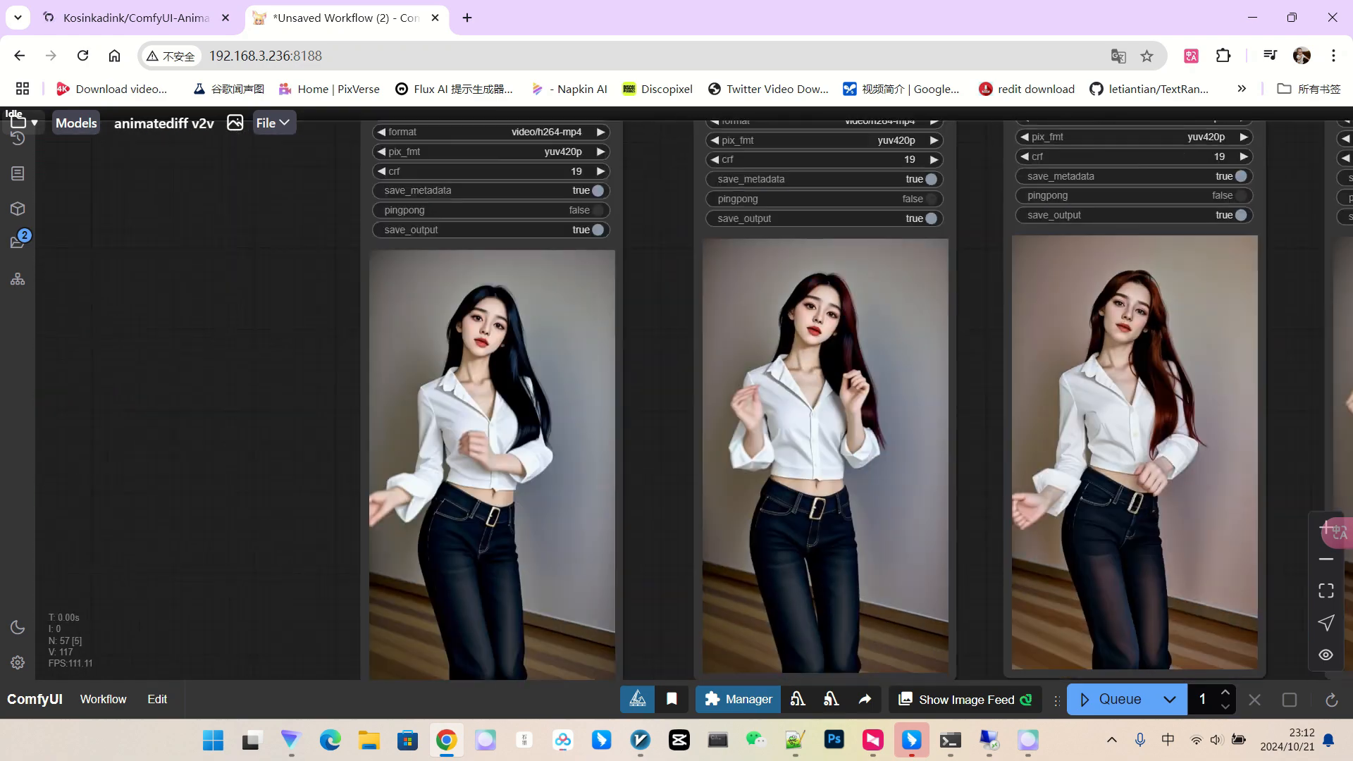
Pan and zoom across the previous workflow's rendered video previews, video node settings and VAE Decode node.
scroll(611, 487, down, 6)
drag(1215, 406, 1025, 344)
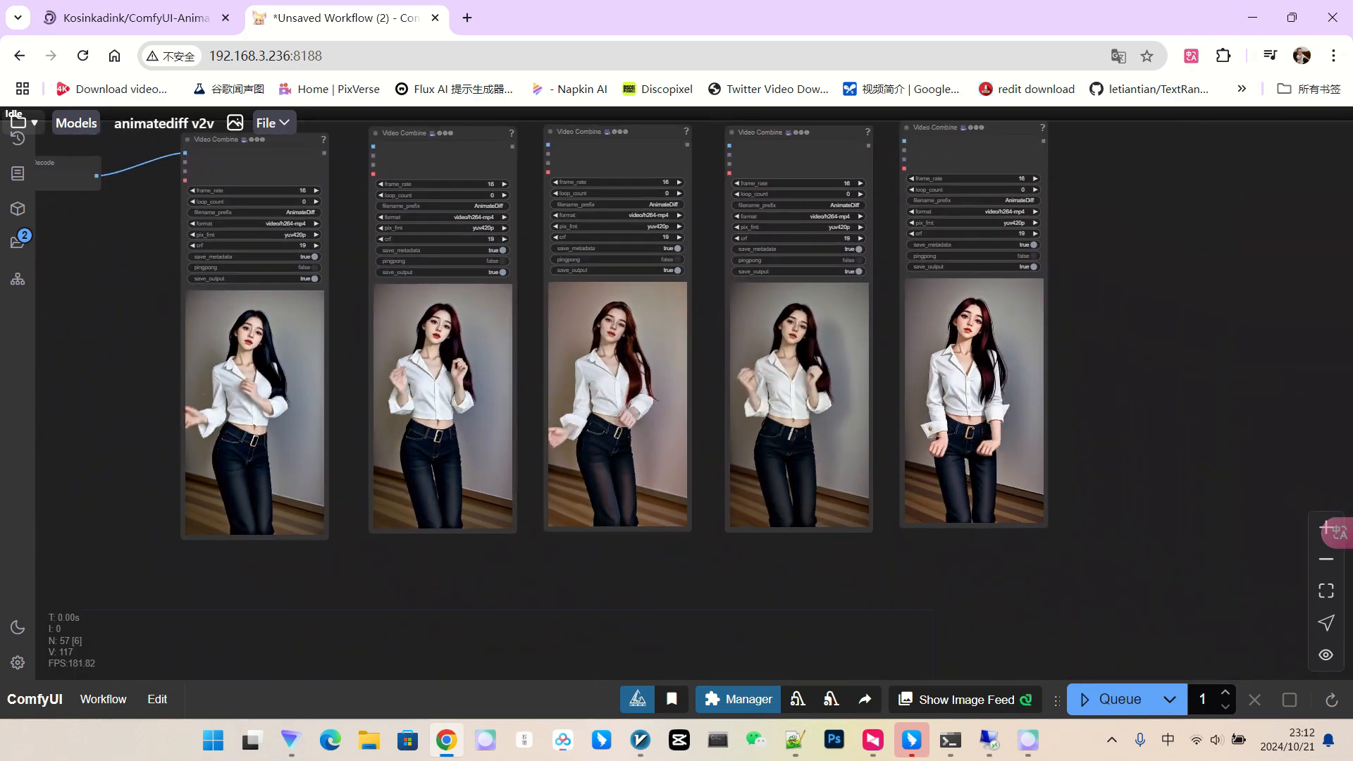
scroll(1026, 344, up, 4)
scroll(759, 382, up, 2)
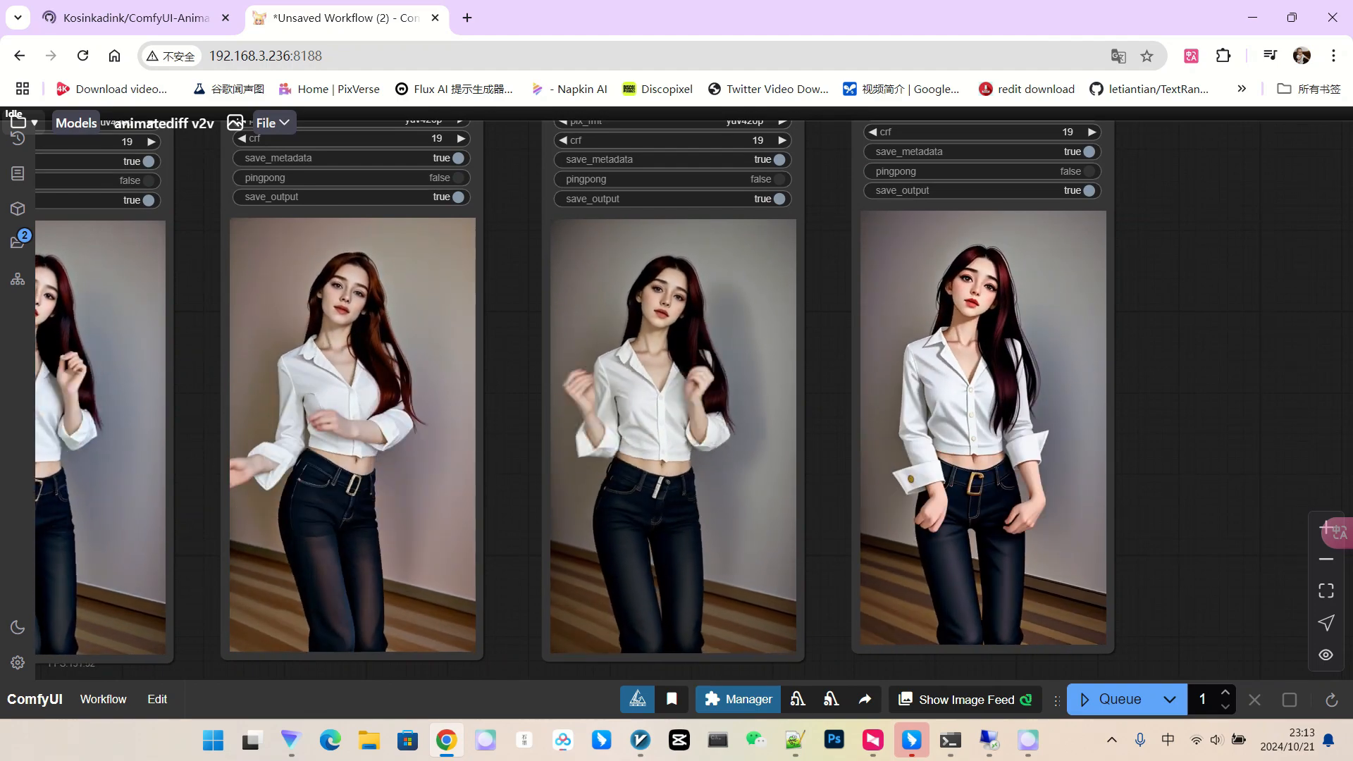
scroll(744, 328, down, 2)
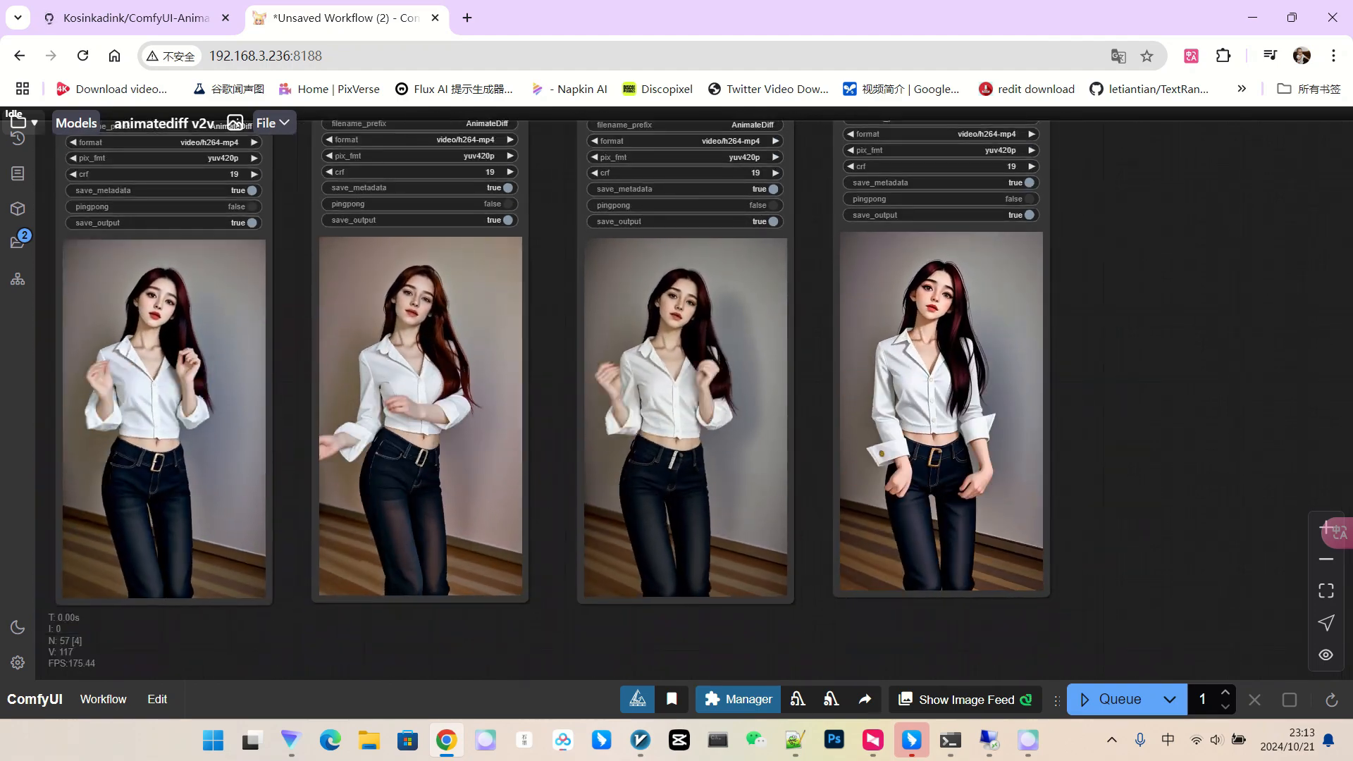
drag(553, 345, 773, 352)
scroll(654, 367, up, 6)
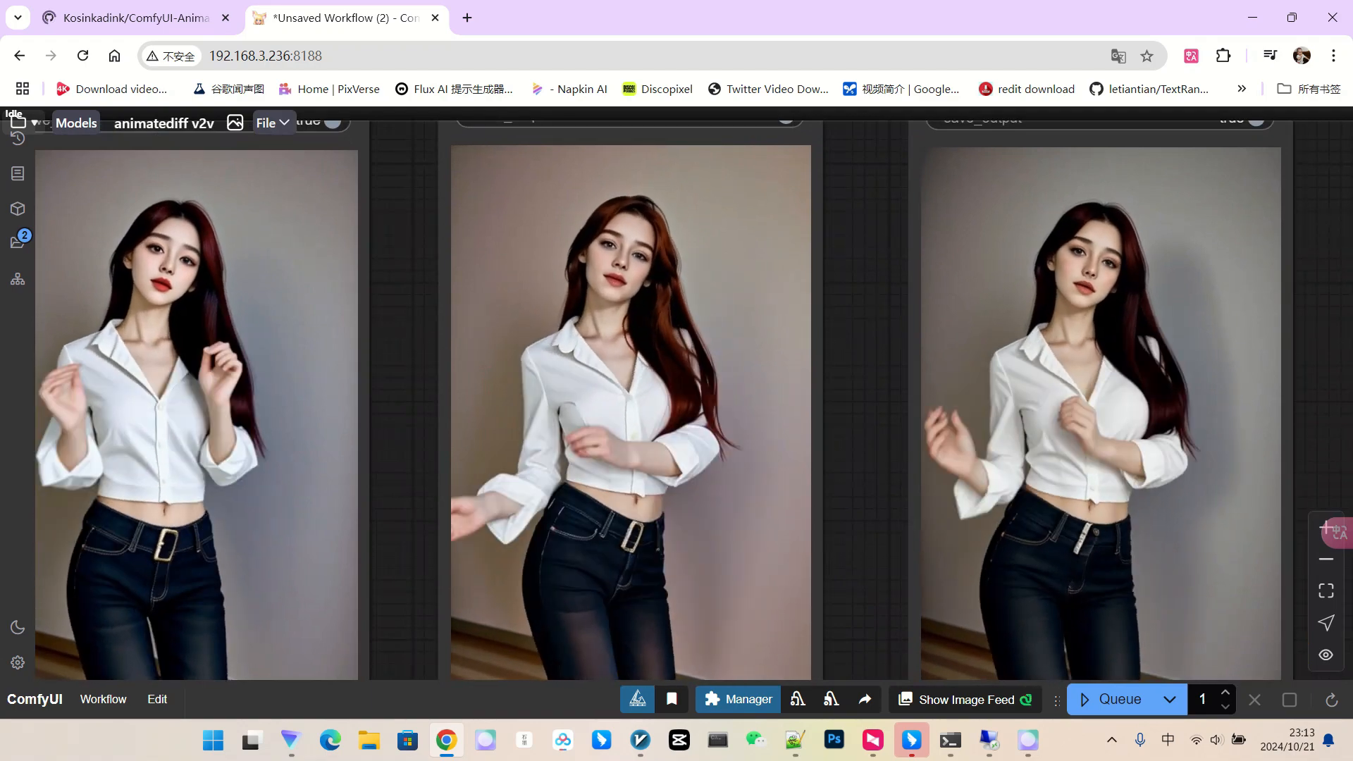
scroll(659, 370, down, 1)
scroll(617, 307, up, 1)
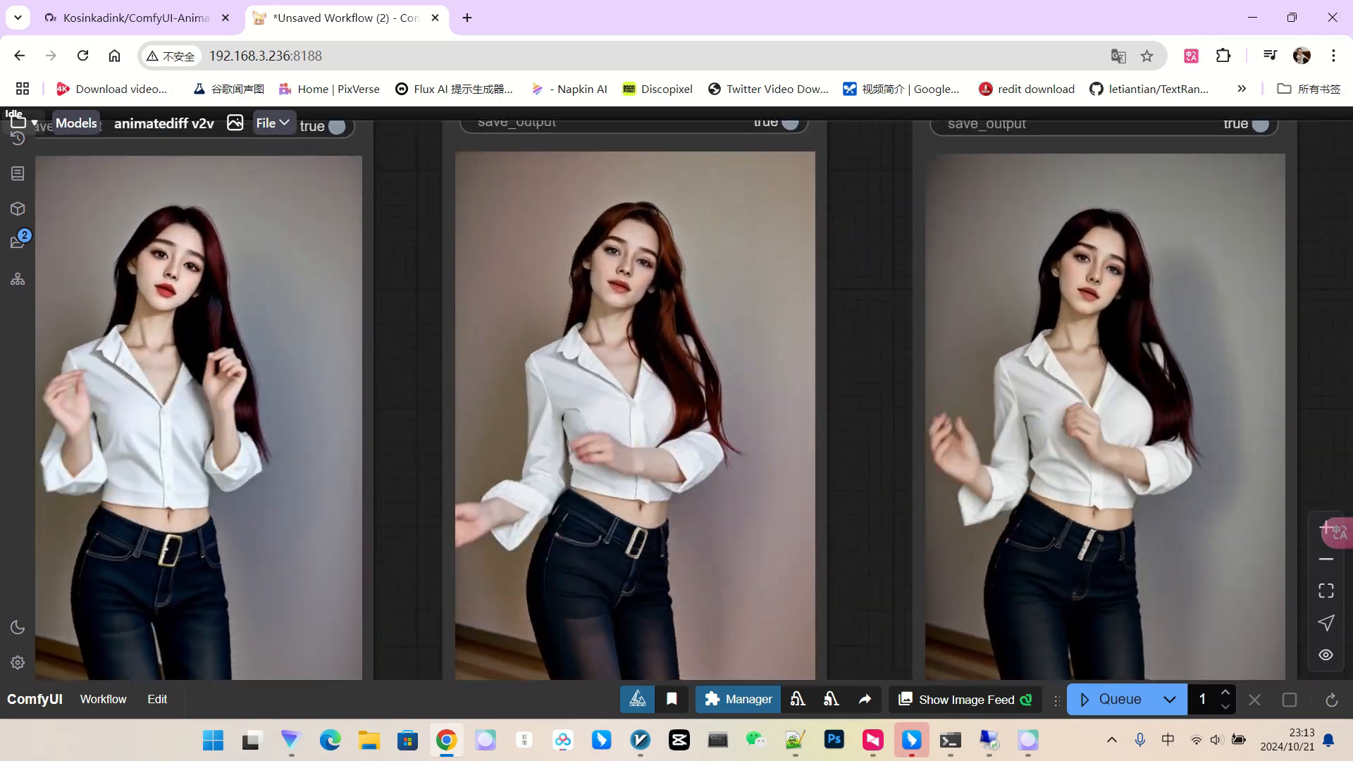
scroll(669, 320, down, 6)
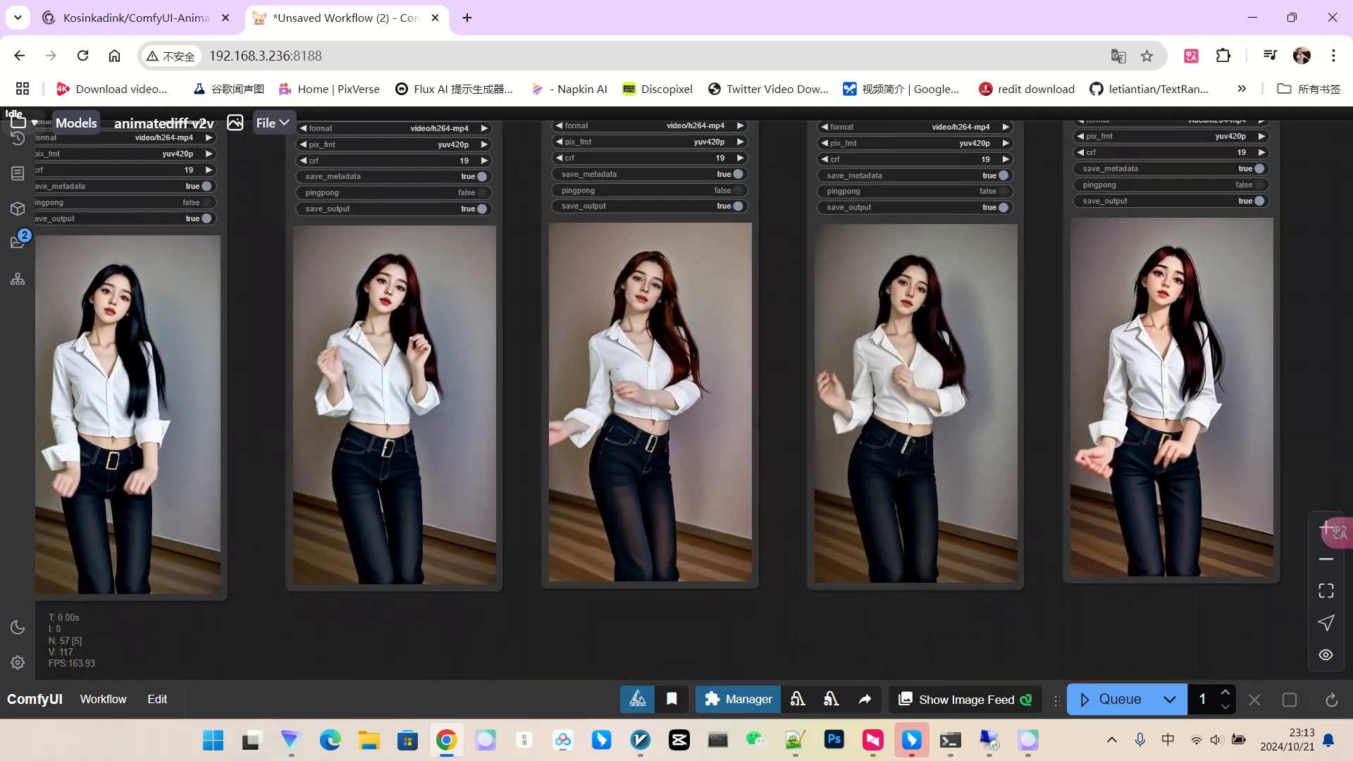
drag(522, 333, 765, 306)
scroll(669, 303, up, 3)
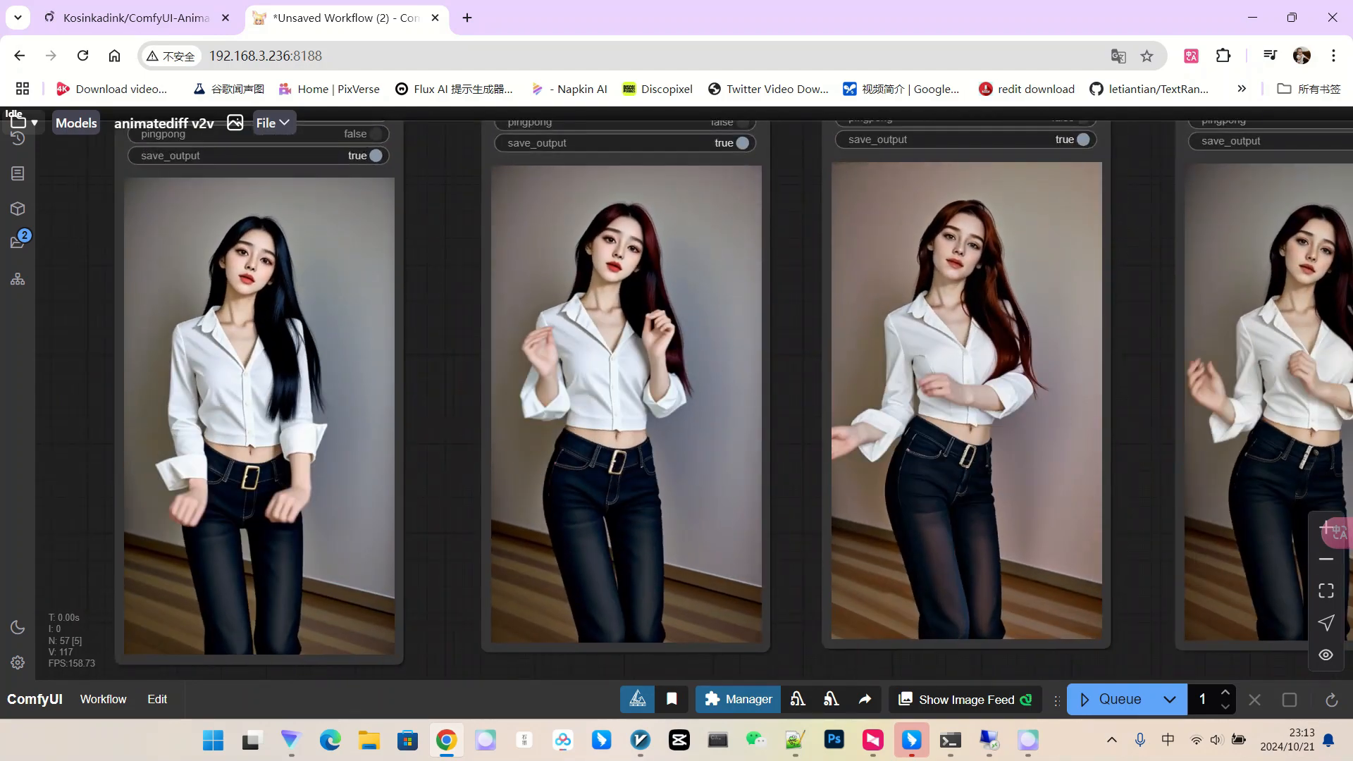
scroll(645, 299, down, 2)
scroll(335, 327, up, 2)
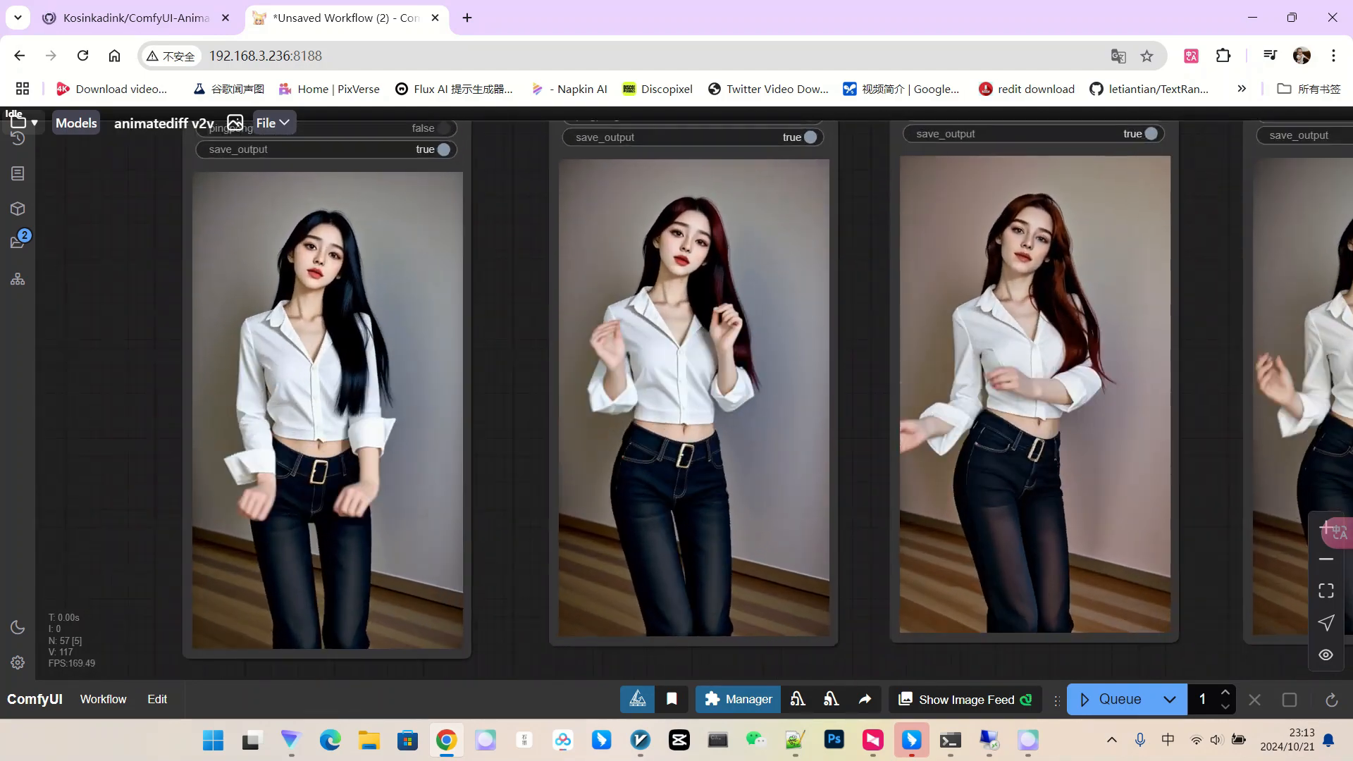
scroll(331, 354, down, 1)
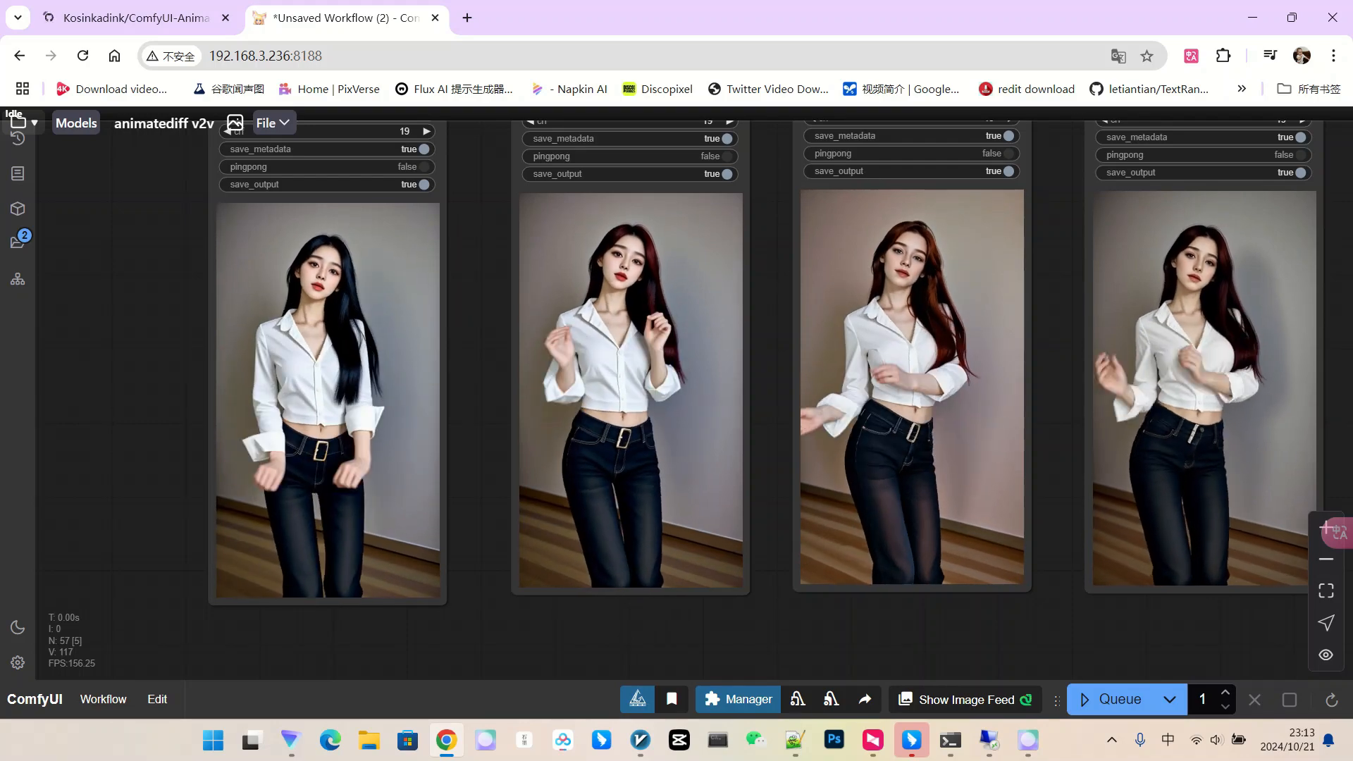
scroll(381, 344, down, 3)
drag(454, 345, 308, 341)
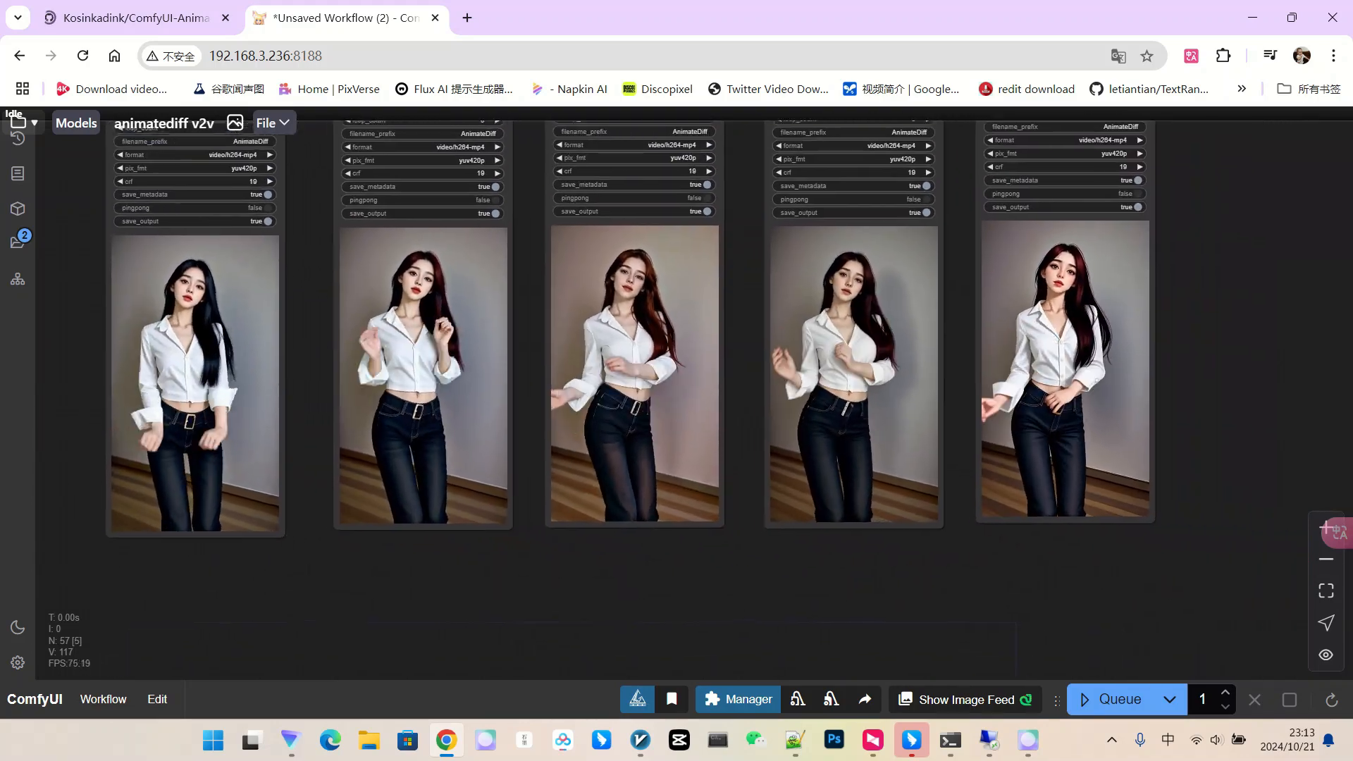
scroll(303, 408, up, 4)
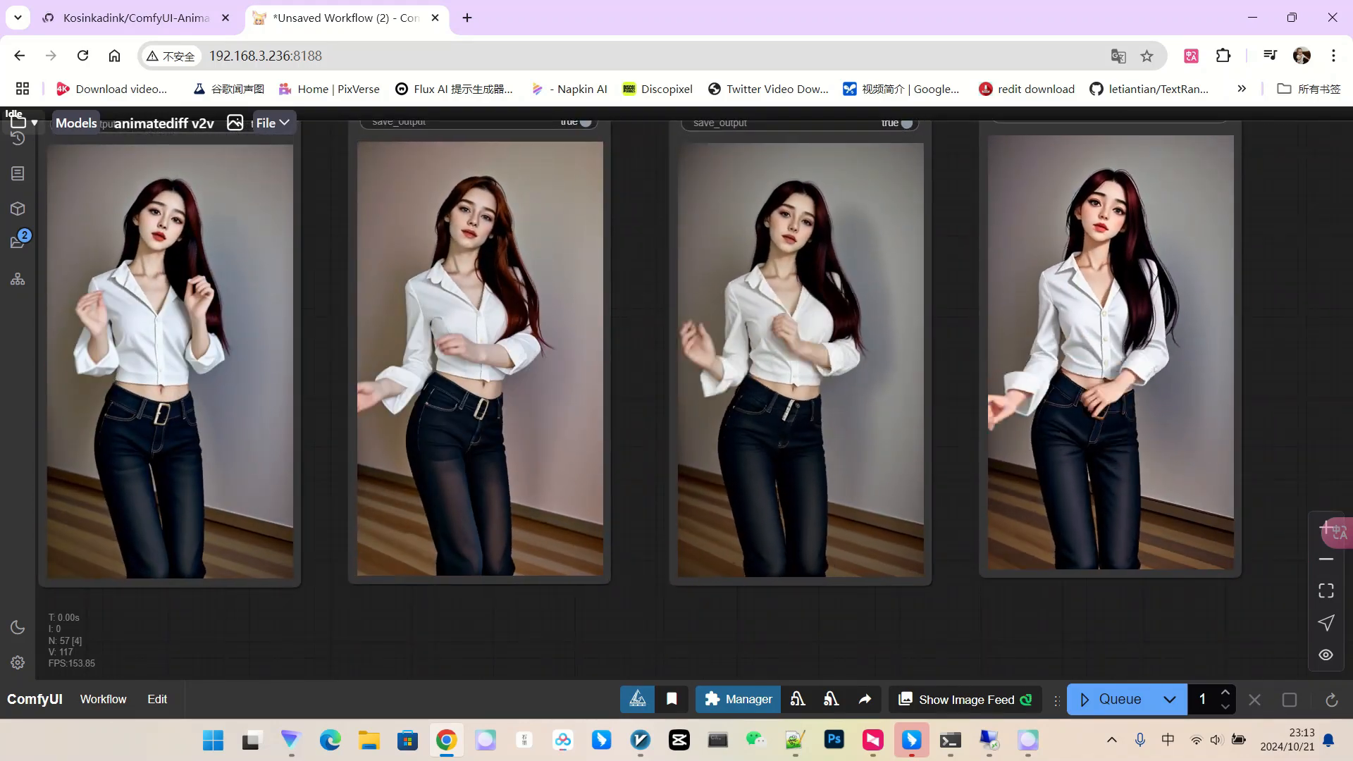
drag(324, 380, 315, 433)
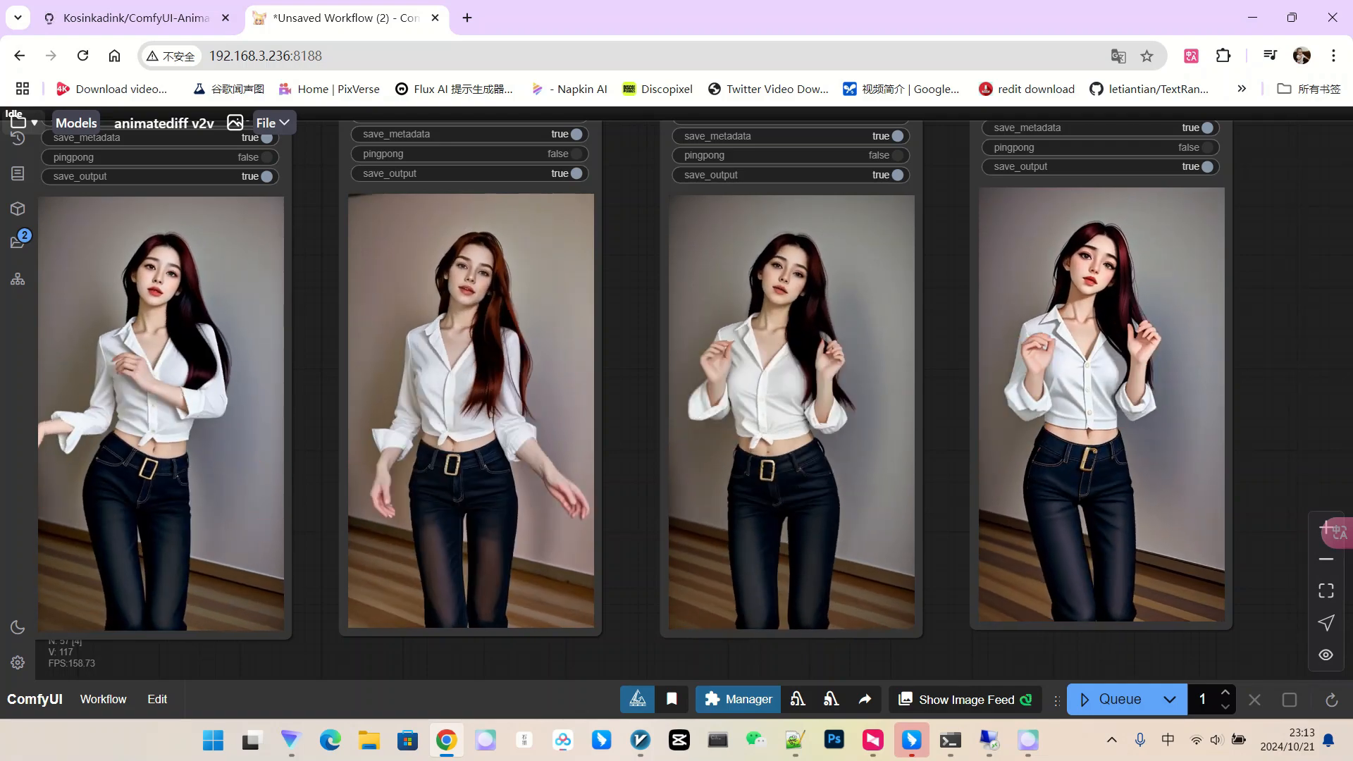
scroll(1350, 324, down, 4)
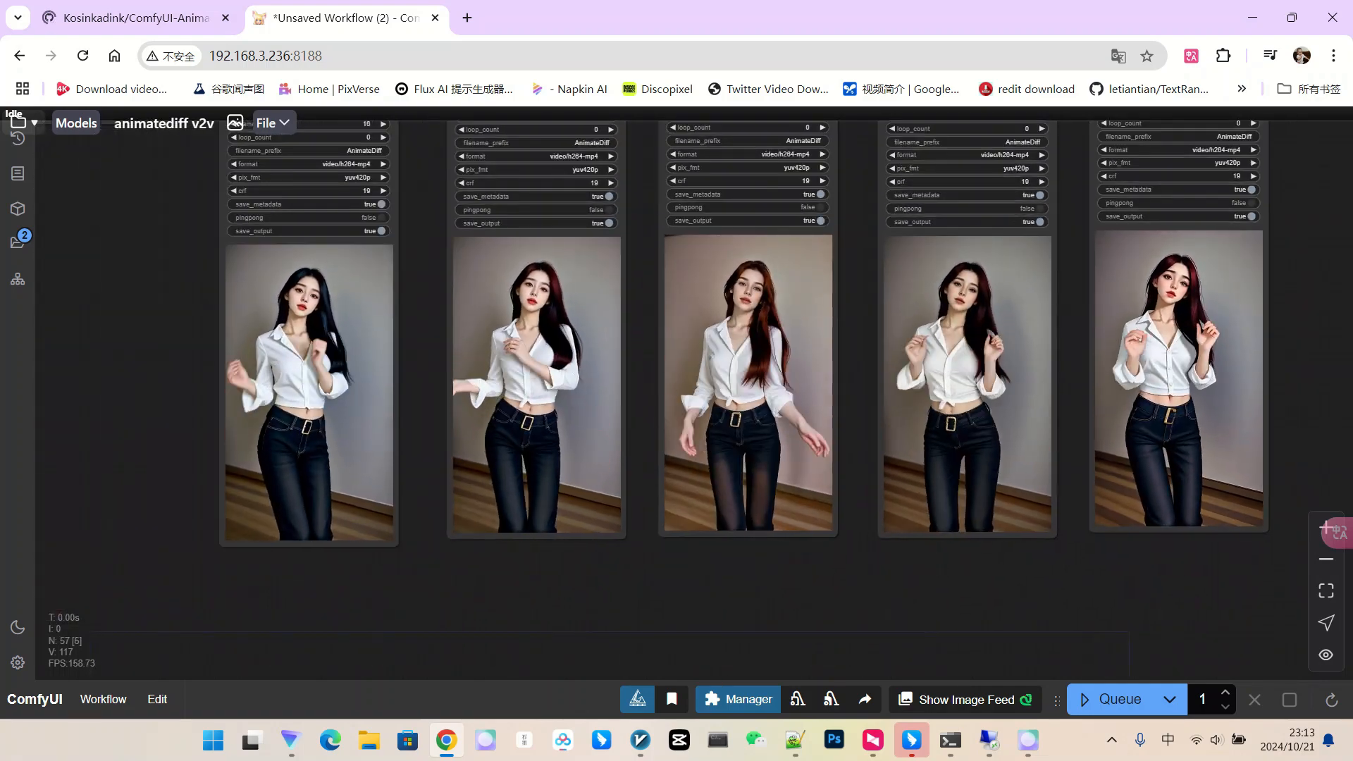
drag(1304, 282, 1274, 399)
scroll(1141, 374, down, 1)
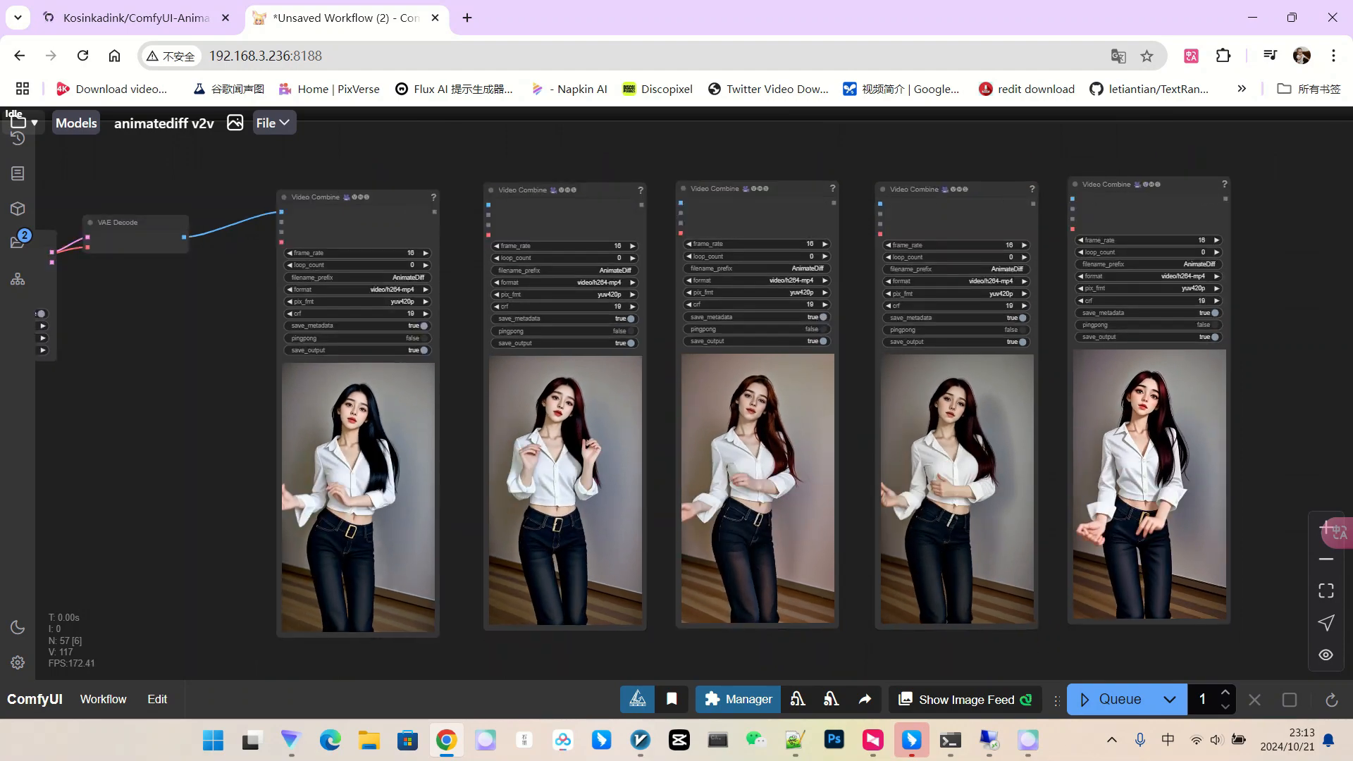
scroll(1151, 345, down, 1)
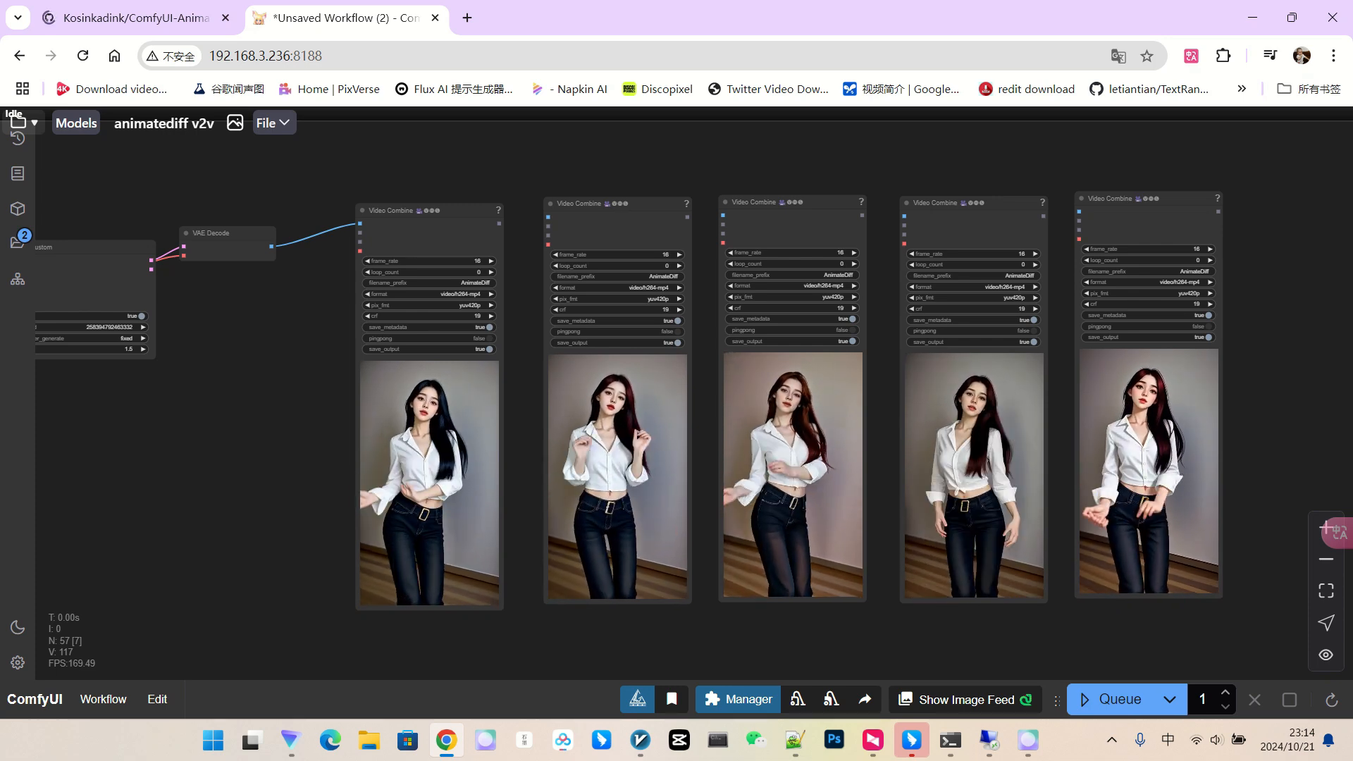
scroll(1186, 302, down, 3)
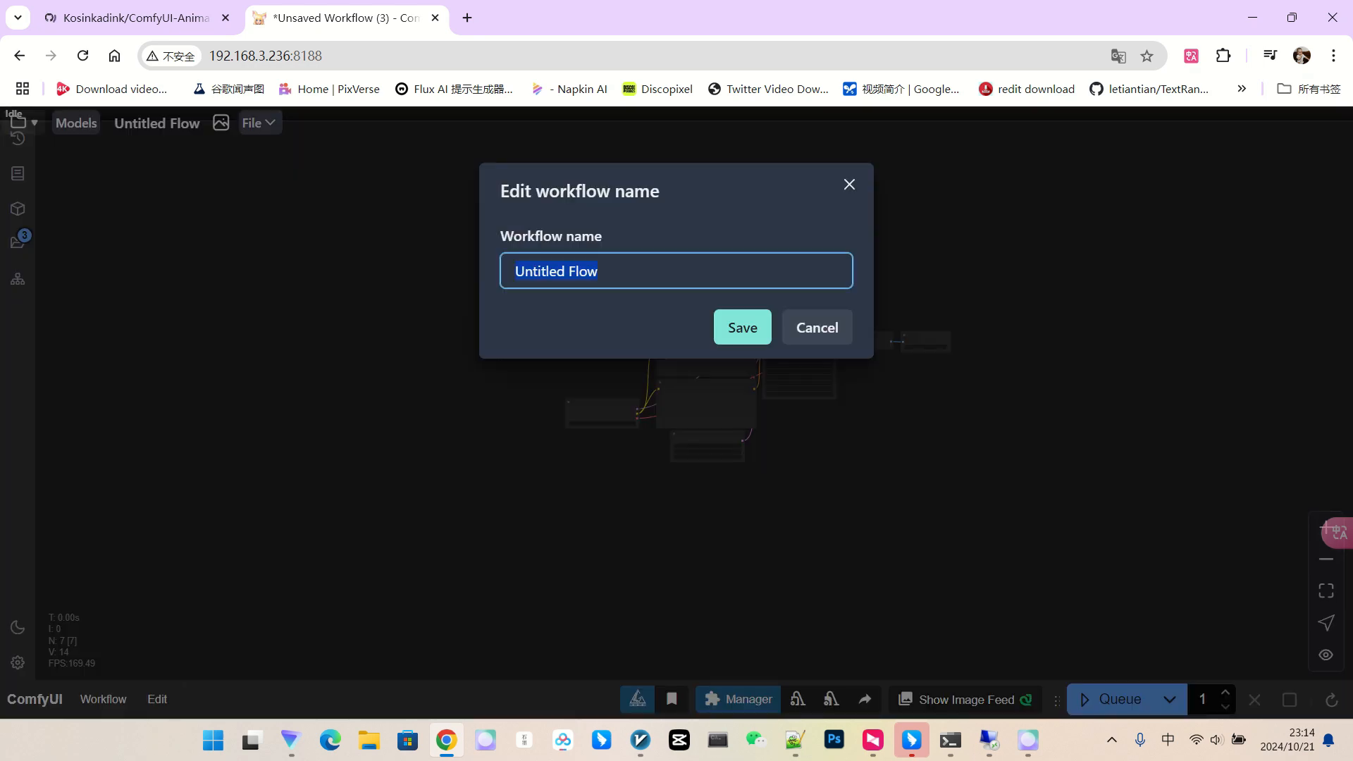
Name the new workflow v2v and delete its seven default nodes.
text(v2)
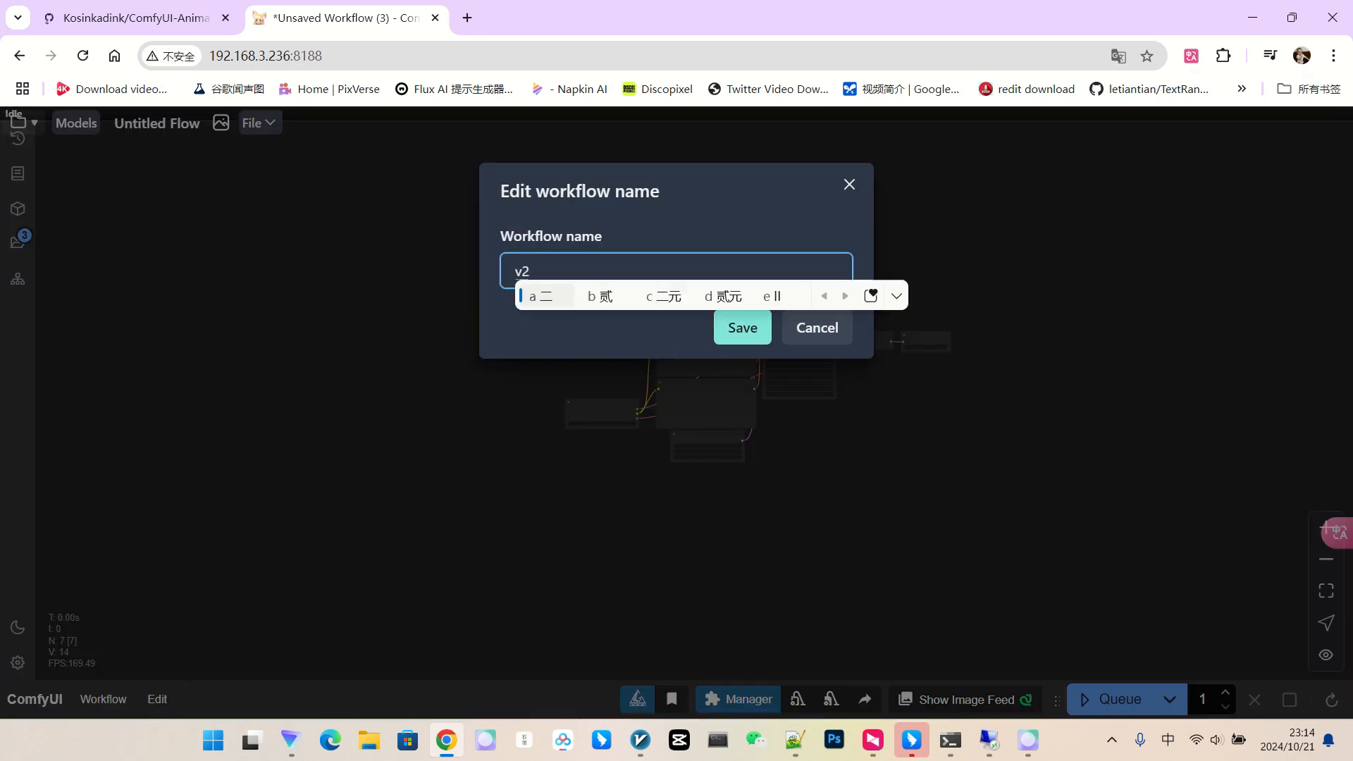
text(v)
key(Return)
key(Return)
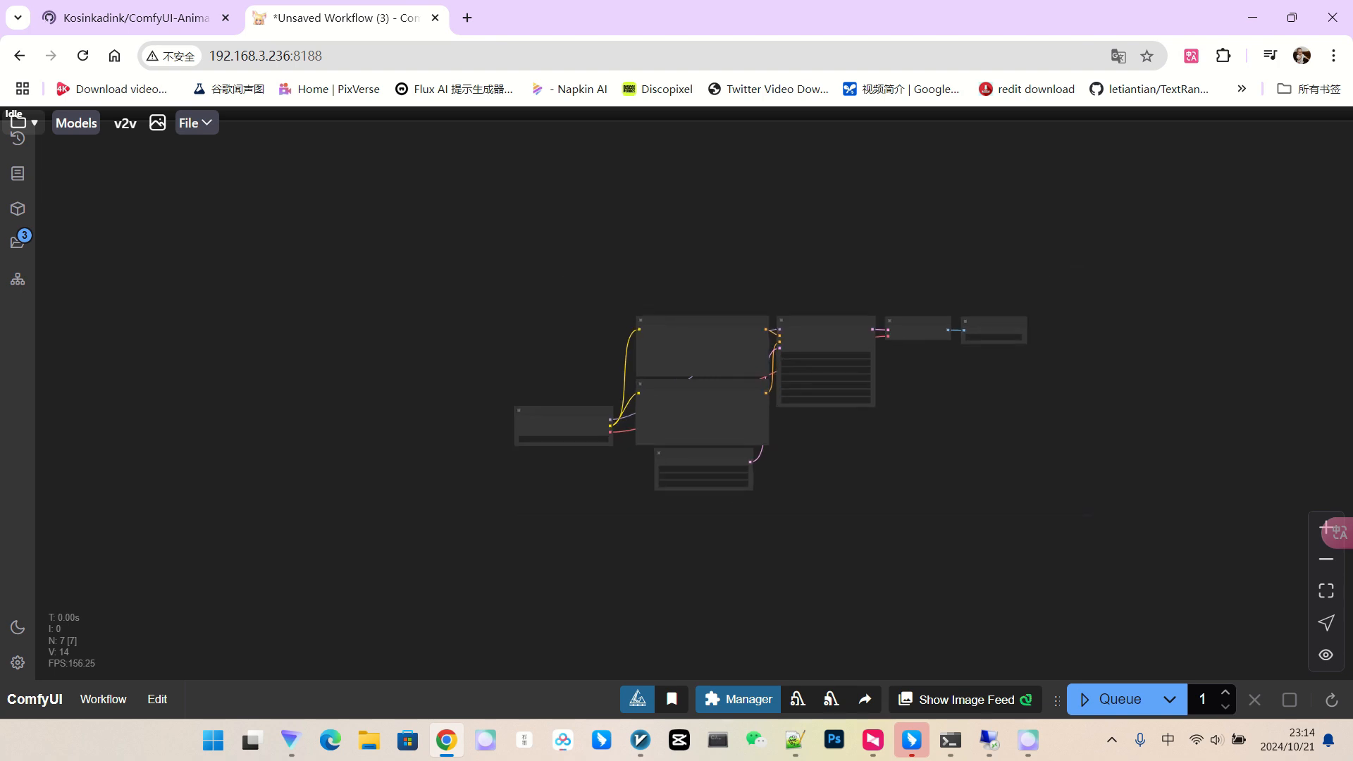
scroll(718, 377, up, 1)
drag(587, 409, 1180, 537)
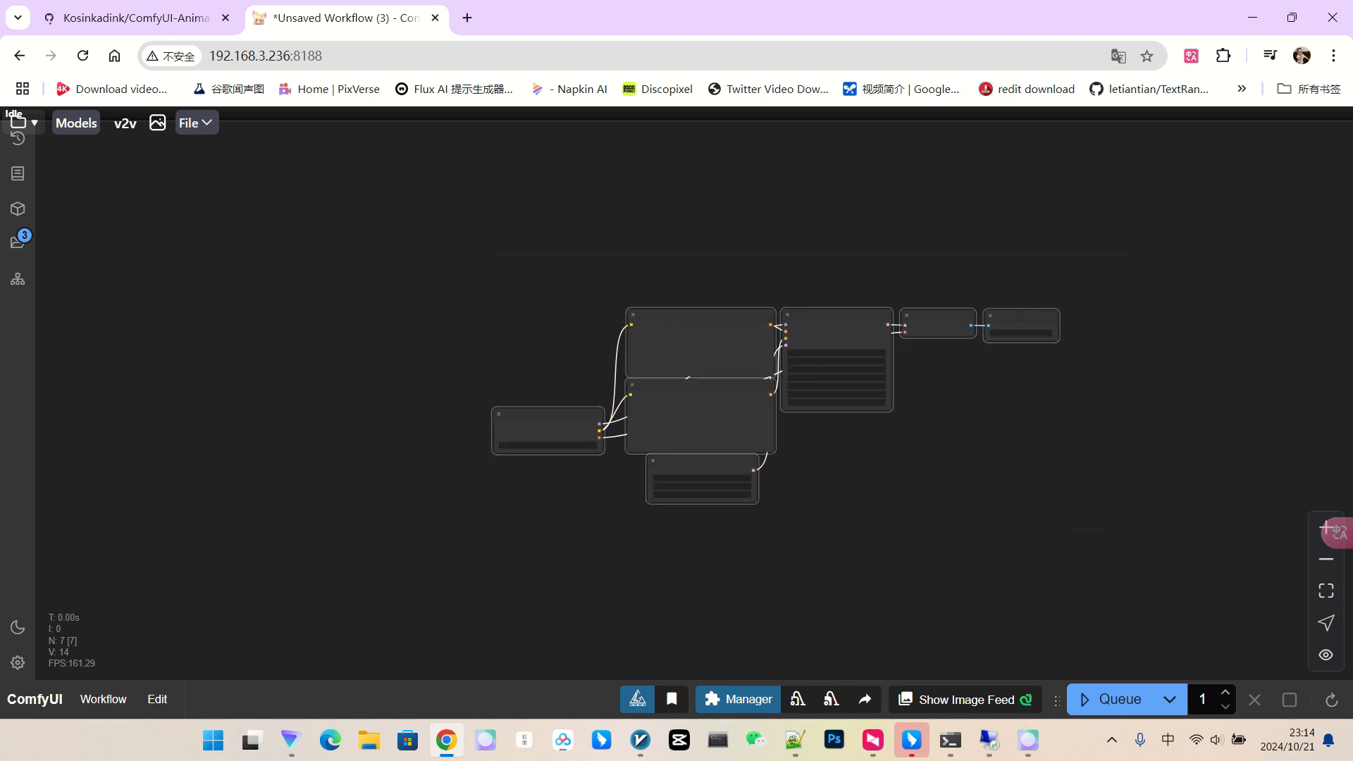
key(Delete)
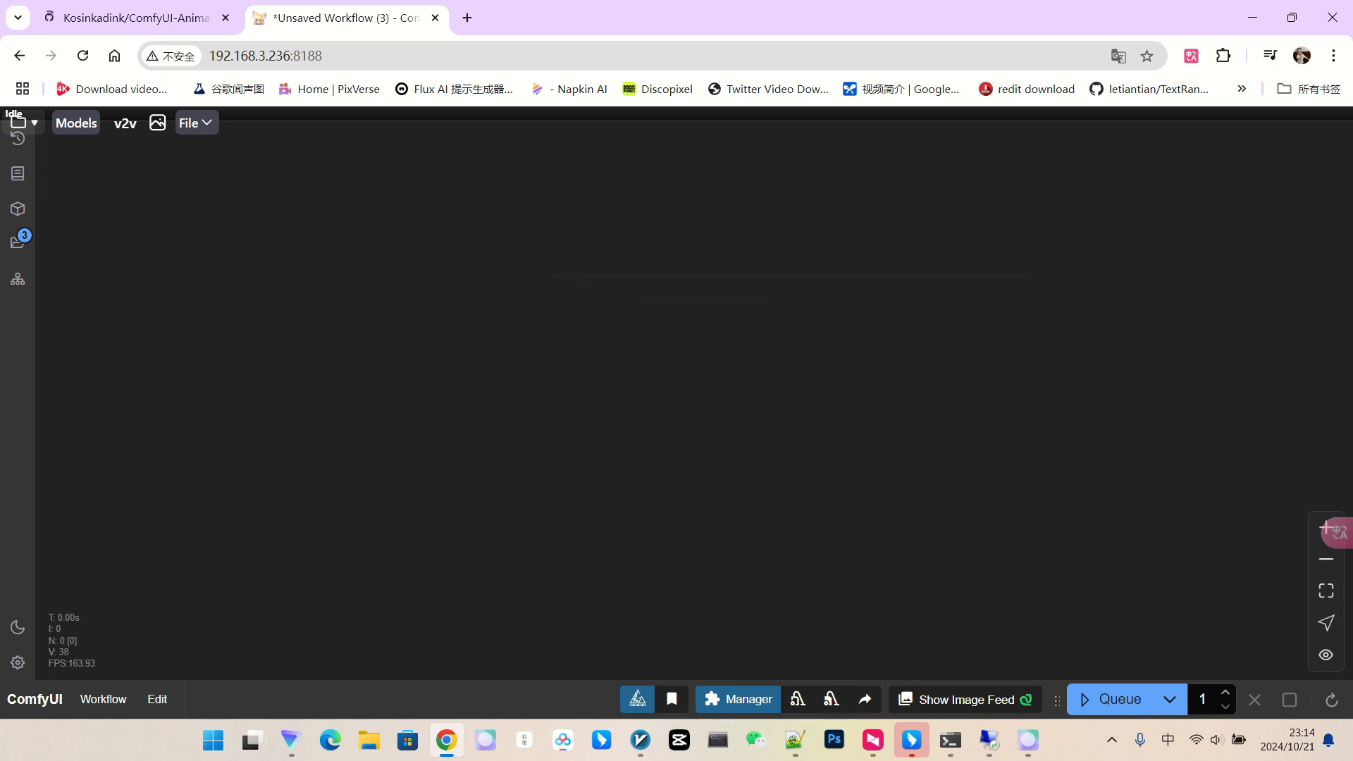
Insert the saved video-loading node template with Load Video, Image Resize and Video Combine.
right_click(270, 270)
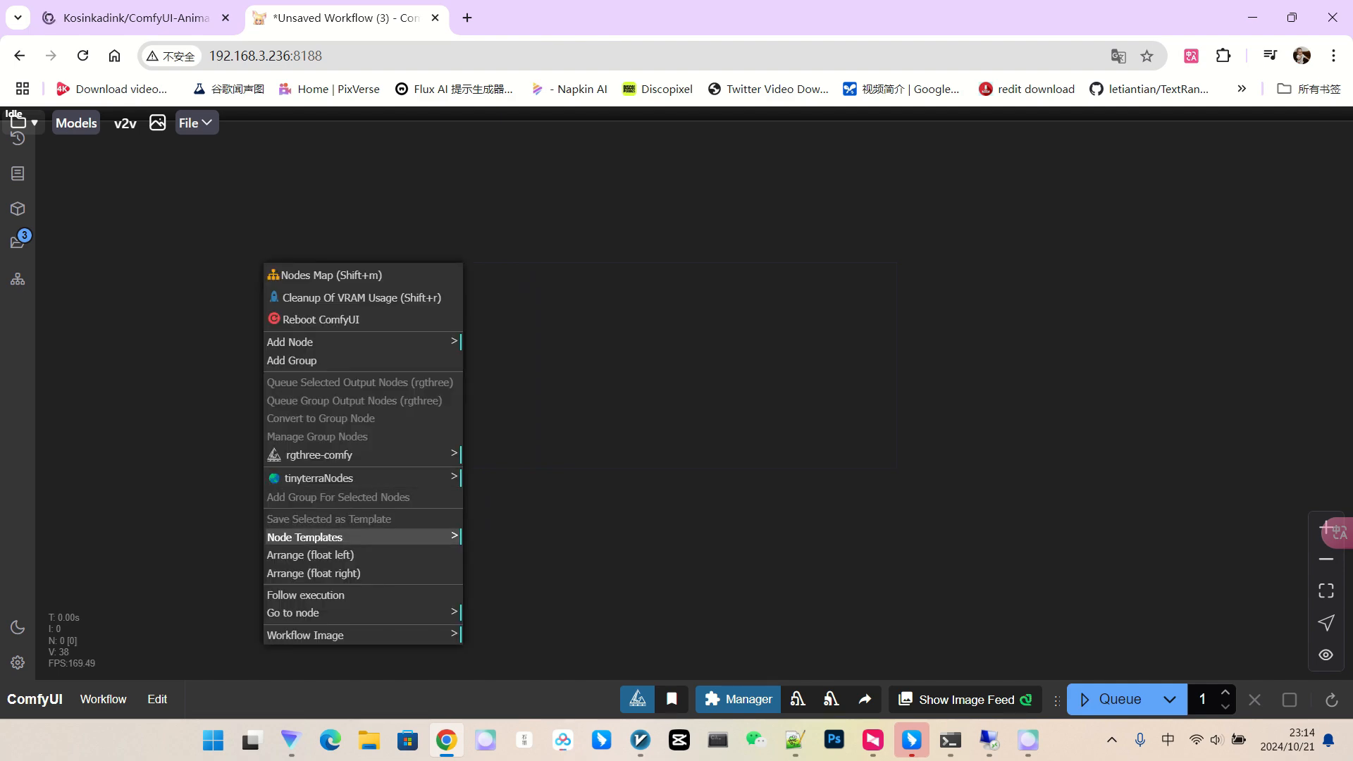
click(320, 537)
click(500, 265)
scroll(504, 345, up, 3)
drag(487, 345, 703, 399)
scroll(563, 352, up, 9)
Adjust Image Resize's interpolation and height, and set its resize method to stretch.
click(647, 327)
click(560, 307)
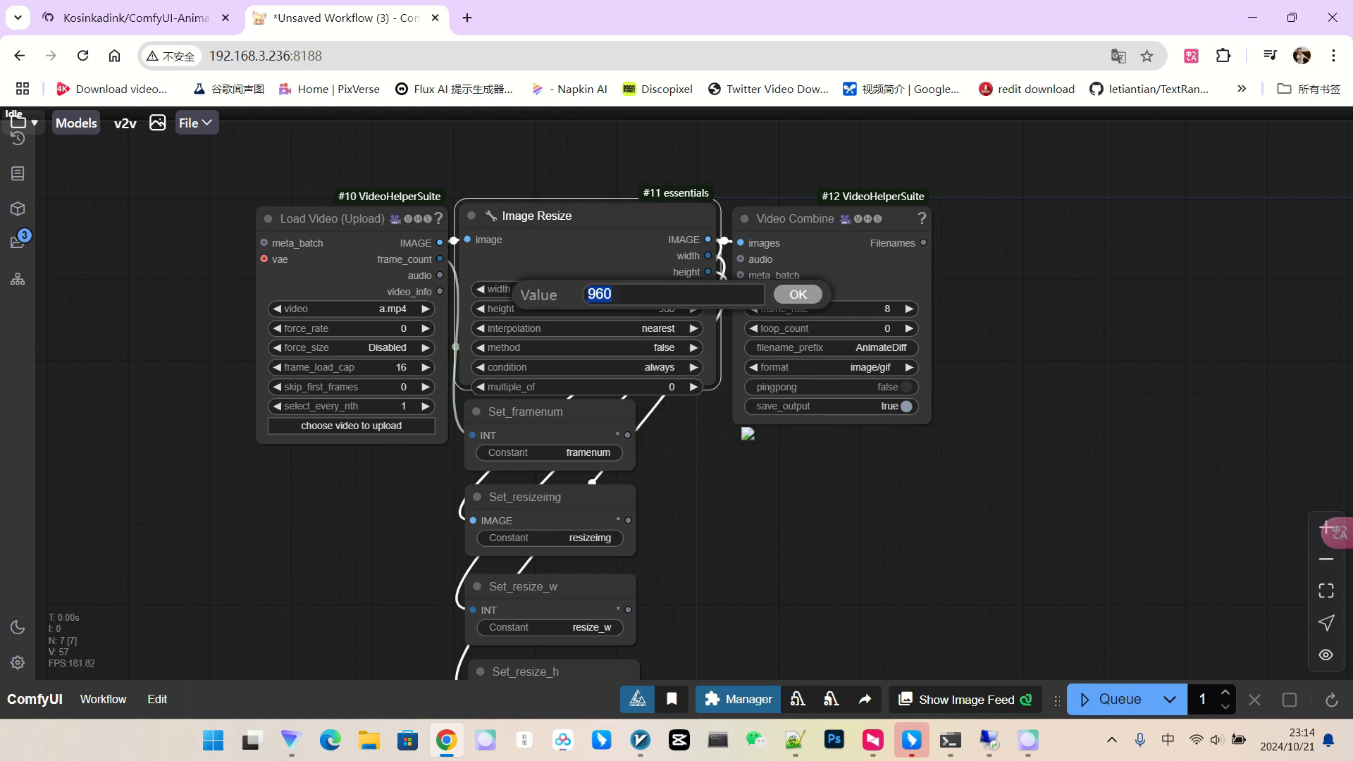
click(666, 347)
click(671, 347)
Choose 08-10-03.mp4 as the source video in Load Video.
drag(353, 500, 399, 472)
click(397, 399)
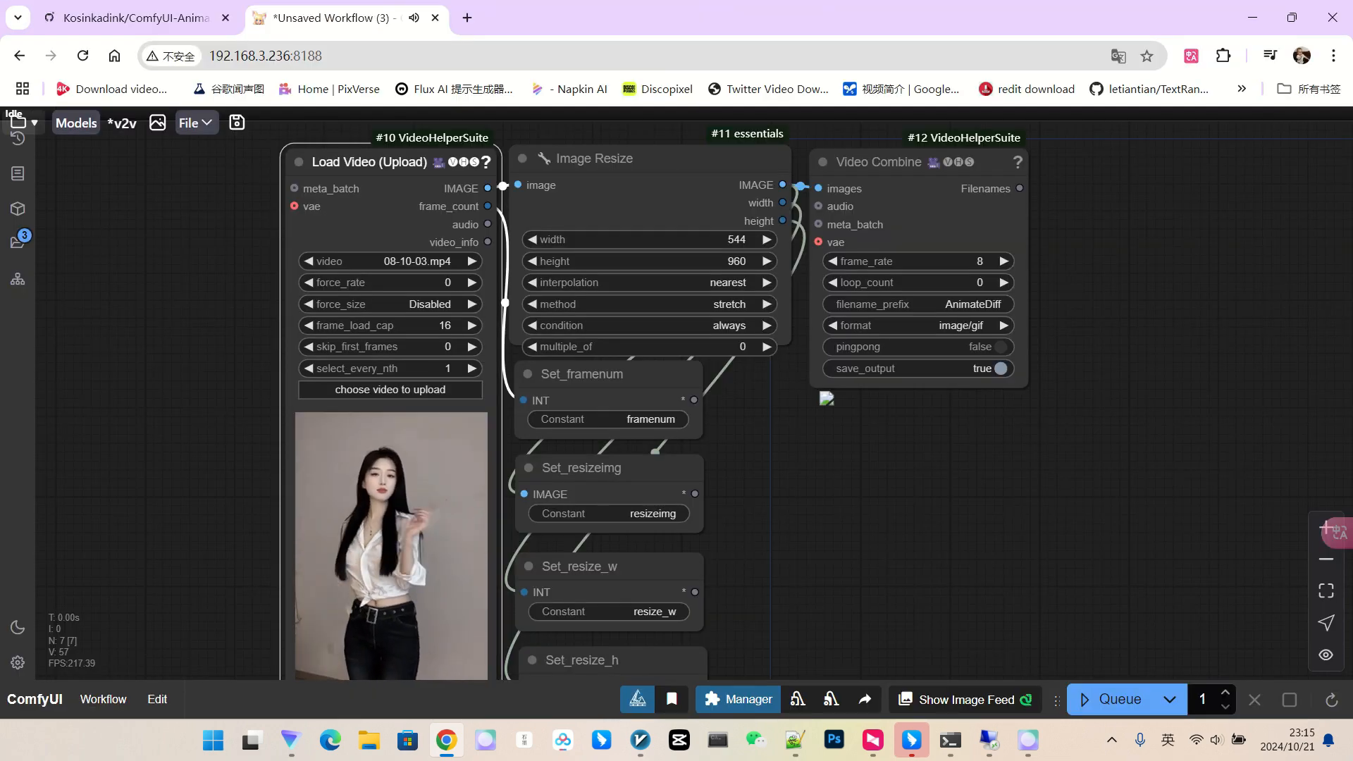
scroll(413, 329, up, 4)
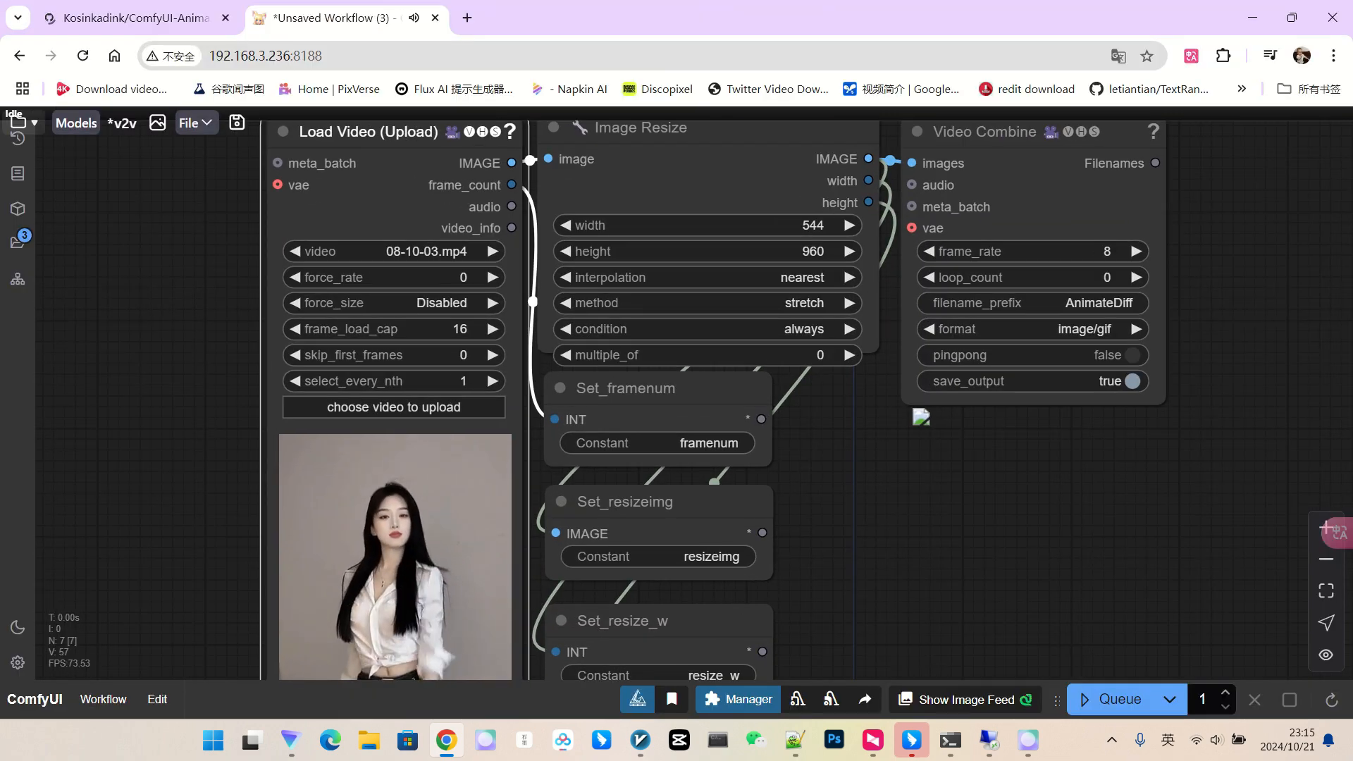
Set frame_load_cap 32, skip_first_frames 180, select_every_nth 2, then queue the workflow.
click(380, 324)
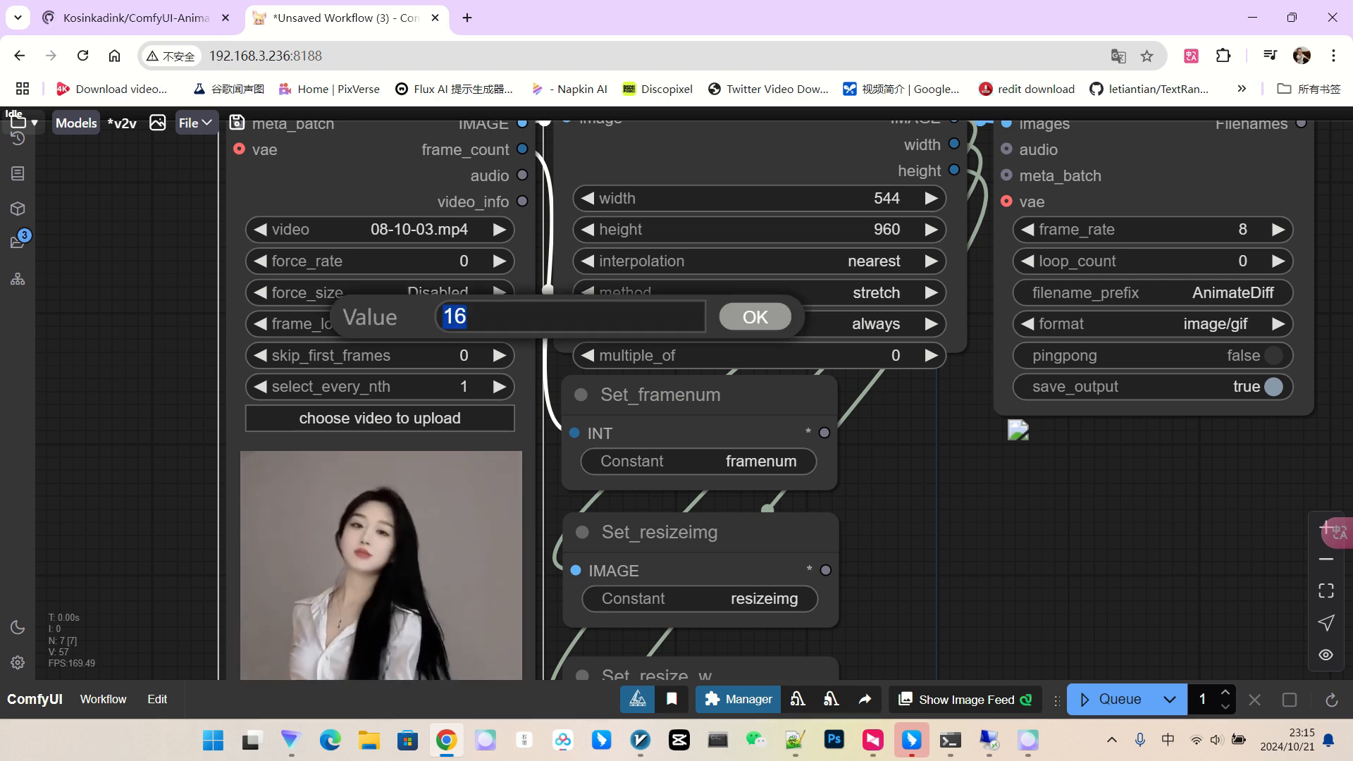
text(32)
key(Return)
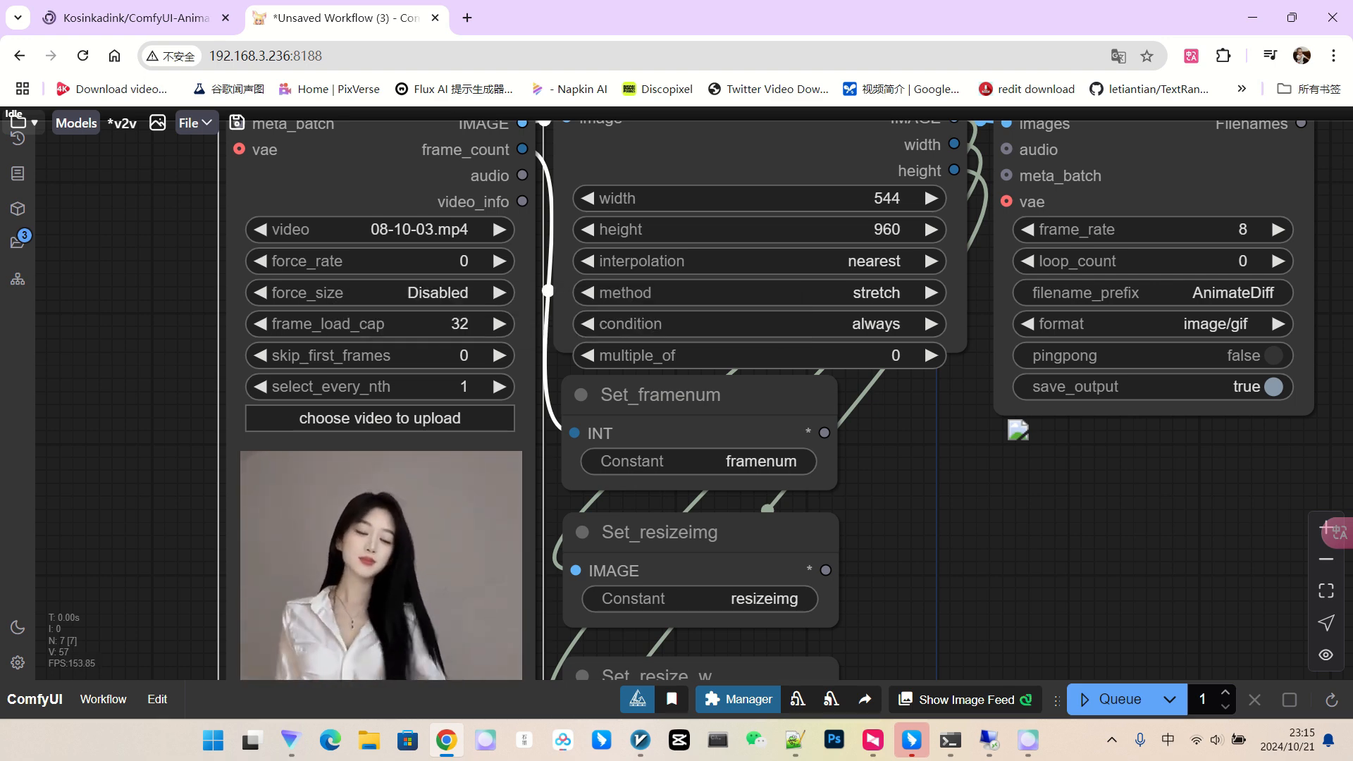
click(375, 355)
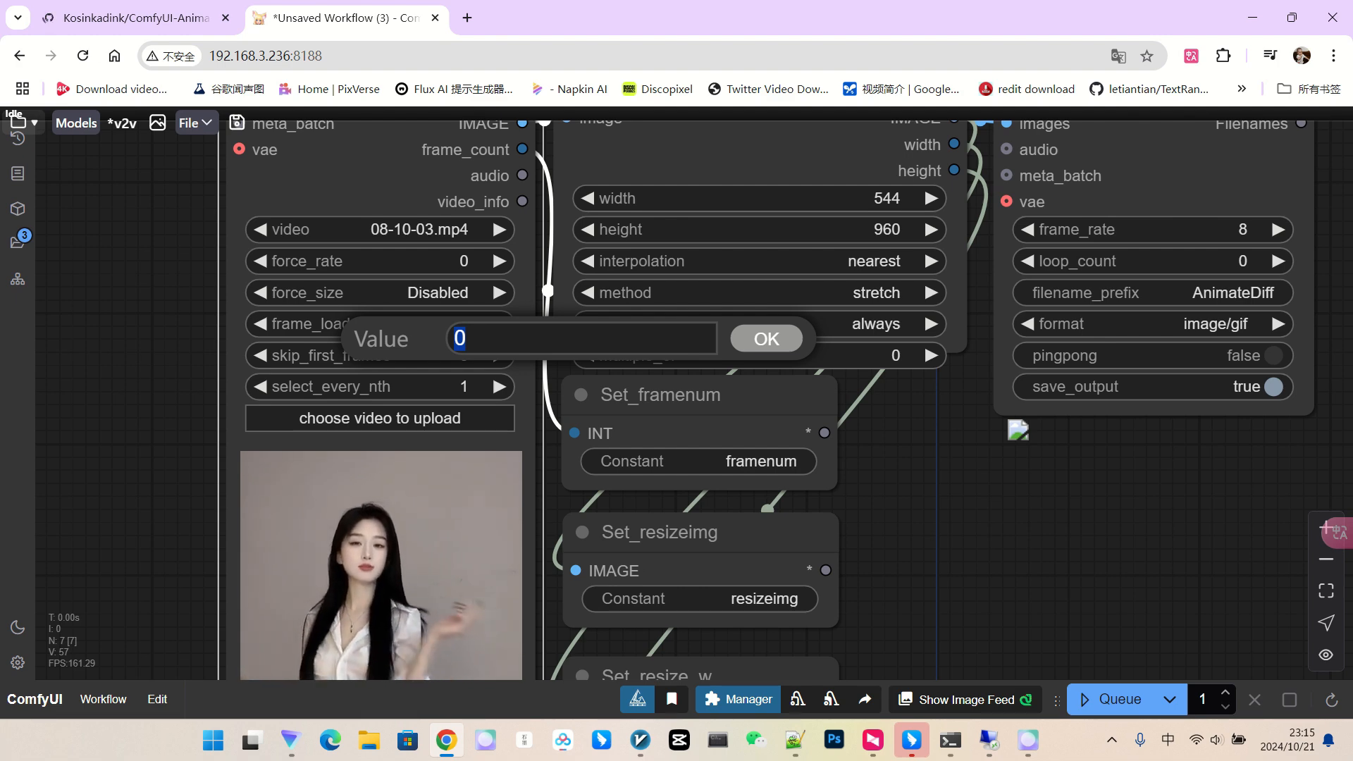
key(Return)
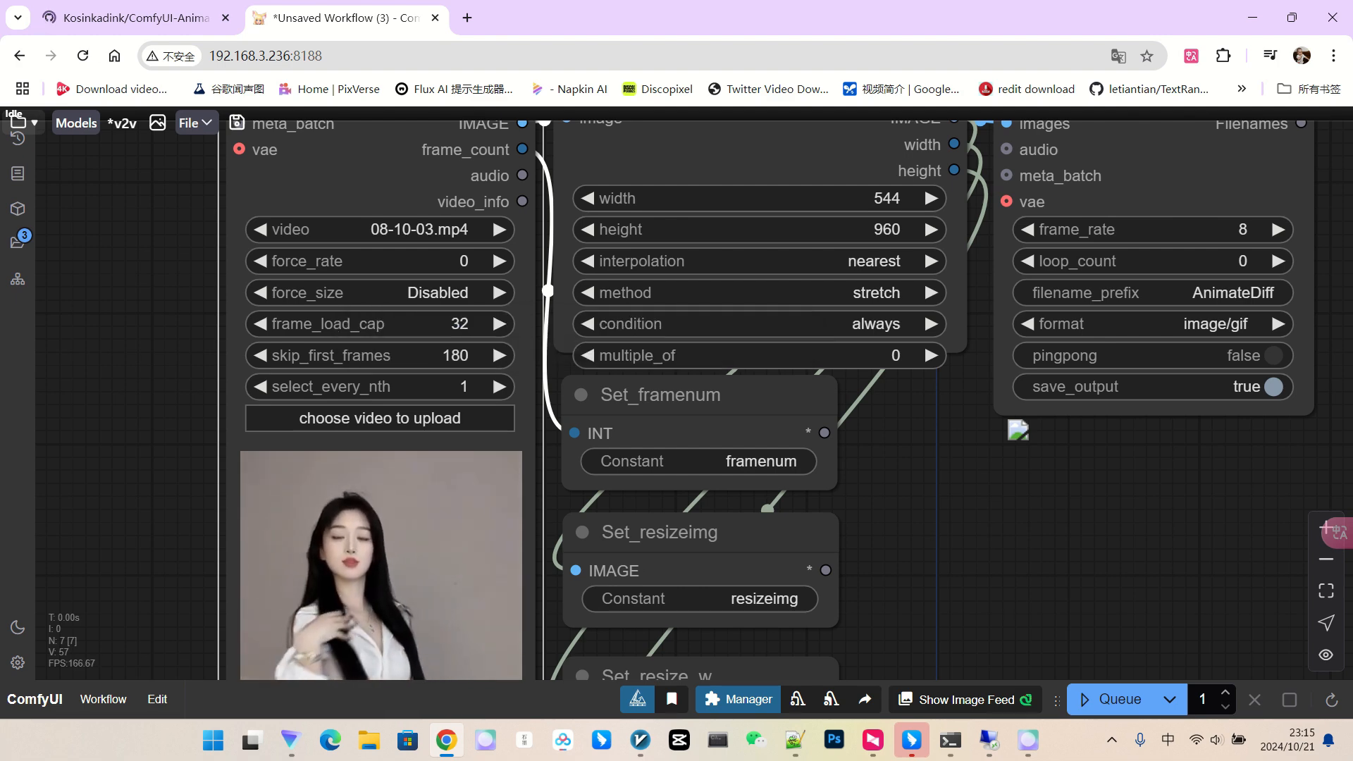
click(375, 355)
text(2)
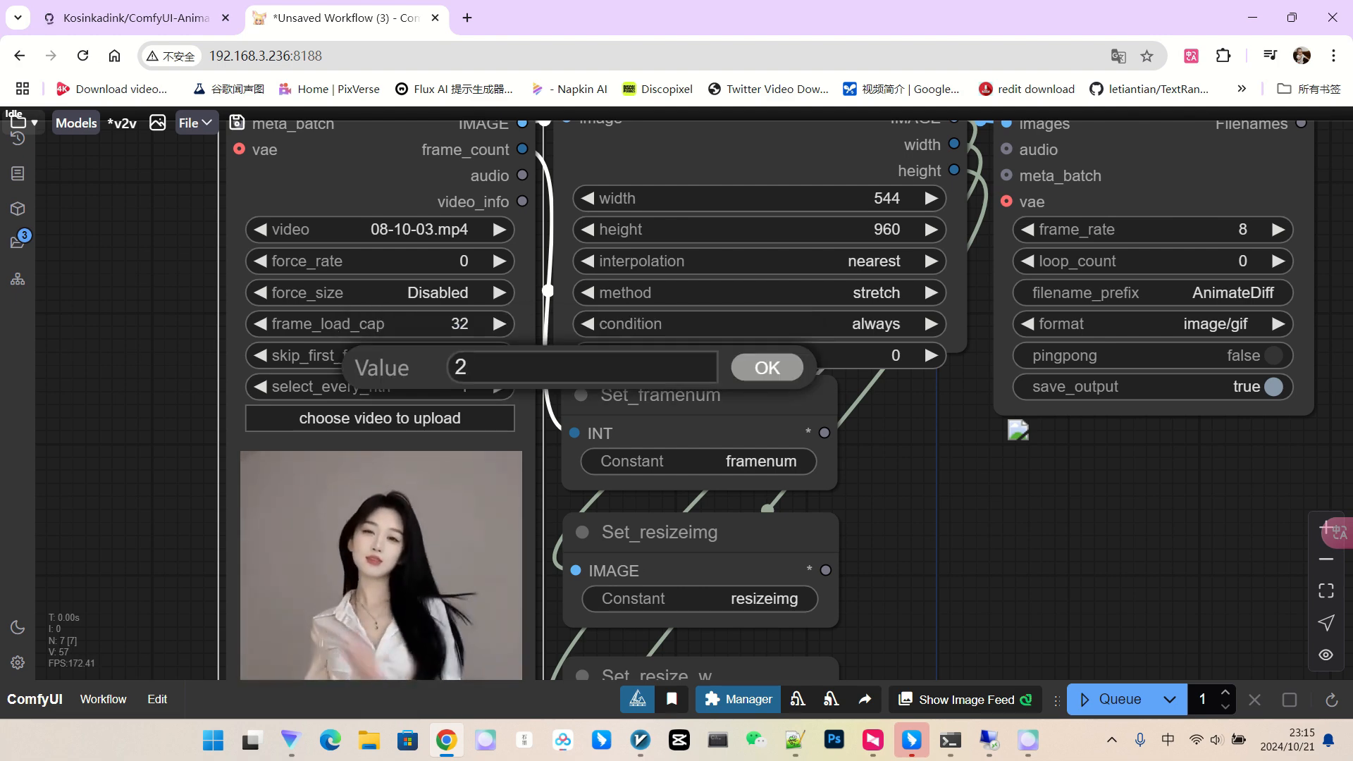
key(Return)
scroll(543, 472, down, 3)
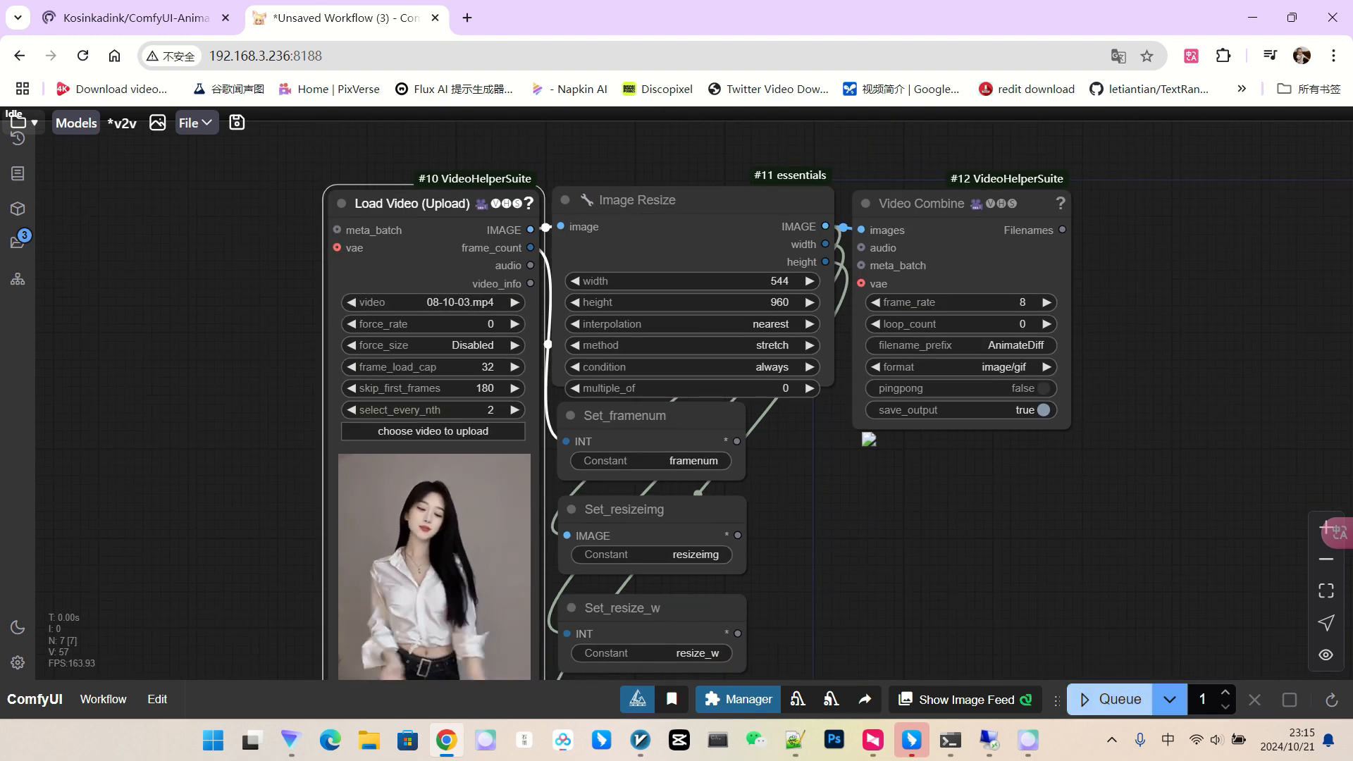
click(1119, 700)
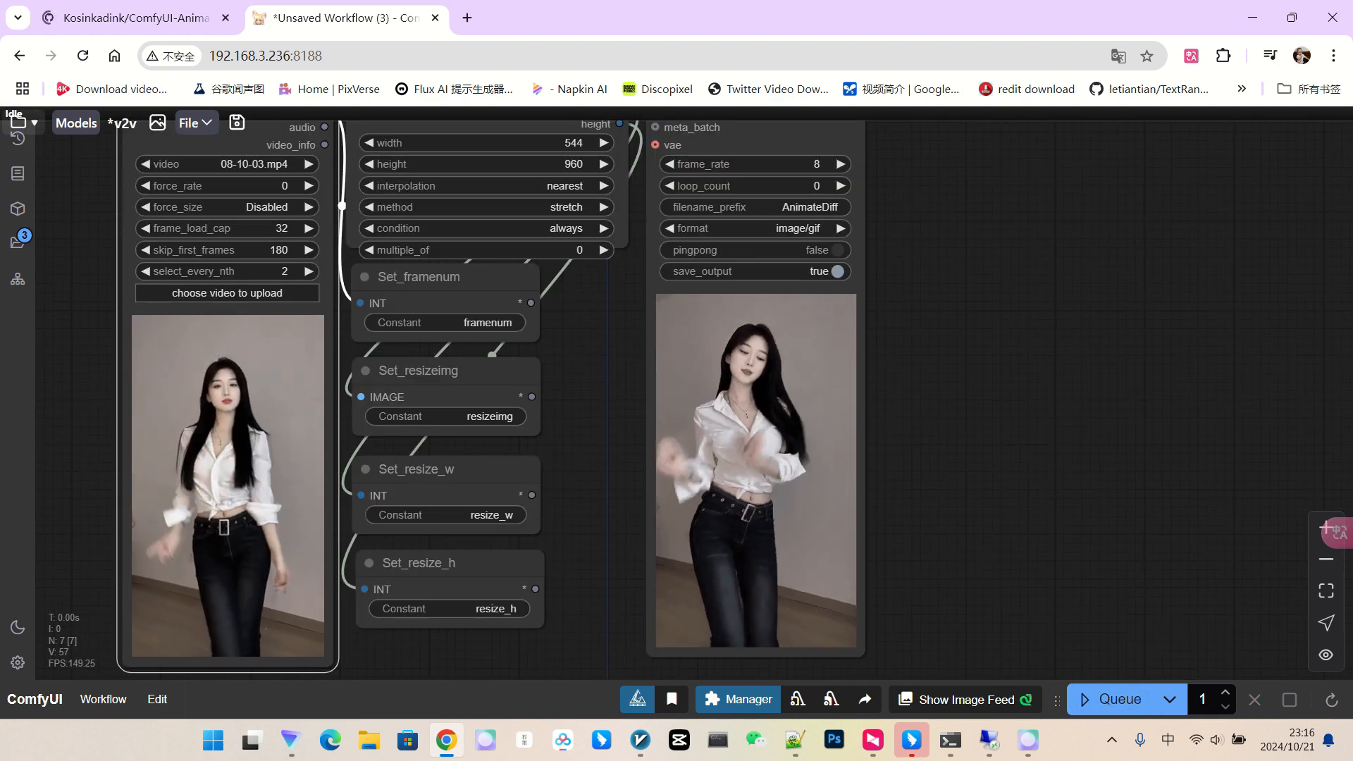
Set Video Combine's frame_rate to 16 and queue the workflow again.
scroll(838, 416, down, 2)
scroll(922, 218, up, 2)
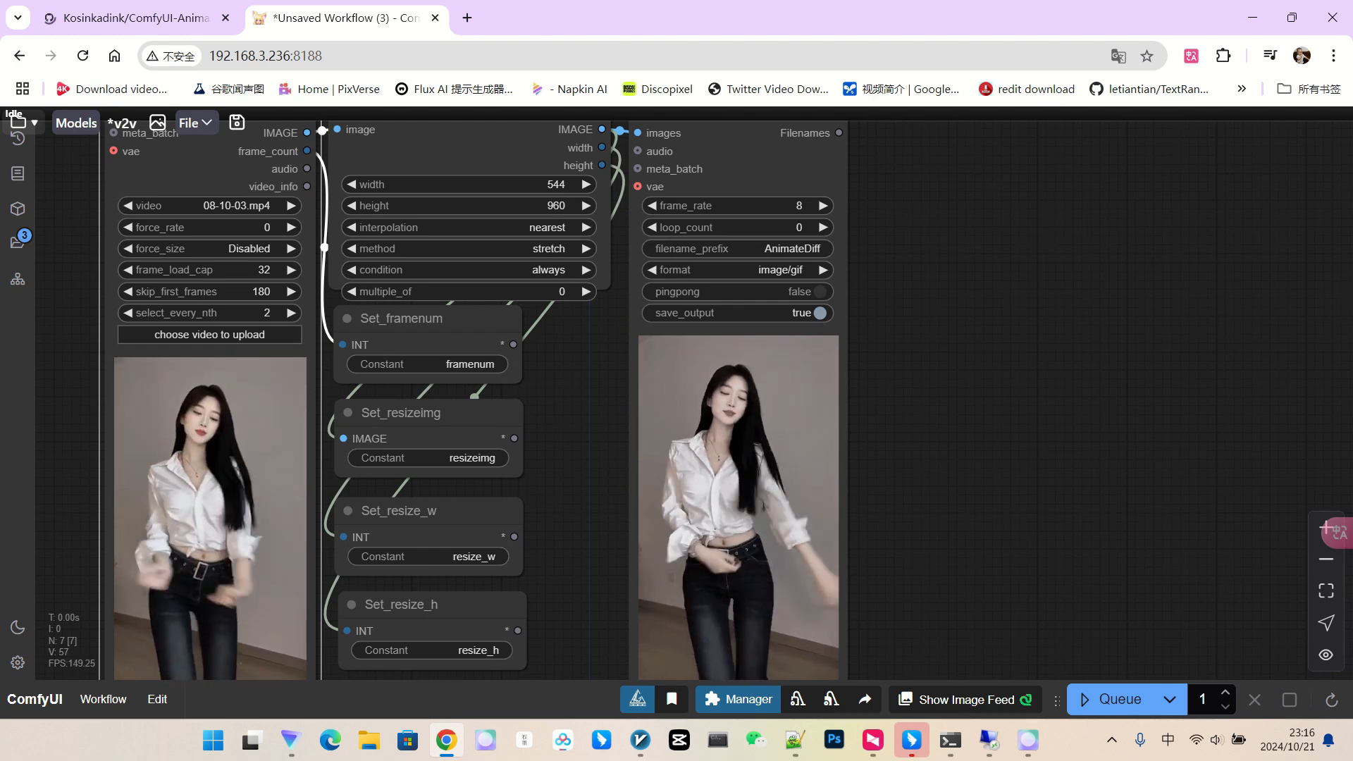
scroll(986, 437, down, 2)
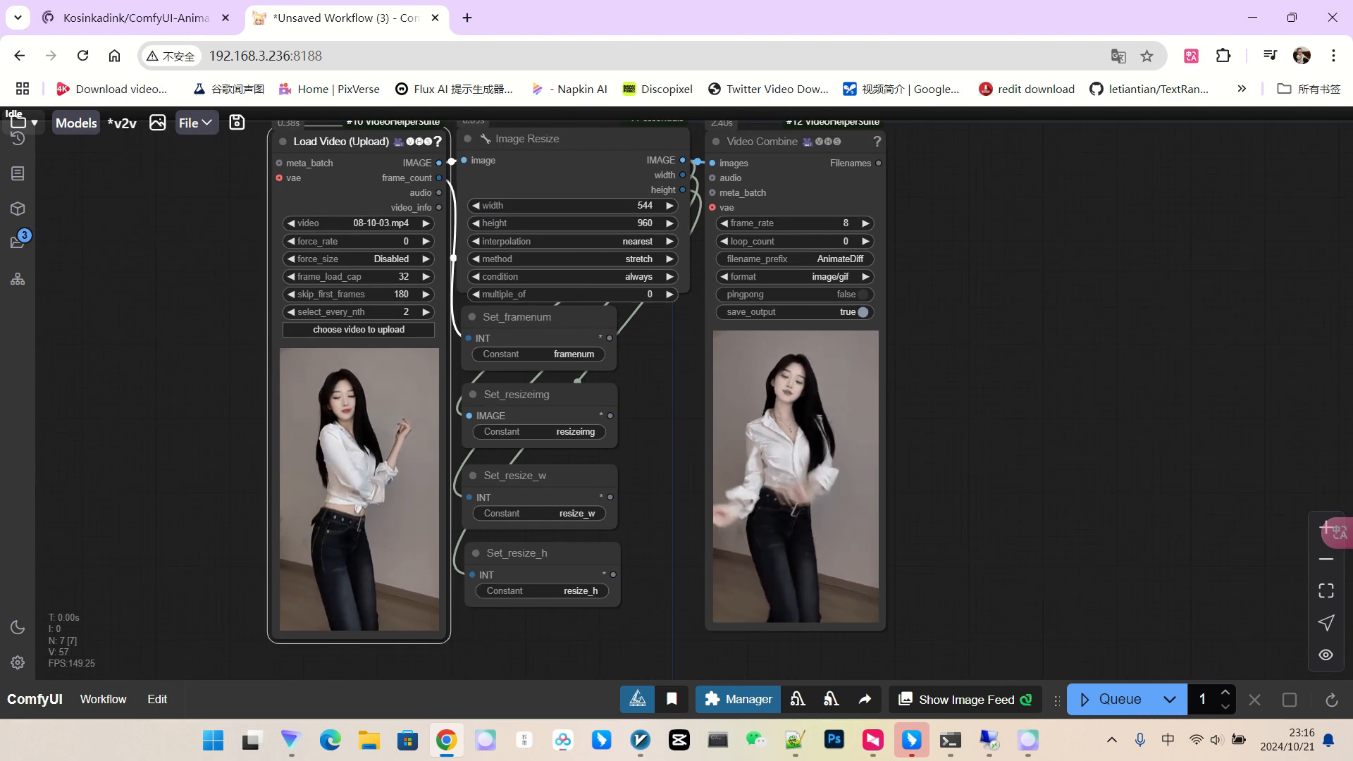
scroll(811, 423, up, 2)
click(787, 222)
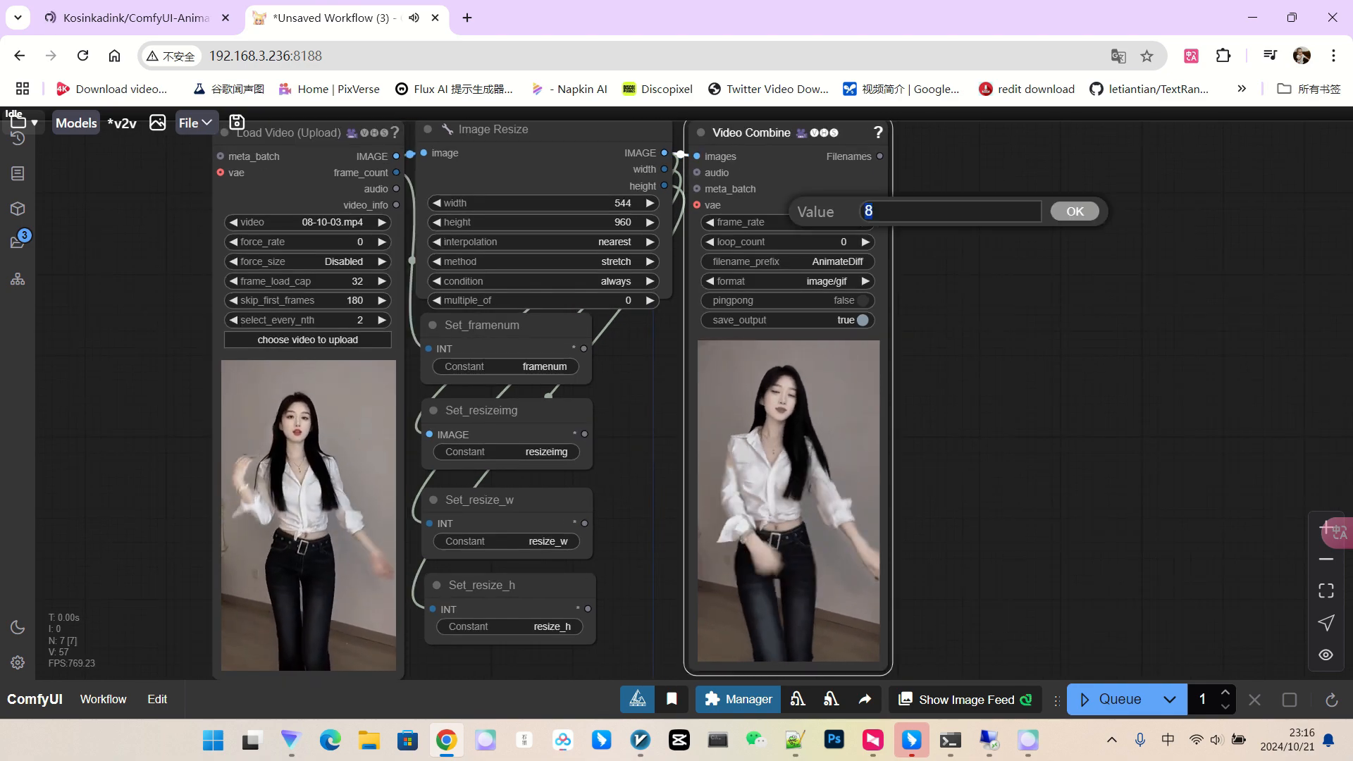
text(16)
key(Return)
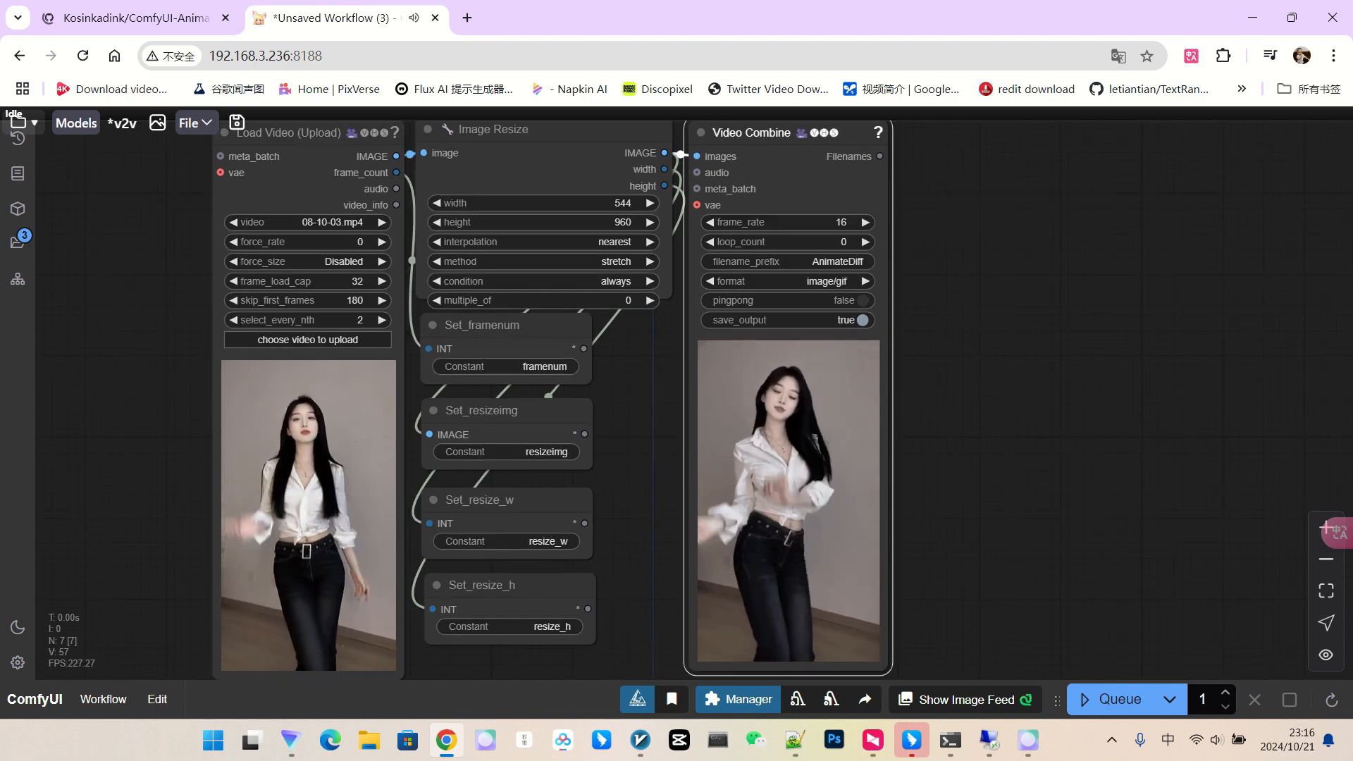
click(1117, 699)
Wrap the seven video-loading nodes in a group titled 'load video'.
drag(1057, 493, 833, 460)
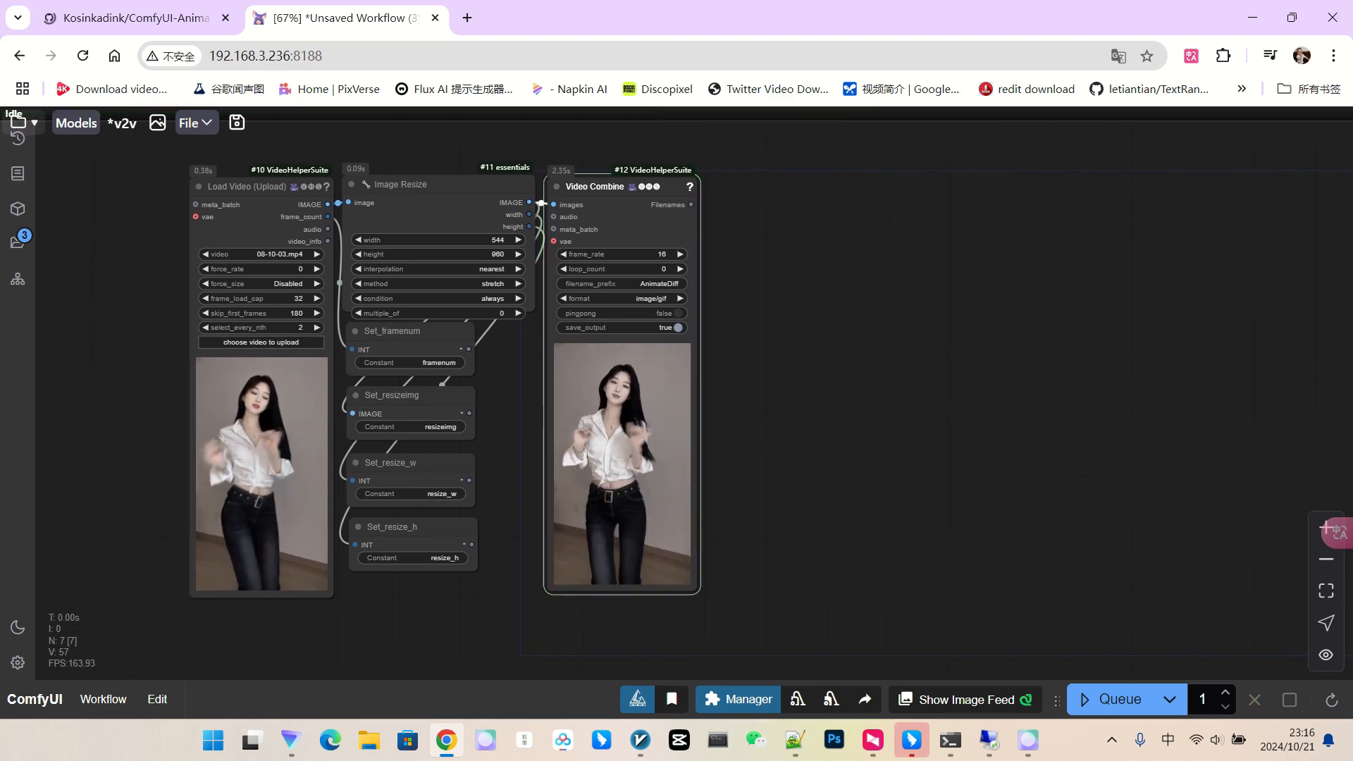
scroll(817, 353, down, 2)
drag(818, 353, 626, 362)
scroll(103, 393, up, 5)
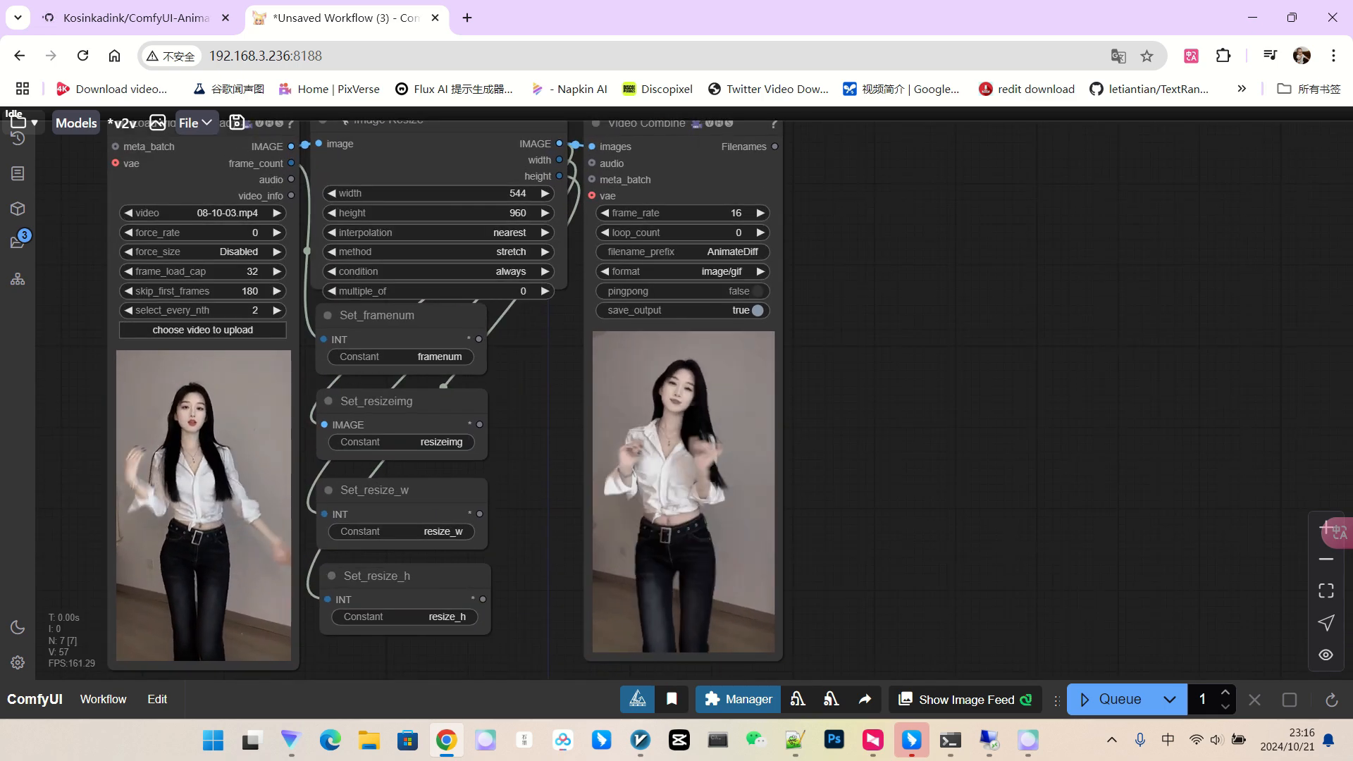
scroll(384, 400, down, 5)
drag(705, 423, 614, 403)
drag(71, 159, 698, 568)
key(ctrl+g)
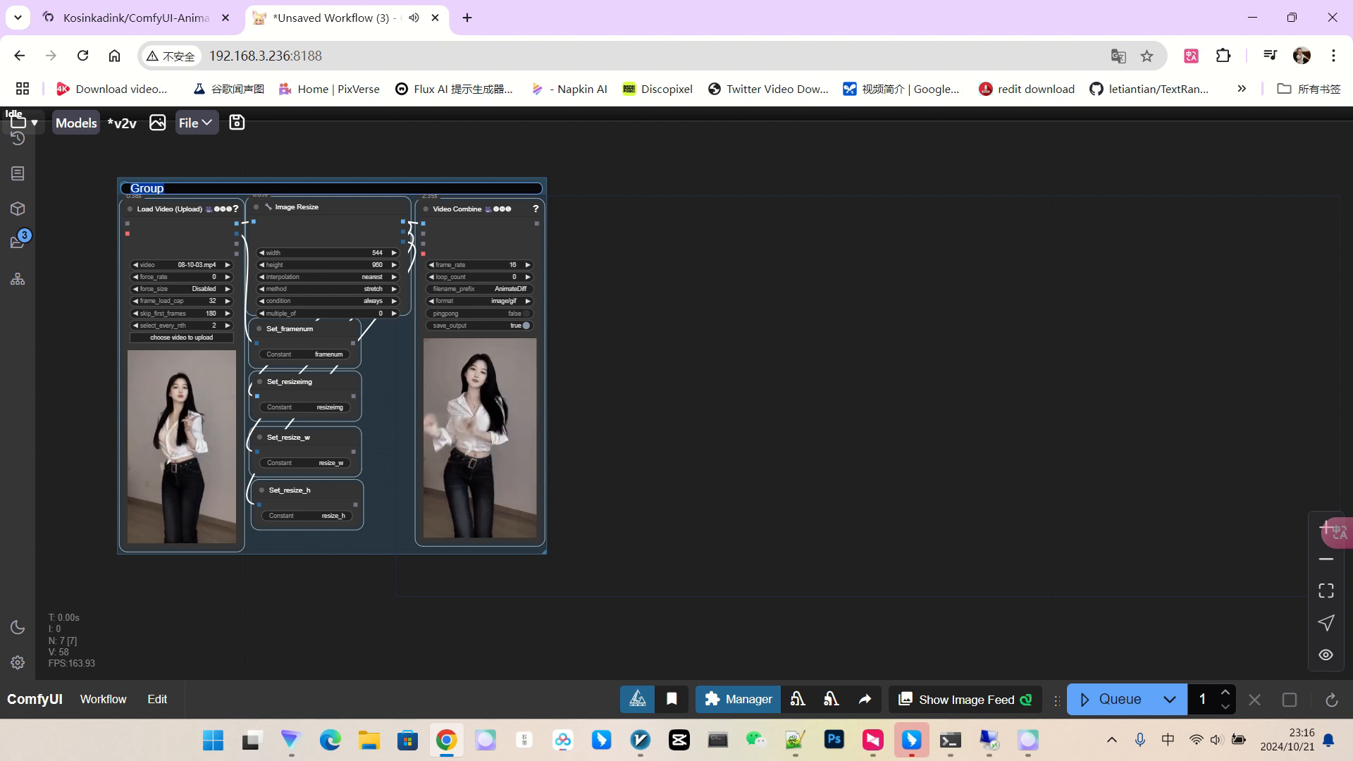
text(load video)
key(Return)
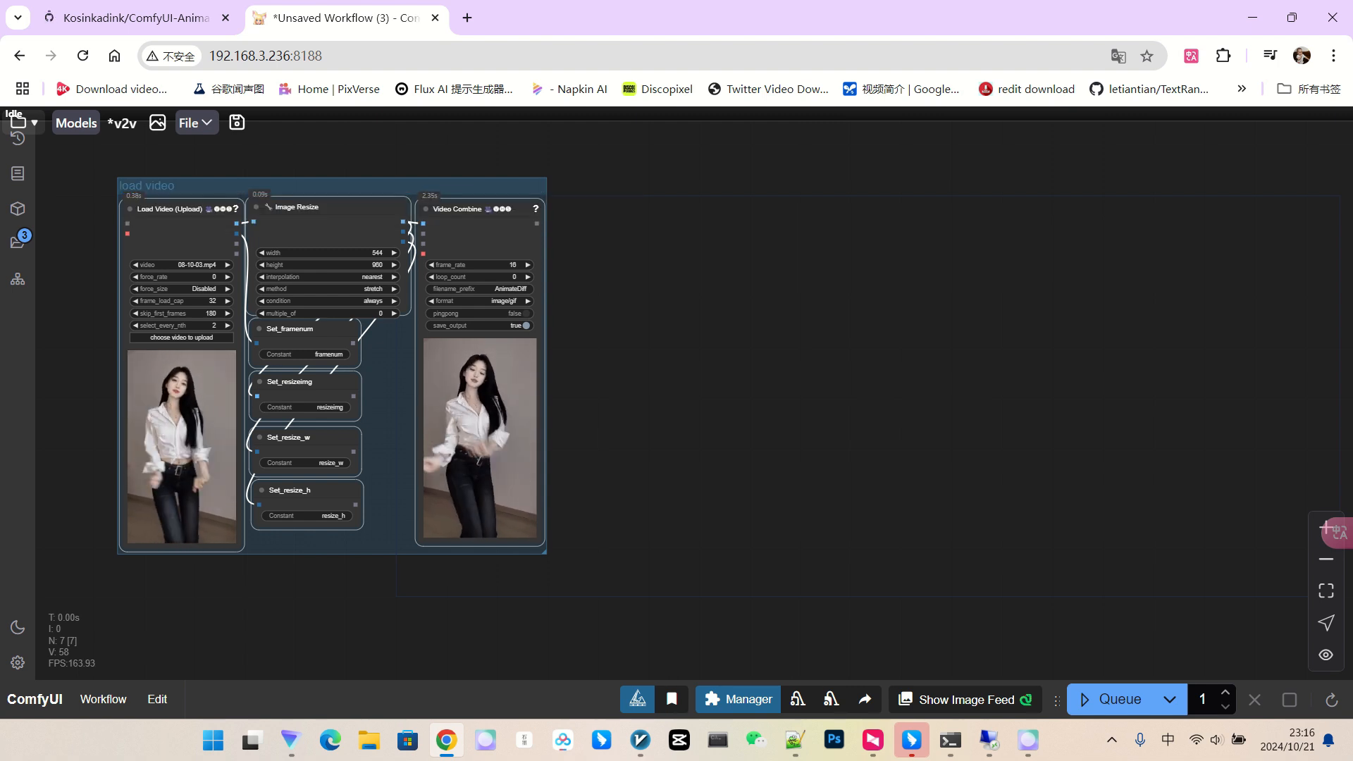
click(698, 536)
drag(698, 536, 629, 545)
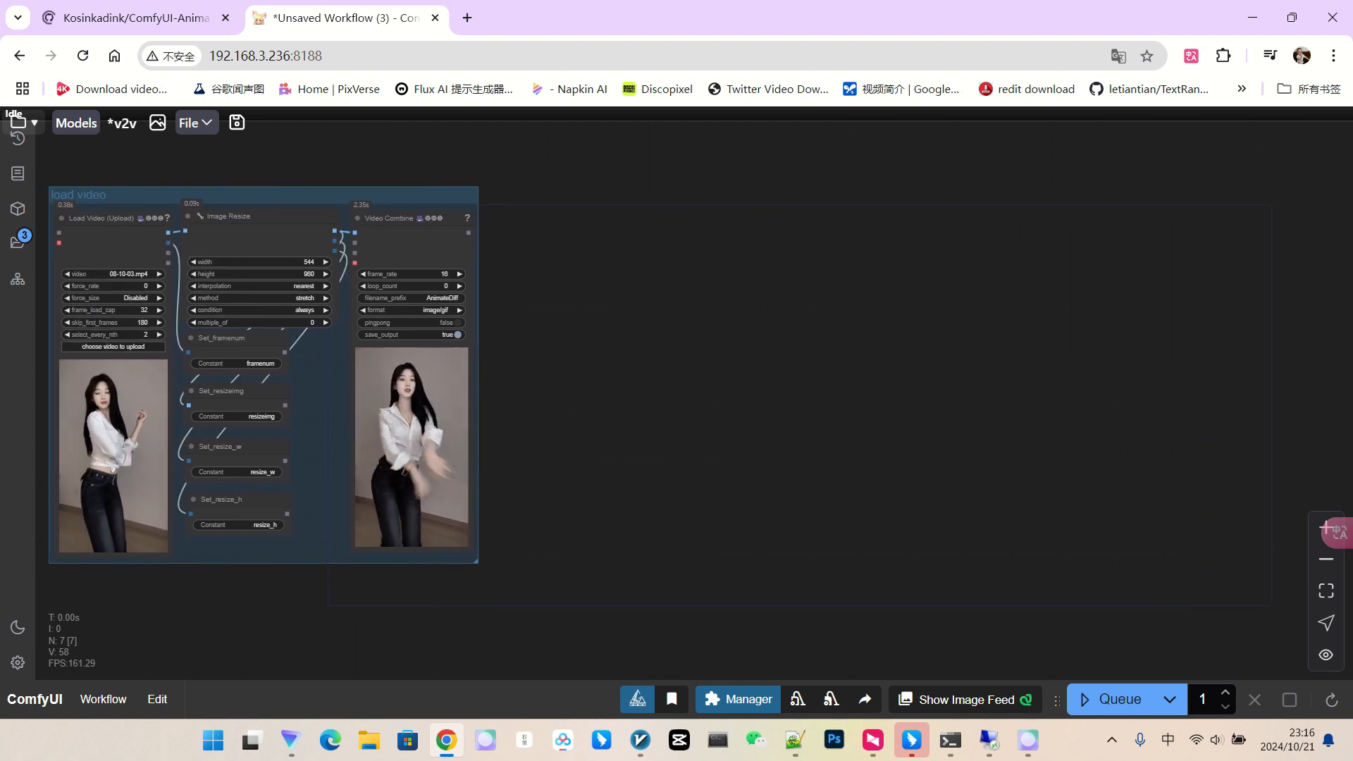
Insert the saved model-loading node template and delete its Set_initmodel node.
right_click(734, 244)
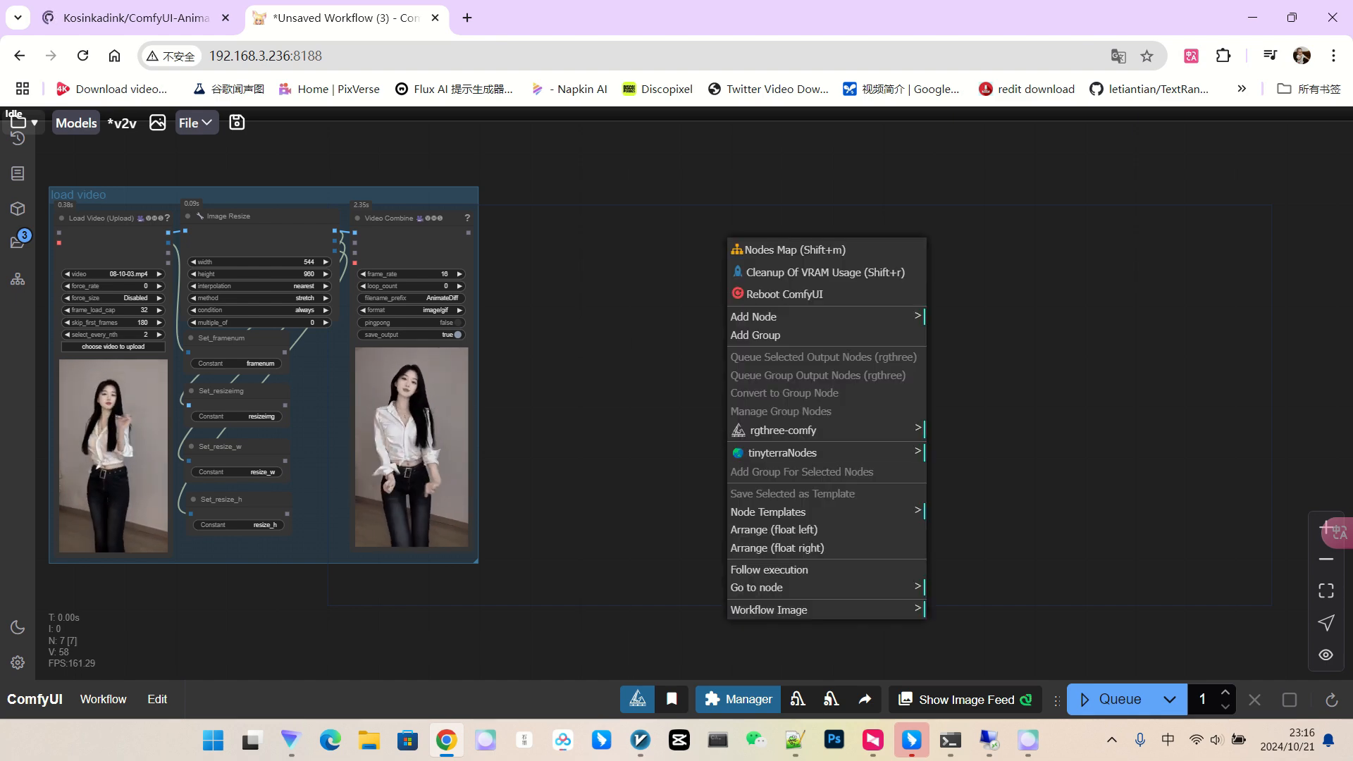
click(775, 512)
click(951, 375)
drag(810, 514, 555, 535)
scroll(555, 534, up, 1)
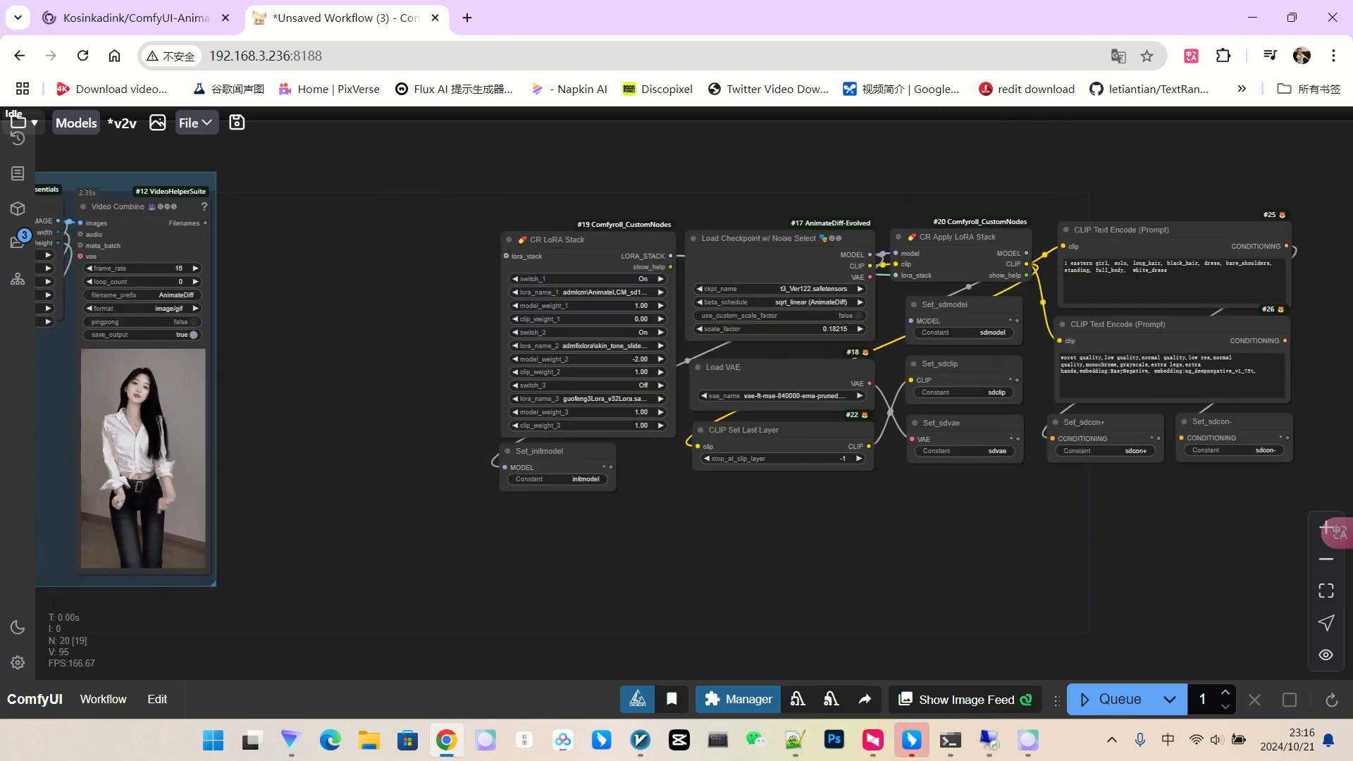
click(540, 451)
key(Delete)
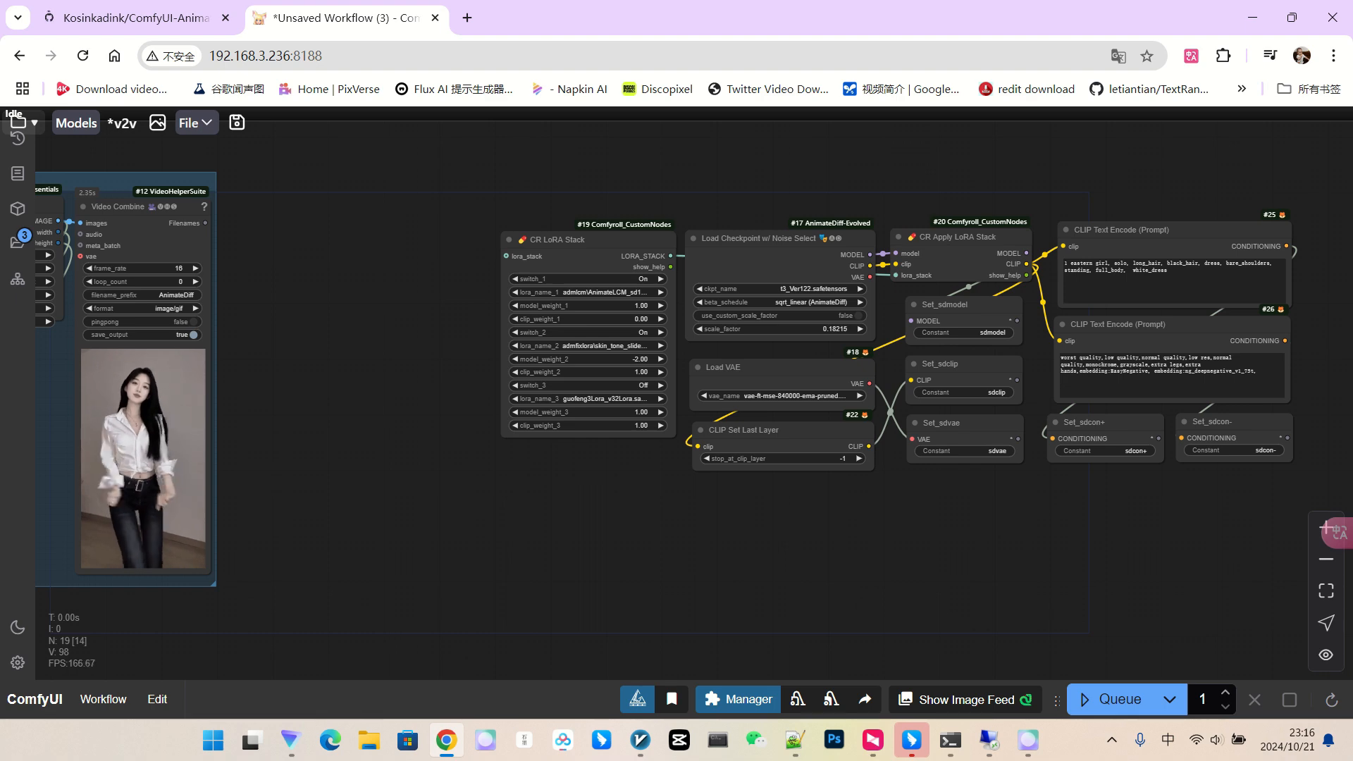
Switch the first LoRA off and set all three LoRA names to None.
scroll(665, 247, up, 7)
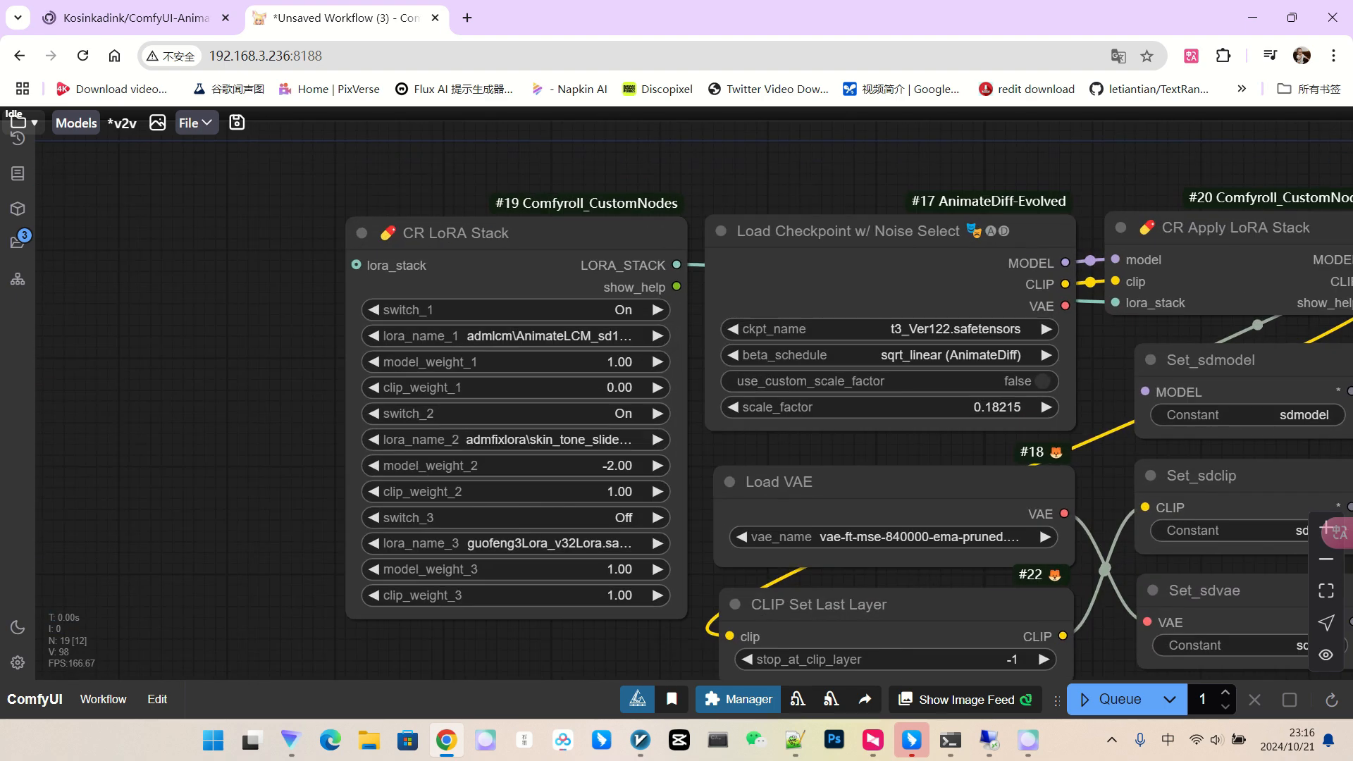
click(375, 311)
click(533, 439)
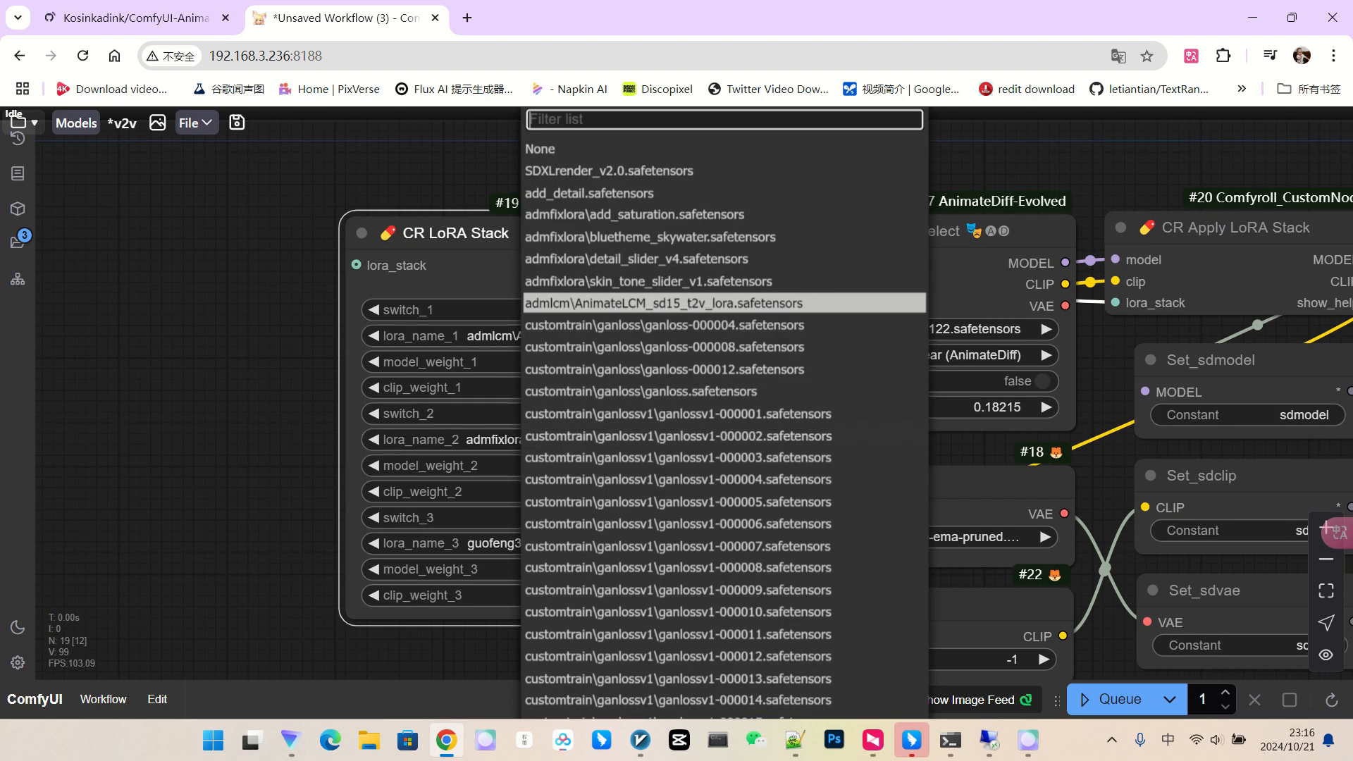
click(543, 148)
click(572, 336)
click(578, 148)
click(568, 543)
click(575, 148)
Delete the CLIP Set Last Layer node from the model-loading block.
scroll(476, 621, up, 1)
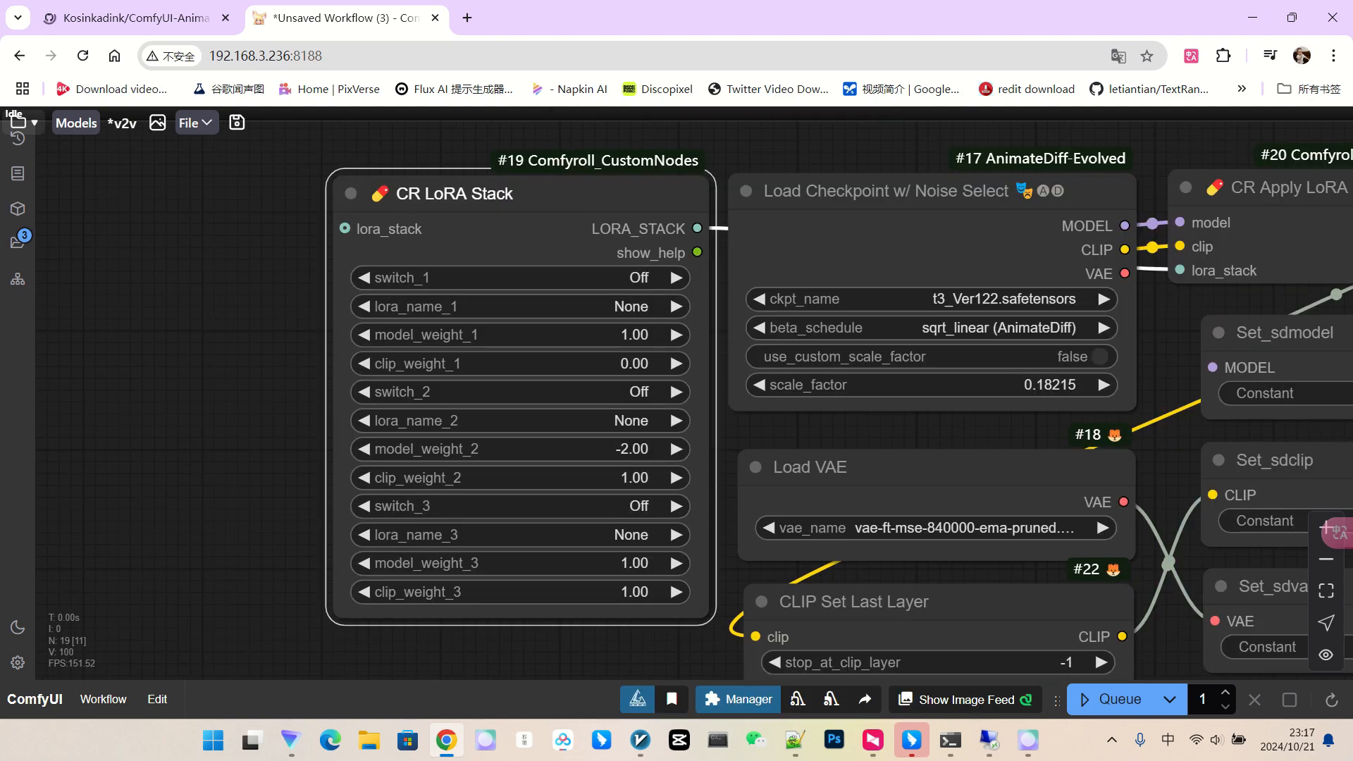
scroll(633, 367, down, 3)
scroll(633, 369, down, 2)
drag(740, 599, 598, 576)
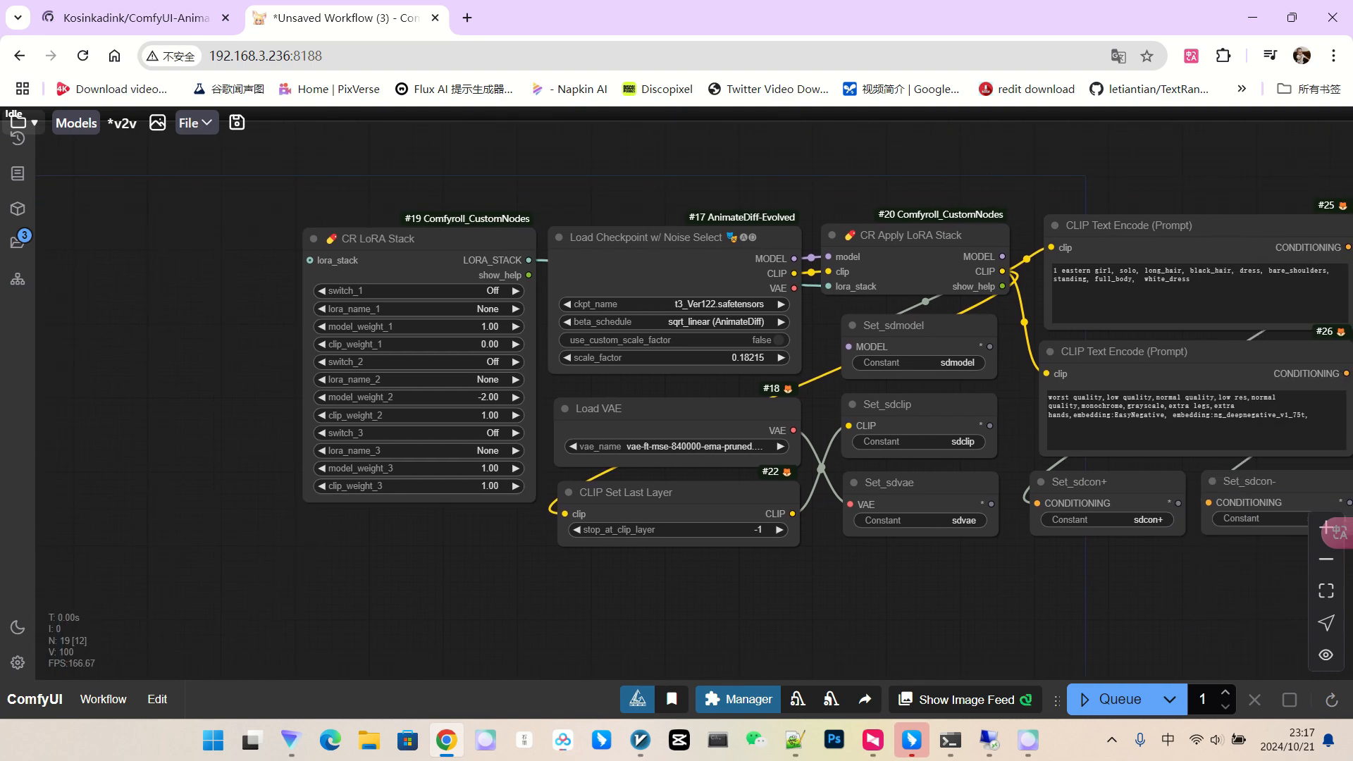
click(634, 492)
scroll(874, 494, up, 4)
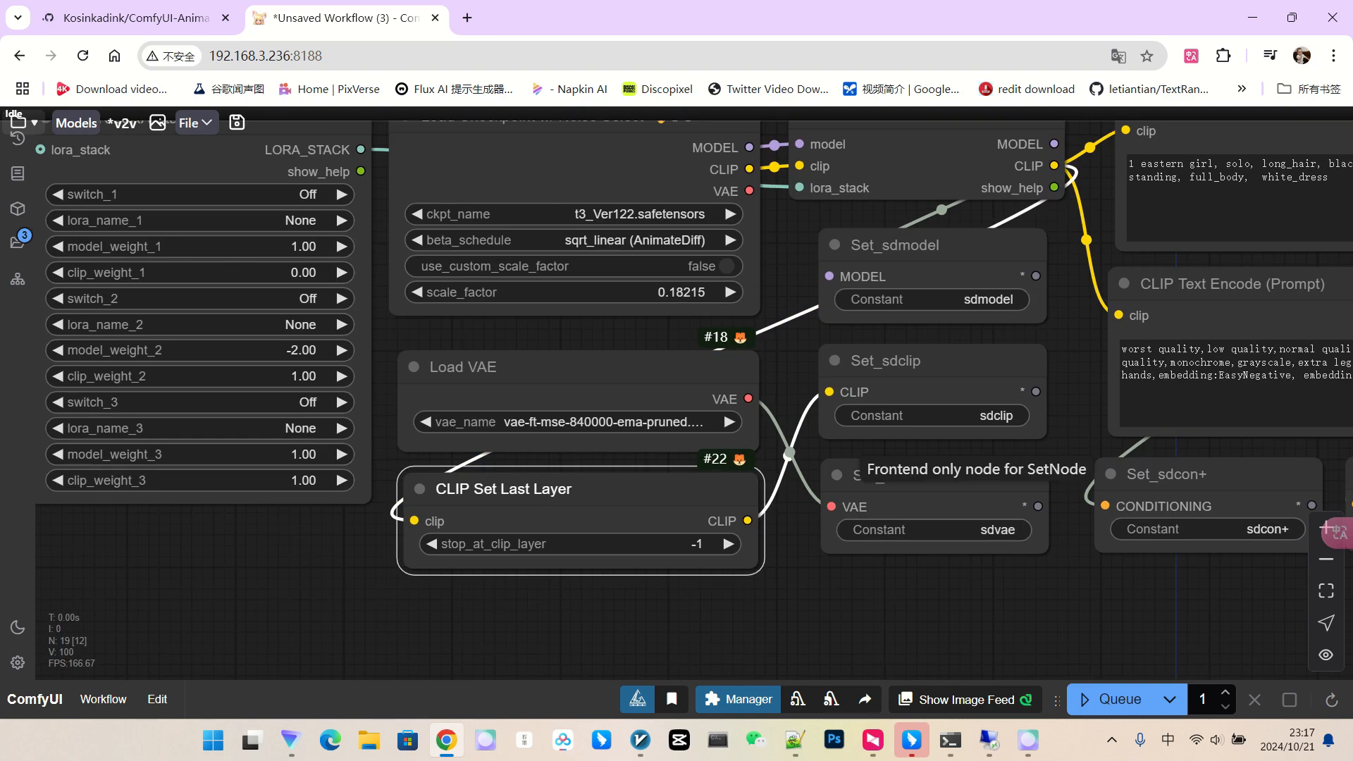
key(Delete)
drag(798, 564, 580, 608)
scroll(579, 608, up, 1)
scroll(867, 405, down, 3)
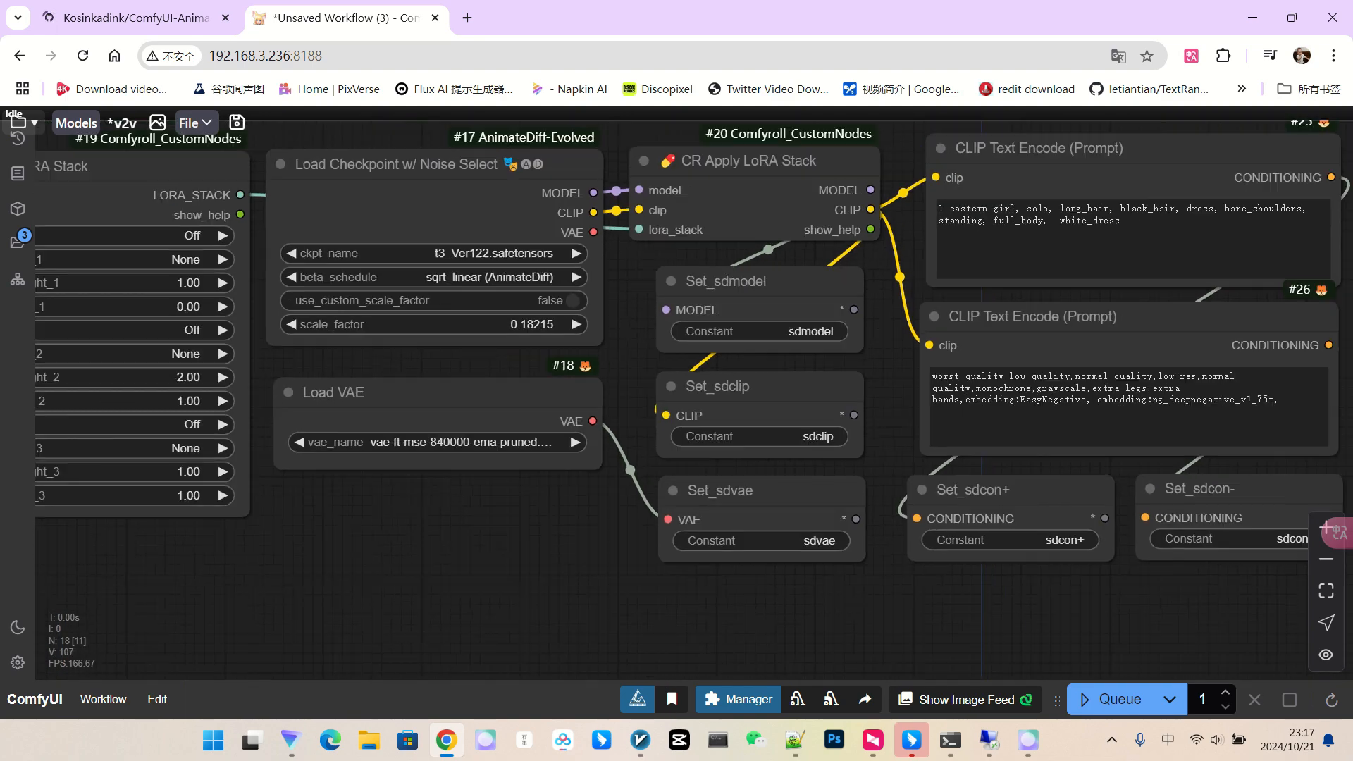
scroll(694, 407, up, 6)
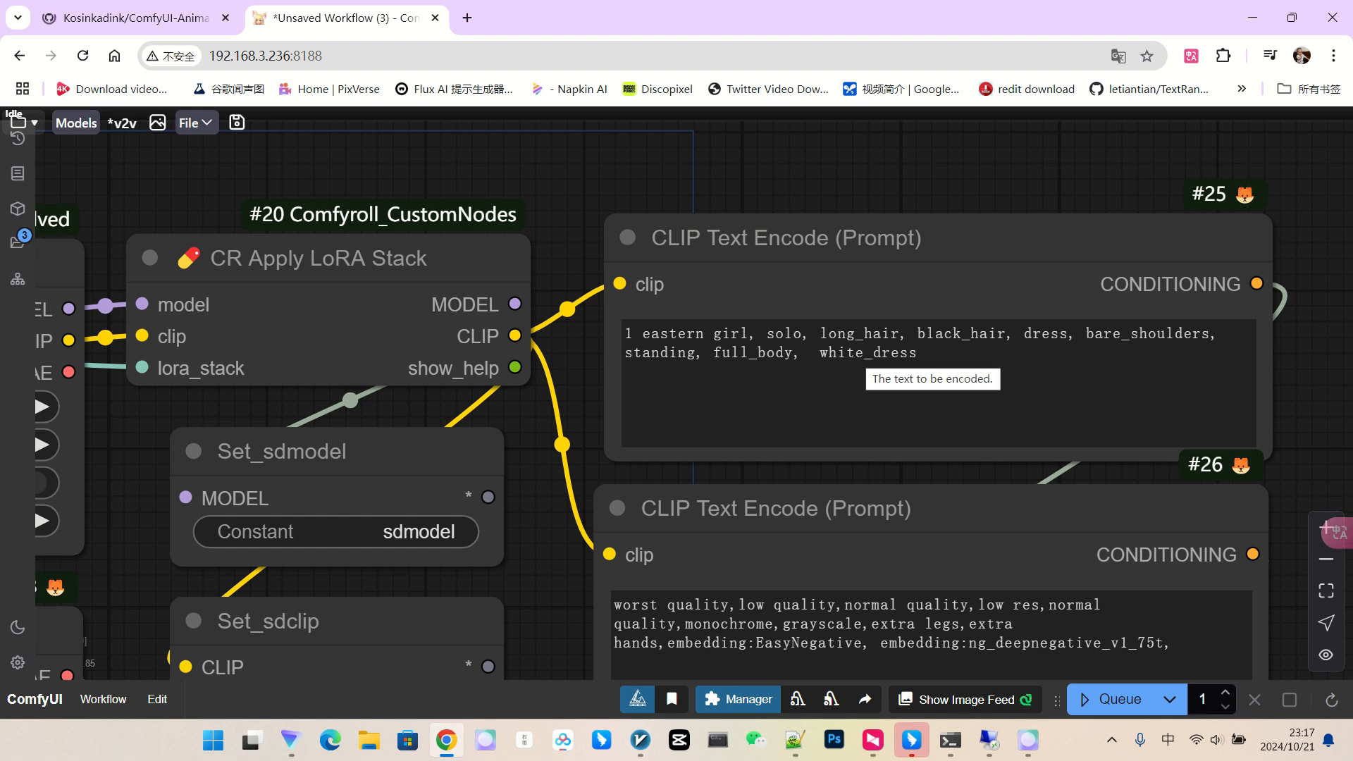
Remove the prompt tags from bare_shoulders onward and the trailing dress tag.
drag(1086, 334, 1103, 374)
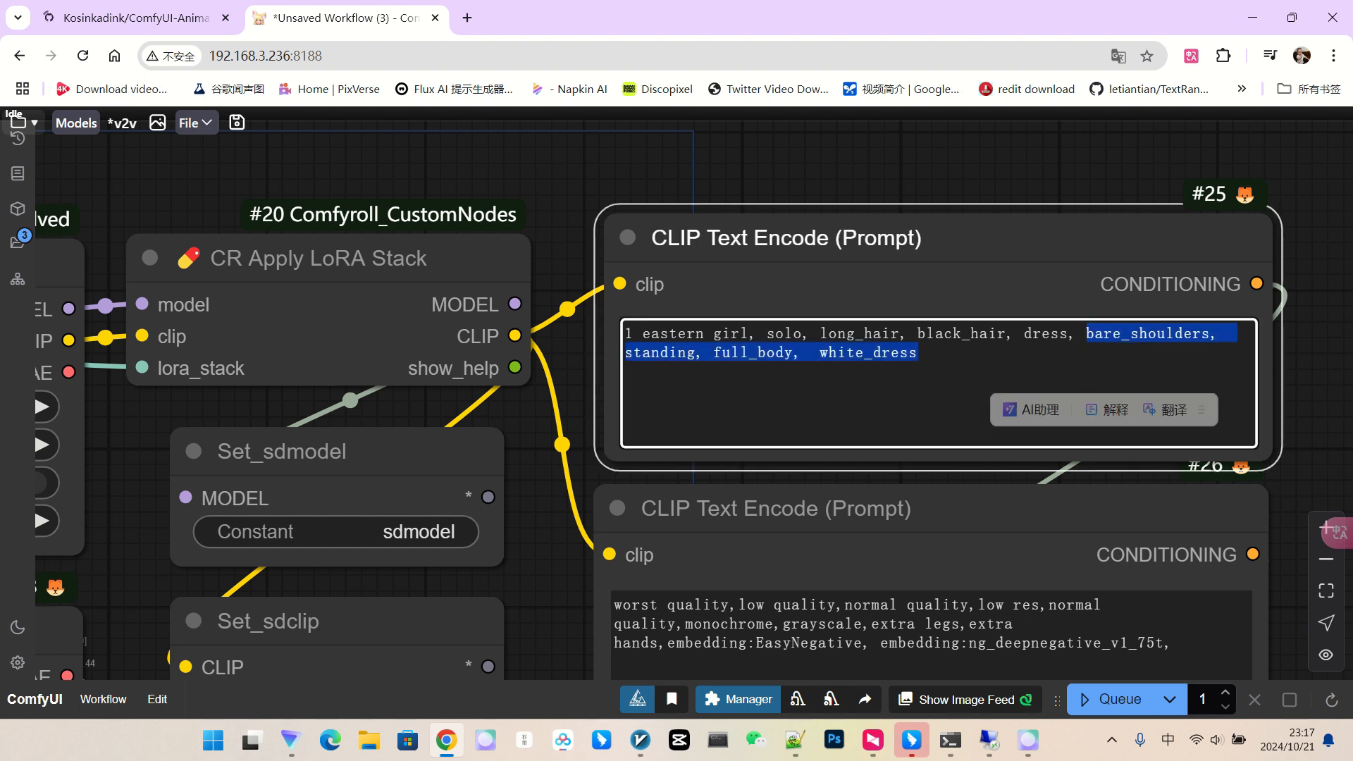
key(BackSpace)
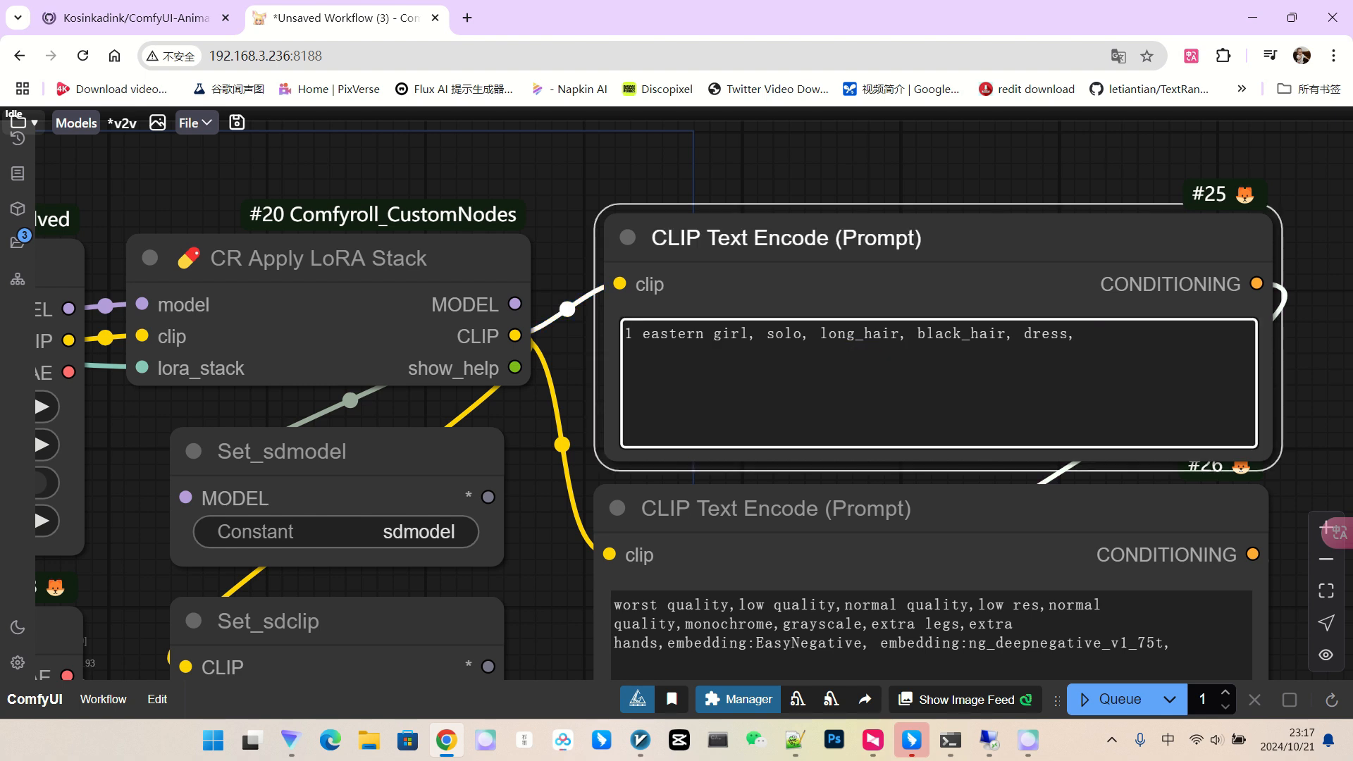
drag(1006, 334, 1089, 336)
key(BackSpace)
Group the model-loading nodes as sdt2m and zoom out to show both groups.
scroll(835, 181, down, 9)
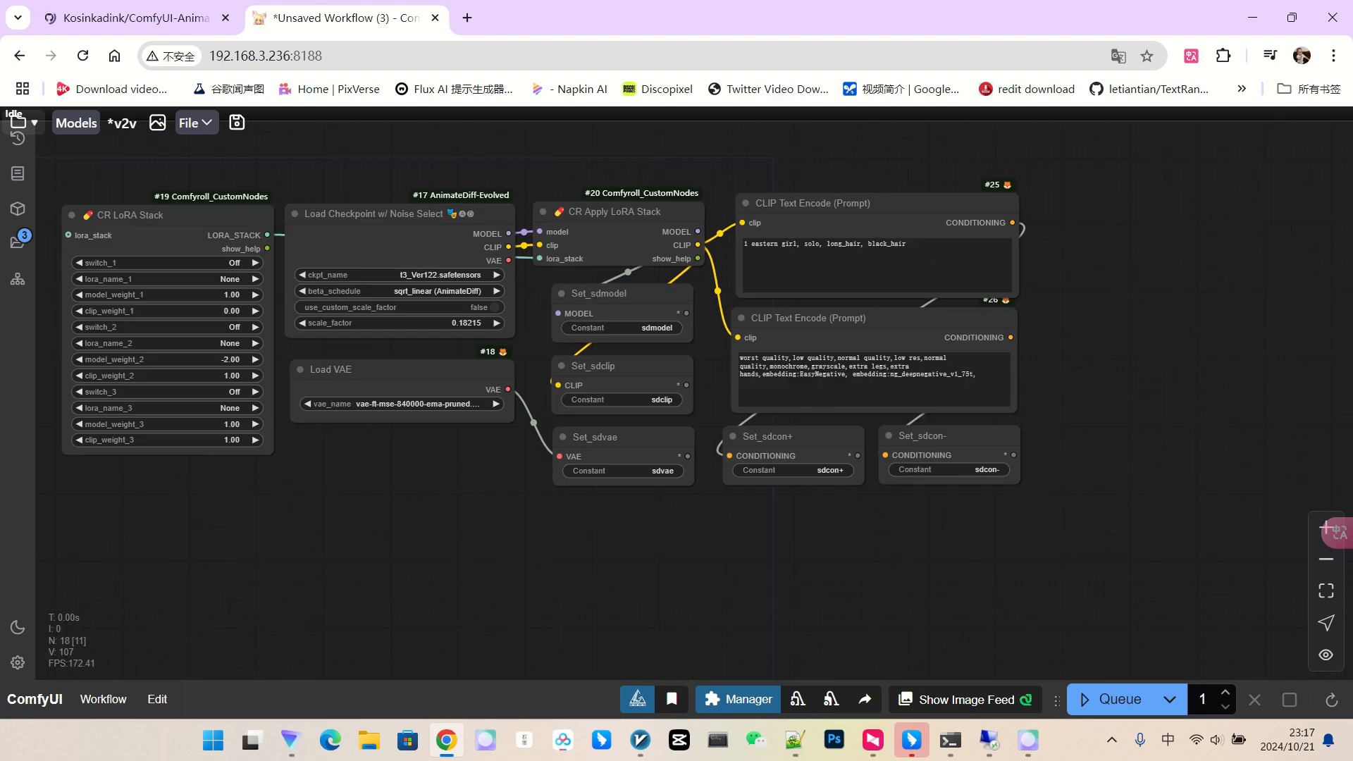
drag(92, 166, 1238, 587)
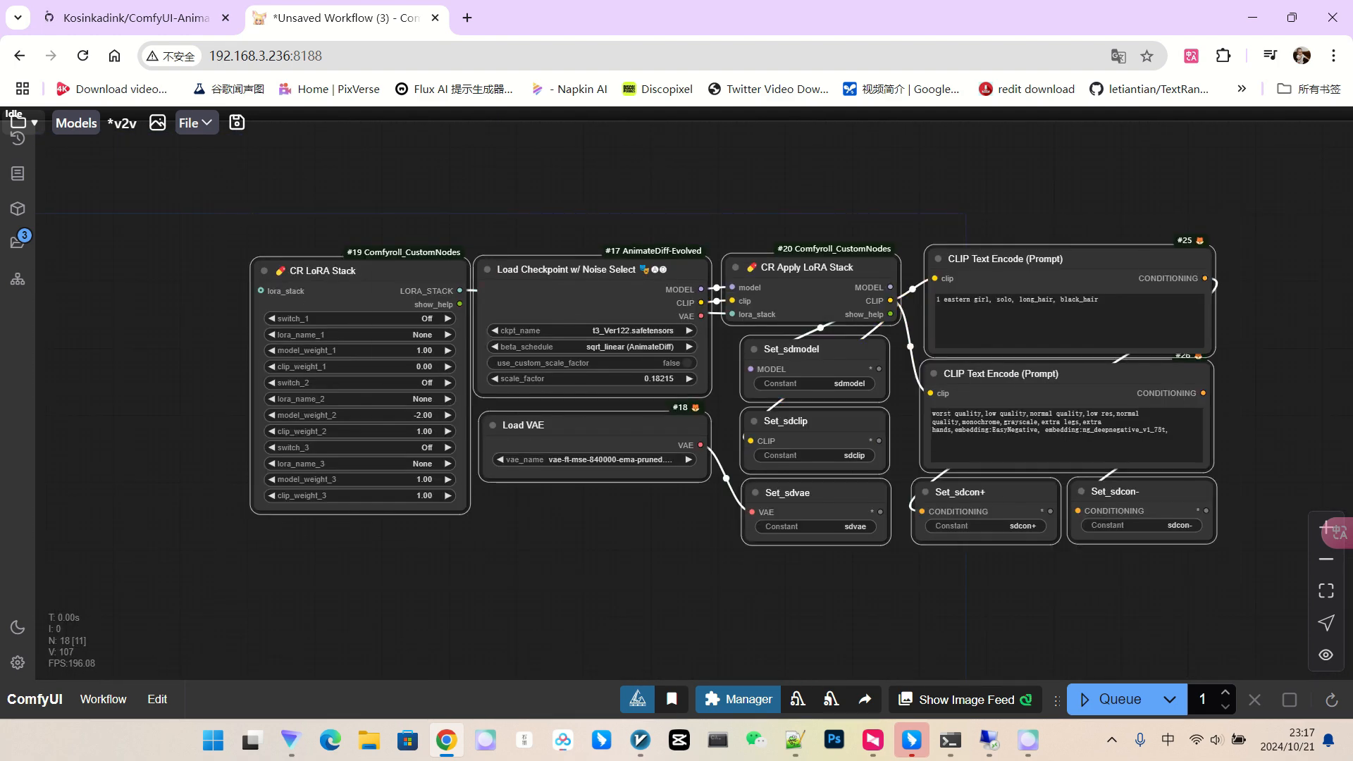
key(ctrl+g)
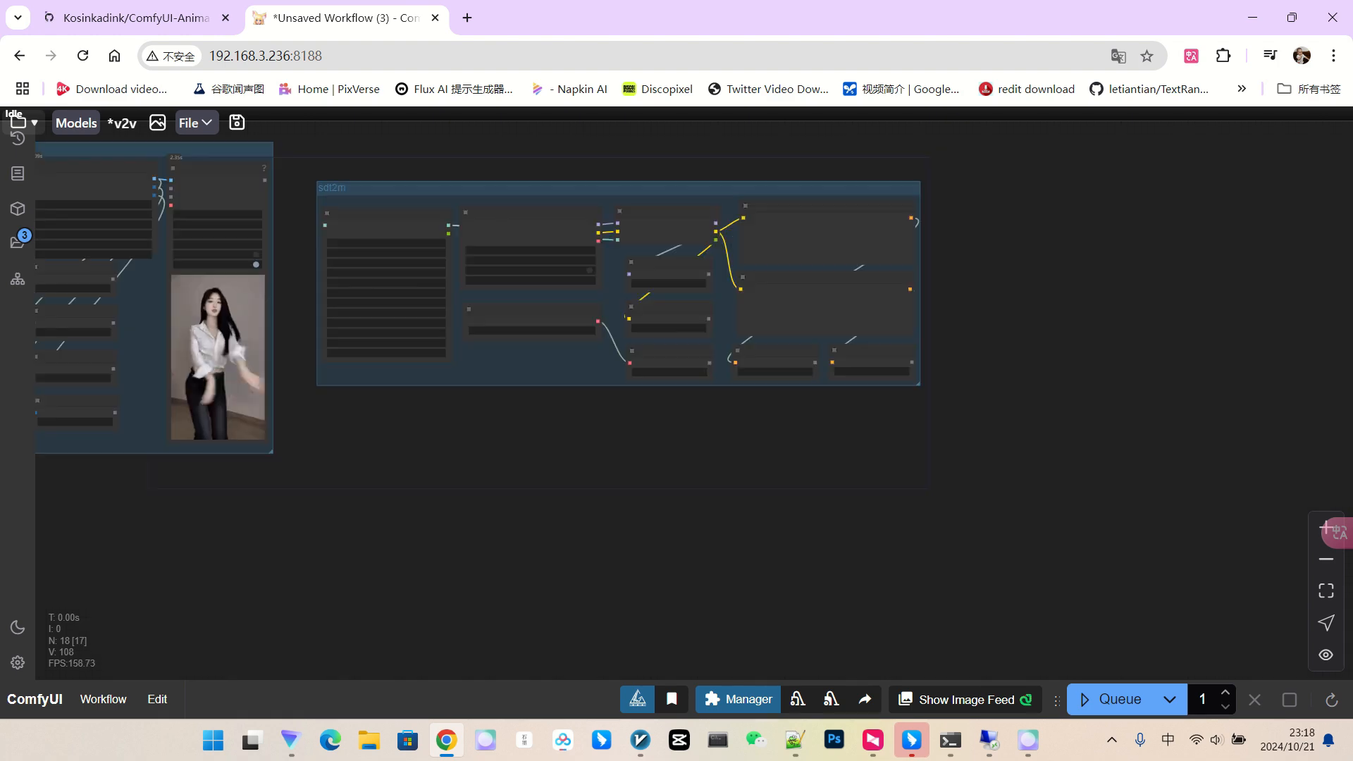
scroll(999, 293, up, 3)
scroll(1002, 293, down, 4)
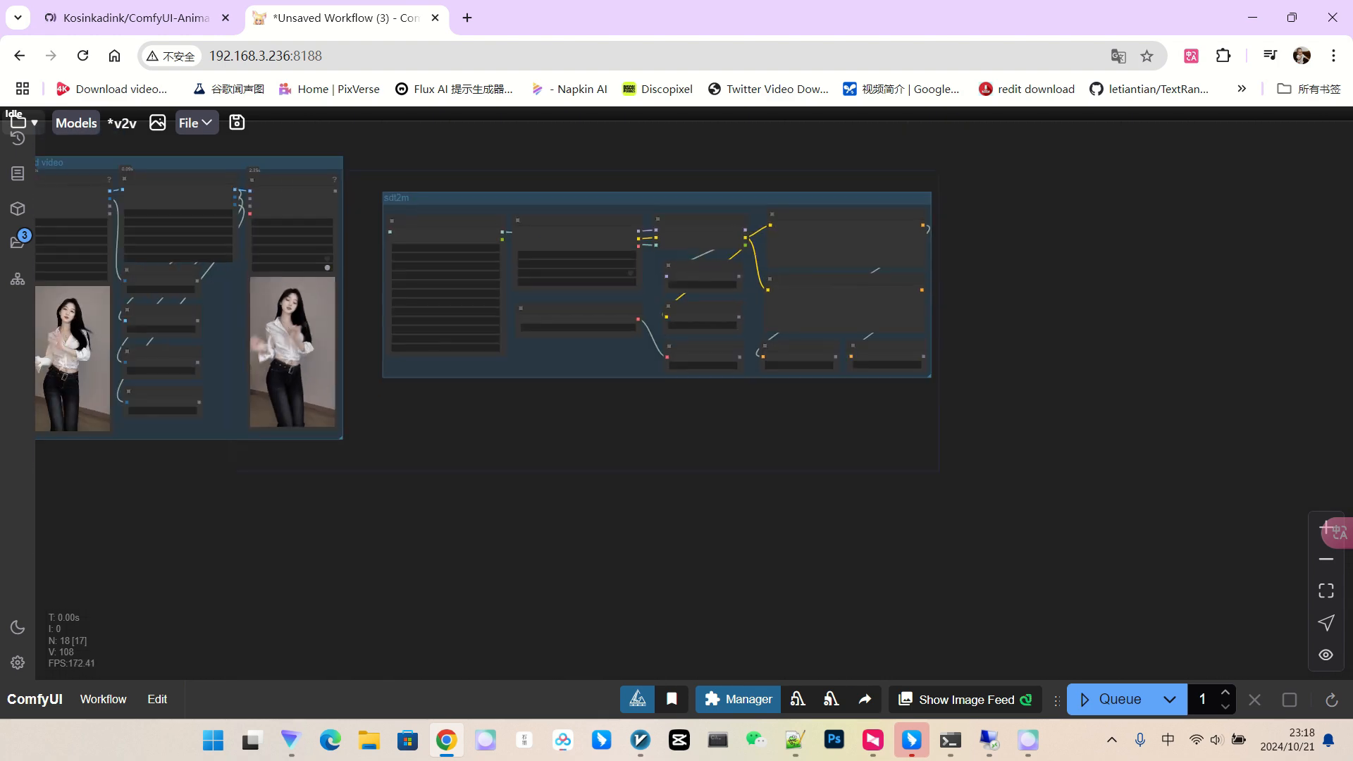
scroll(1009, 289, up, 3)
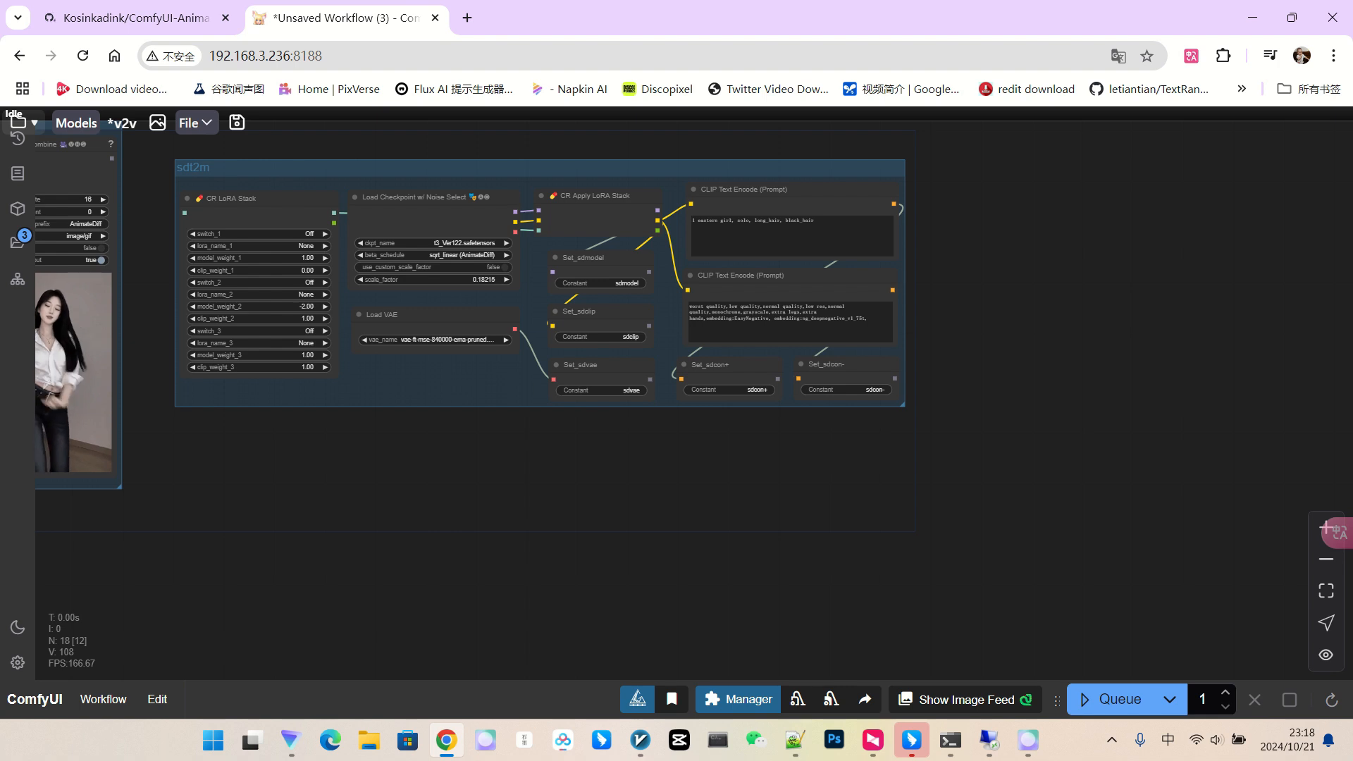
scroll(1010, 290, down, 1)
scroll(1010, 289, down, 2)
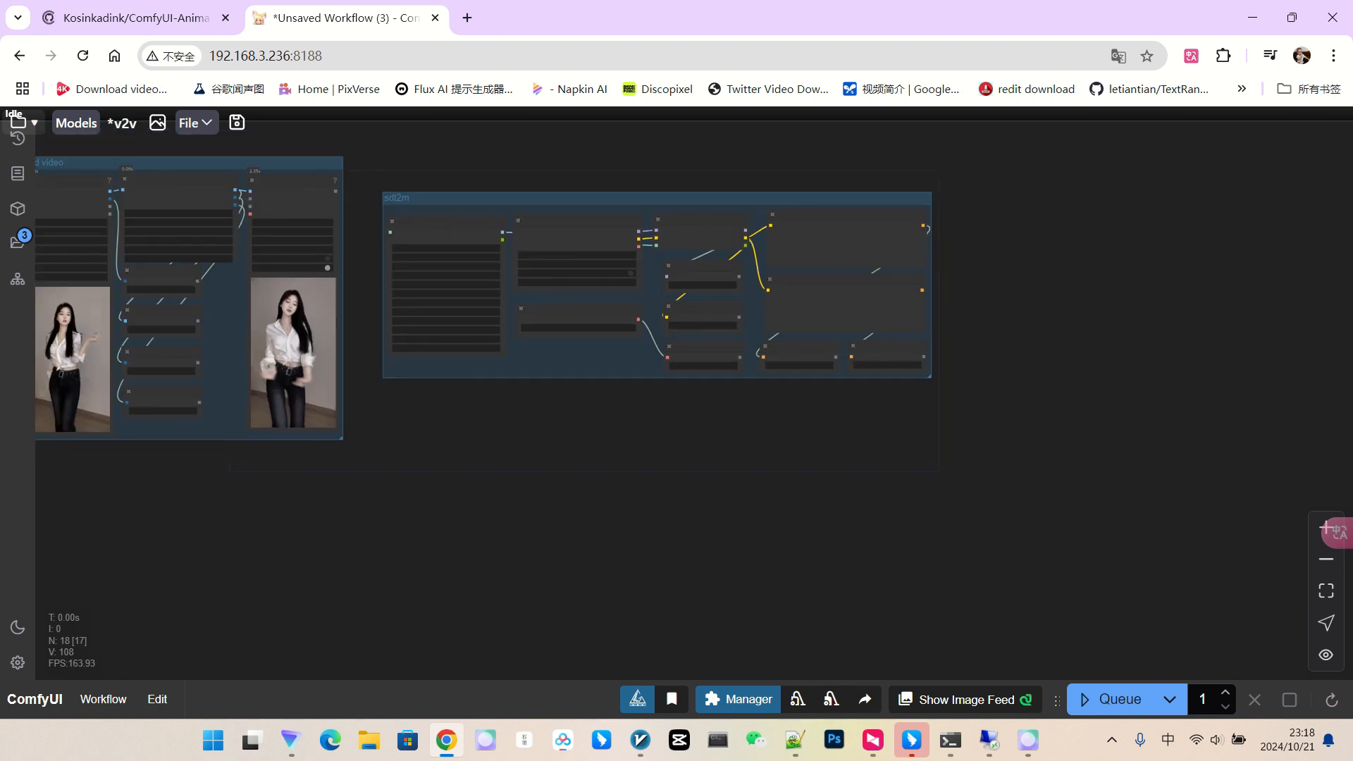
drag(1010, 289, 1247, 504)
scroll(1152, 282, up, 1)
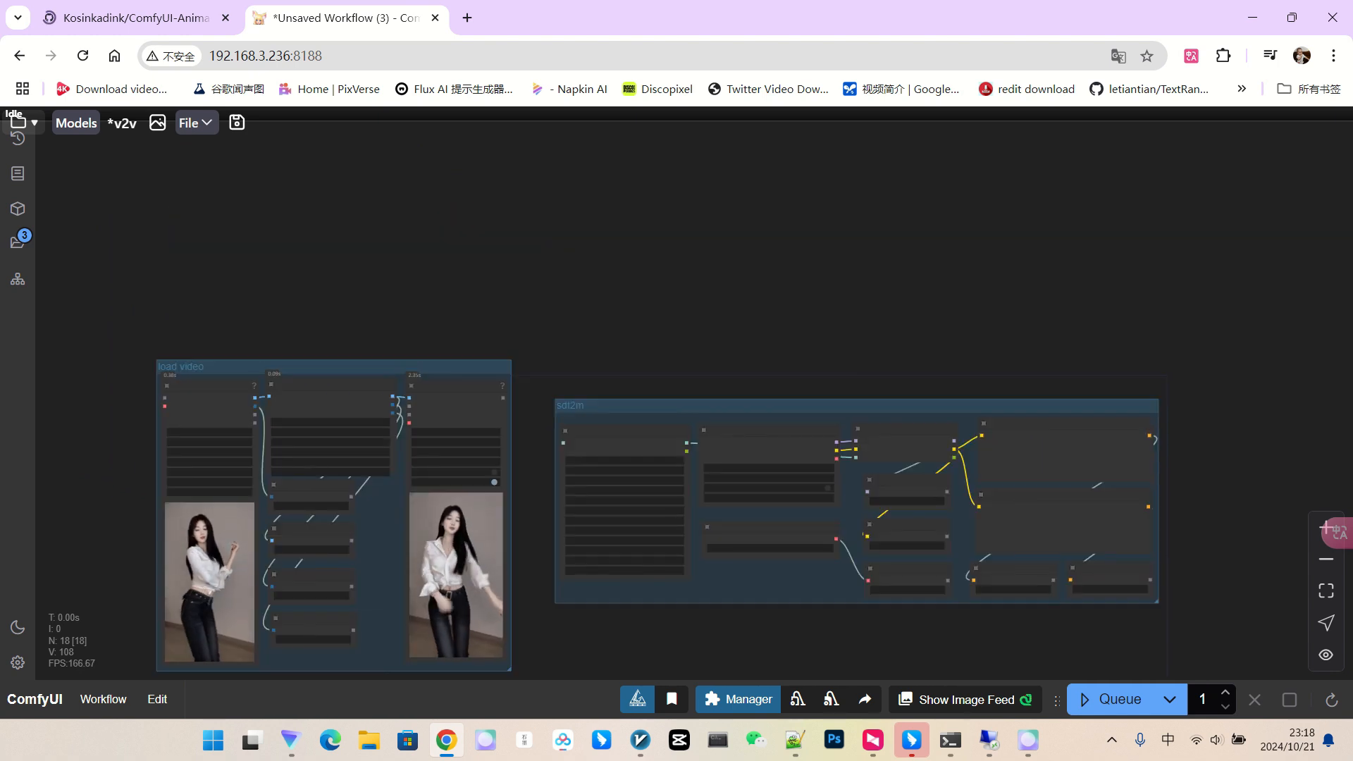
Insert the saved admodel AnimateDiff template and reposition Load AnimateDiff Model and Context Options.
right_click(598, 143)
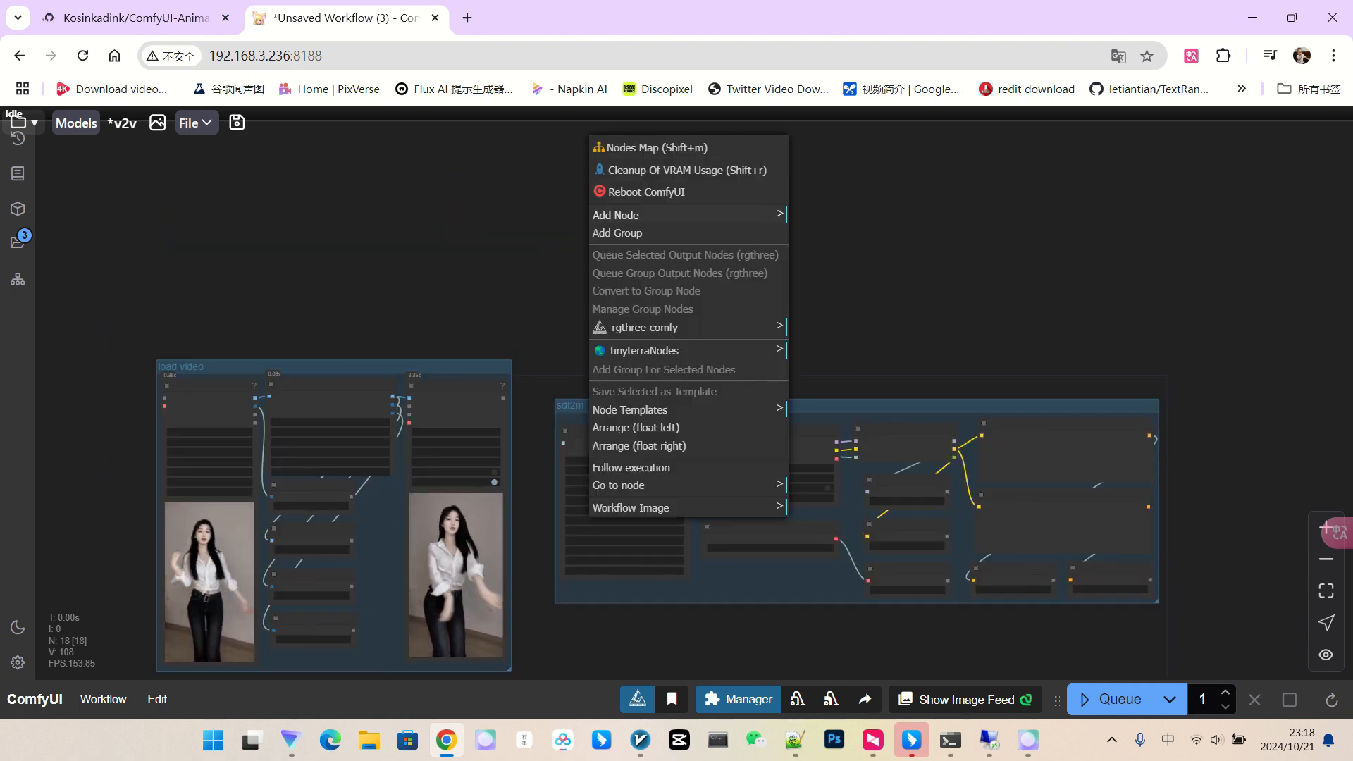
click(636, 215)
click(634, 410)
click(818, 321)
scroll(1022, 285, up, 4)
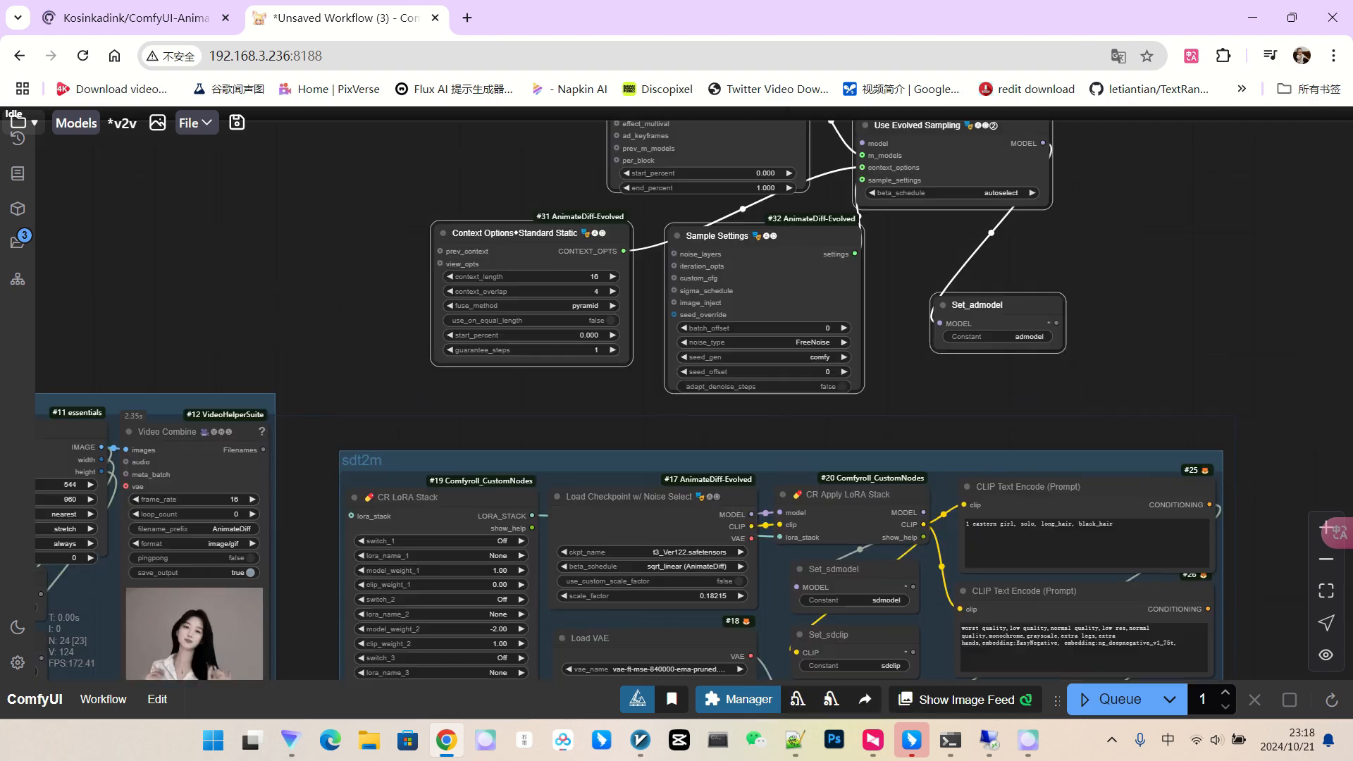
drag(1021, 285, 1140, 465)
drag(592, 253, 541, 264)
drag(634, 413, 547, 345)
scroll(572, 275, up, 6)
Set the motion model to temporaldiff-v1-animatediff.safetensors in Load AnimateDiff Model.
click(521, 311)
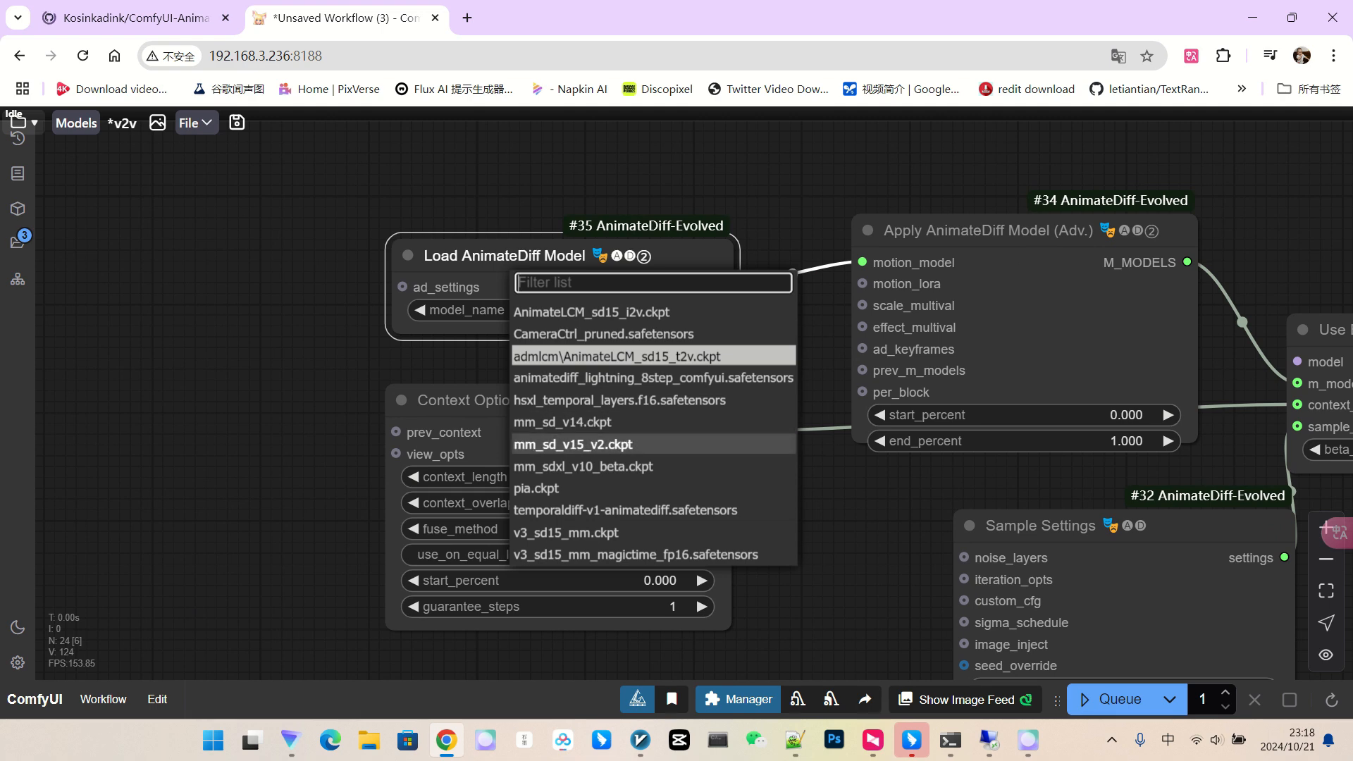
click(573, 444)
scroll(762, 344, down, 2)
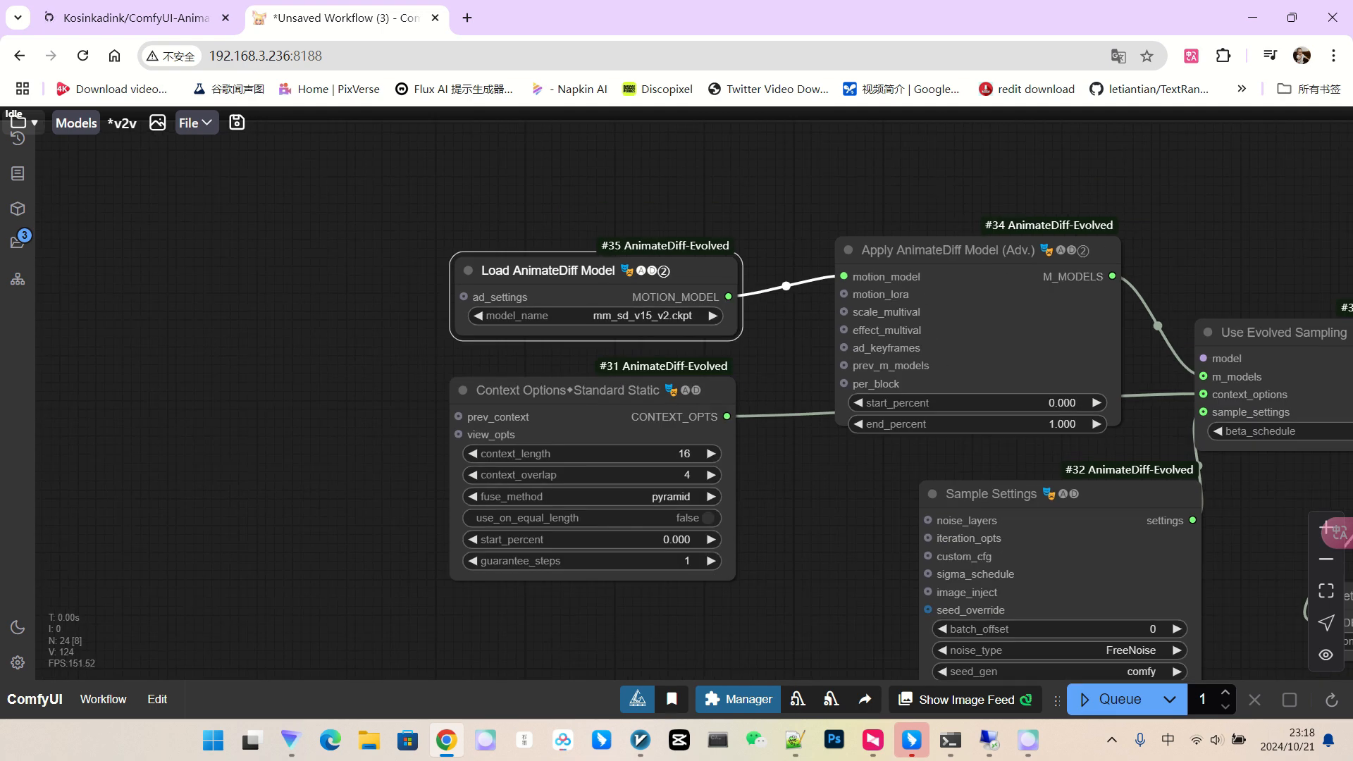
click(623, 316)
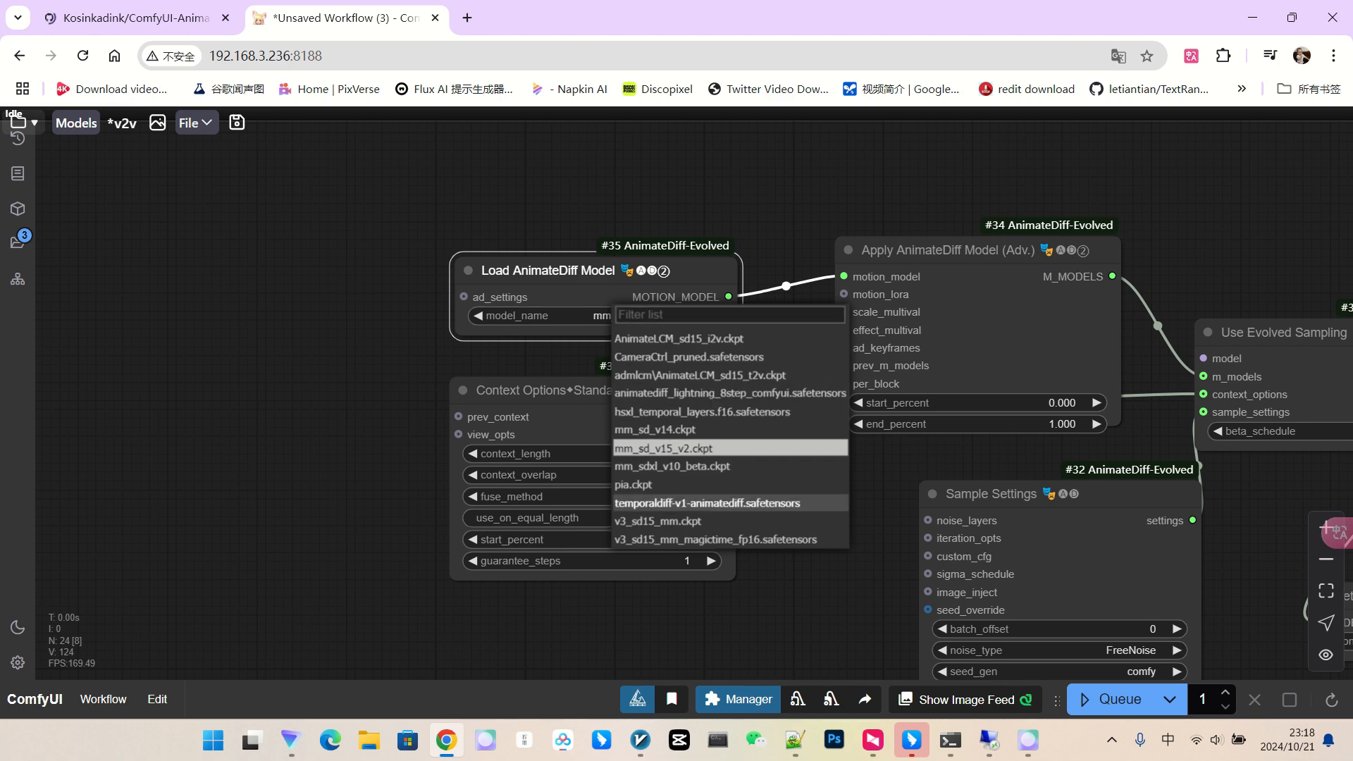
click(707, 502)
Tidy the AnimateDiff nodes, moving Use Evolved Sampling, Sample Settings and Set_admodel into place.
drag(535, 269, 532, 254)
drag(552, 391, 547, 371)
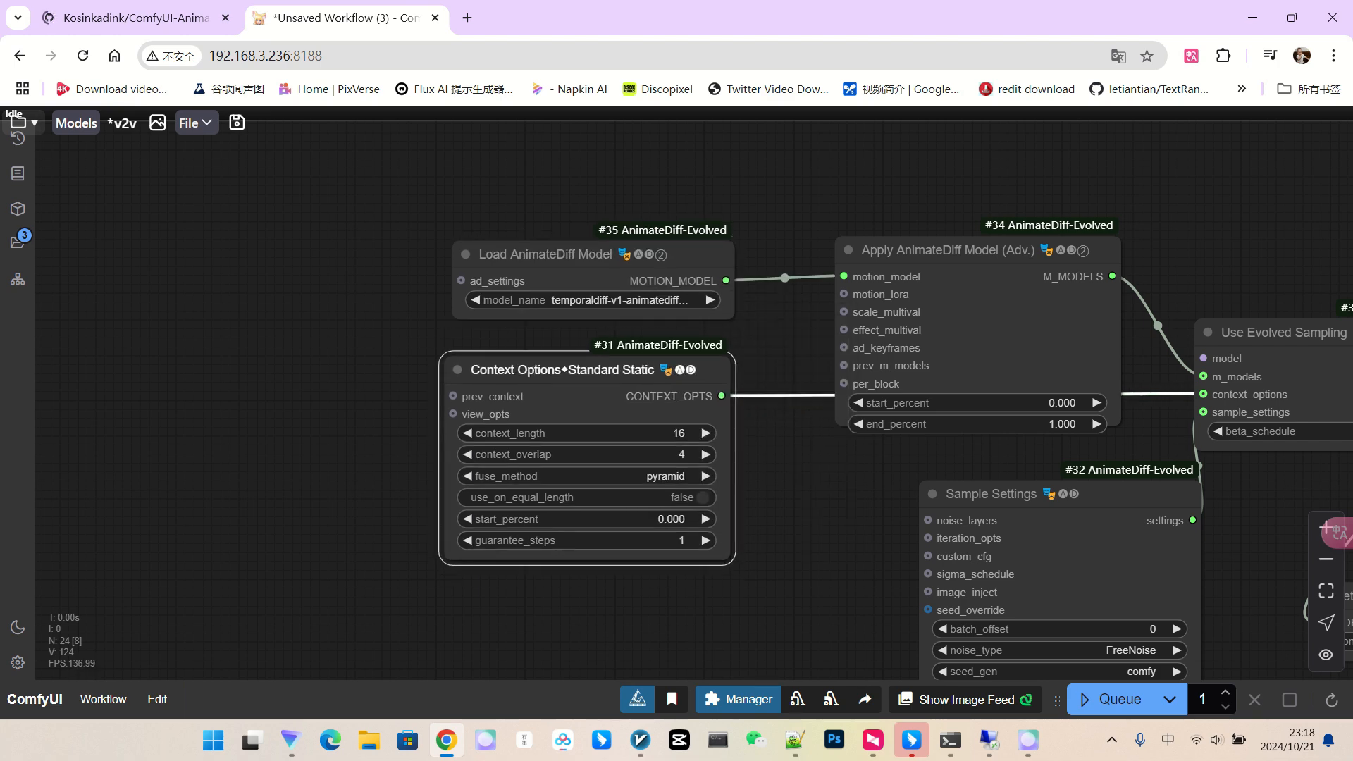
drag(788, 479, 653, 478)
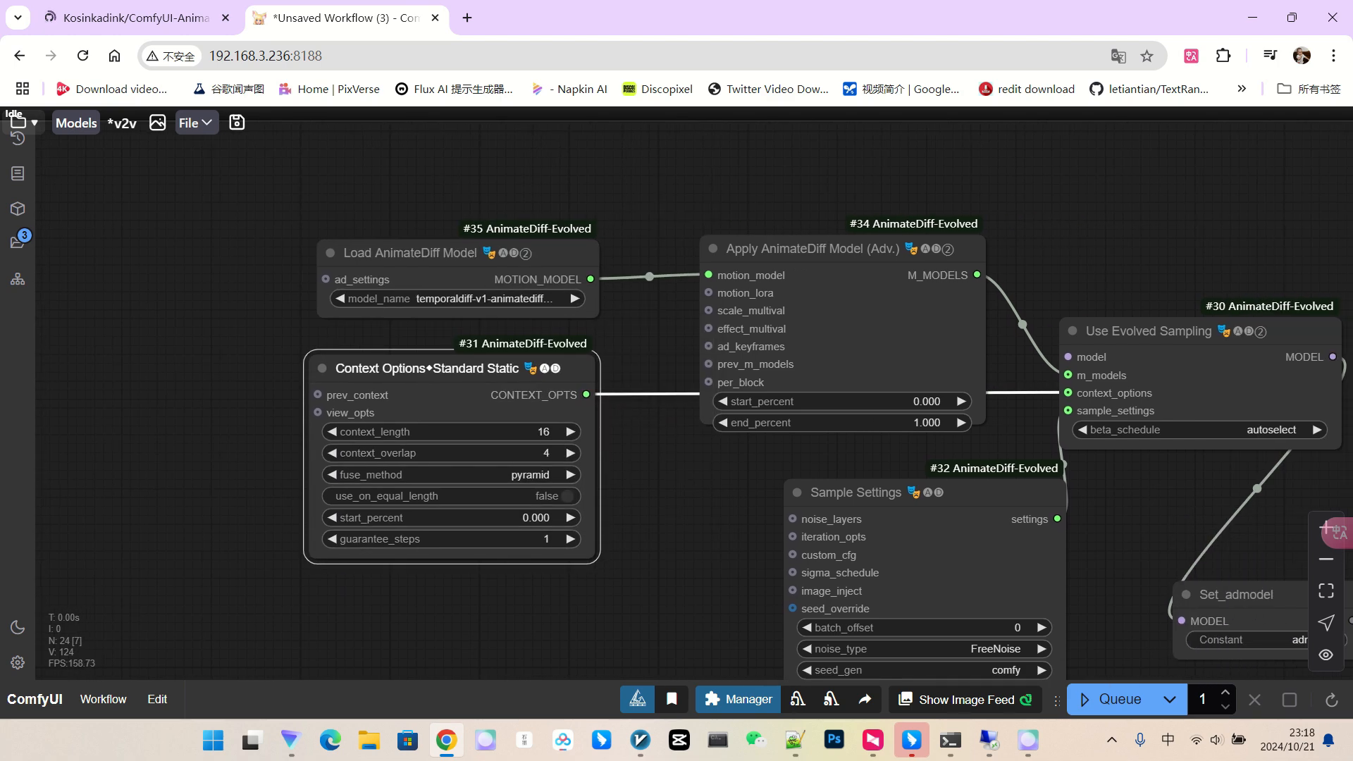
drag(1156, 332, 1148, 246)
drag(1120, 515, 1156, 430)
scroll(1128, 430, up, 1)
drag(881, 404, 799, 383)
drag(634, 486, 612, 419)
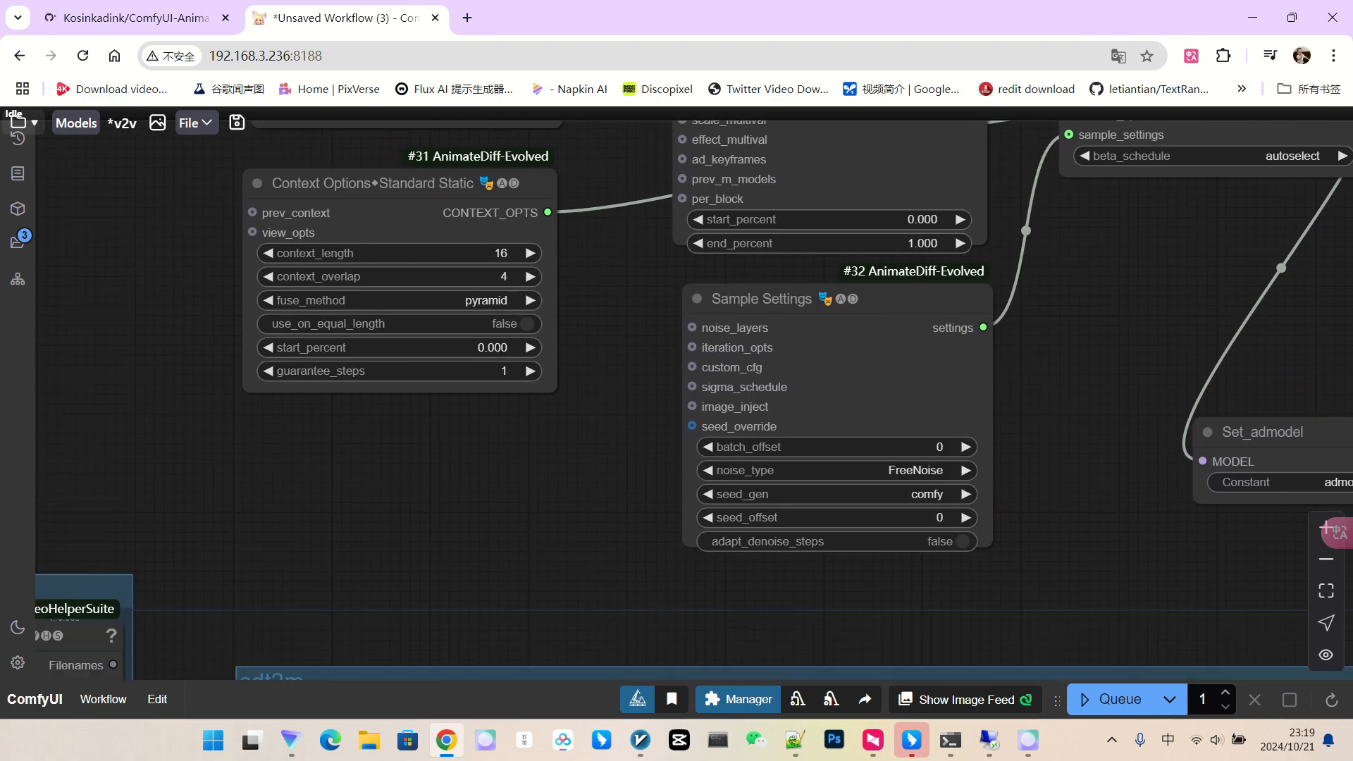
scroll(1104, 454, down, 1)
scroll(1163, 487, down, 2)
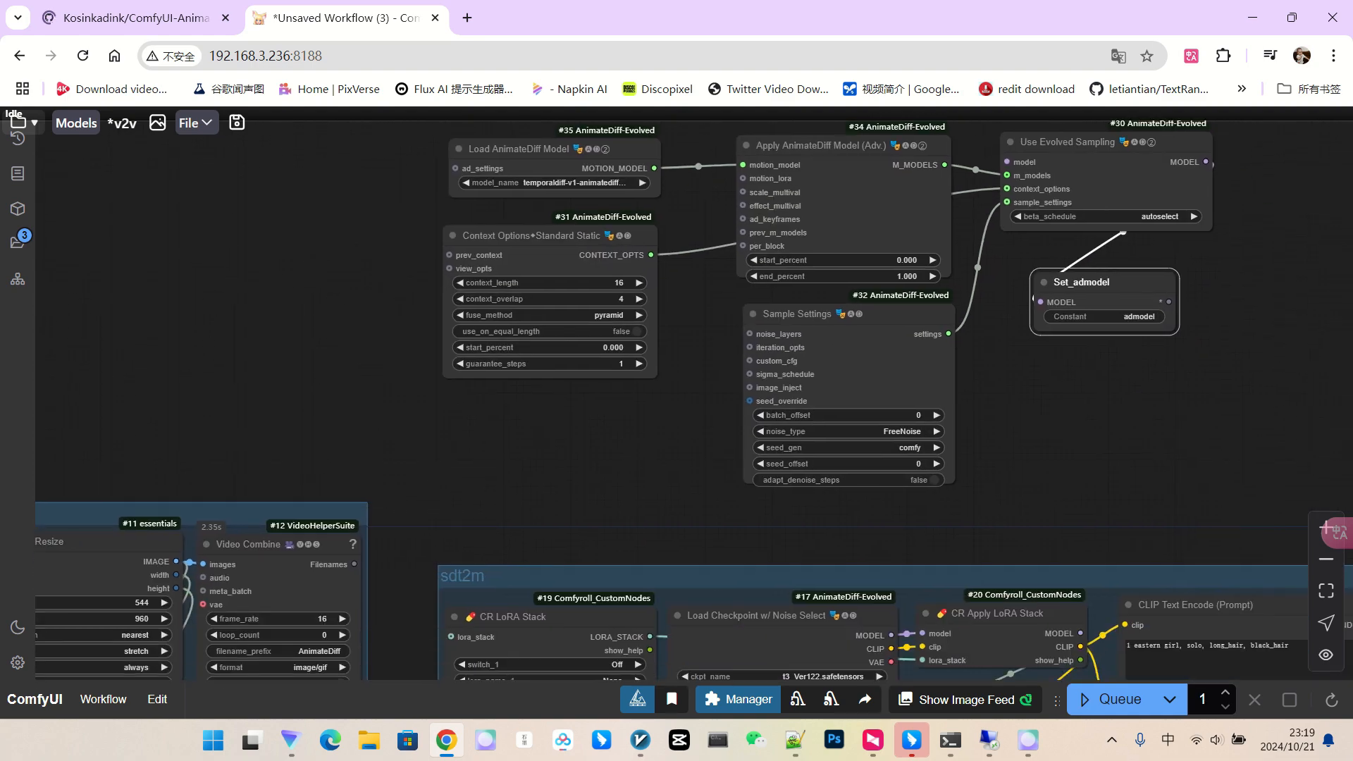
scroll(1078, 390, down, 3)
drag(1078, 389, 852, 243)
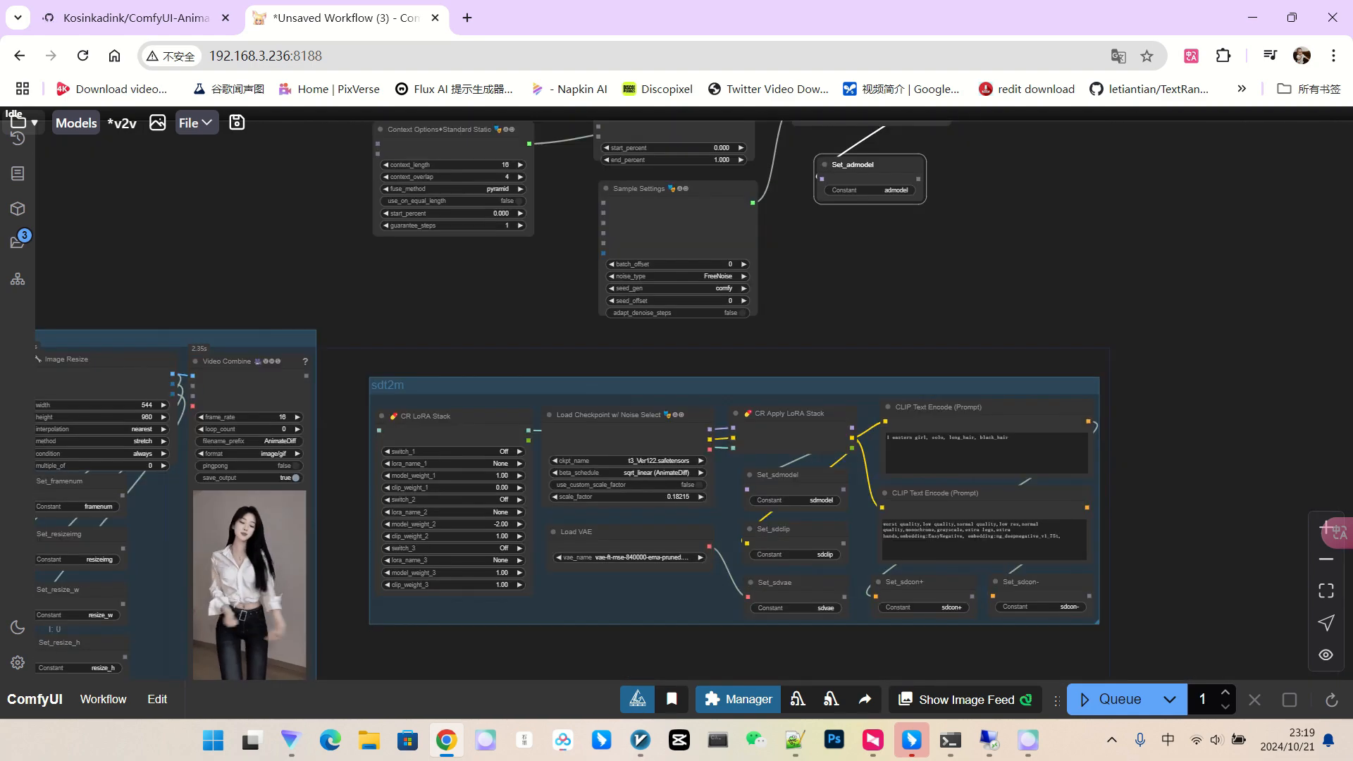
drag(1159, 440, 987, 367)
double_click(987, 367)
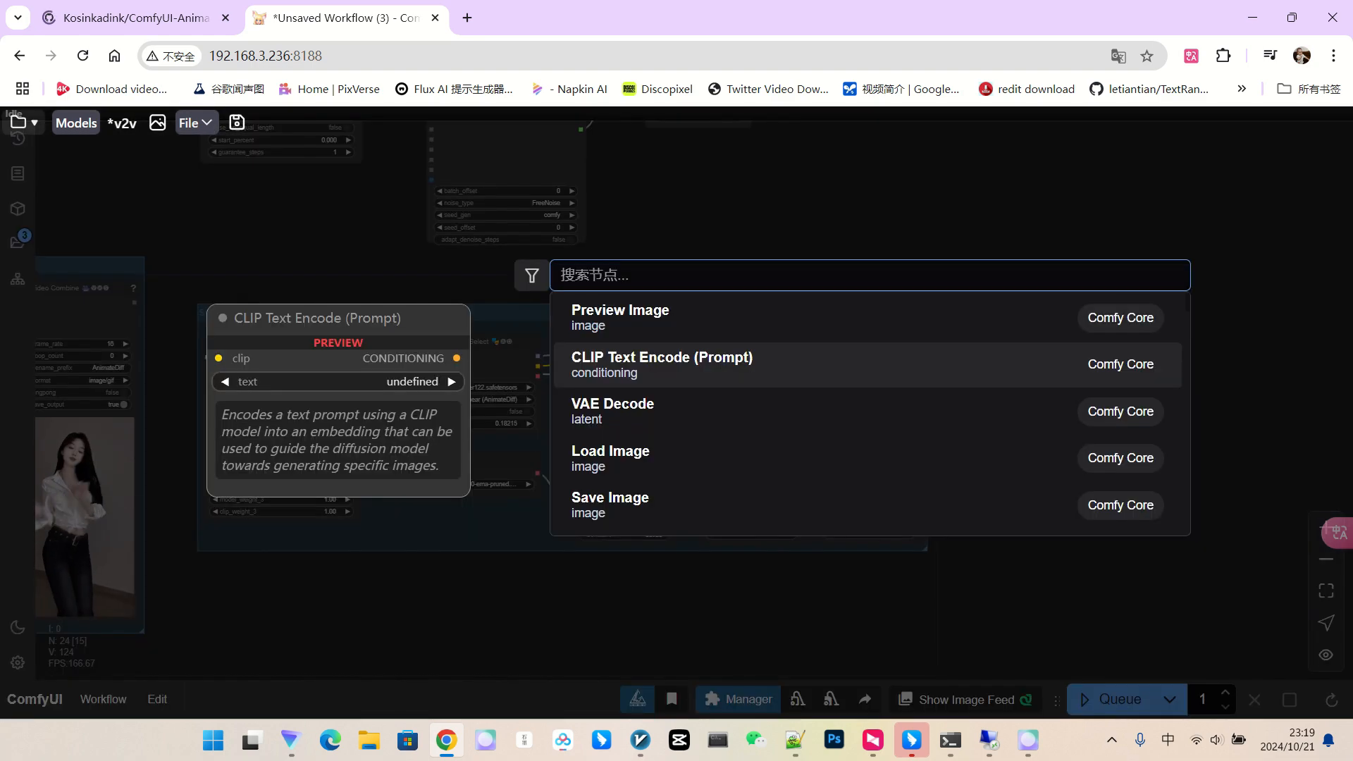
text(getnode)
key(shift)
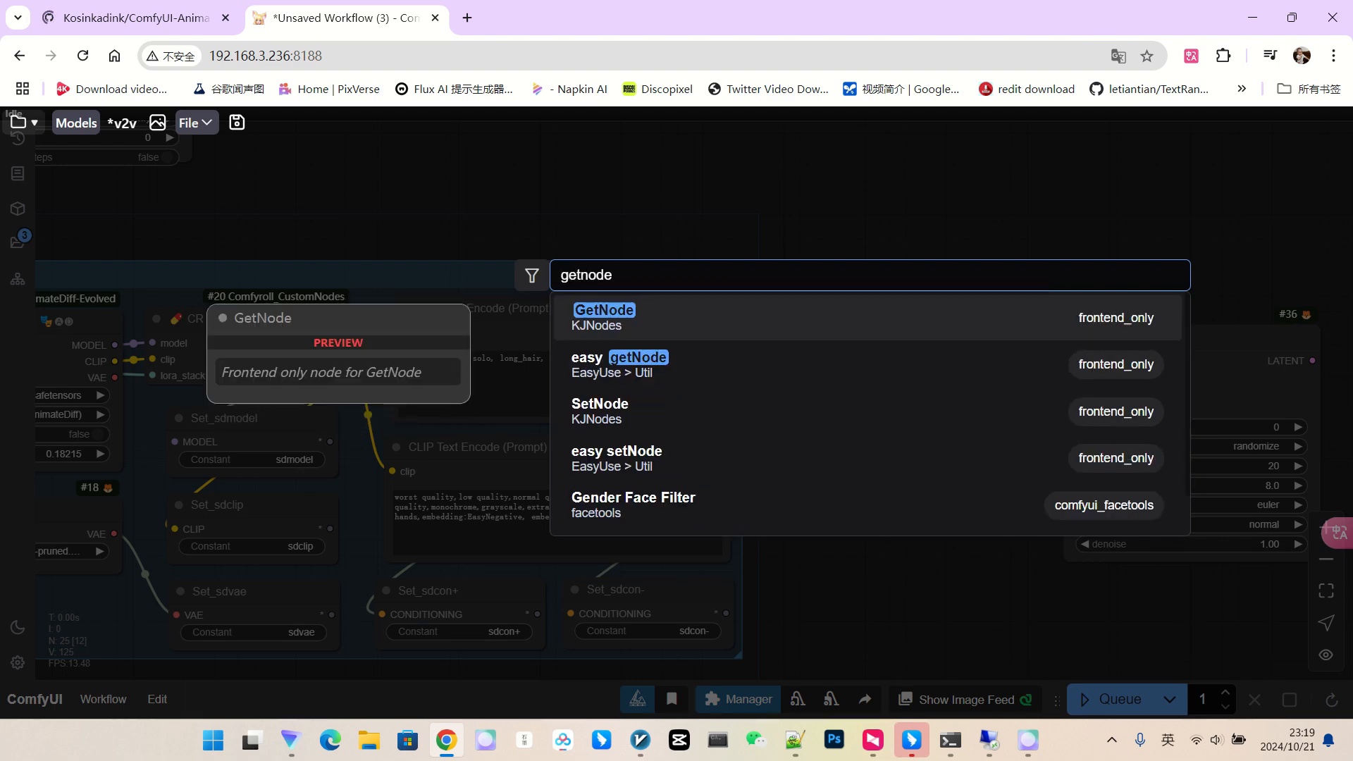
key(Return)
scroll(916, 296, up, 4)
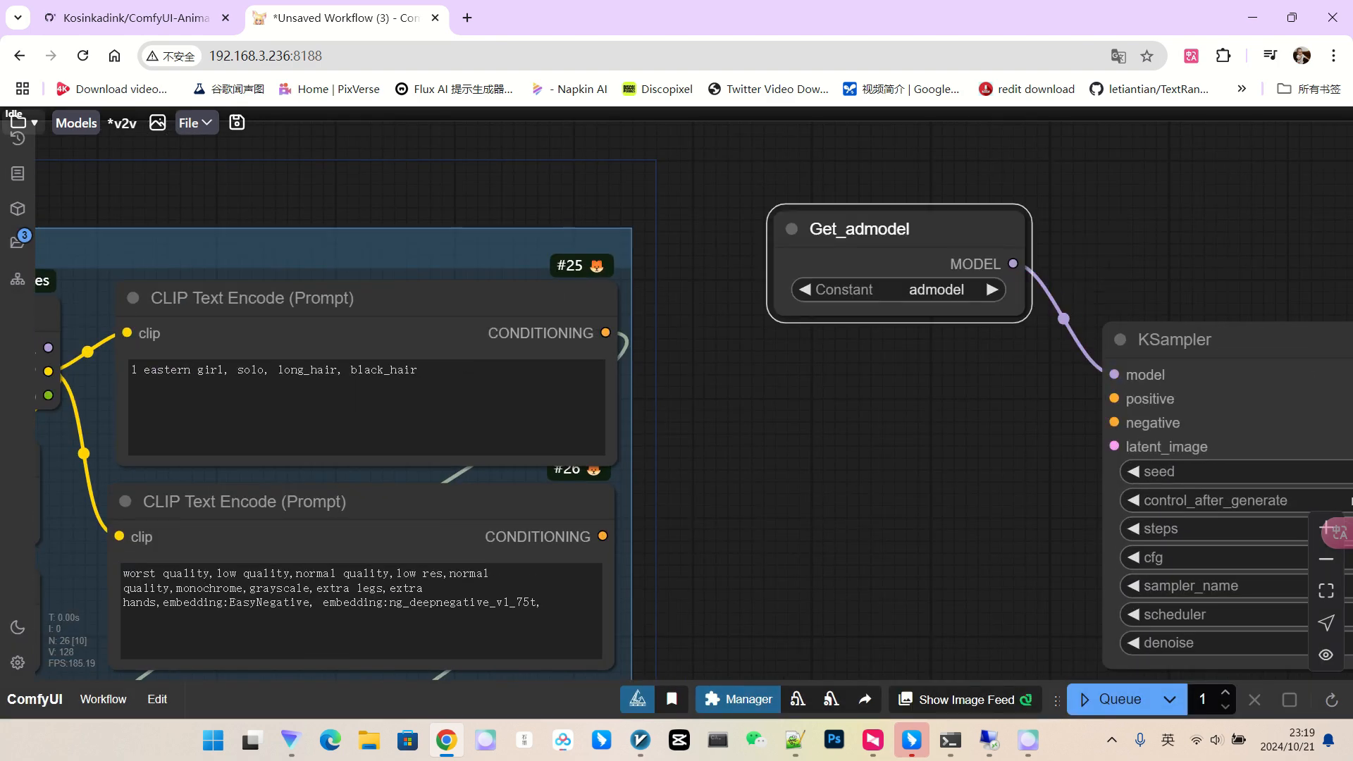
alt+drag(930, 229, 932, 365)
click(934, 425)
click(959, 581)
mouse_move(1014, 400)
mouse_down()
mouse_move(1025, 388)
mouse_move(1114, 399)
mouse_up()
alt+drag(944, 365, 936, 488)
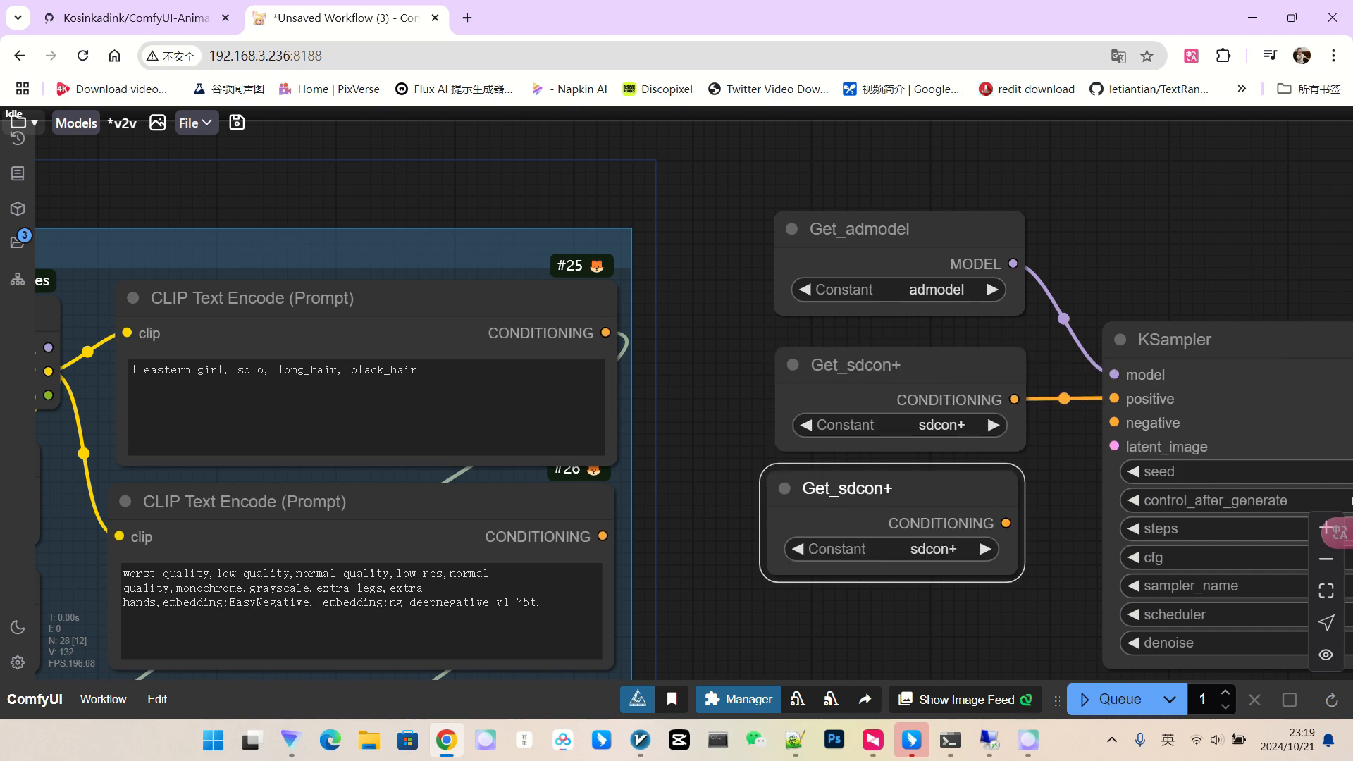
drag(1005, 523, 1114, 423)
scroll(1114, 423, down, 3)
scroll(991, 530, down, 5)
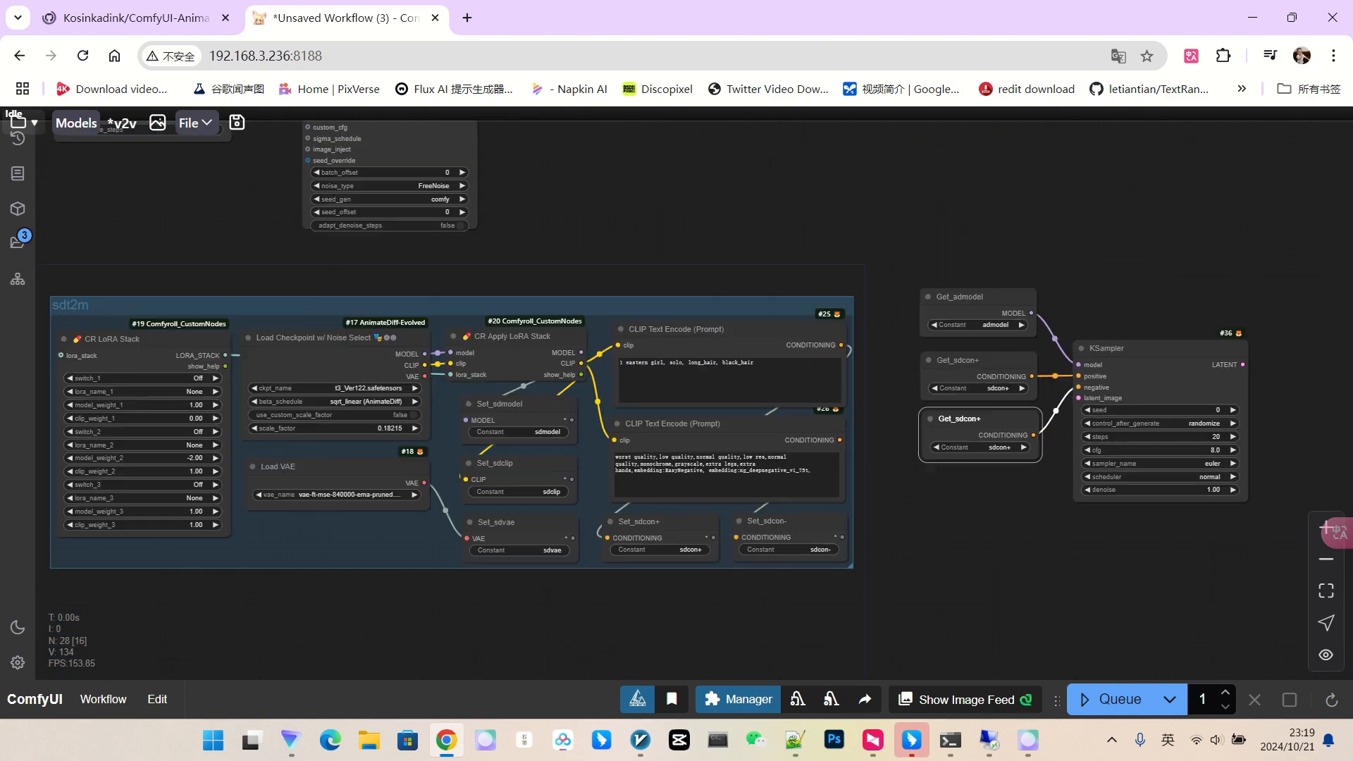
drag(992, 530, 1245, 400)
scroll(1245, 400, down, 2)
scroll(710, 500, up, 2)
scroll(705, 497, up, 1)
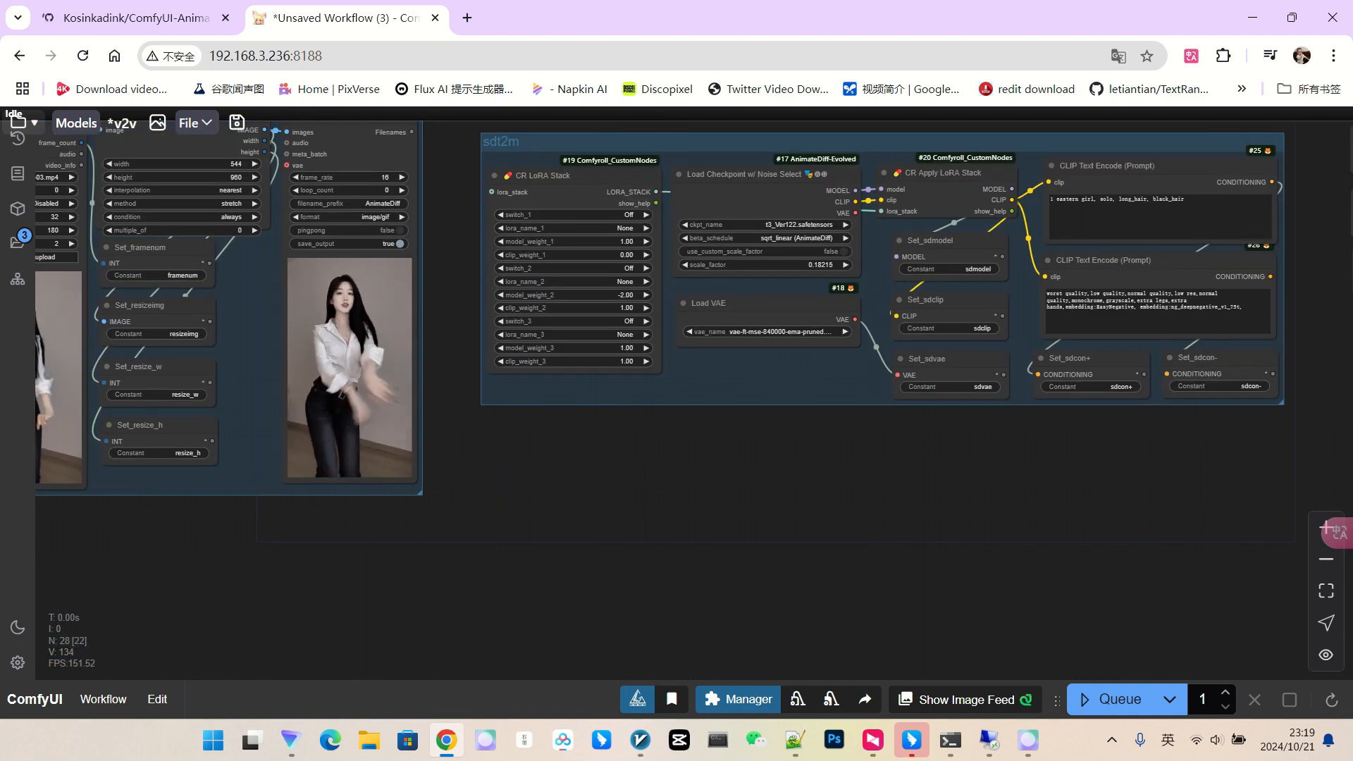
double_click(705, 497)
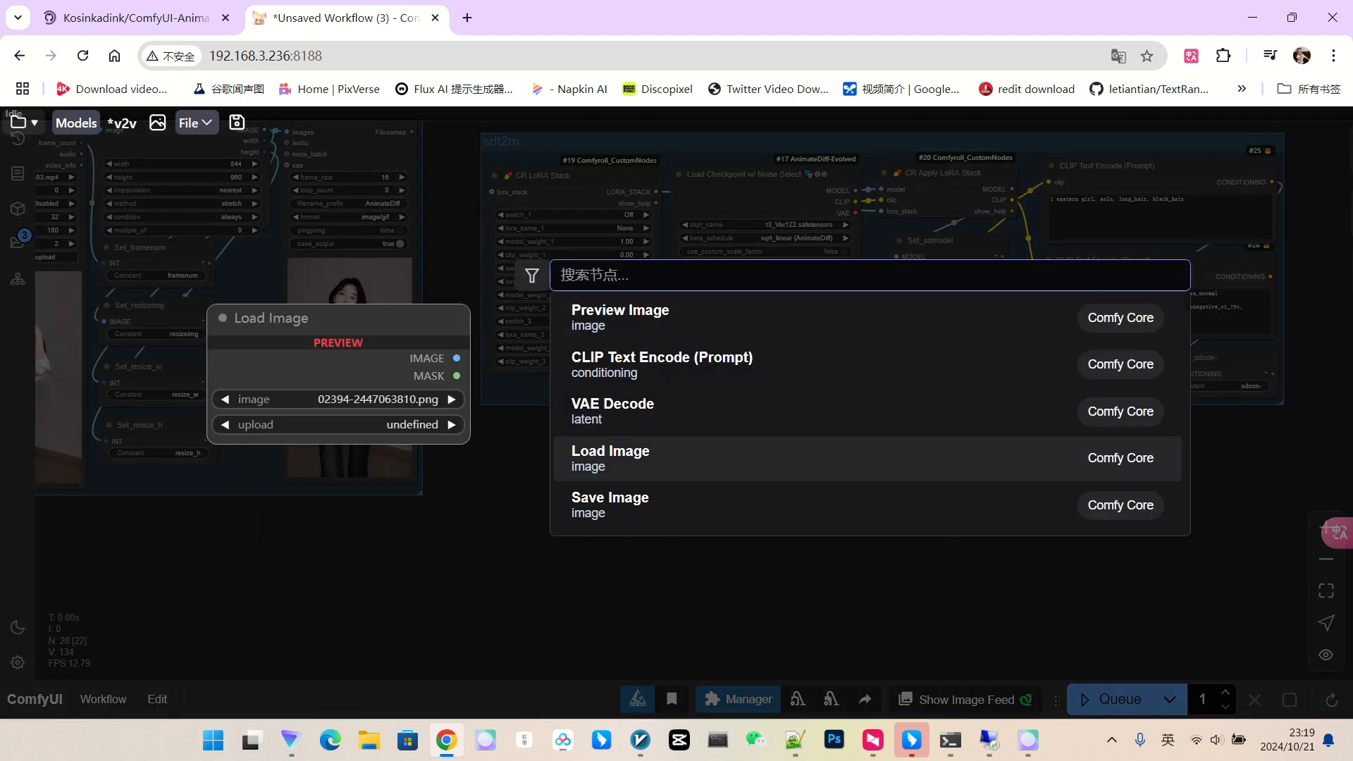
text(getnode)
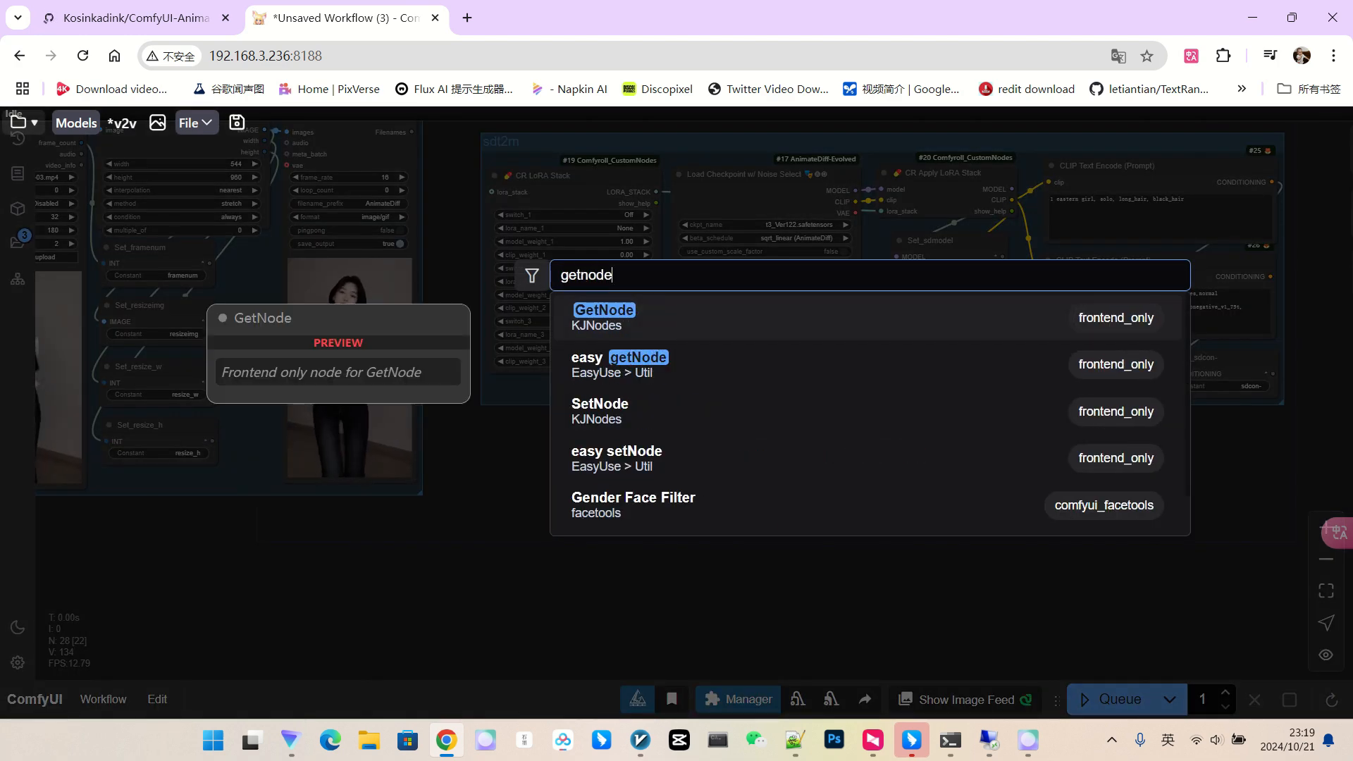
key(Return)
drag(603, 461, 503, 431)
scroll(624, 497, up, 3)
click(526, 470)
click(539, 658)
key(ctrl+c)
key(ctrl+v)
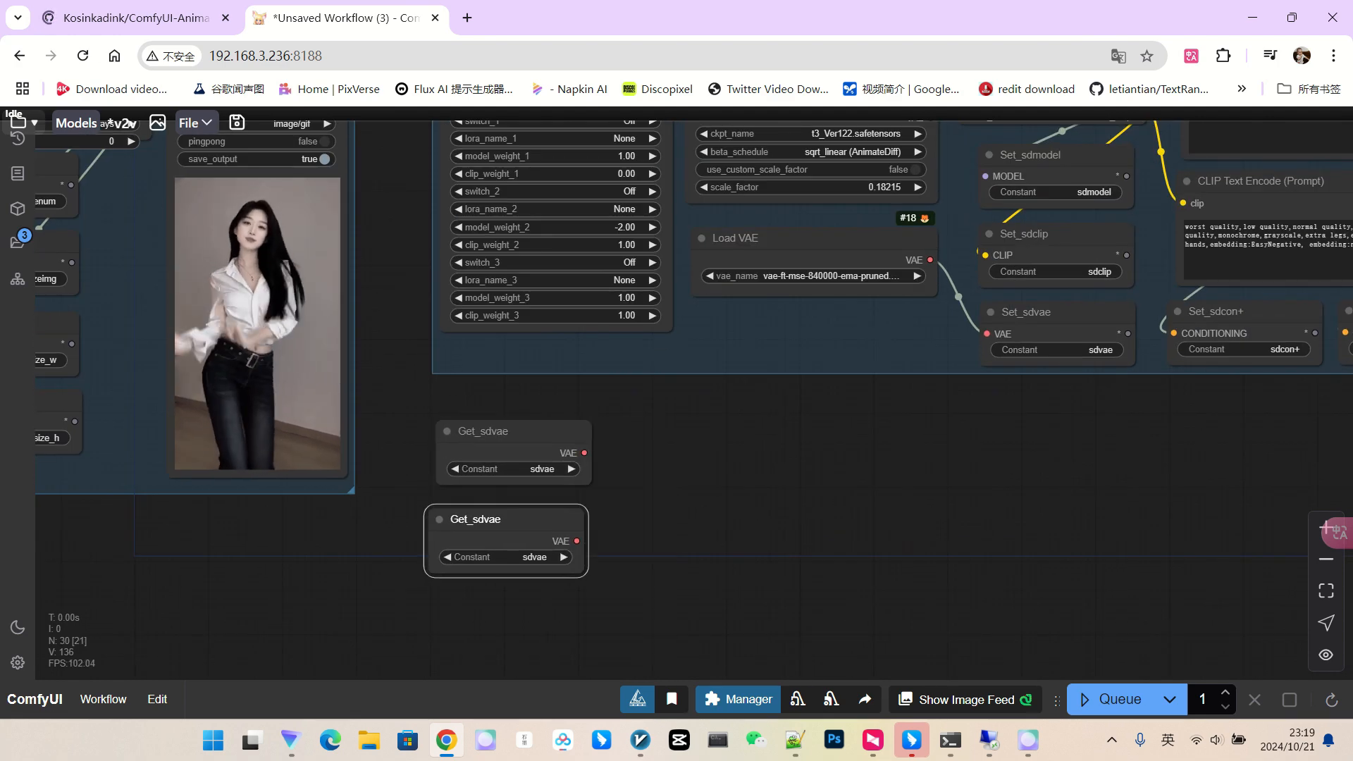
click(528, 557)
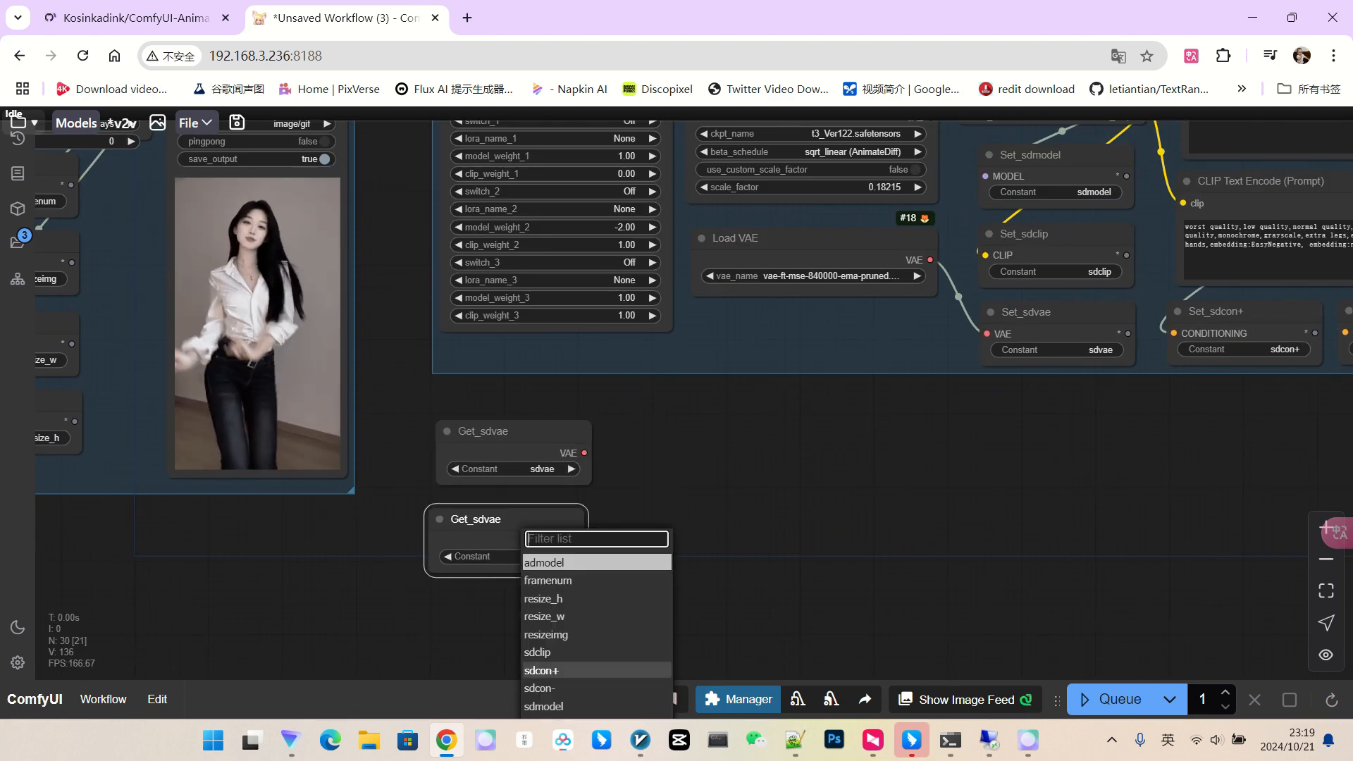
scroll(564, 673, down, 4)
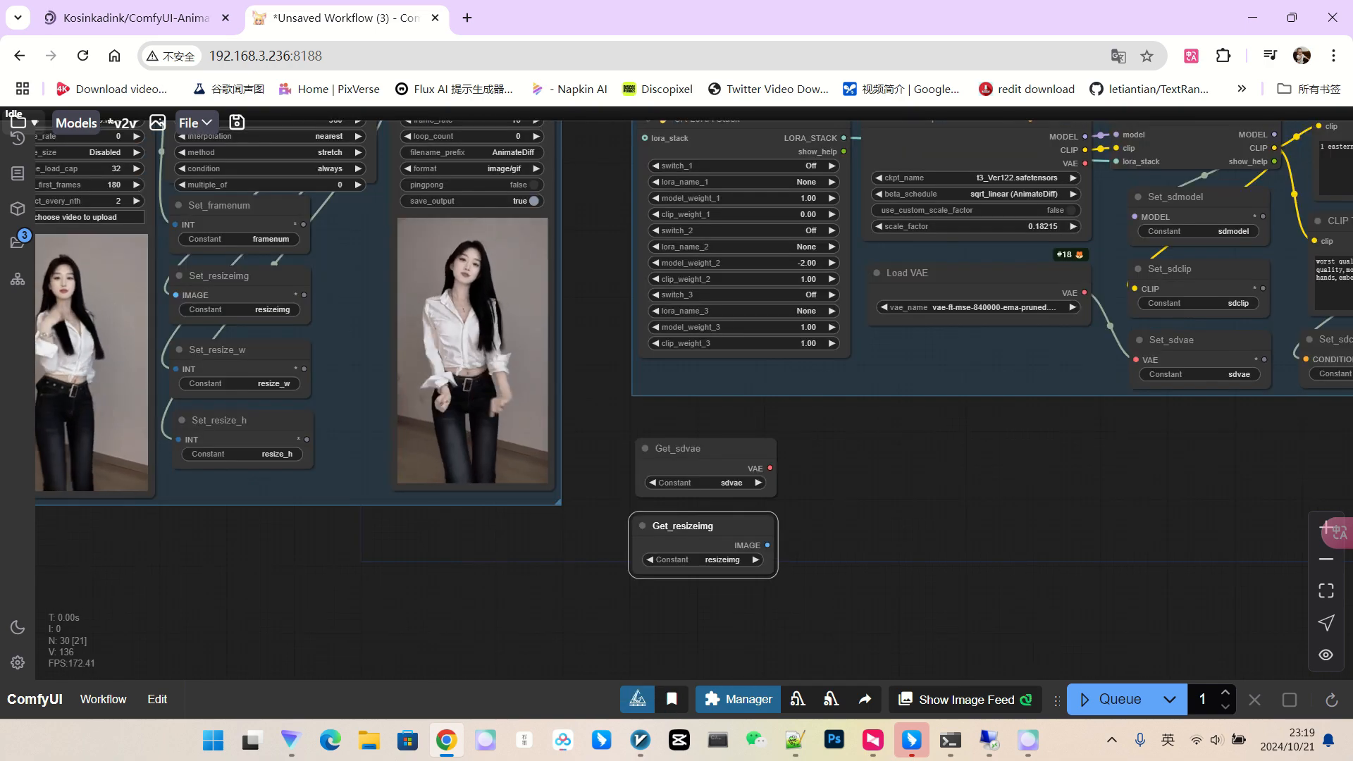
drag(359, 268, 698, 434)
scroll(745, 313, up, 3)
scroll(759, 307, up, 4)
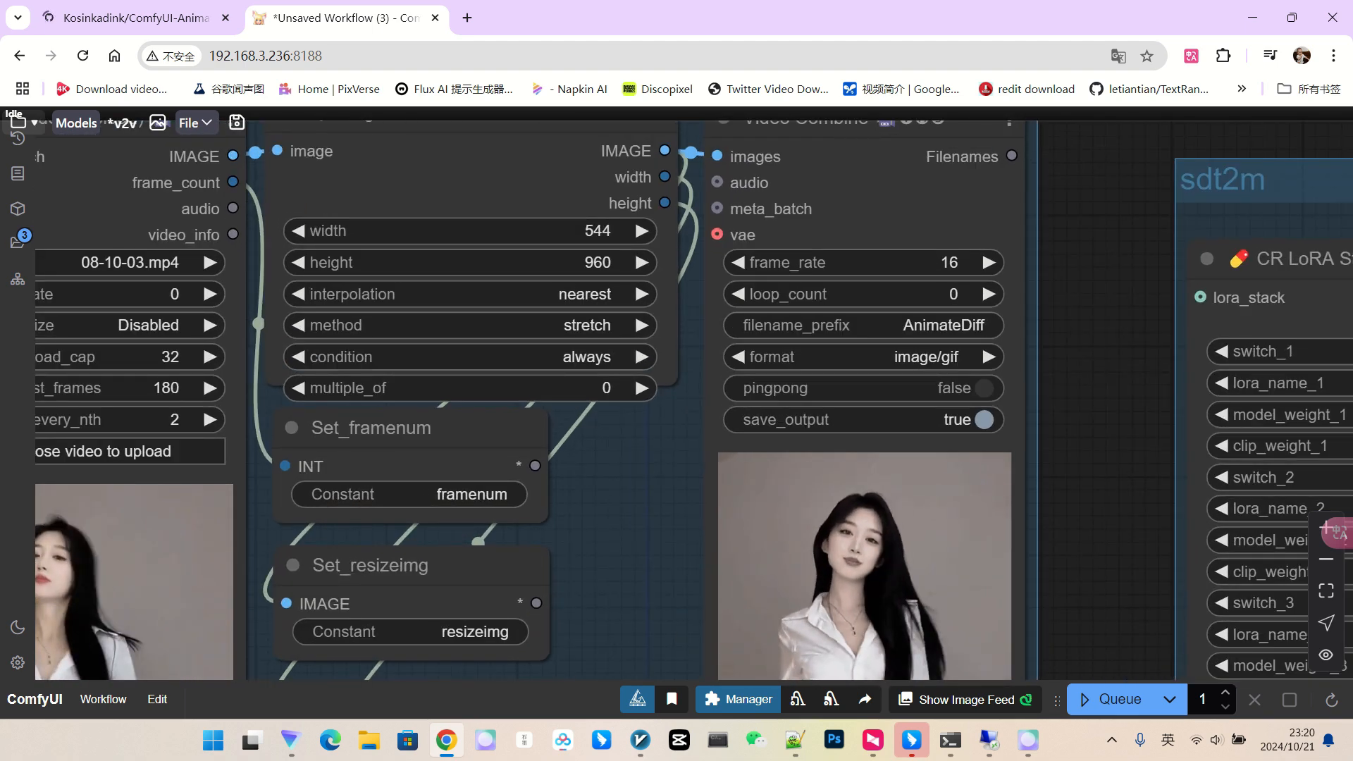
scroll(590, 241, down, 8)
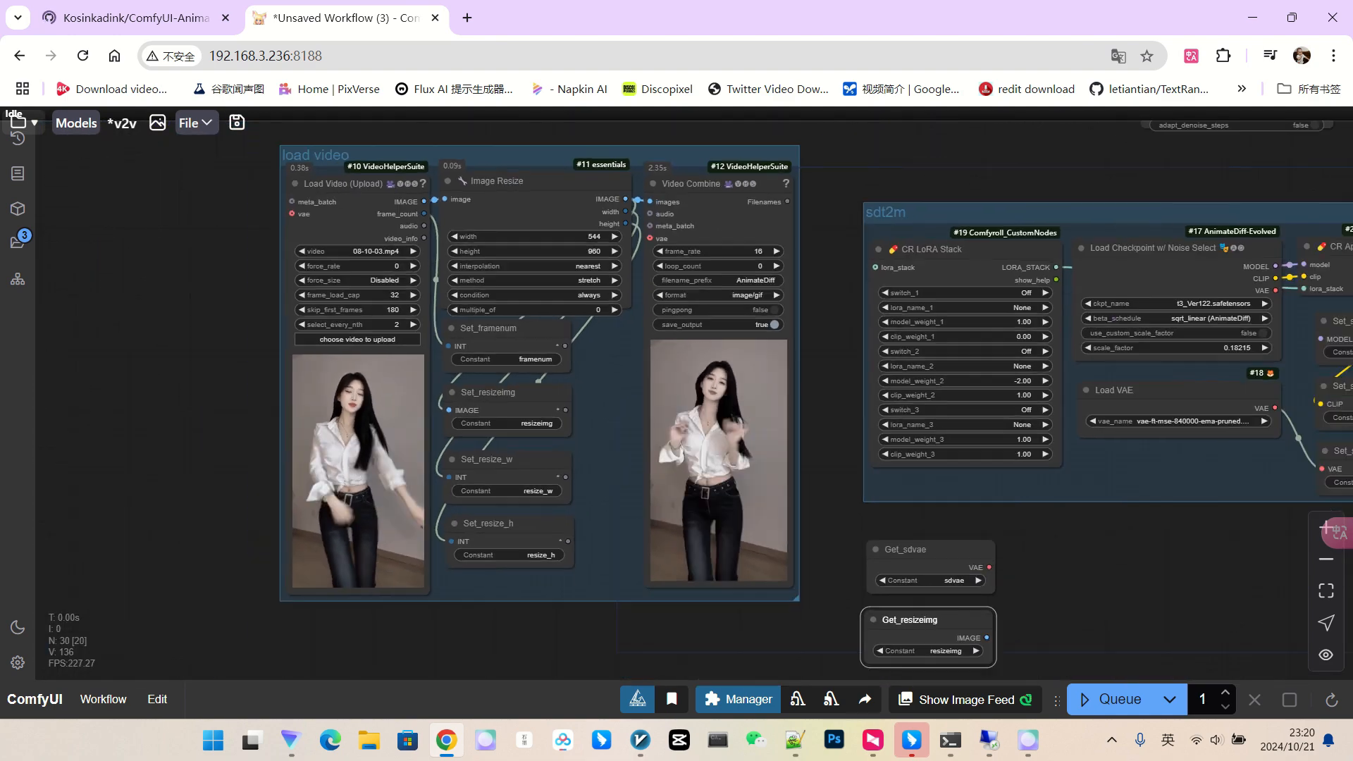
drag(1127, 592, 834, 478)
scroll(821, 480, up, 1)
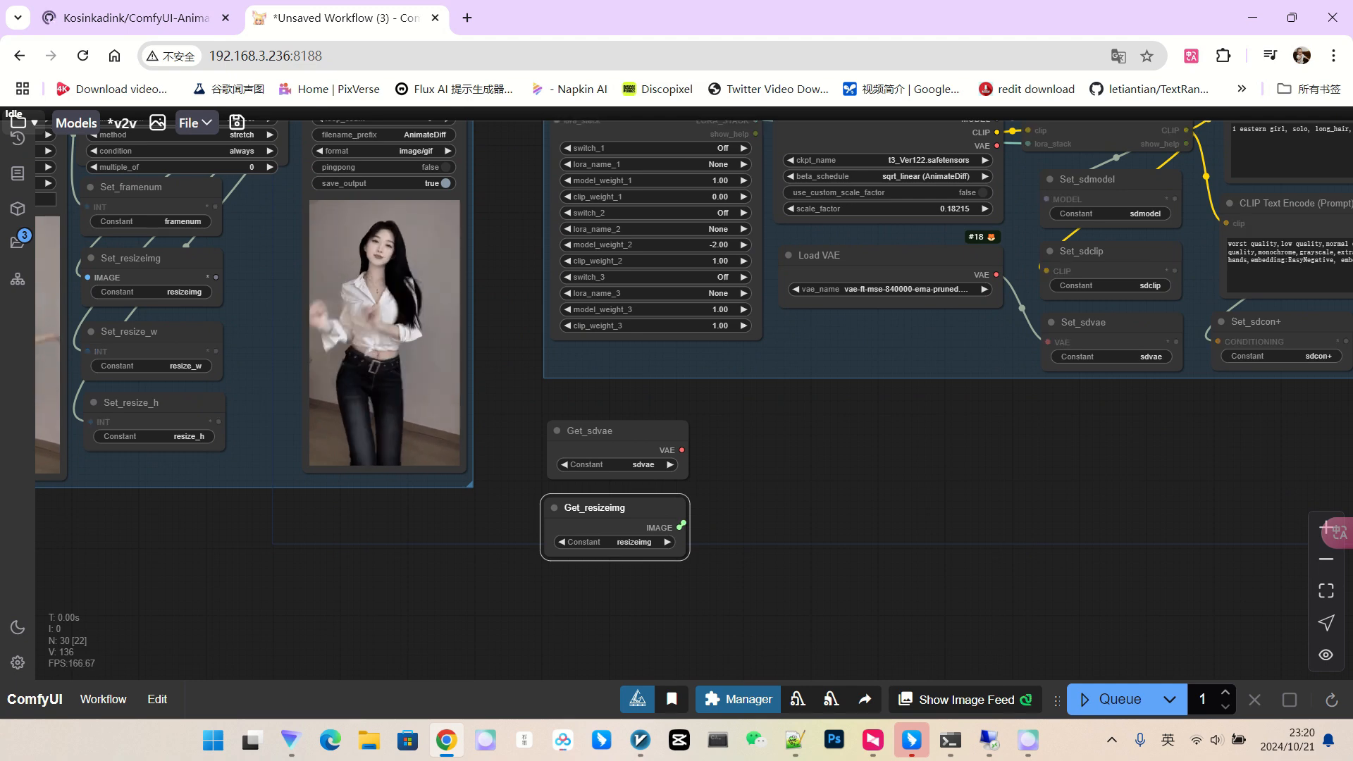
drag(679, 527, 756, 465)
click(785, 567)
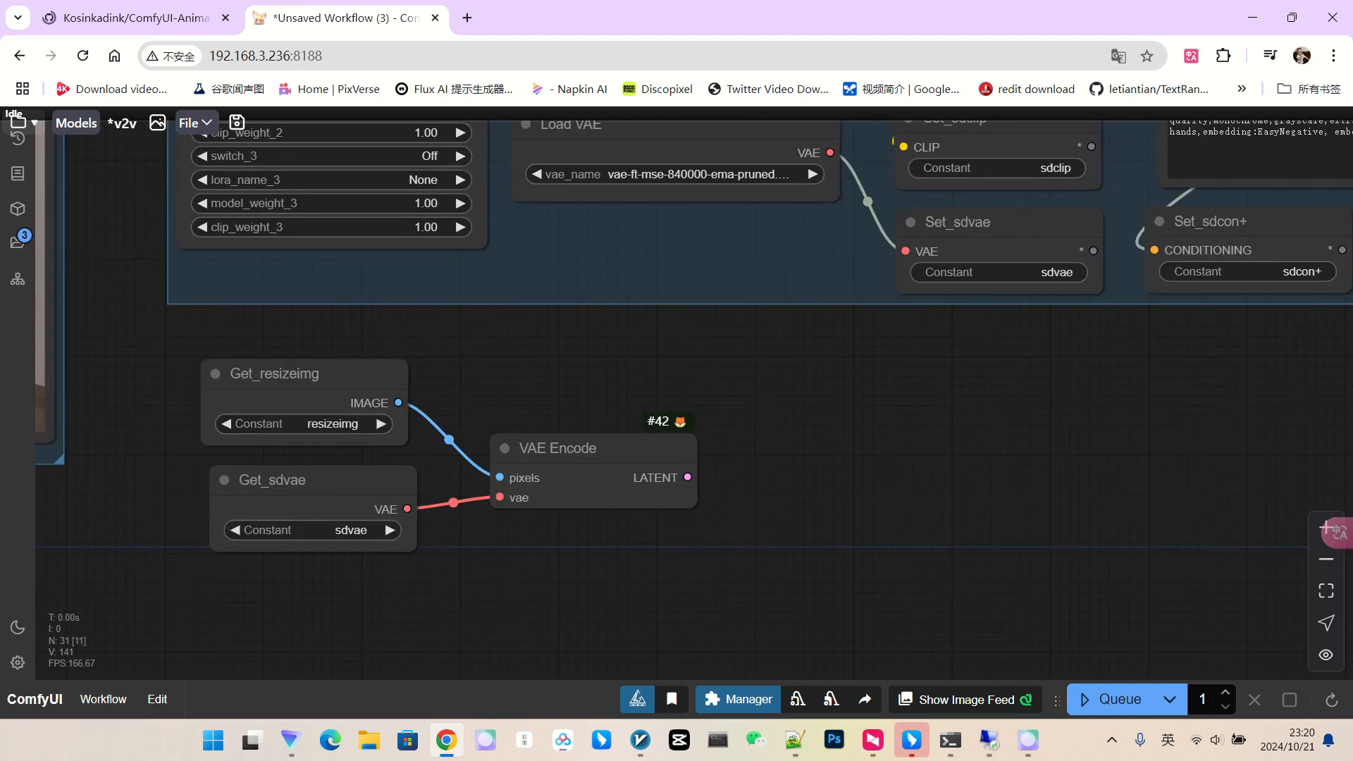
click(915, 498)
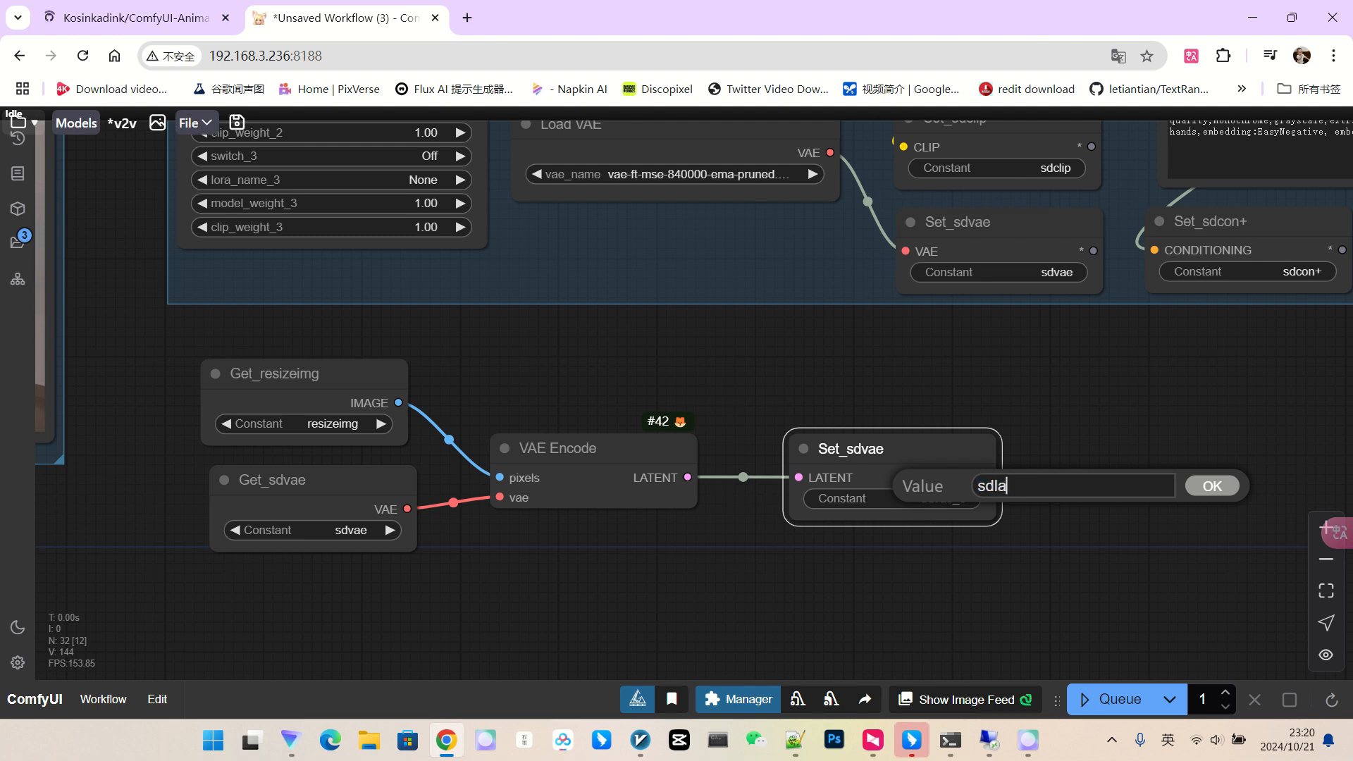
key(Return)
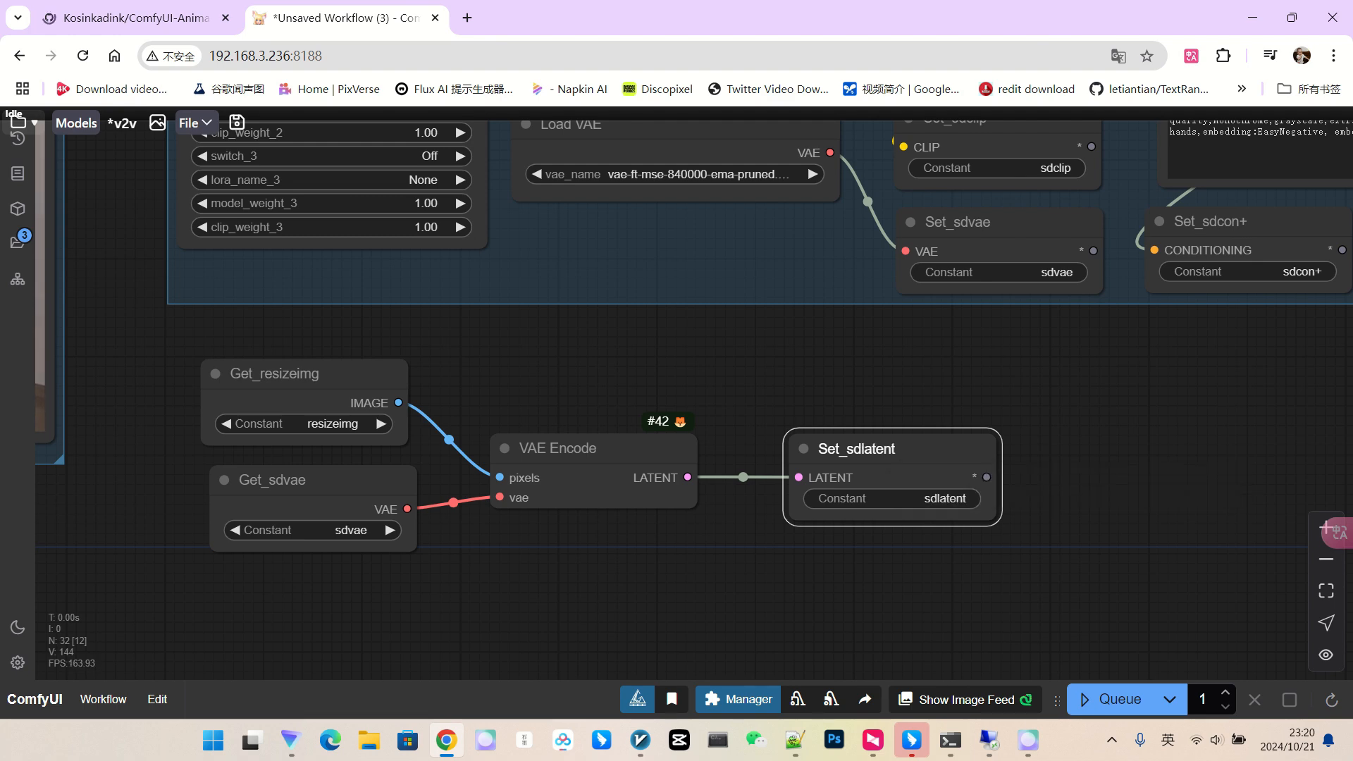
scroll(1057, 467, down, 5)
scroll(986, 458, down, 5)
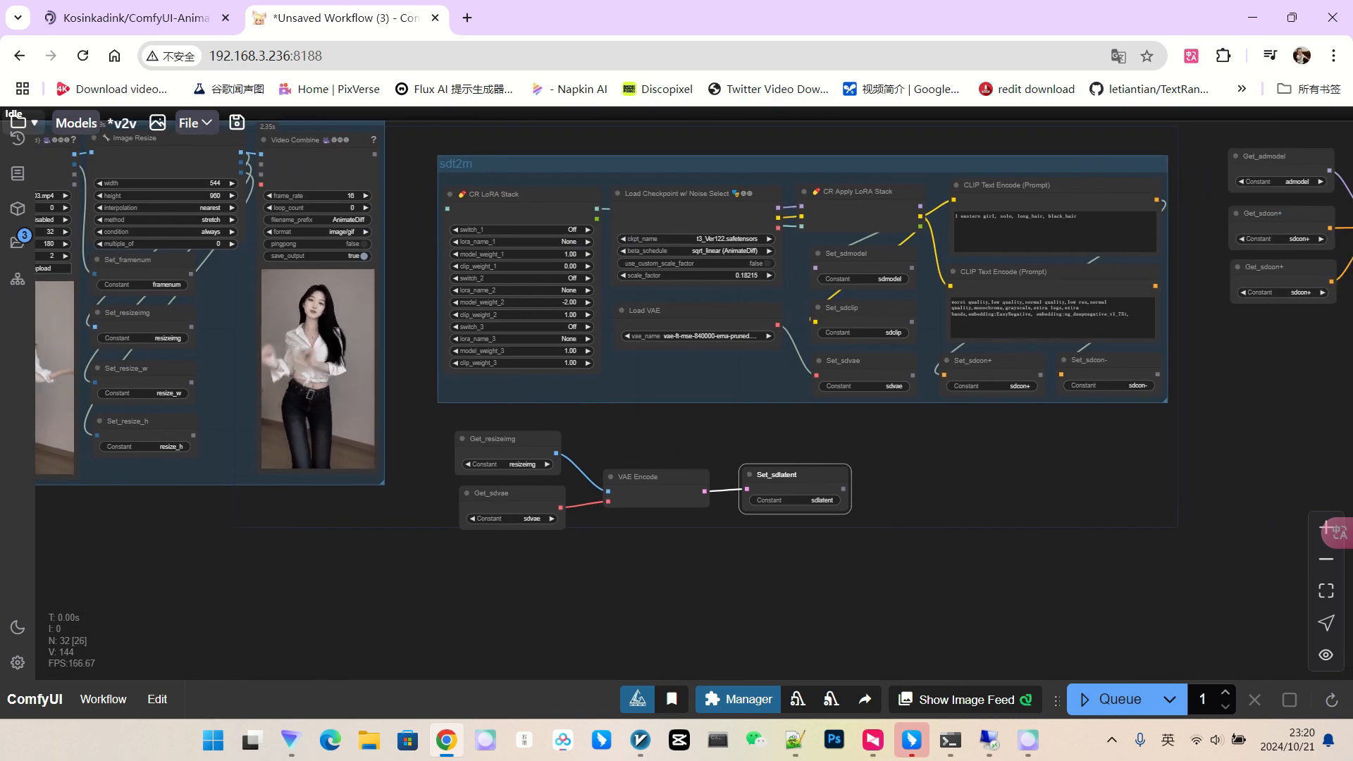
drag(1257, 421, 861, 434)
scroll(1035, 428, up, 2)
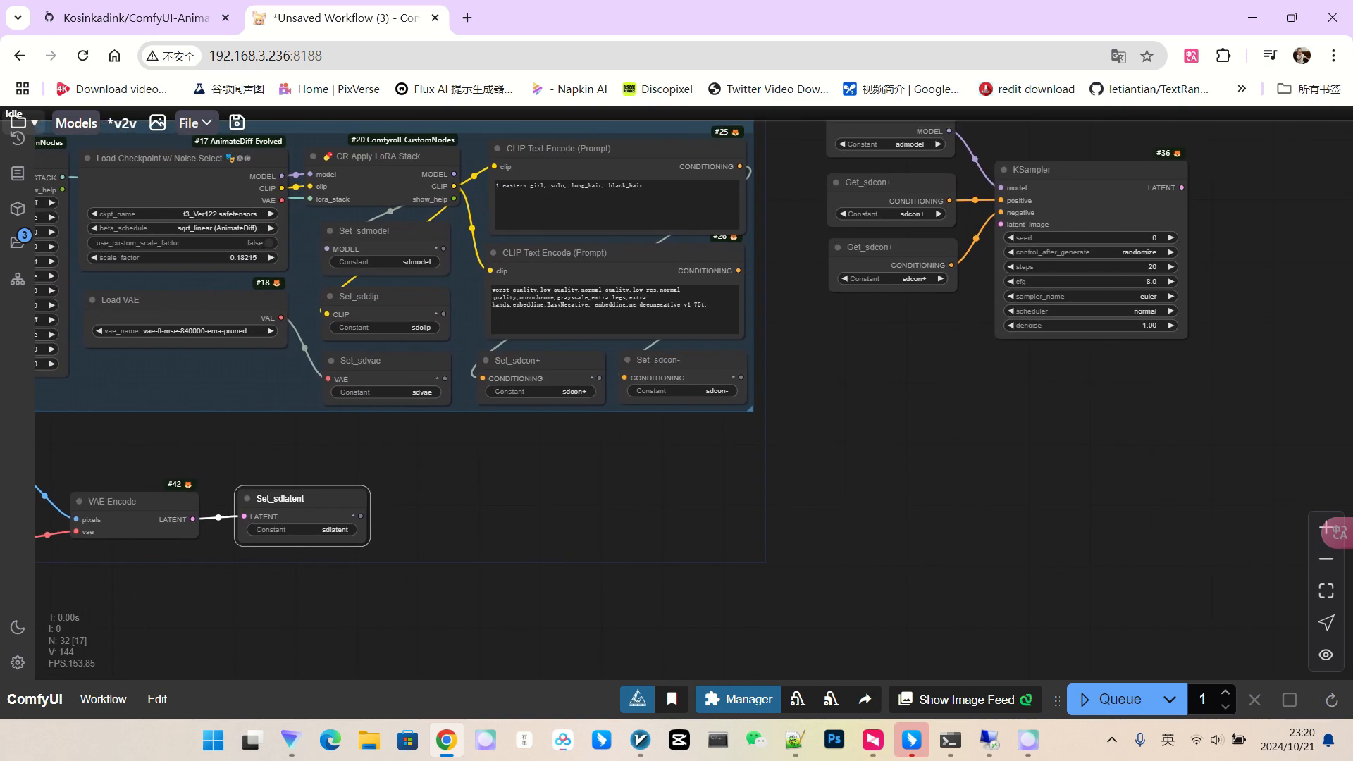
drag(888, 256, 1001, 224)
click(915, 354)
click(932, 518)
drag(1202, 285, 1068, 431)
scroll(969, 319, up, 7)
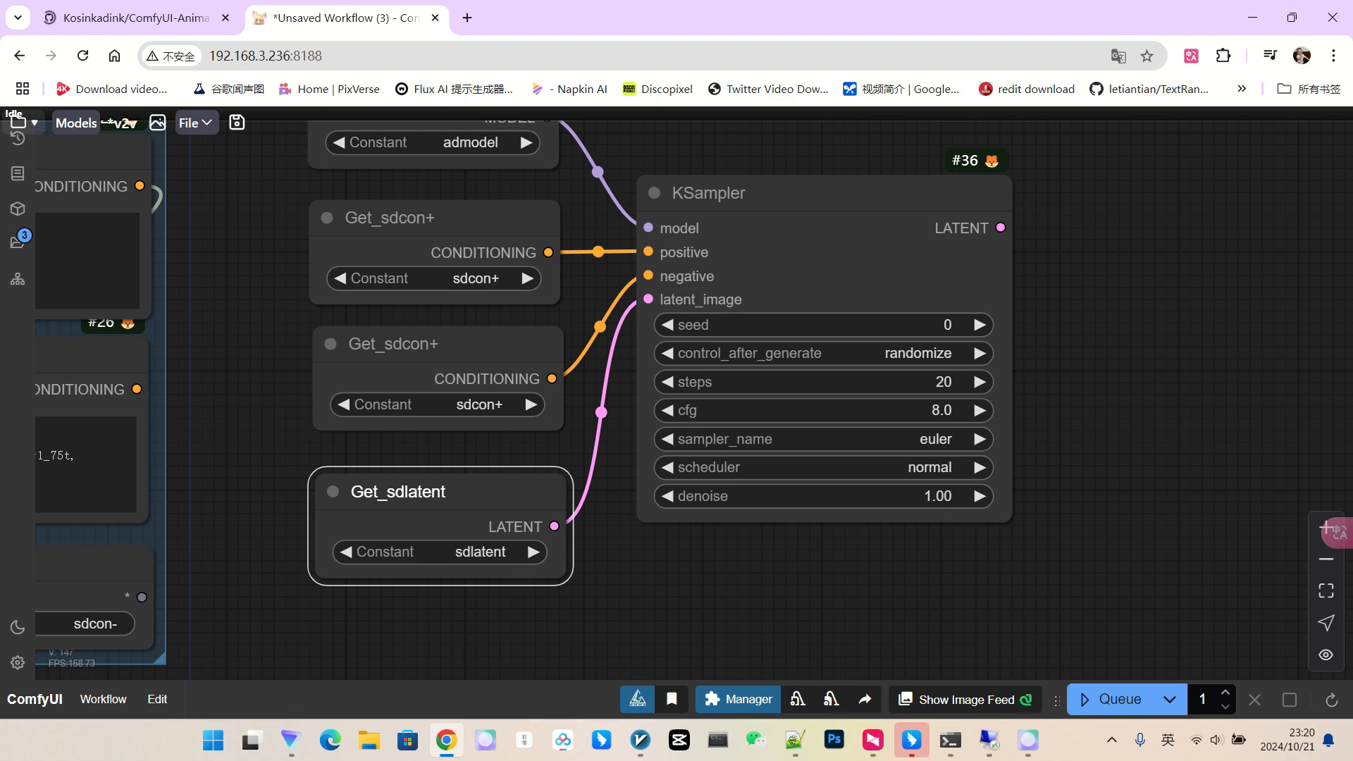
click(936, 439)
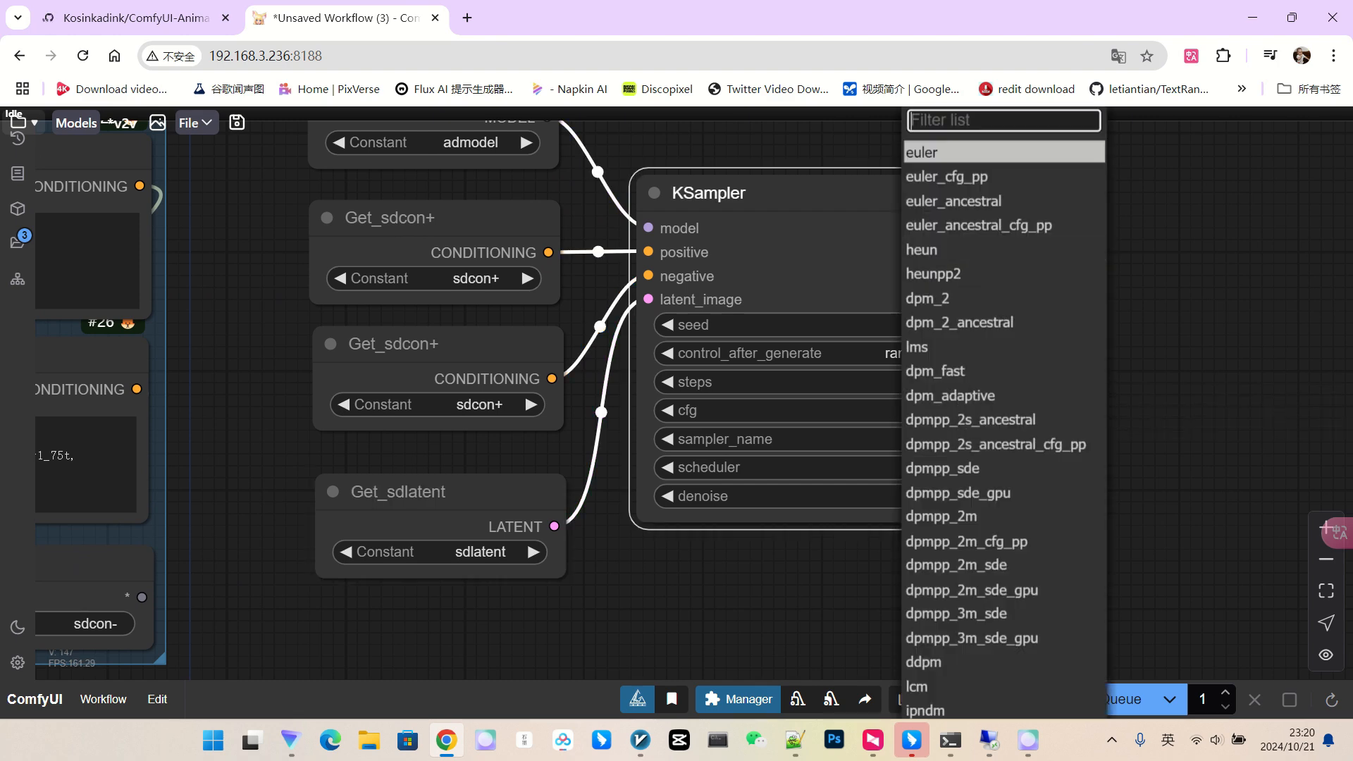
click(948, 152)
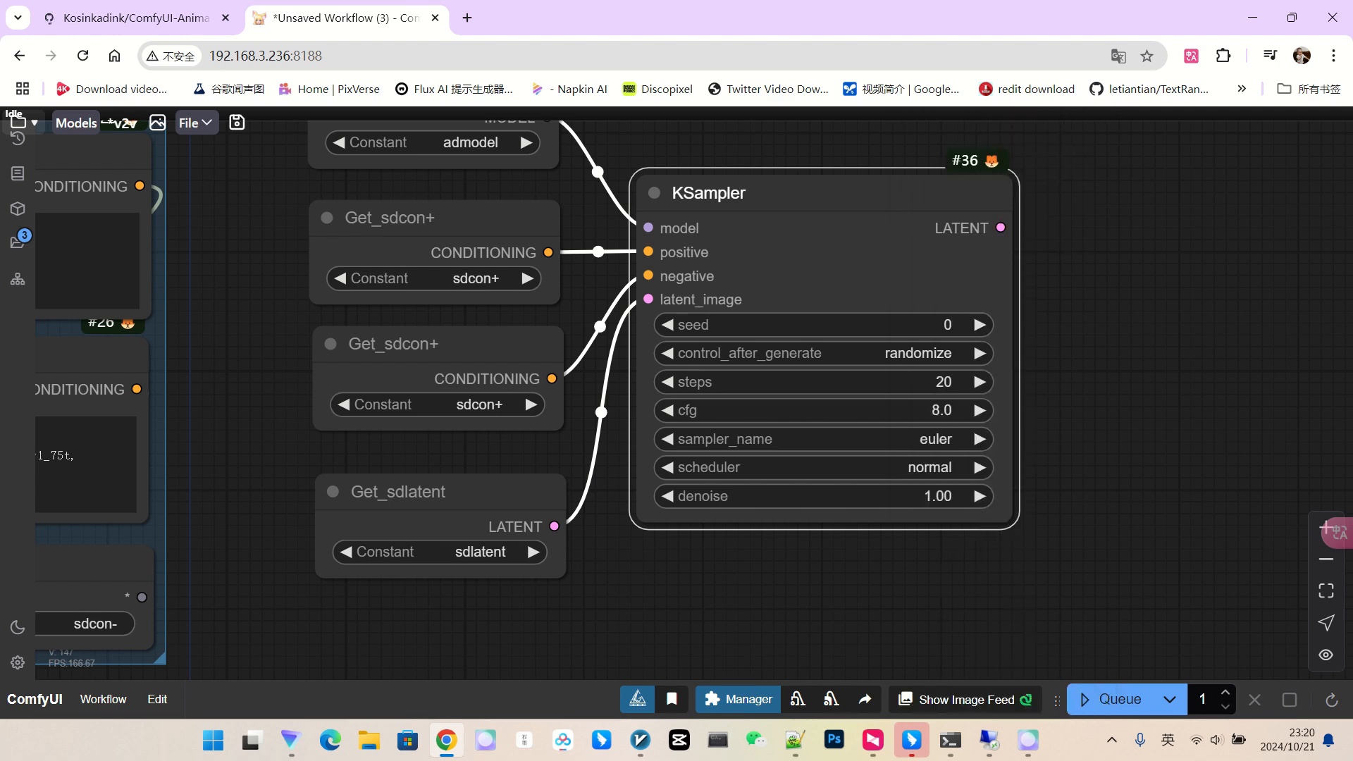
click(930, 467)
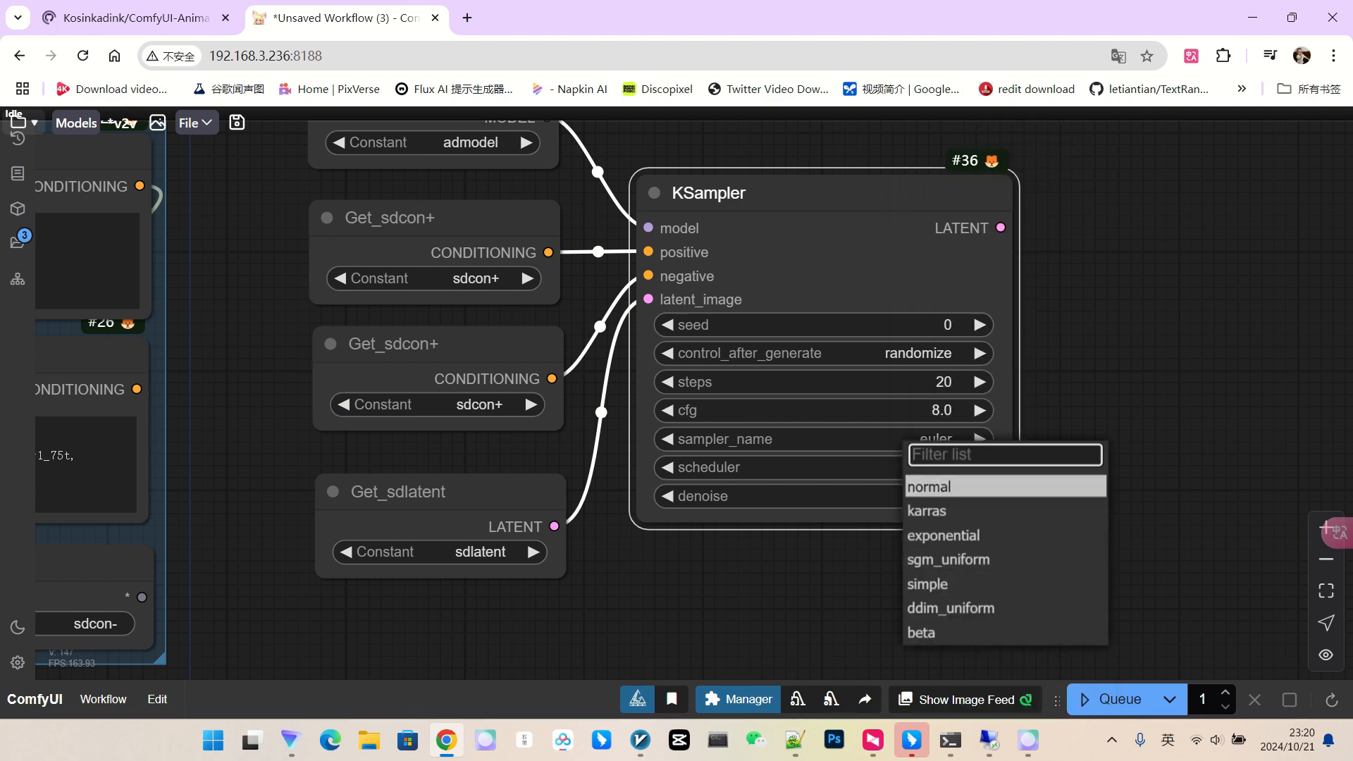
click(944, 512)
scroll(1099, 496, down, 2)
drag(1099, 497, 1057, 546)
scroll(1058, 546, up, 2)
scroll(1075, 505, down, 3)
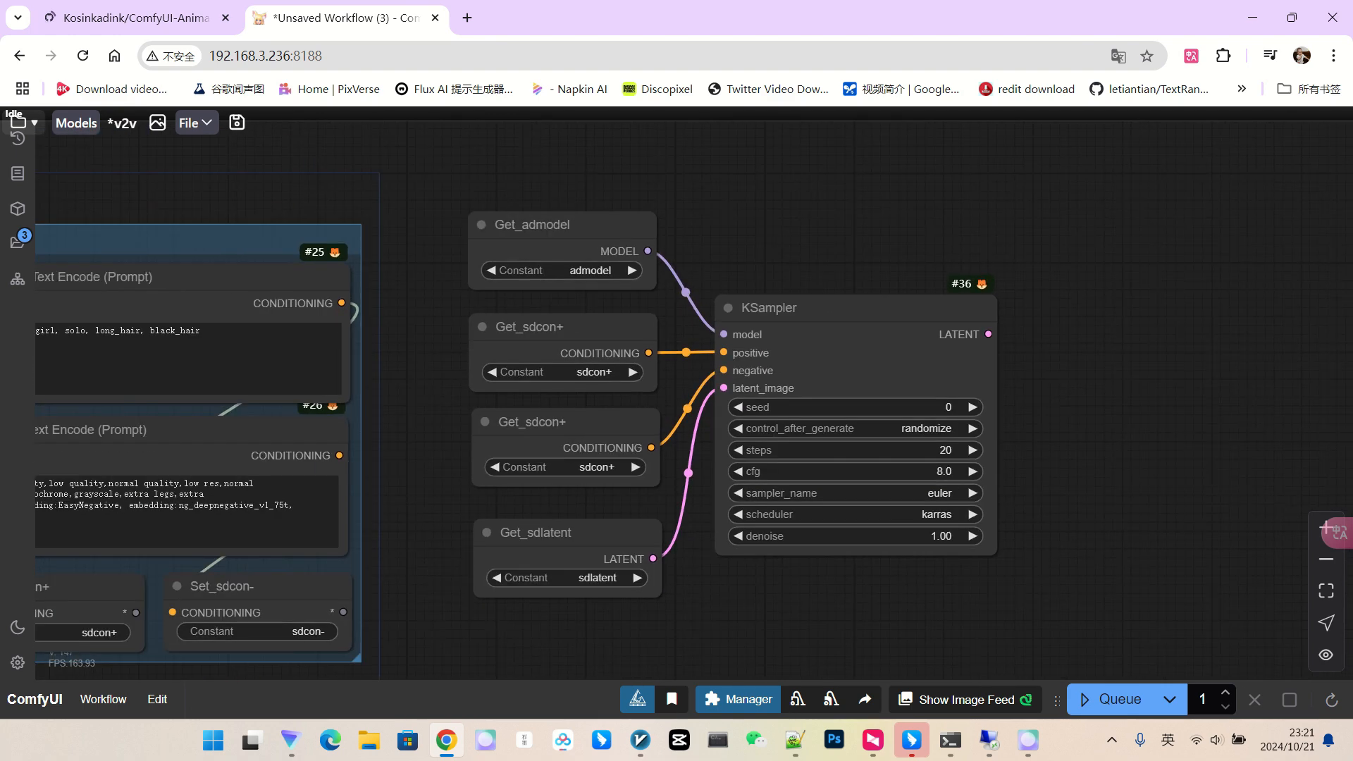
drag(988, 334, 1073, 298)
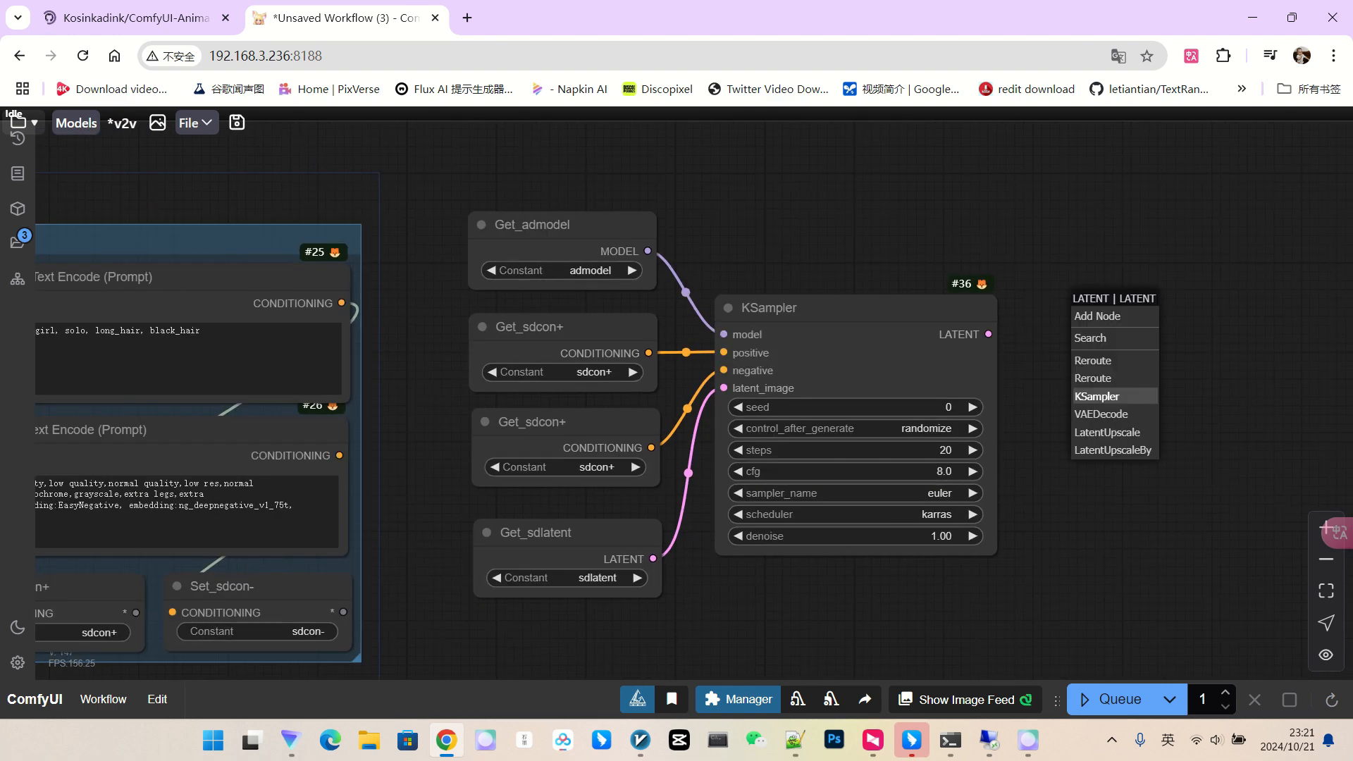
click(1101, 415)
drag(684, 638, 719, 485)
drag(605, 381, 601, 492)
click(633, 535)
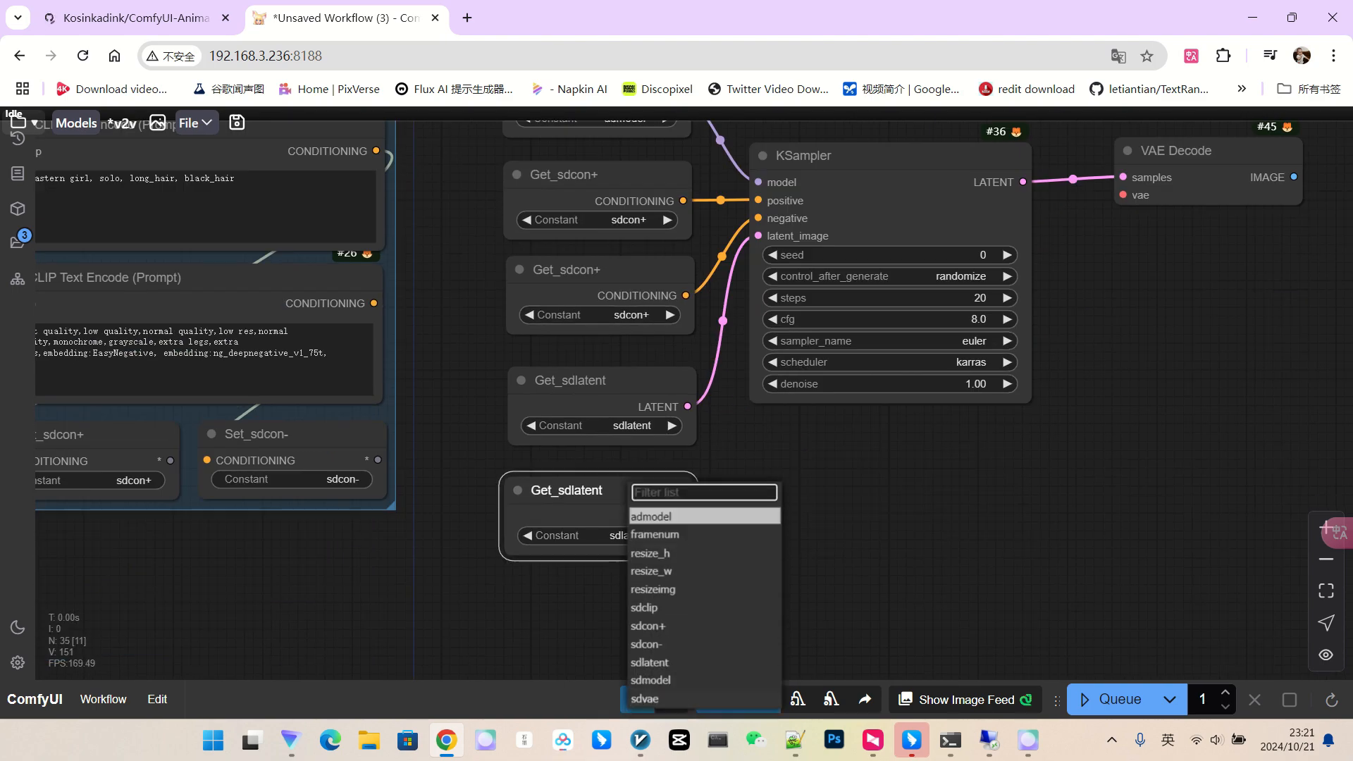
click(645, 699)
drag(683, 516, 1123, 196)
drag(1155, 296, 792, 424)
double_click(1029, 352)
text(video)
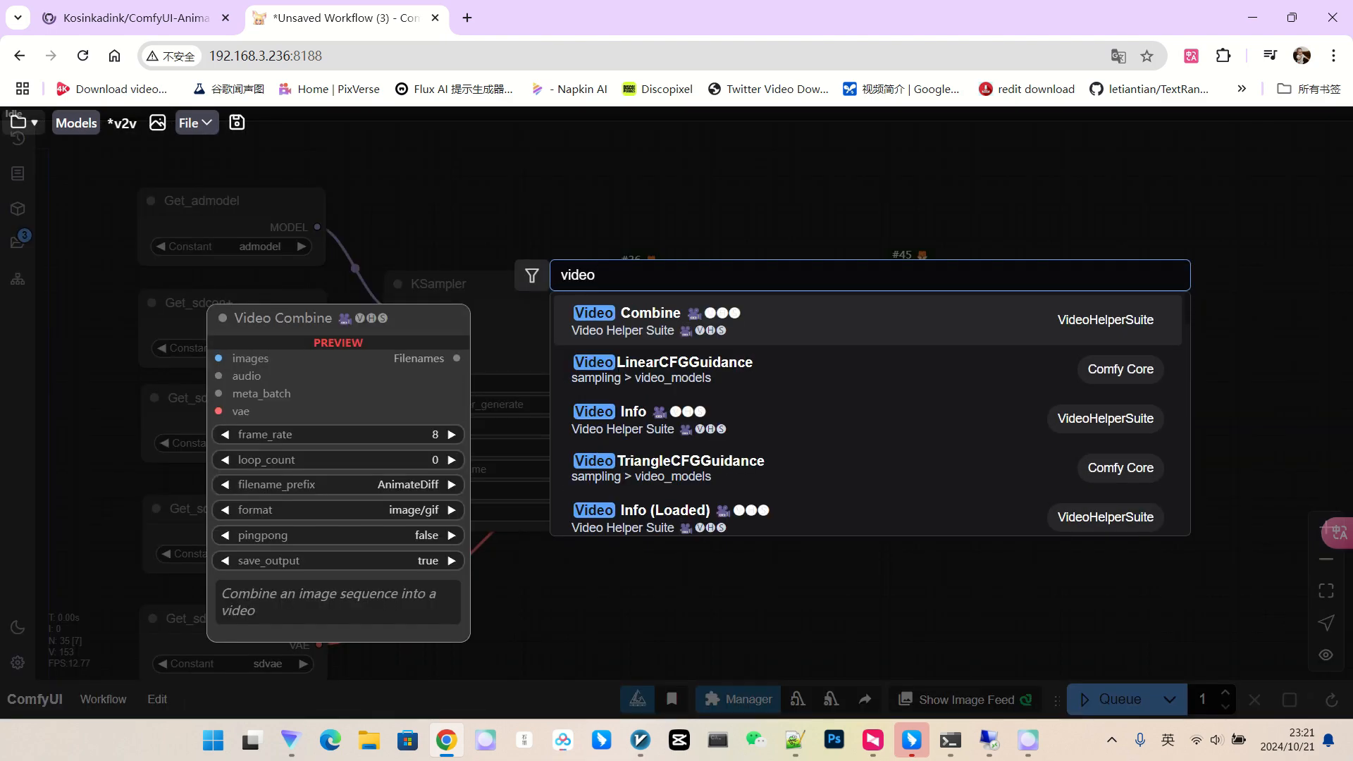
key(Return)
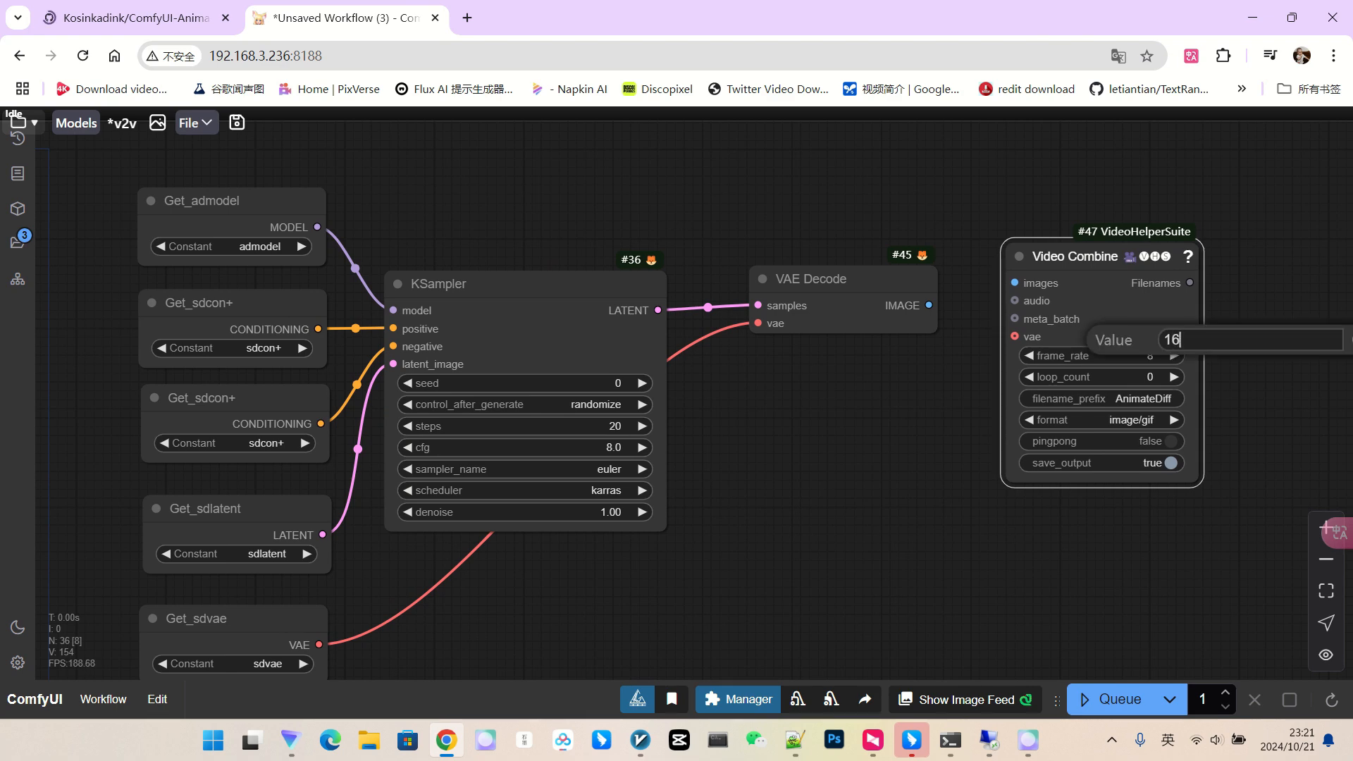
click(1129, 420)
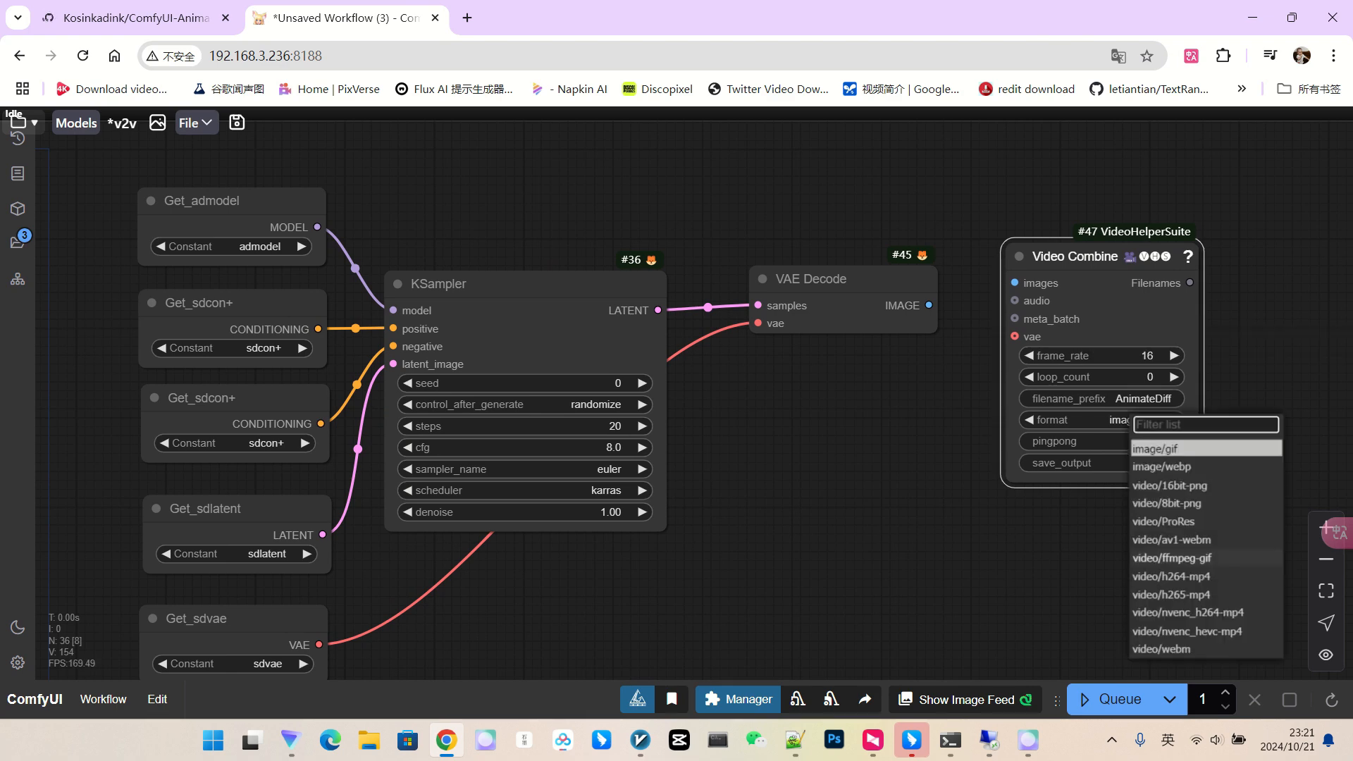
click(1171, 595)
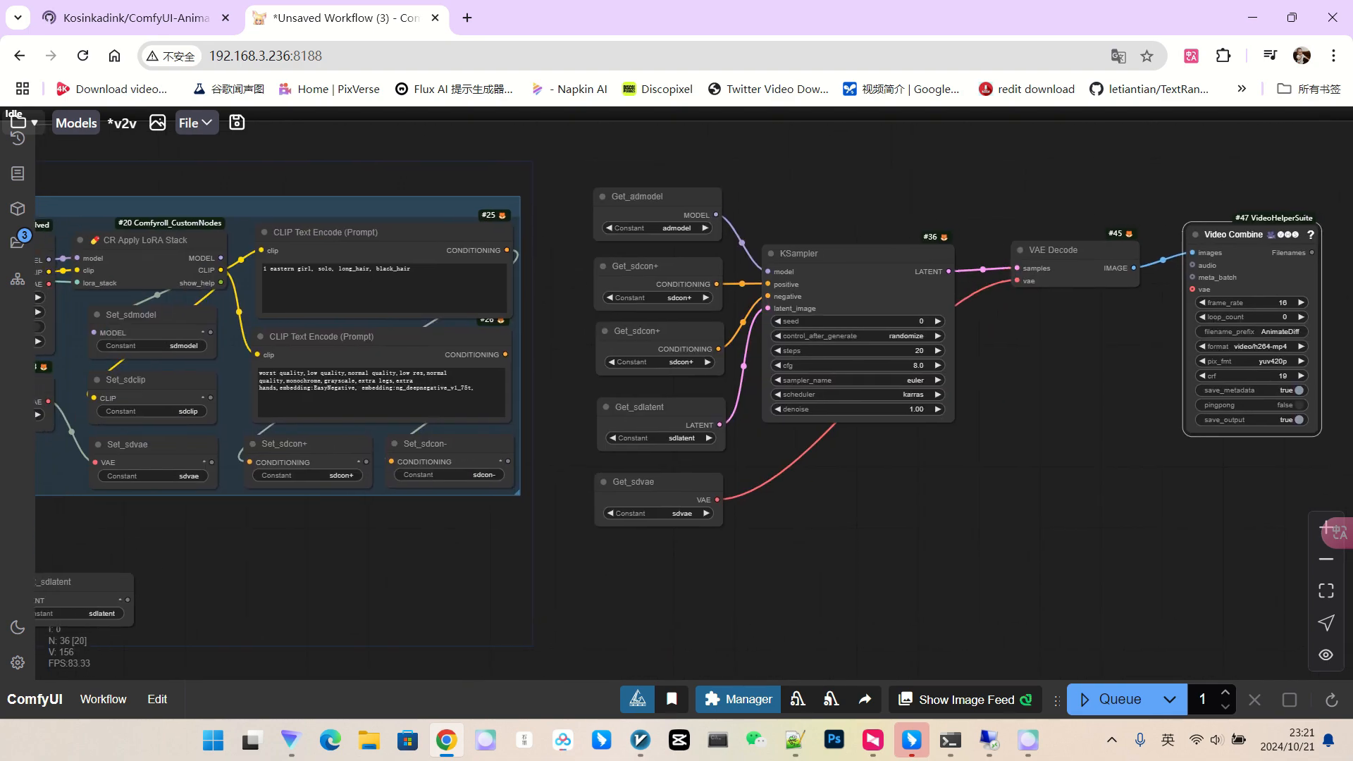
scroll(931, 345, down, 3)
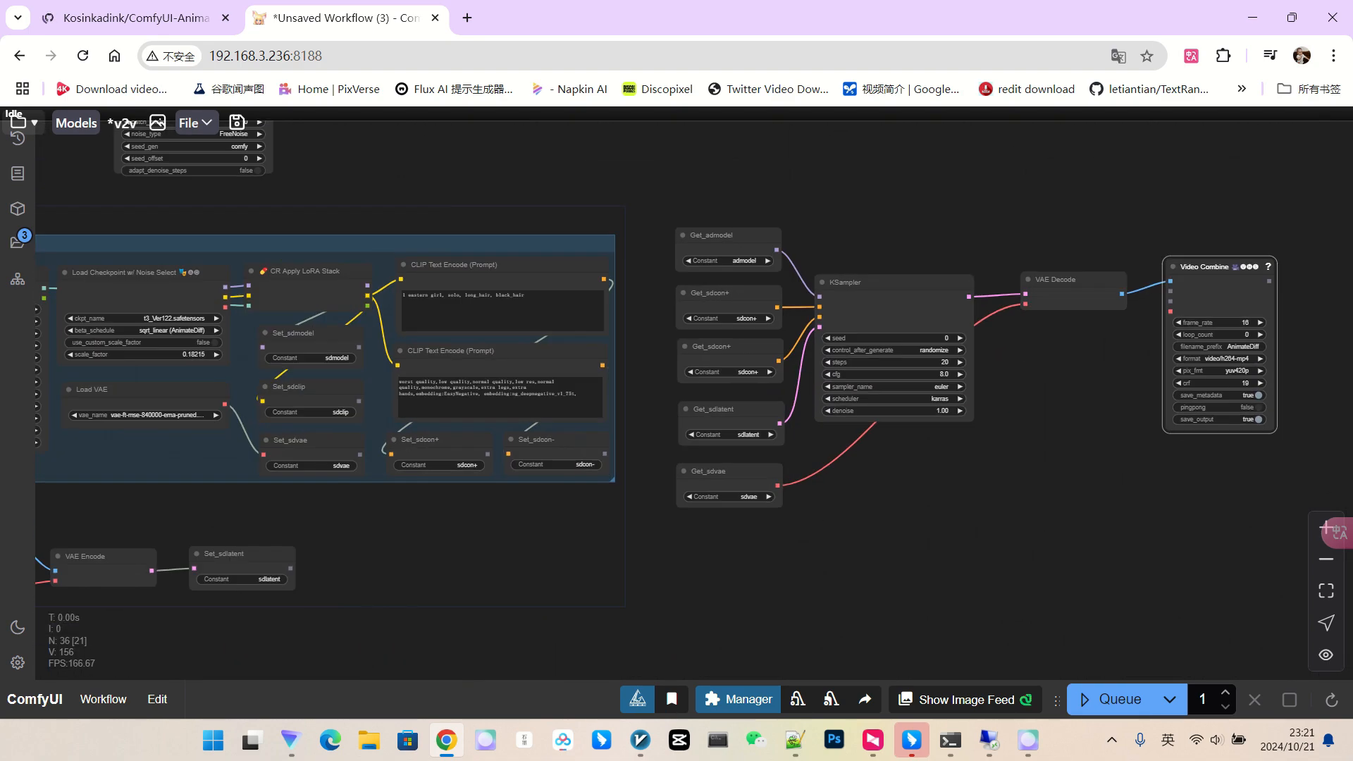
scroll(930, 346, up, 8)
click(938, 341)
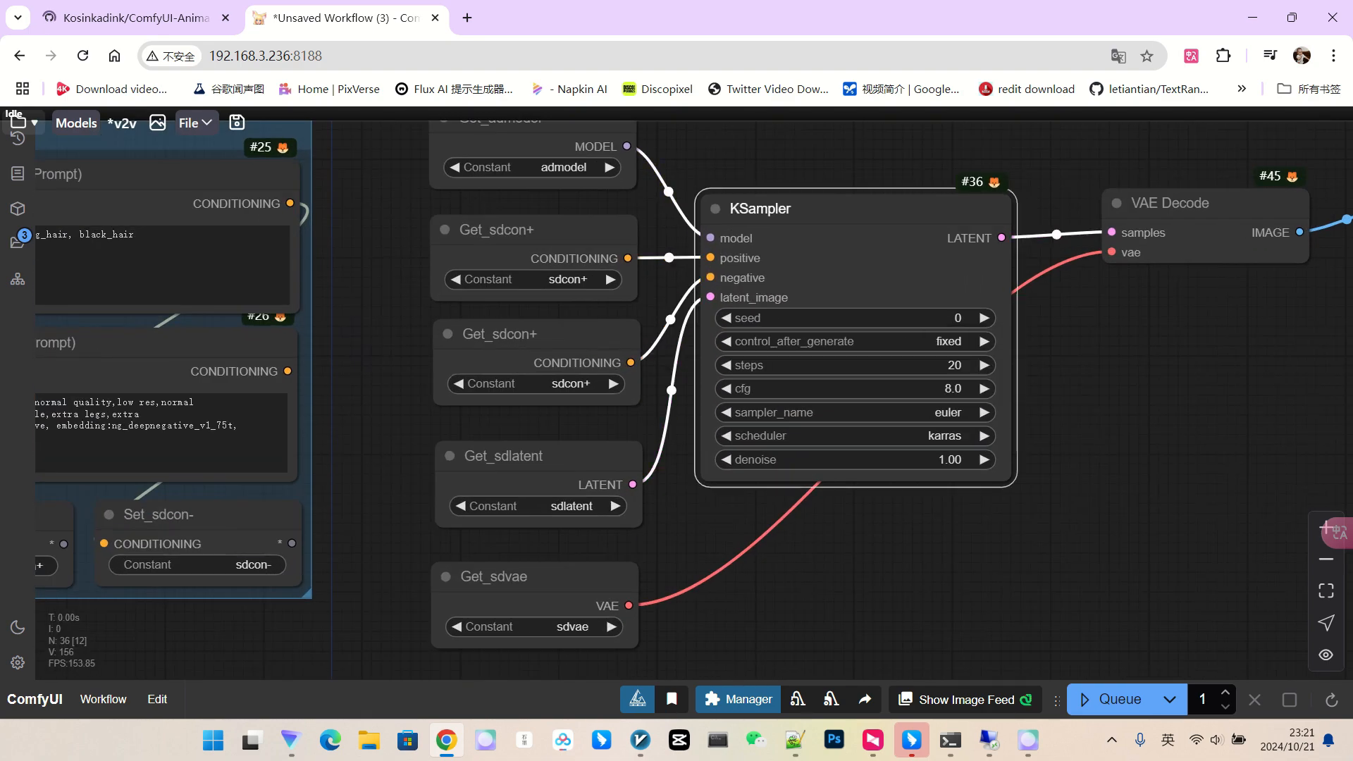
scroll(1170, 429, down, 9)
mouse_move(1051, 480)
mouse_down()
mouse_move(1081, 467)
mouse_move(1066, 479)
mouse_up()
scroll(1081, 467, down, 3)
scroll(873, 188, up, 4)
drag(874, 187, 1021, 366)
scroll(687, 305, up, 7)
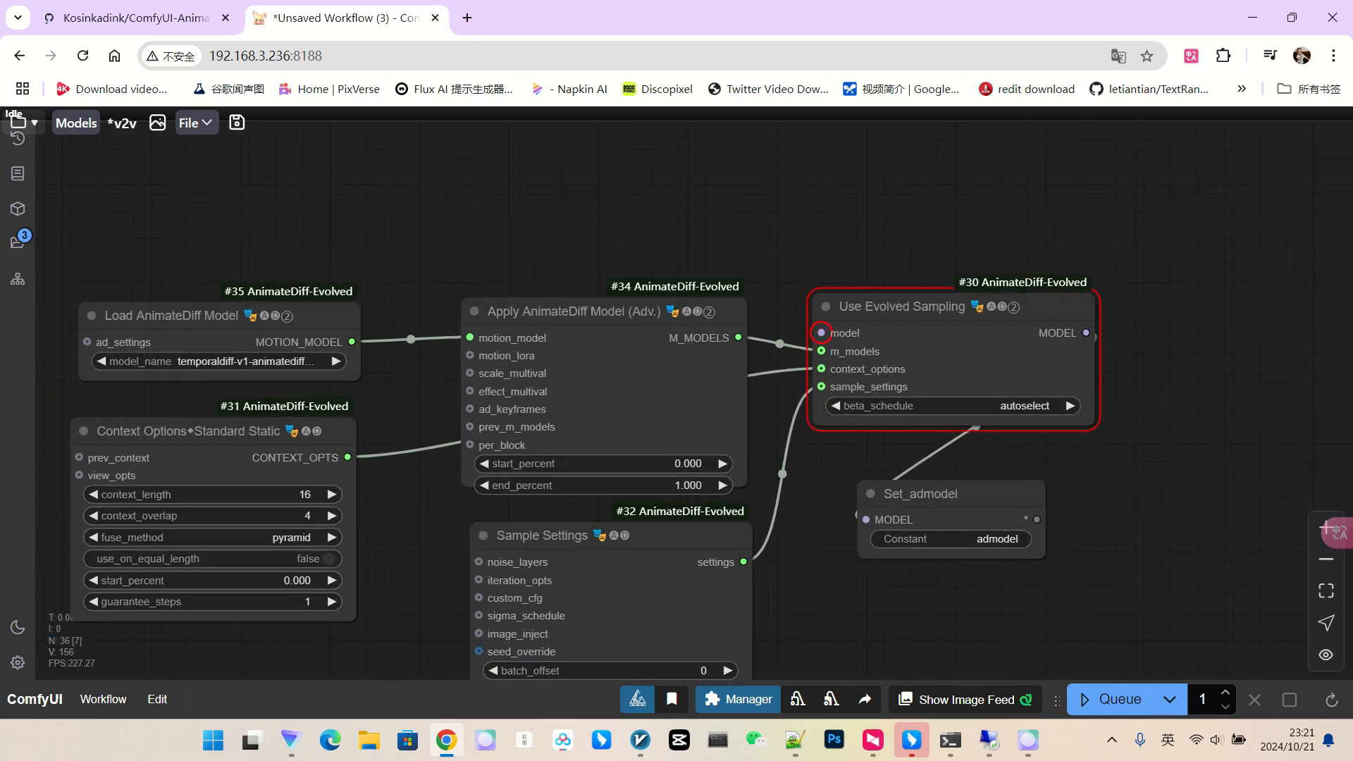
scroll(821, 332, down, 3)
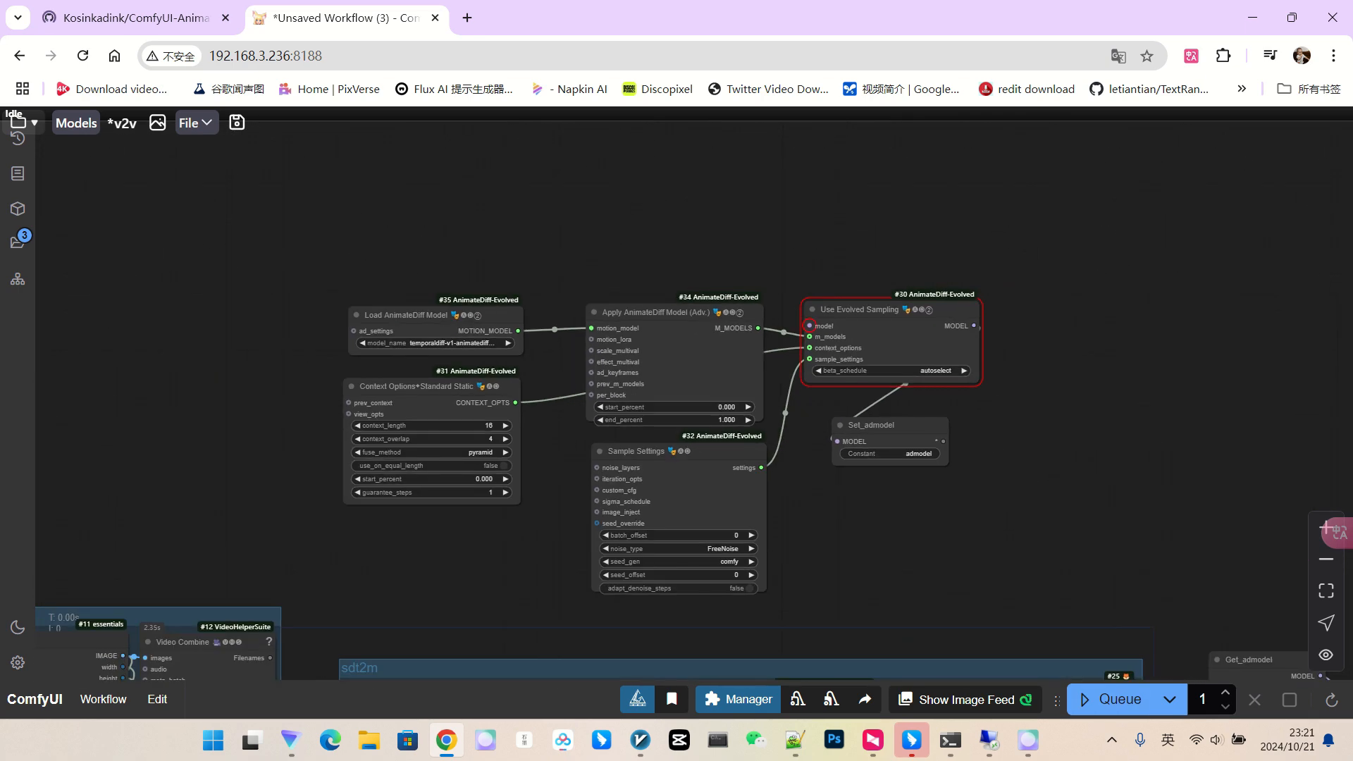
scroll(817, 338, down, 7)
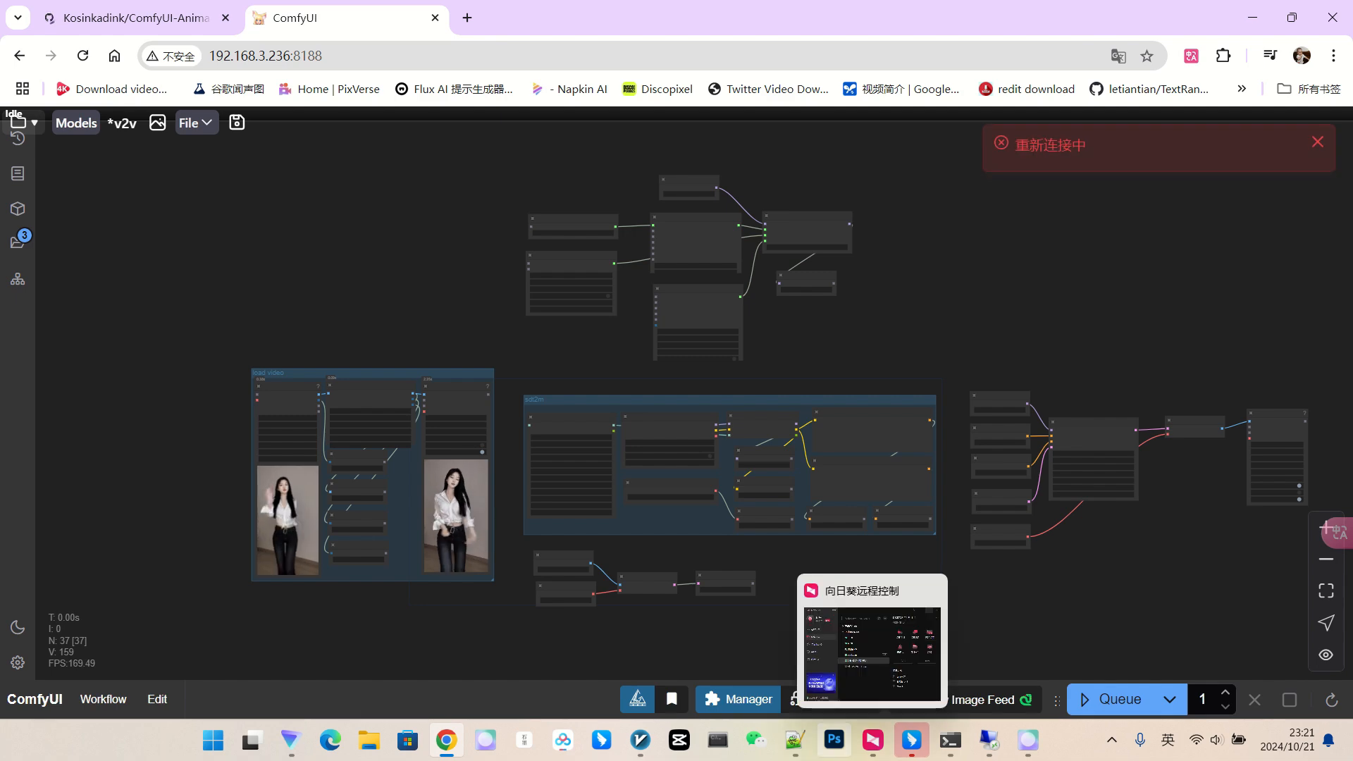
click(677, 445)
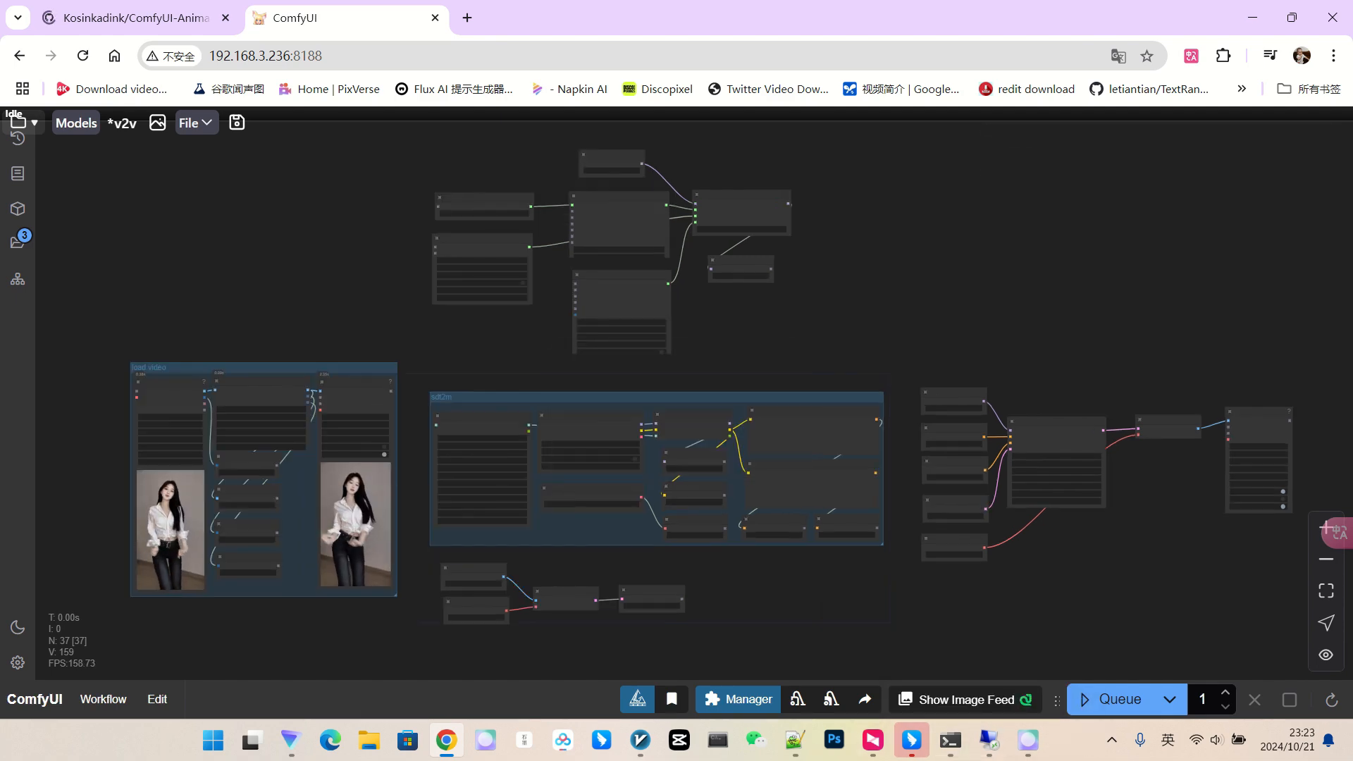
scroll(763, 178, up, 11)
drag(502, 154, 505, 225)
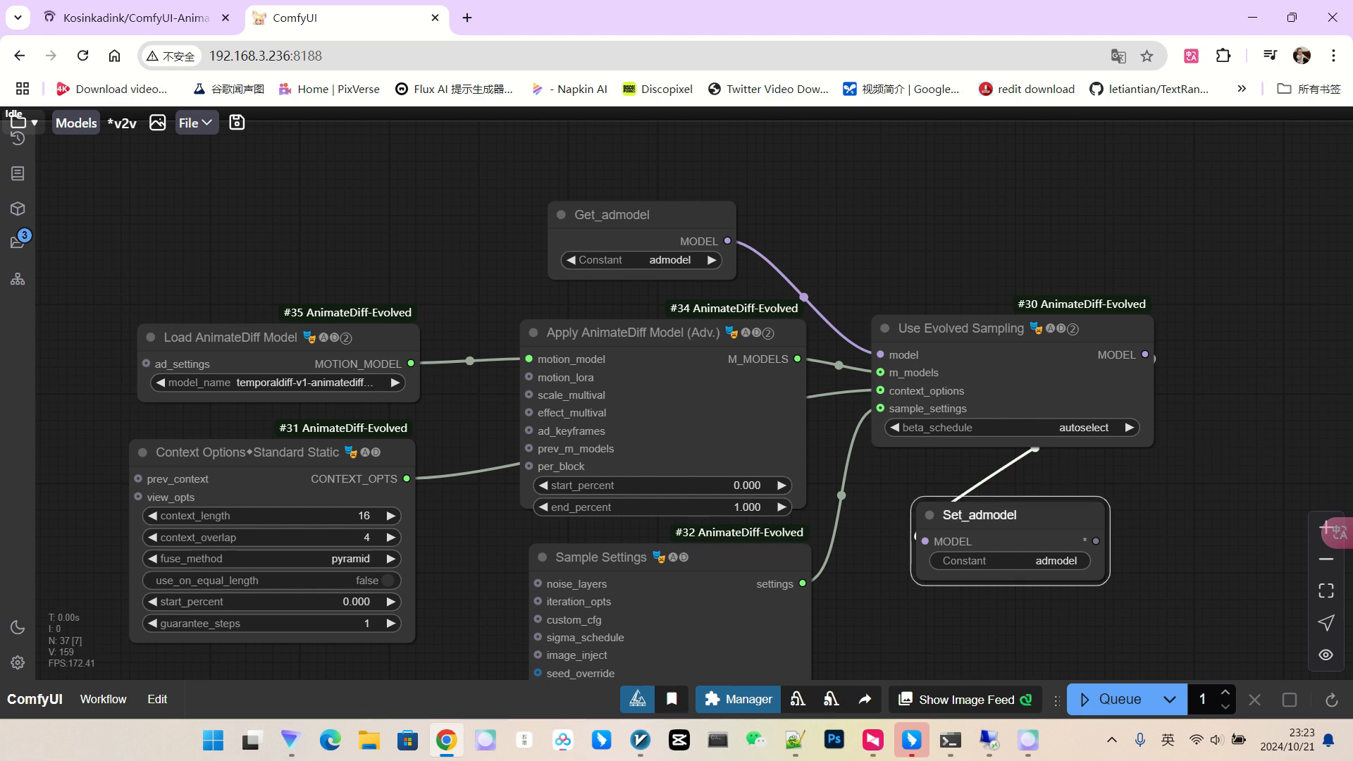
click(662, 260)
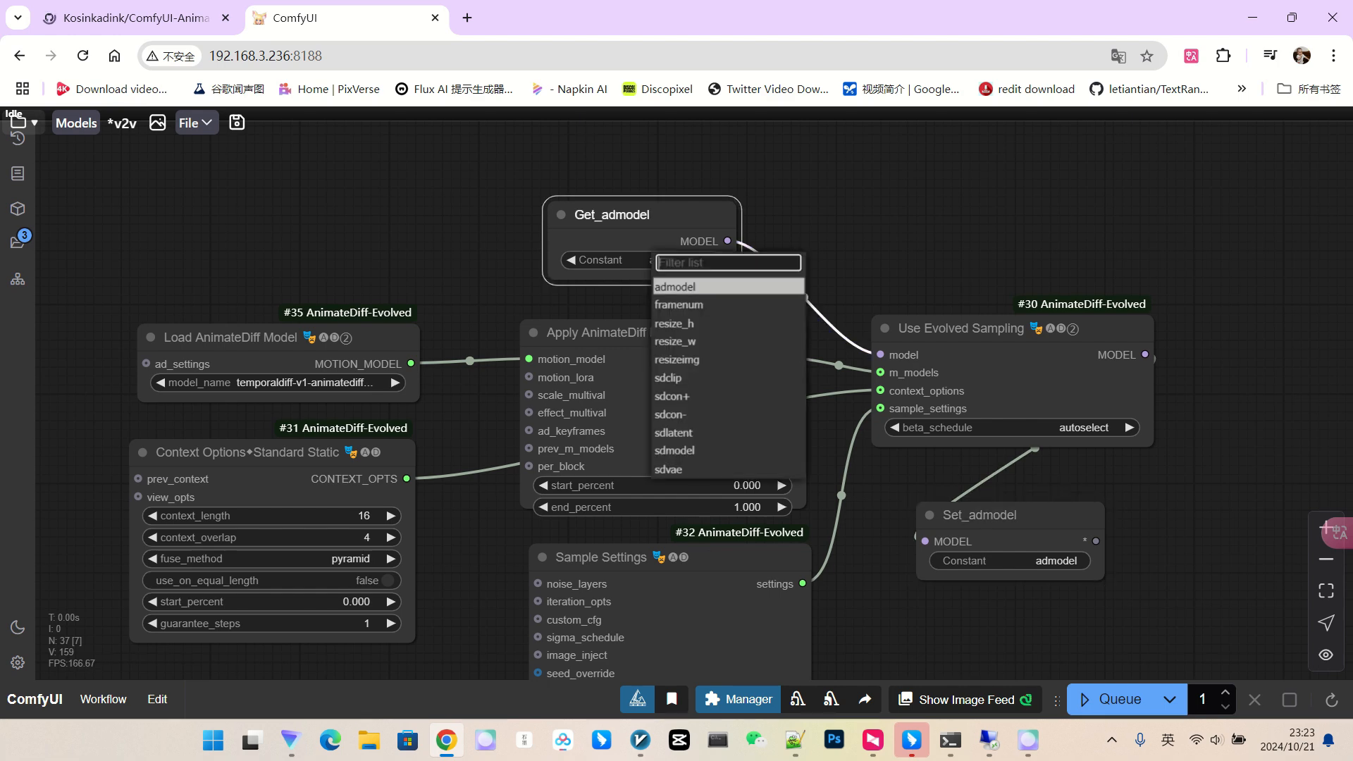
click(910, 299)
scroll(910, 310, down, 8)
drag(1191, 483, 963, 293)
scroll(1048, 284, down, 3)
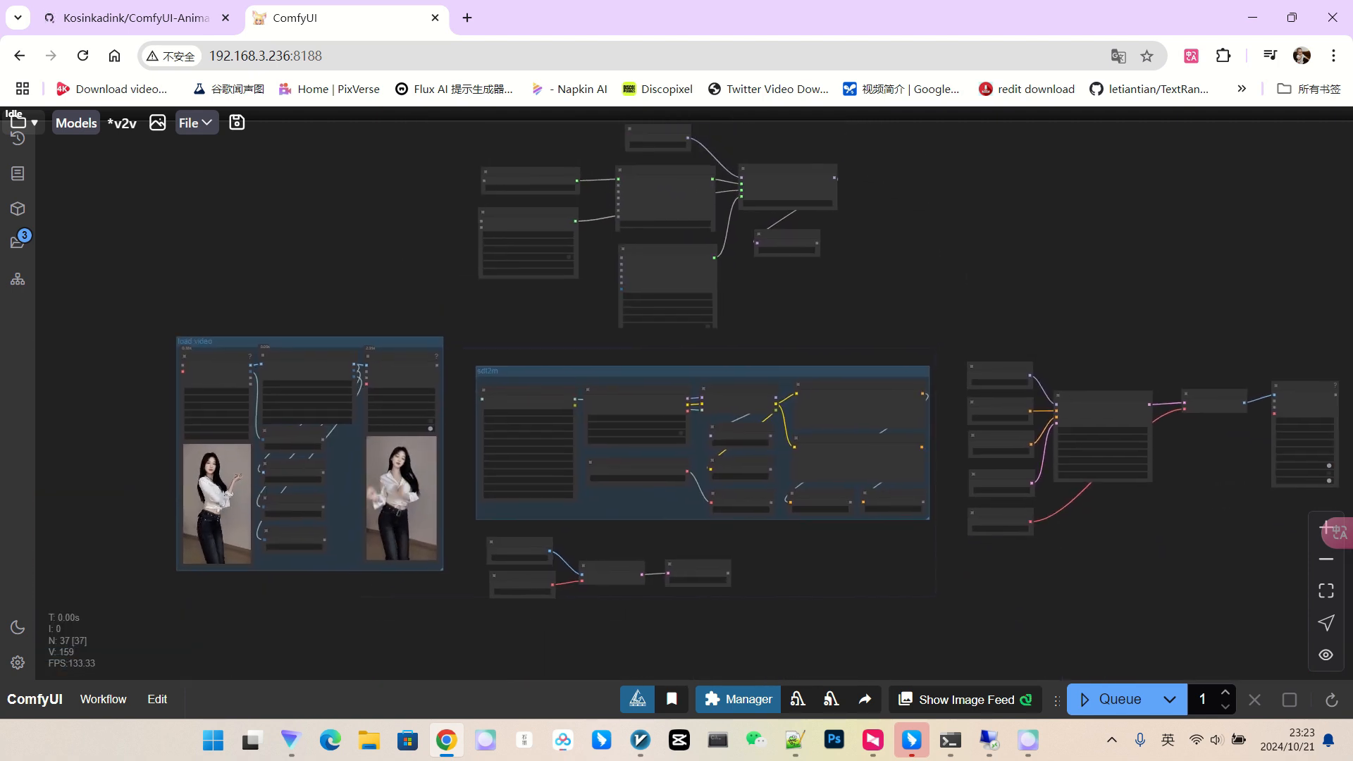
click(1112, 699)
drag(1057, 578, 888, 550)
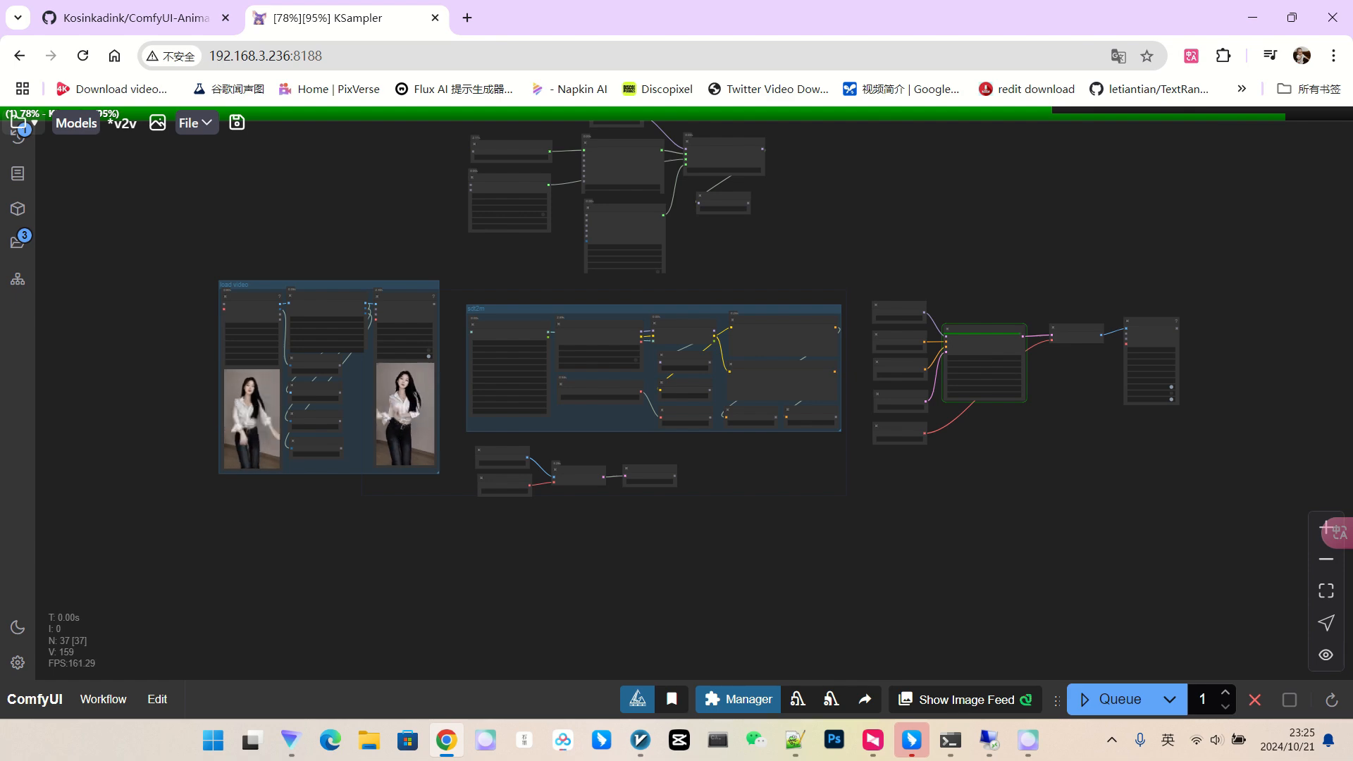
scroll(1193, 462, up, 14)
scroll(1194, 365, down, 3)
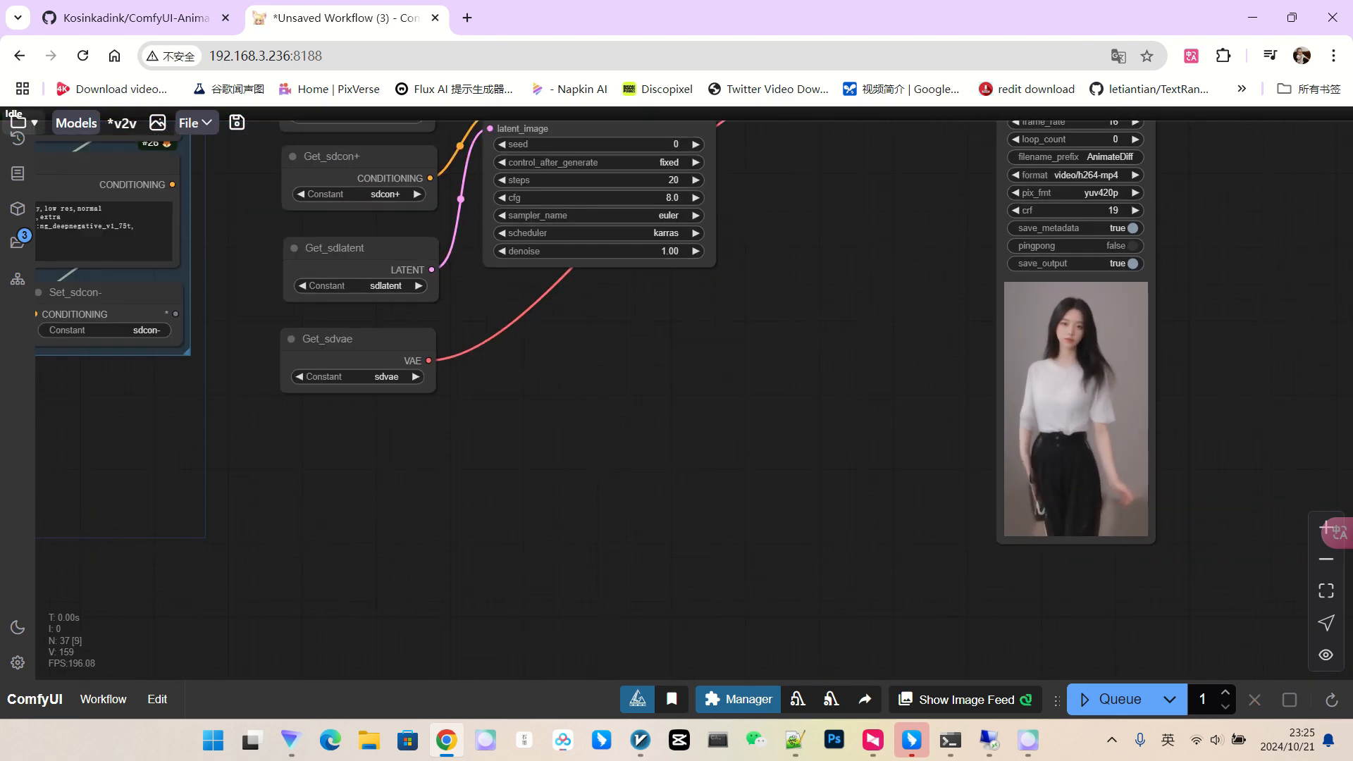
scroll(1156, 352, up, 2)
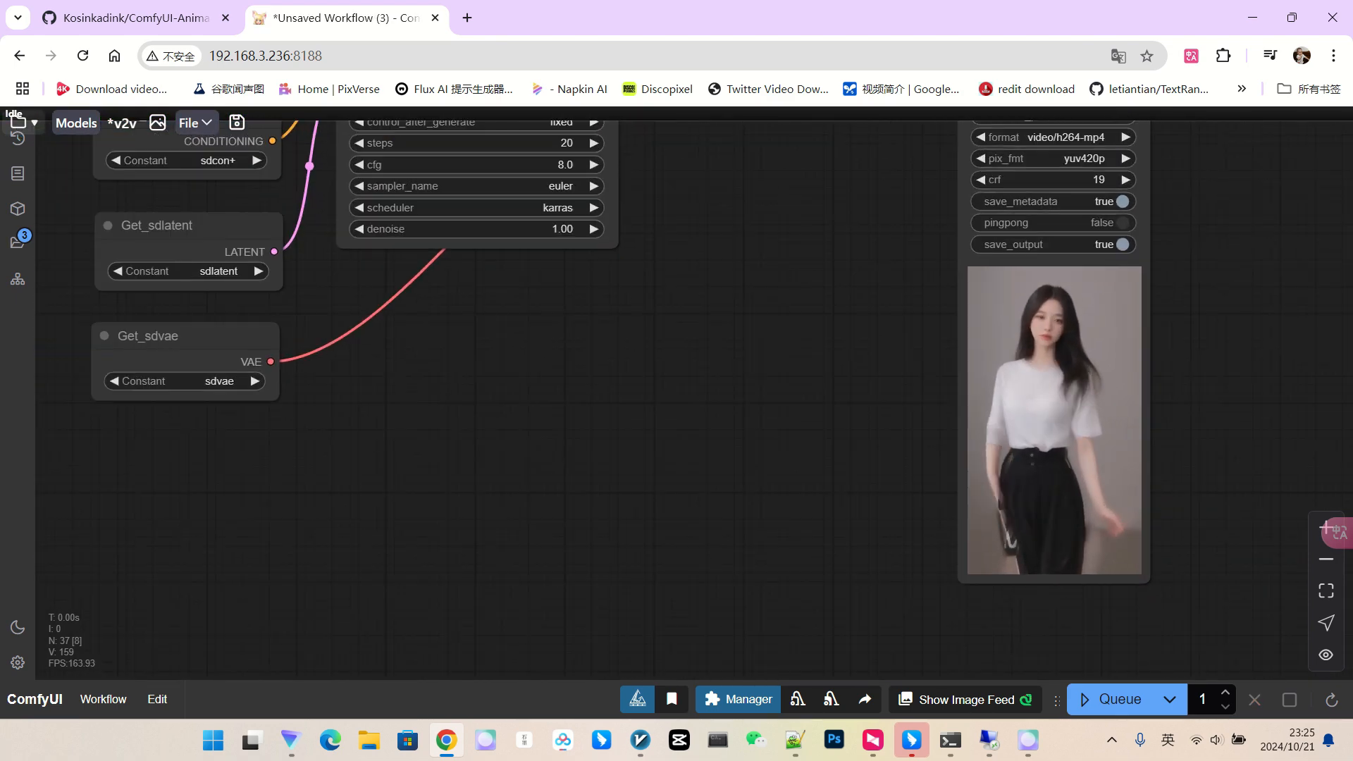
scroll(1160, 351, down, 2)
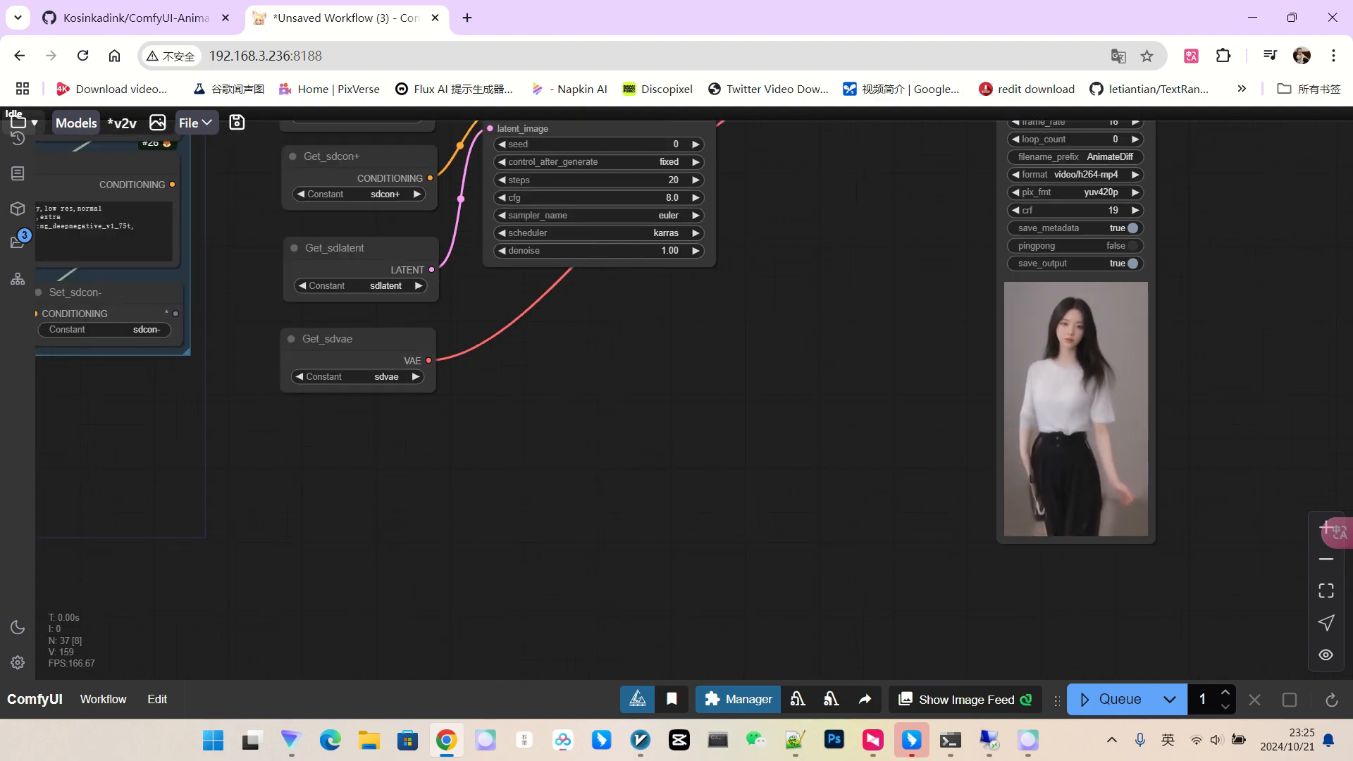
scroll(1190, 335, down, 2)
drag(730, 283, 969, 383)
scroll(969, 375, up, 4)
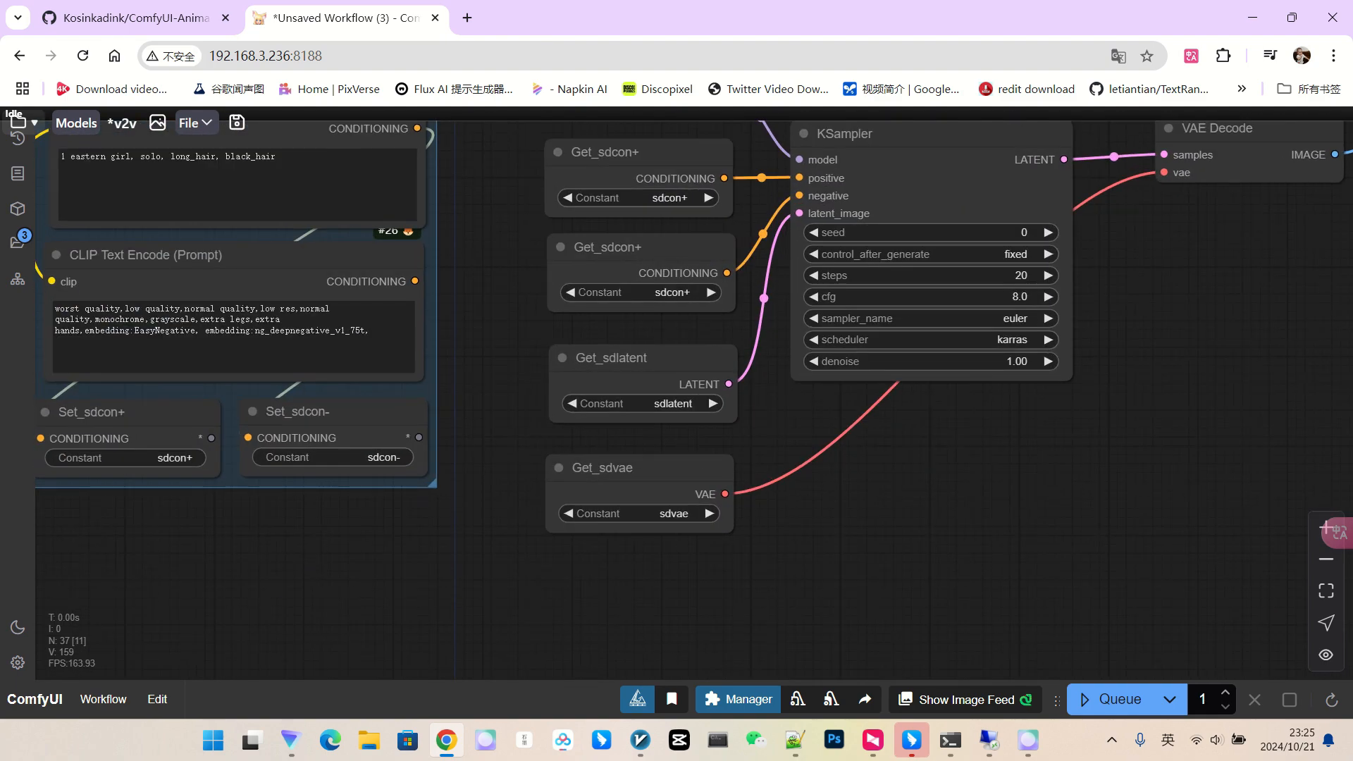
drag(902, 454, 1057, 441)
scroll(1057, 440, down, 1)
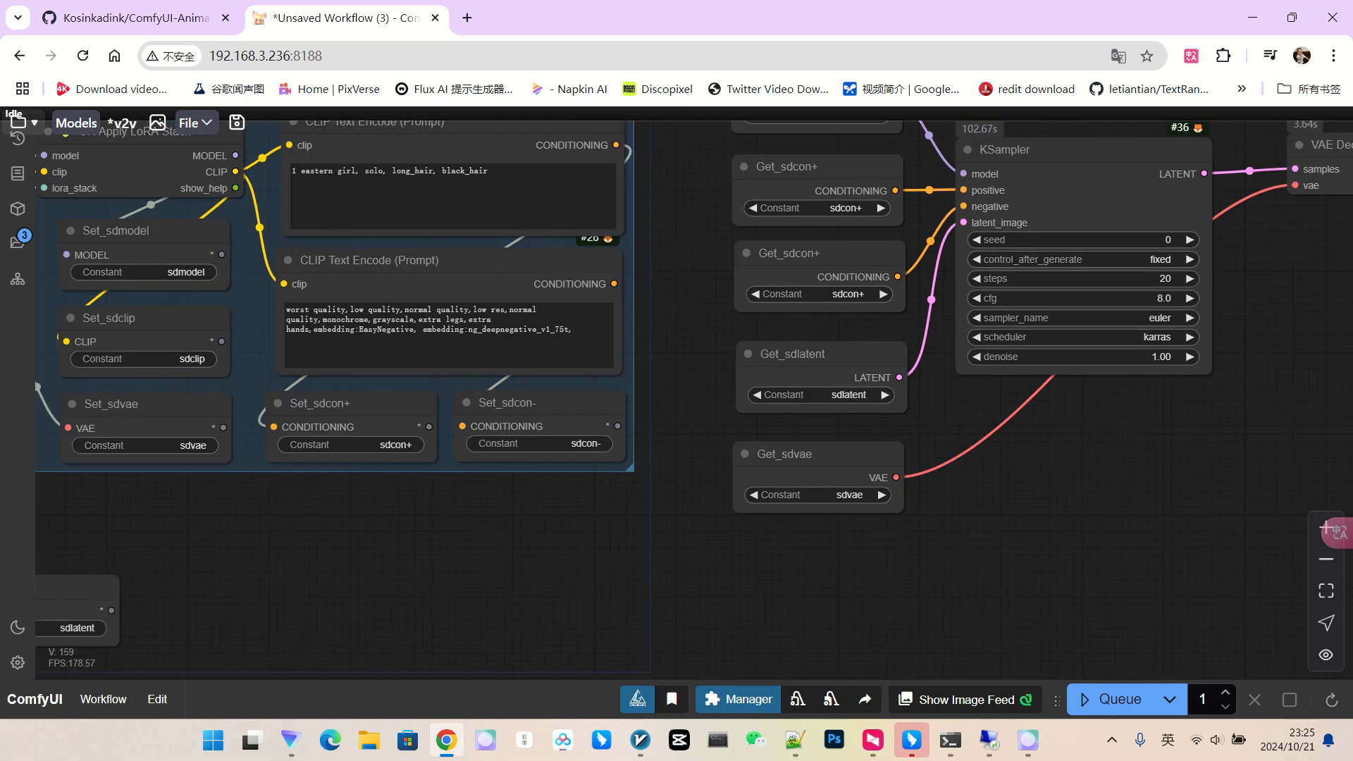
scroll(1124, 442, down, 8)
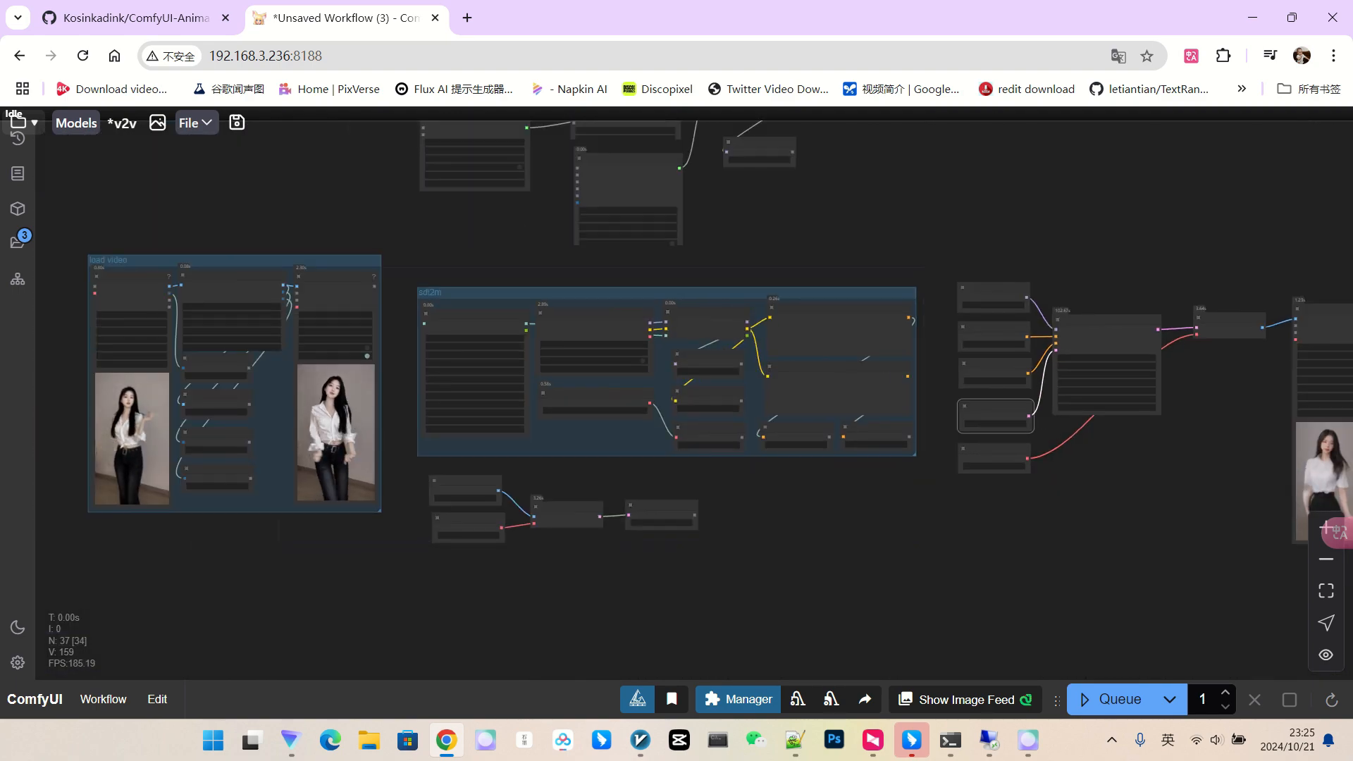
scroll(1040, 468, up, 6)
drag(1040, 468, 617, 505)
scroll(926, 479, down, 1)
drag(802, 528, 1044, 493)
scroll(1045, 493, down, 3)
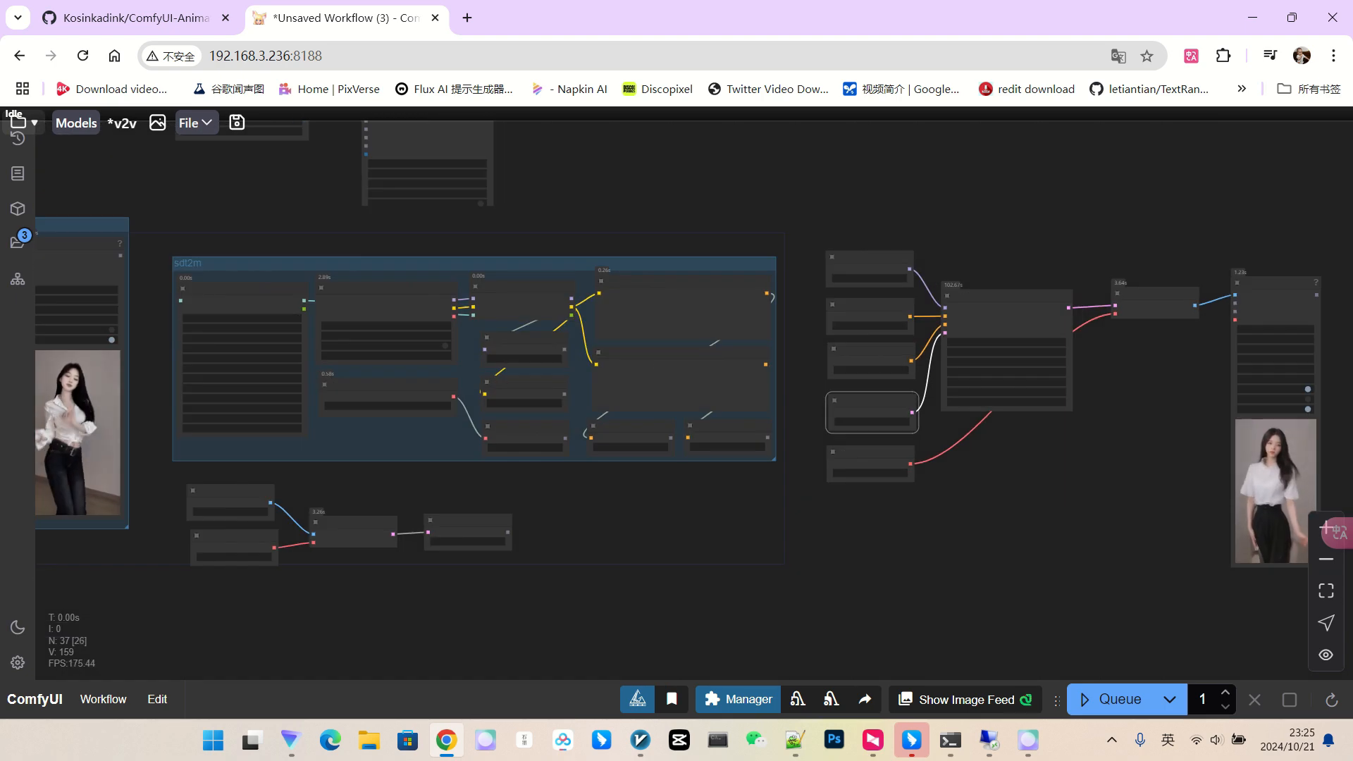
drag(805, 499, 959, 491)
scroll(494, 506, up, 6)
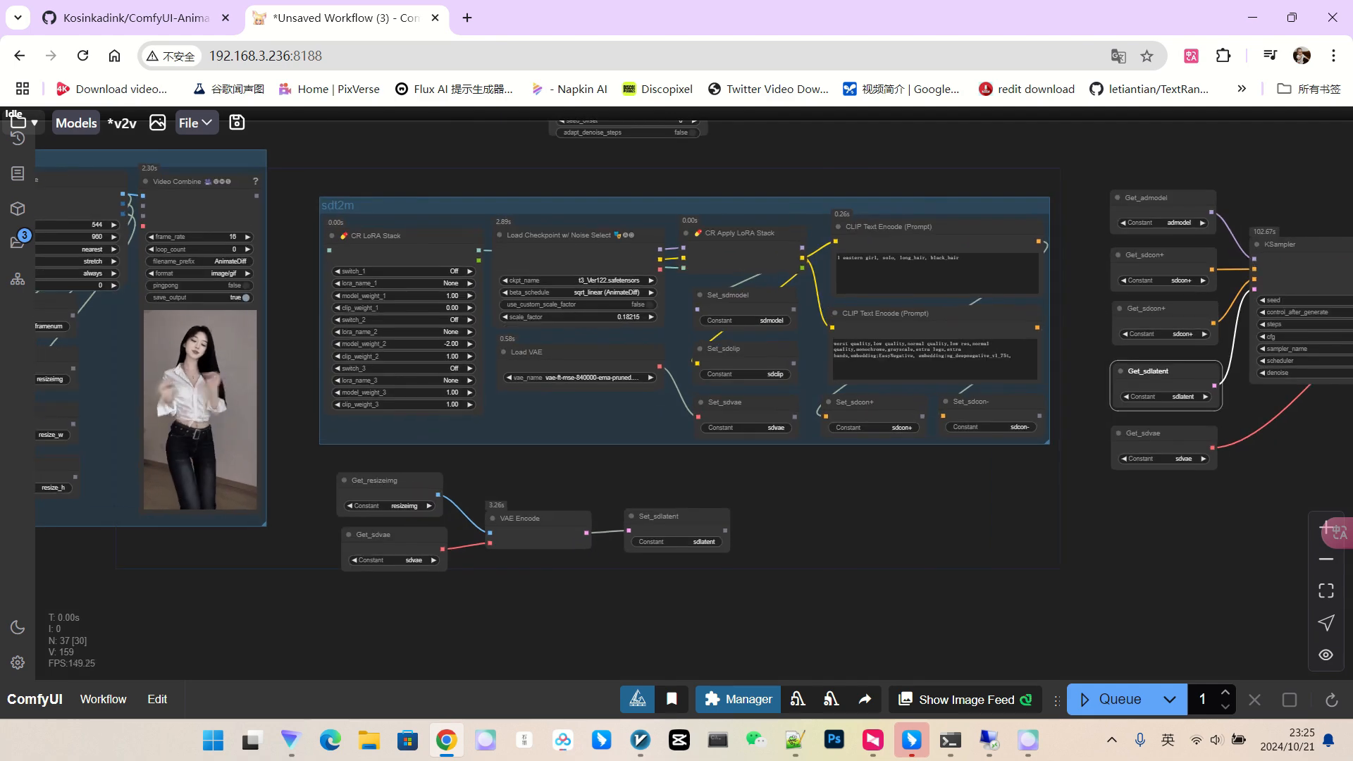
scroll(826, 526, down, 3)
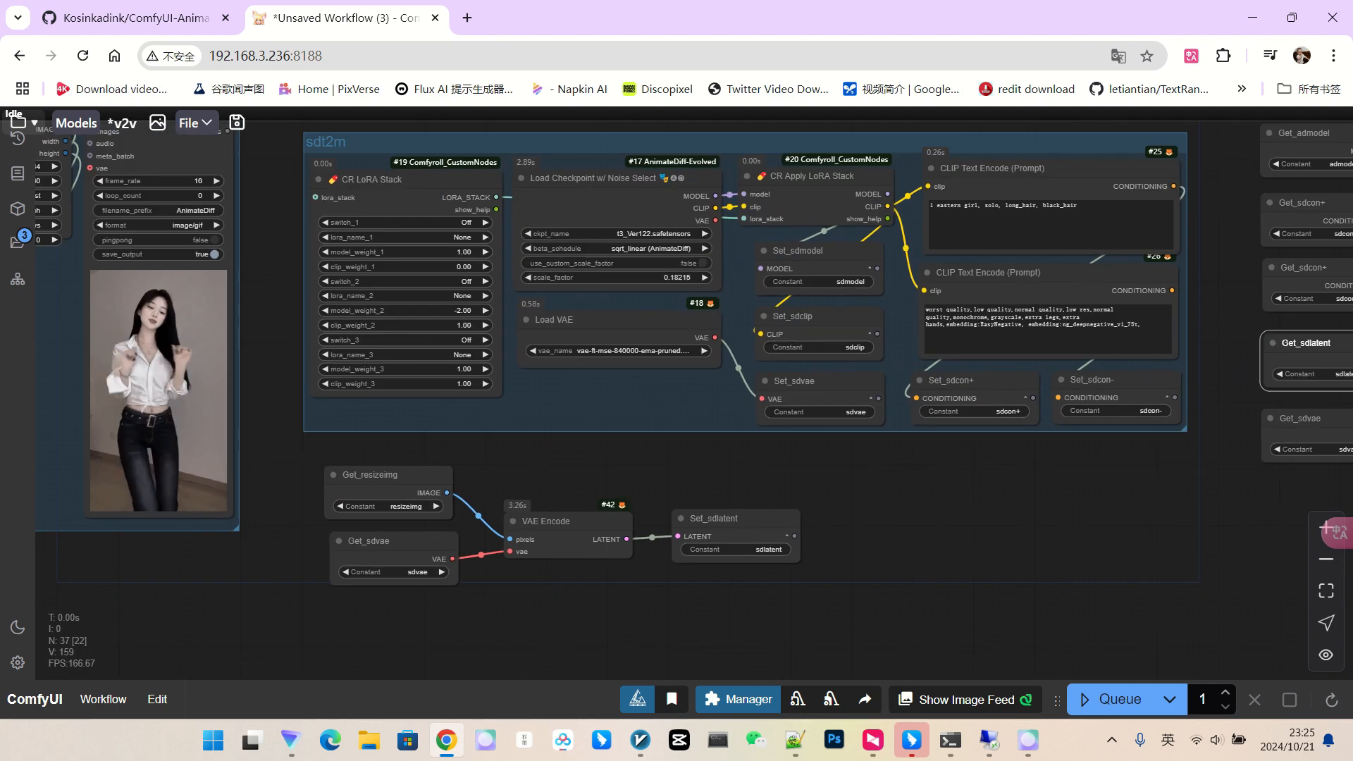
drag(826, 526, 520, 525)
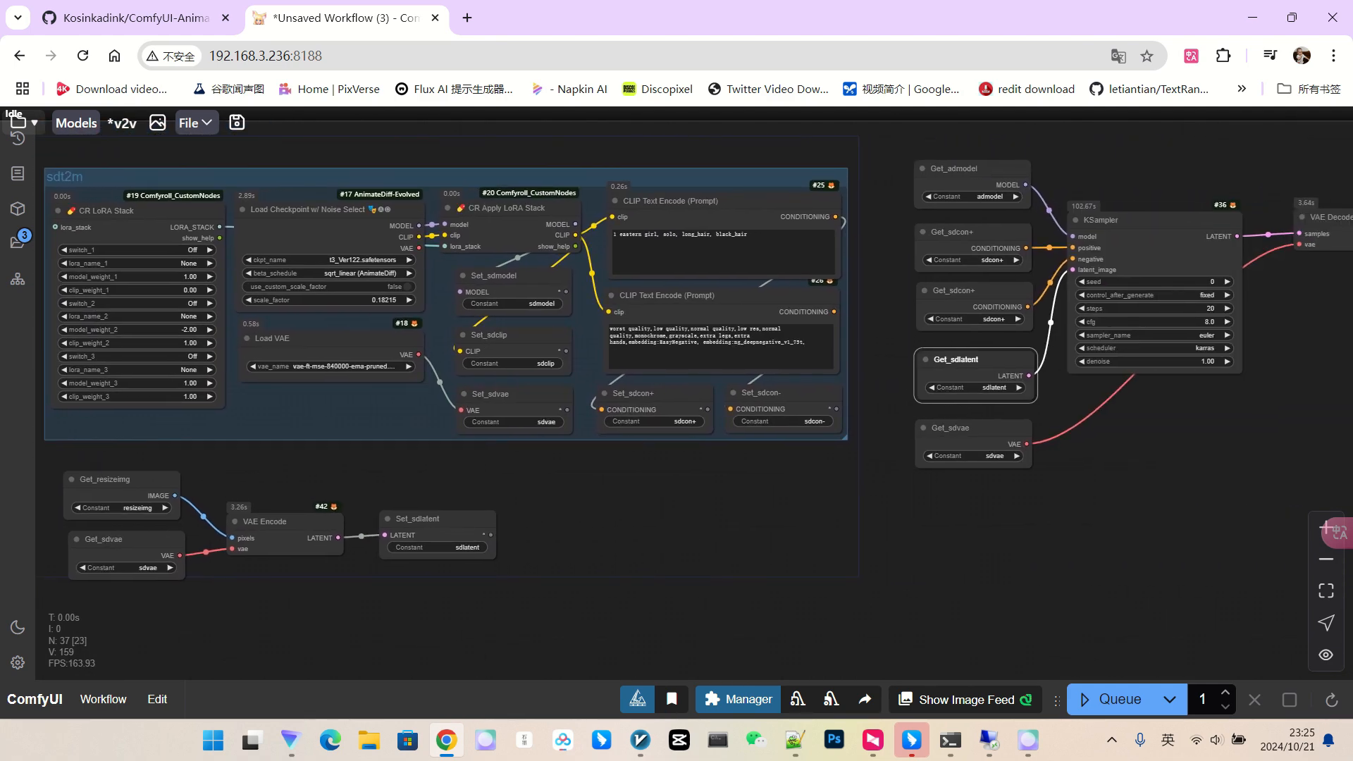
scroll(814, 516, down, 2)
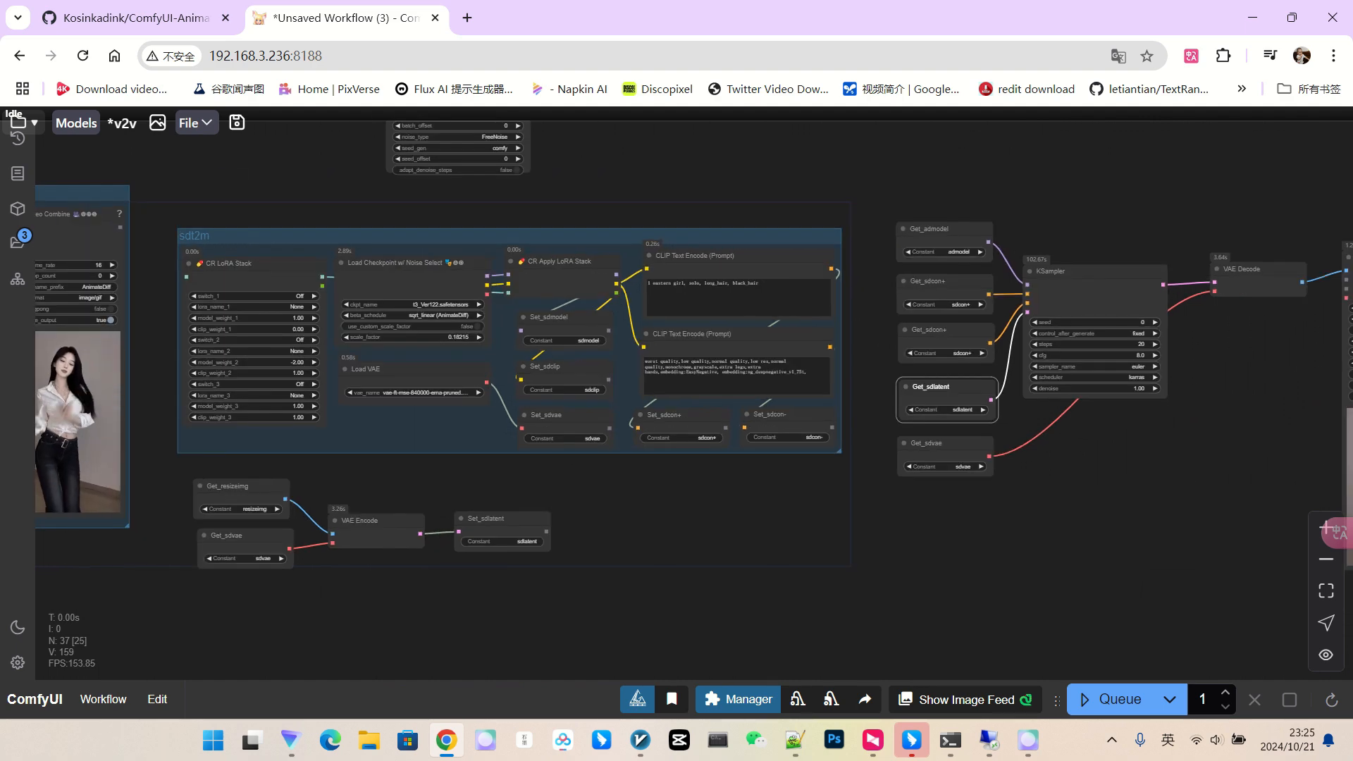
drag(813, 517, 1021, 485)
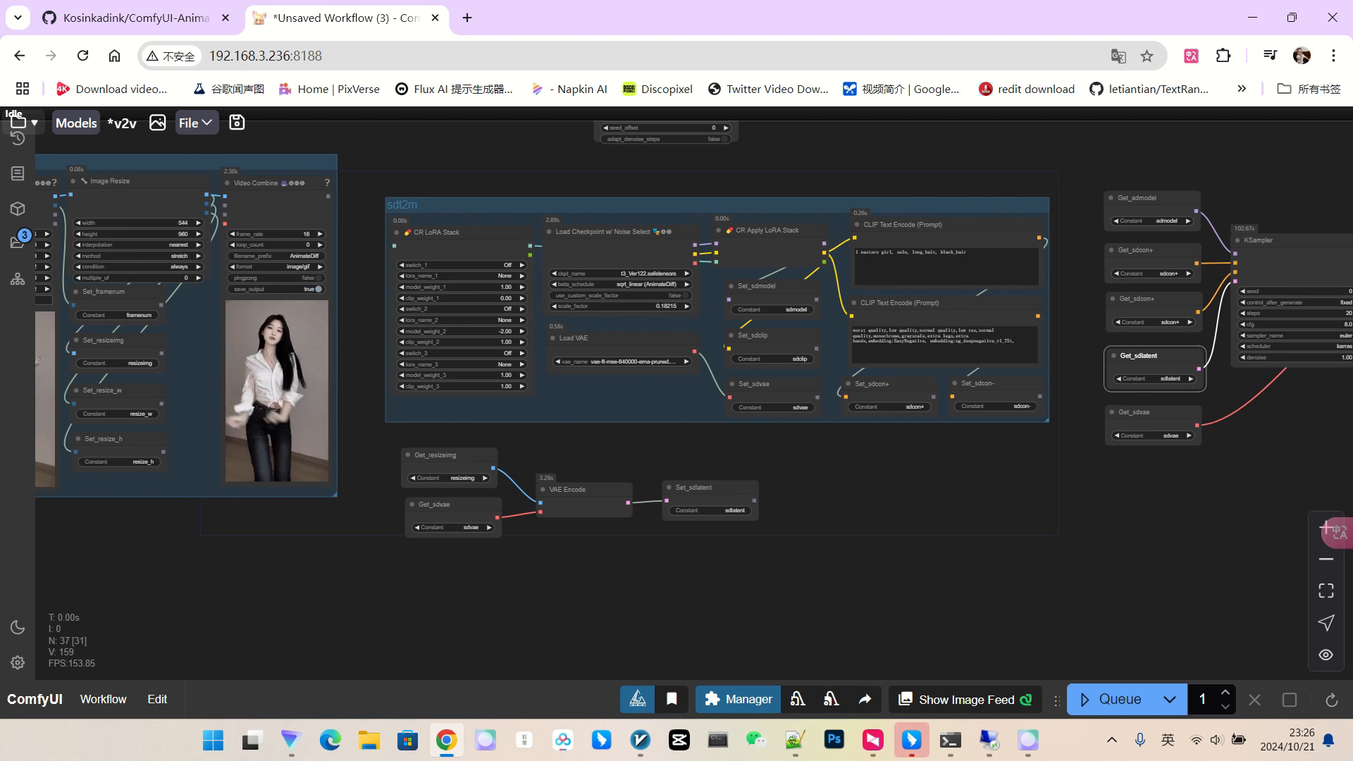
drag(1021, 485, 1104, 473)
scroll(976, 535, down, 3)
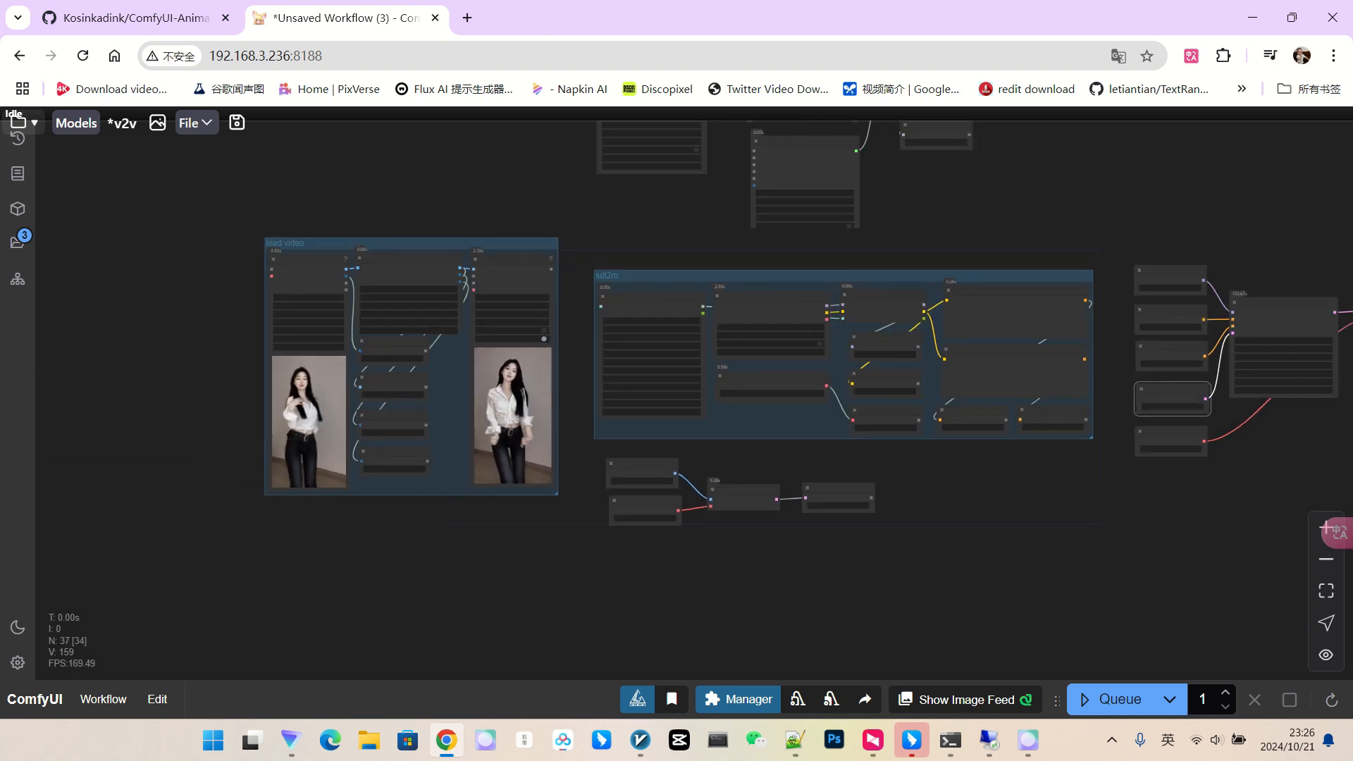
drag(976, 534, 740, 548)
scroll(505, 562, up, 3)
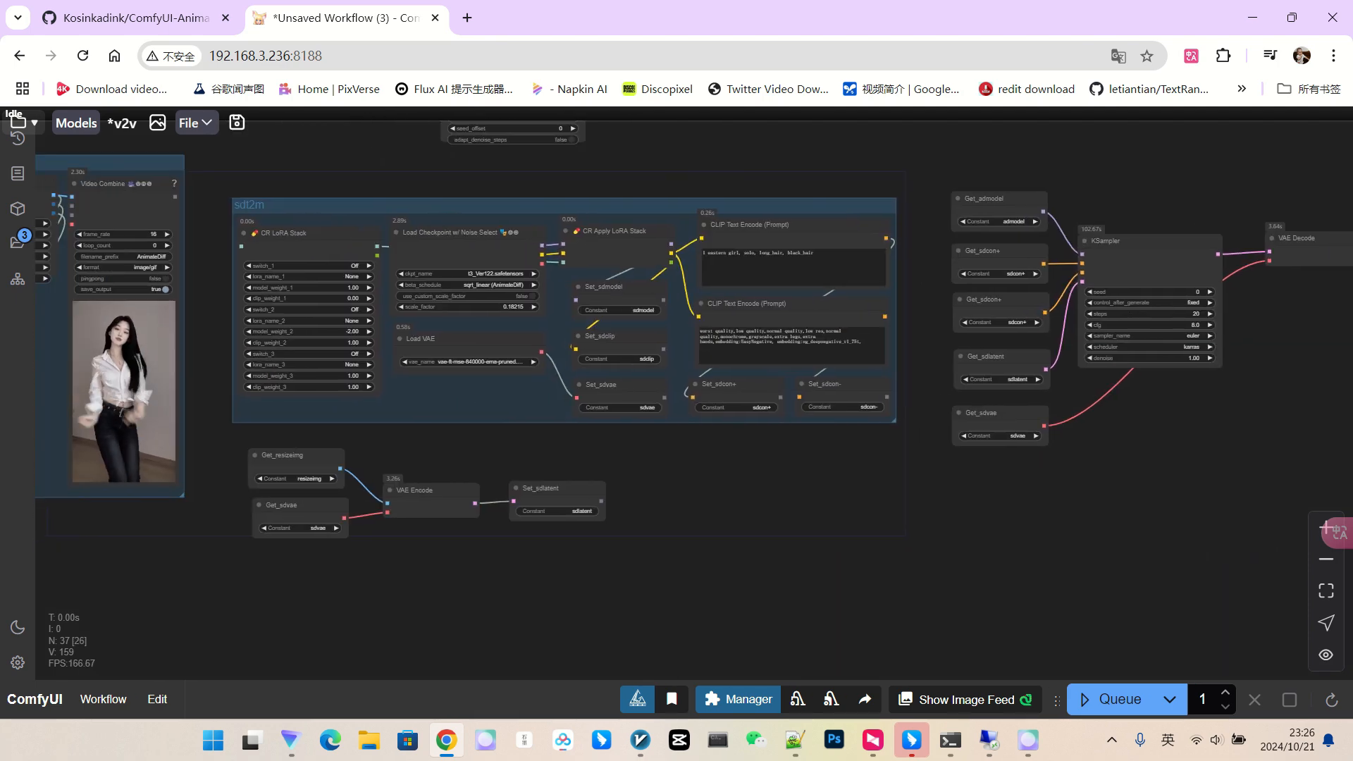
scroll(662, 496, down, 3)
drag(662, 496, 746, 446)
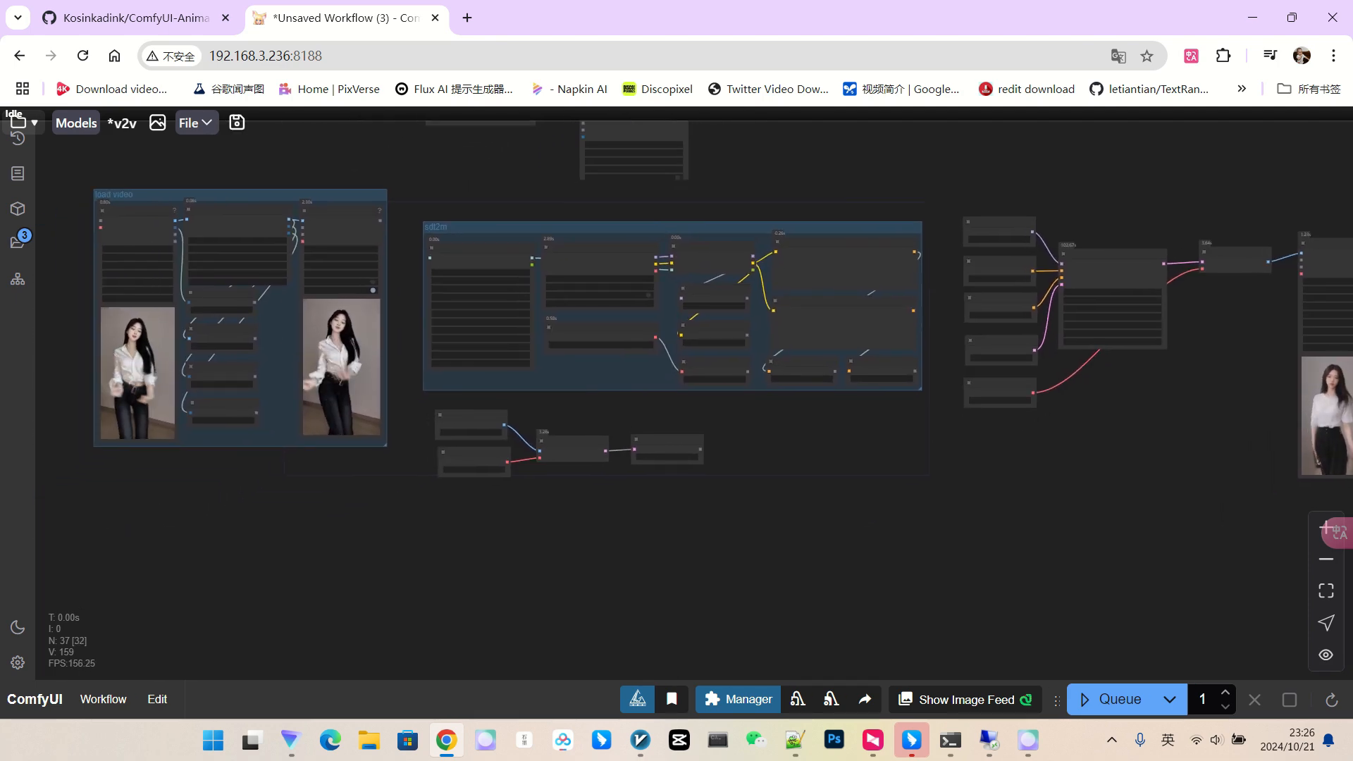
scroll(418, 515, up, 2)
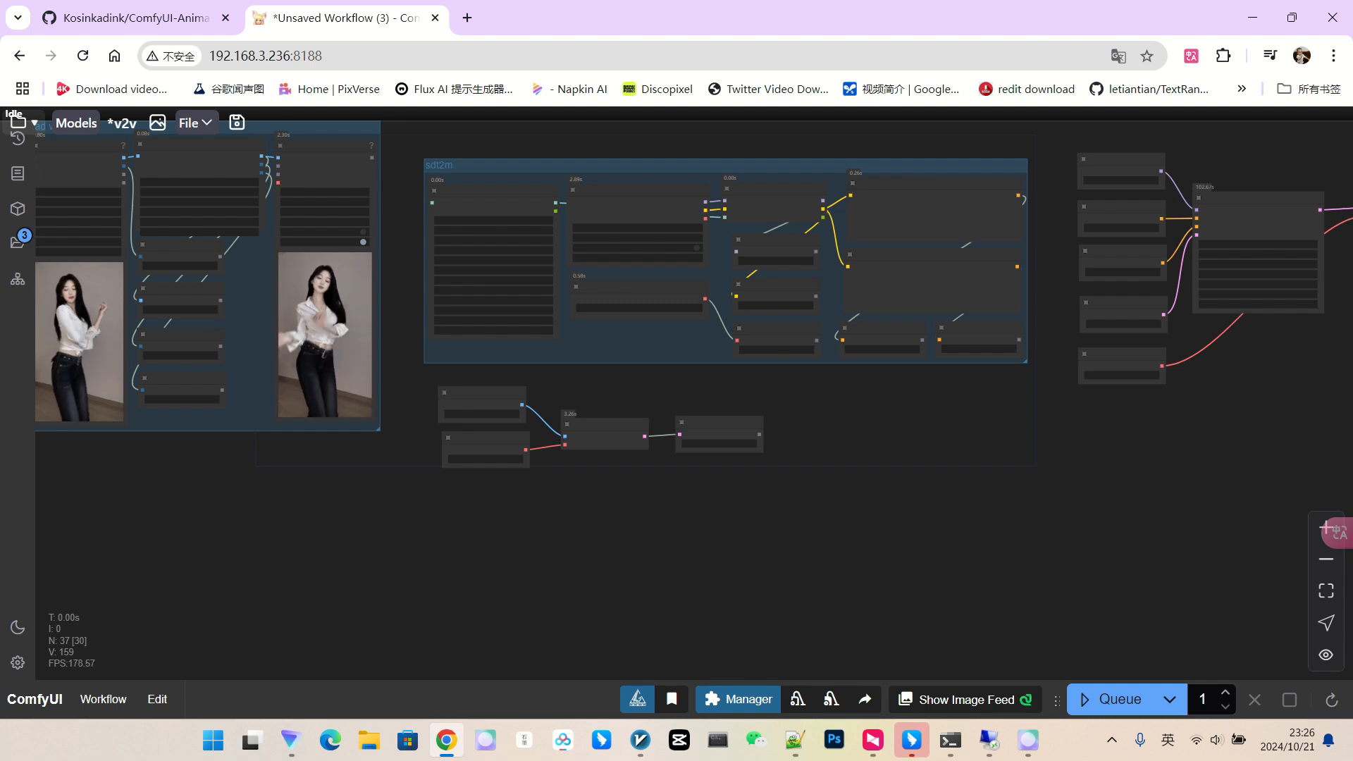
drag(417, 515, 524, 494)
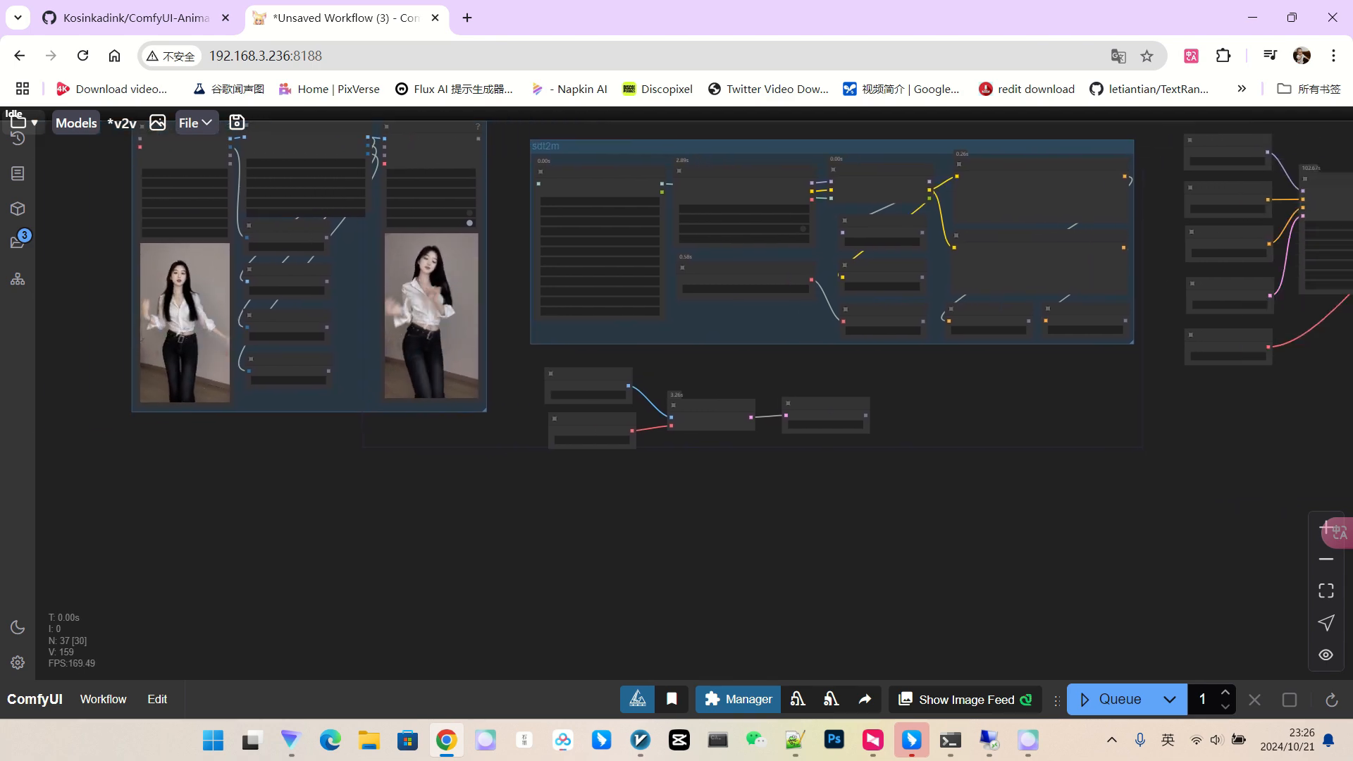
drag(969, 492, 817, 479)
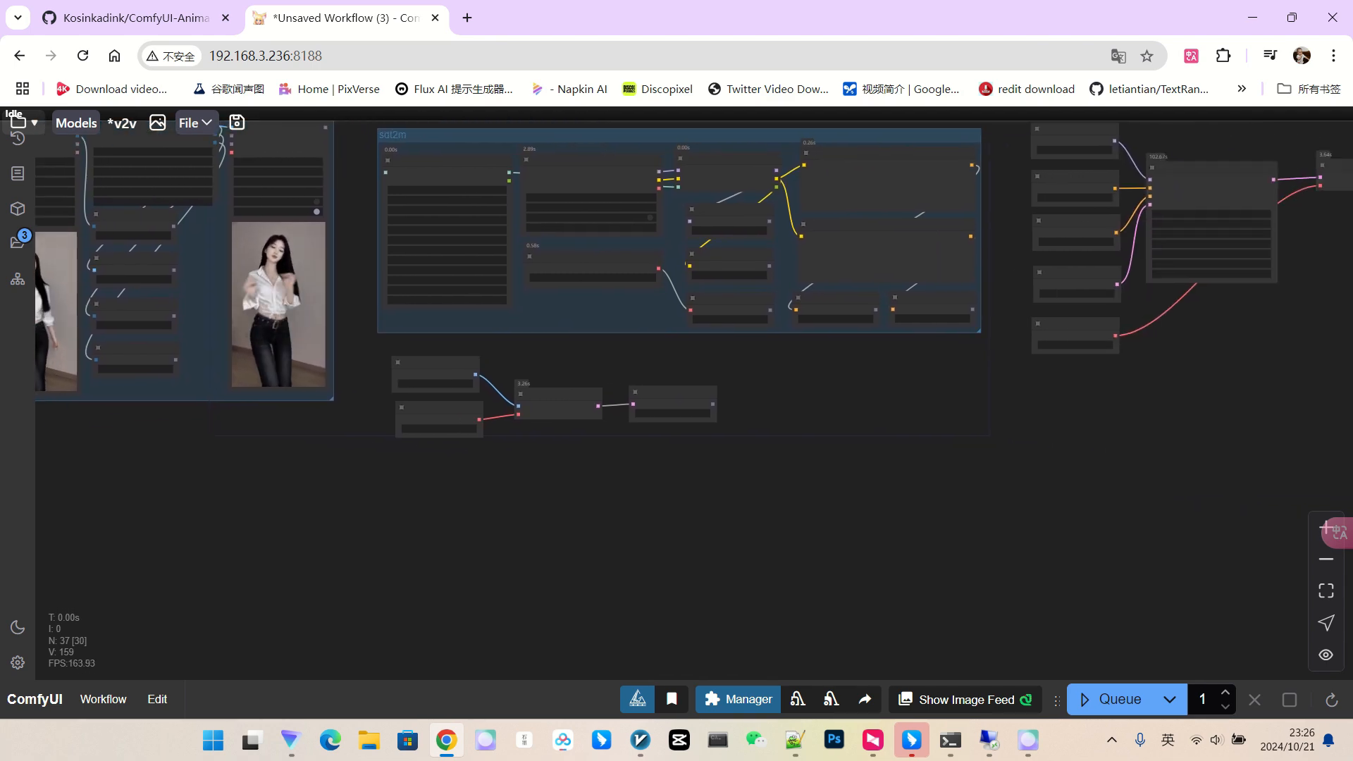
scroll(817, 480, up, 4)
right_click(735, 475)
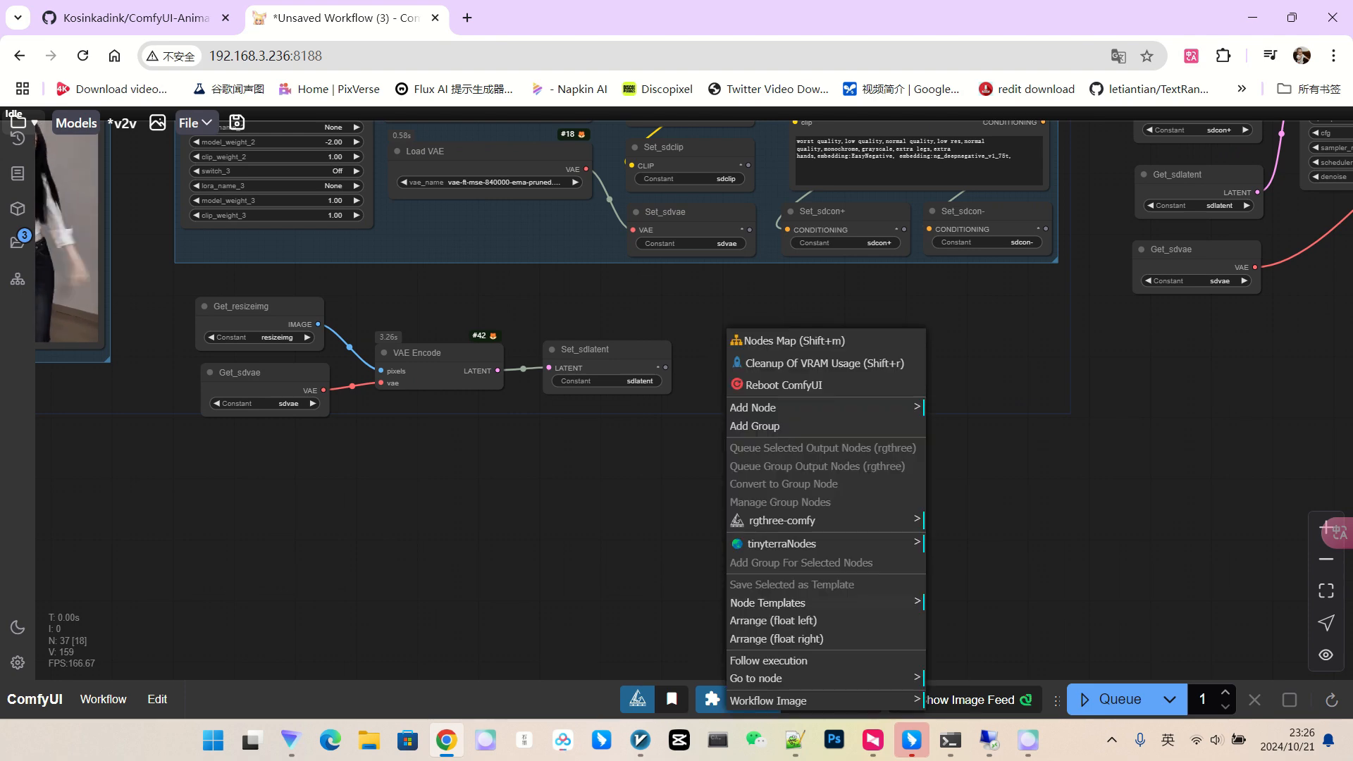
click(783, 603)
click(984, 394)
scroll(1015, 513, up, 2)
drag(1015, 513, 1139, 435)
drag(944, 602, 606, 403)
click(615, 441)
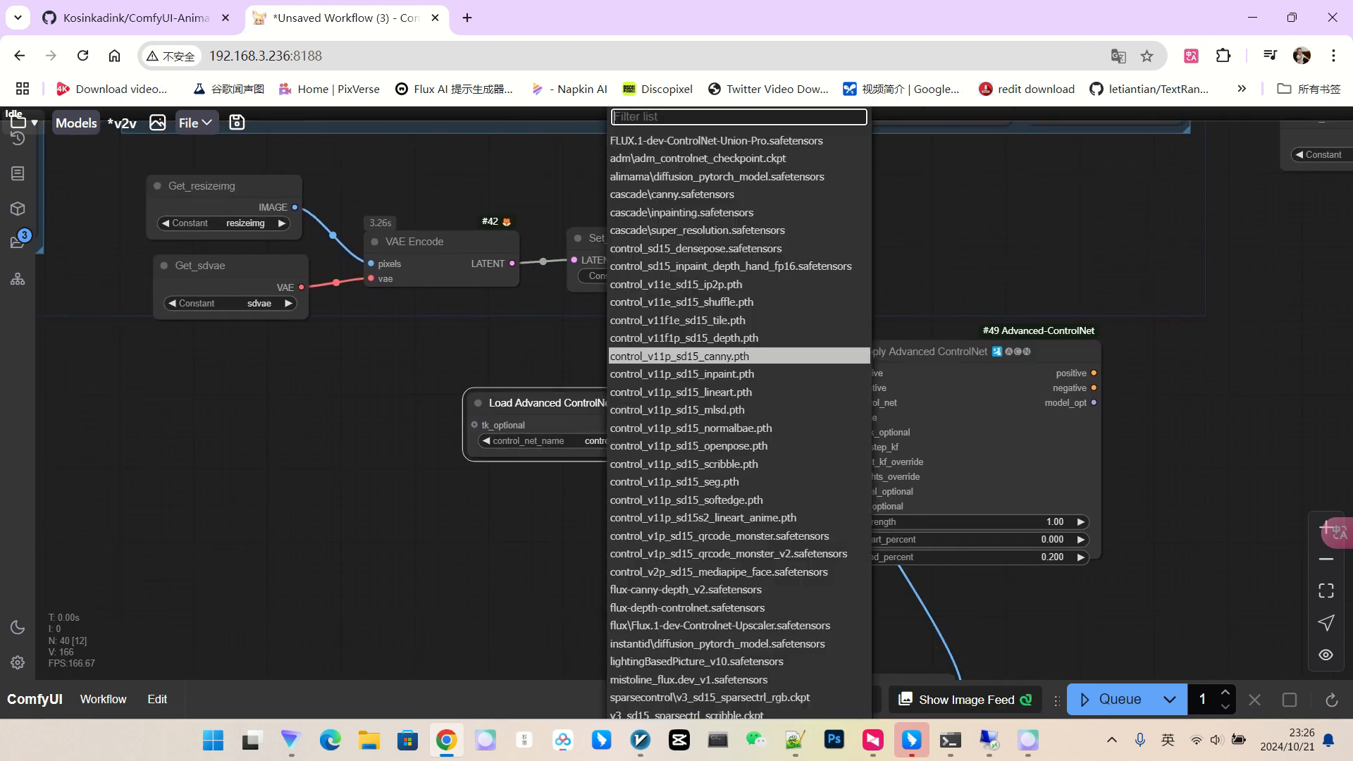
click(712, 321)
scroll(796, 435, up, 4)
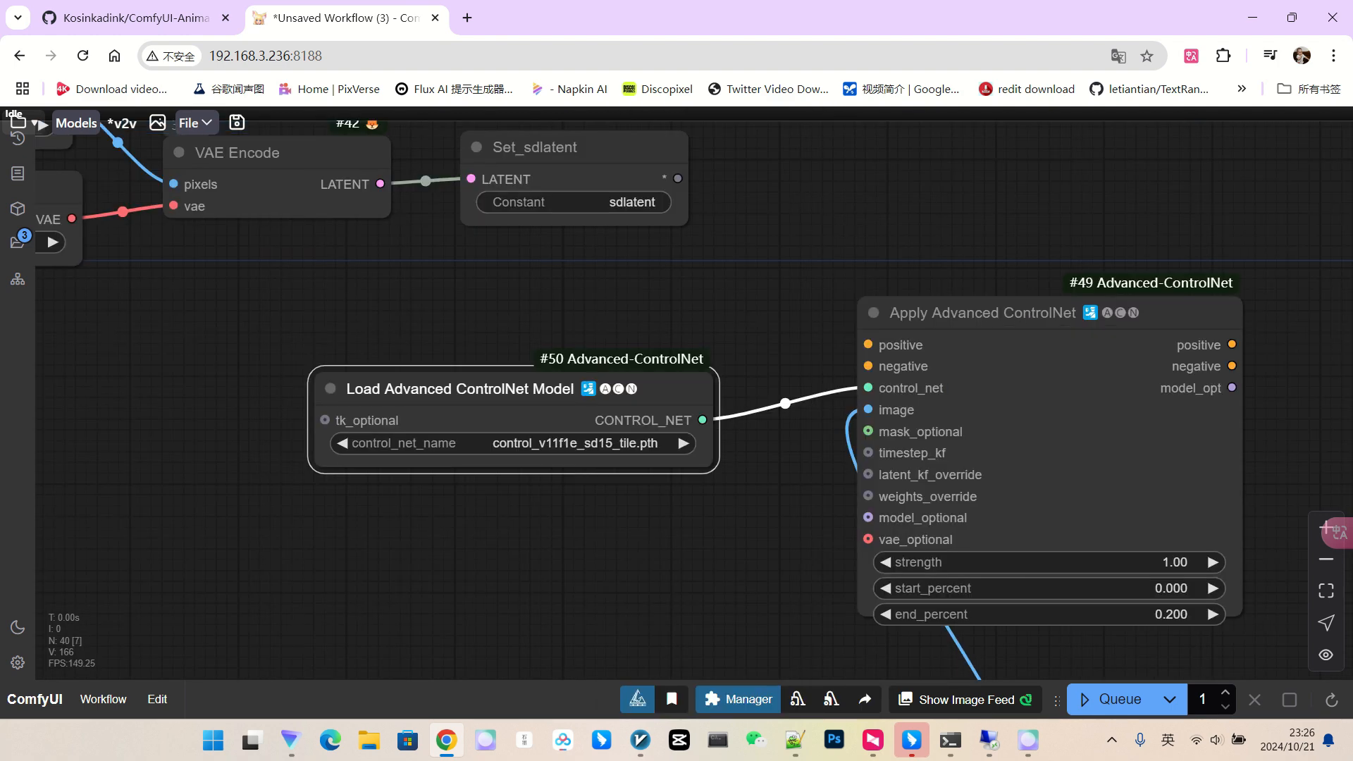
scroll(964, 477, down, 6)
drag(1088, 592, 1093, 499)
scroll(1094, 499, up, 3)
click(1080, 448)
text(1)
key(Return)
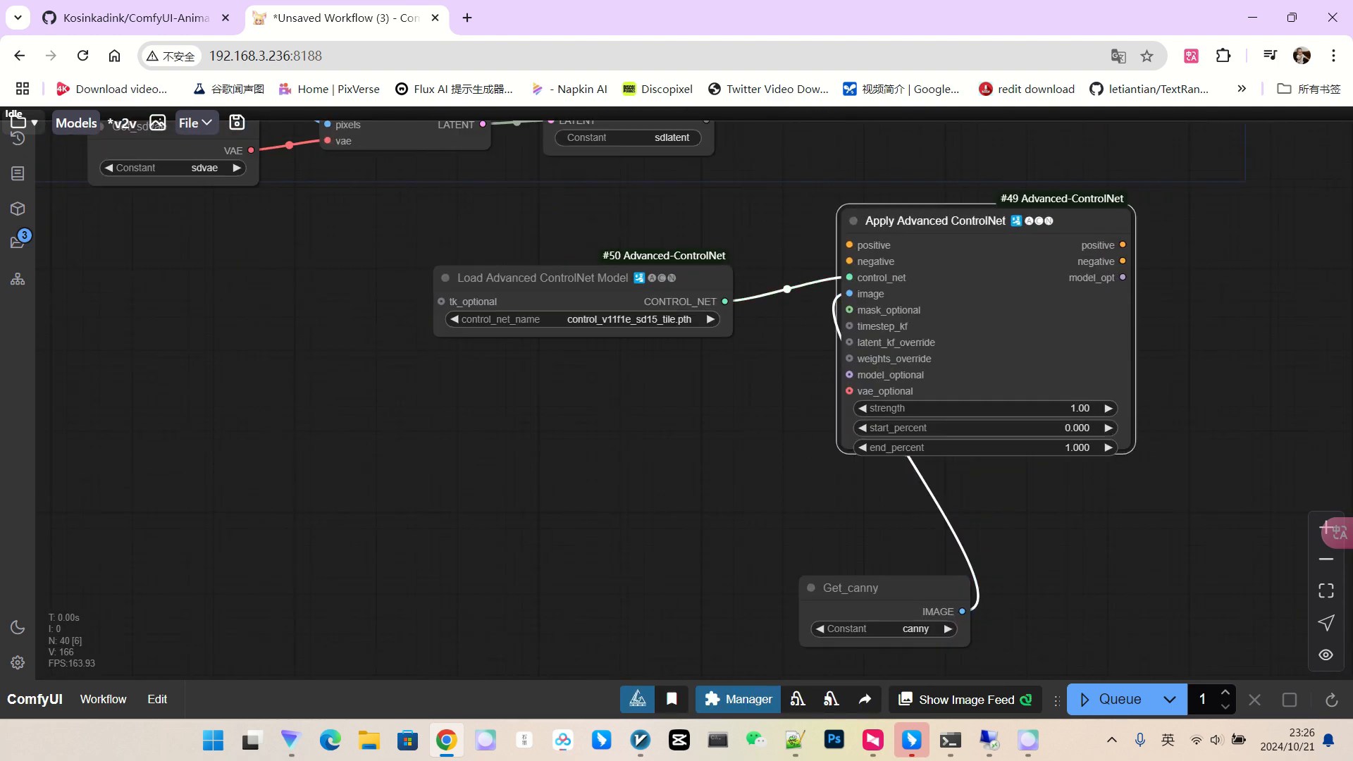
drag(856, 590, 532, 507)
scroll(881, 369, down, 5)
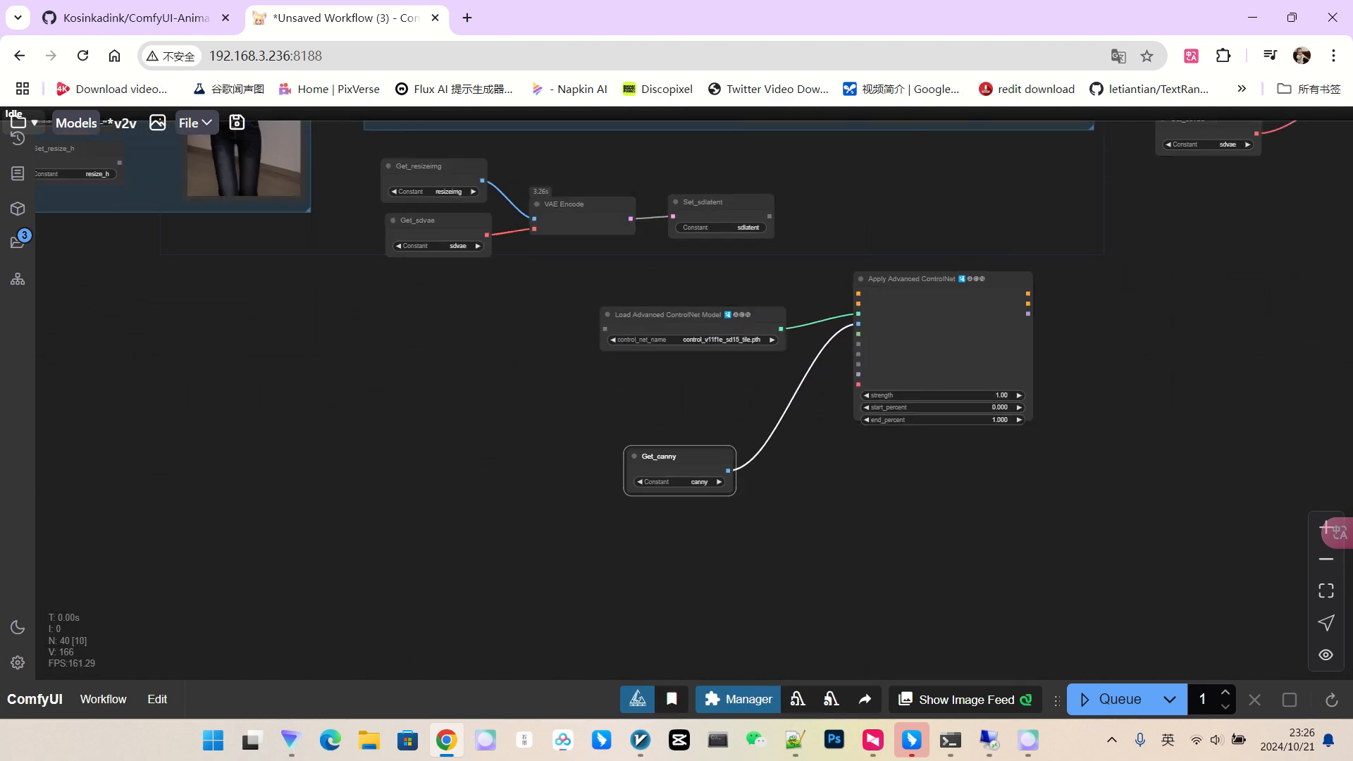
drag(350, 171, 514, 348)
scroll(575, 350, down, 1)
key(ctrl+v)
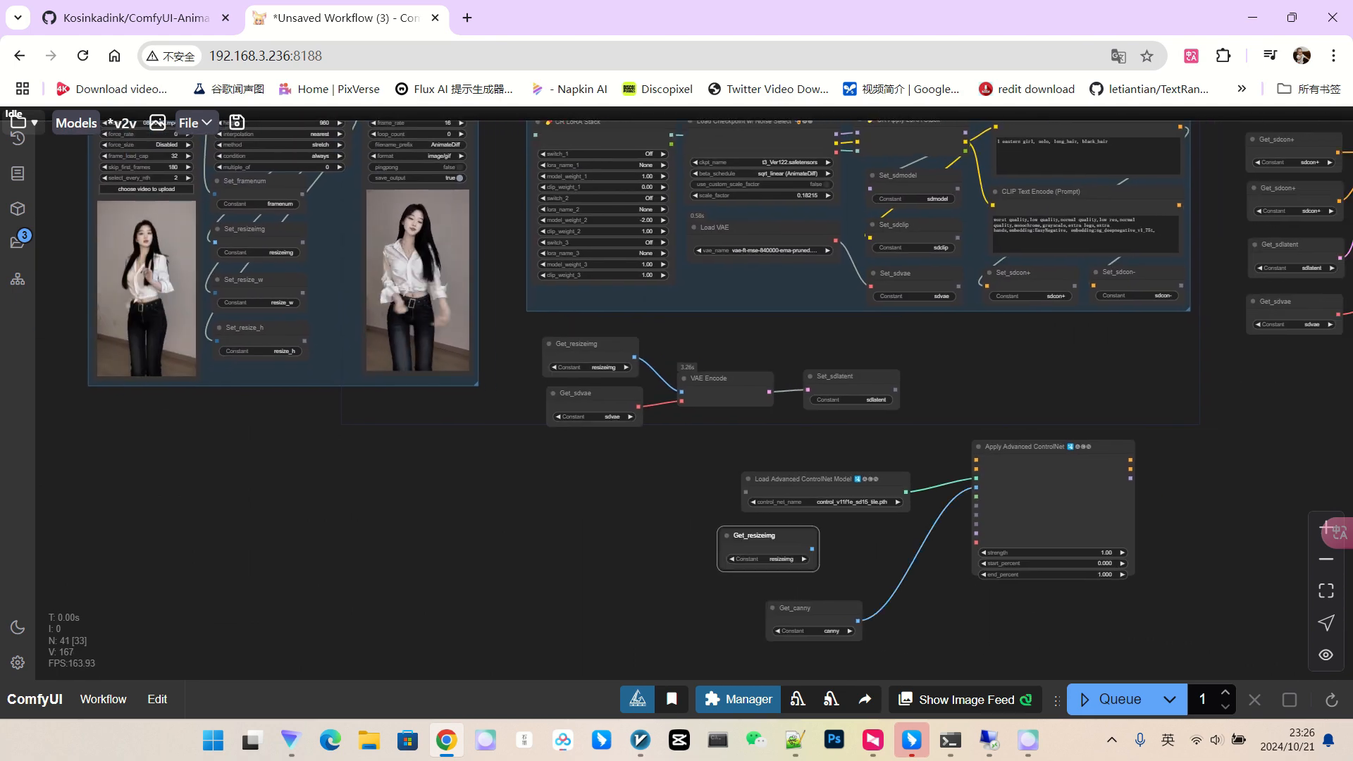
drag(815, 550, 976, 488)
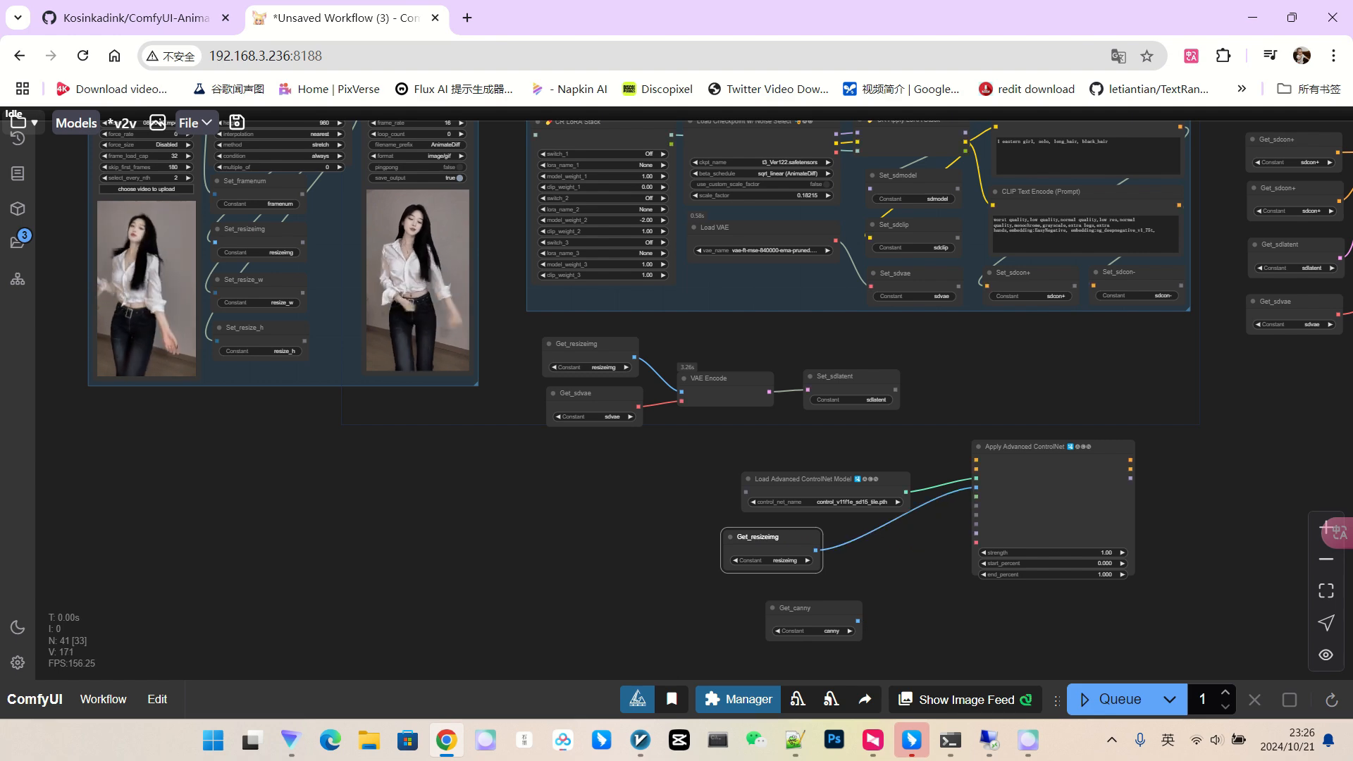
drag(916, 563, 913, 526)
click(809, 572)
key(Delete)
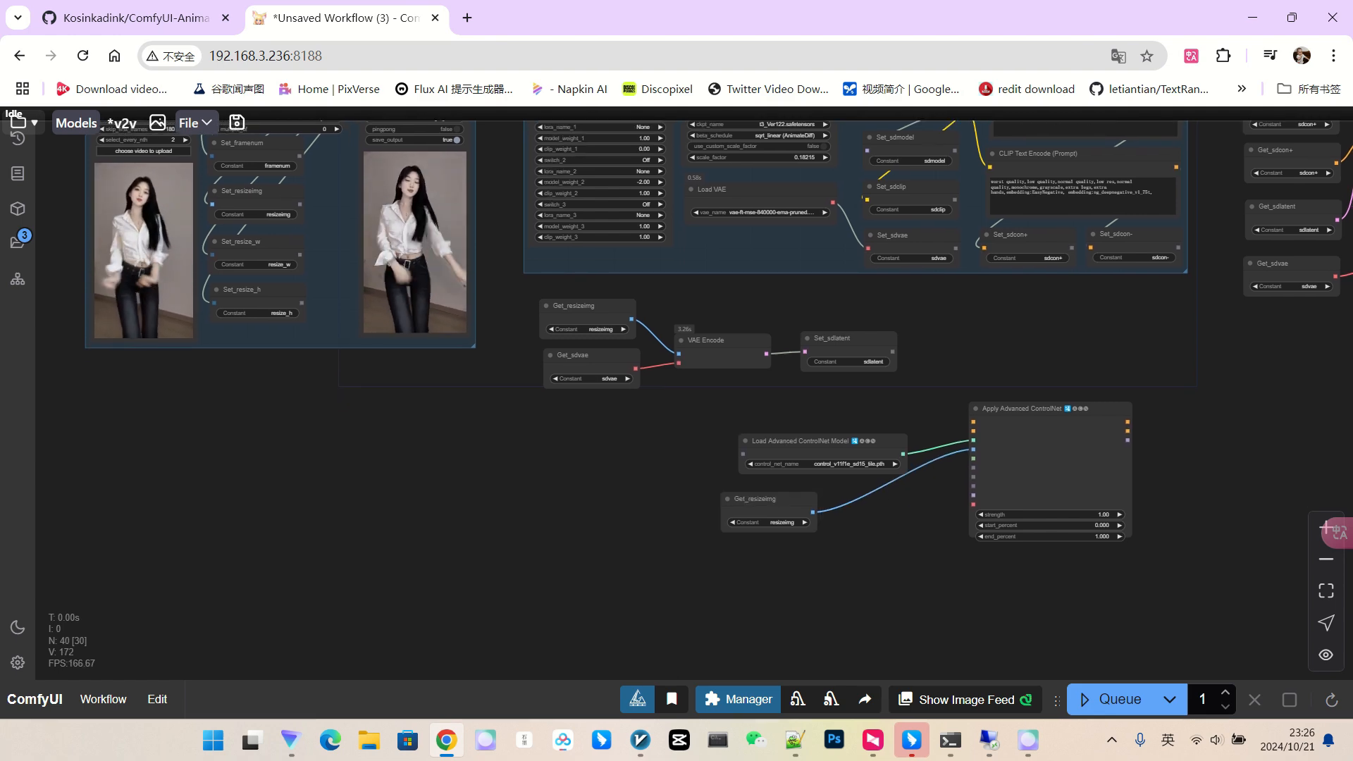
scroll(840, 448, up, 3)
drag(751, 516, 764, 573)
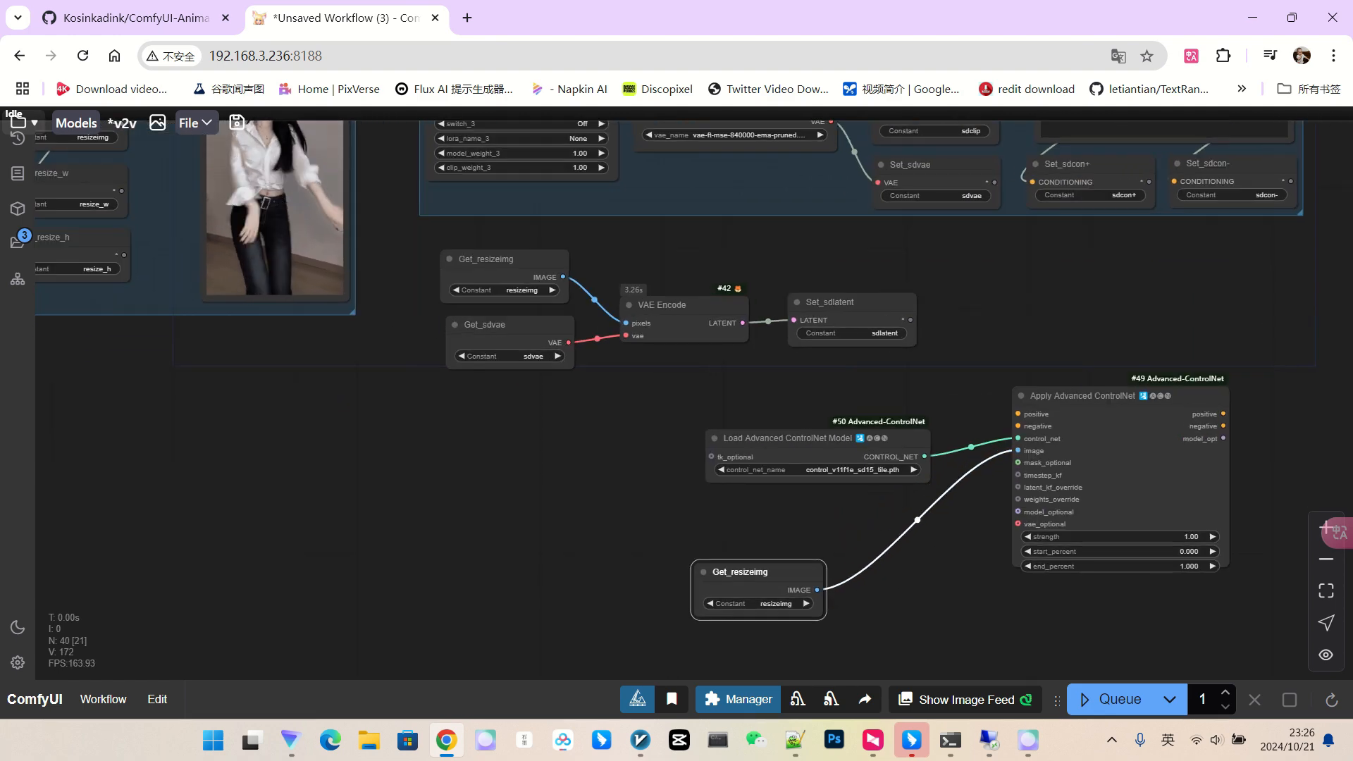
drag(782, 440, 752, 486)
drag(873, 416, 634, 597)
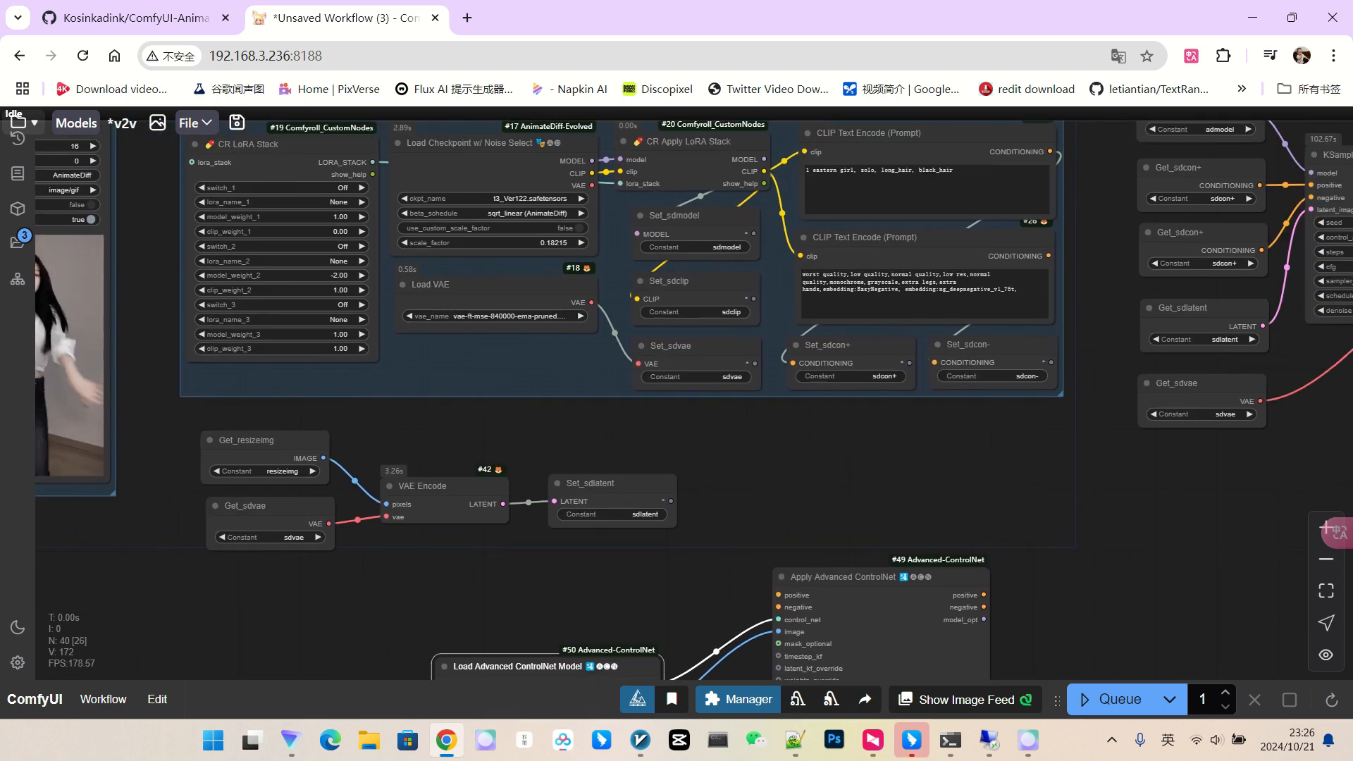
drag(1184, 167, 510, 571)
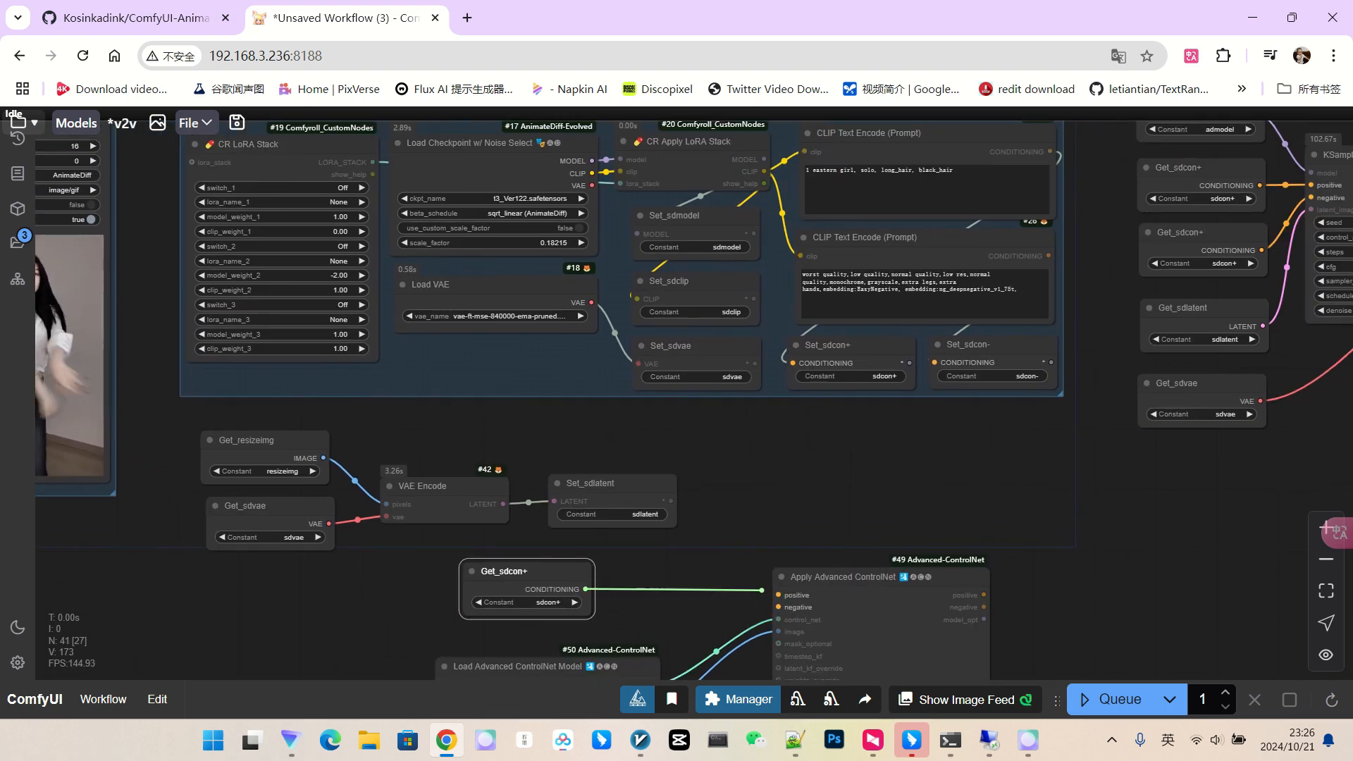
scroll(1269, 268, up, 4)
click(1201, 264)
click(1188, 420)
scroll(1212, 363, down, 4)
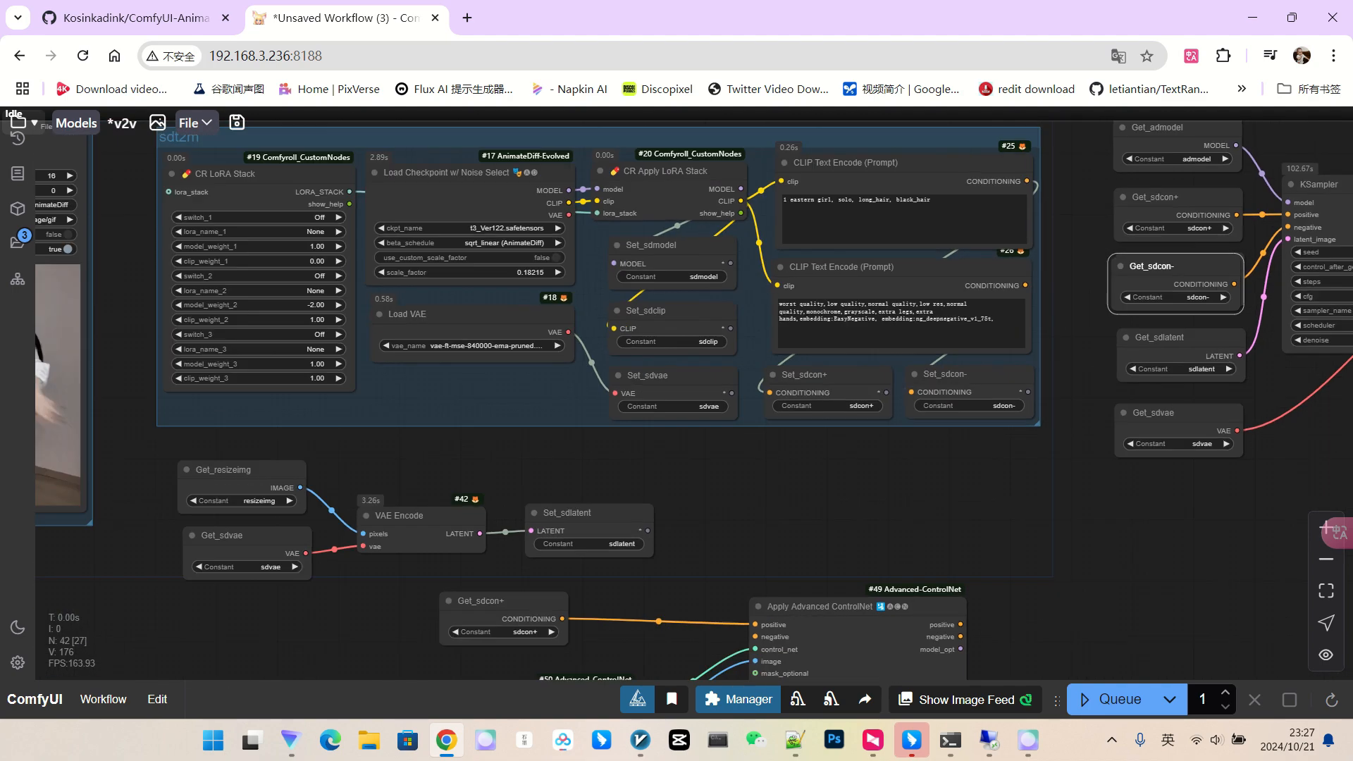
drag(1178, 269, 317, 629)
drag(401, 606, 453, 475)
scroll(451, 515, up, 4)
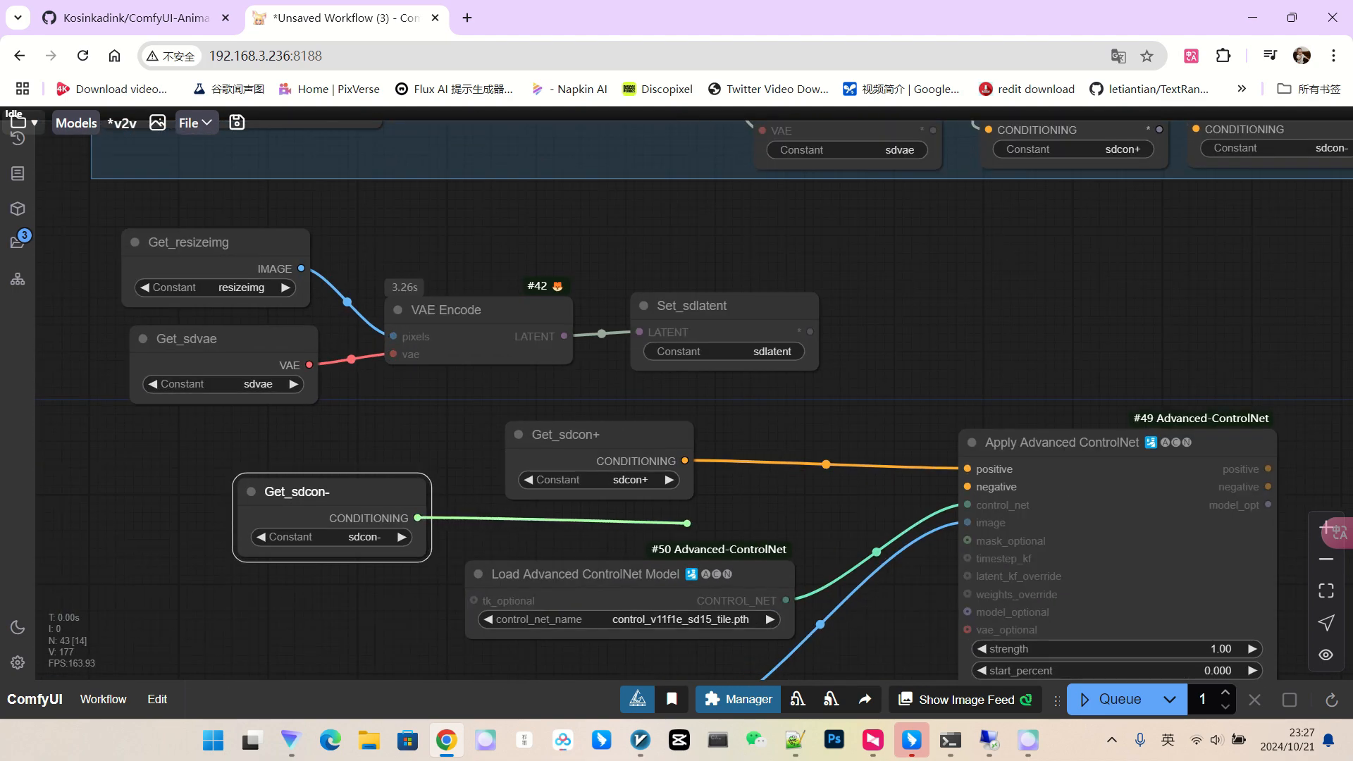
drag(564, 434, 561, 391)
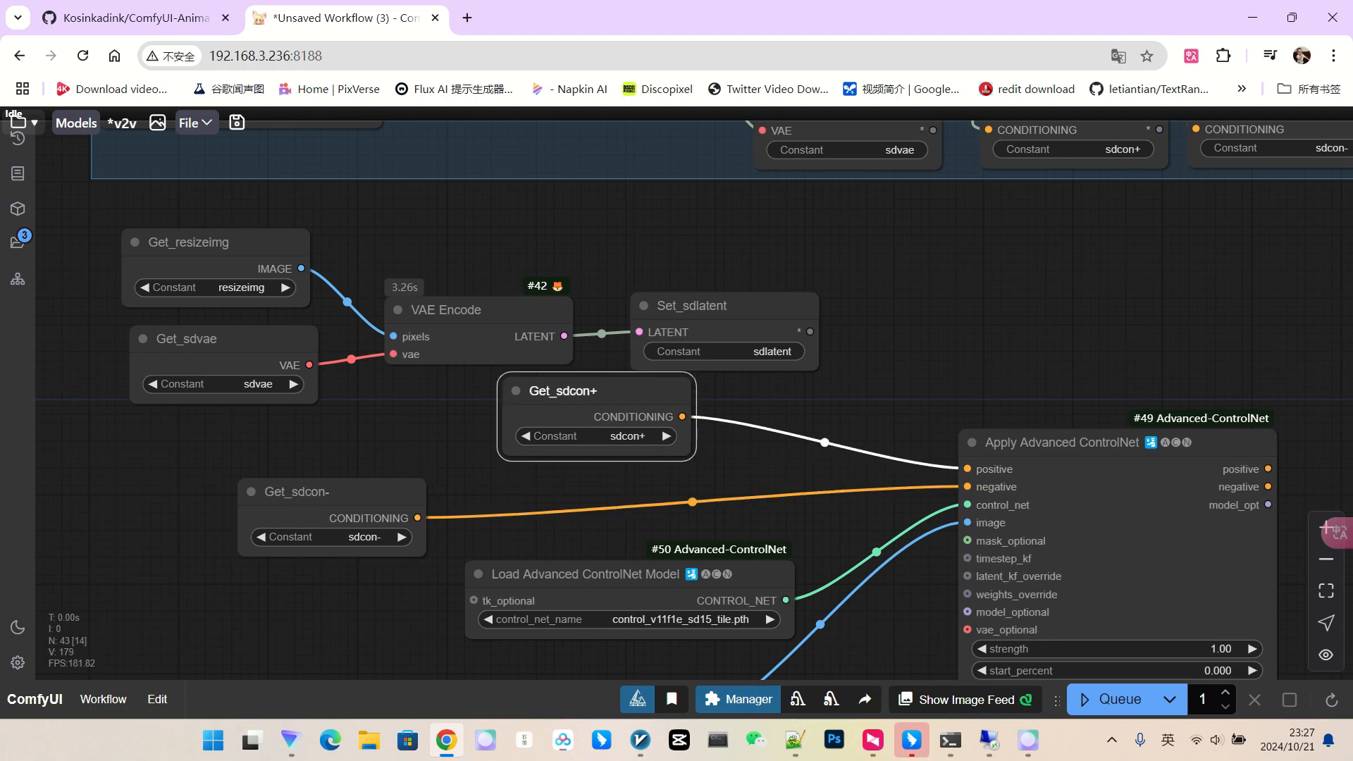
drag(296, 492, 563, 479)
drag(1288, 487, 733, 456)
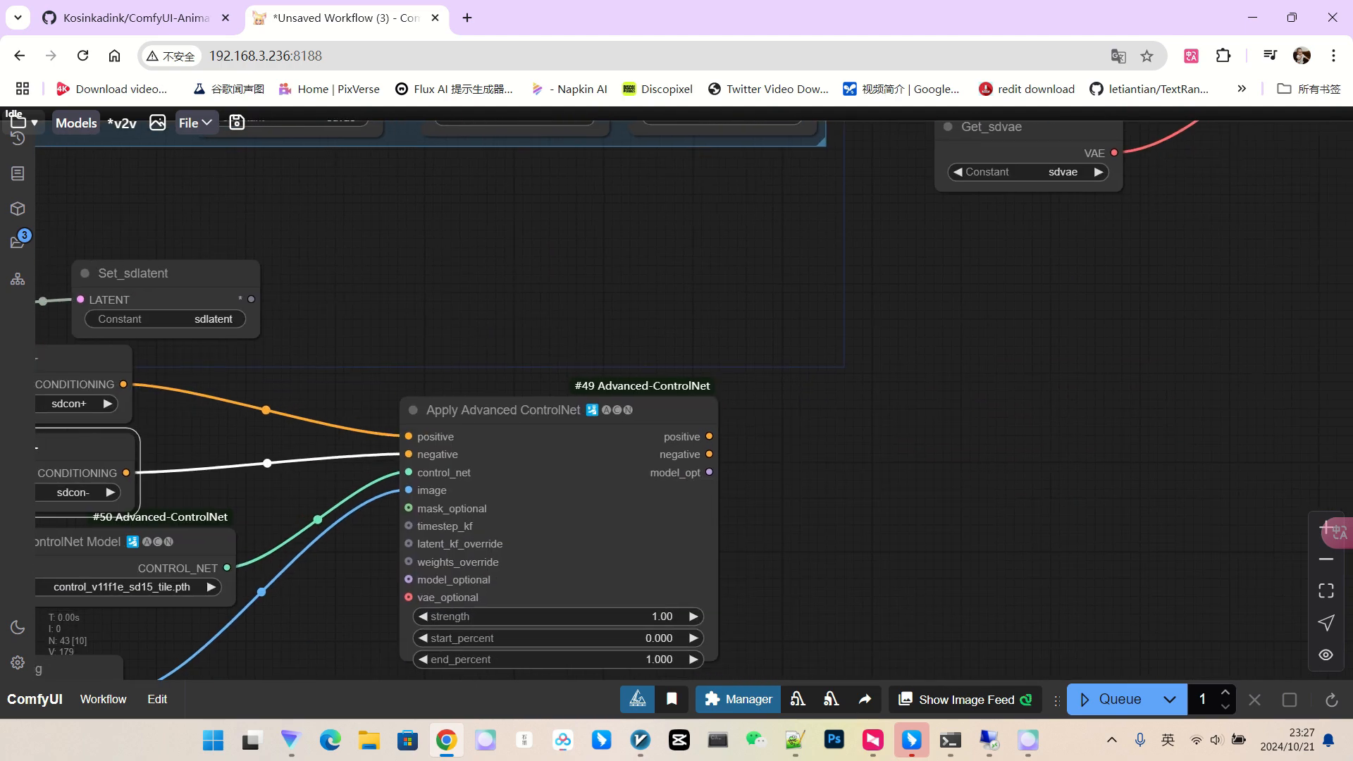
scroll(719, 463, up, 2)
scroll(761, 471, down, 1)
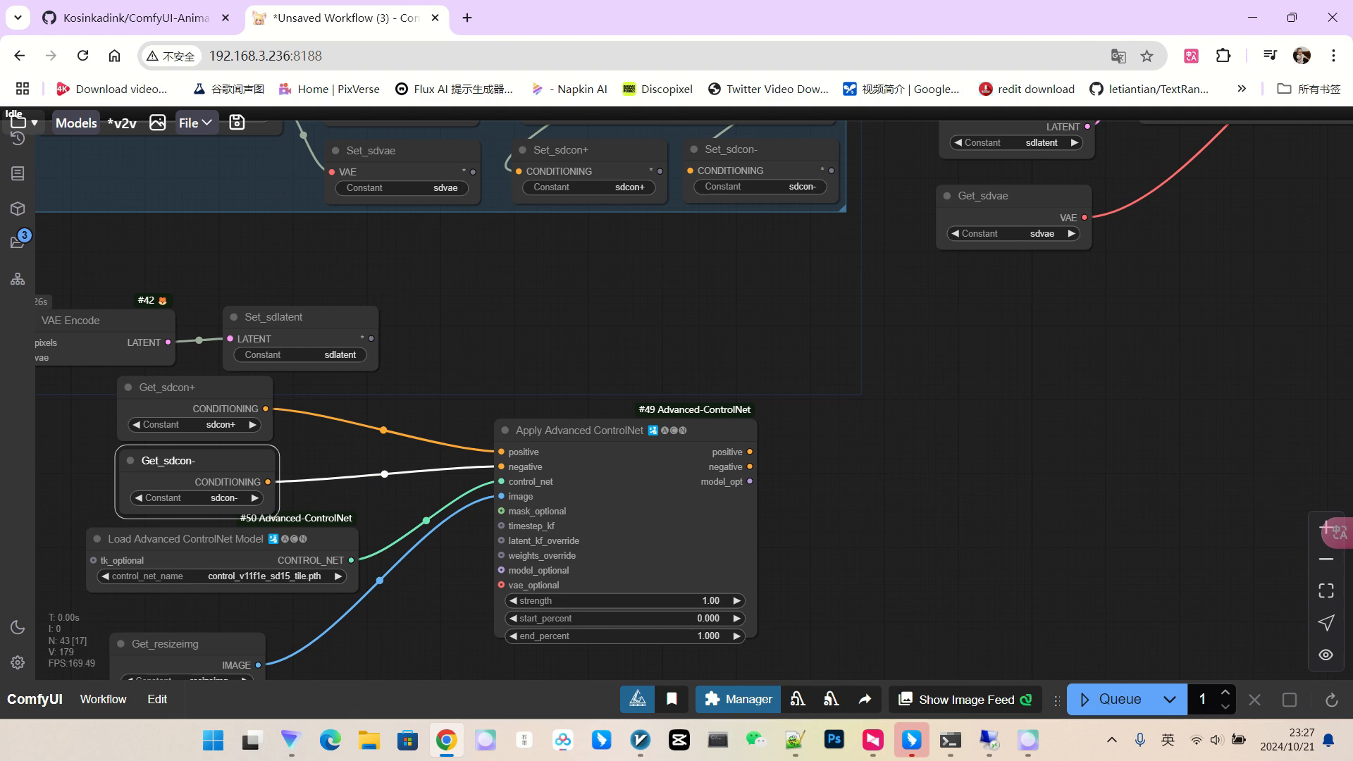
scroll(999, 452, down, 1)
drag(775, 176, 902, 422)
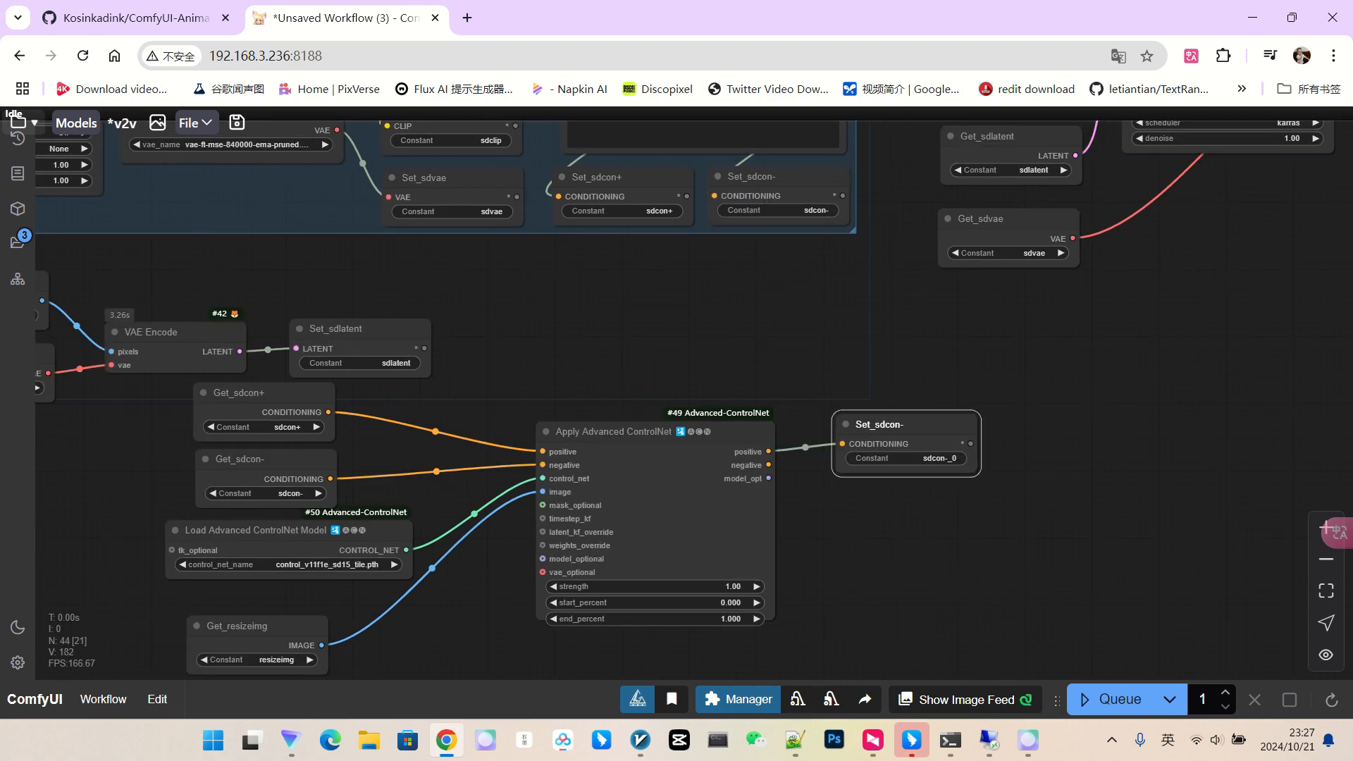
Rename the new Set node's constant to cn_con+.
click(915, 458)
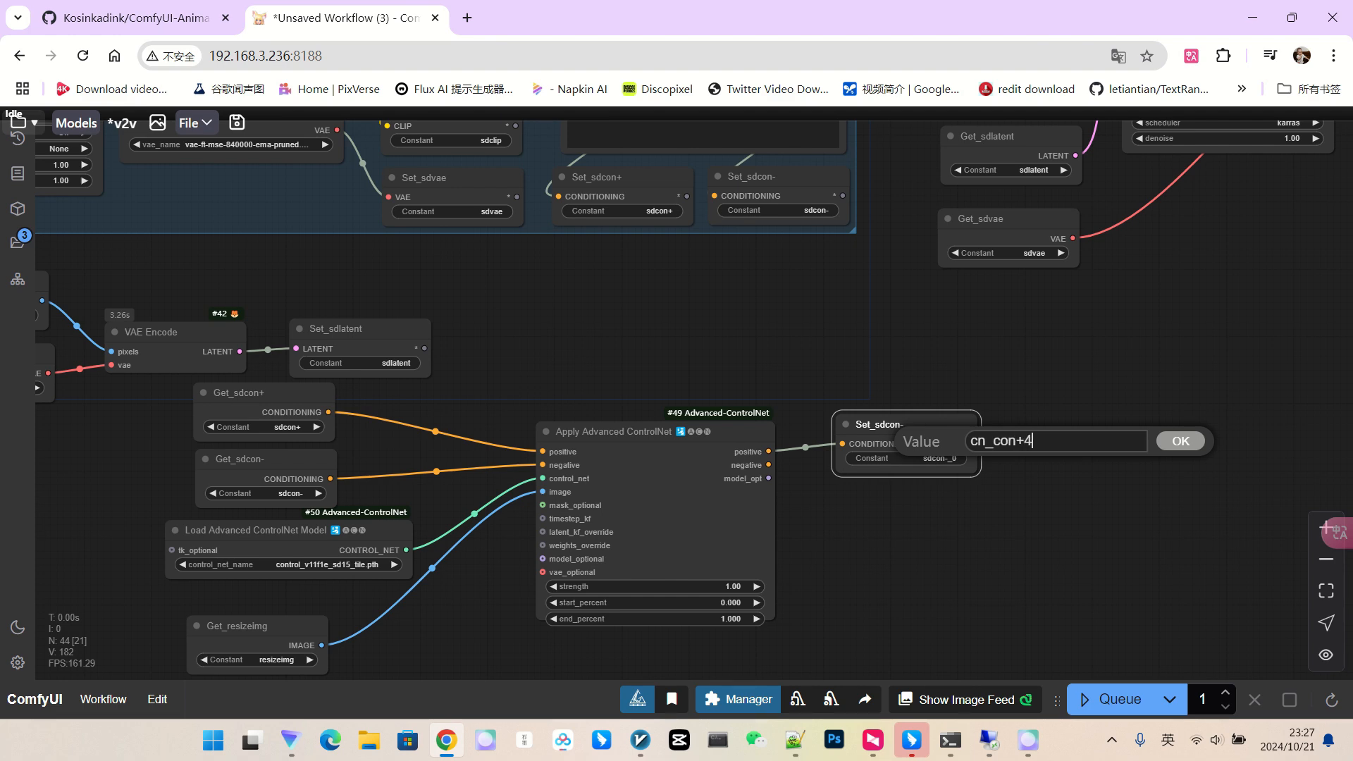
text(cn_con+4)
key(BackSpace)
key(Return)
Clone the Set_cn_con+ node and rename the copy's constant to cn_con-.
drag(909, 426, 908, 493)
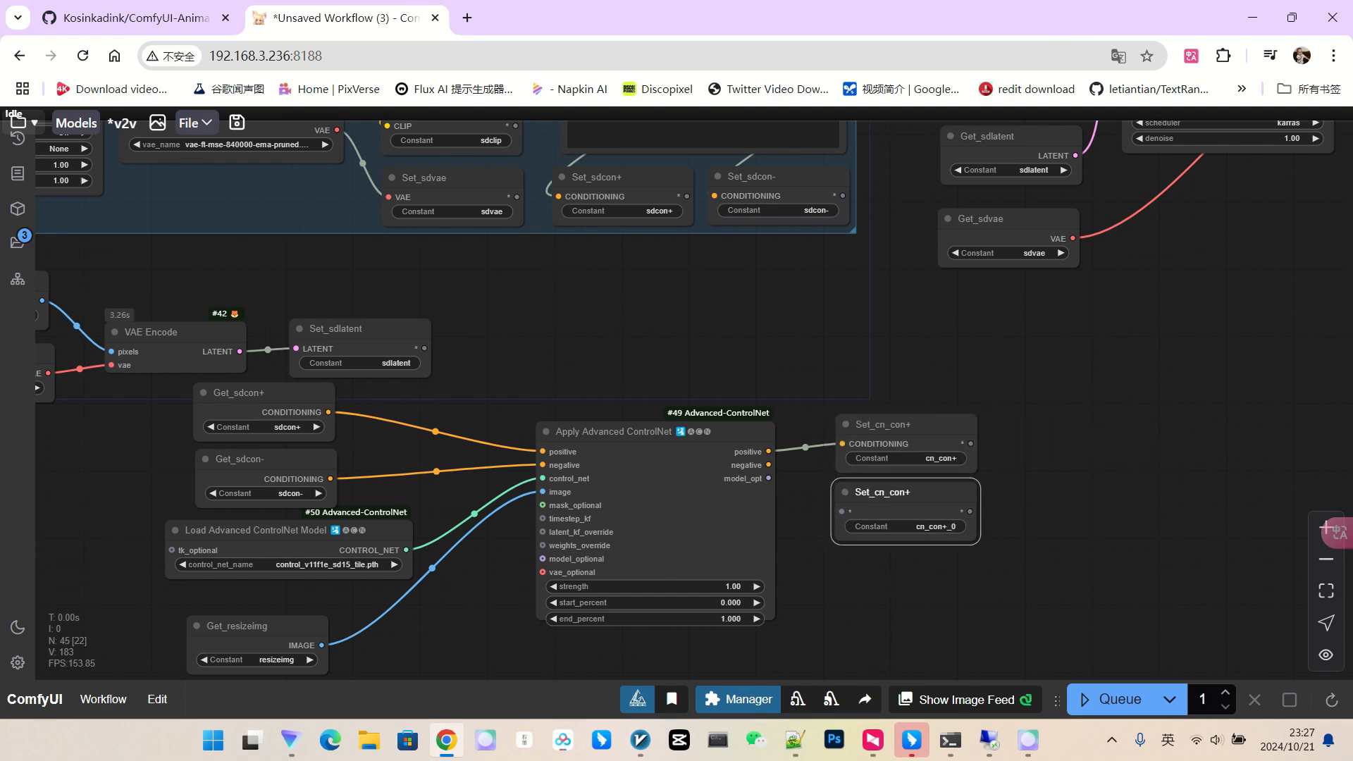
scroll(976, 536, up, 2)
click(920, 526)
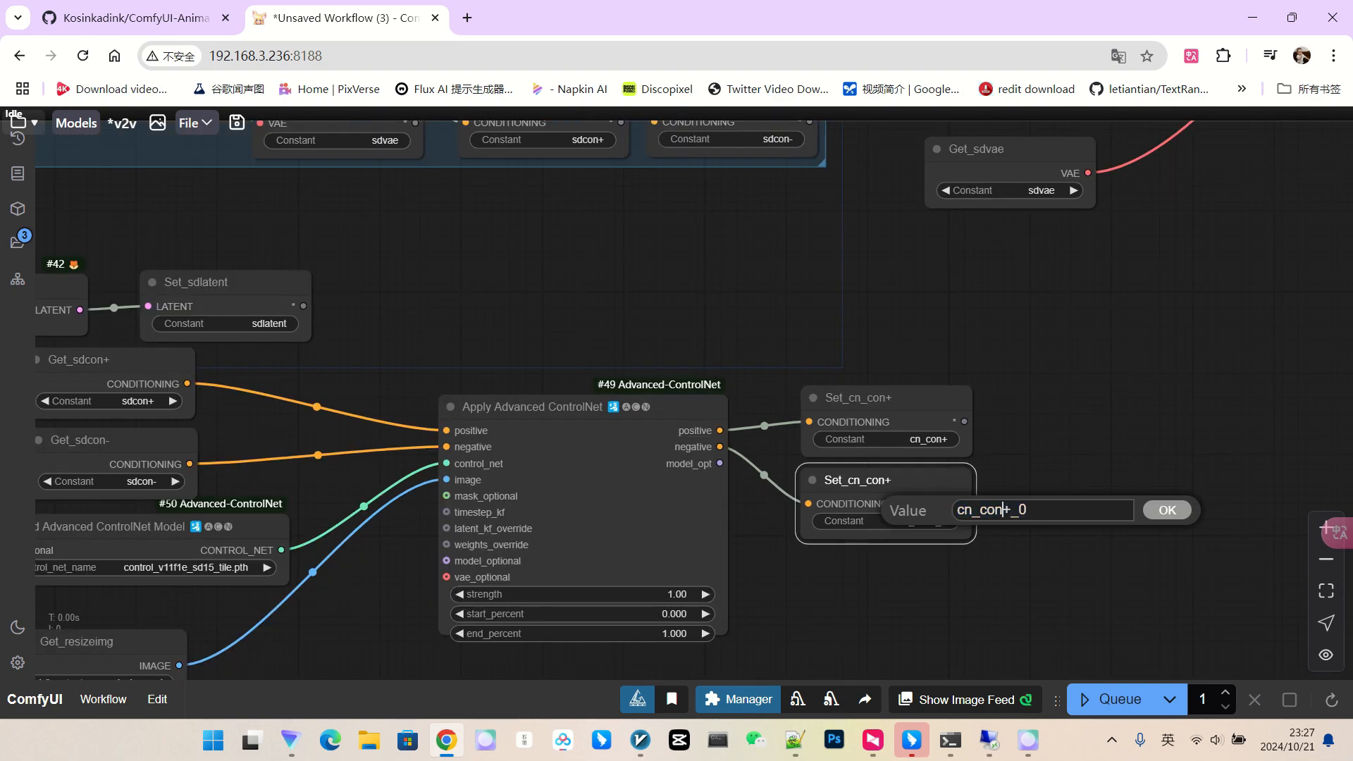
drag(1003, 510, 1071, 514)
text(-)
key(Return)
scroll(1115, 526, down, 5)
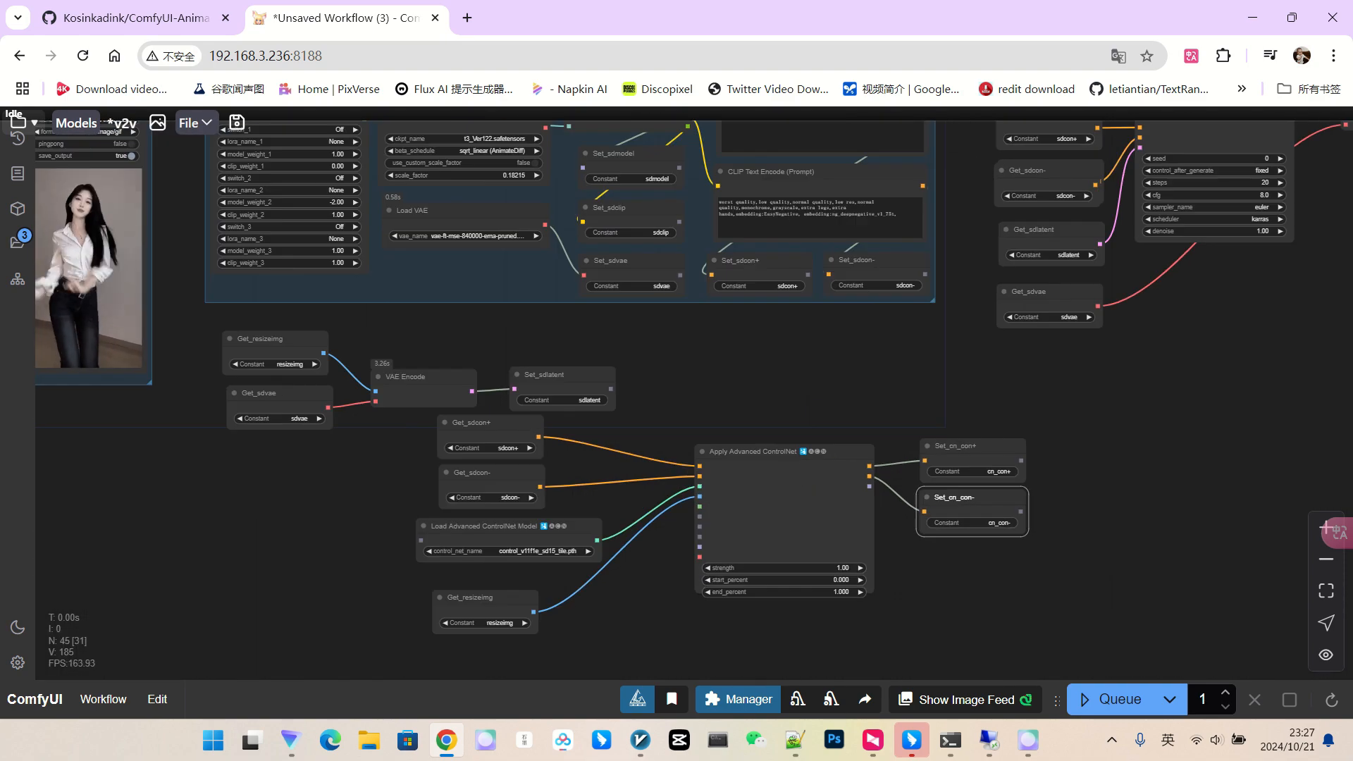
Point the KSampler's positive and negative Get nodes to cn_con+ and cn_con-.
drag(1117, 430, 774, 539)
scroll(772, 234, up, 6)
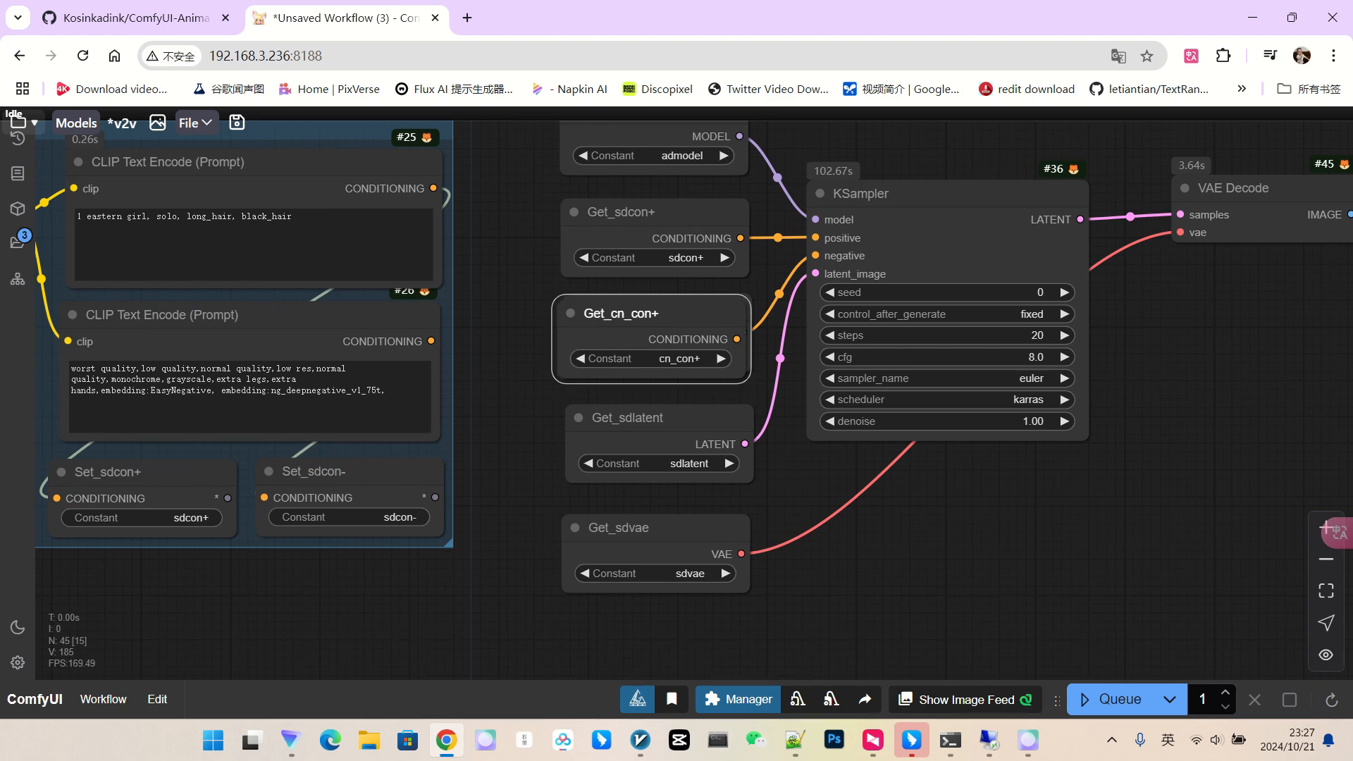
click(695, 258)
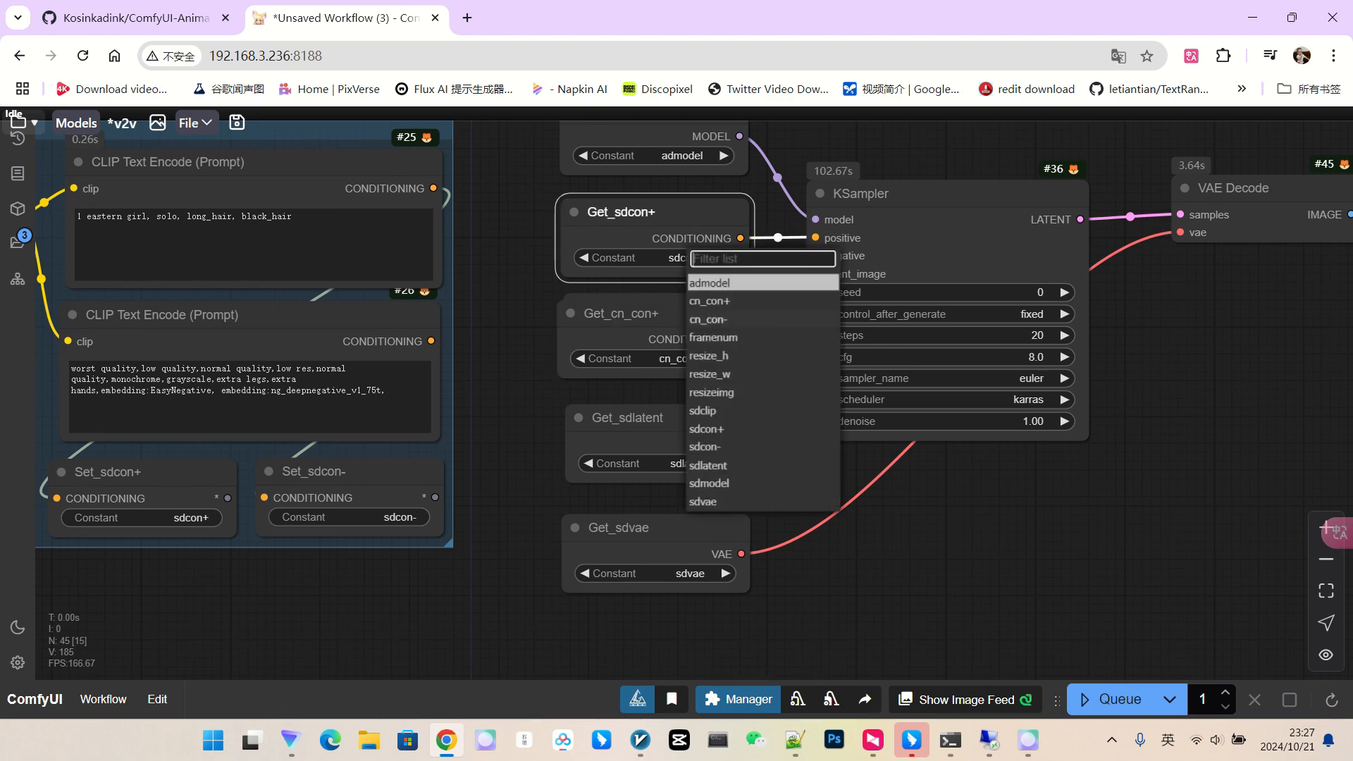
click(711, 302)
click(702, 362)
click(713, 424)
scroll(621, 384, down, 9)
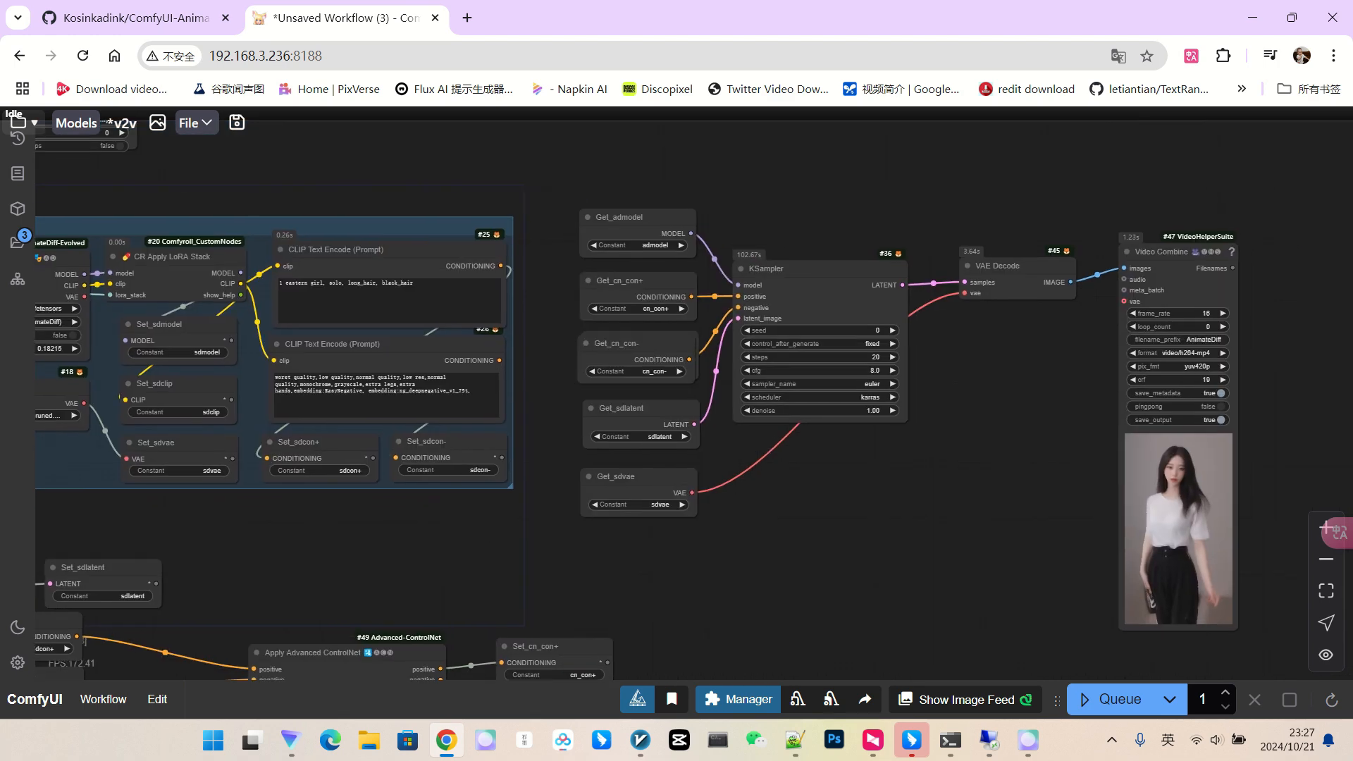
drag(948, 518, 994, 393)
scroll(925, 416, down, 3)
Queue the render and look over the ControlNet nodes while it runs.
click(1113, 699)
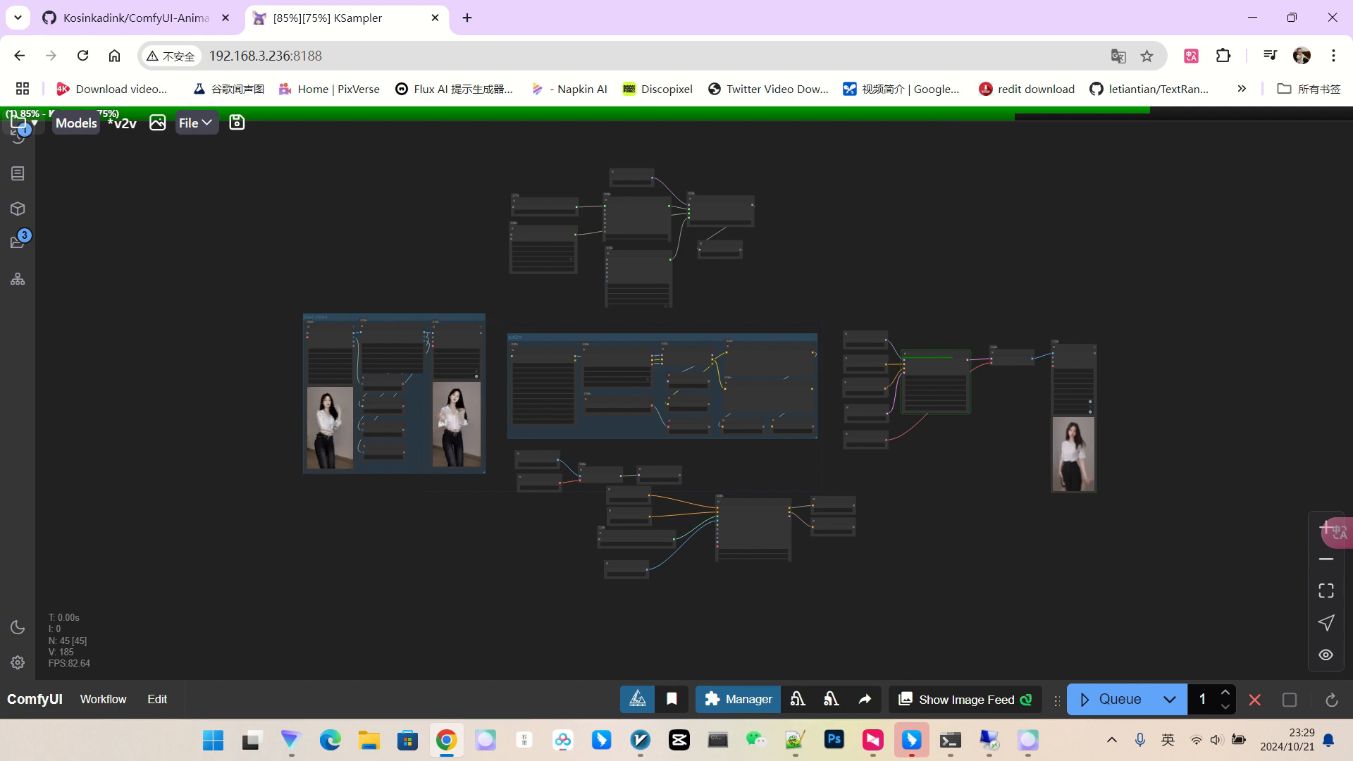
scroll(1019, 473, up, 4)
scroll(979, 437, up, 3)
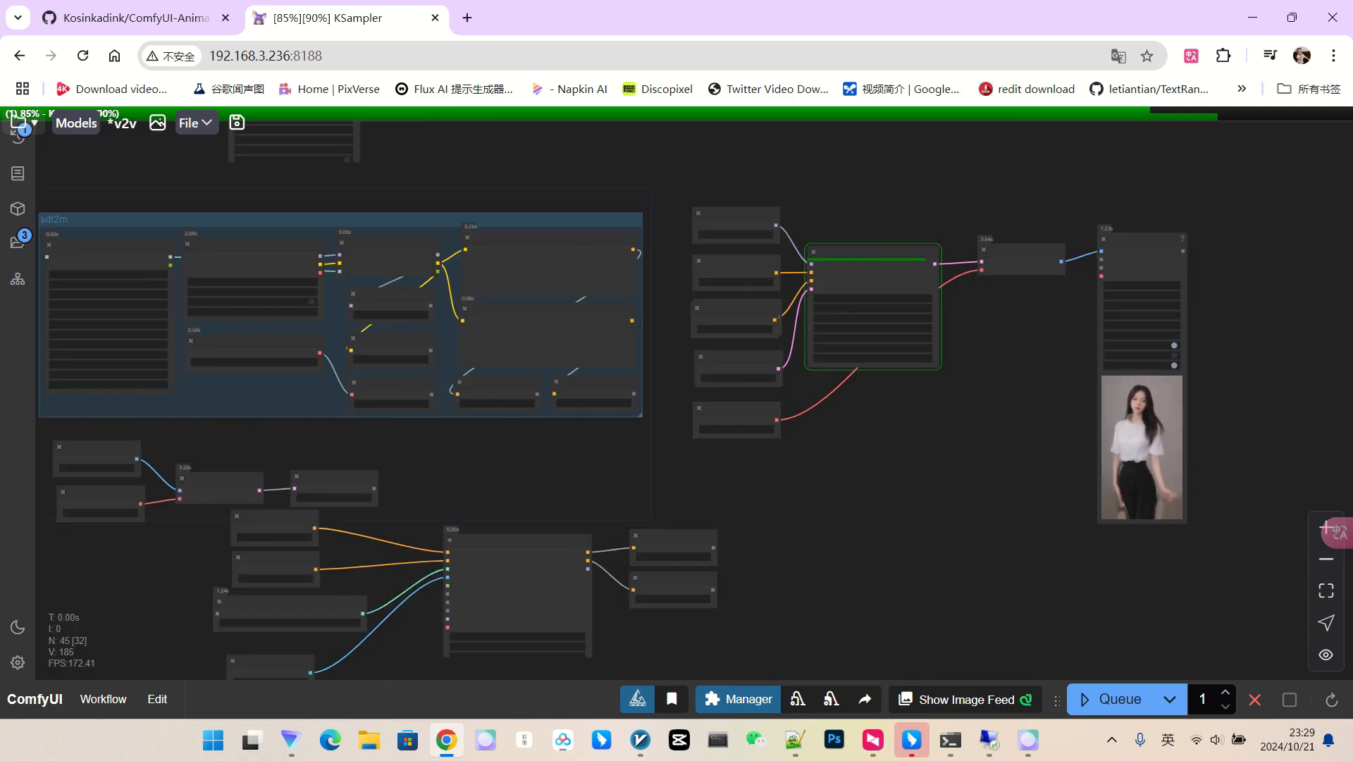
scroll(979, 438, down, 2)
scroll(1232, 455, up, 10)
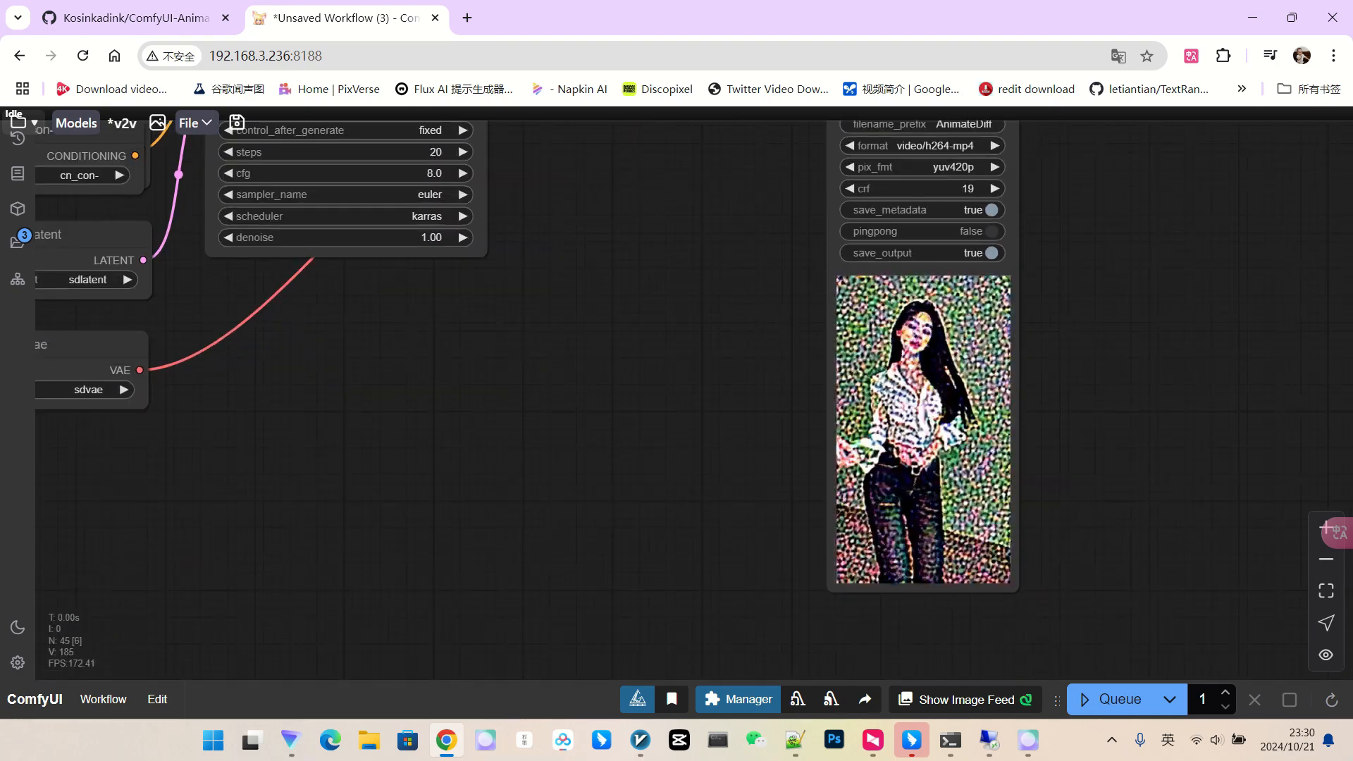
scroll(987, 361, down, 4)
drag(768, 394, 893, 386)
scroll(897, 434, down, 2)
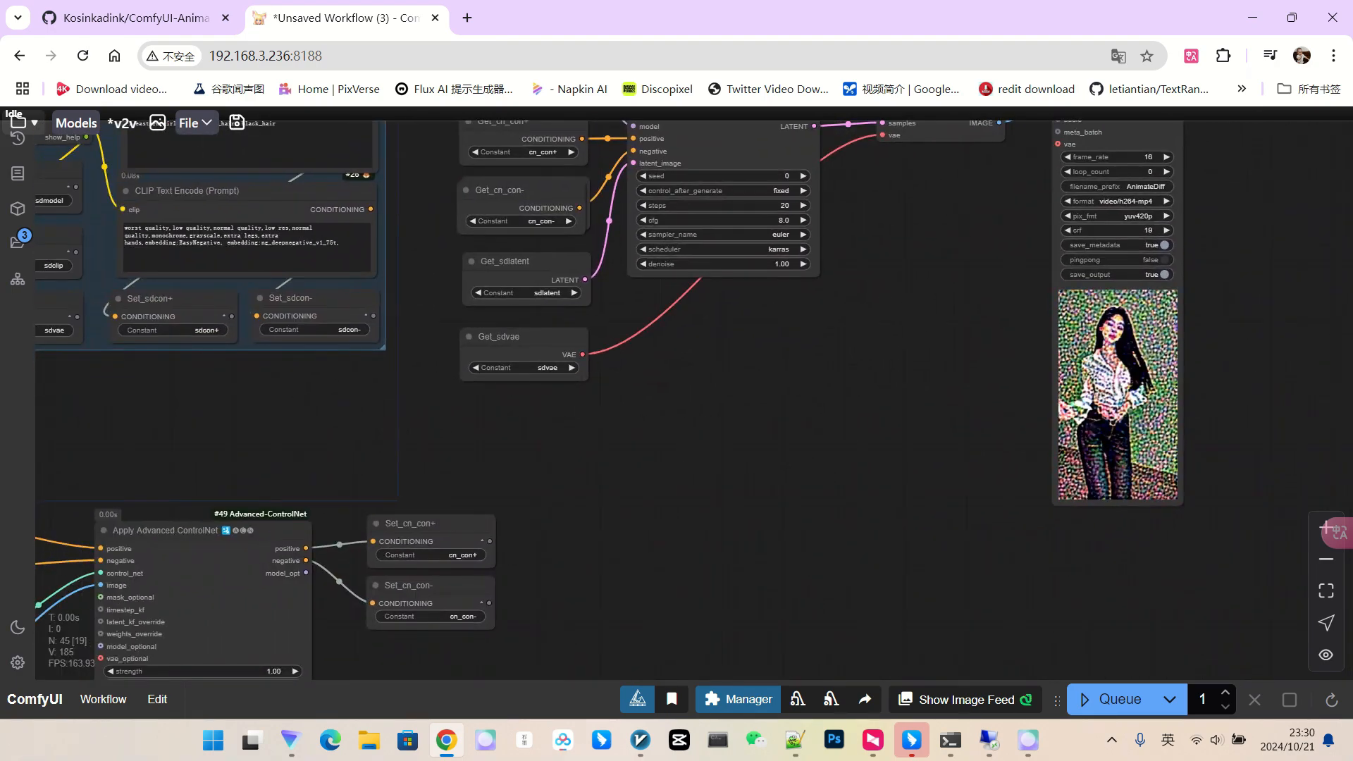
drag(108, 592, 520, 492)
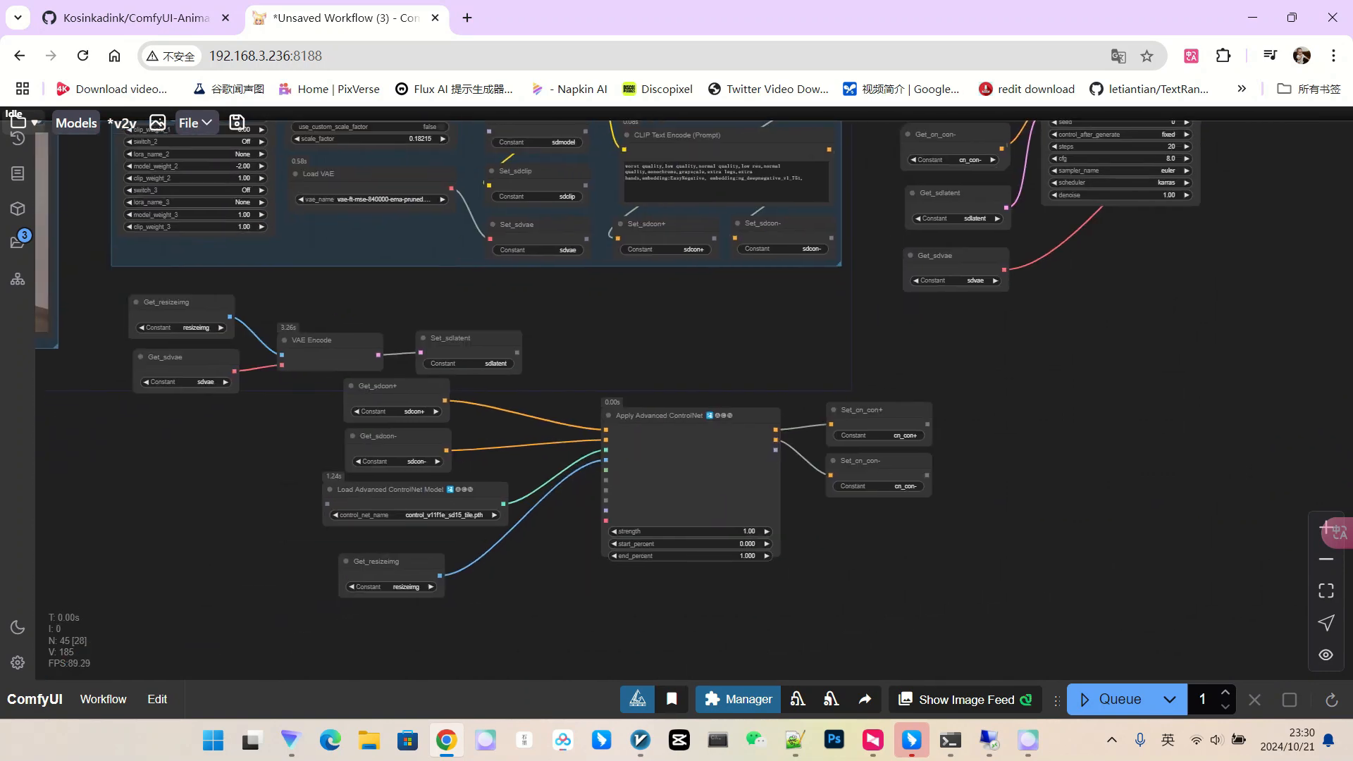
scroll(520, 492, up, 2)
click(408, 506)
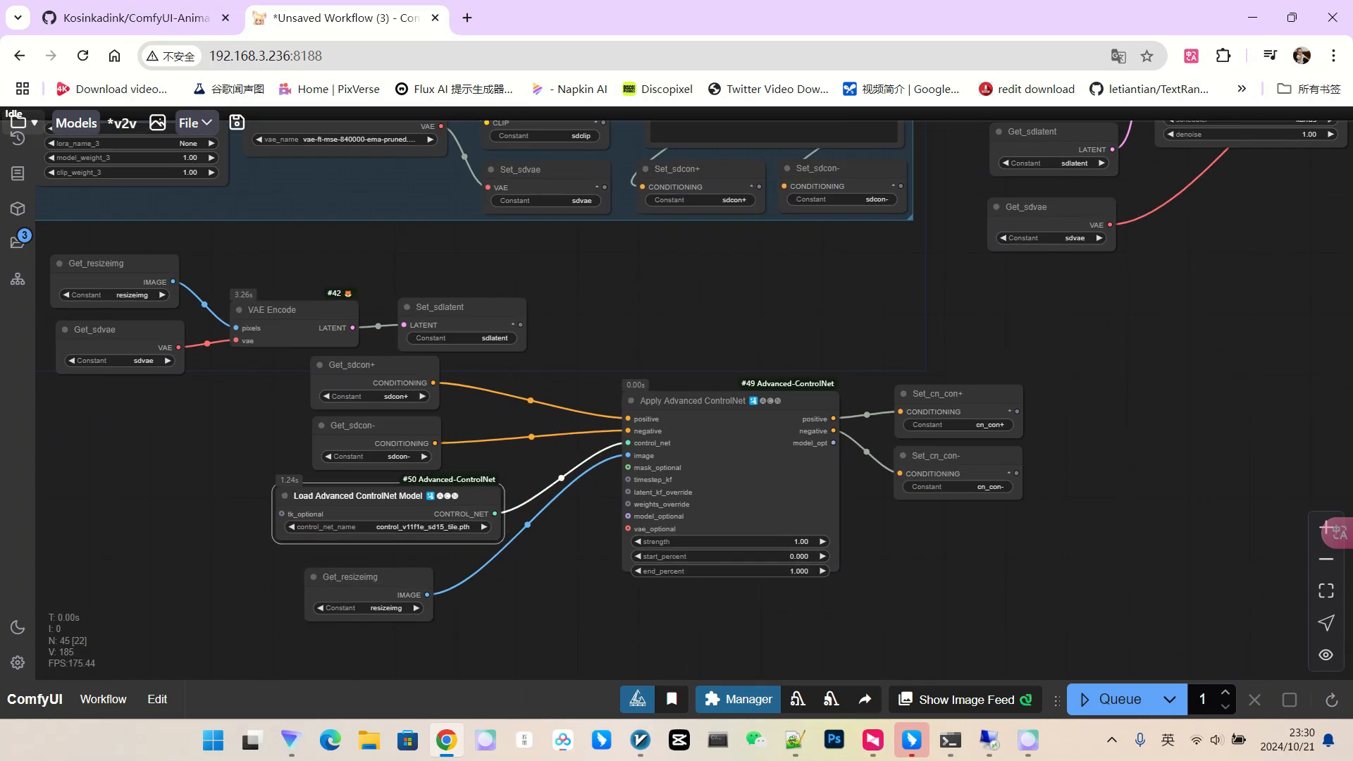
scroll(523, 496, up, 3)
mouse_move(523, 496)
mouse_down()
mouse_move(581, 434)
mouse_move(518, 478)
mouse_up()
scroll(518, 478, up, 2)
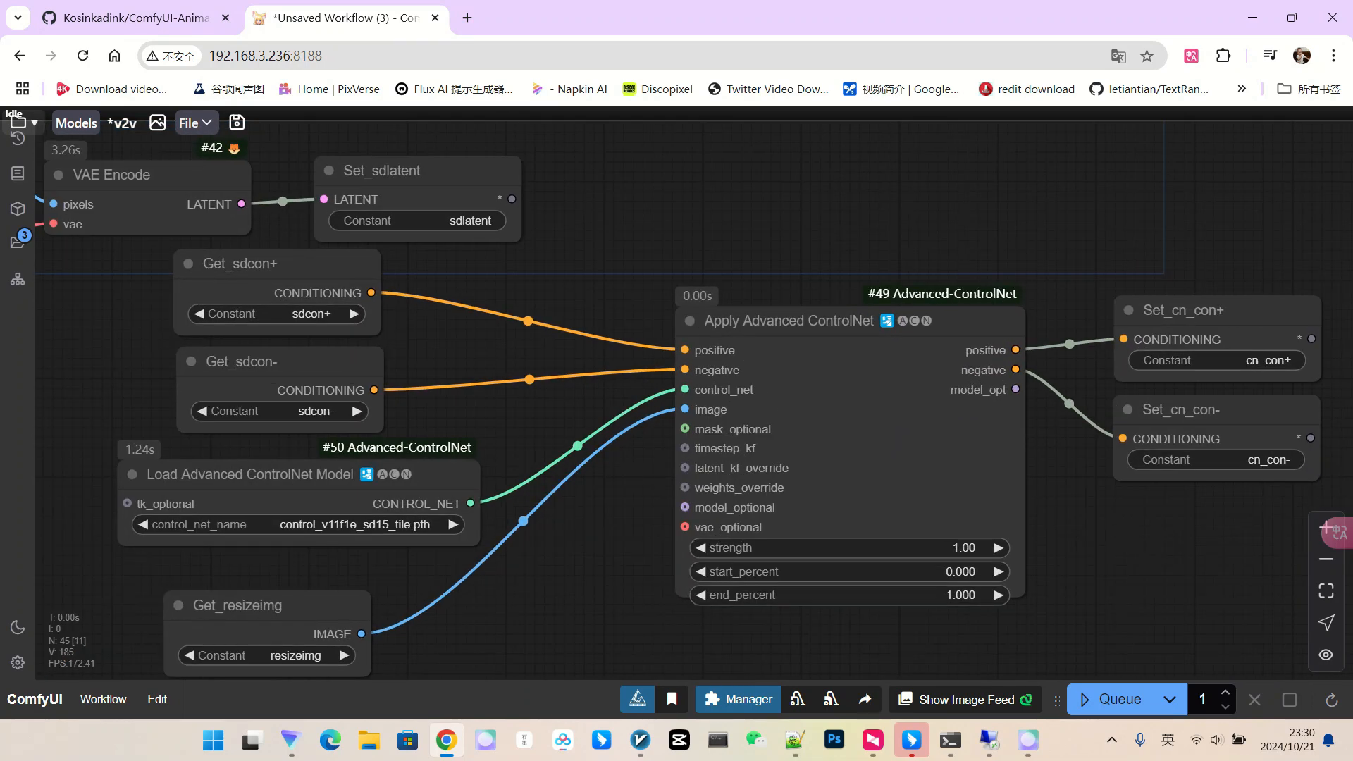
scroll(673, 527, down, 2)
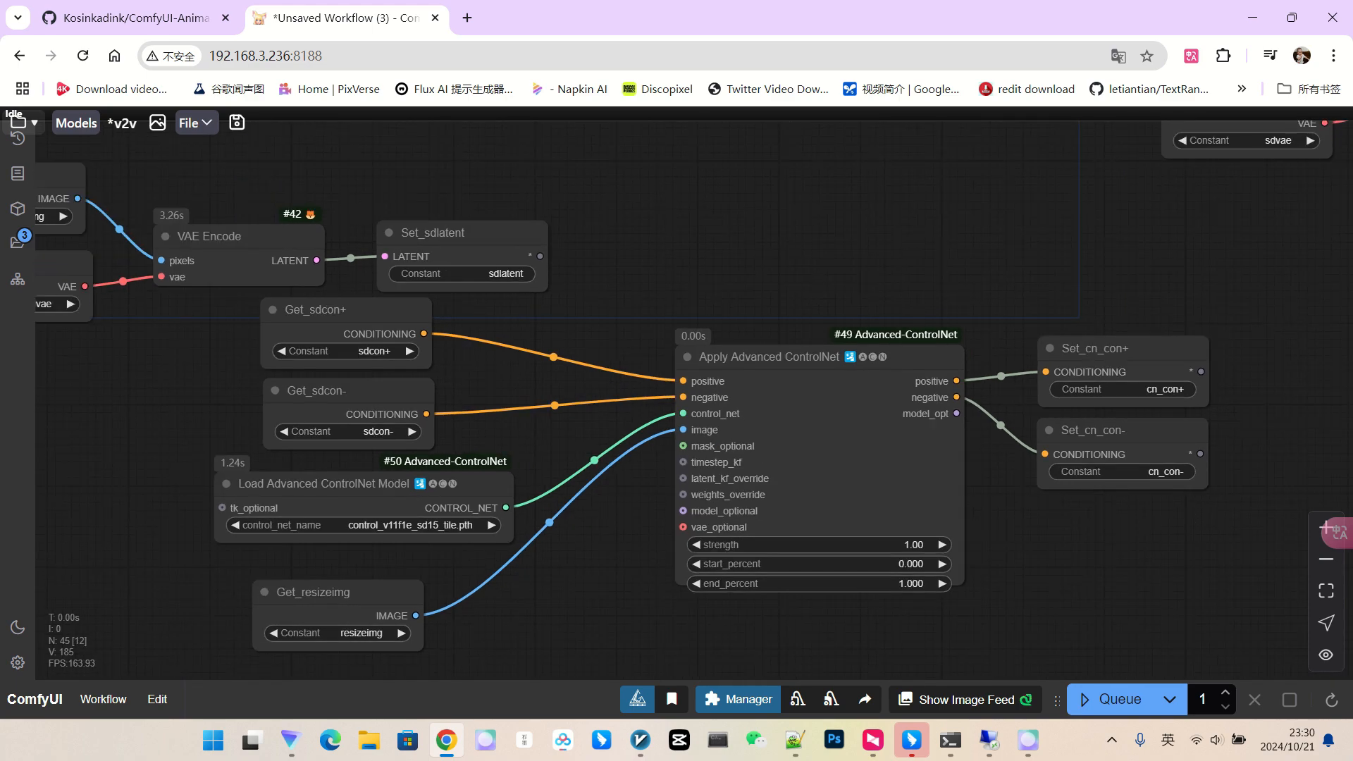
scroll(748, 513, down, 2)
Inspect the heavily speckled, noisy dance clip in the Video Combine preview.
drag(966, 525, 334, 637)
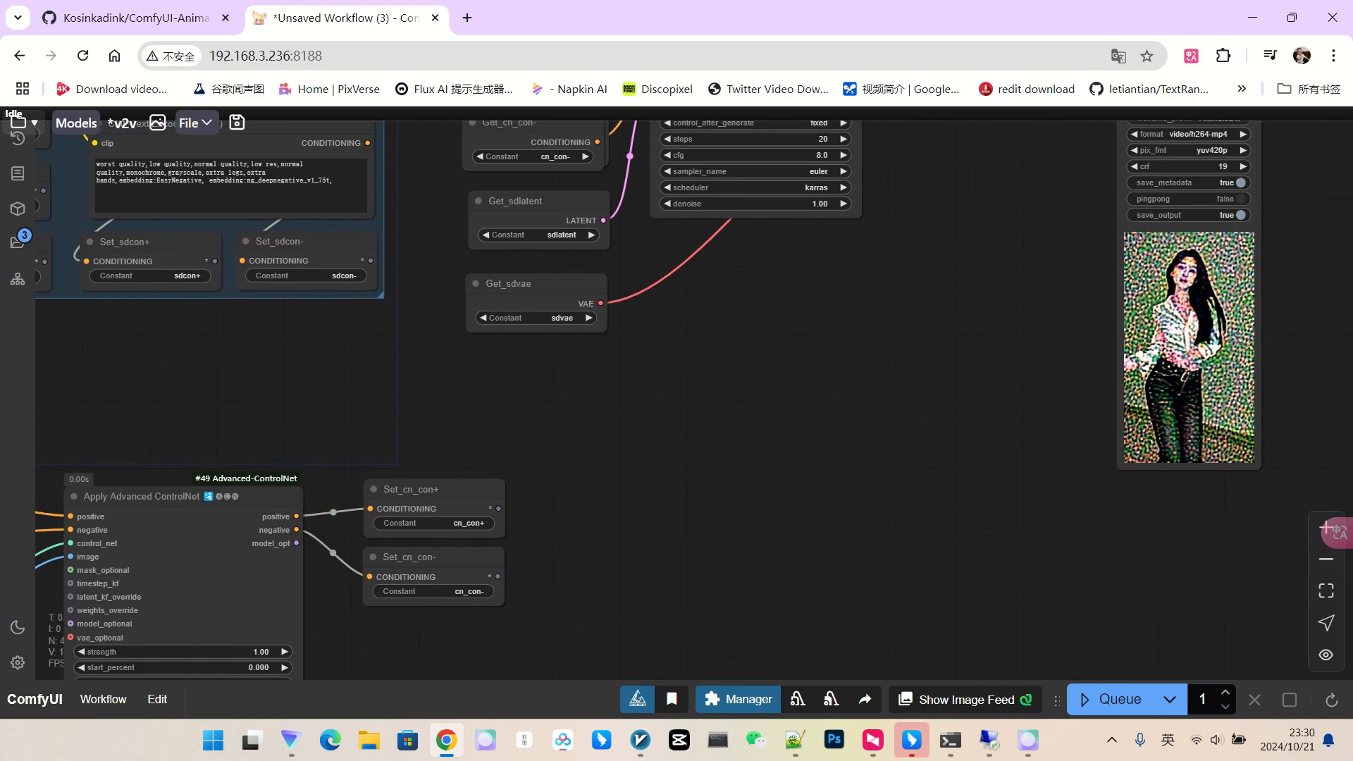
drag(796, 465, 511, 524)
scroll(924, 368, up, 6)
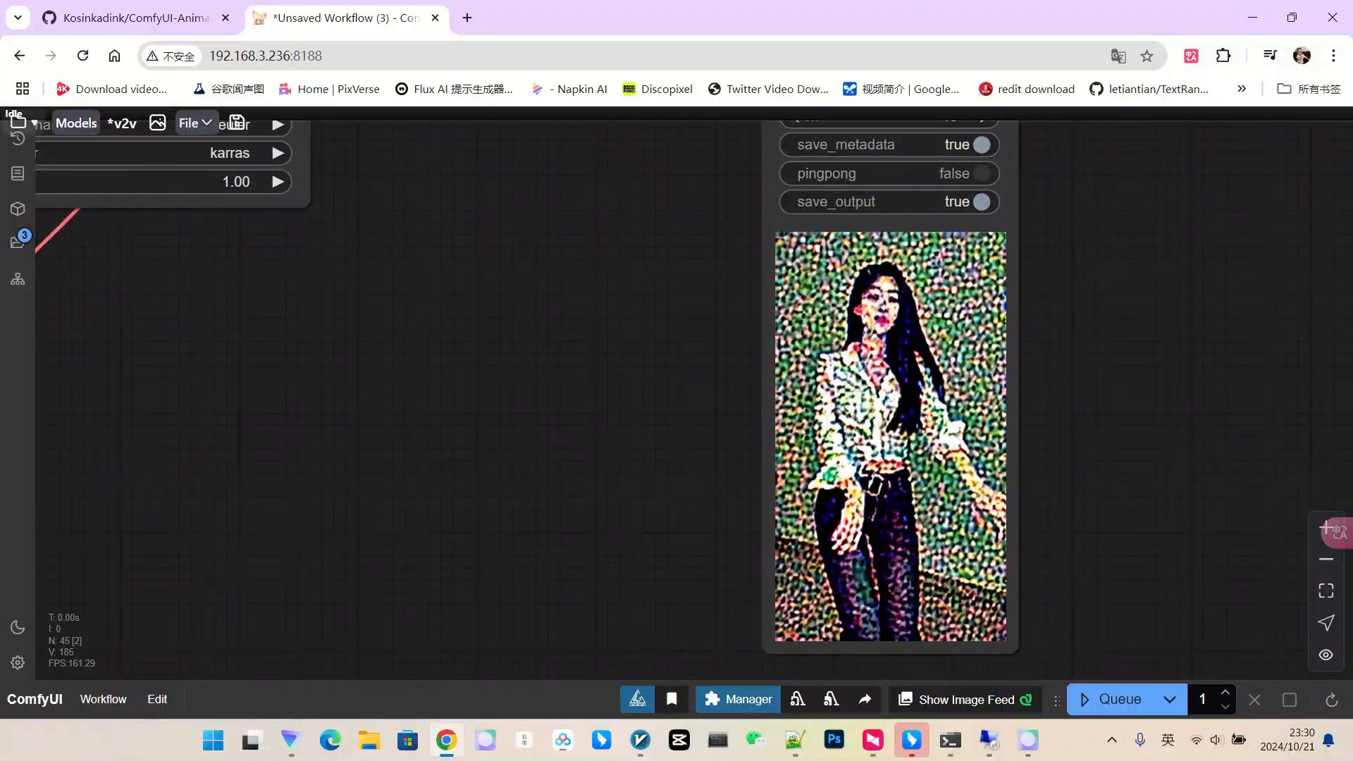
scroll(932, 365, down, 1)
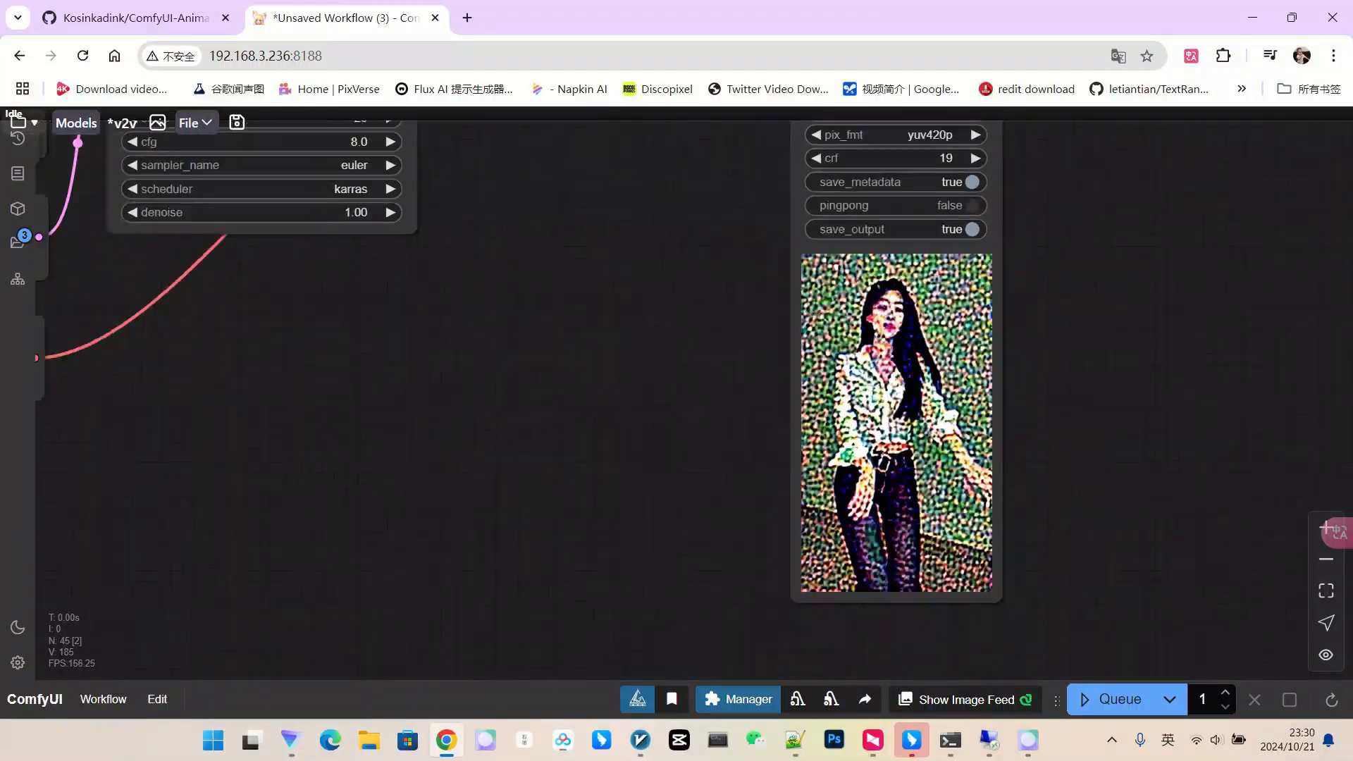
scroll(875, 414, up, 1)
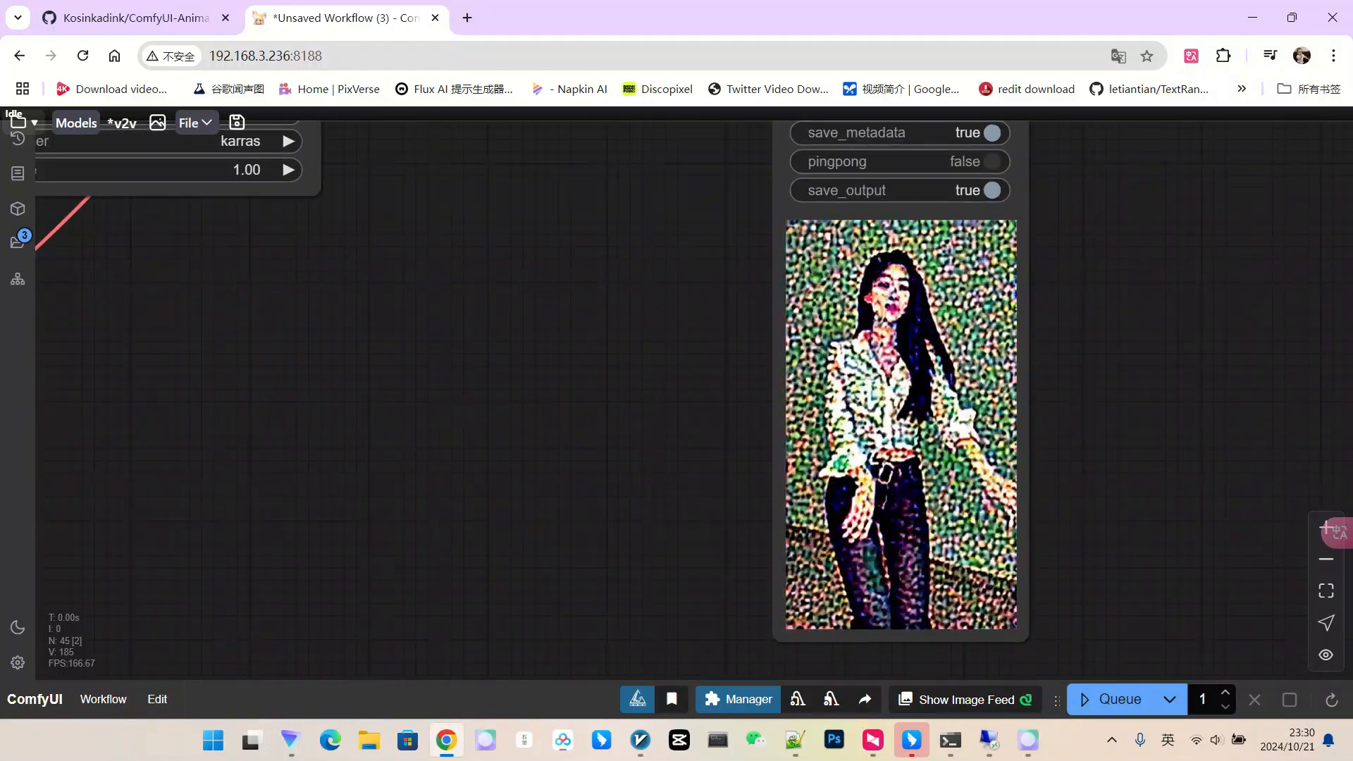
scroll(921, 372, down, 8)
drag(536, 502, 957, 394)
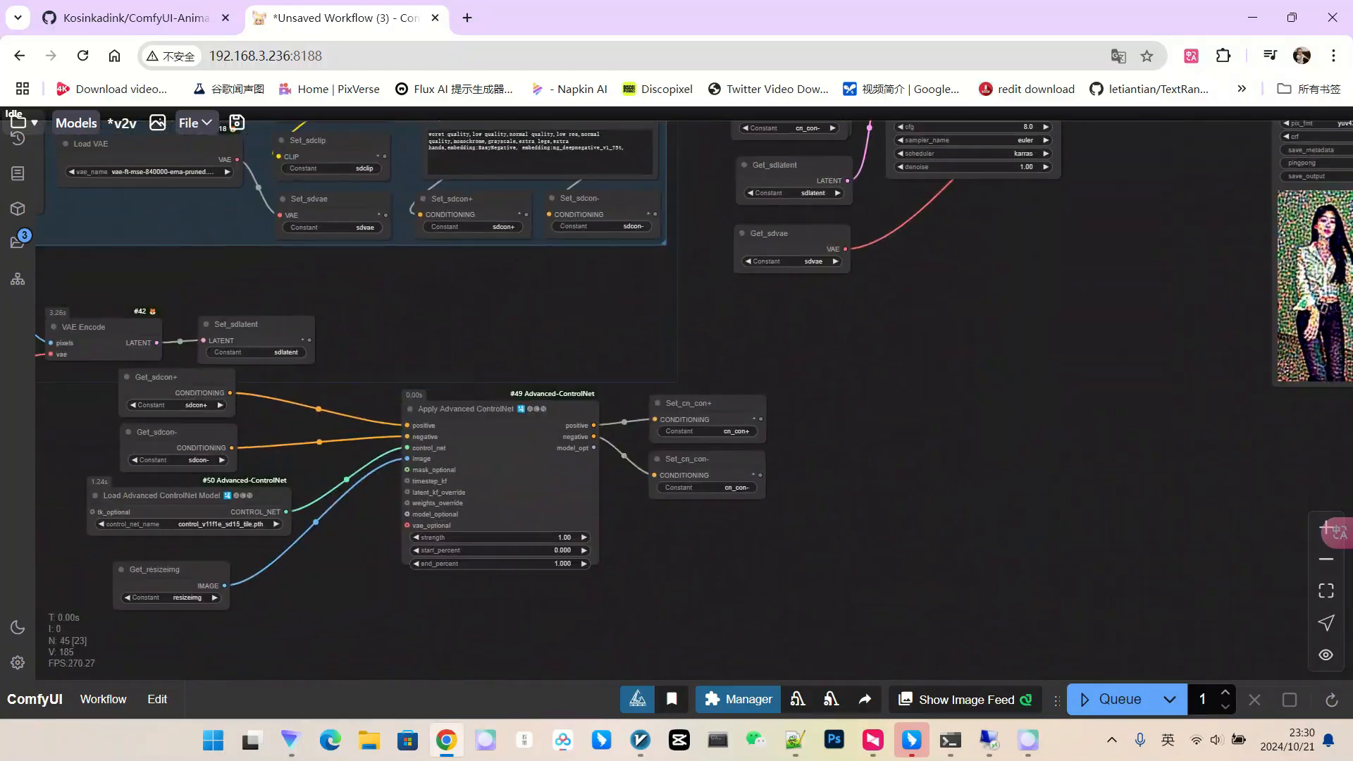
scroll(956, 394, down, 3)
Connect a Scaled Soft Weights node (base_multiplier 0.825) to the ControlNet loader's tk_optional input.
drag(423, 512, 548, 479)
scroll(520, 449, up, 6)
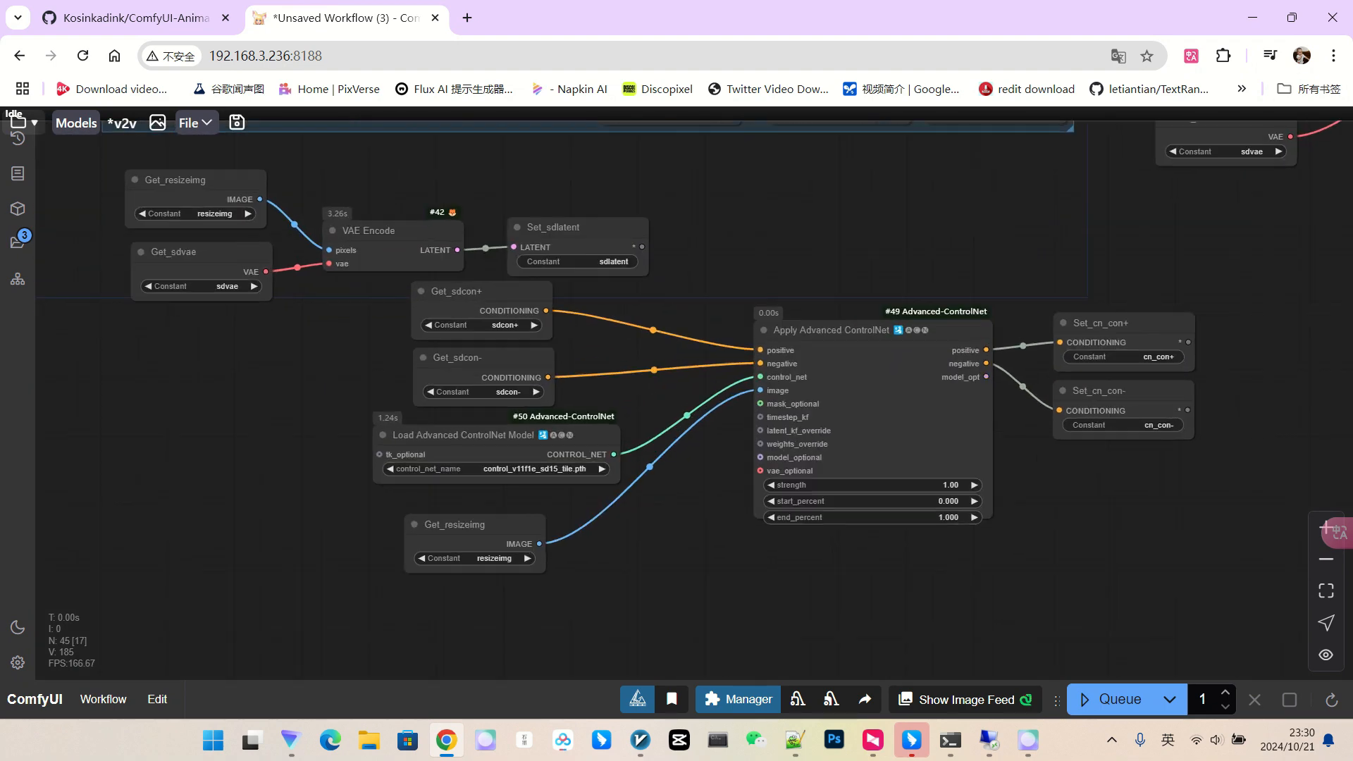
scroll(815, 419, up, 2)
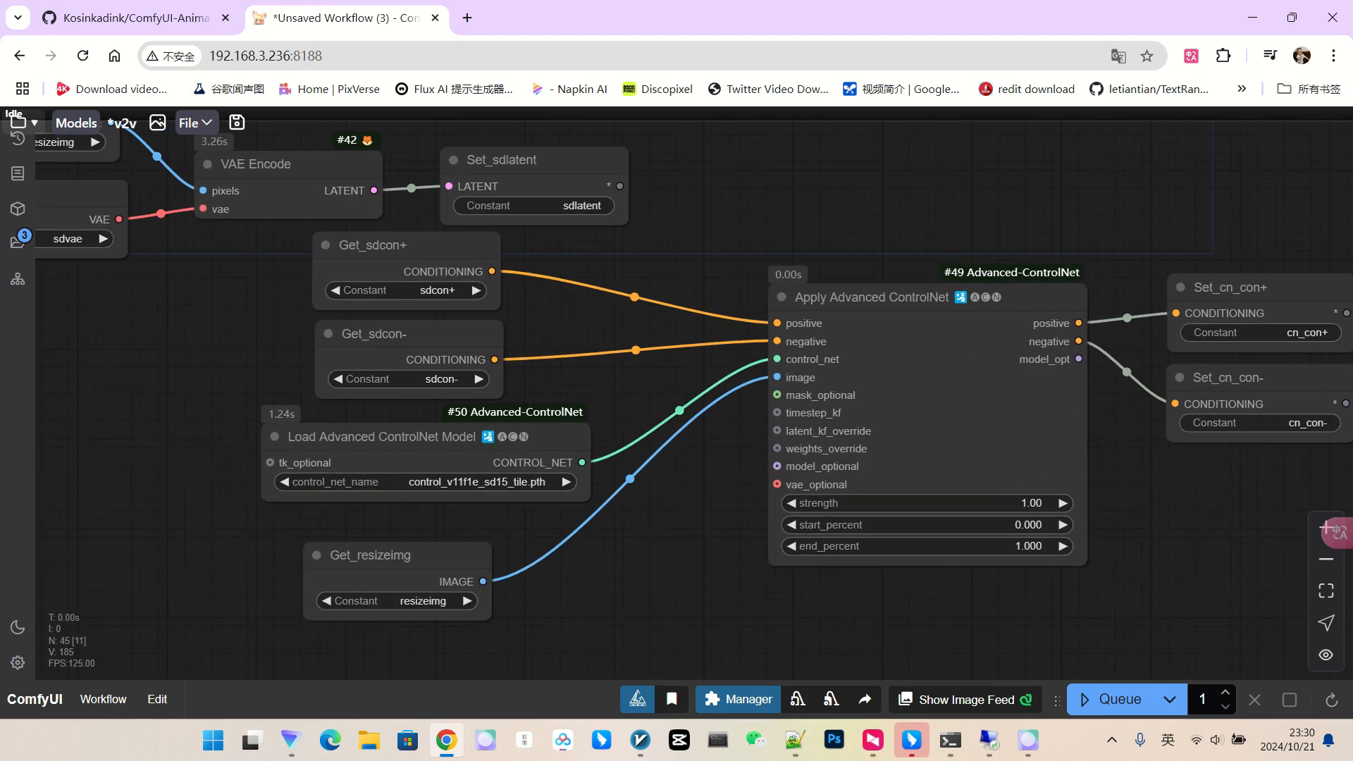
drag(1086, 563, 1093, 567)
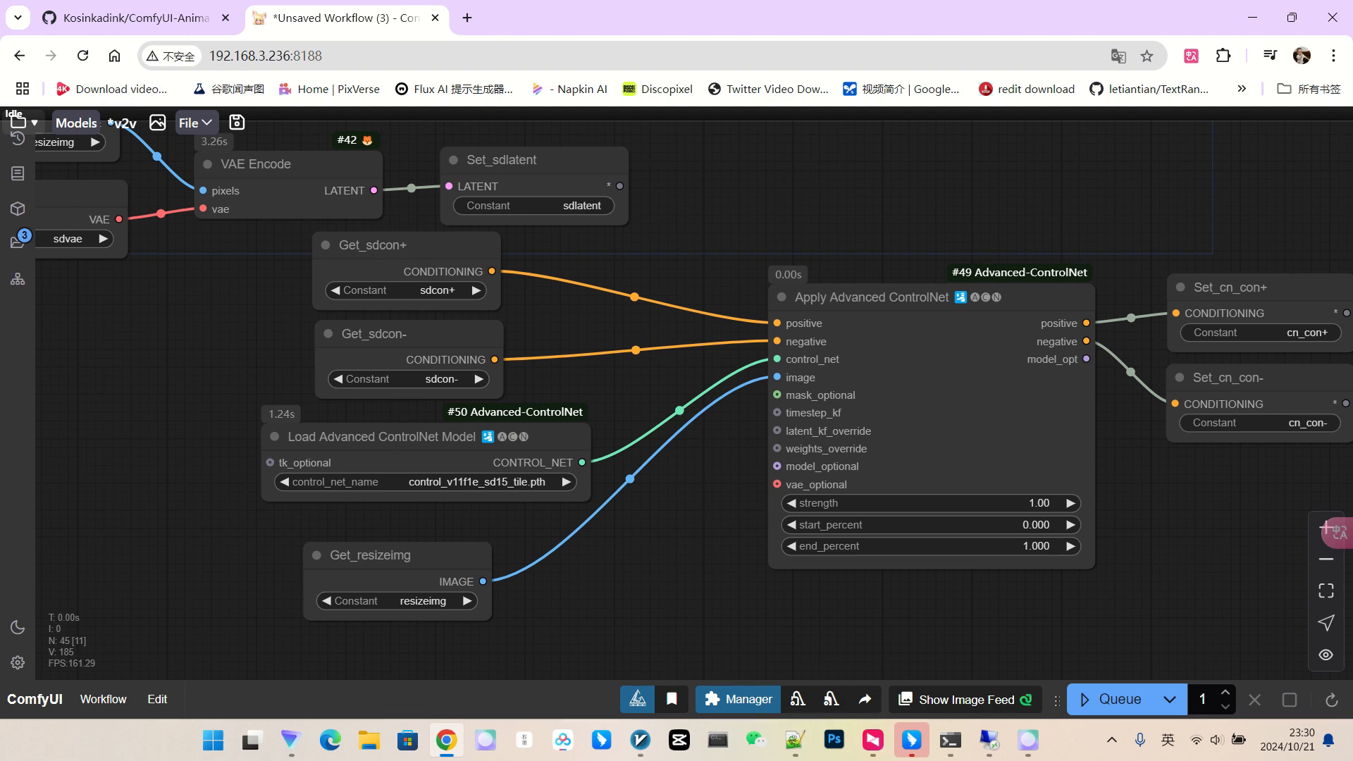
drag(661, 544, 783, 570)
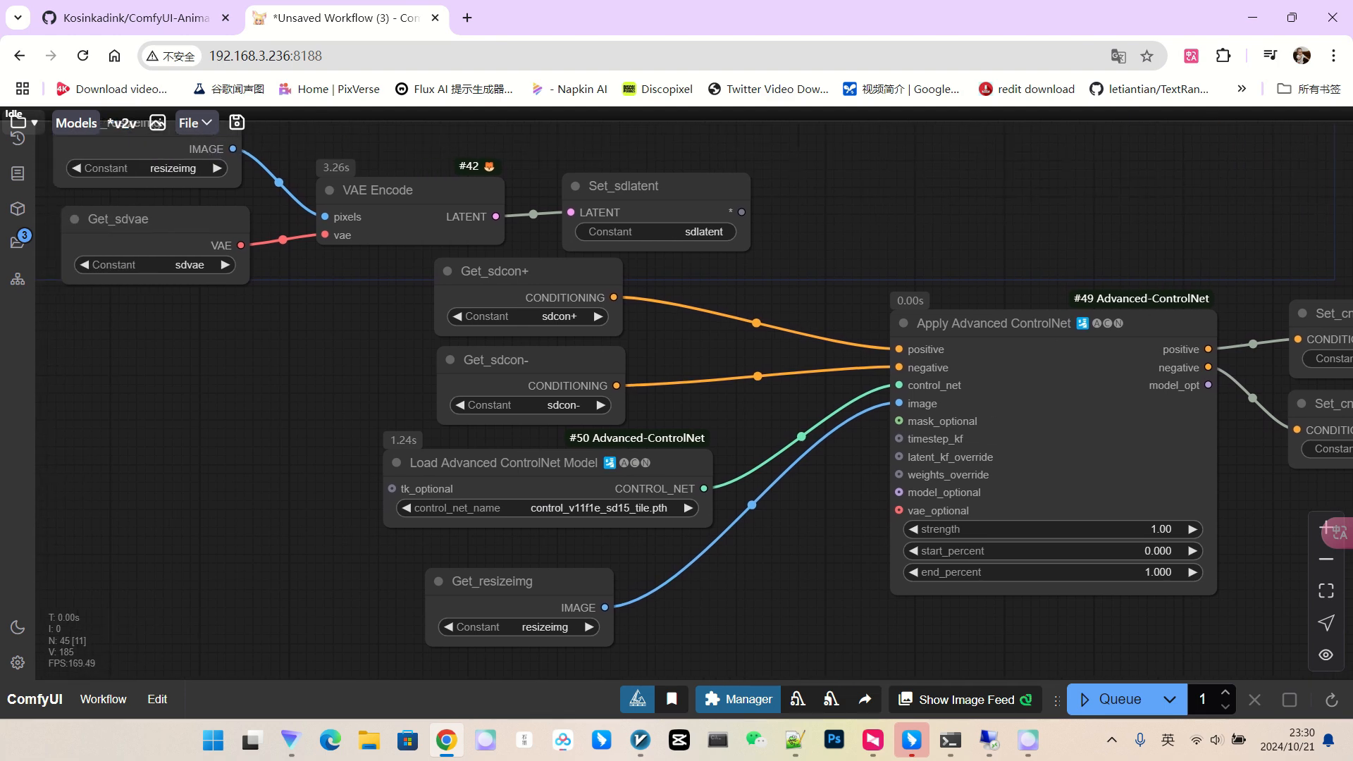
drag(294, 476, 179, 445)
click(367, 611)
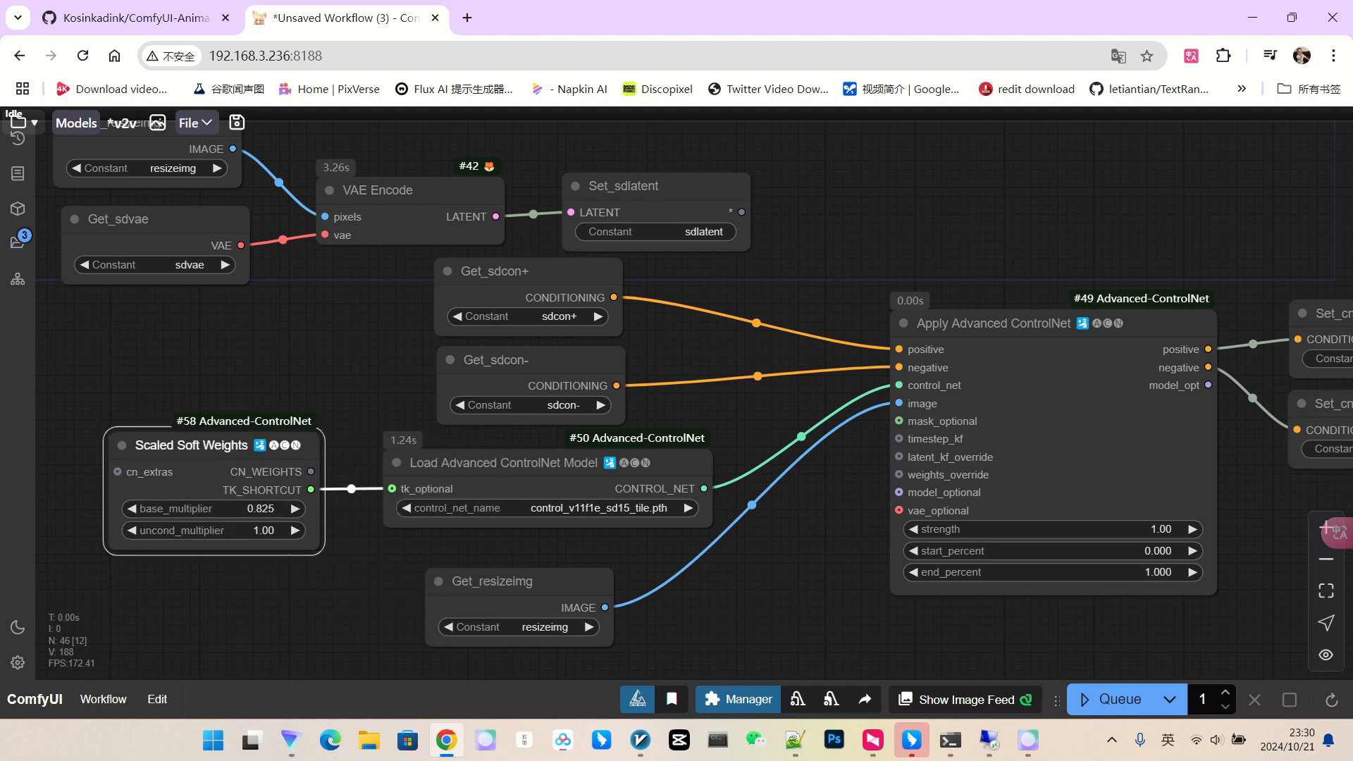
scroll(339, 484, down, 3)
scroll(757, 574, down, 3)
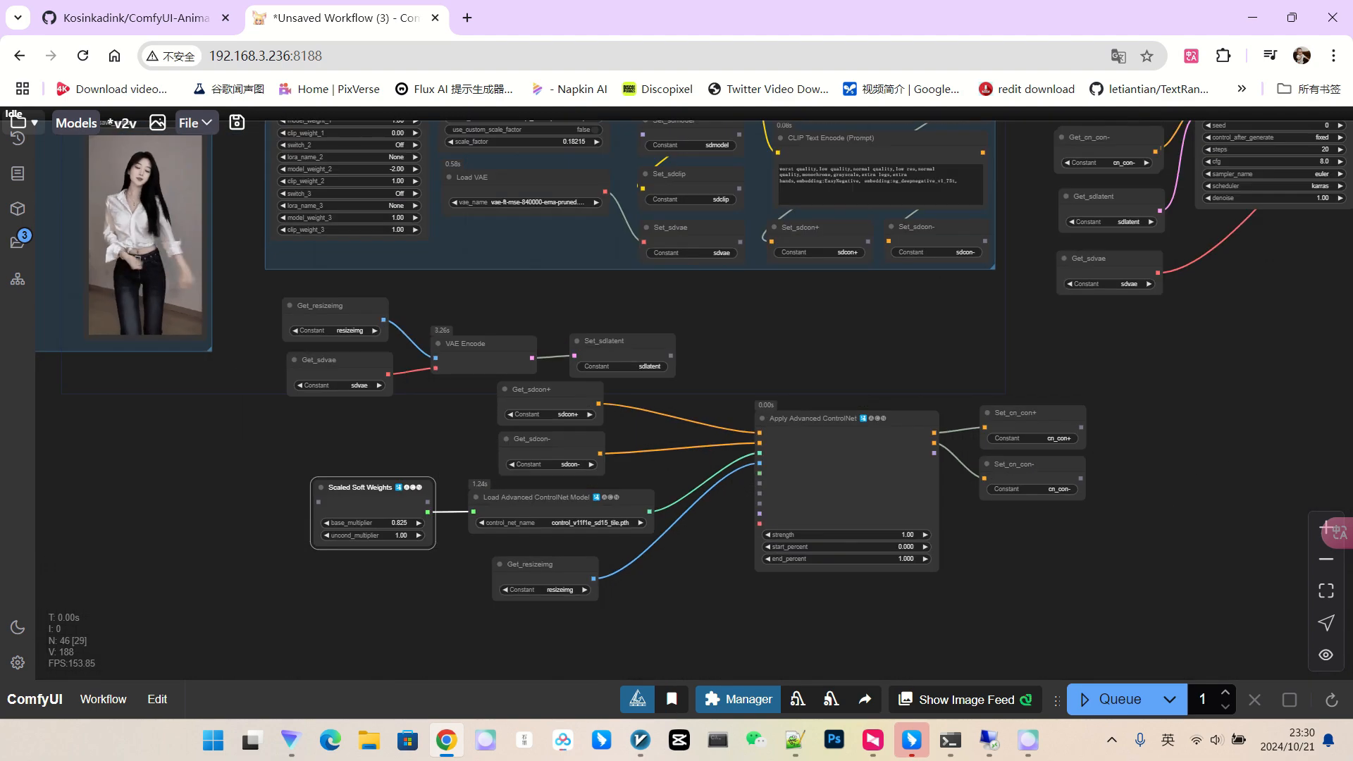
drag(1010, 167, 821, 273)
scroll(821, 273, down, 3)
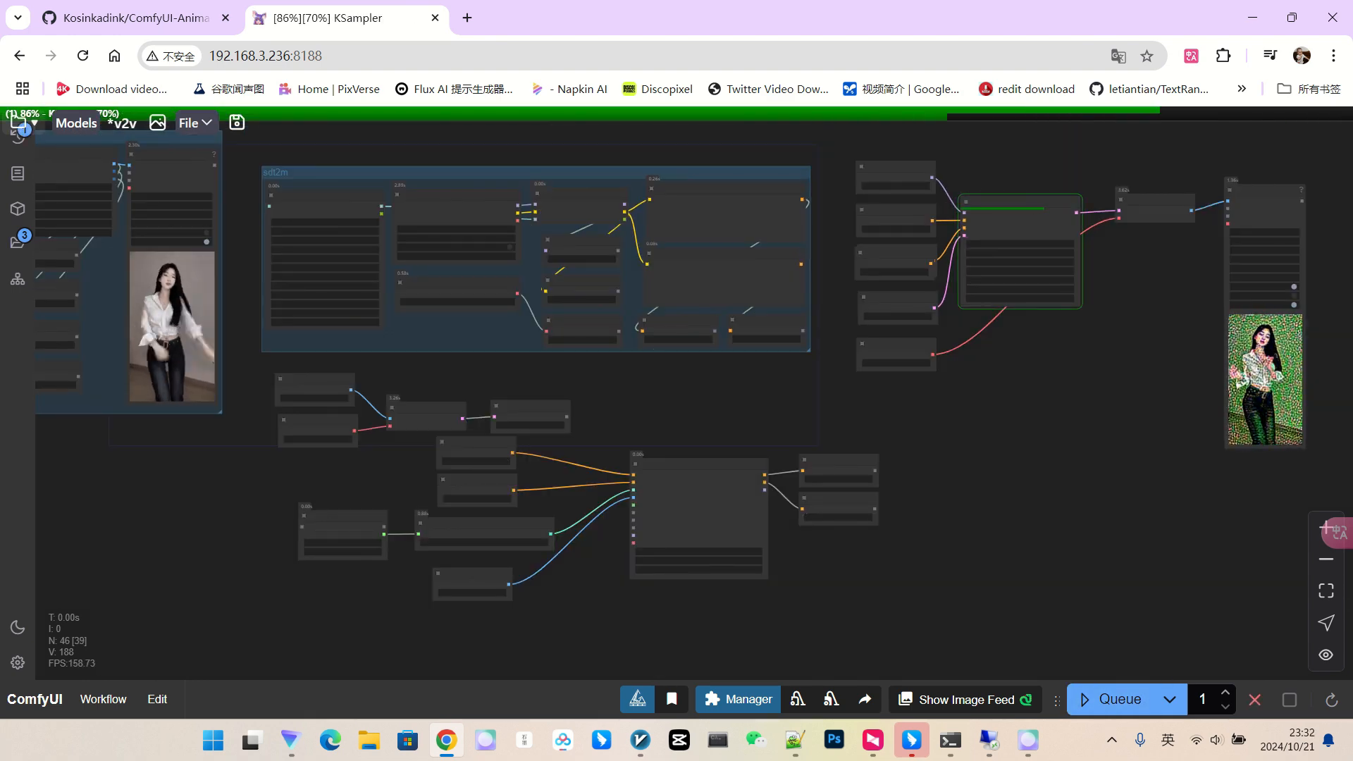
scroll(1130, 423, down, 1)
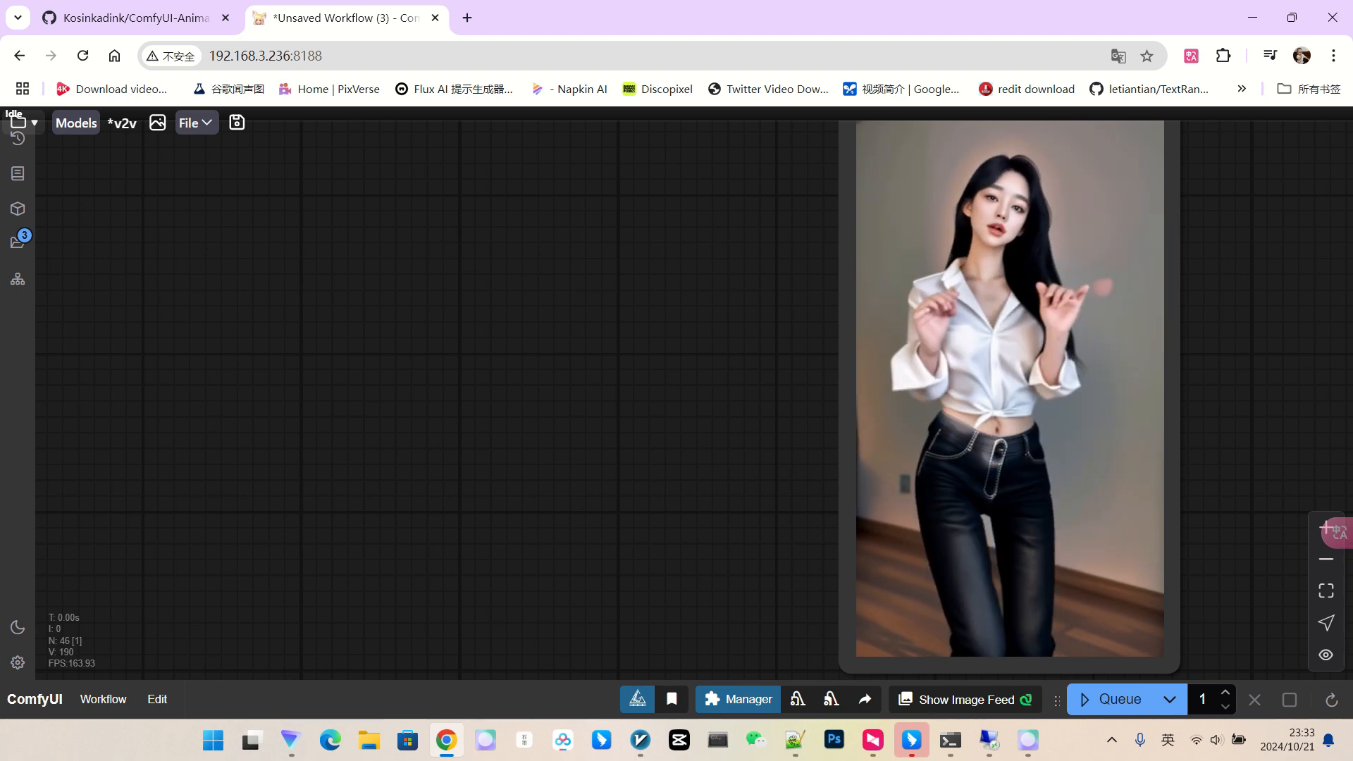
scroll(1217, 307, down, 5)
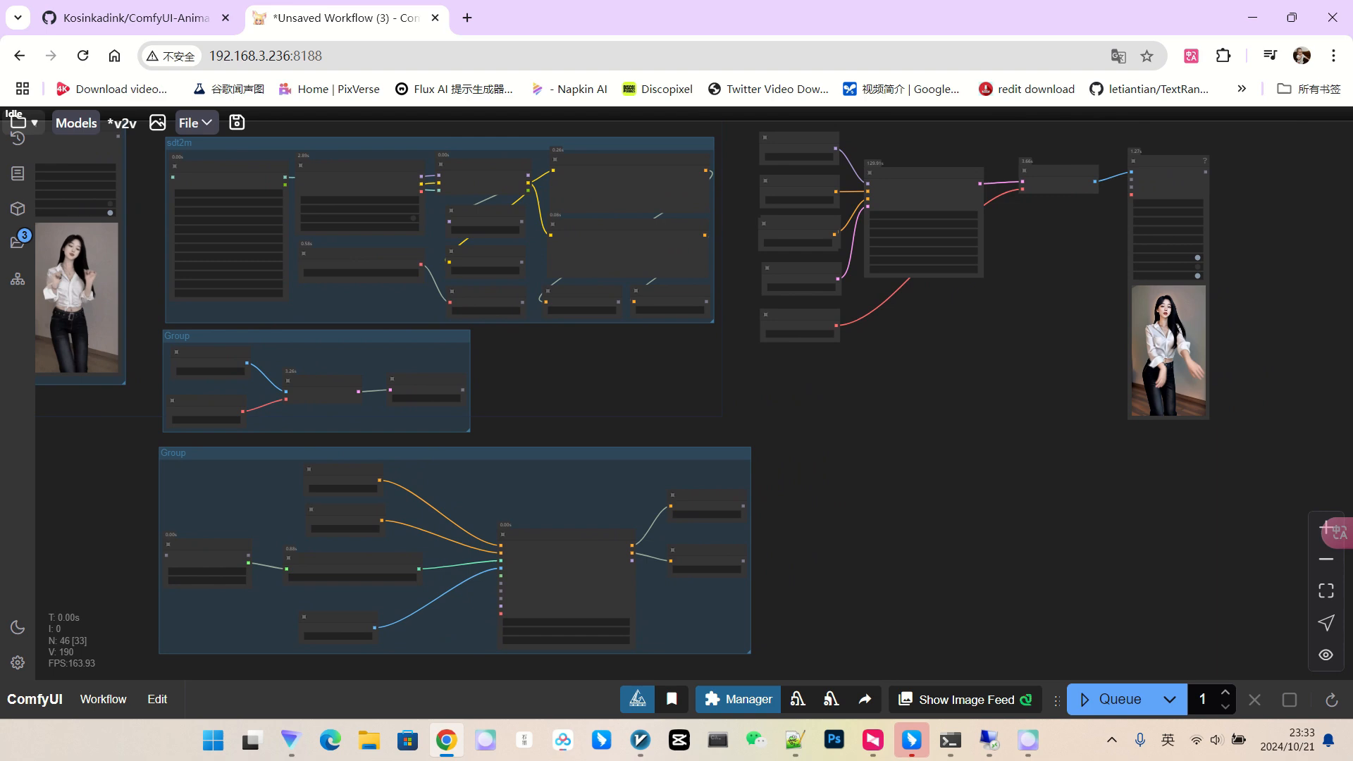
scroll(989, 310, up, 3)
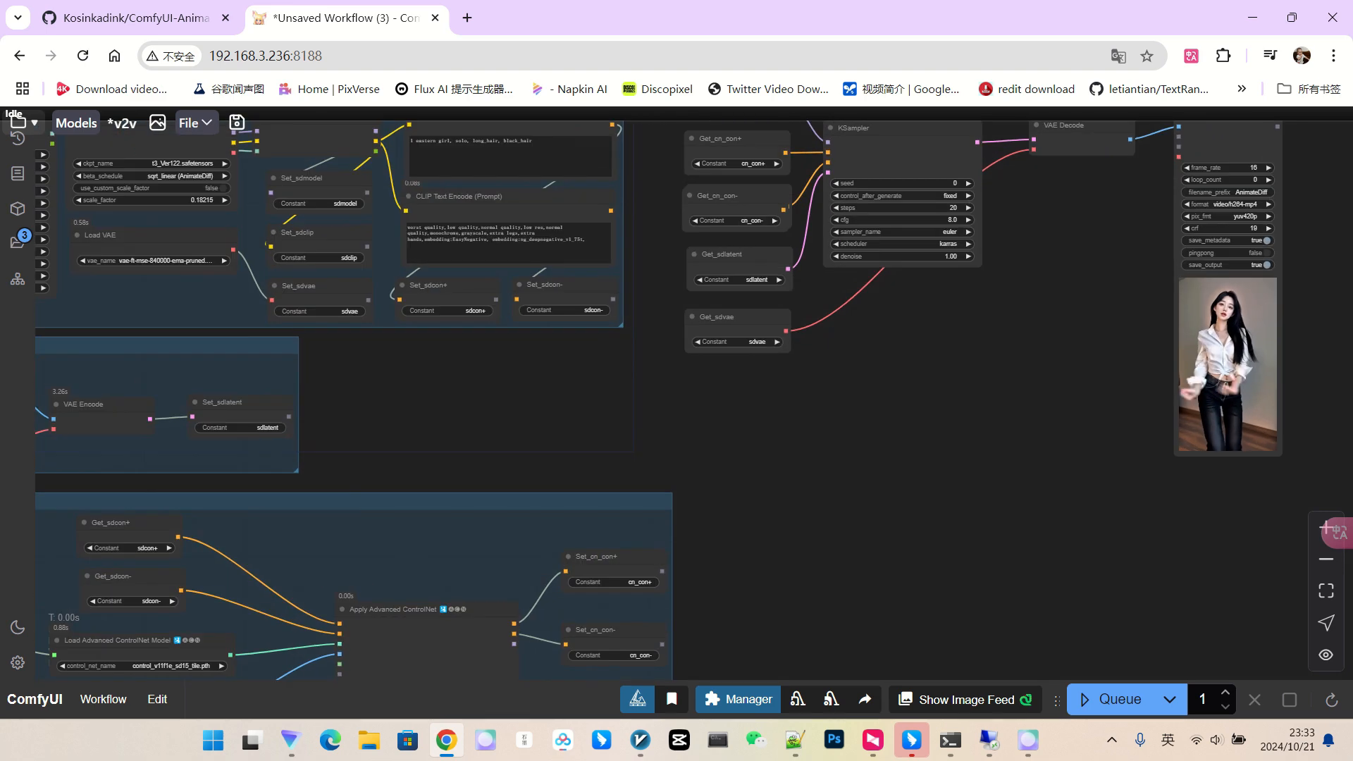
scroll(1328, 315, up, 9)
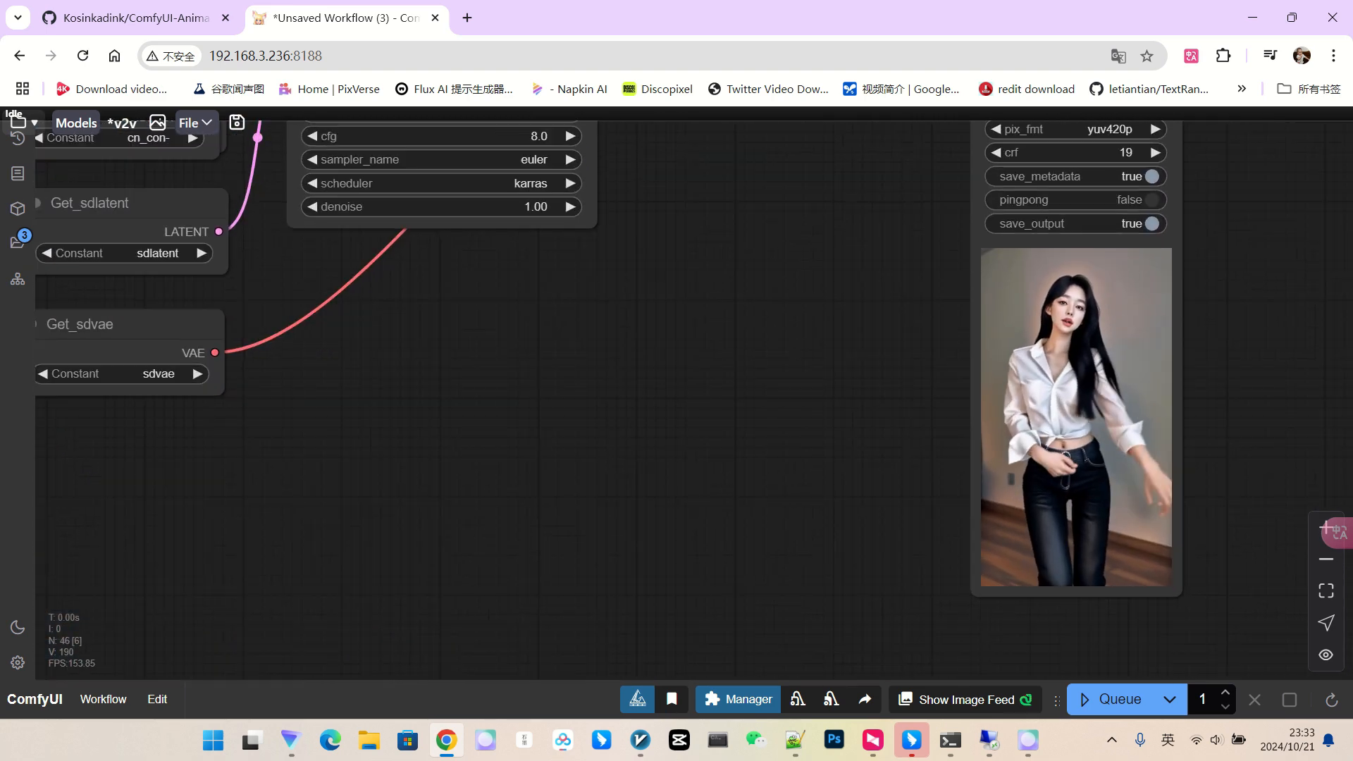
scroll(973, 352, down, 1)
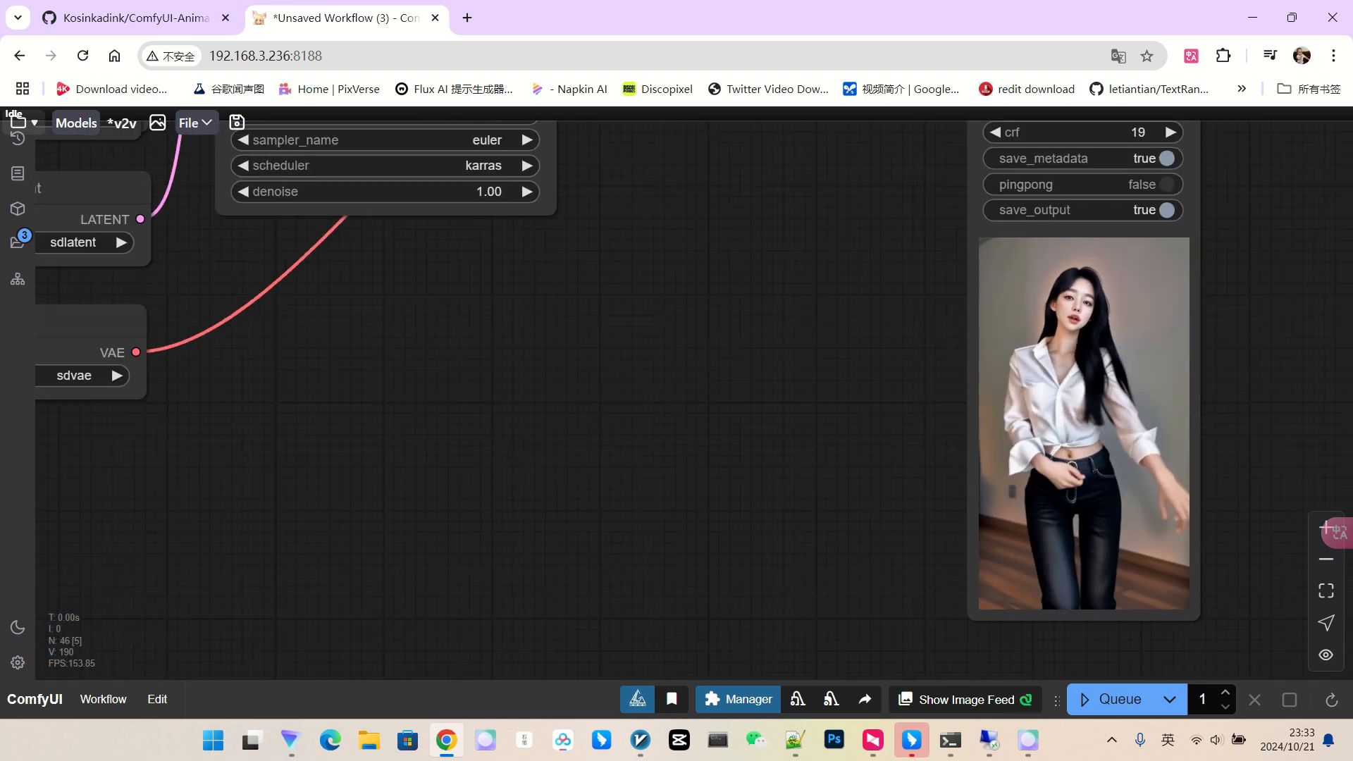
scroll(1001, 352, down, 1)
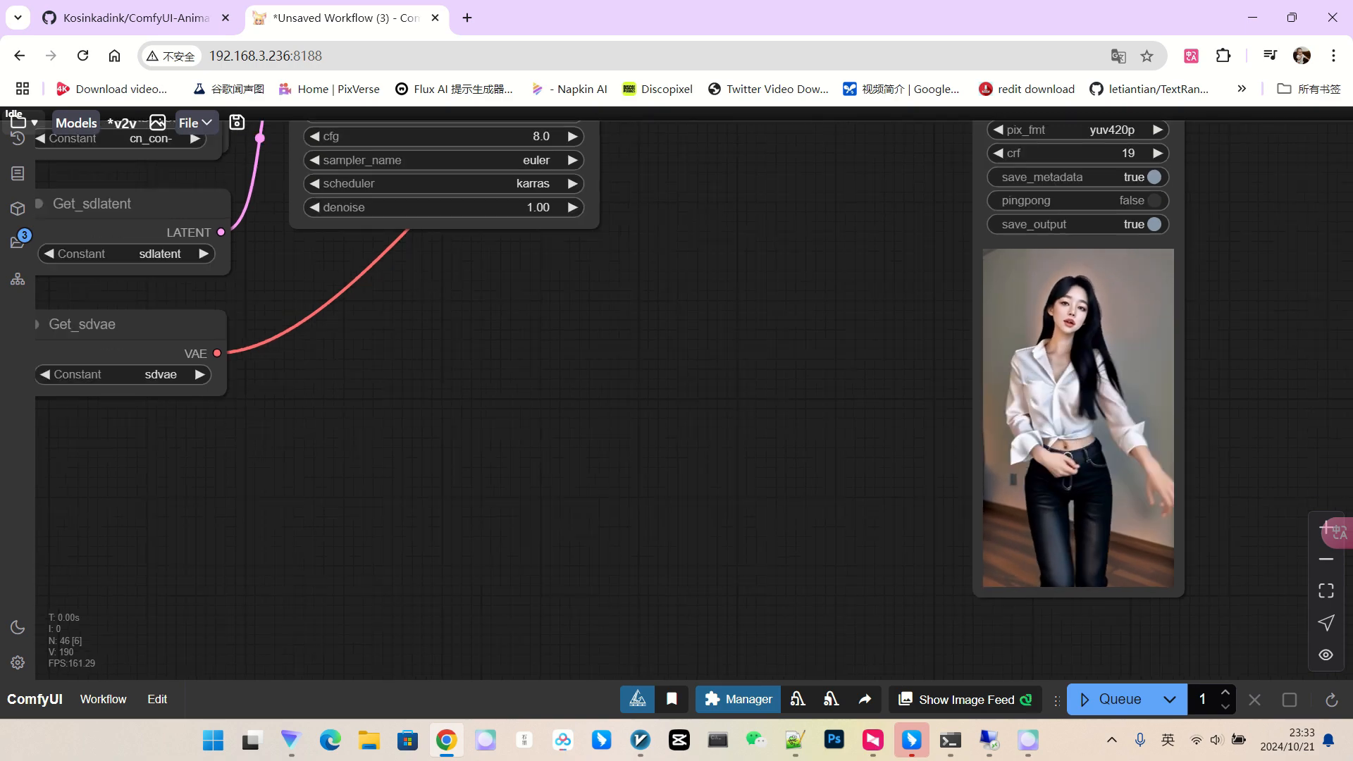
scroll(1156, 353, up, 3)
Set the Load Checkpoint model to juggernaut_reborn.safetensors.
scroll(1092, 345, down, 5)
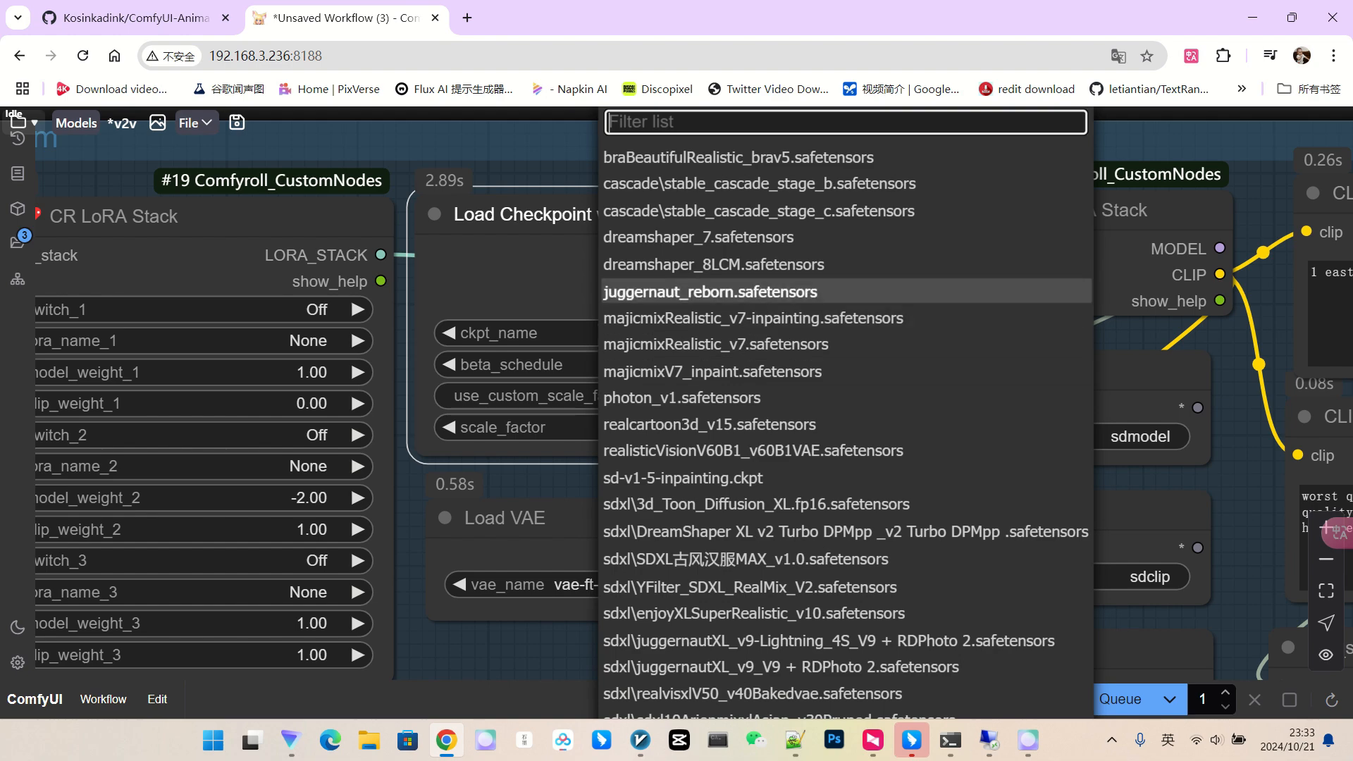
click(714, 290)
scroll(674, 391, down, 5)
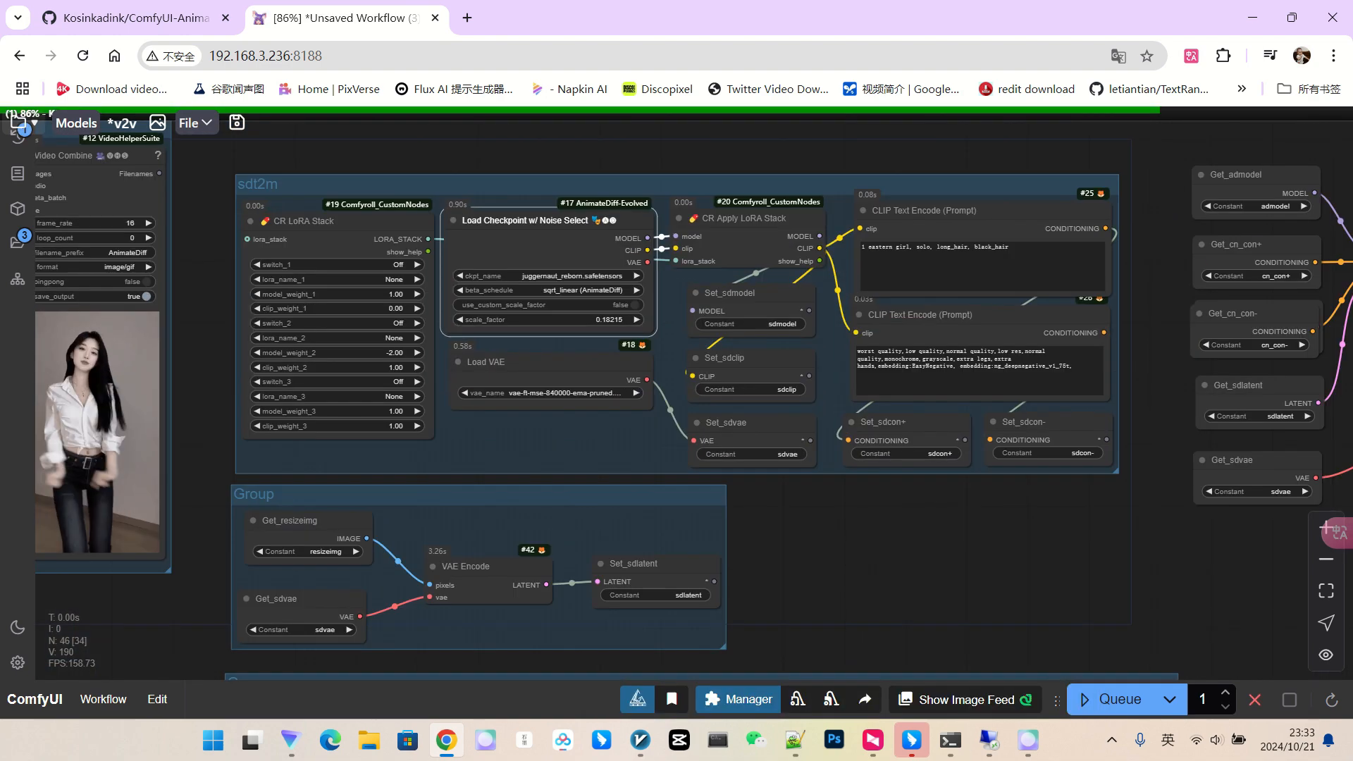
scroll(442, 284, up, 4)
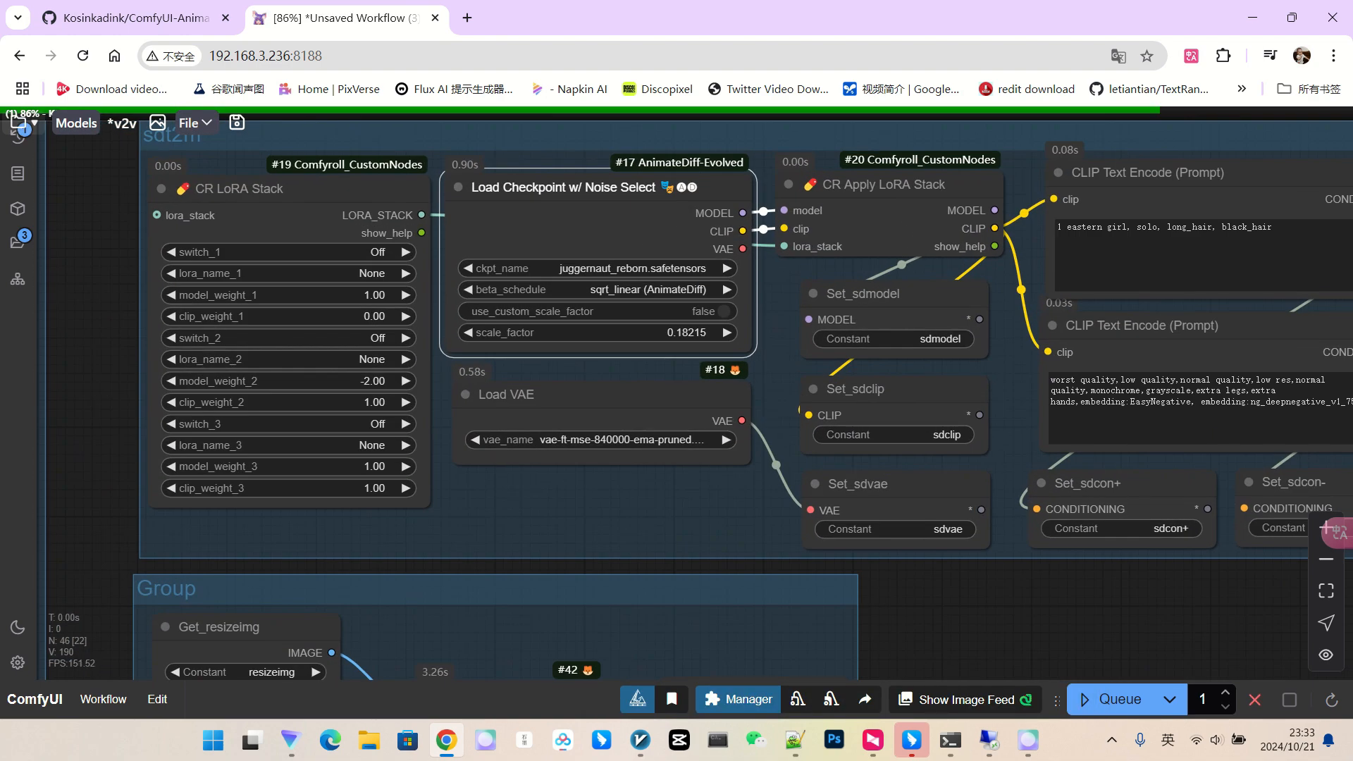
scroll(603, 275, down, 1)
scroll(927, 557, down, 4)
Inspect the clean render of the woman dancing in white shirt and jeans in Video Combine.
drag(926, 556, 427, 453)
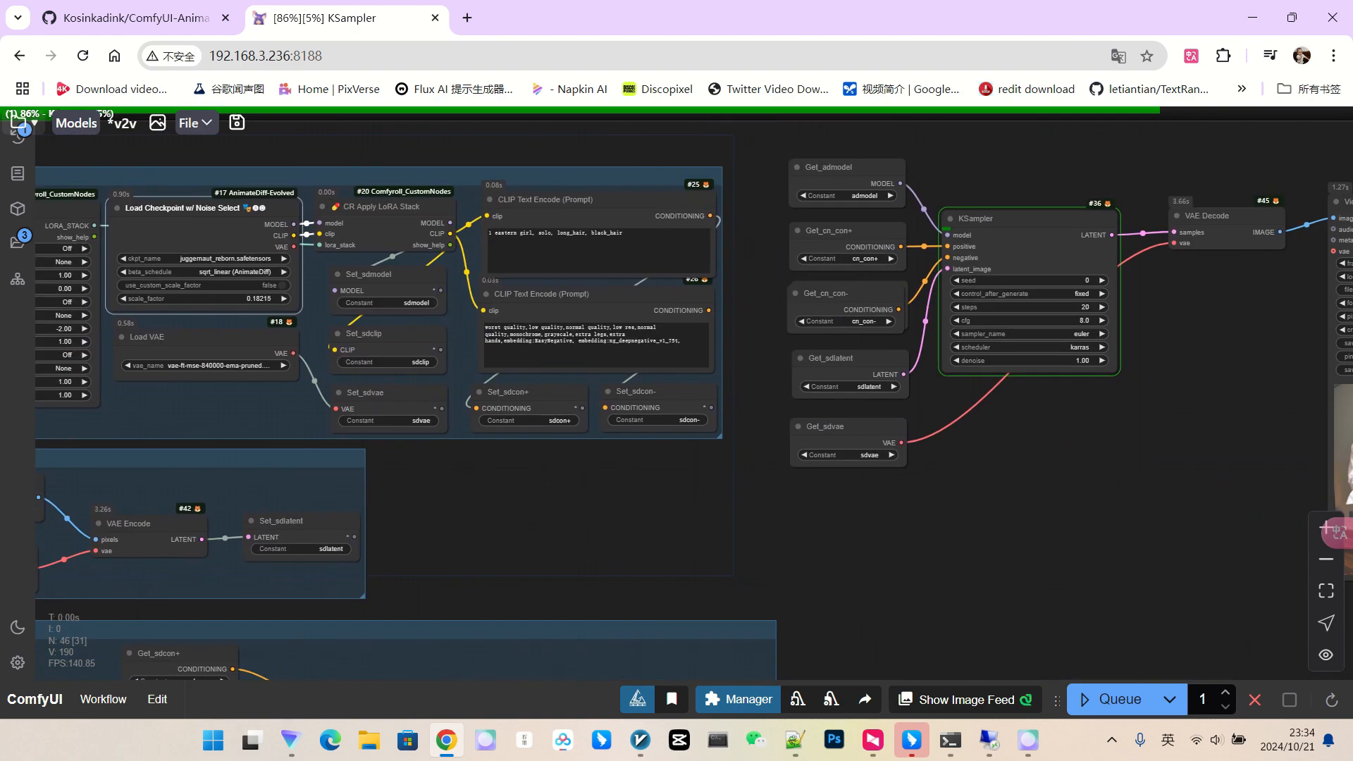
scroll(563, 489, down, 2)
drag(563, 490, 447, 494)
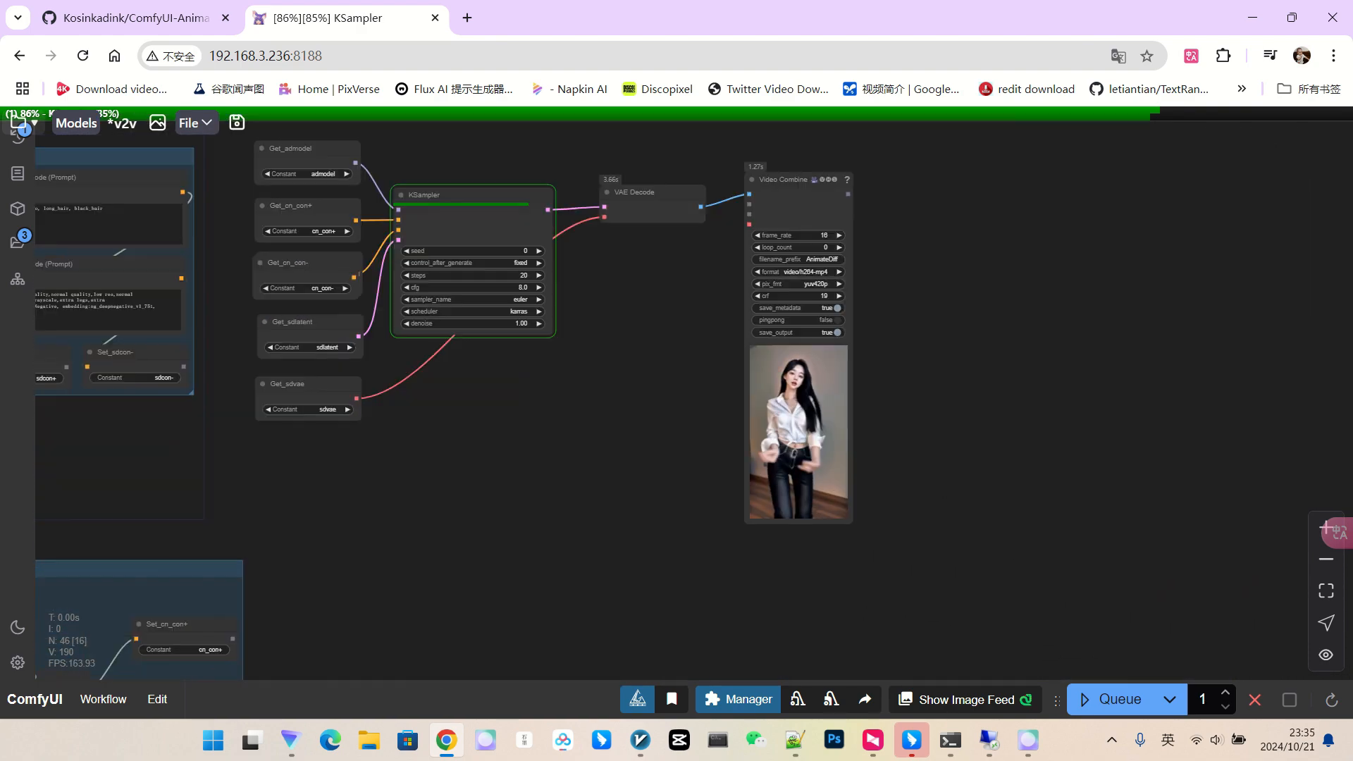
scroll(926, 405, down, 1)
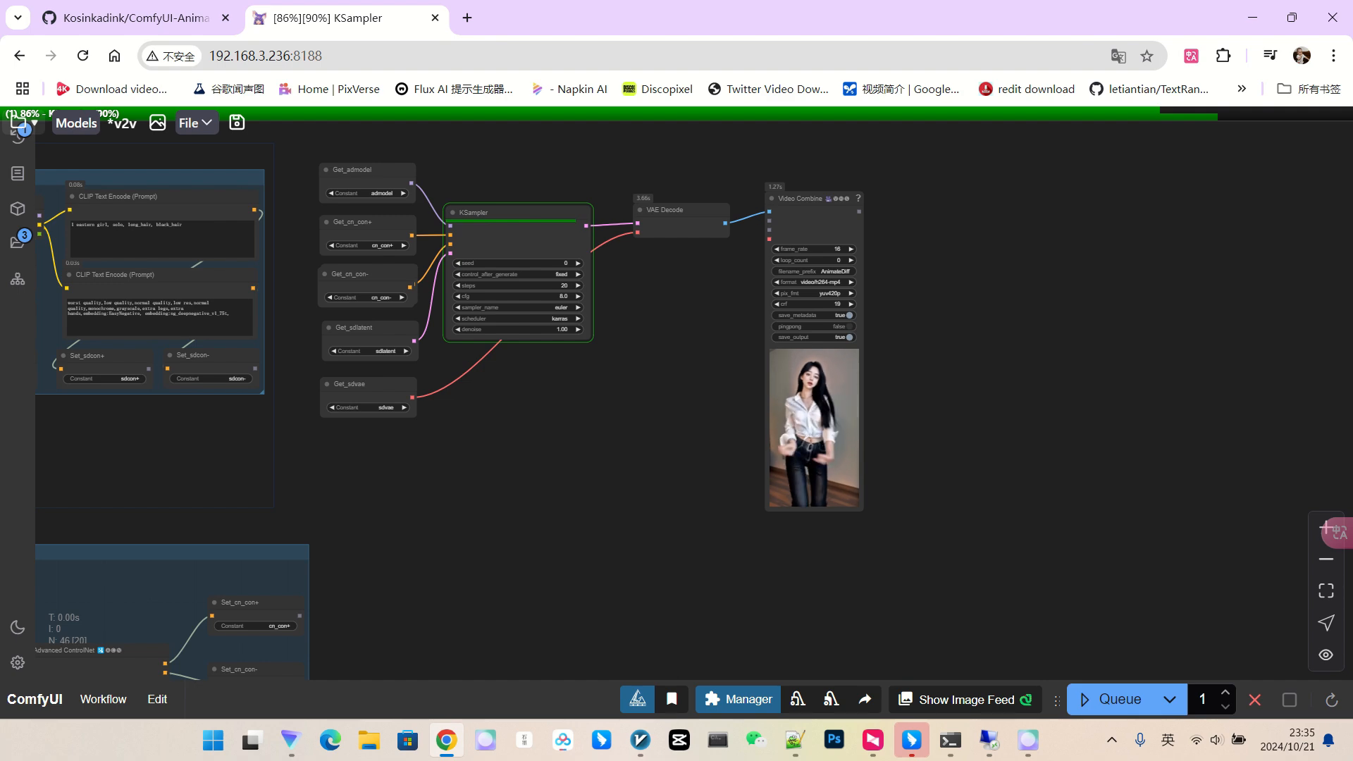
scroll(834, 408, down, 2)
drag(834, 409, 969, 372)
scroll(968, 372, up, 10)
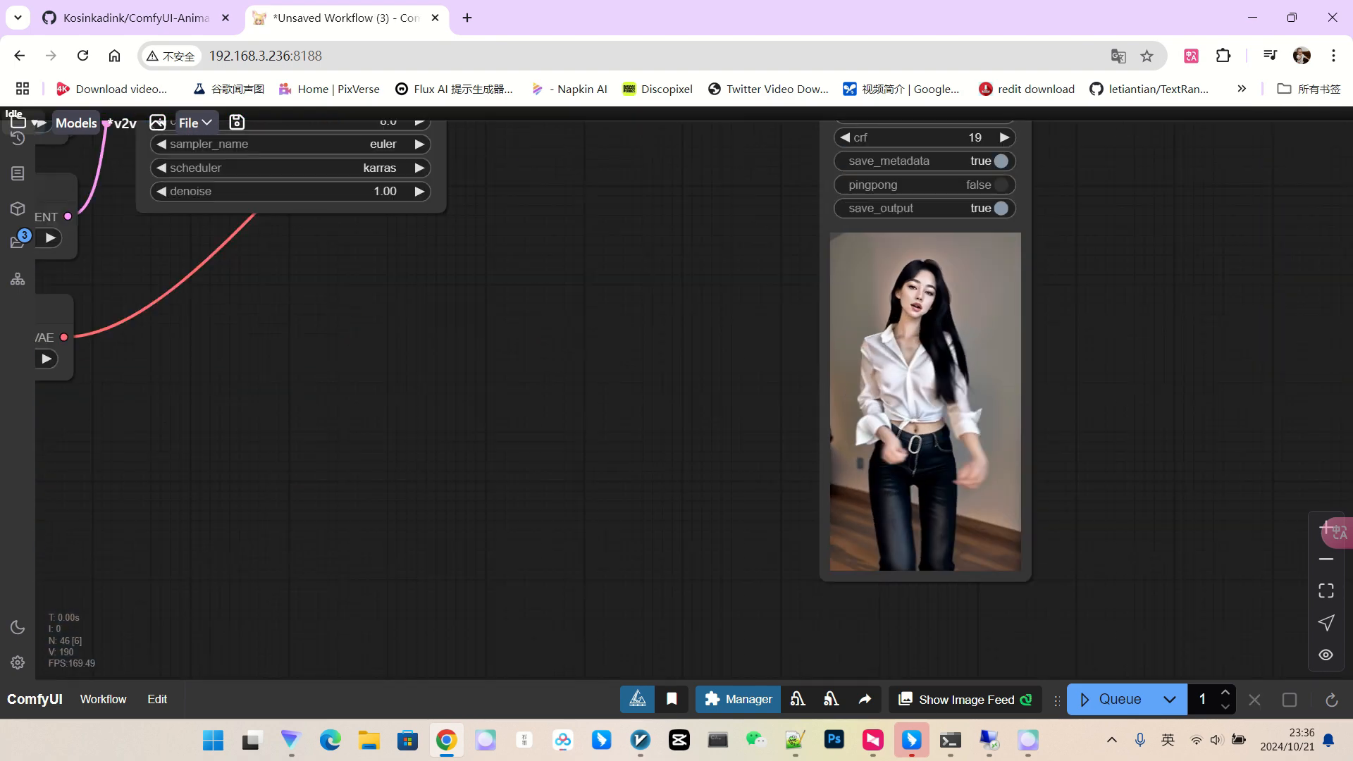
drag(968, 305, 969, 345)
scroll(968, 344, up, 8)
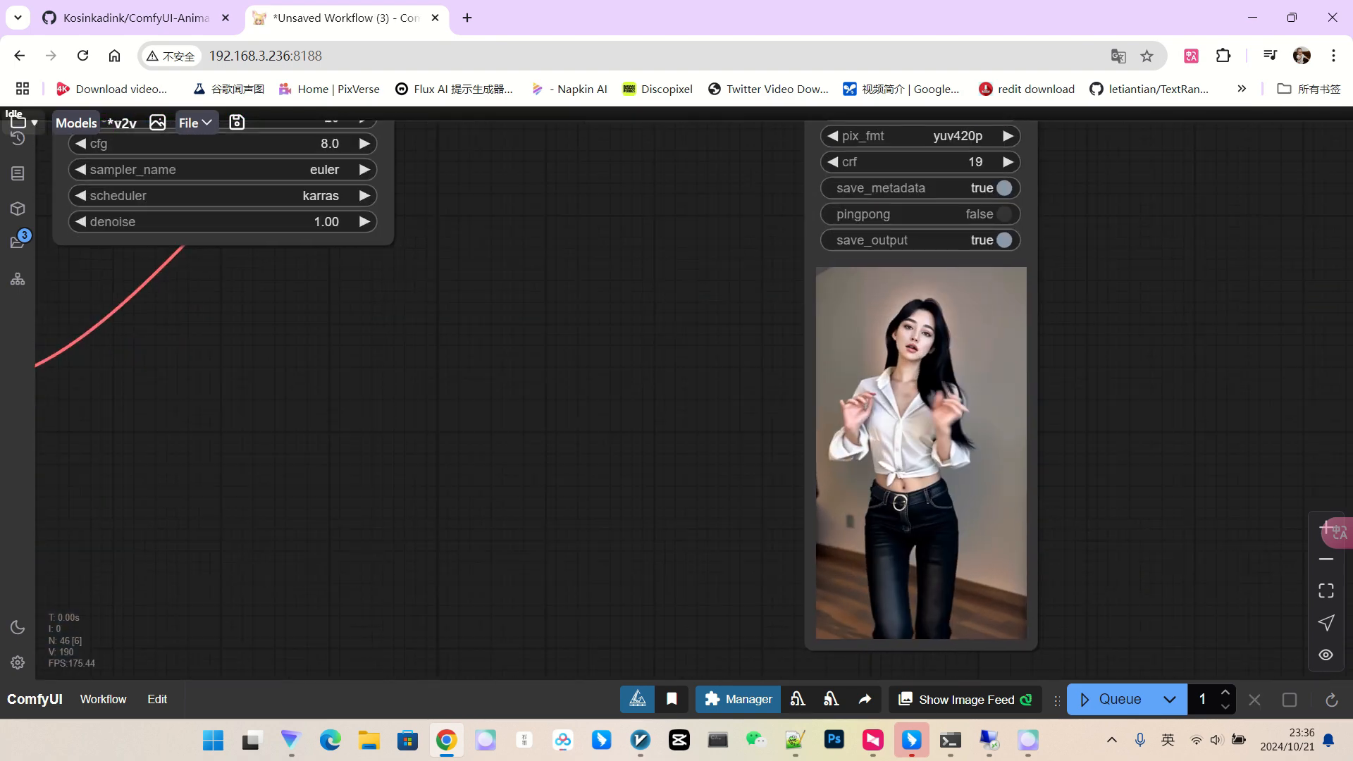
scroll(944, 344, down, 2)
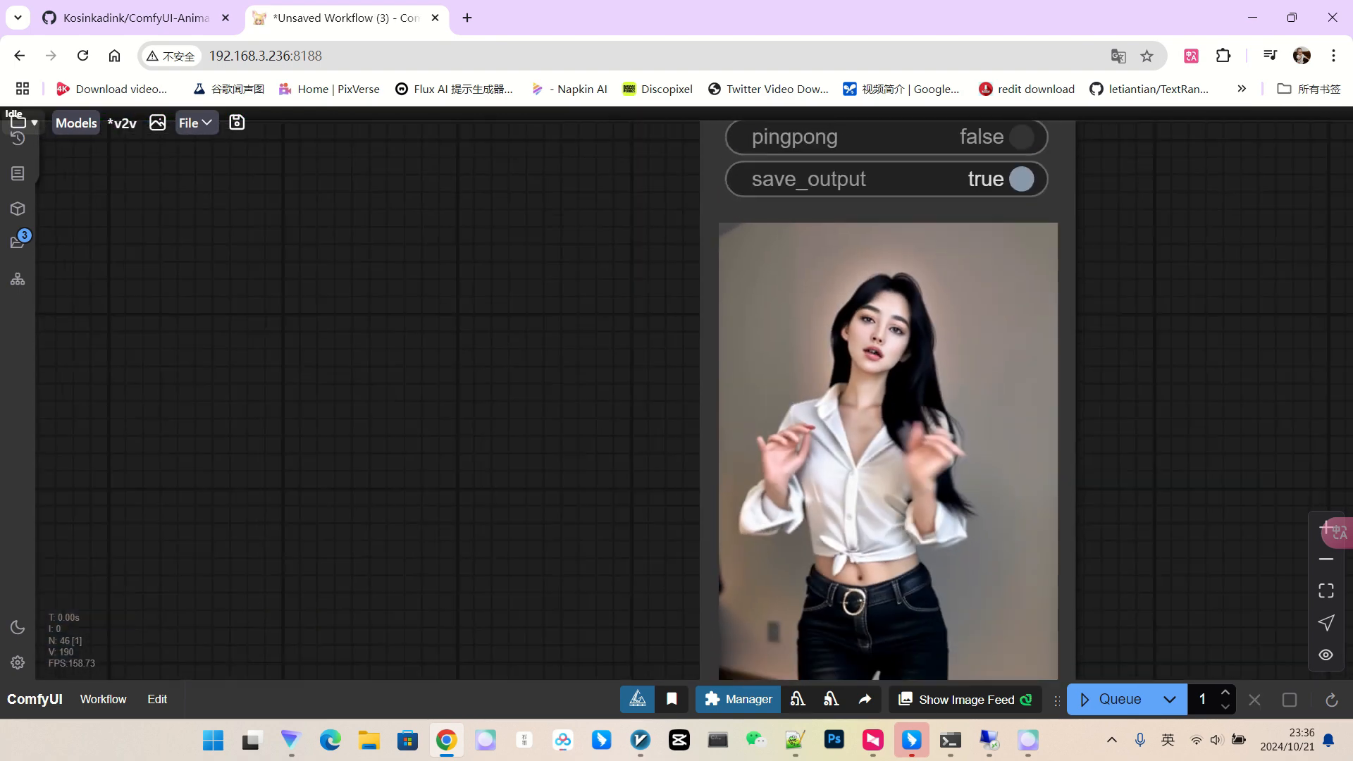
scroll(1043, 387, down, 4)
scroll(1043, 387, up, 3)
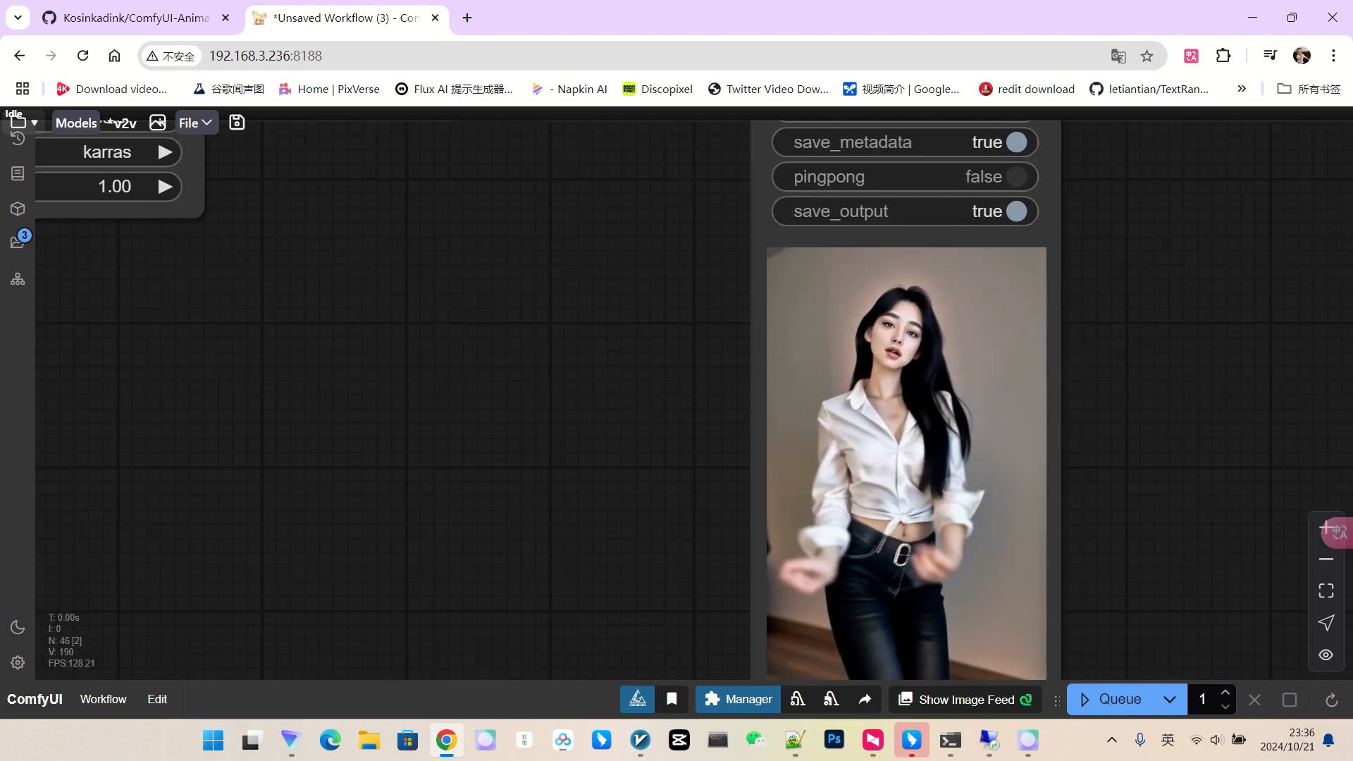
drag(1121, 423, 1138, 334)
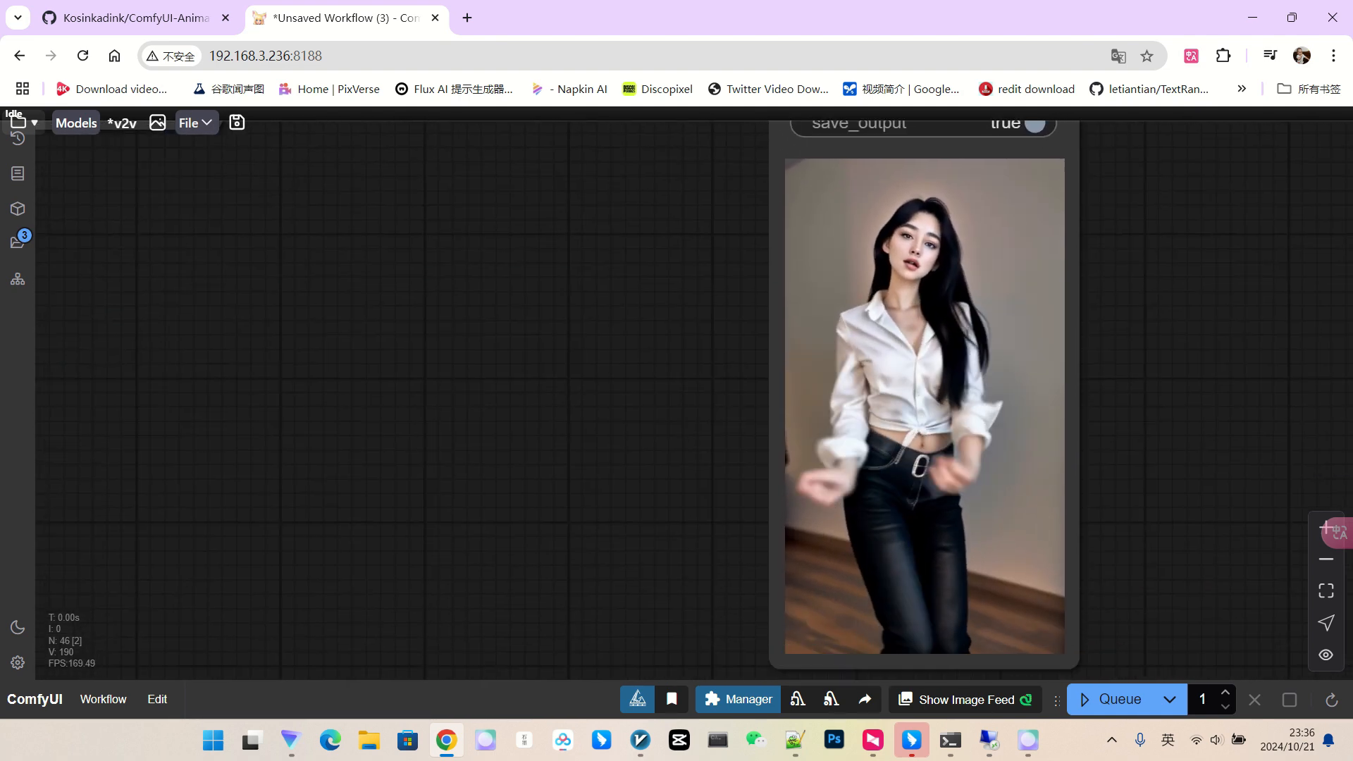
scroll(1181, 387, down, 16)
scroll(330, 308, up, 11)
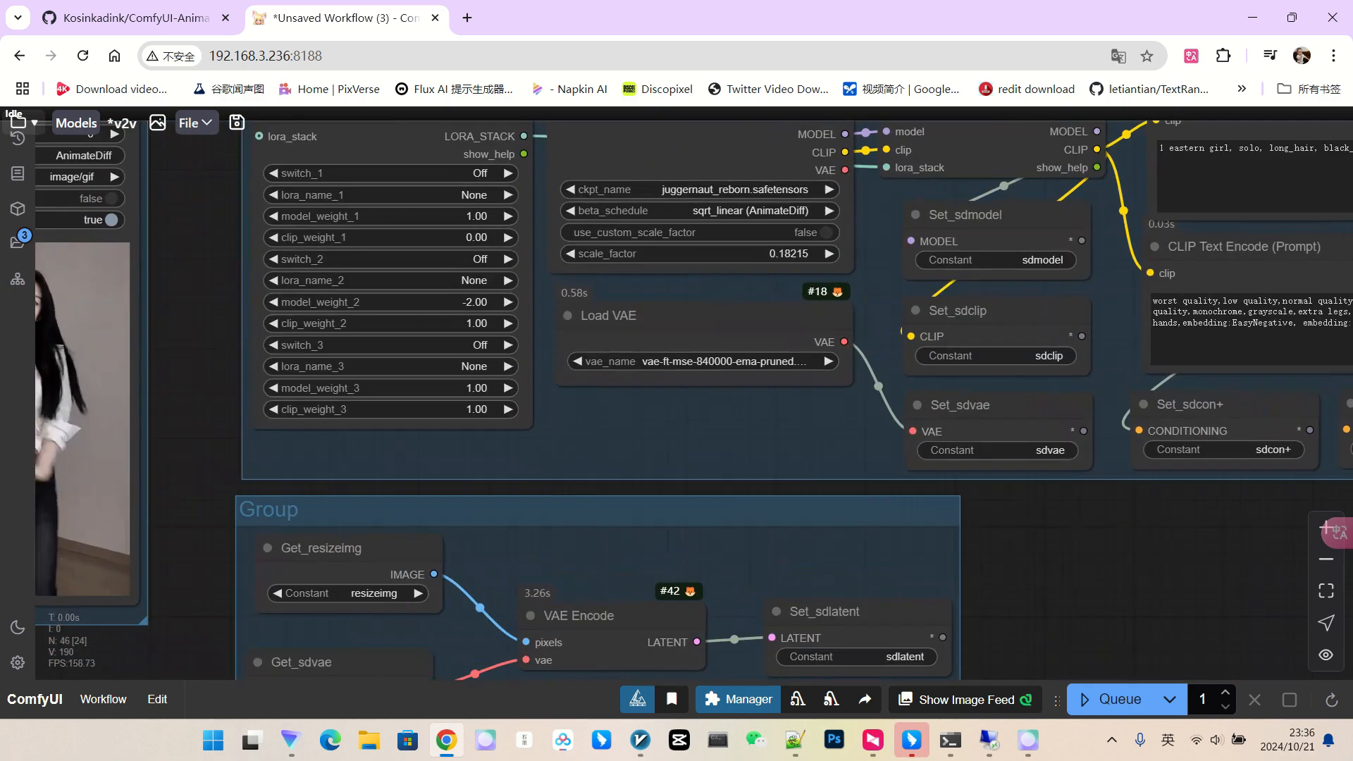
Switch the Load Checkpoint model to realisticVisionV60B1_v60B1VAE.
click(737, 189)
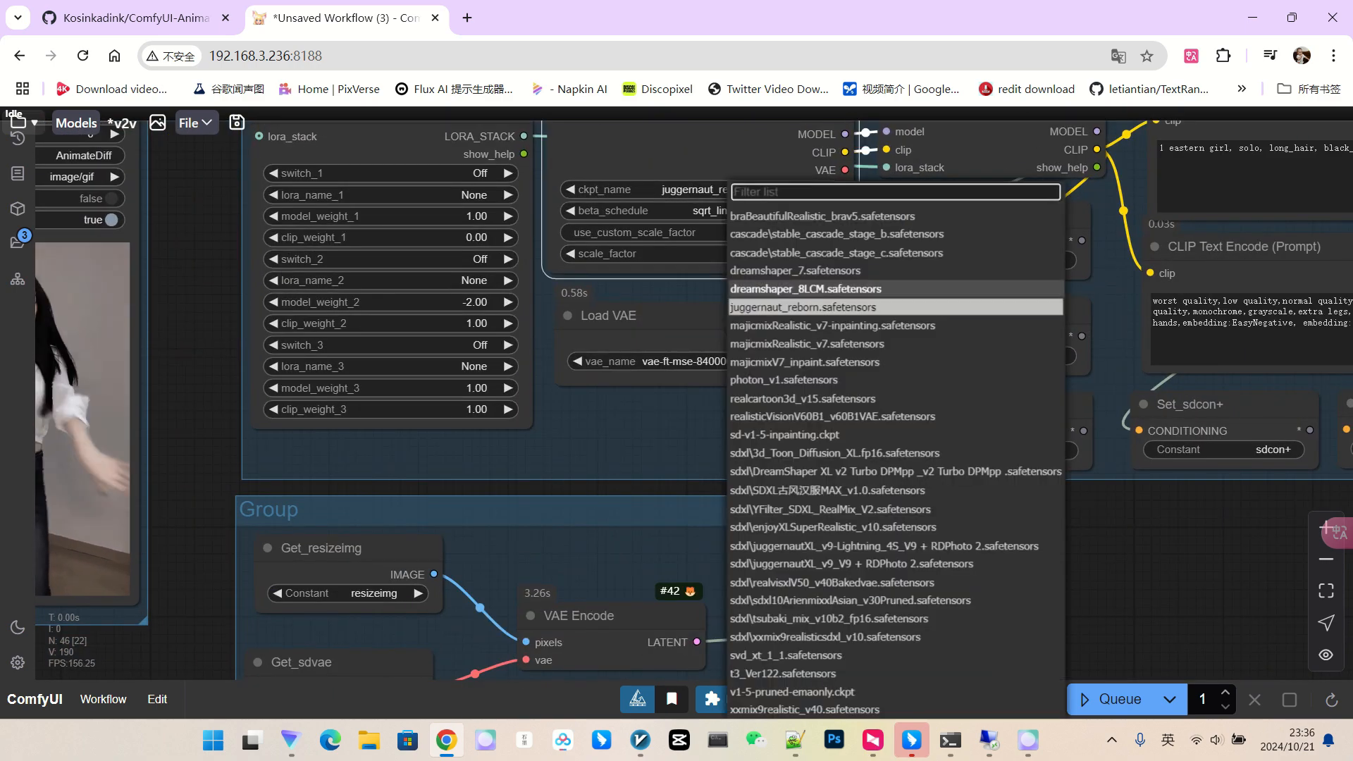
click(863, 417)
scroll(871, 384, down, 7)
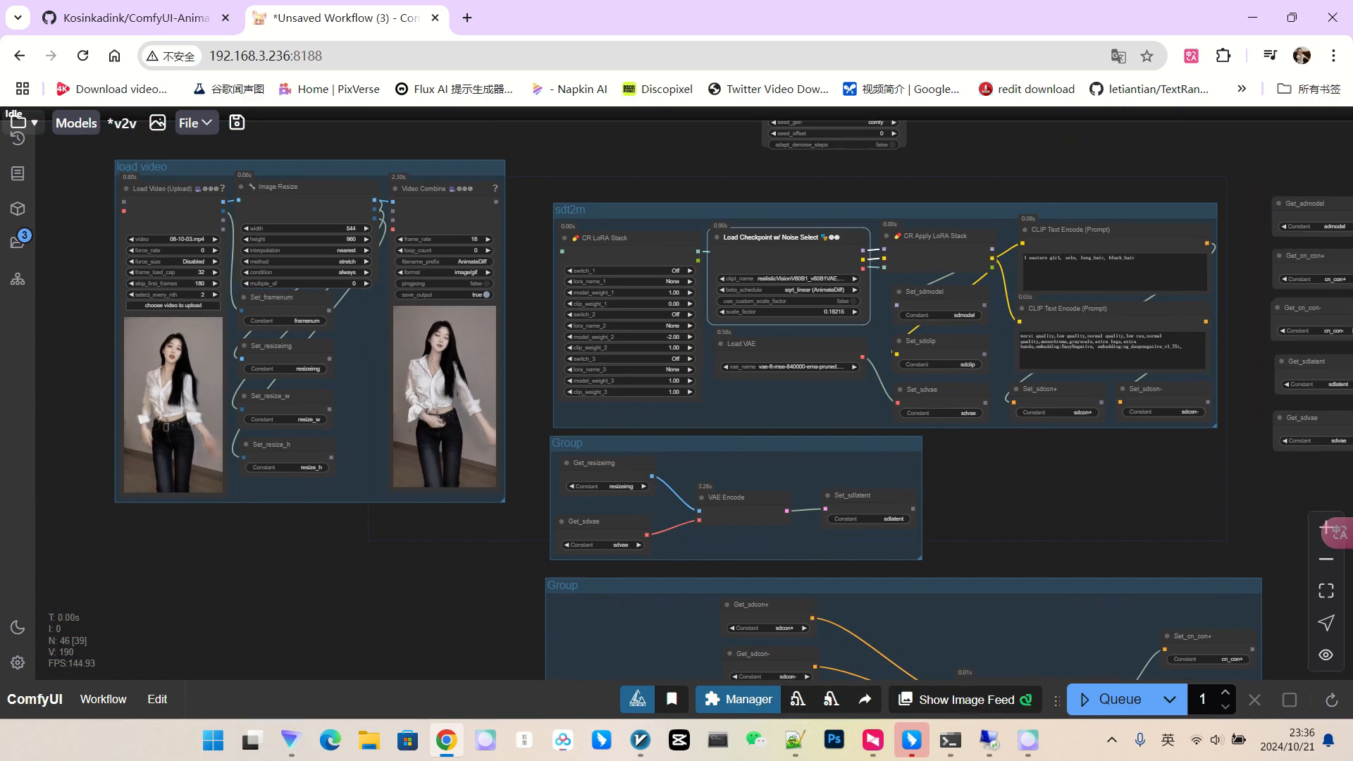
drag(937, 472, 736, 434)
scroll(737, 434, down, 2)
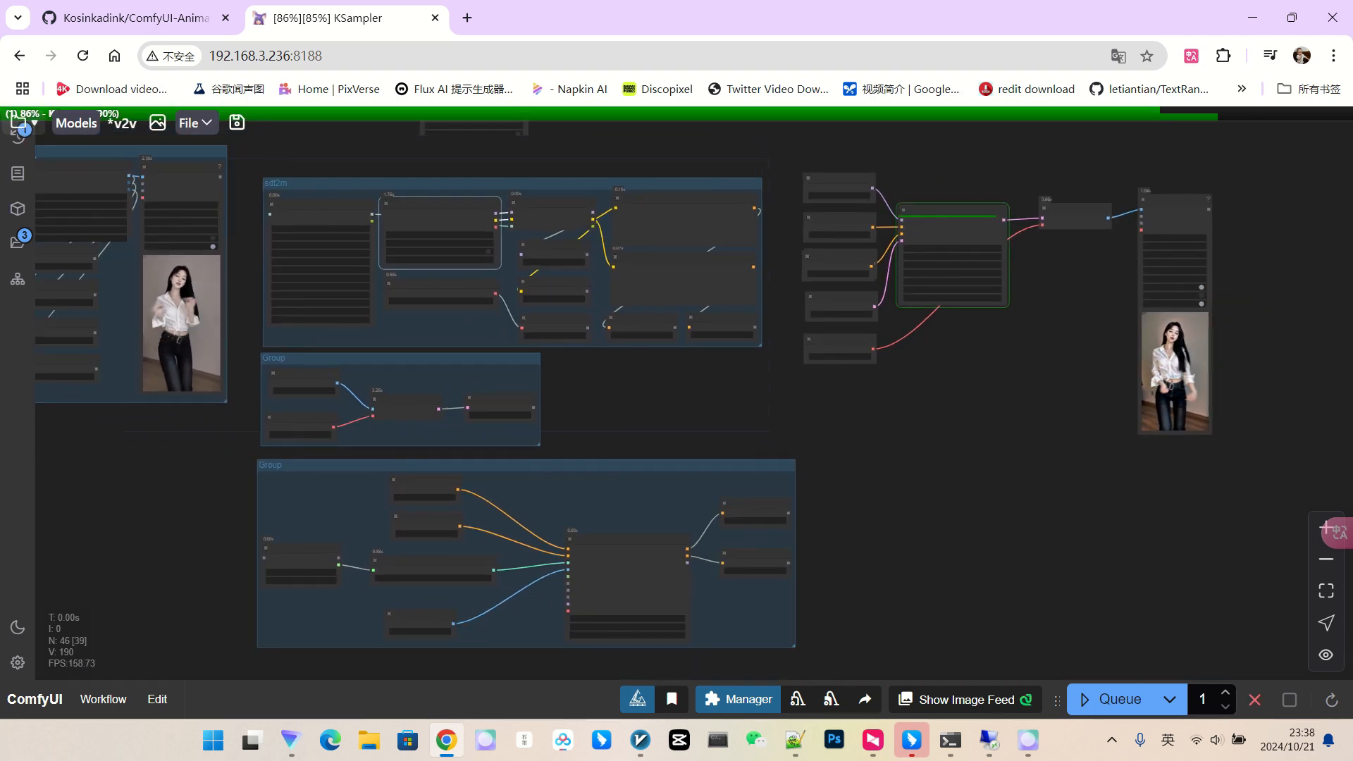
Review the realisticVisionV60B1 render in Video Combine, then return to the checkpoint and LoRA nodes.
scroll(1255, 331, up, 12)
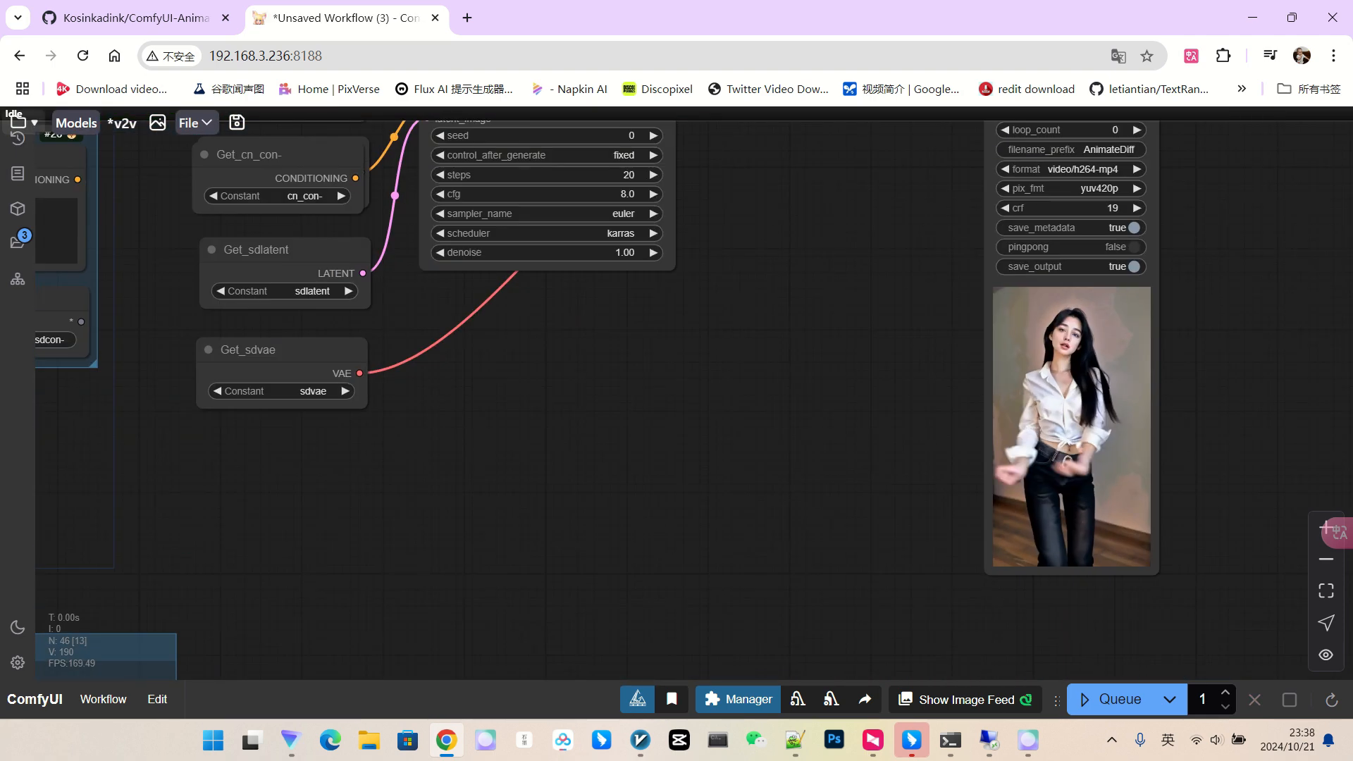
scroll(1054, 451, up, 6)
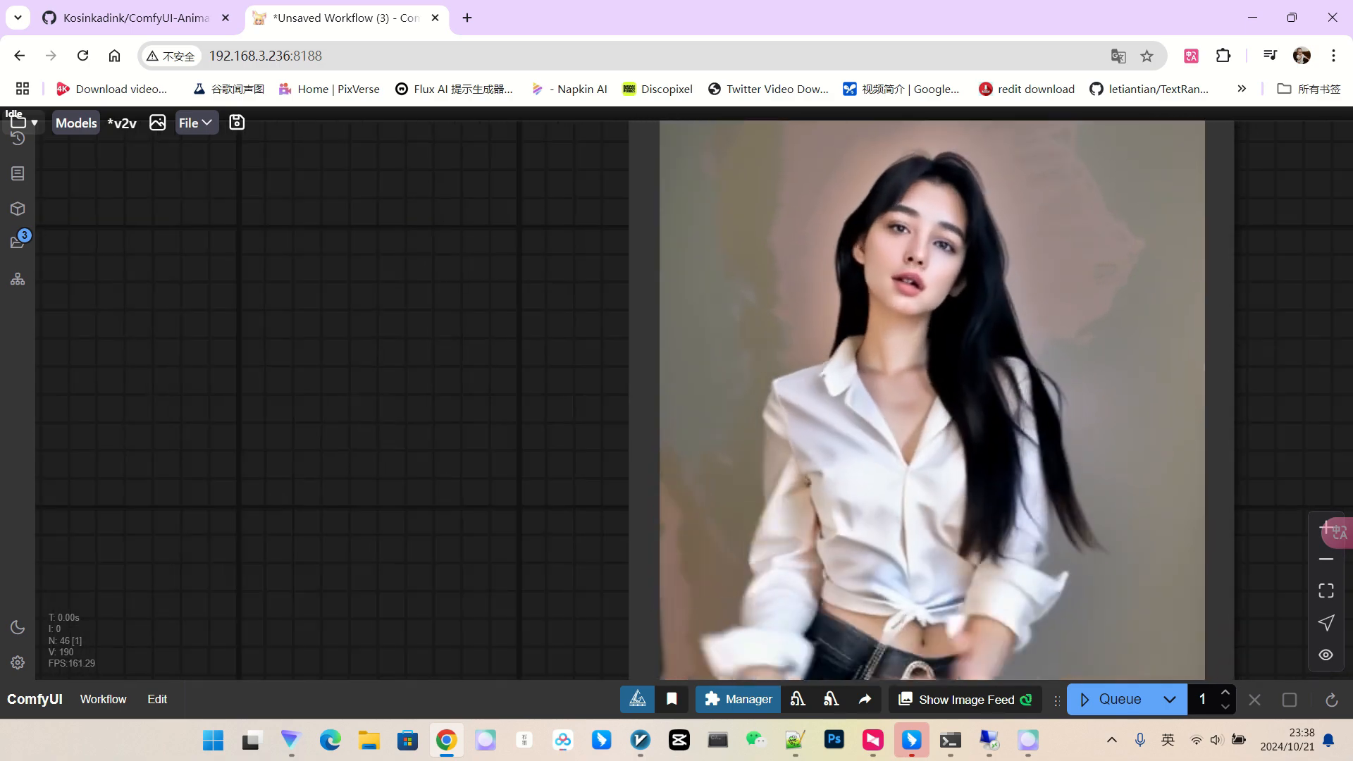
scroll(937, 402, down, 12)
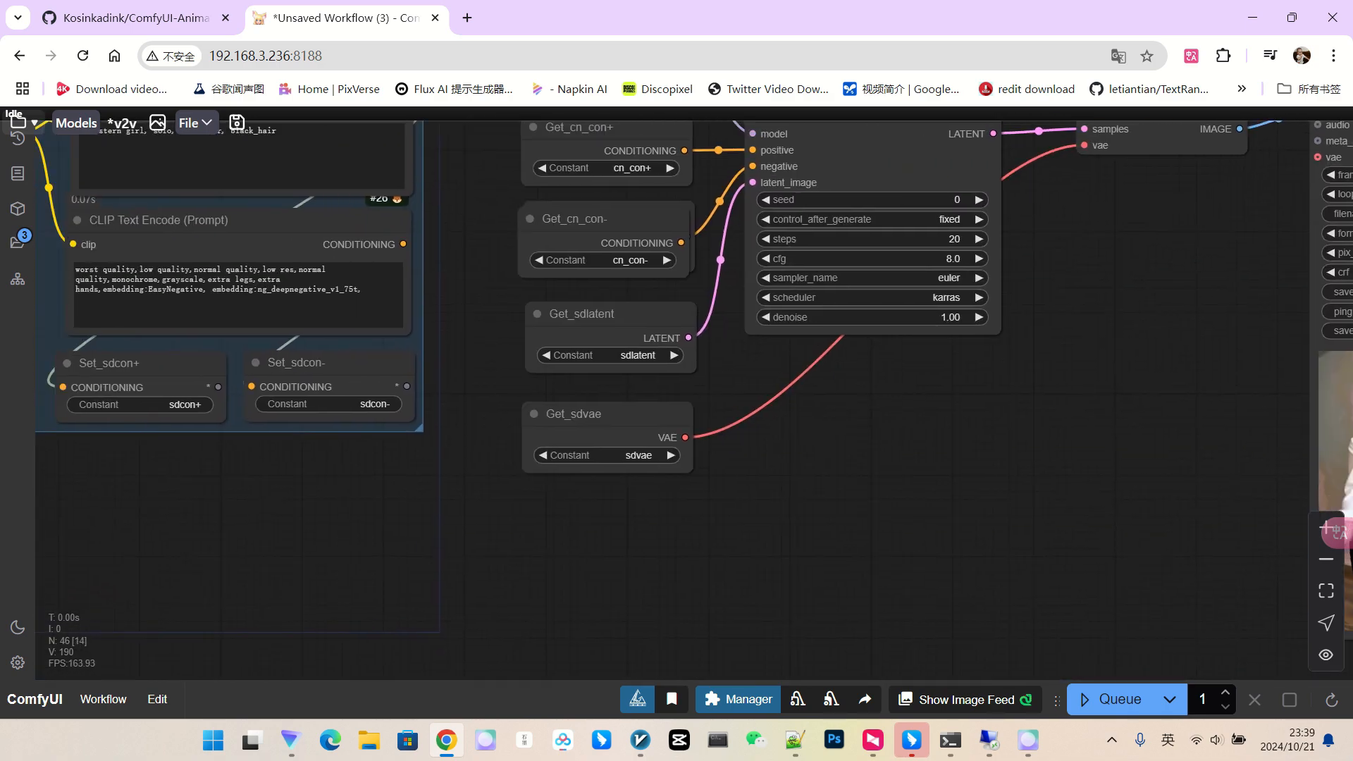
scroll(951, 486, down, 4)
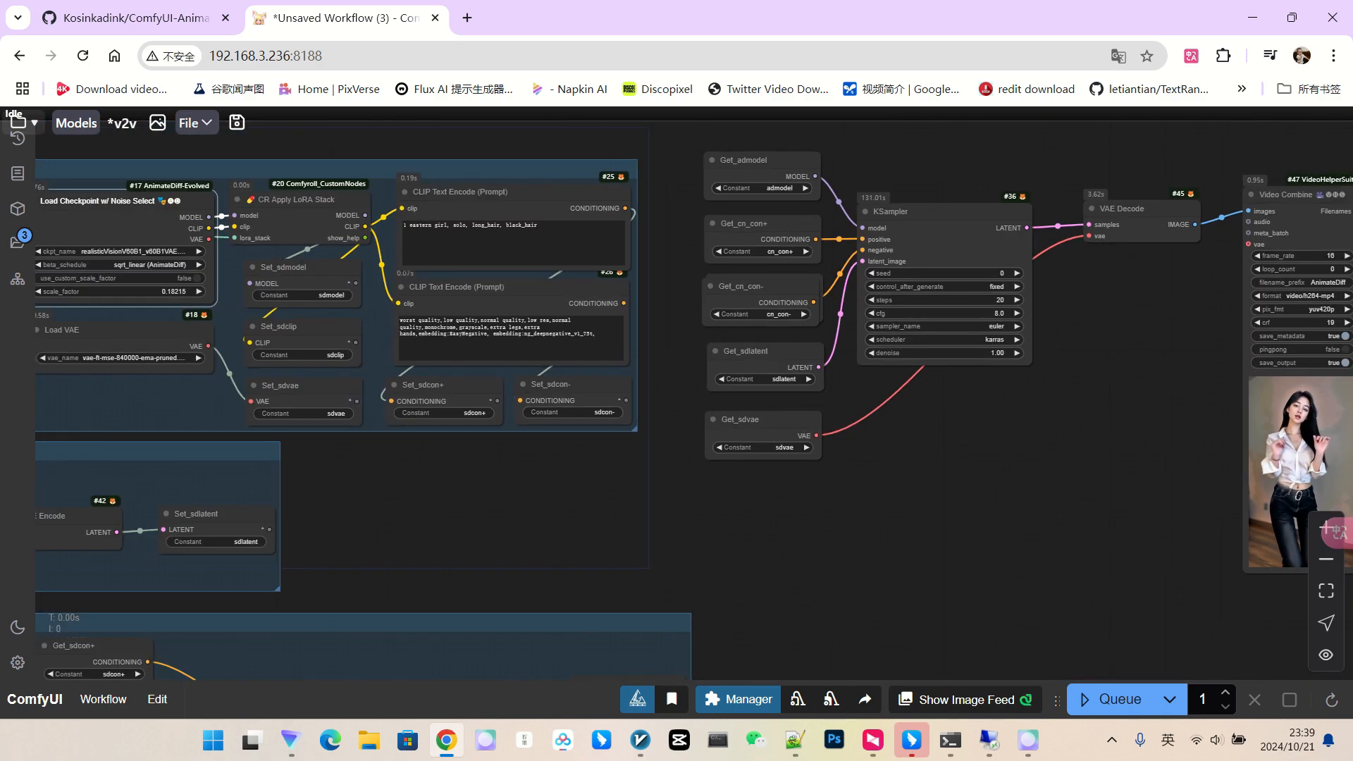
drag(1082, 358, 1020, 358)
scroll(1020, 358, up, 3)
scroll(1020, 358, down, 2)
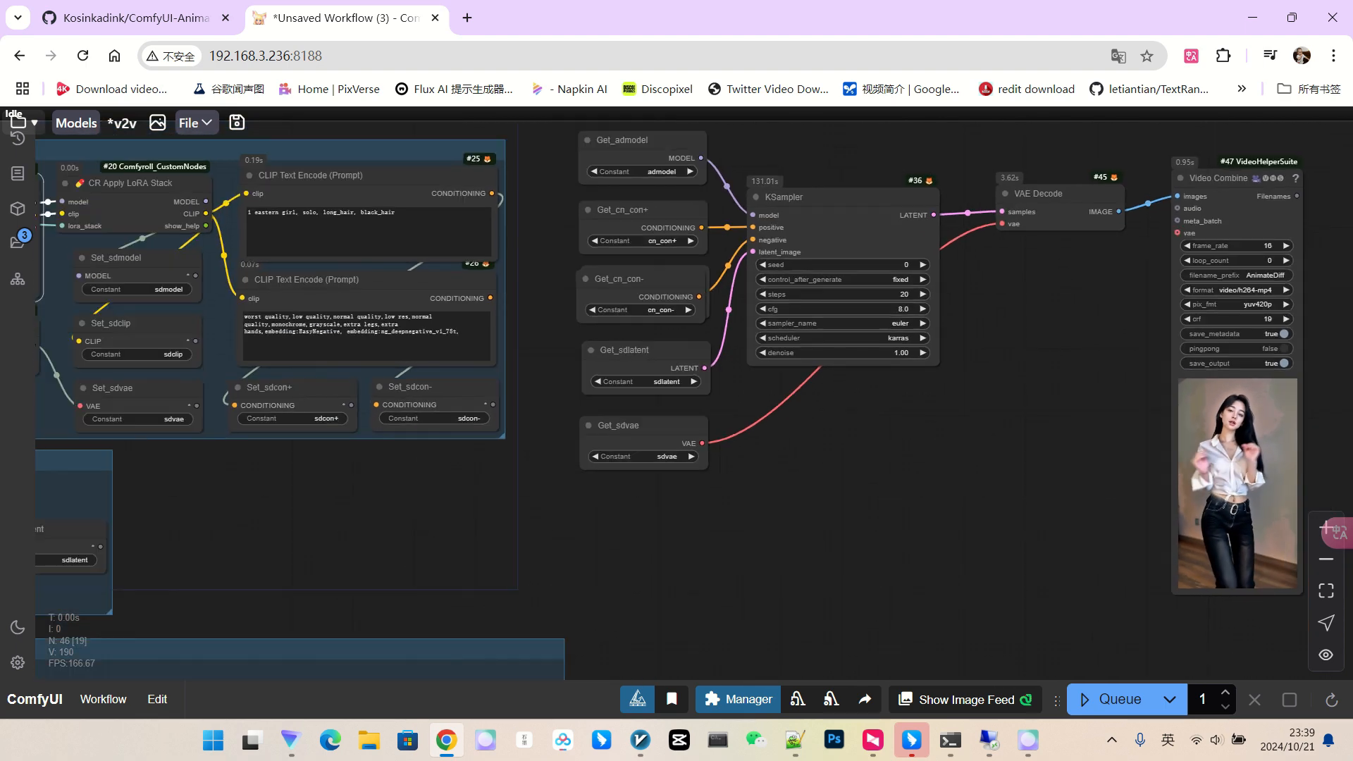
scroll(1028, 352, up, 1)
scroll(1011, 346, up, 3)
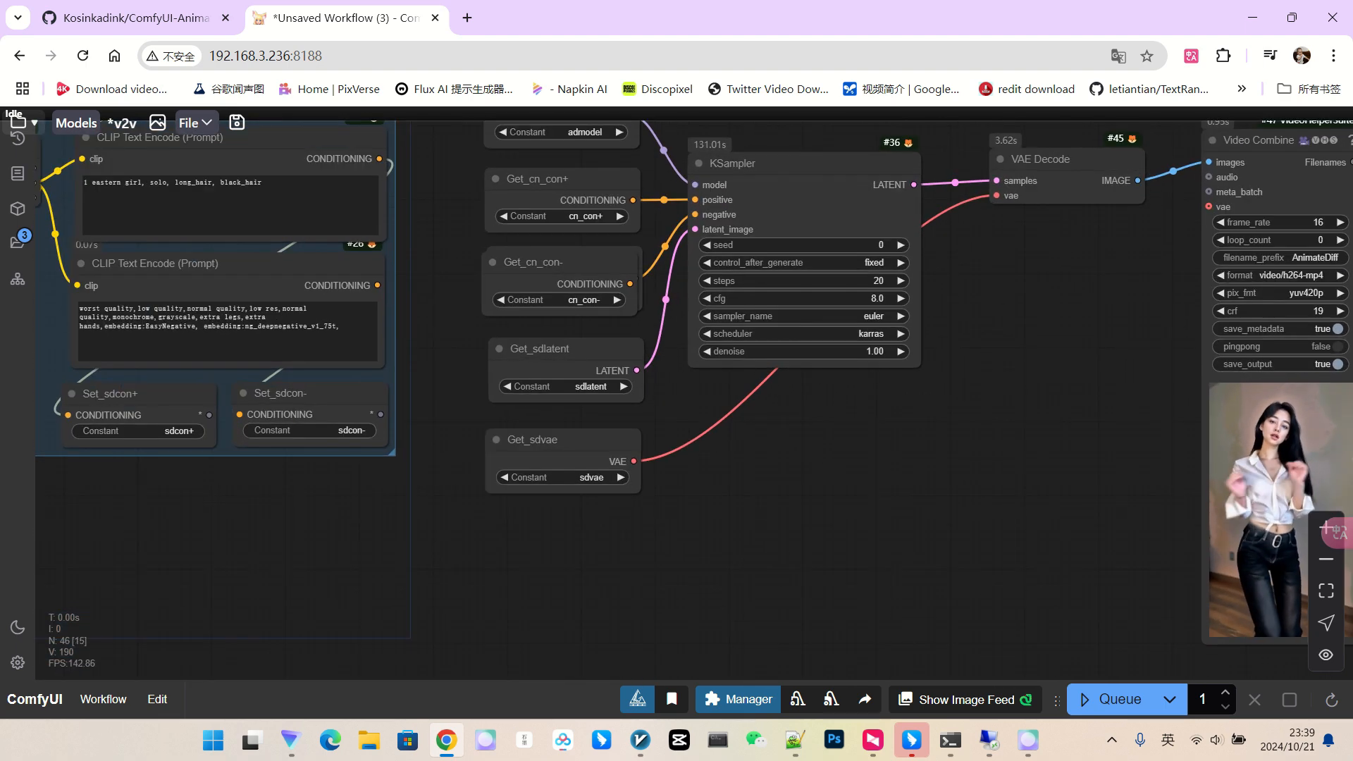
scroll(999, 345, down, 1)
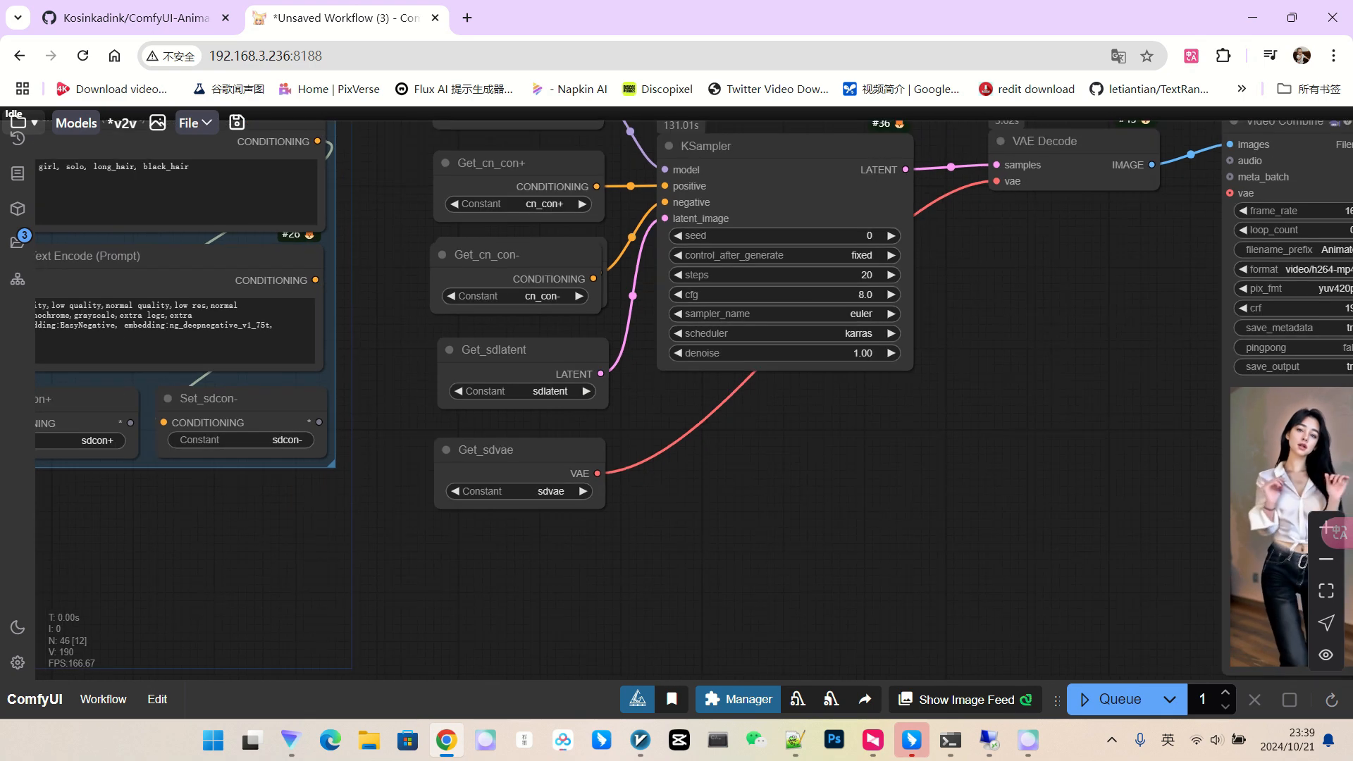
scroll(987, 337, down, 2)
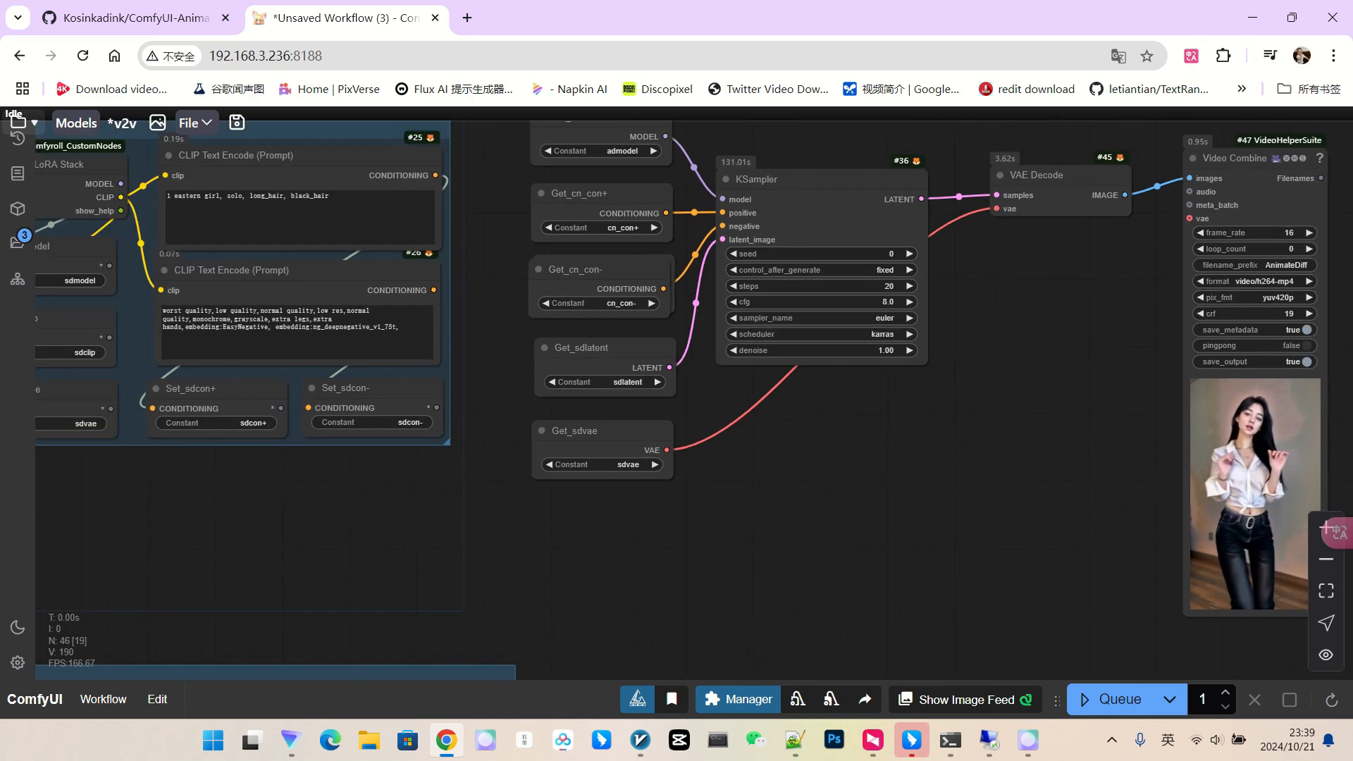
scroll(1000, 341, down, 2)
drag(1000, 341, 1182, 350)
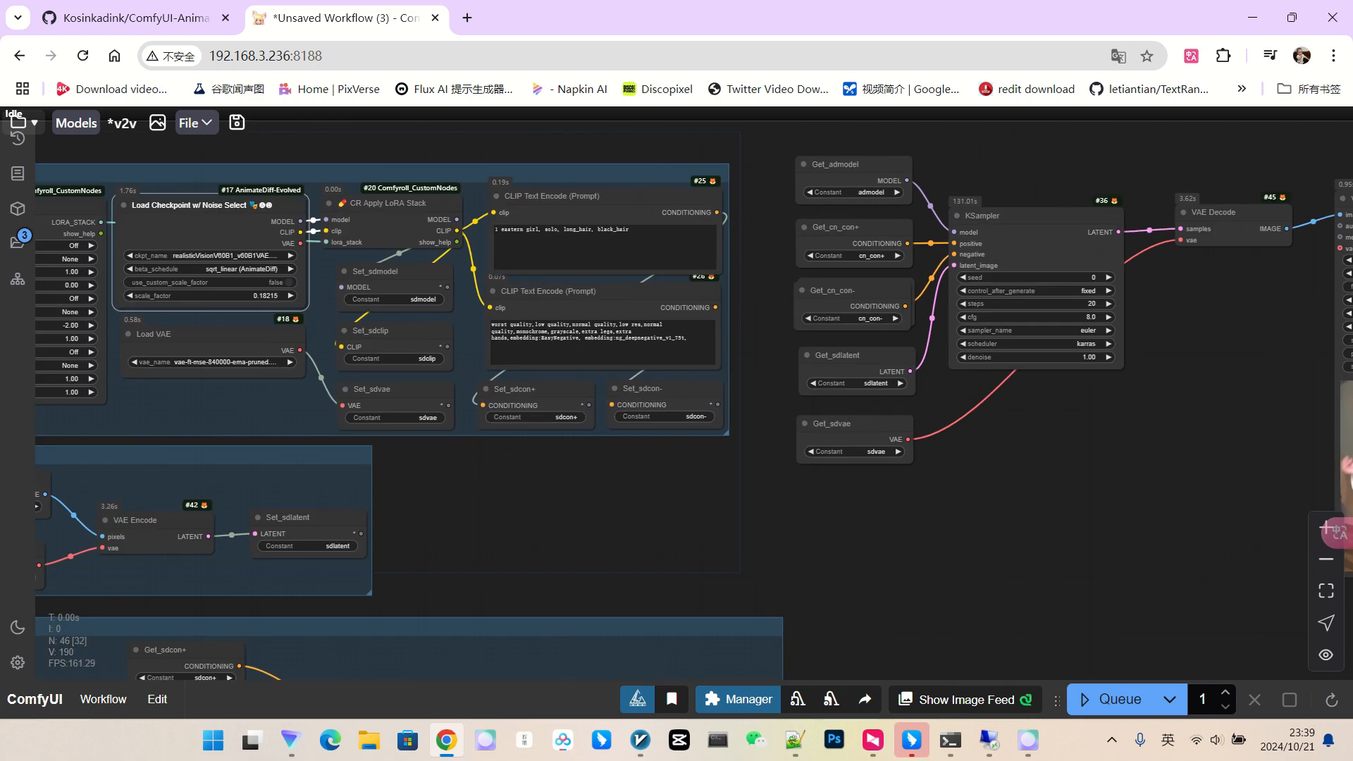
mouse_move(825, 424)
mouse_down()
mouse_move(945, 429)
mouse_move(810, 430)
mouse_up()
Replace the KSampler with a SamplerCustom node wired to the model, placed beside VAE Decode.
drag(995, 505, 895, 391)
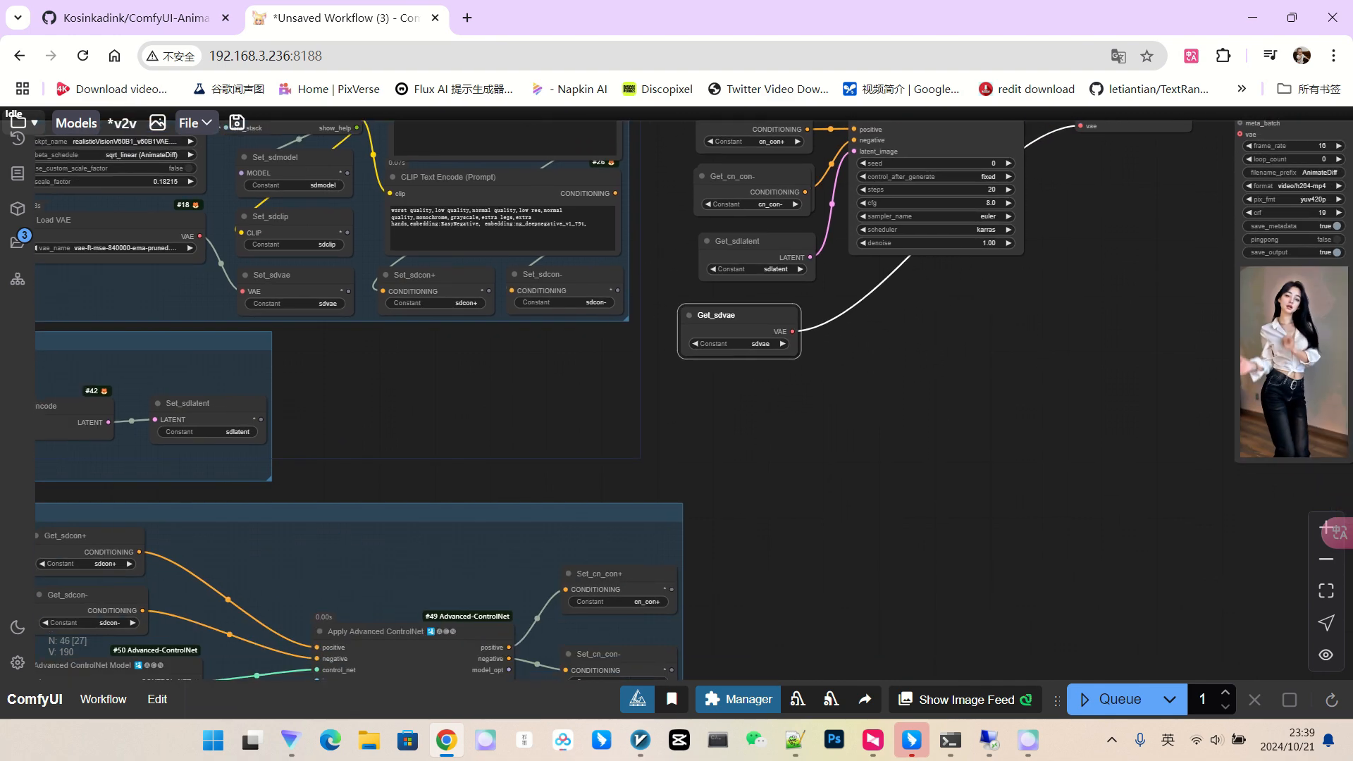
double_click(893, 385)
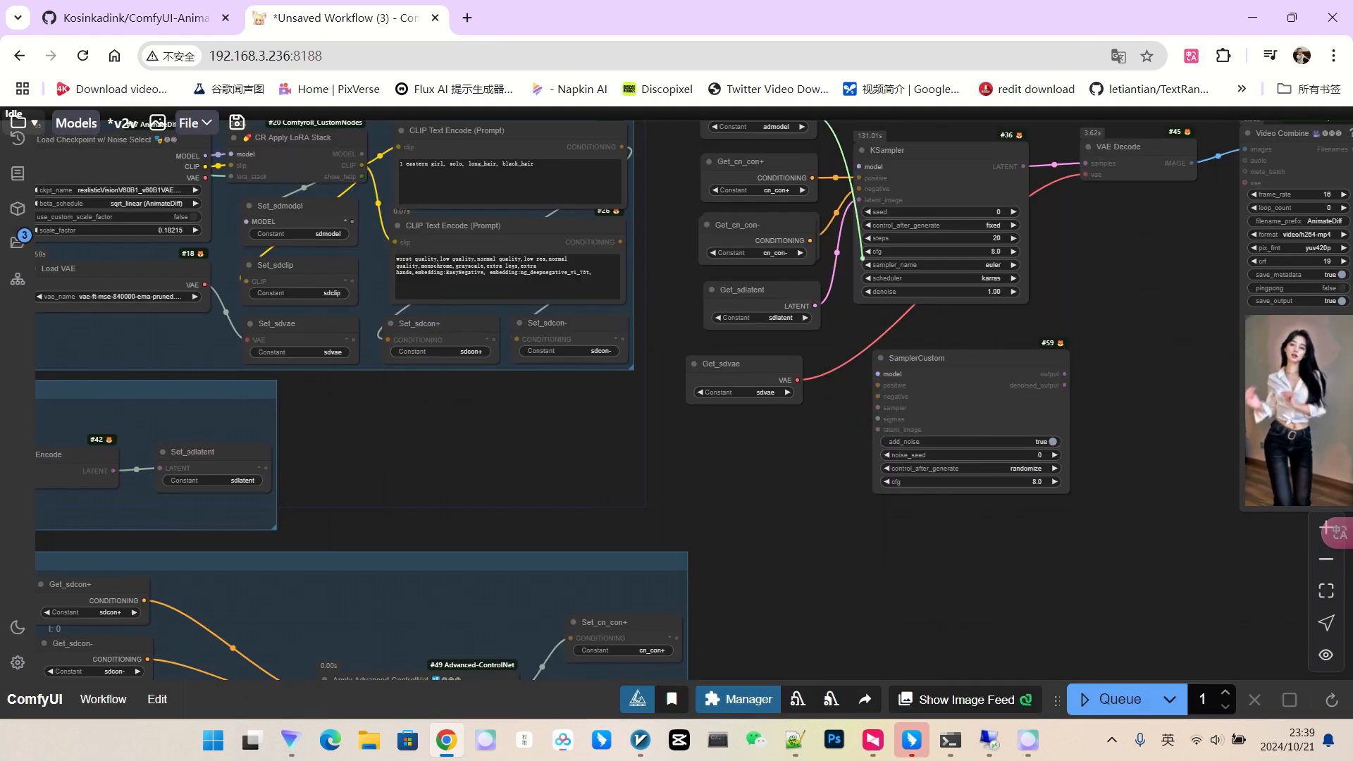
drag(878, 374, 878, 374)
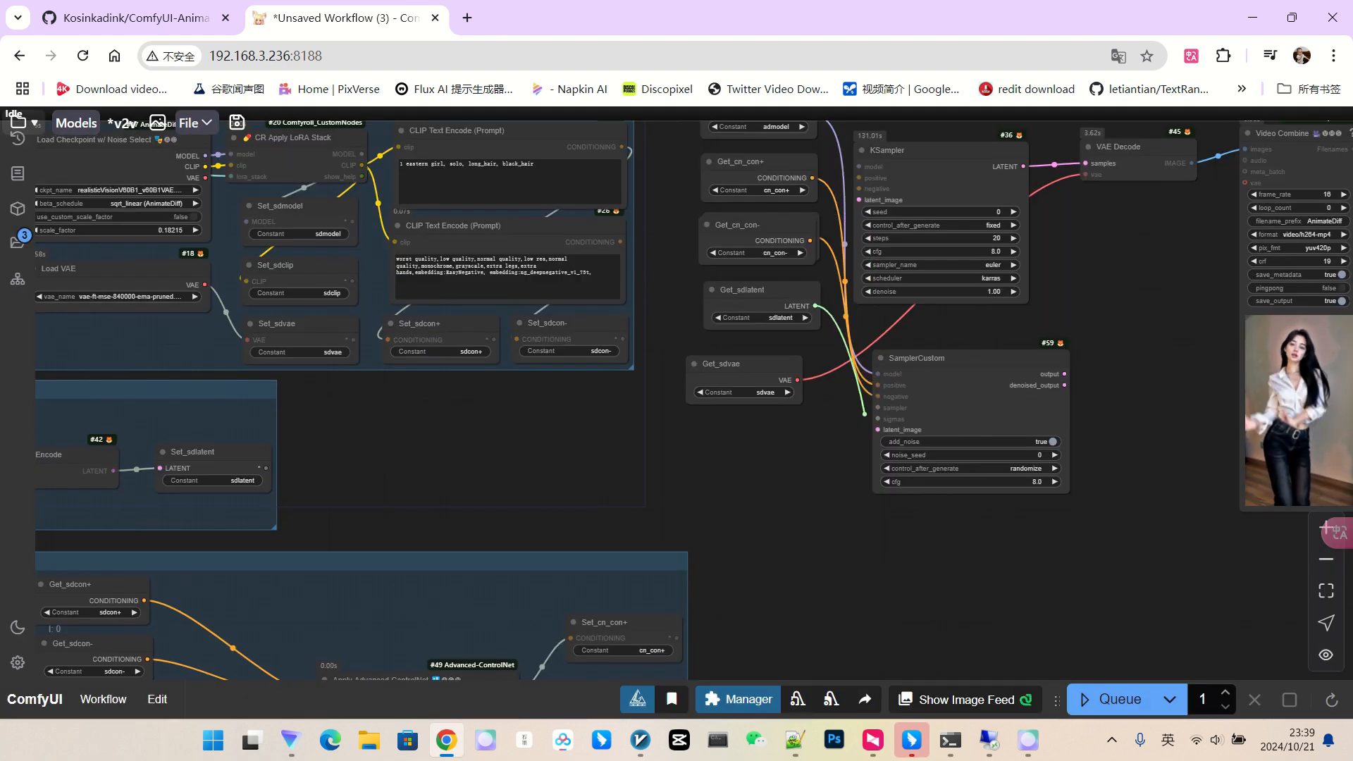
scroll(775, 401, down, 1)
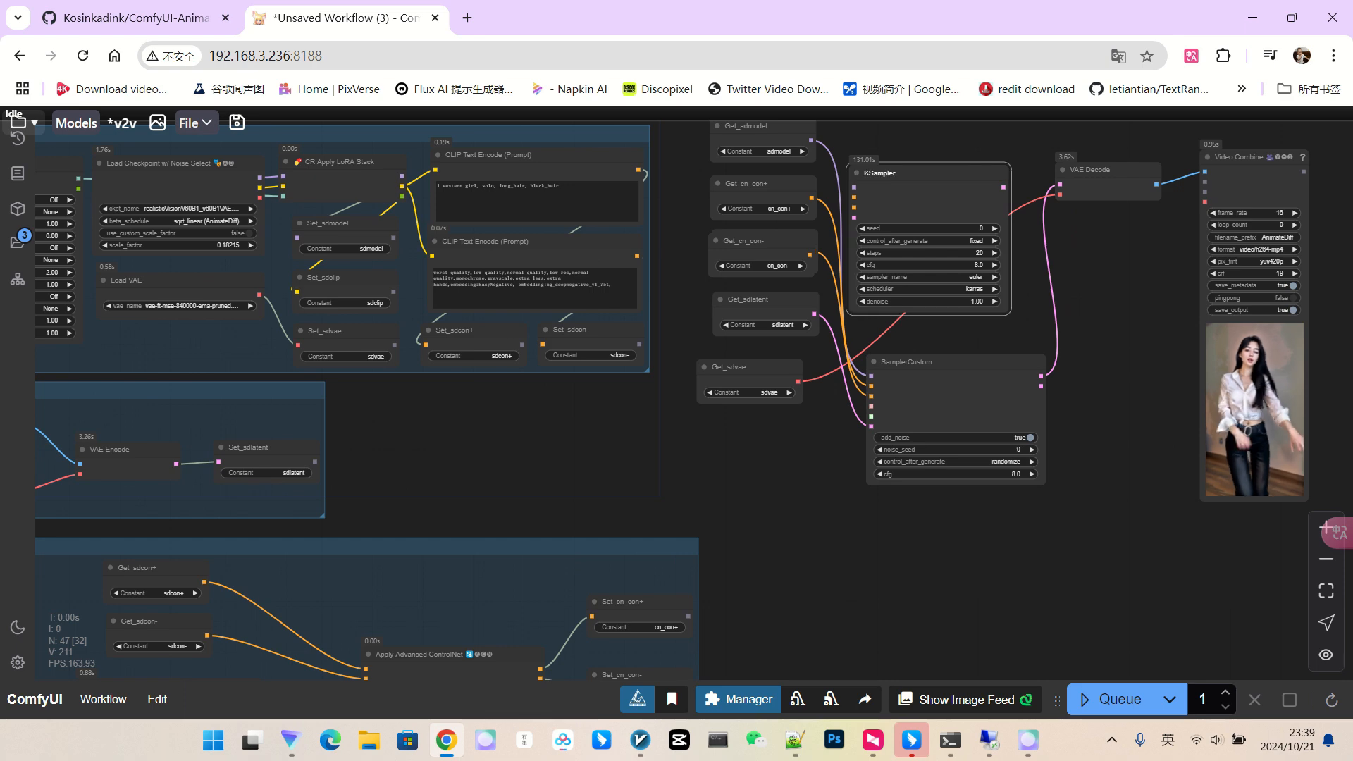
key(Delete)
drag(937, 363, 933, 181)
scroll(1047, 285, up, 3)
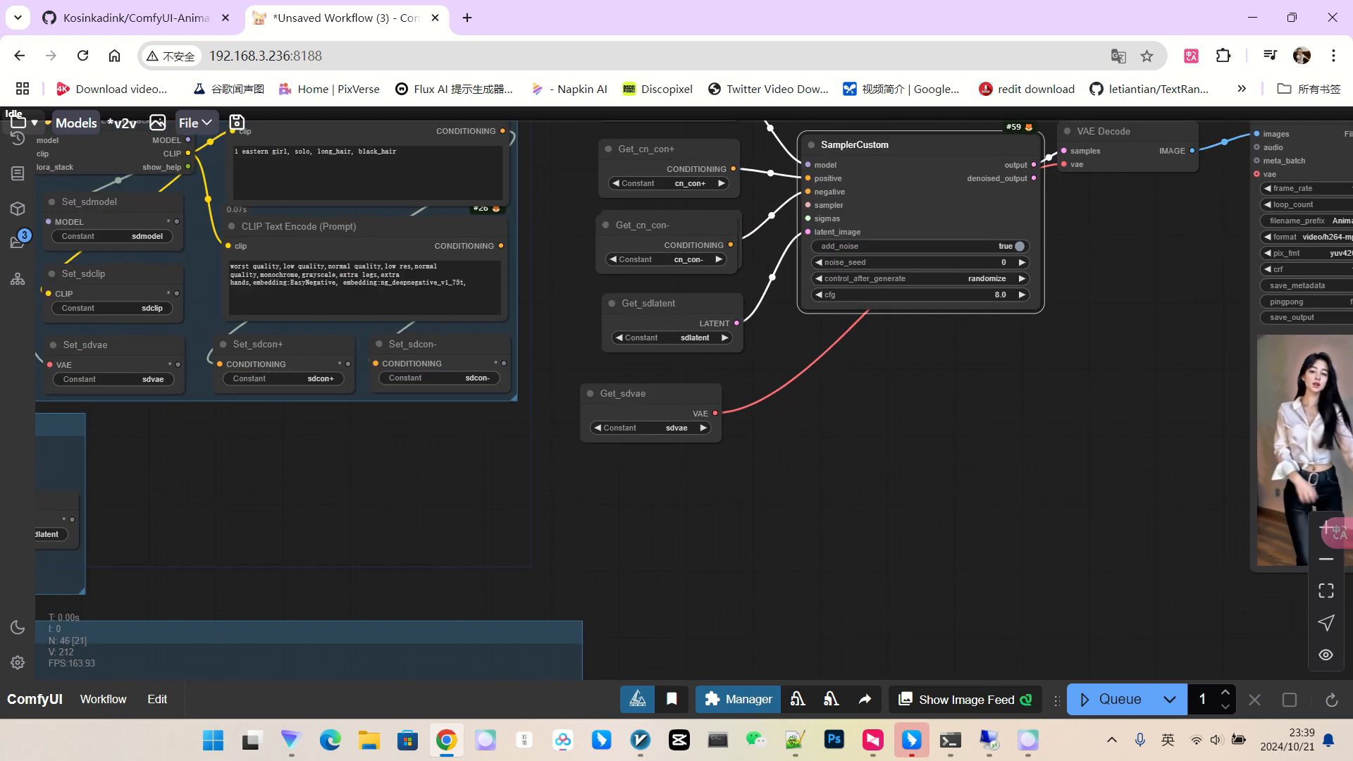
Set SamplerCustom's control_after_generate to fixed and list nodes for its sampler input.
click(1015, 278)
click(1018, 282)
scroll(1043, 274, up, 1)
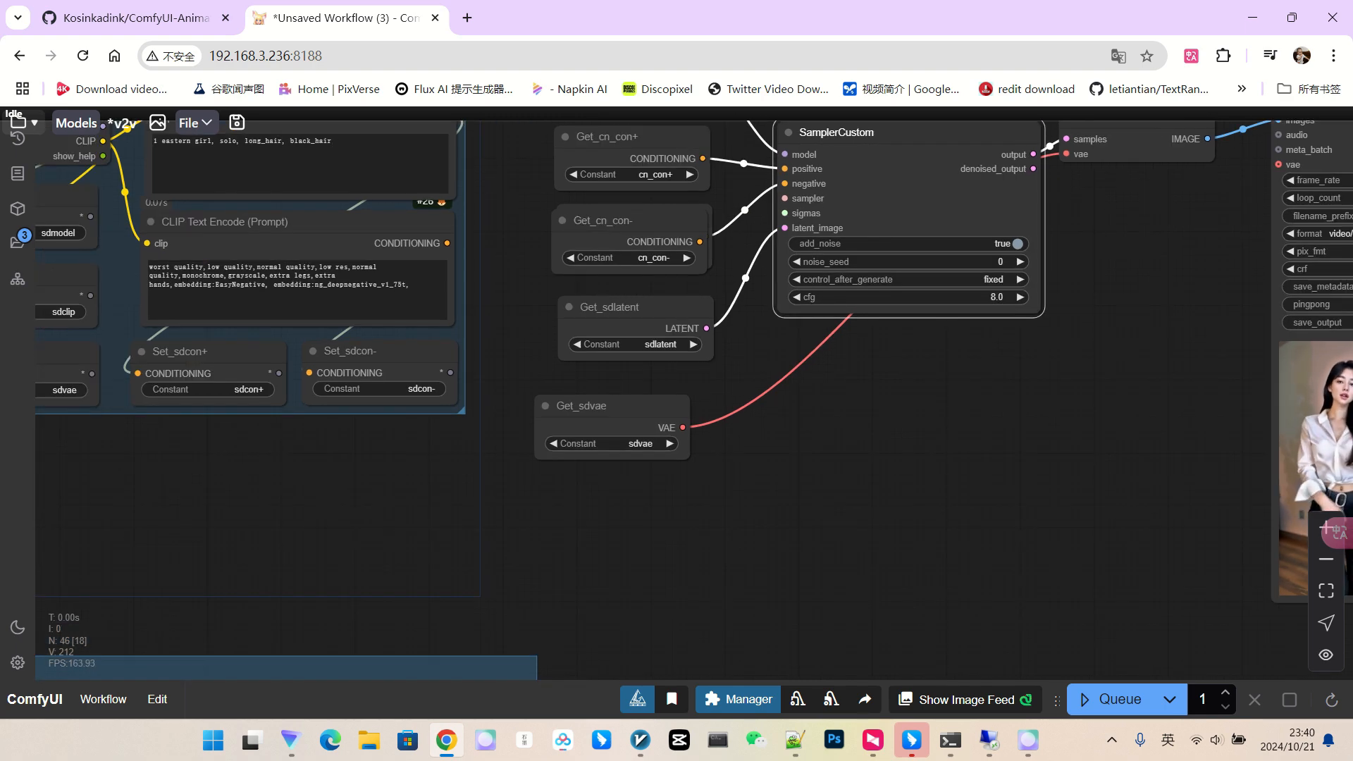
drag(780, 301, 542, 502)
Add a KSamplerSelect (euler) and an AlignYourStepsScheduler, stacked beside SamplerCustom.
click(787, 509)
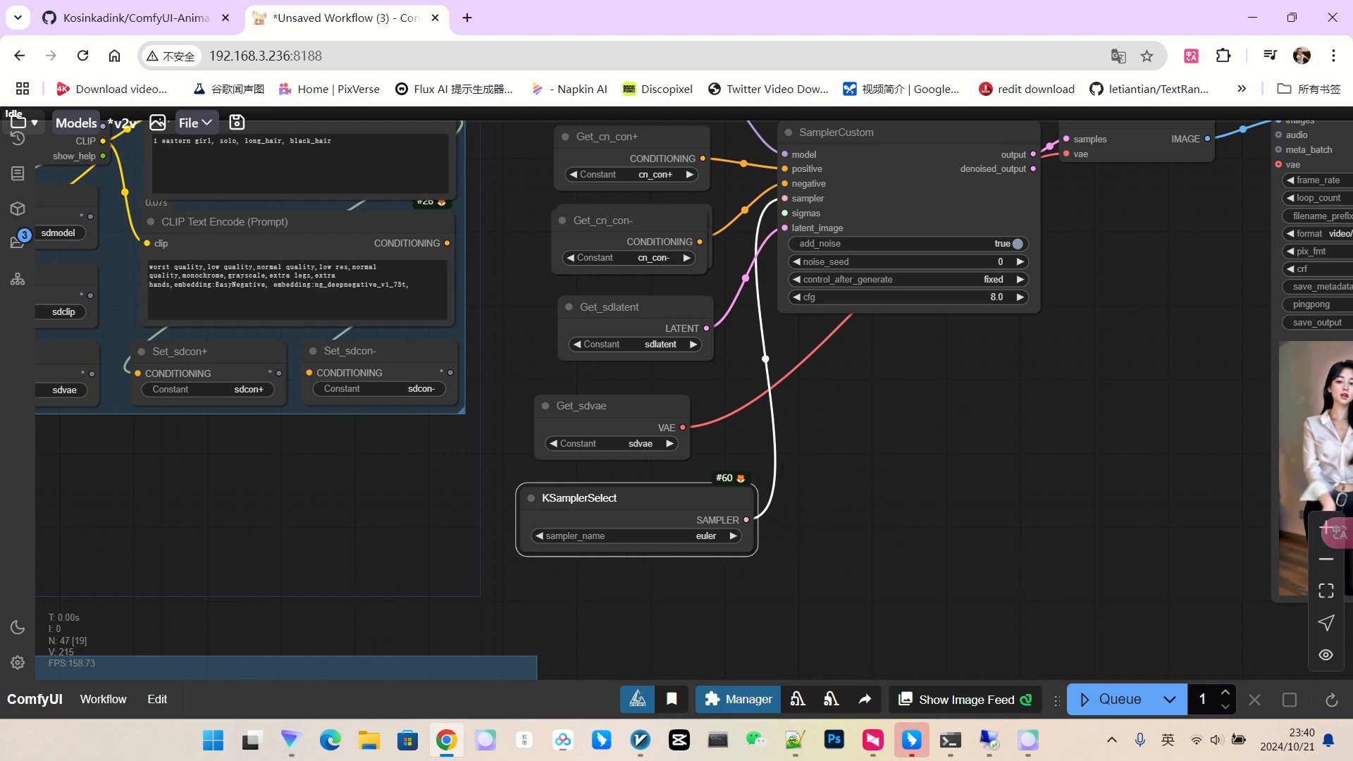
drag(918, 493, 946, 392)
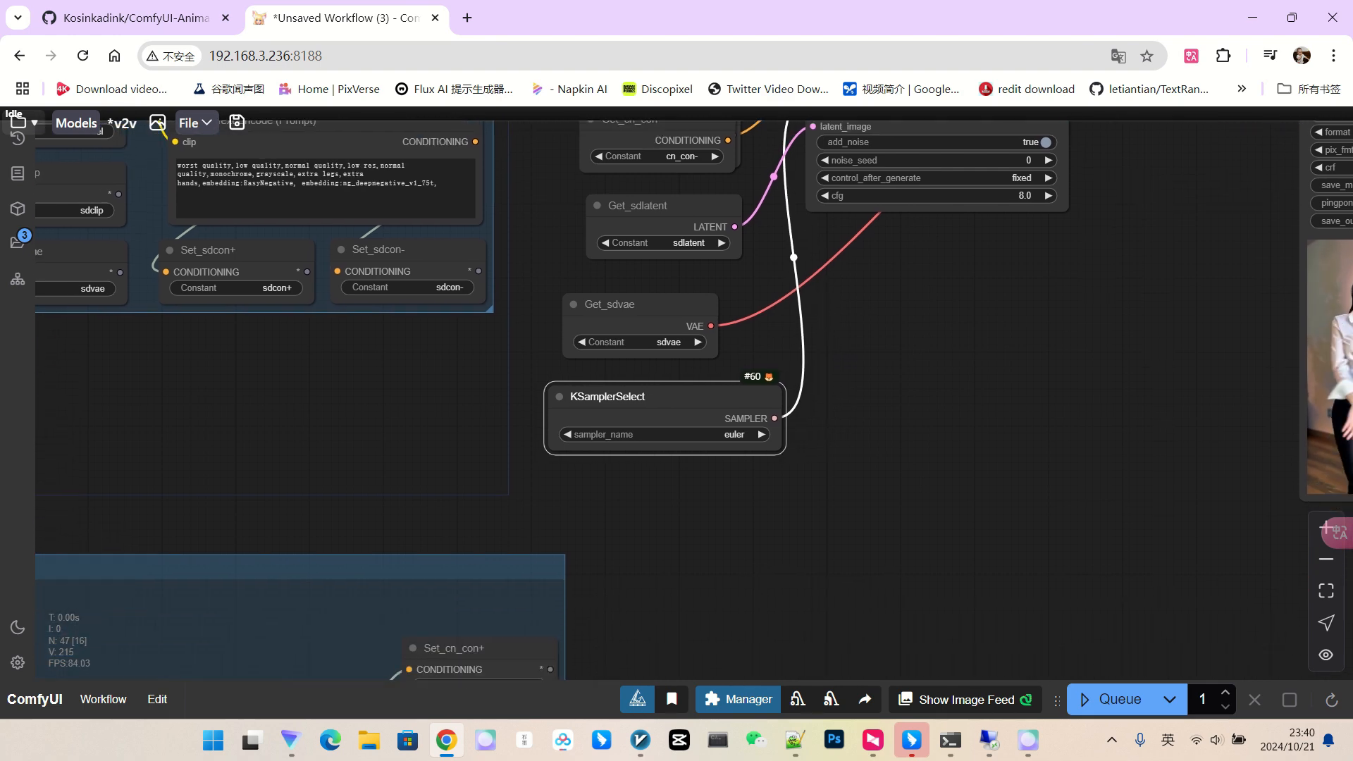
scroll(945, 392, down, 2)
double_click(944, 374)
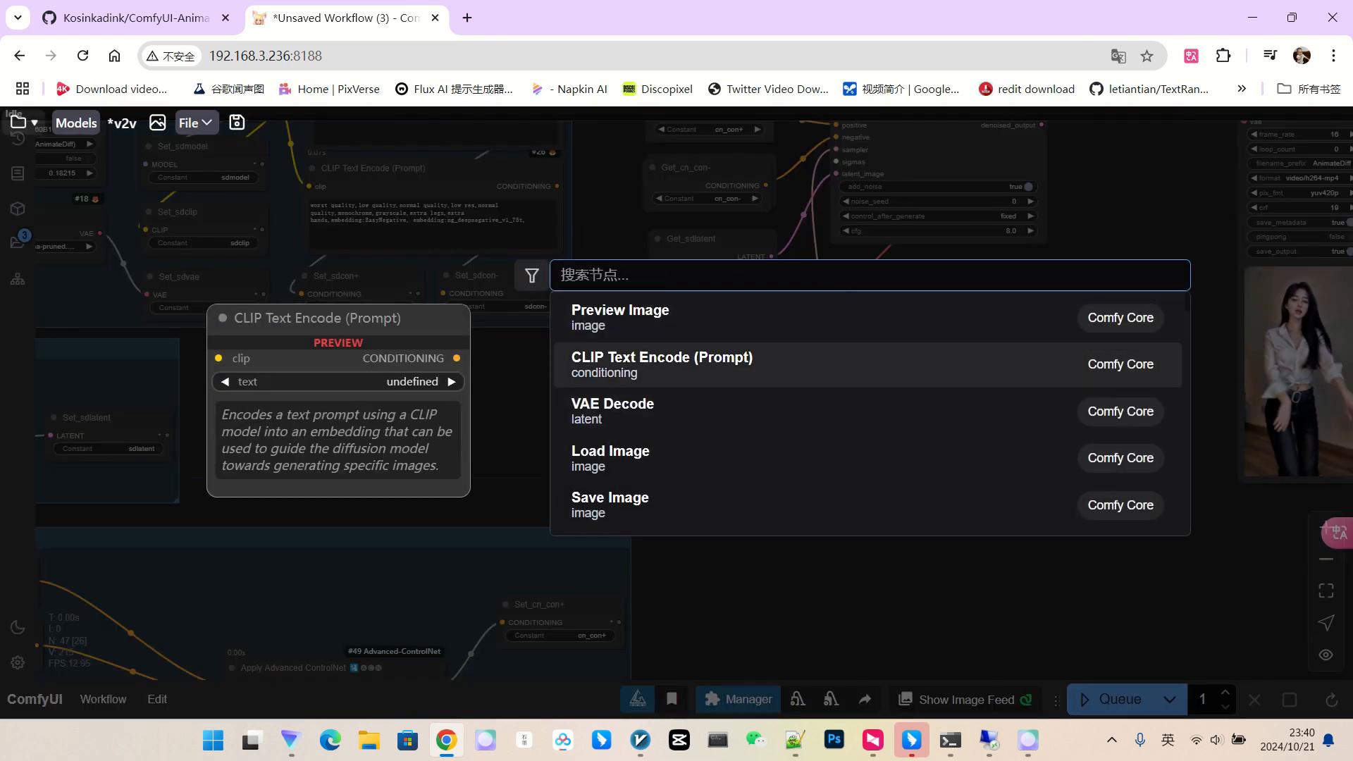
text(ali)
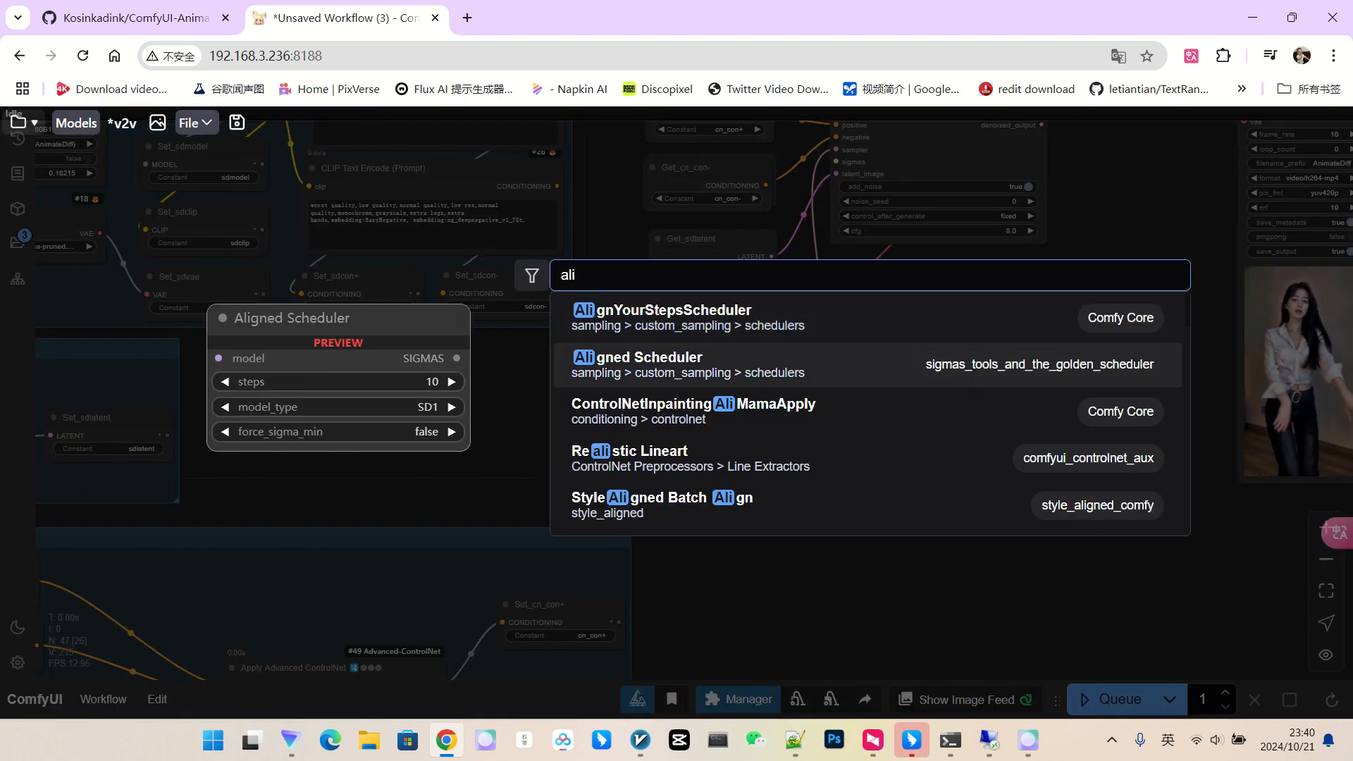
key(Return)
drag(1015, 380, 621, 536)
scroll(1007, 348, up, 4)
drag(810, 487, 920, 471)
drag(691, 406, 692, 391)
drag(694, 521, 659, 476)
Keep the scheduler at SD1, 10 steps, and wire its SIGMAS into SamplerCustom's sigmas.
scroll(810, 536, up, 3)
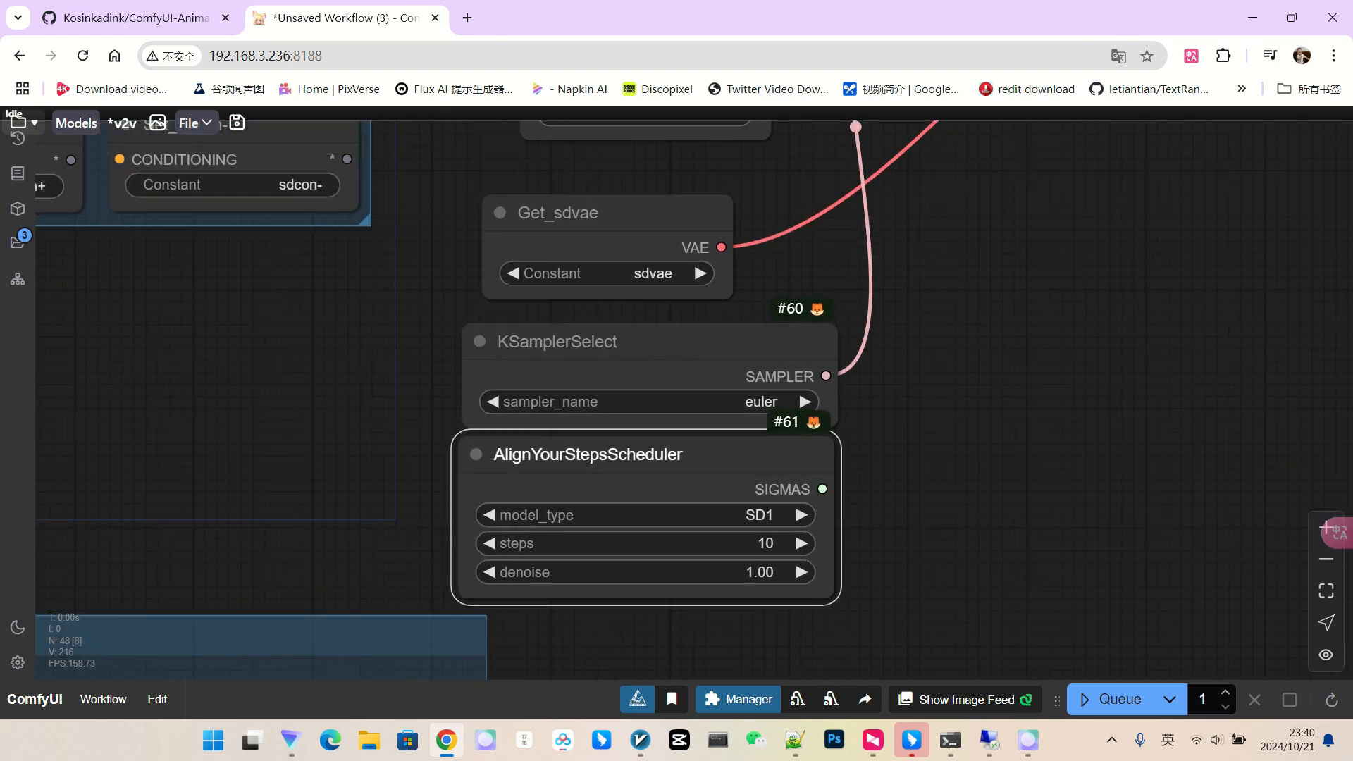
click(761, 513)
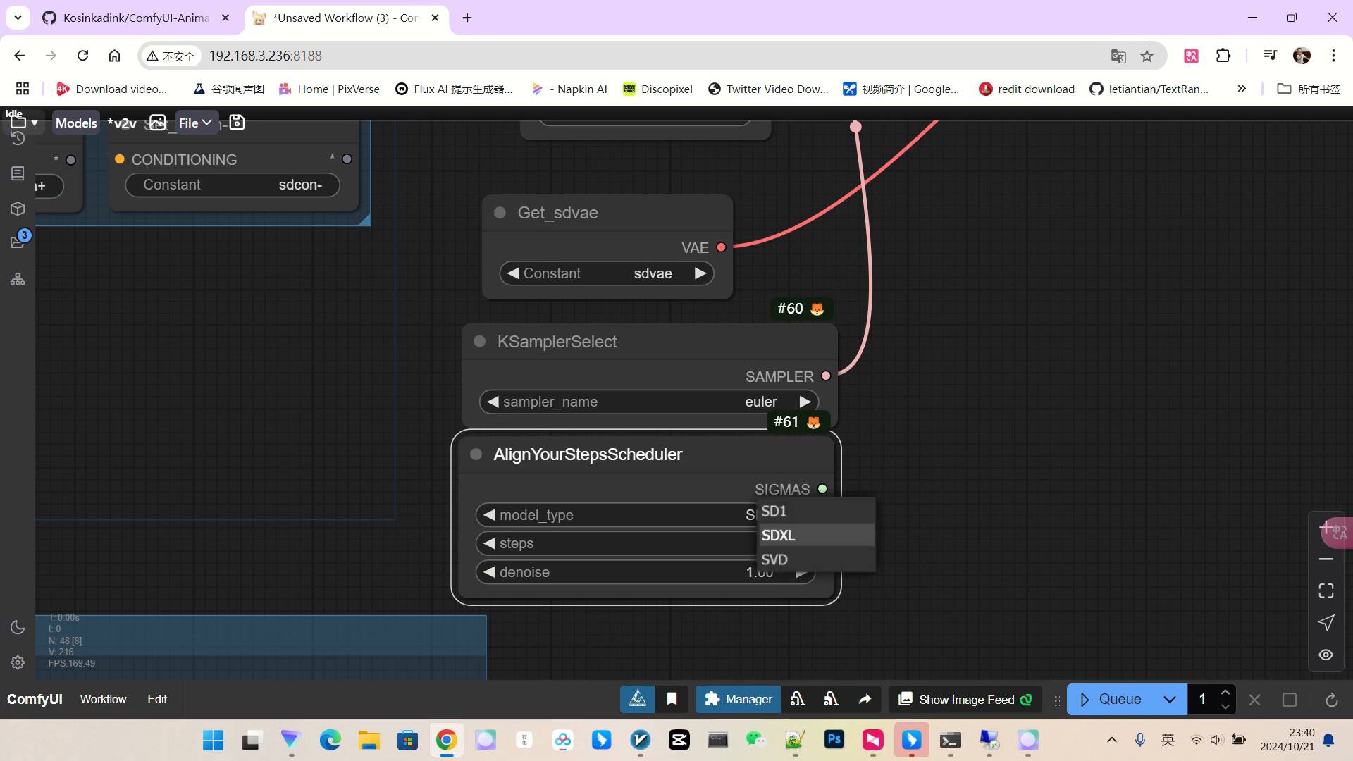
click(941, 525)
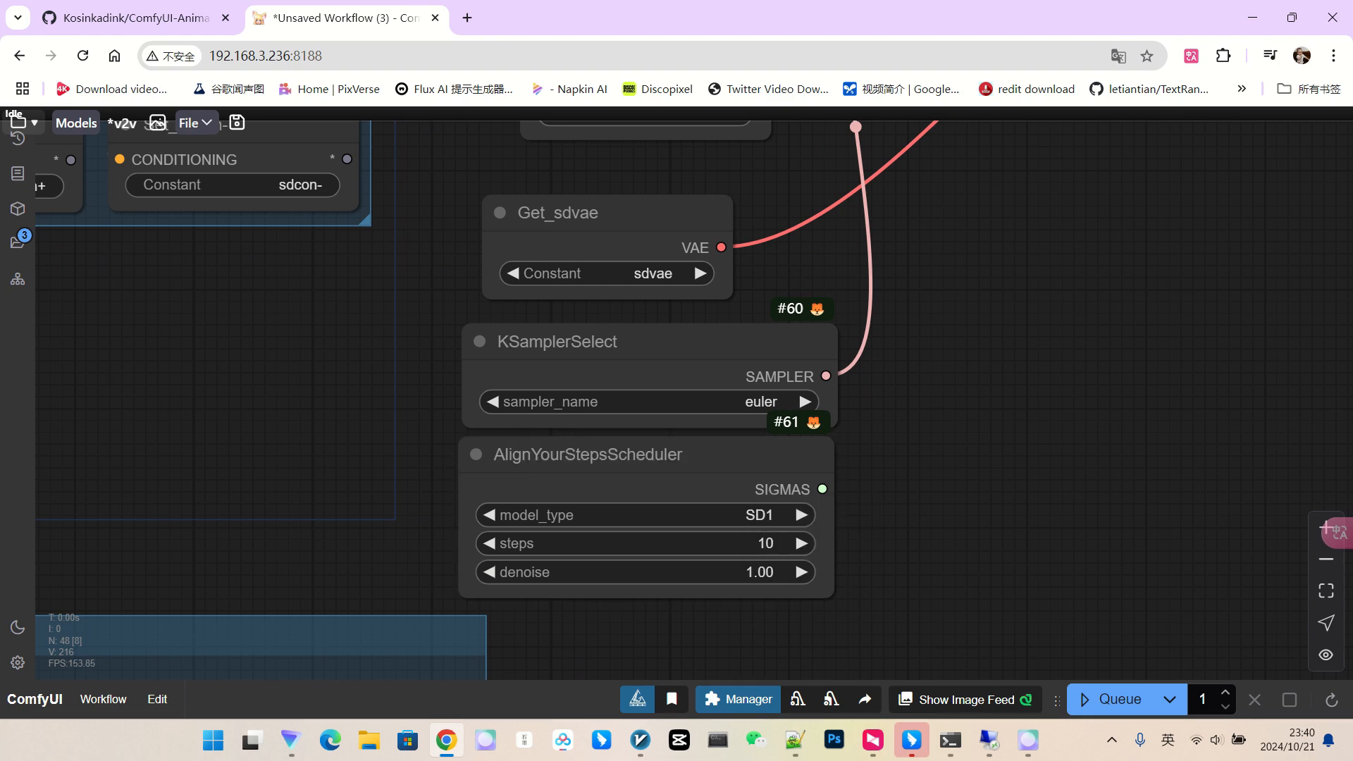
scroll(834, 552, down, 2)
drag(895, 430, 873, 537)
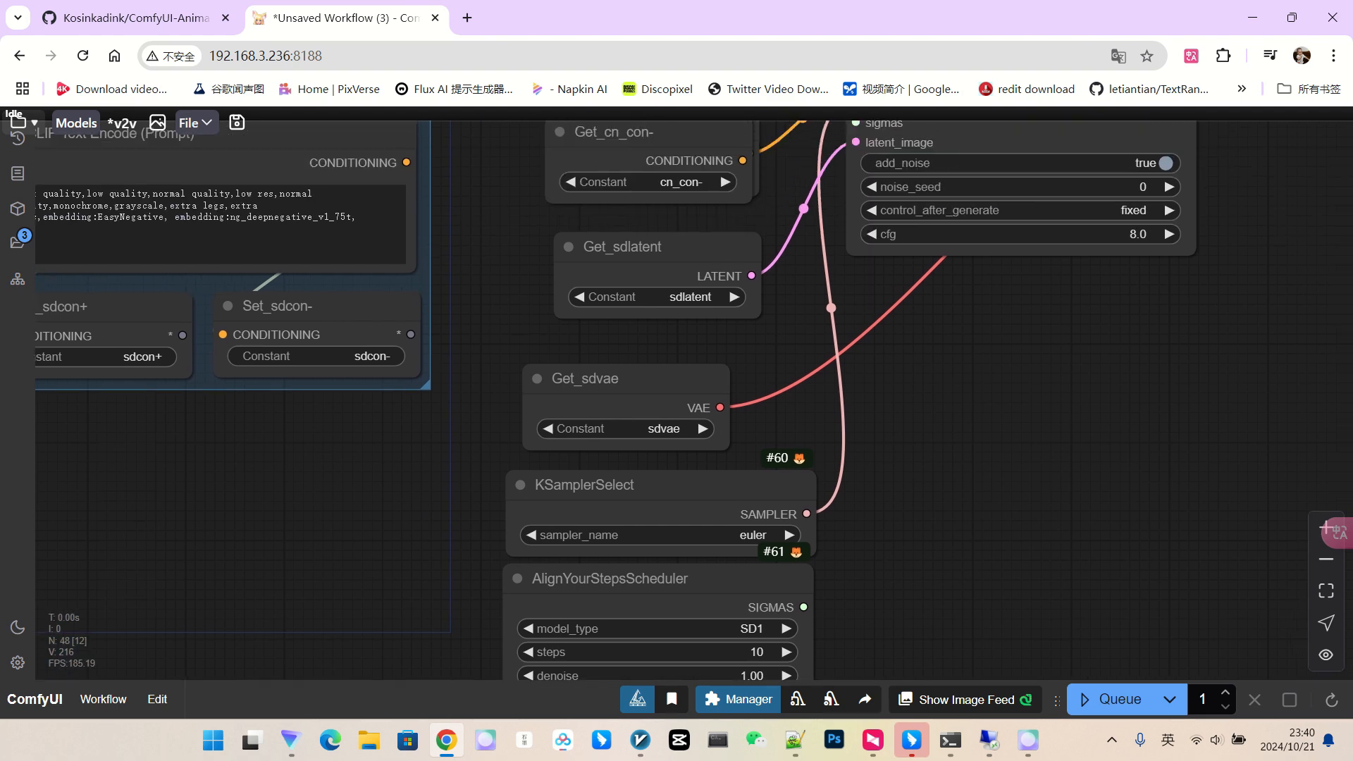
drag(632, 386, 643, 363)
drag(640, 486, 640, 473)
drag(638, 579, 638, 577)
scroll(862, 564, down, 3)
drag(867, 553, 748, 573)
drag(700, 616, 738, 253)
drag(1000, 351, 1049, 419)
scroll(1005, 292, up, 7)
scroll(1008, 295, up, 1)
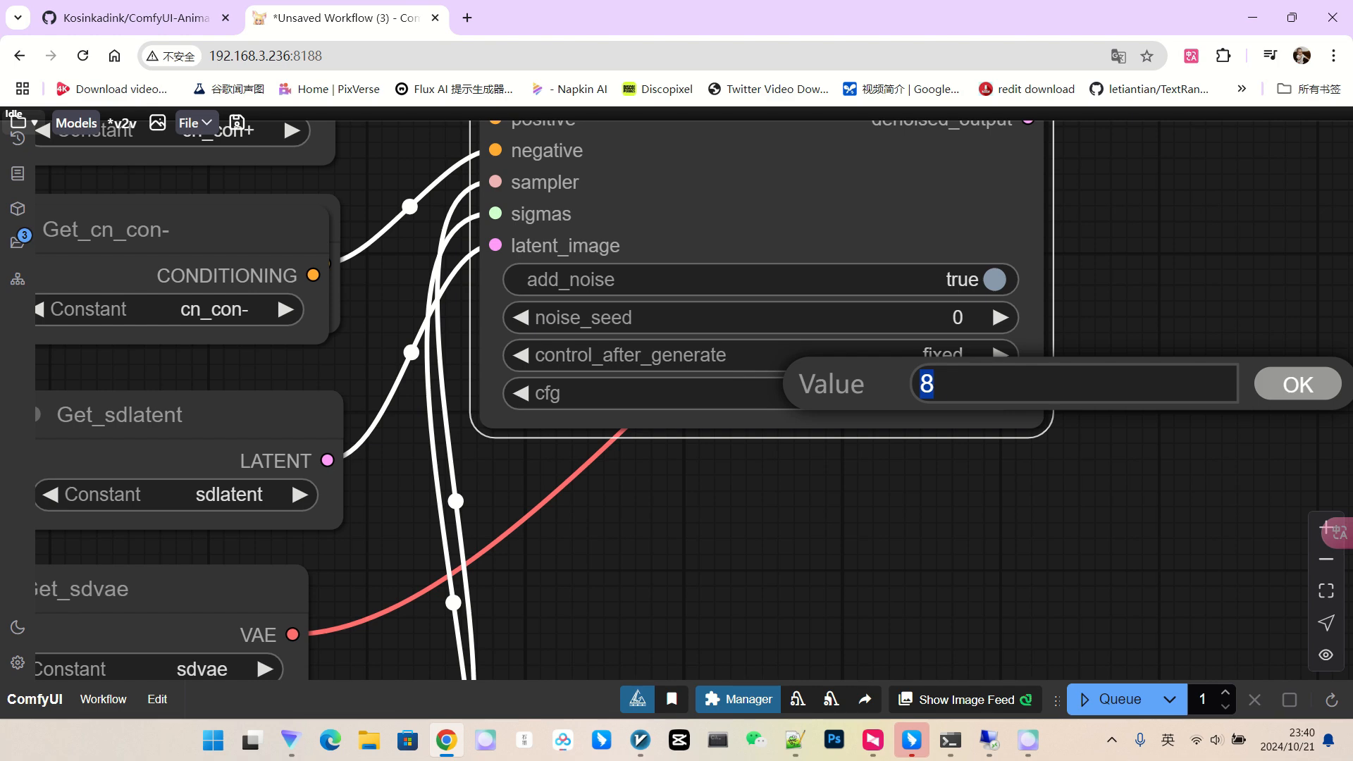
Set SamplerCustom's cfg to 5.0 and queue the dance video render.
text(5)
key(Return)
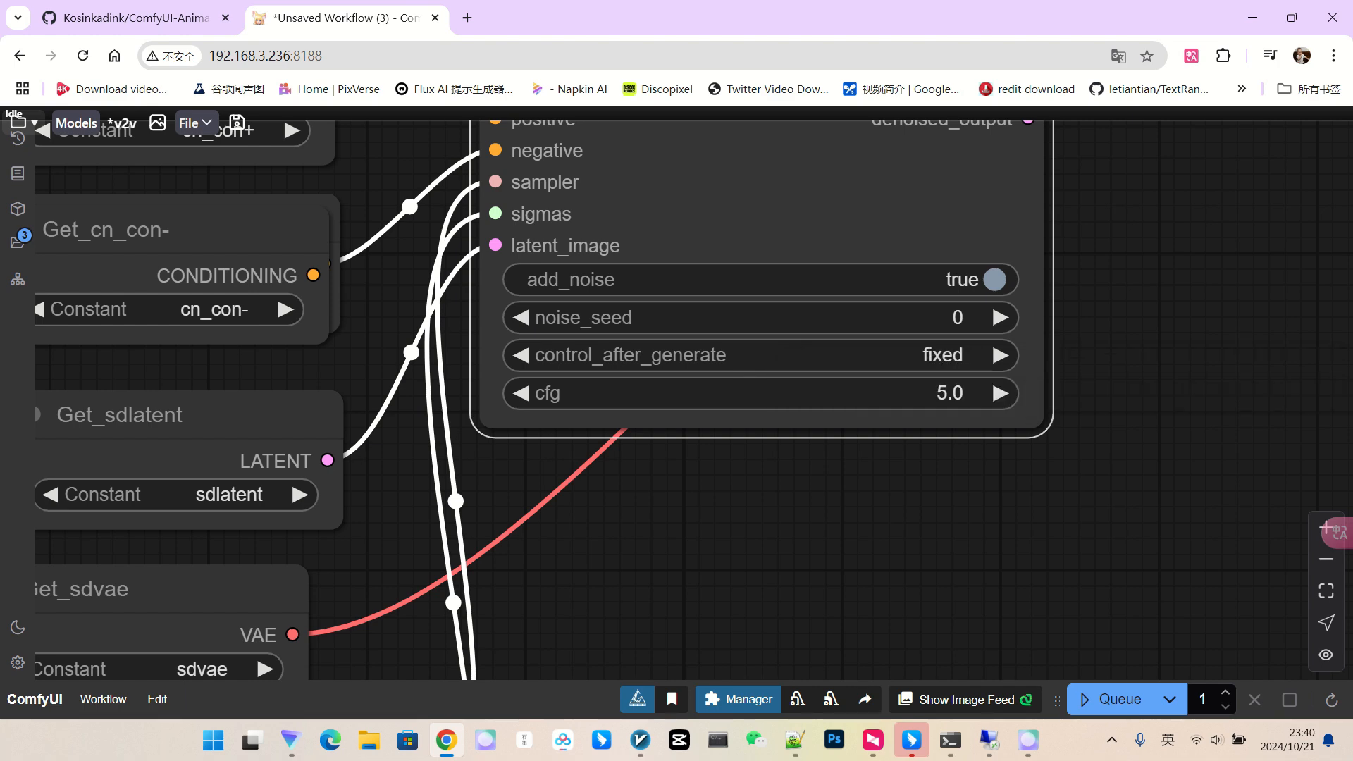
scroll(1071, 409, down, 11)
drag(1070, 416, 997, 301)
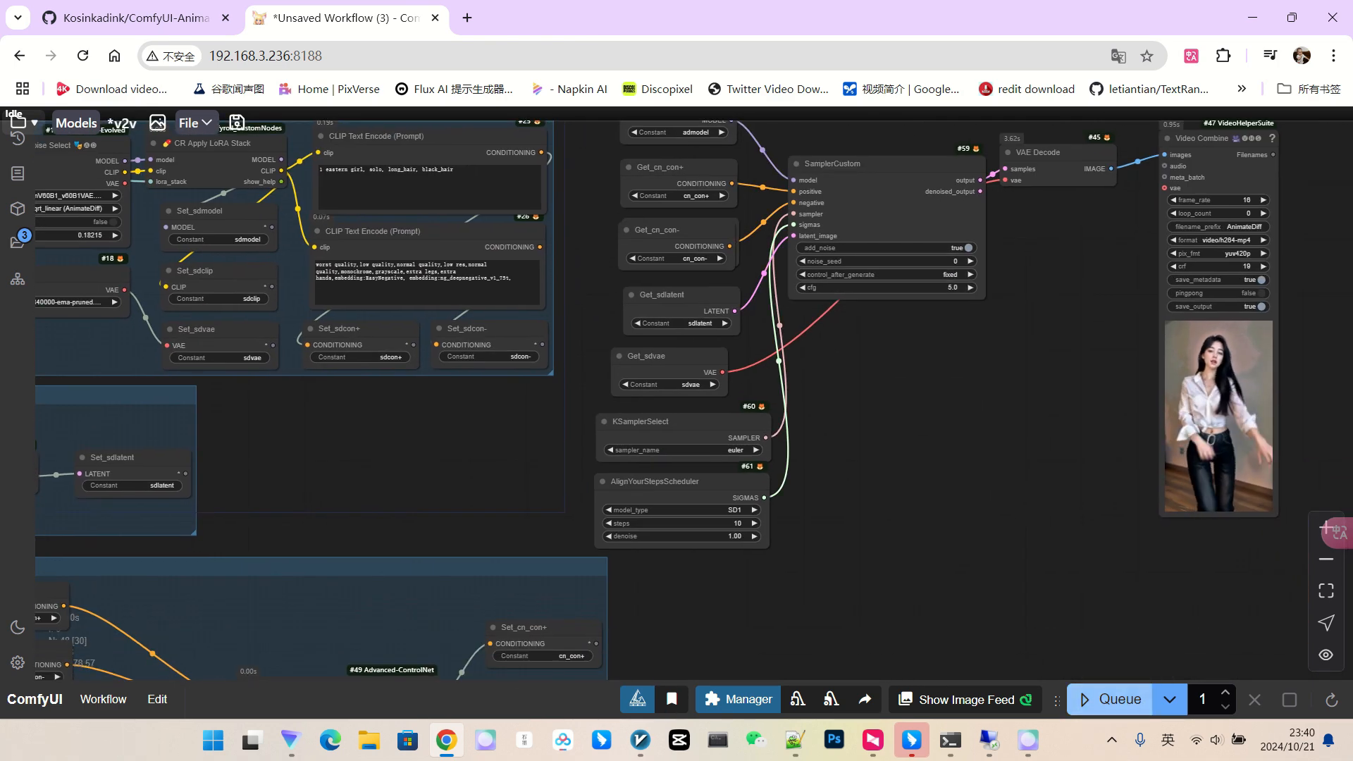
click(1111, 700)
Review the sampler, prompt and ControlNet groups during the render, nudging the ControlNet group down.
scroll(1008, 494, down, 2)
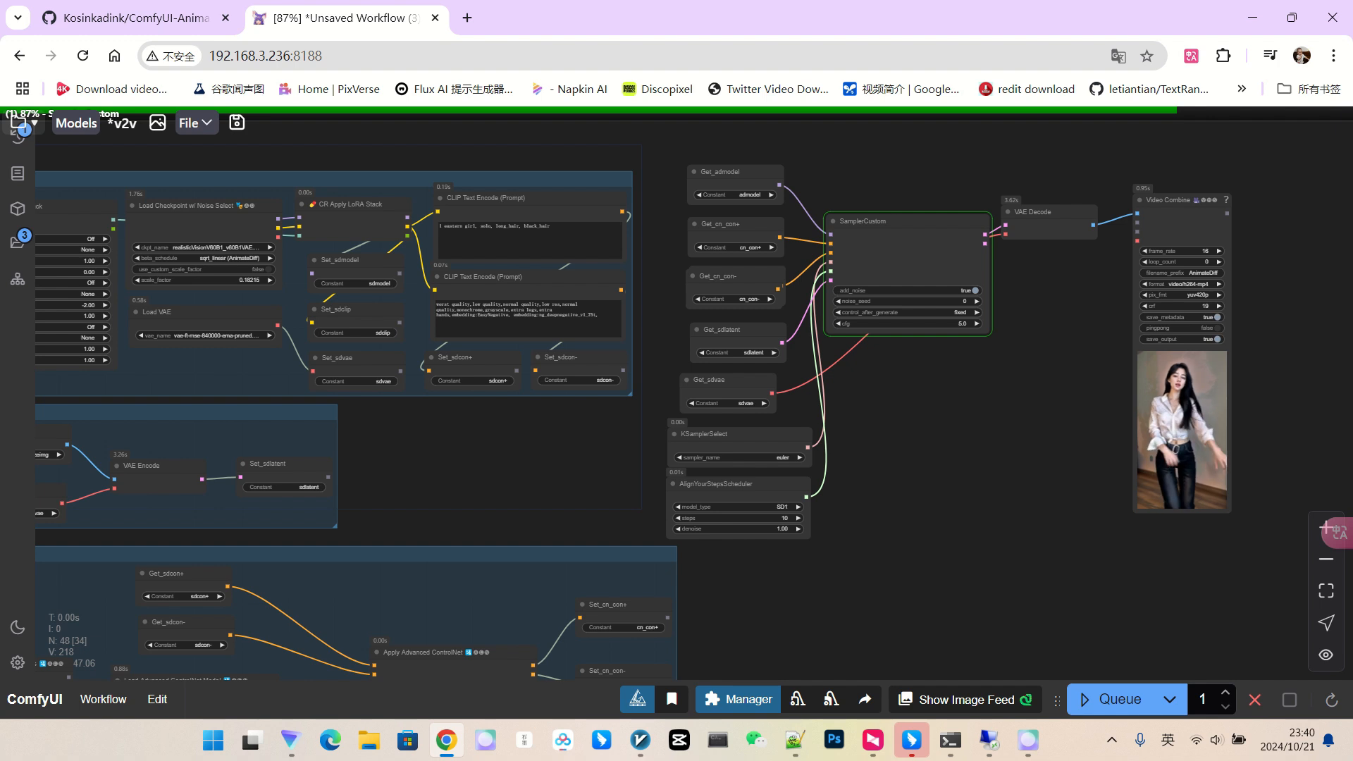
scroll(1009, 427, down, 1)
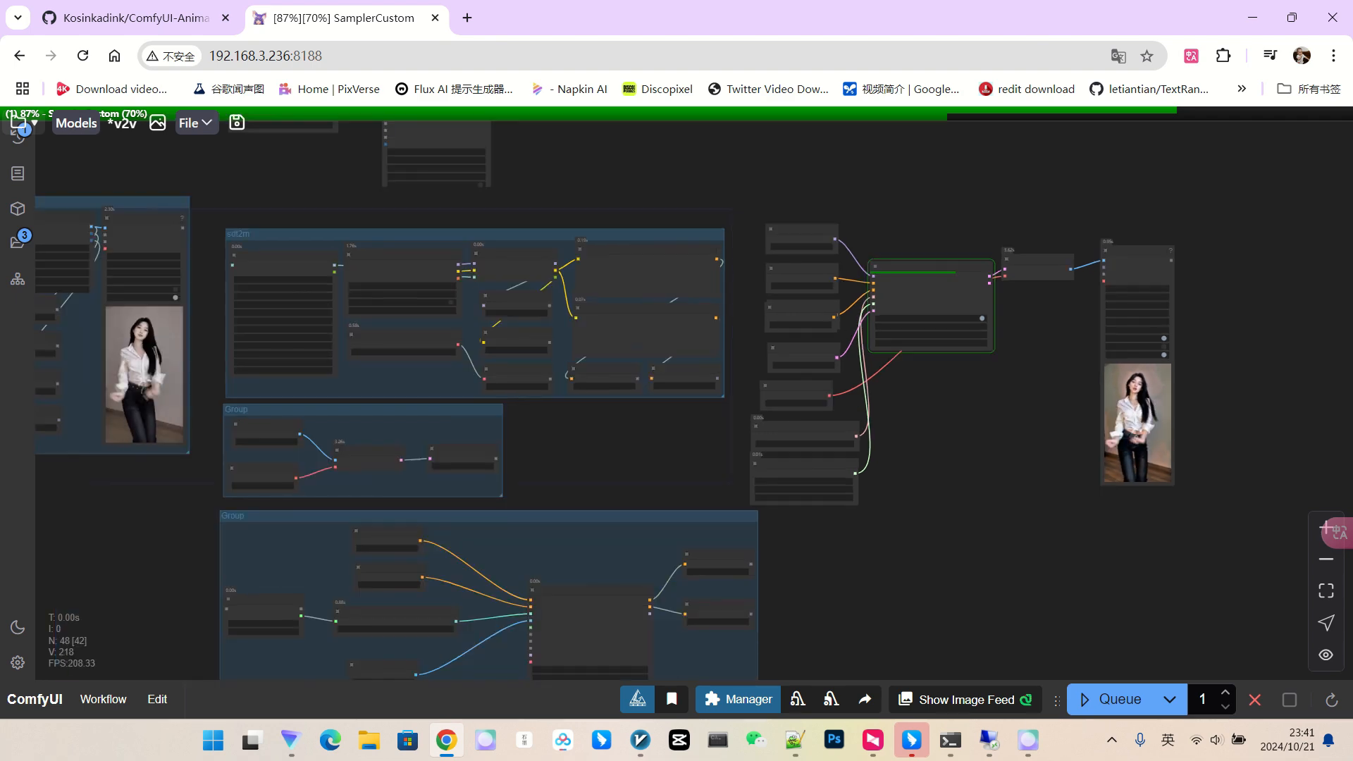
scroll(1070, 432, up, 4)
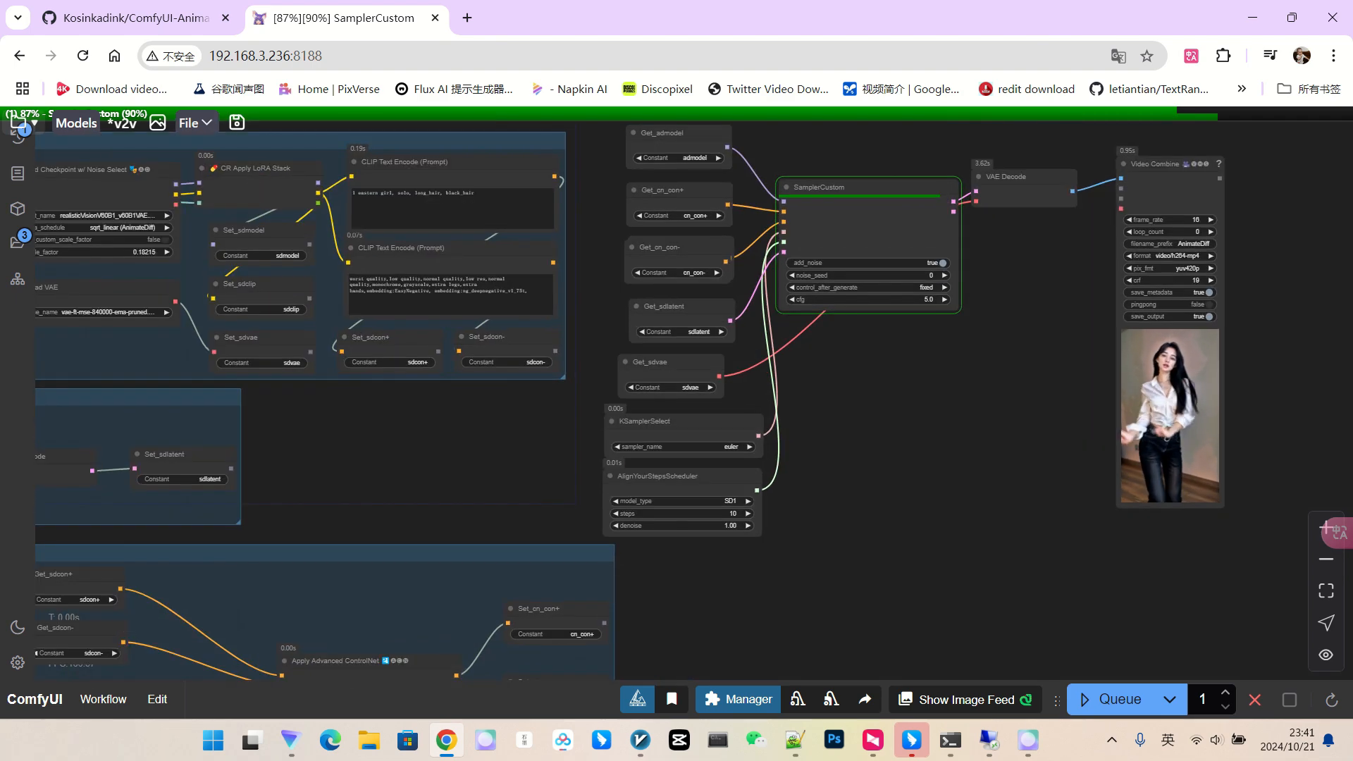
scroll(1213, 414, up, 10)
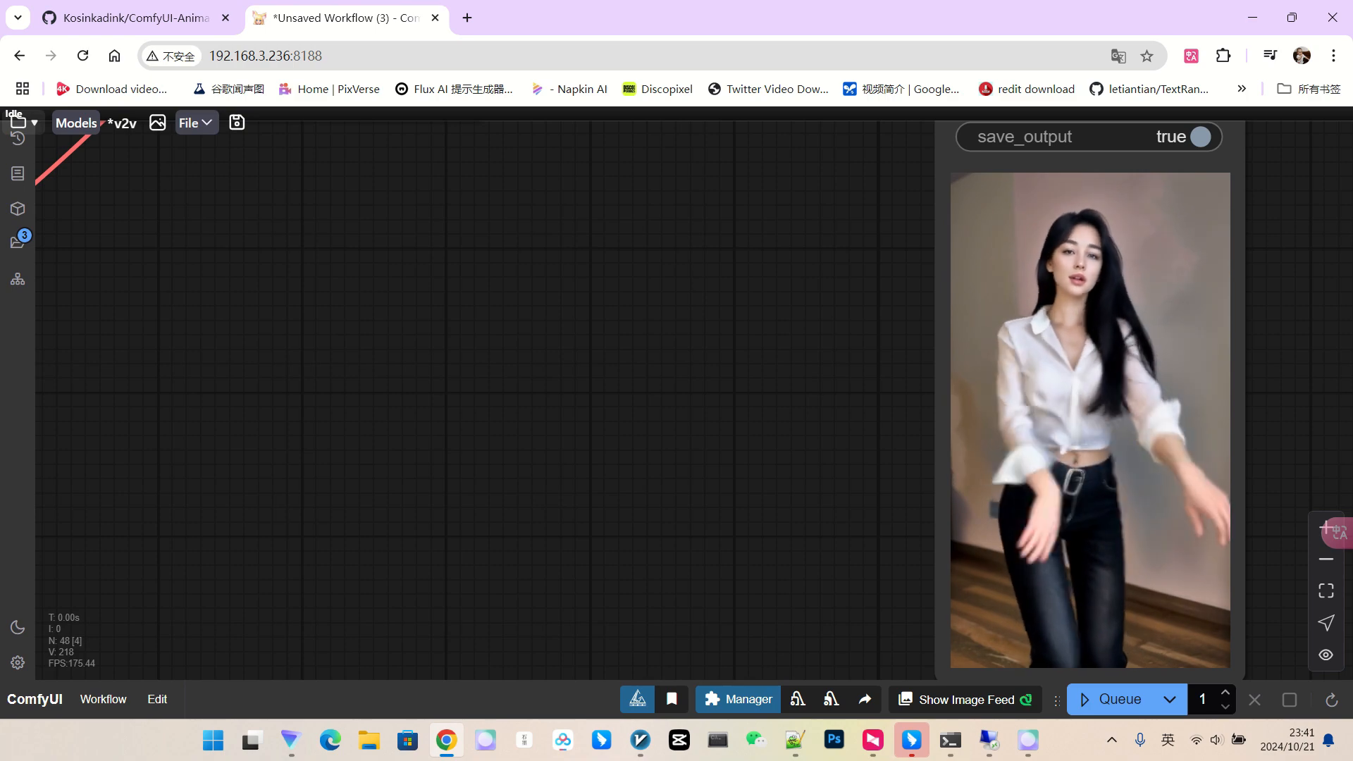
scroll(1150, 260, down, 2)
scroll(1057, 393, down, 5)
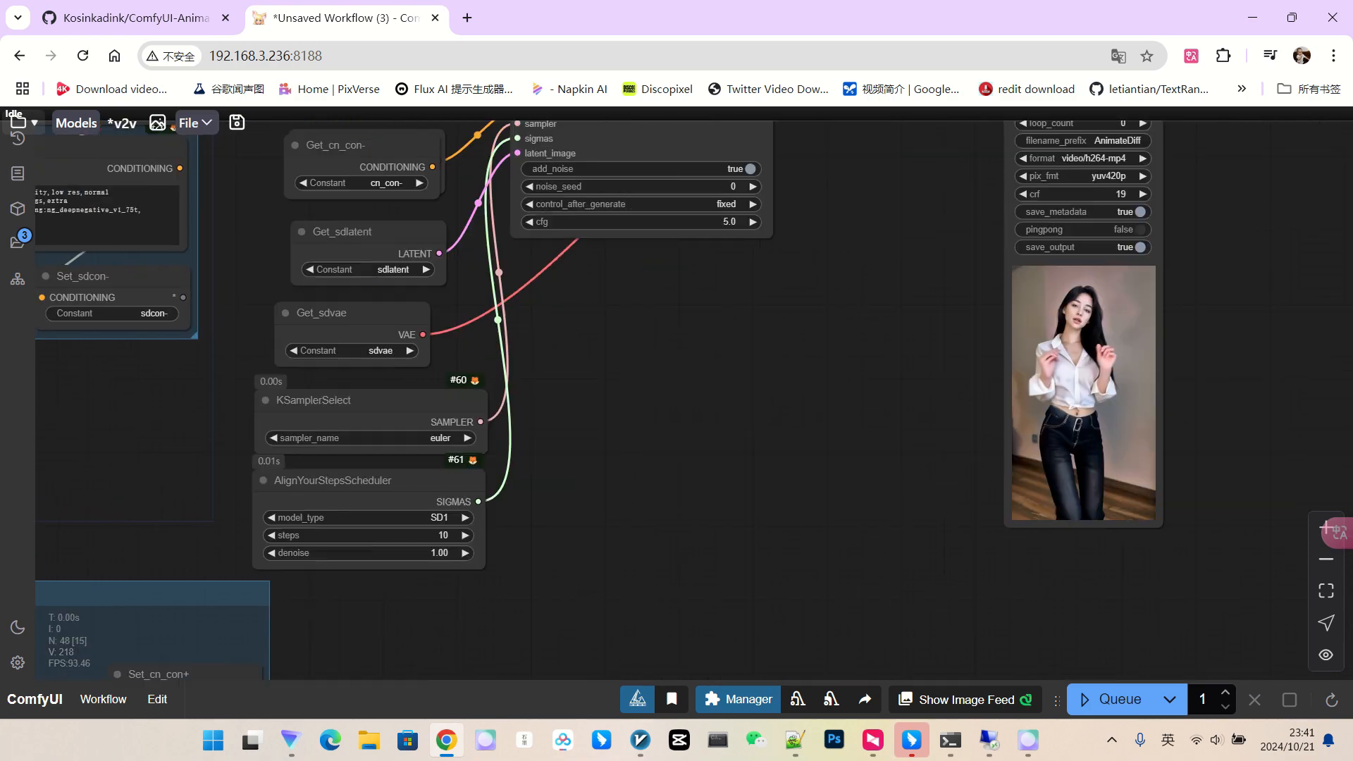
drag(973, 340, 872, 345)
scroll(873, 346, up, 3)
scroll(1074, 317, down, 3)
drag(657, 340, 944, 365)
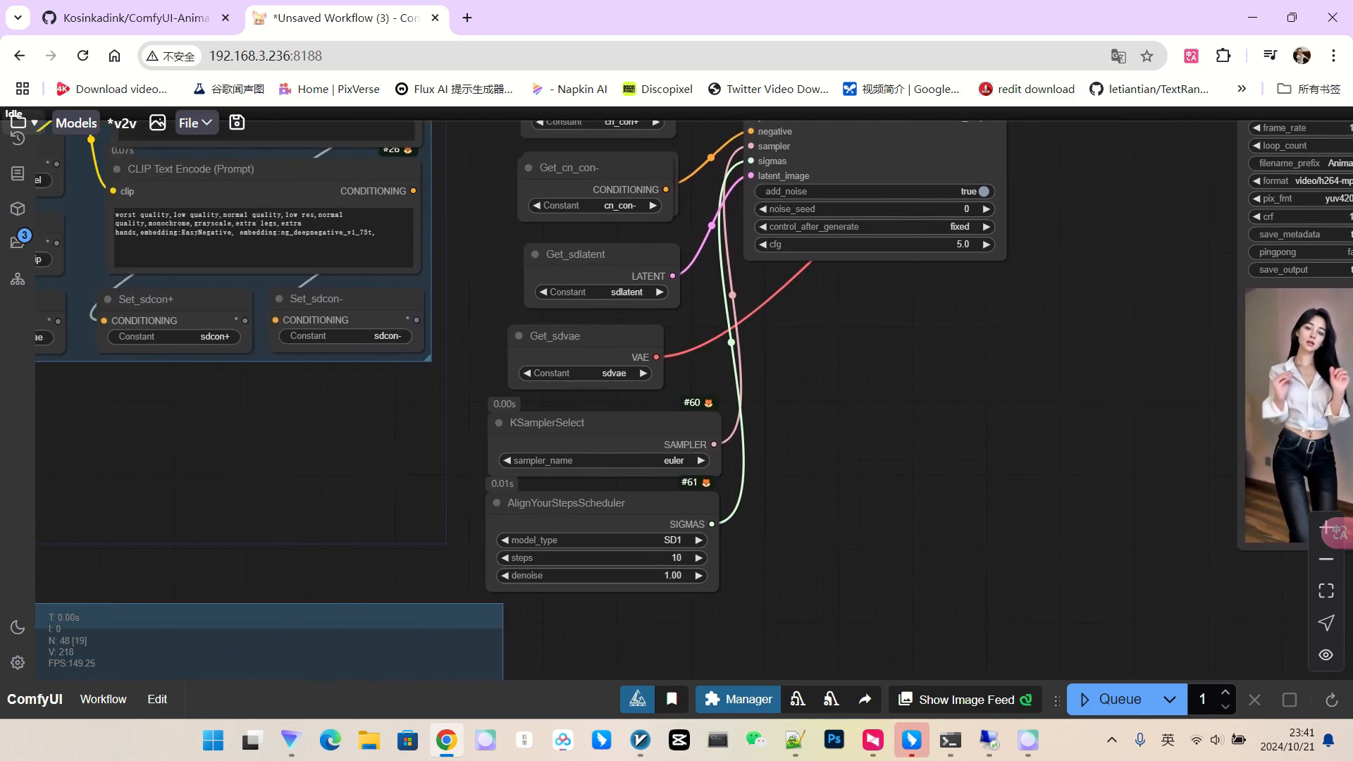
scroll(944, 365, down, 3)
scroll(1016, 430, down, 3)
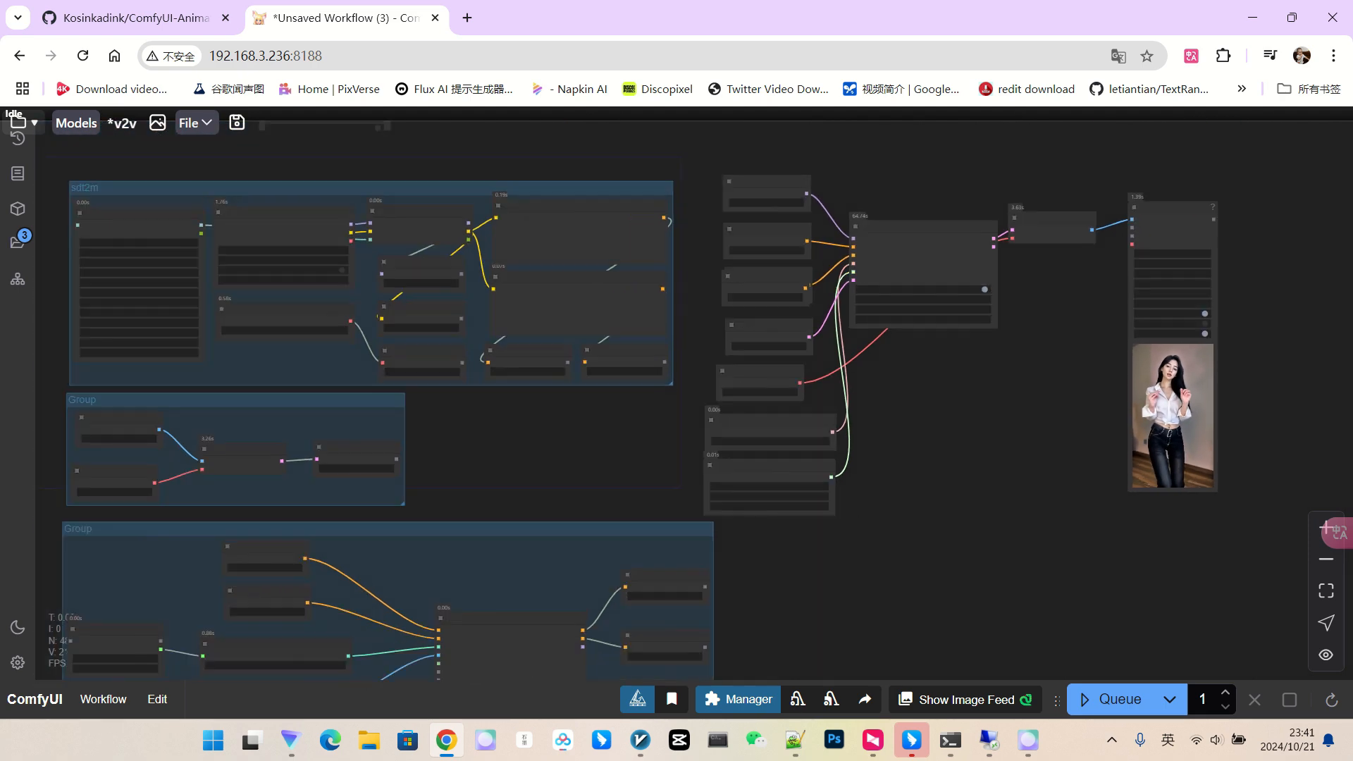
drag(1016, 430, 1089, 415)
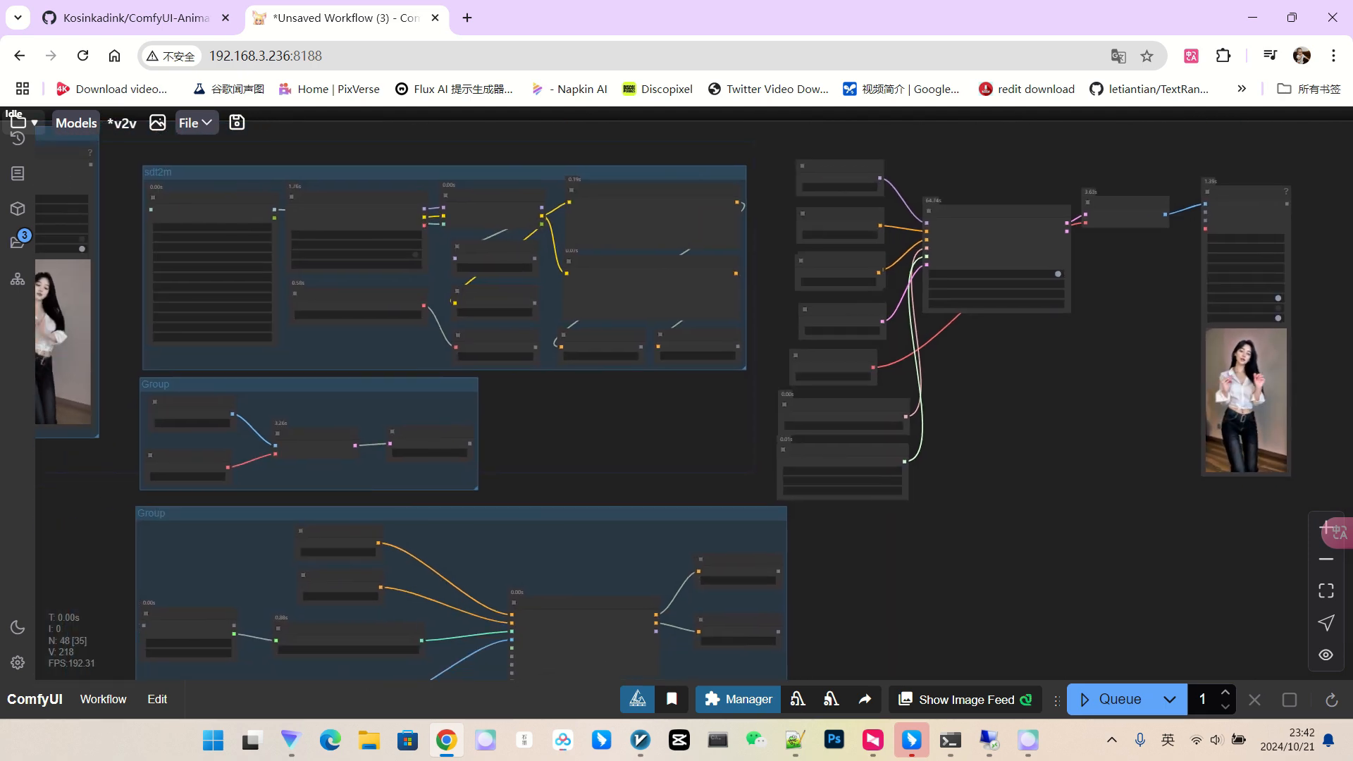
drag(563, 513, 562, 531)
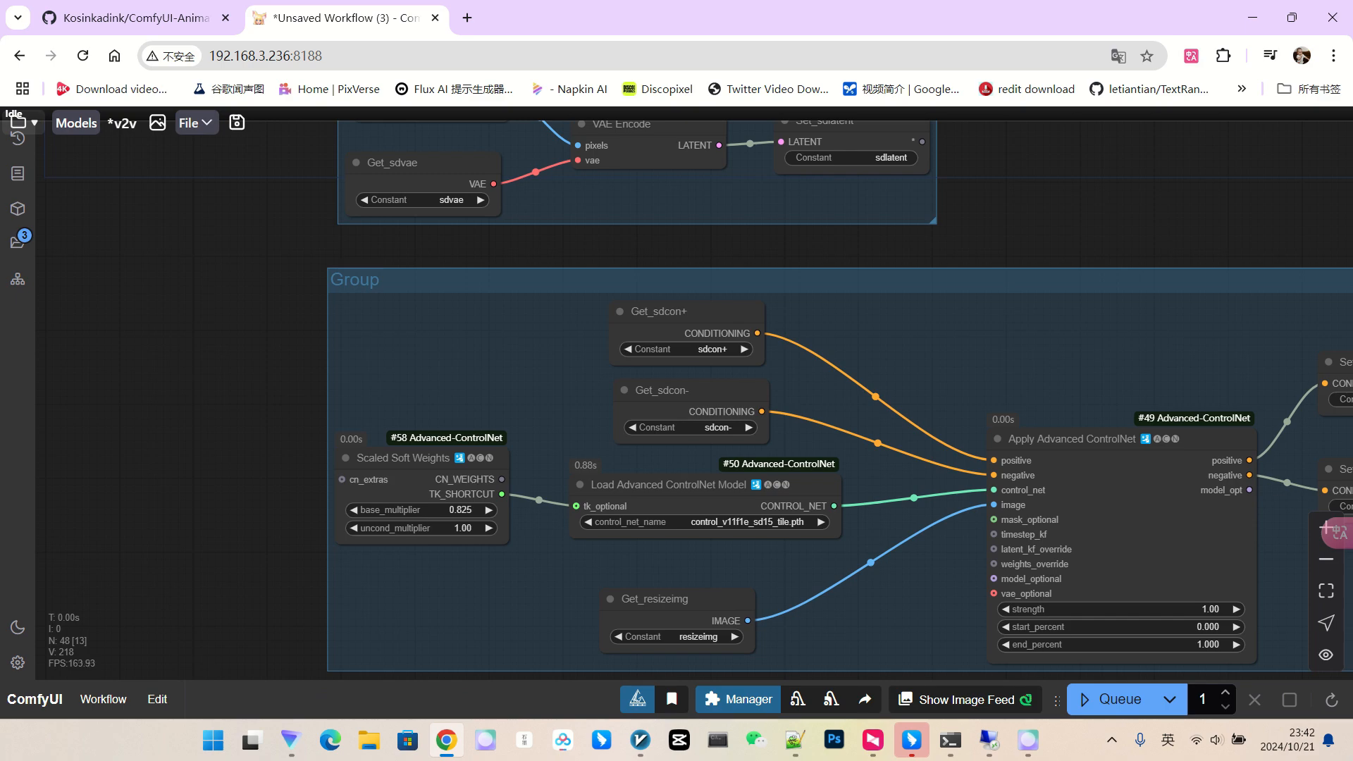
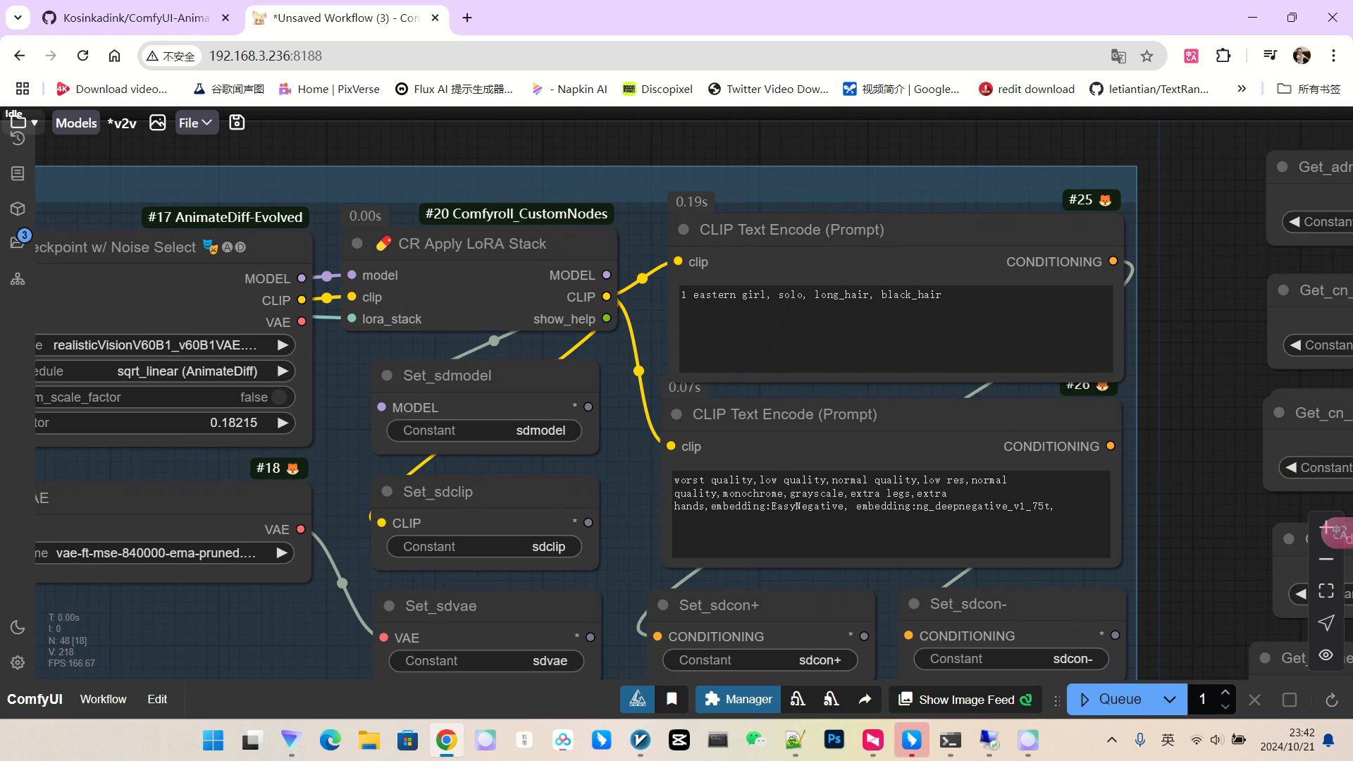
Change the positive prompt from 'black_hair' to 'red hair', then zoom out over the workflow.
click(944, 296)
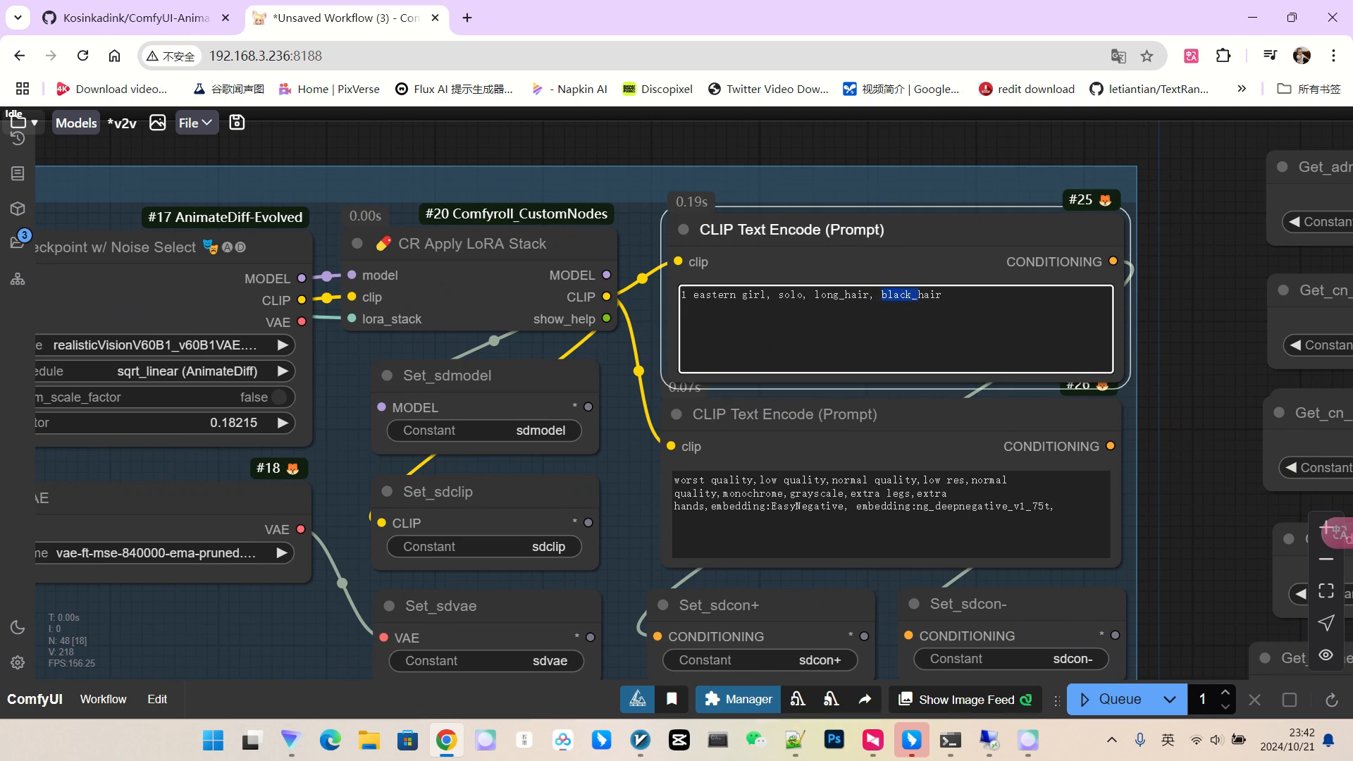
text(red)
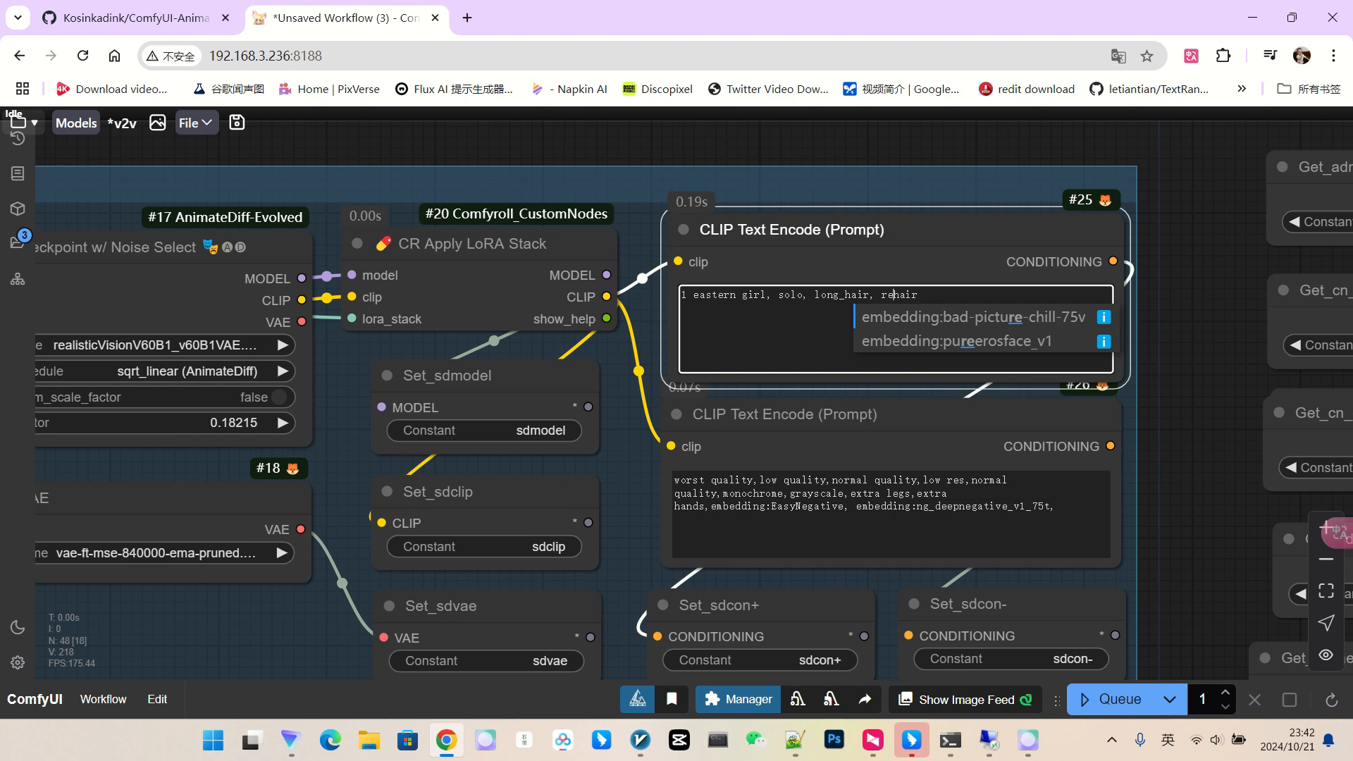
scroll(1205, 289, down, 4)
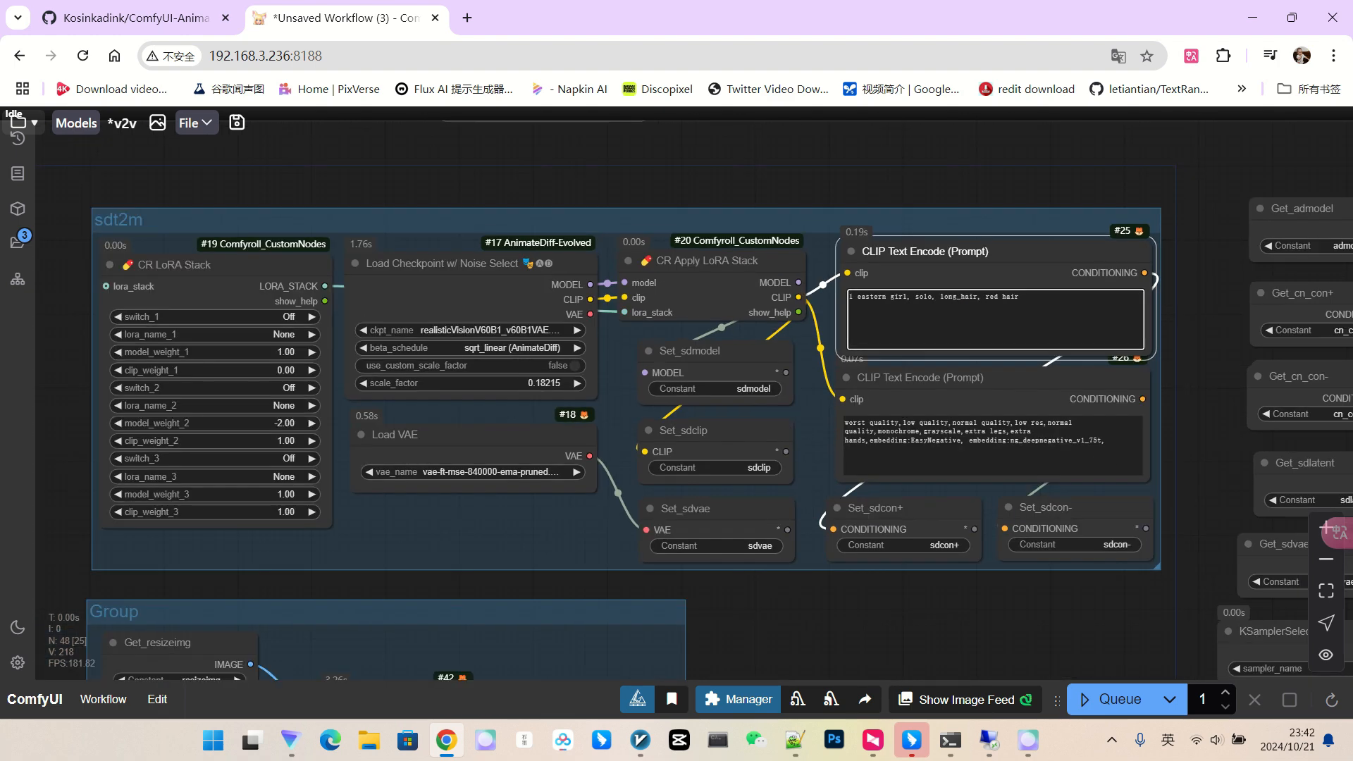
drag(1205, 289, 588, 214)
scroll(765, 254, down, 4)
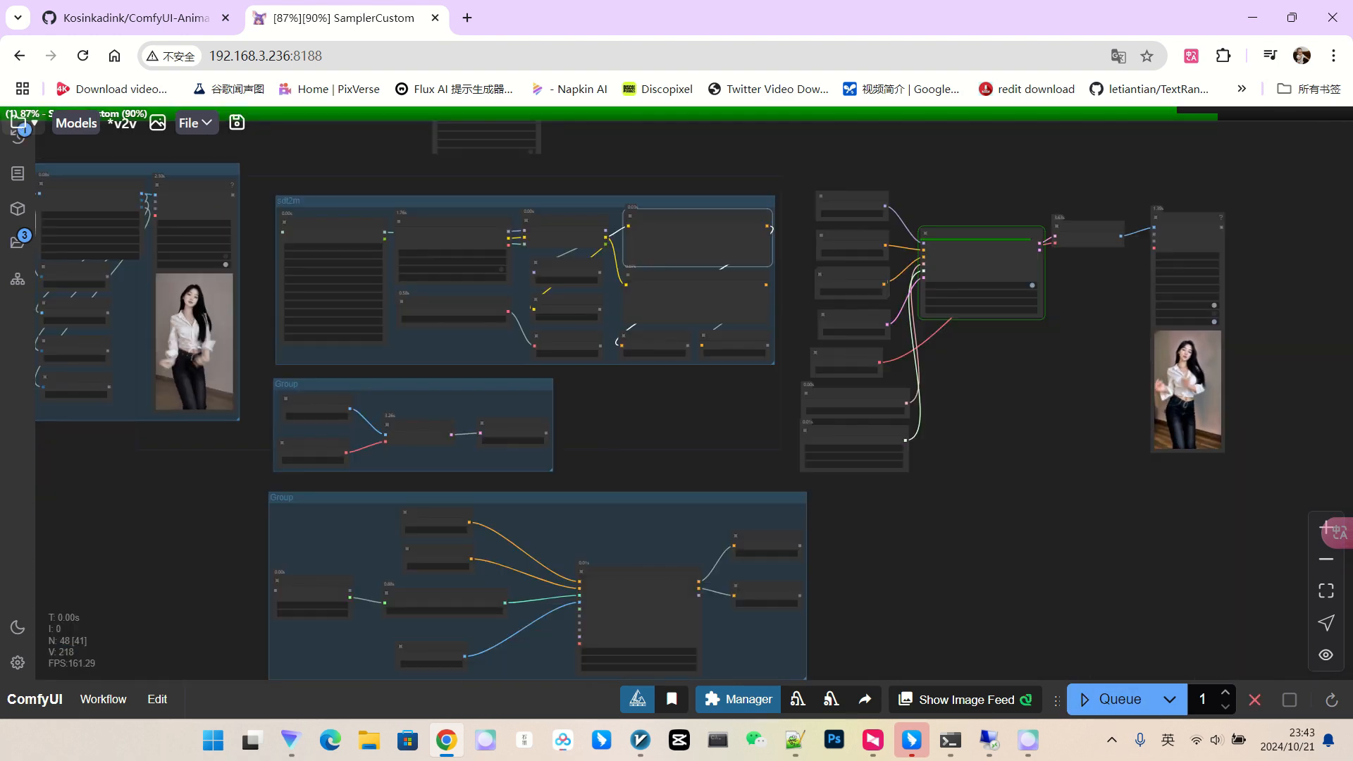
Zoom and pan to the Video Combine preview to watch the finished red-hair clip.
scroll(1247, 391, up, 15)
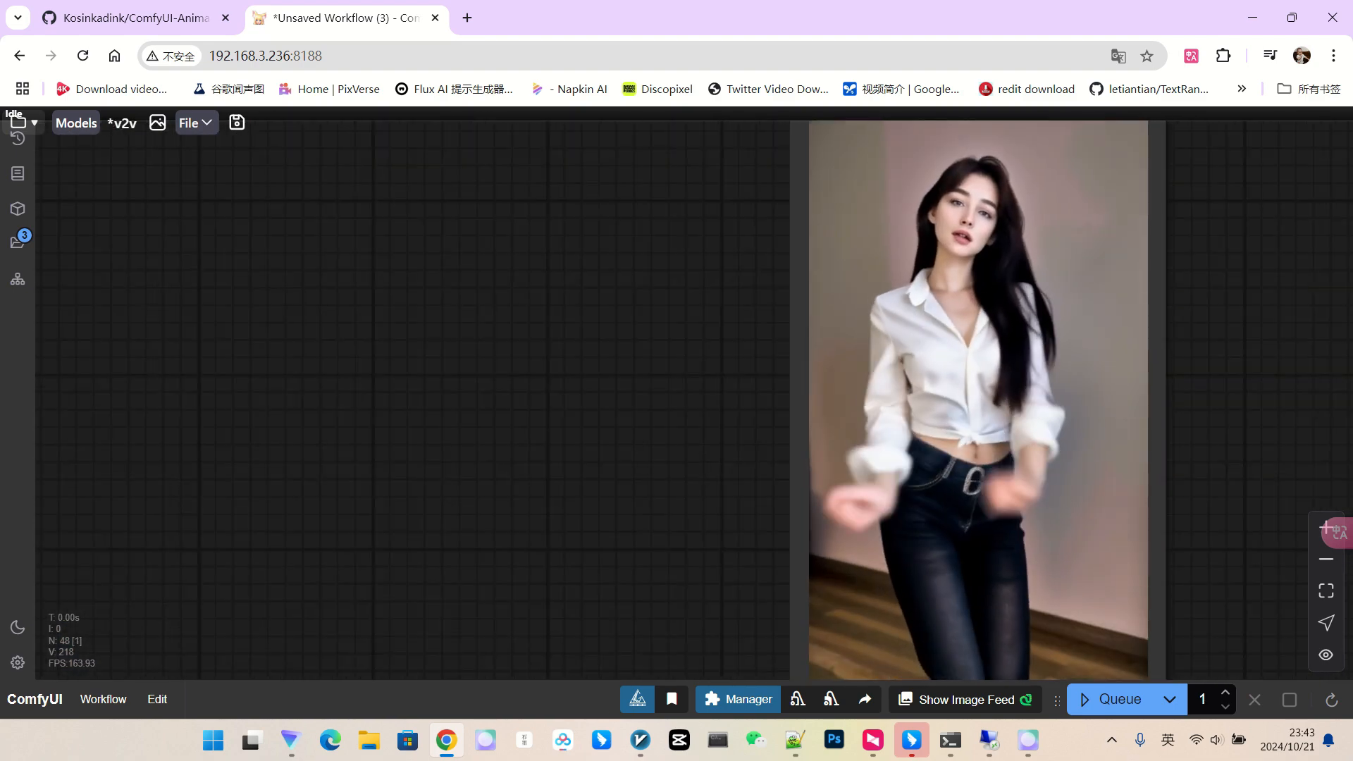
scroll(1007, 227, up, 4)
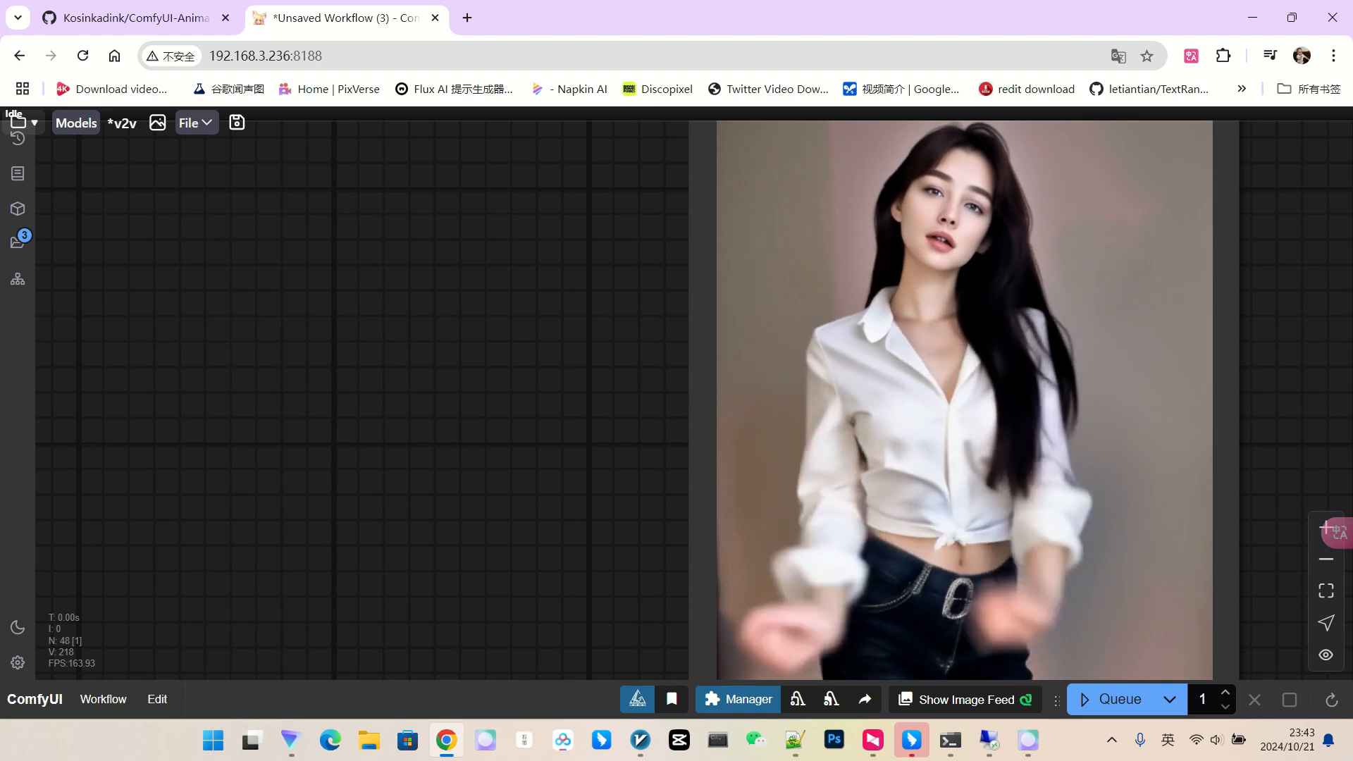
scroll(1030, 310, down, 3)
scroll(923, 310, down, 4)
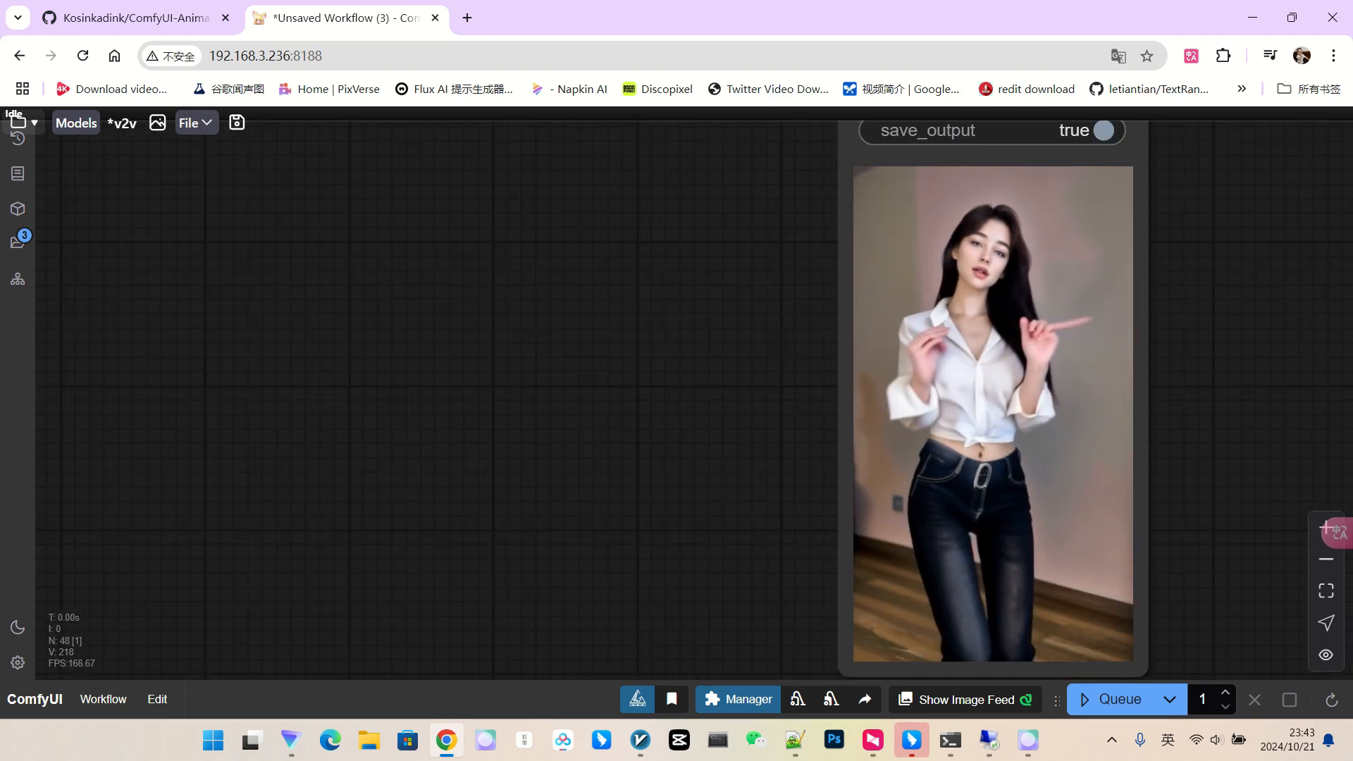
scroll(923, 310, down, 3)
scroll(923, 310, down, 5)
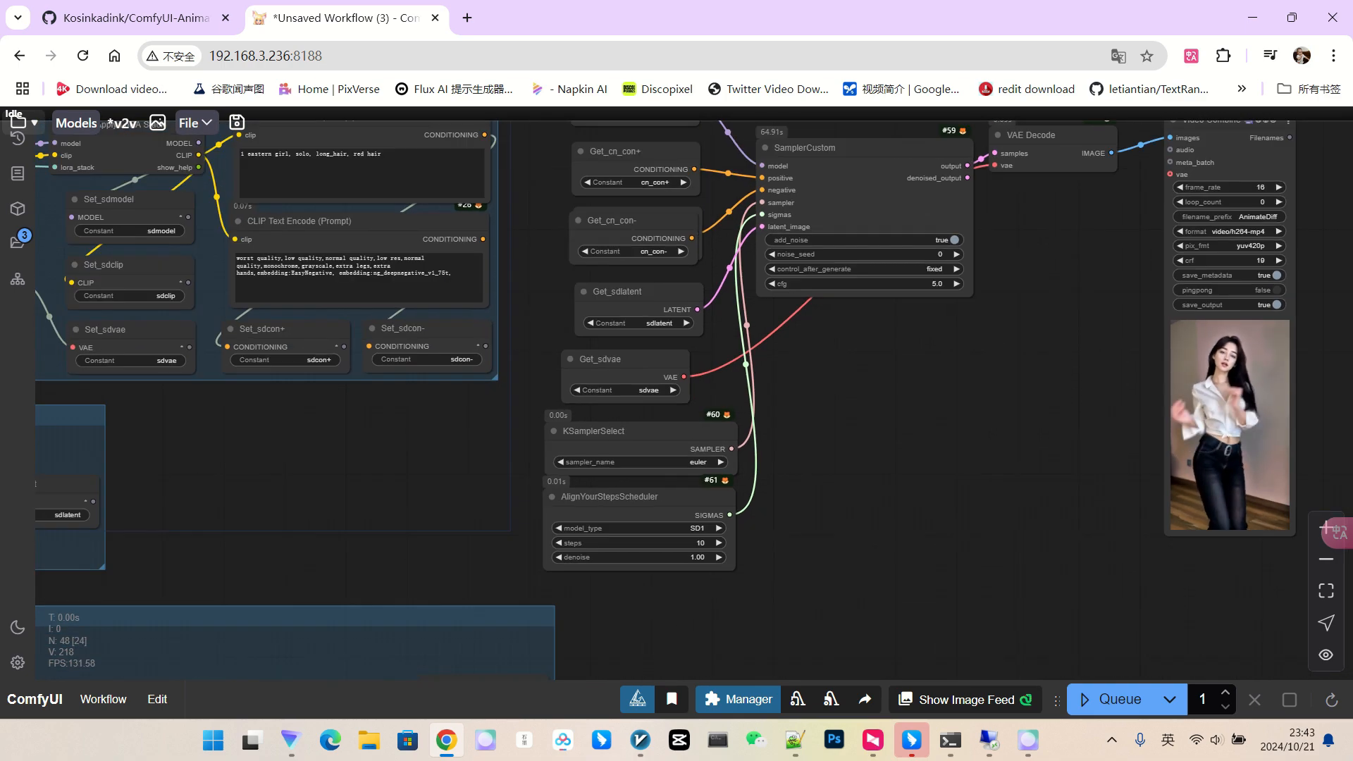
drag(980, 428, 1156, 409)
scroll(1156, 409, down, 3)
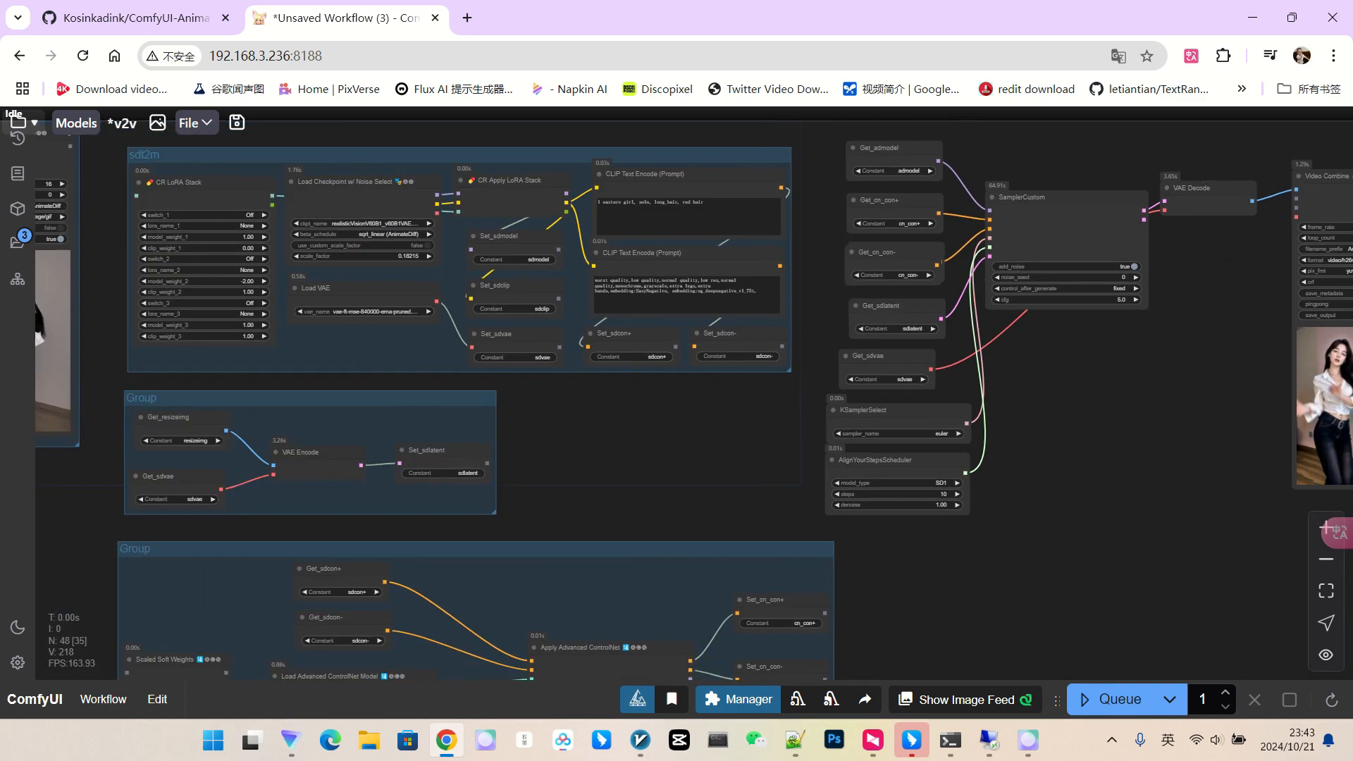
drag(656, 437, 1072, 489)
scroll(501, 293, up, 3)
scroll(529, 367, down, 3)
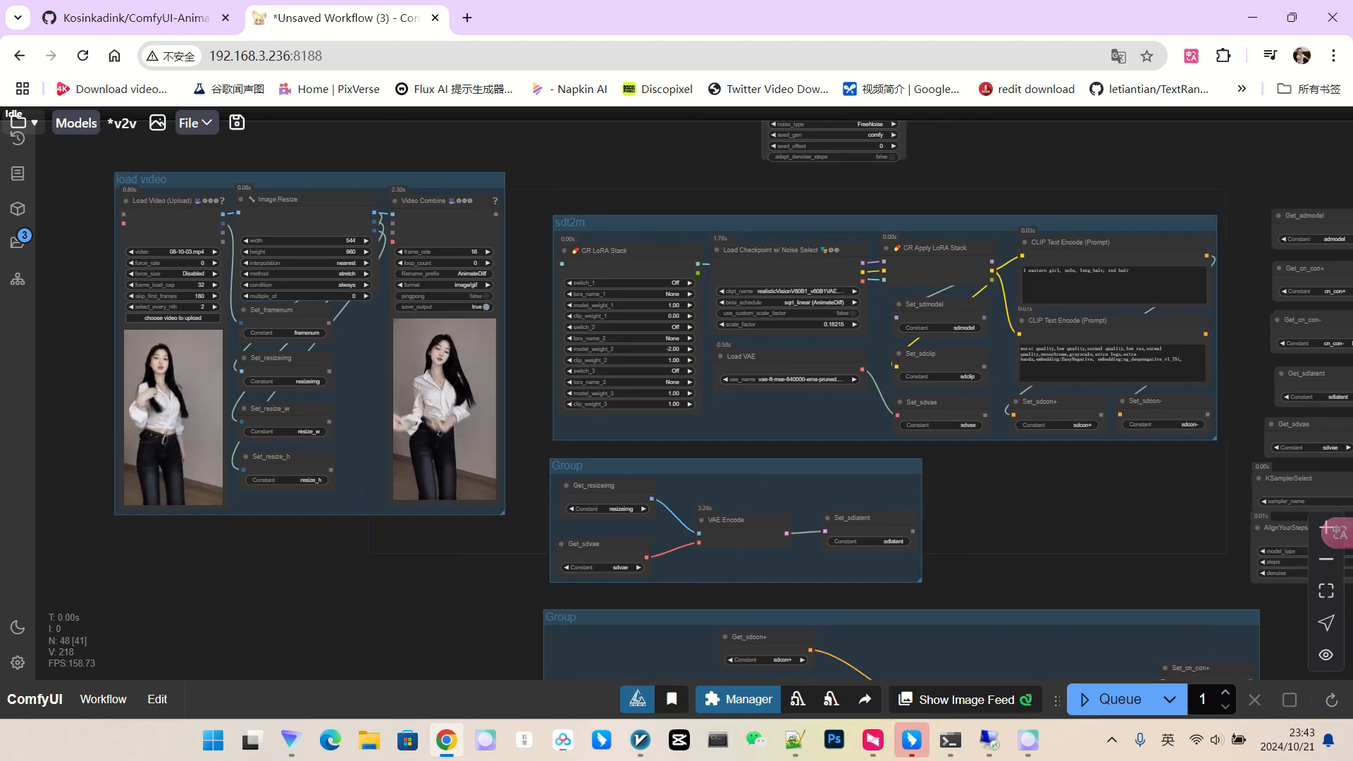
Pan past the sampler nodes back to the sdt2m group.
drag(529, 381, 403, 368)
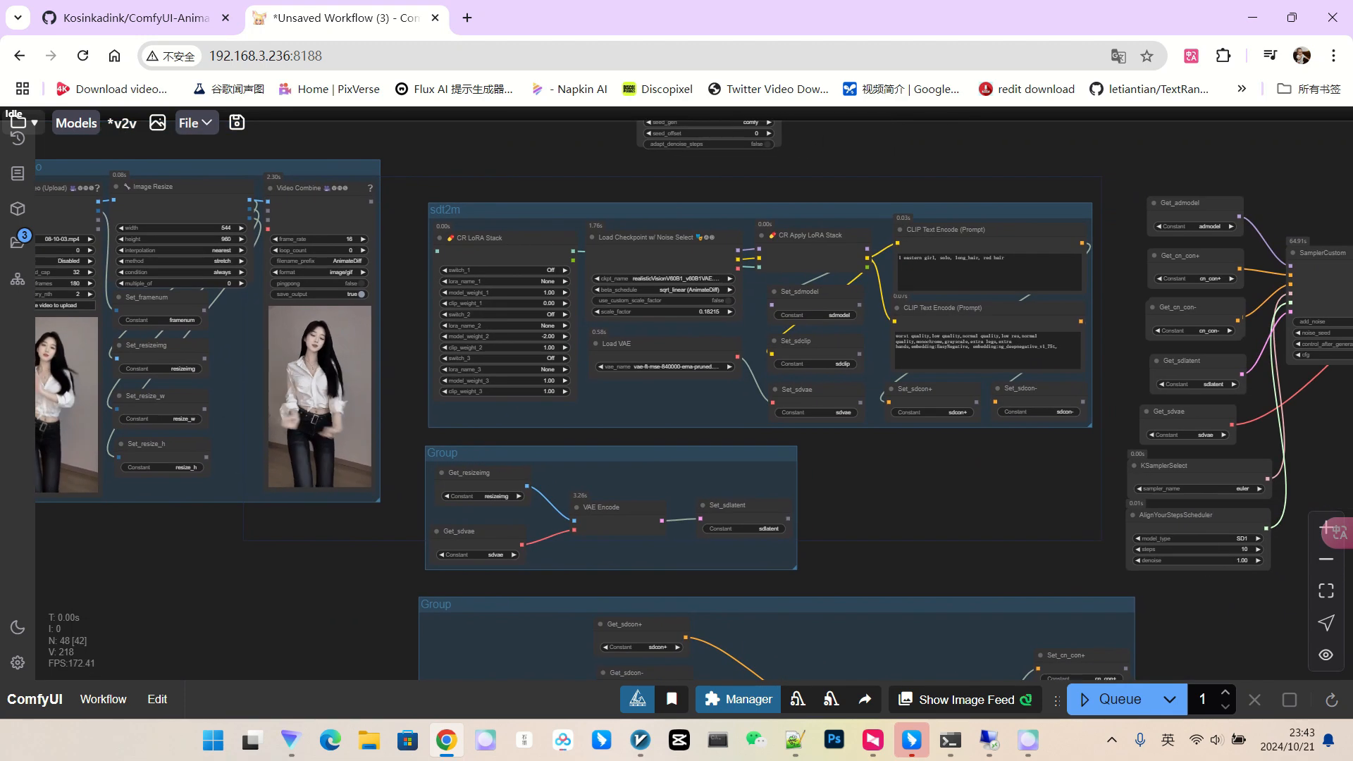
scroll(324, 345, down, 3)
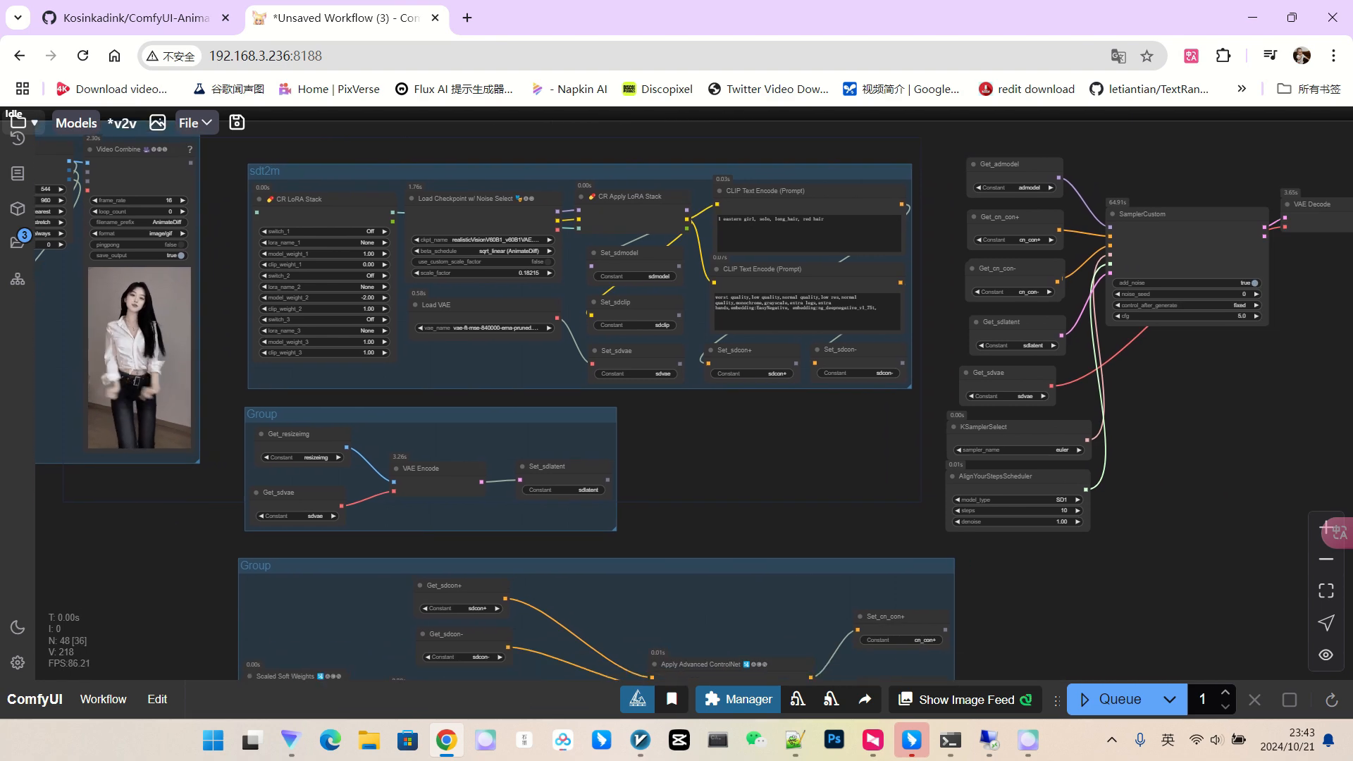
scroll(466, 358, up, 2)
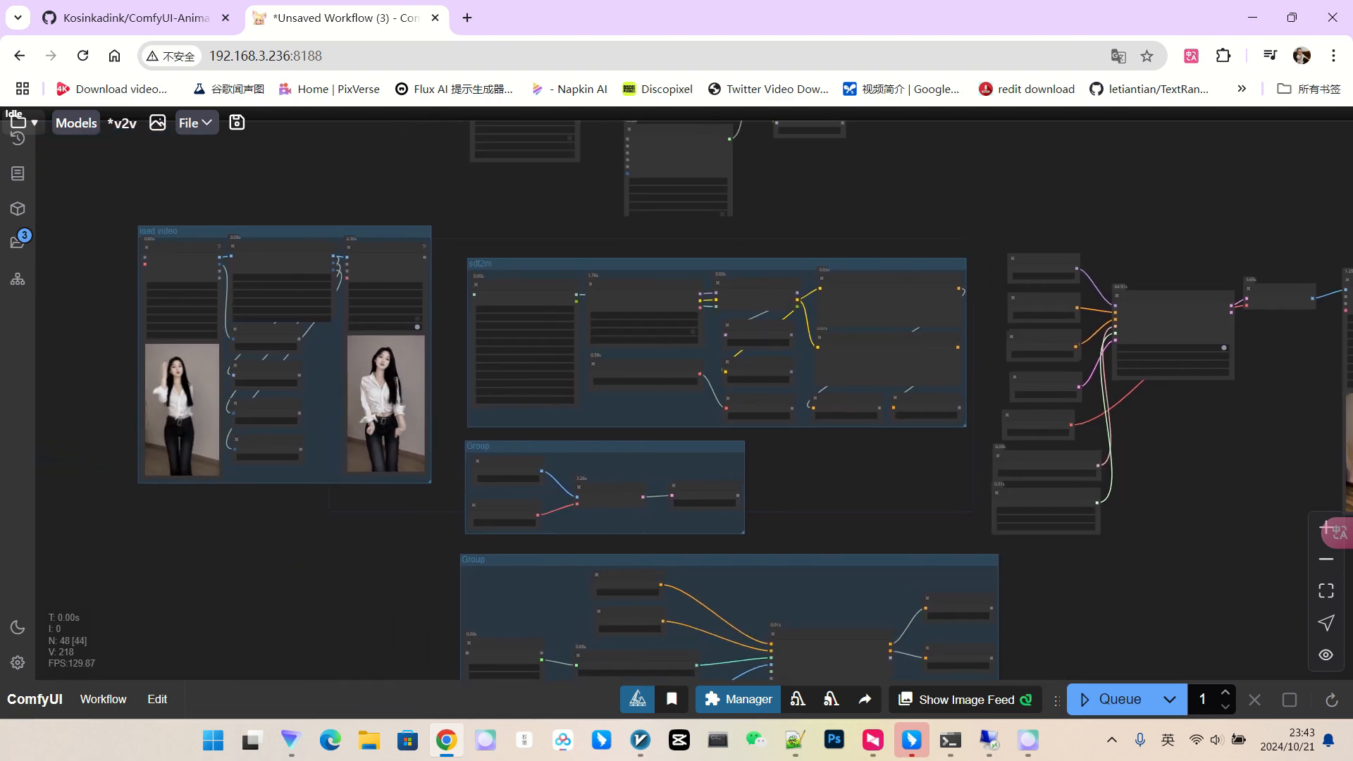
scroll(486, 242, up, 5)
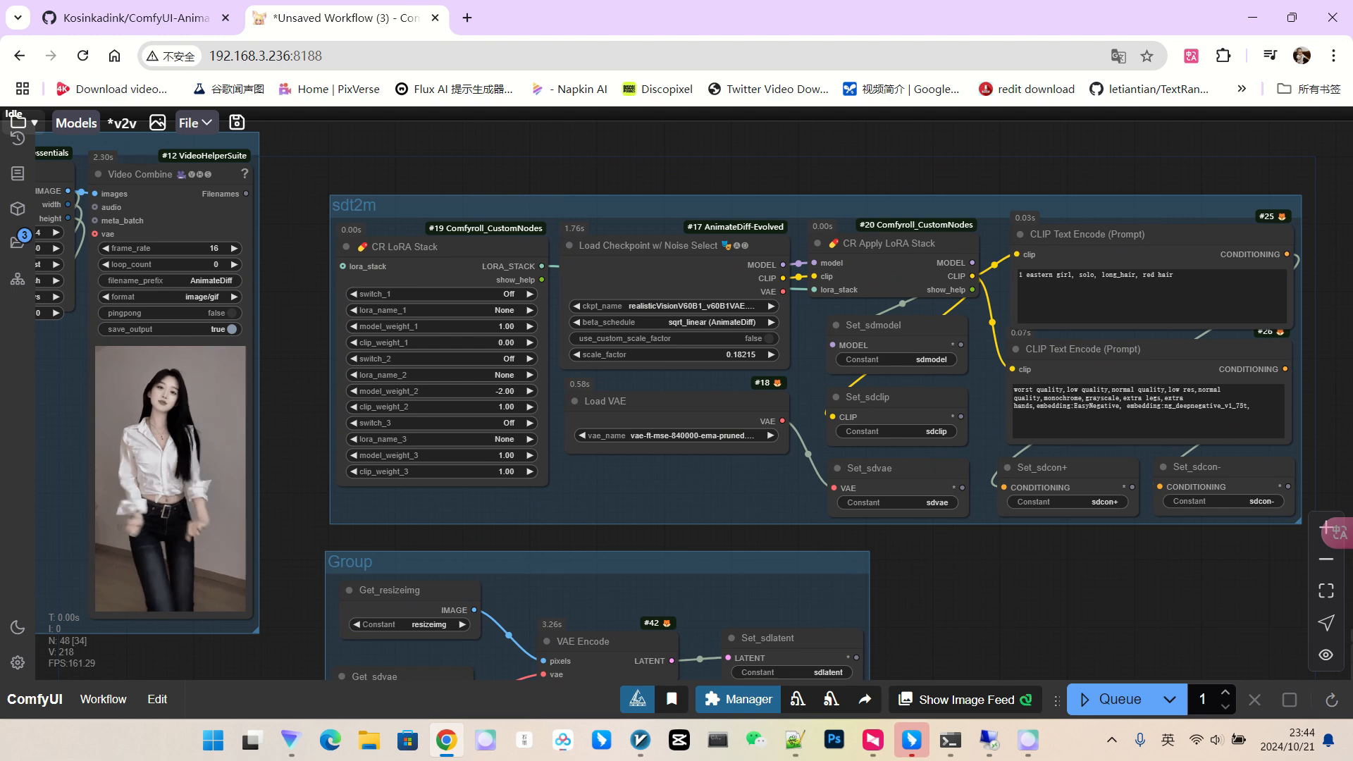
drag(698, 171, 609, 174)
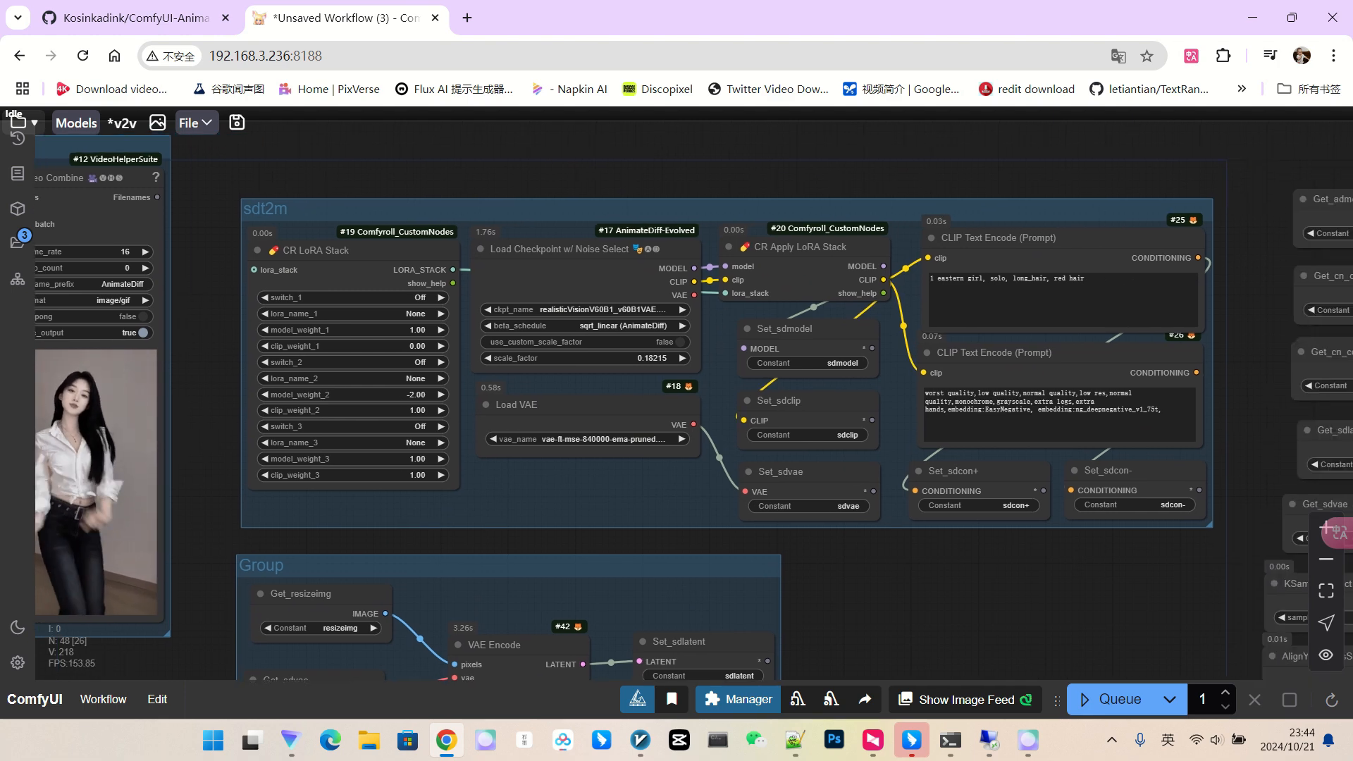
scroll(610, 274, up, 3)
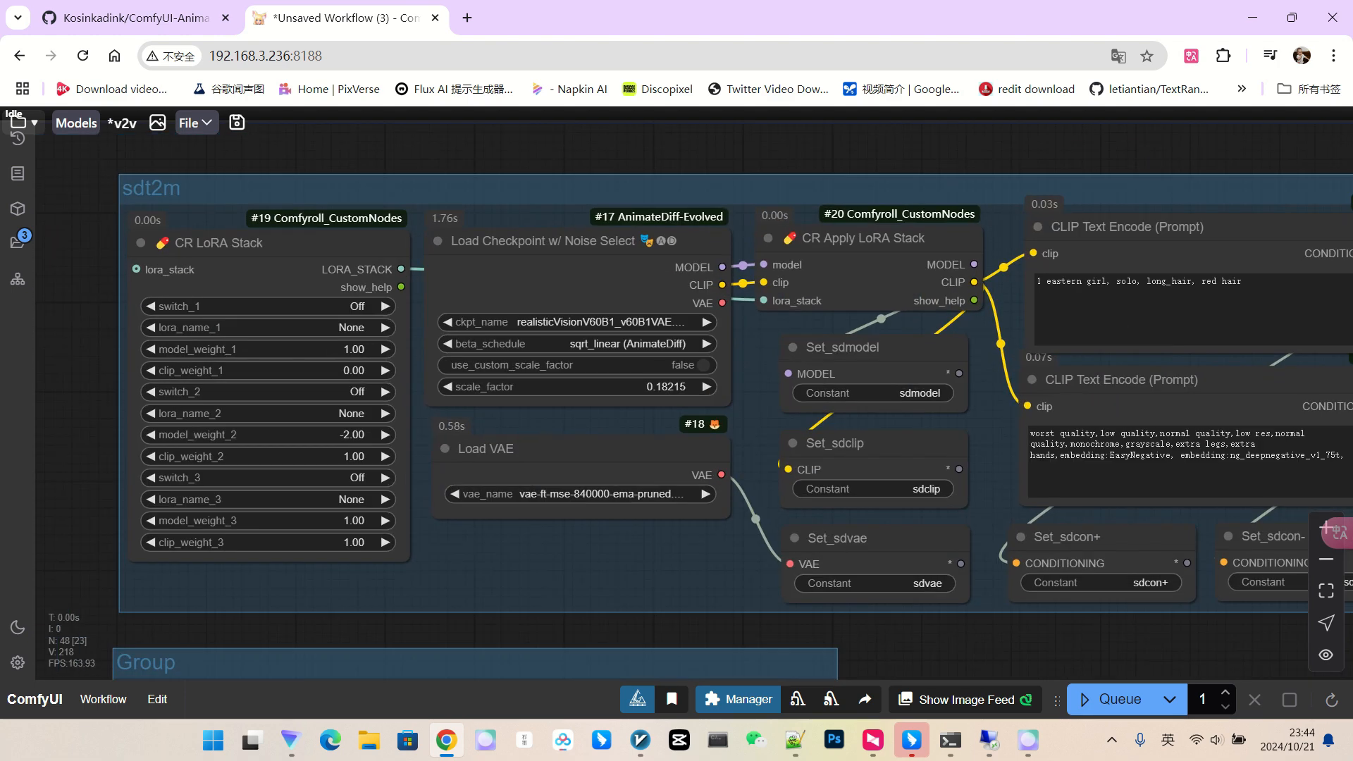
Switch Load Checkpoint's ckpt_name to realcartoon3d_v15.safetensors.
click(606, 322)
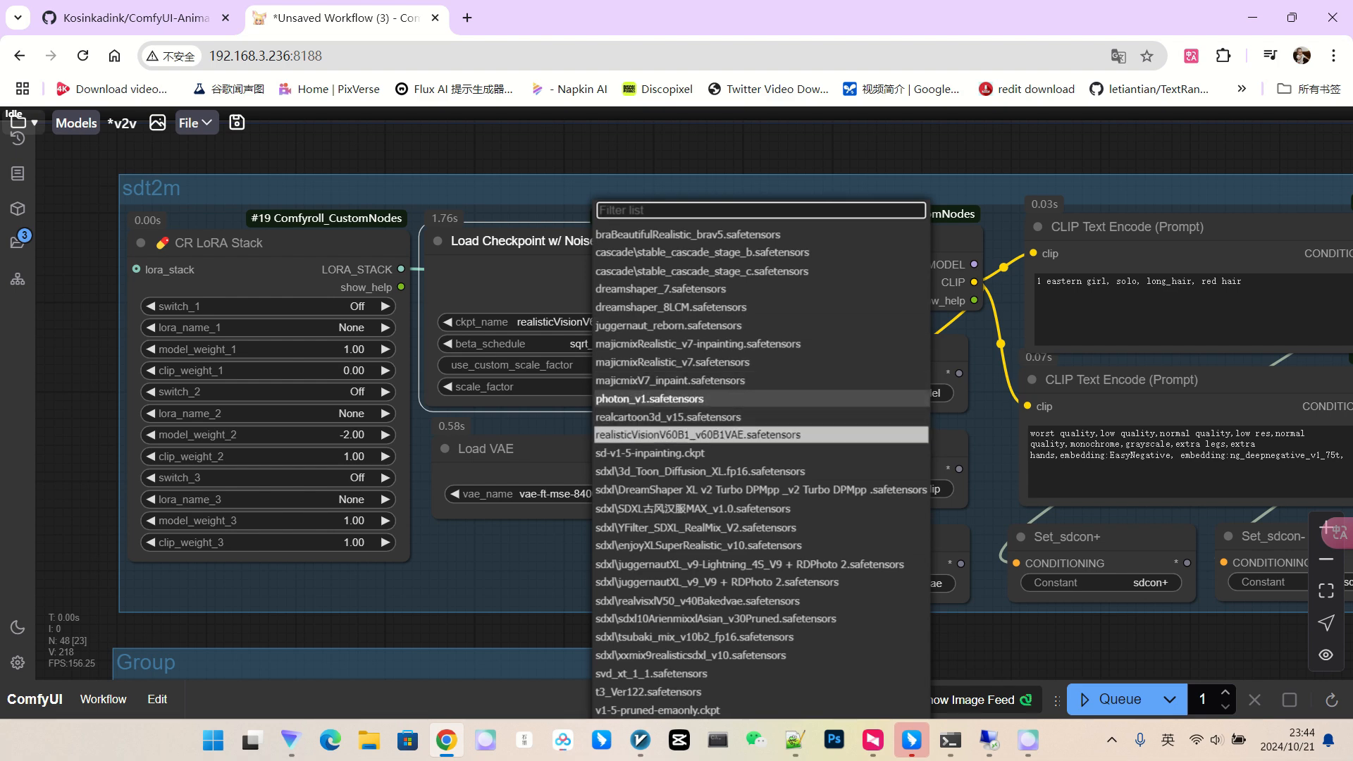
click(694, 417)
scroll(736, 324, down, 4)
Append 'cartoon style' to the positive prompt after 'red hair'.
drag(1036, 212, 830, 217)
scroll(830, 220, up, 4)
click(899, 328)
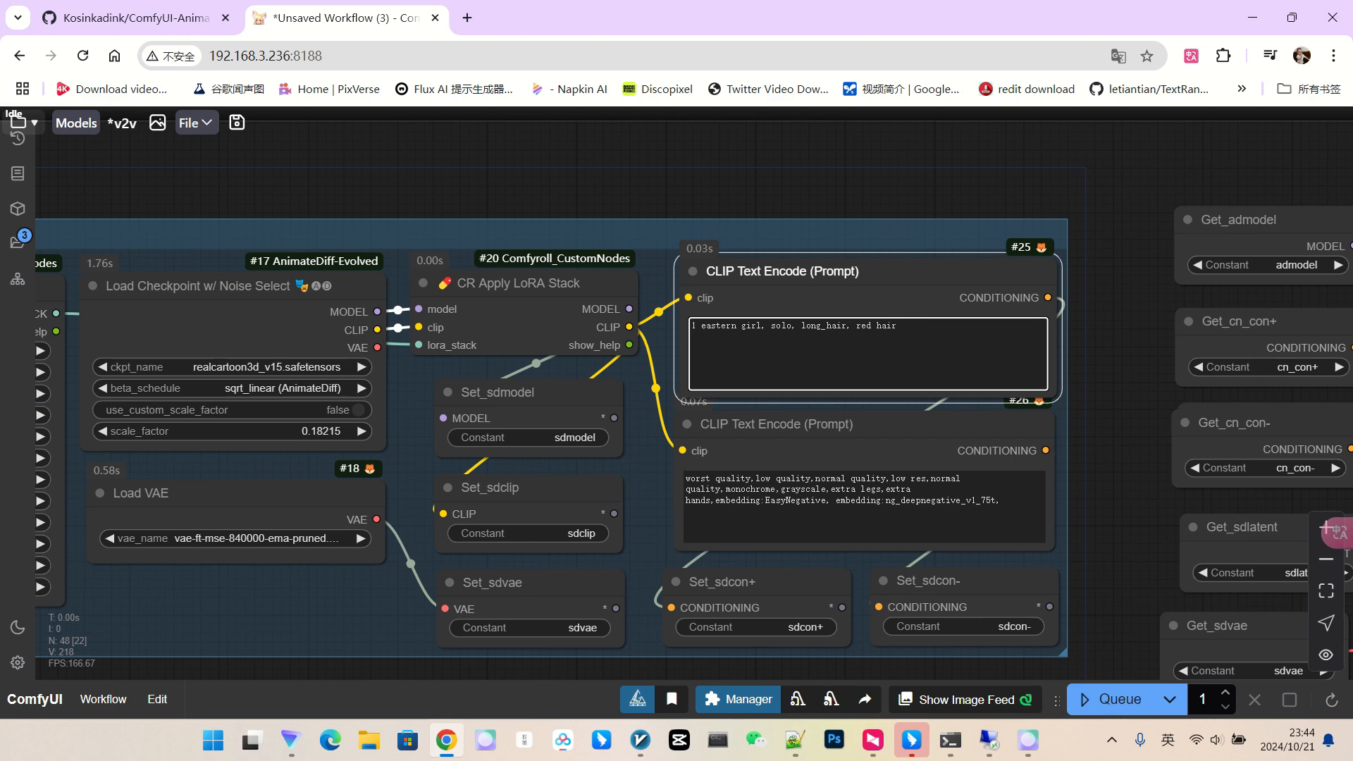
text(cartoon style)
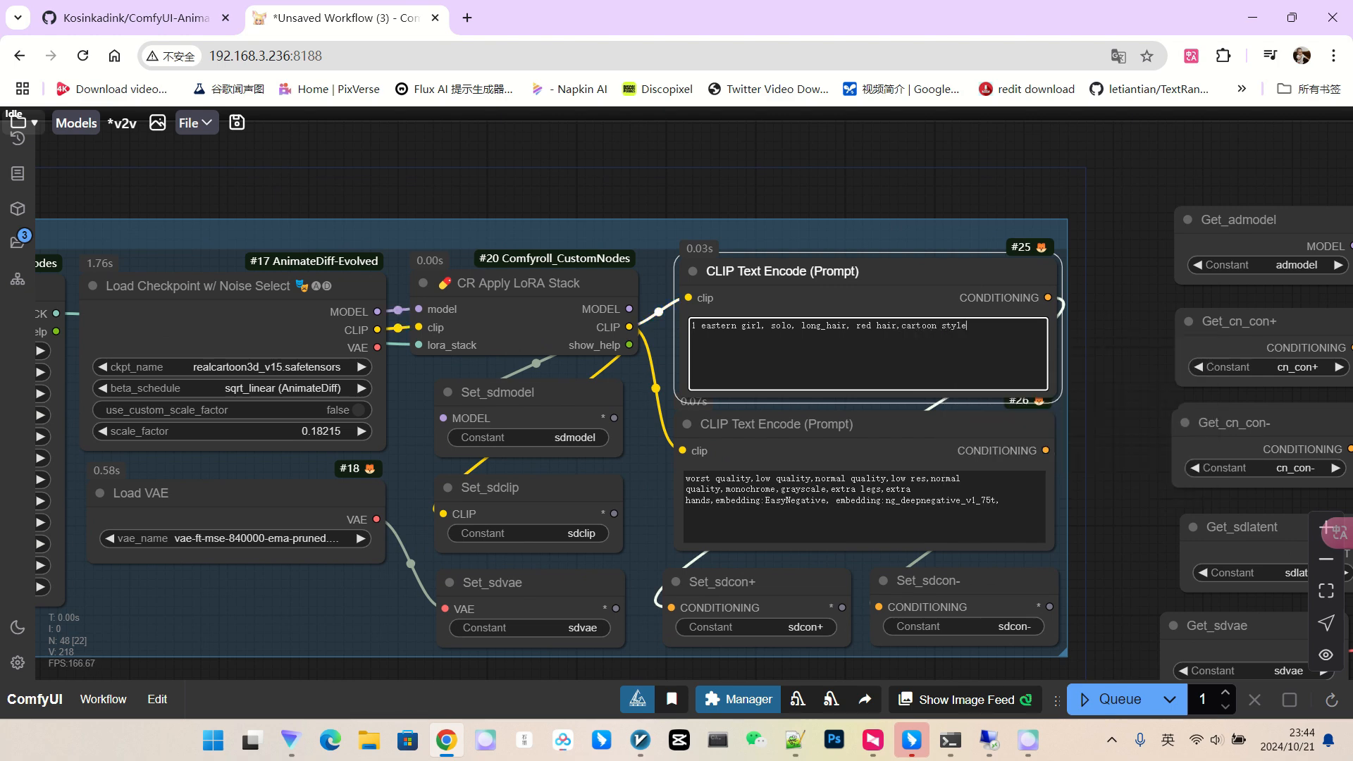
scroll(800, 288, down, 4)
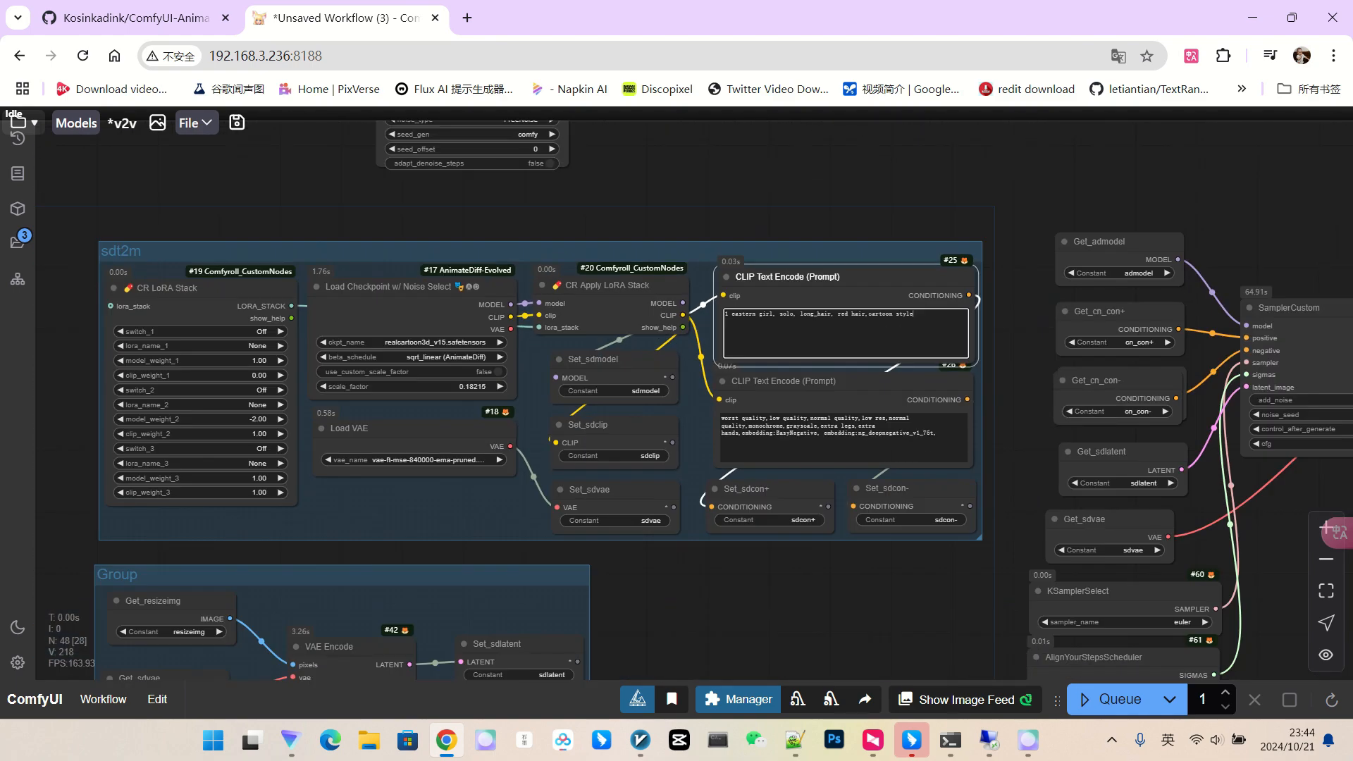
click(1026, 385)
scroll(1029, 384, down, 5)
drag(1029, 385, 772, 324)
scroll(790, 313, down, 3)
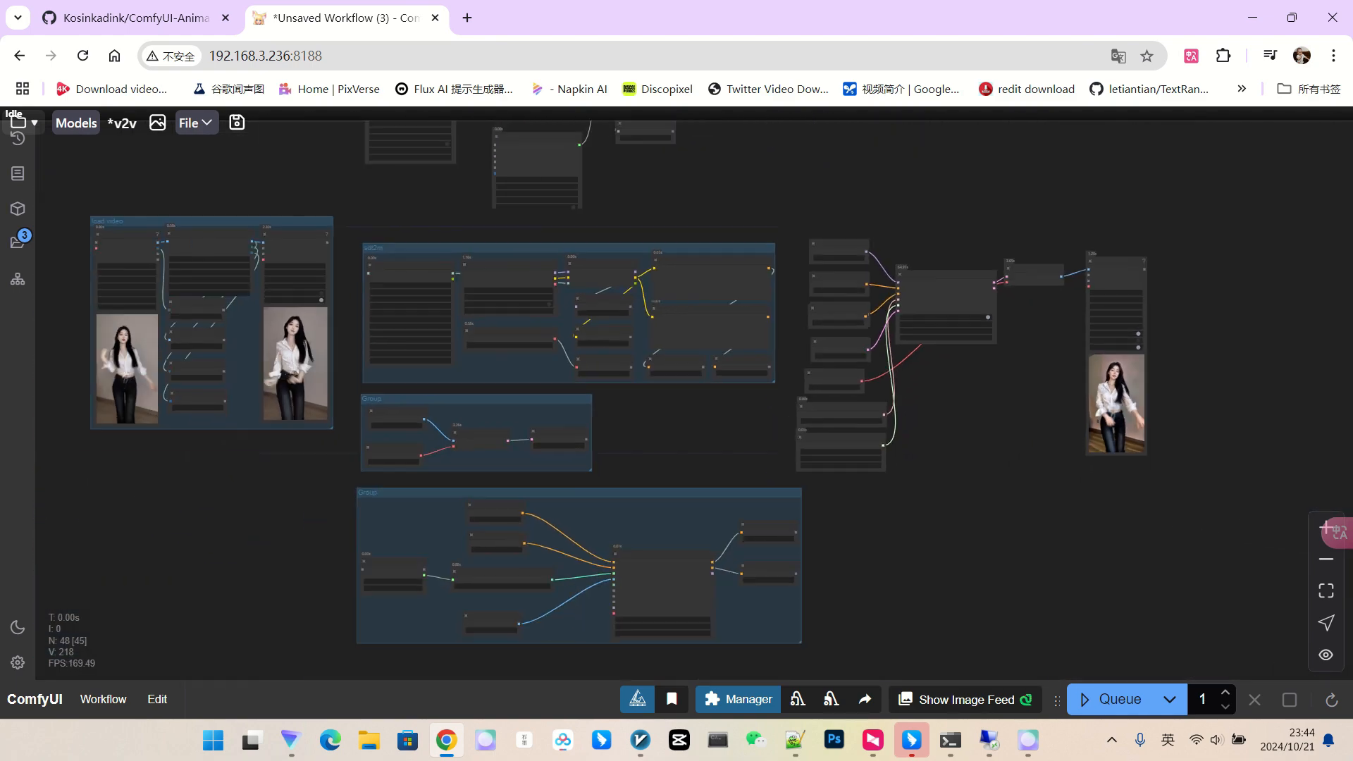
Queue the cartoon-style render and follow its progress across the prompt and sampler nodes.
click(1121, 699)
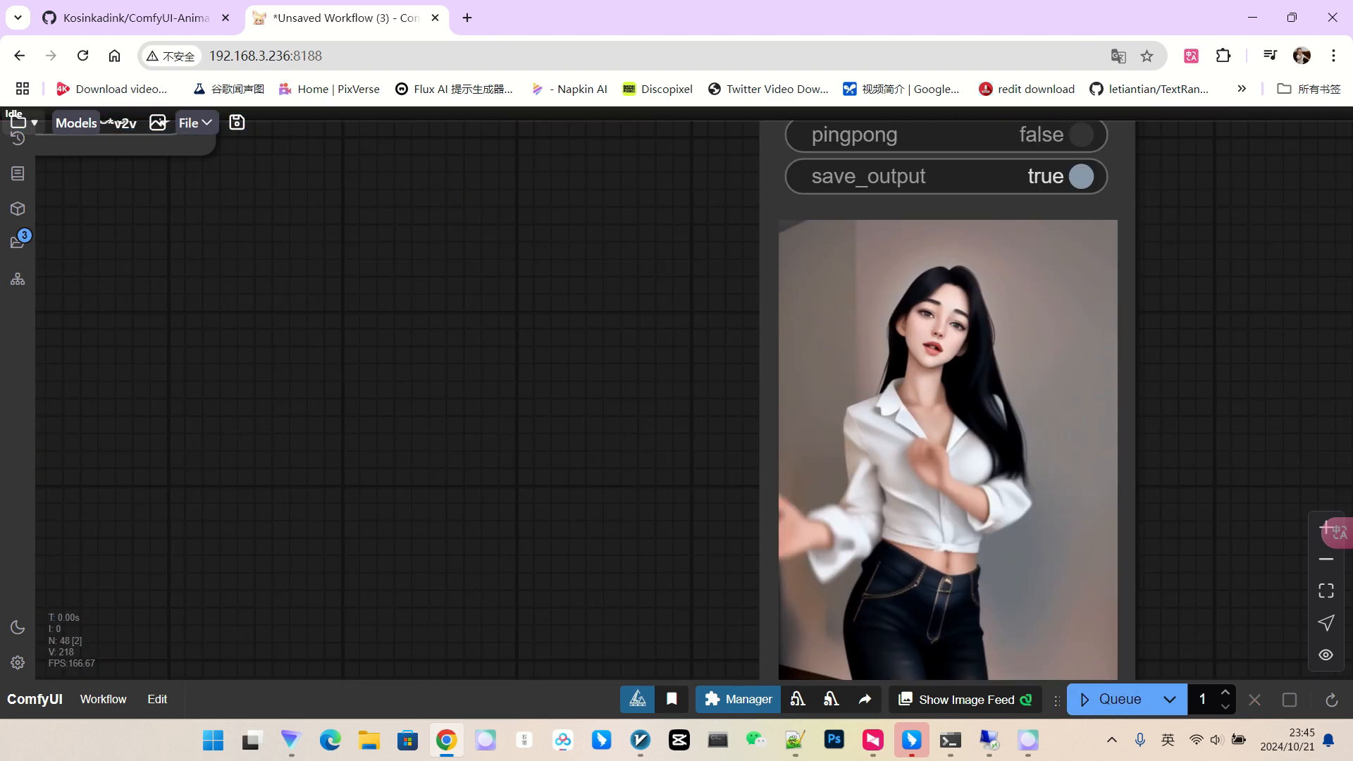
scroll(937, 369, down, 3)
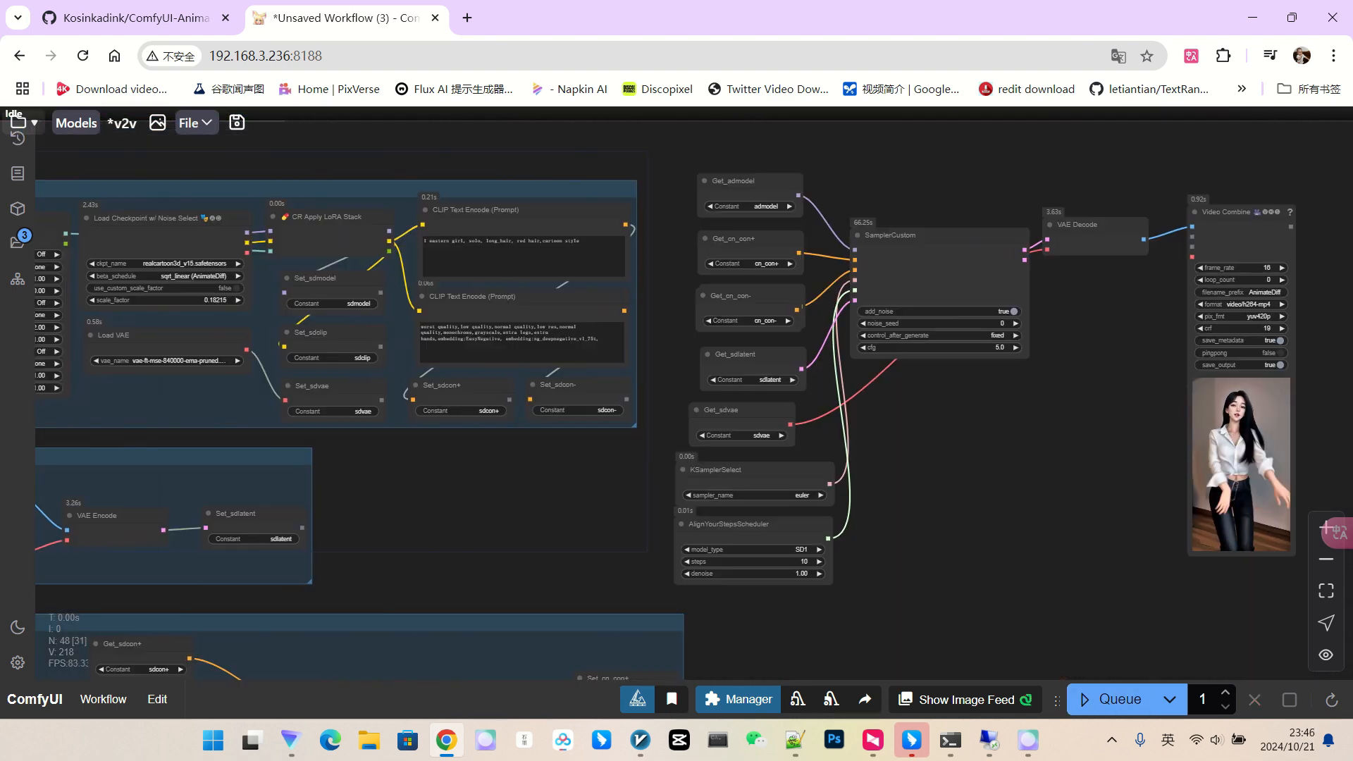
scroll(969, 476, down, 2)
drag(969, 476, 1047, 452)
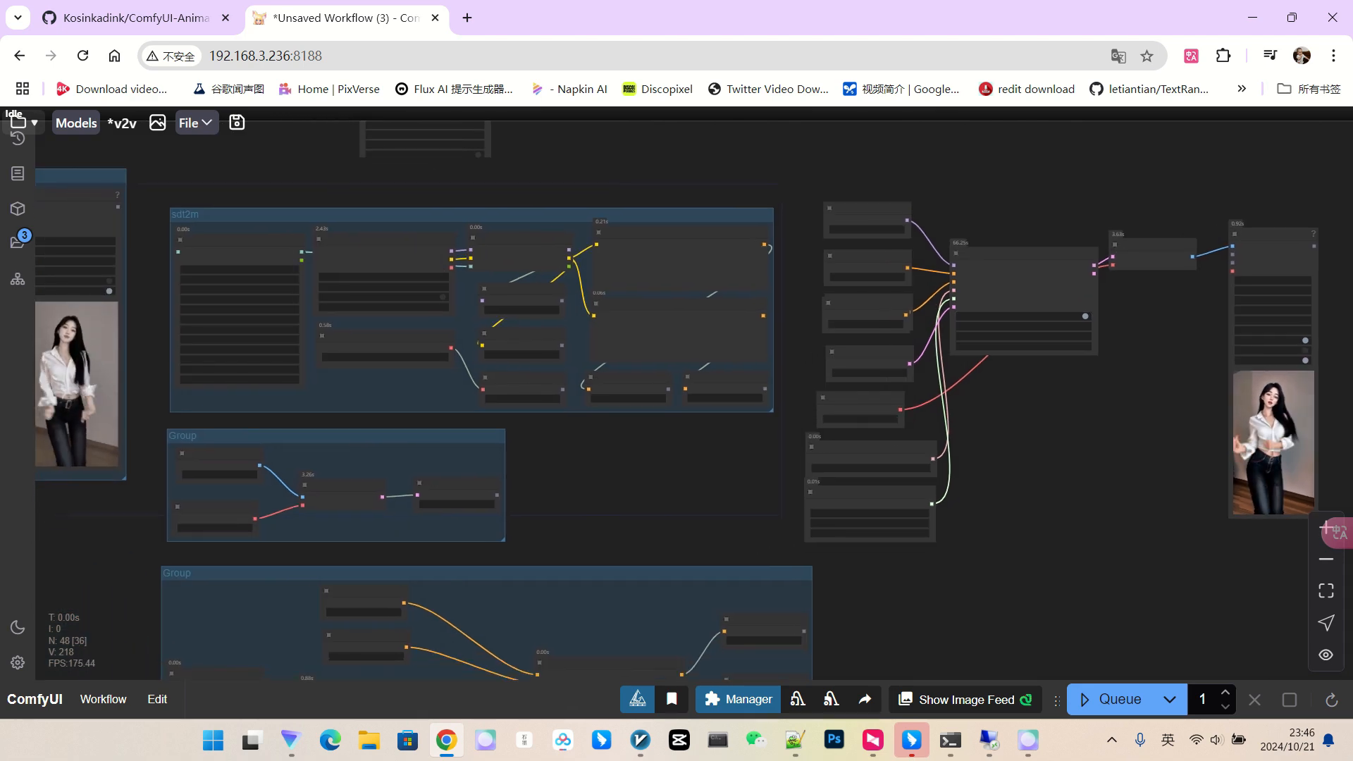
scroll(819, 403, up, 3)
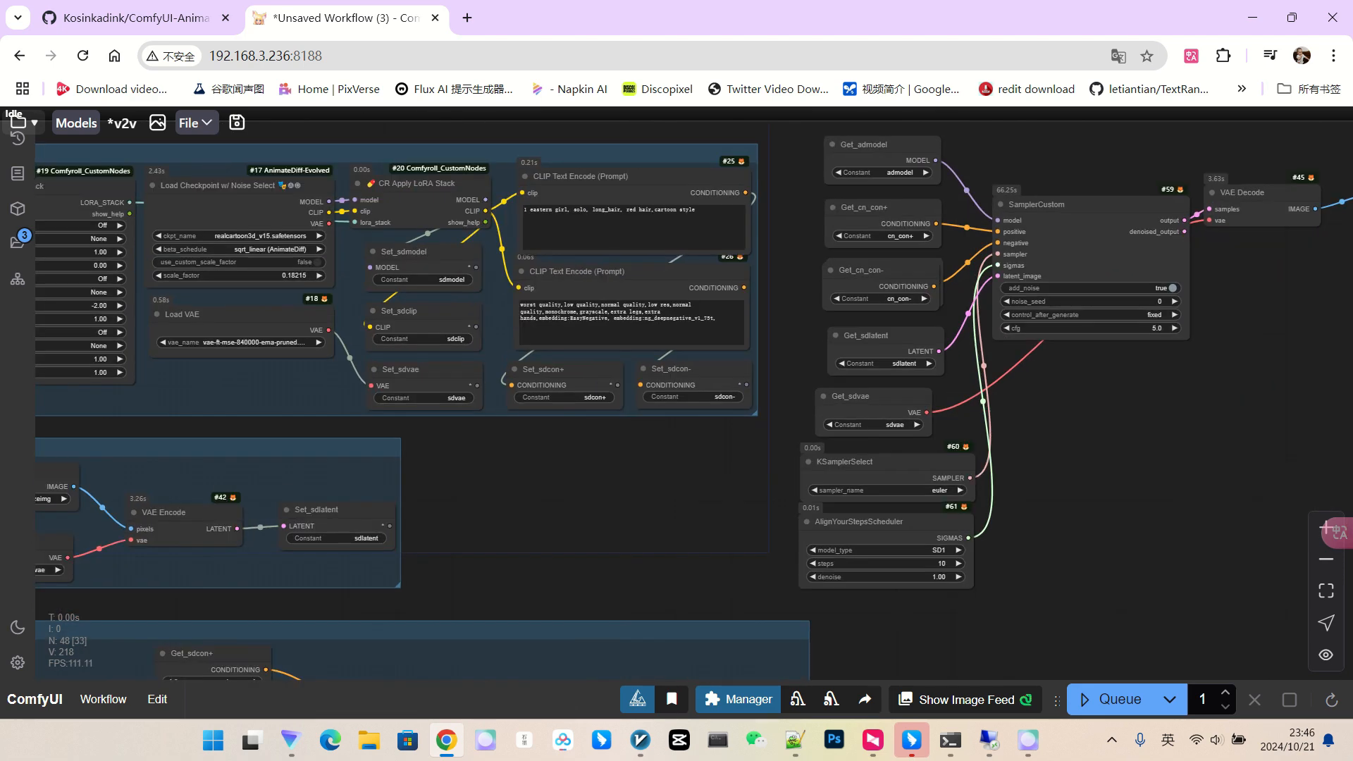
scroll(1081, 413, down, 3)
scroll(1074, 366, up, 3)
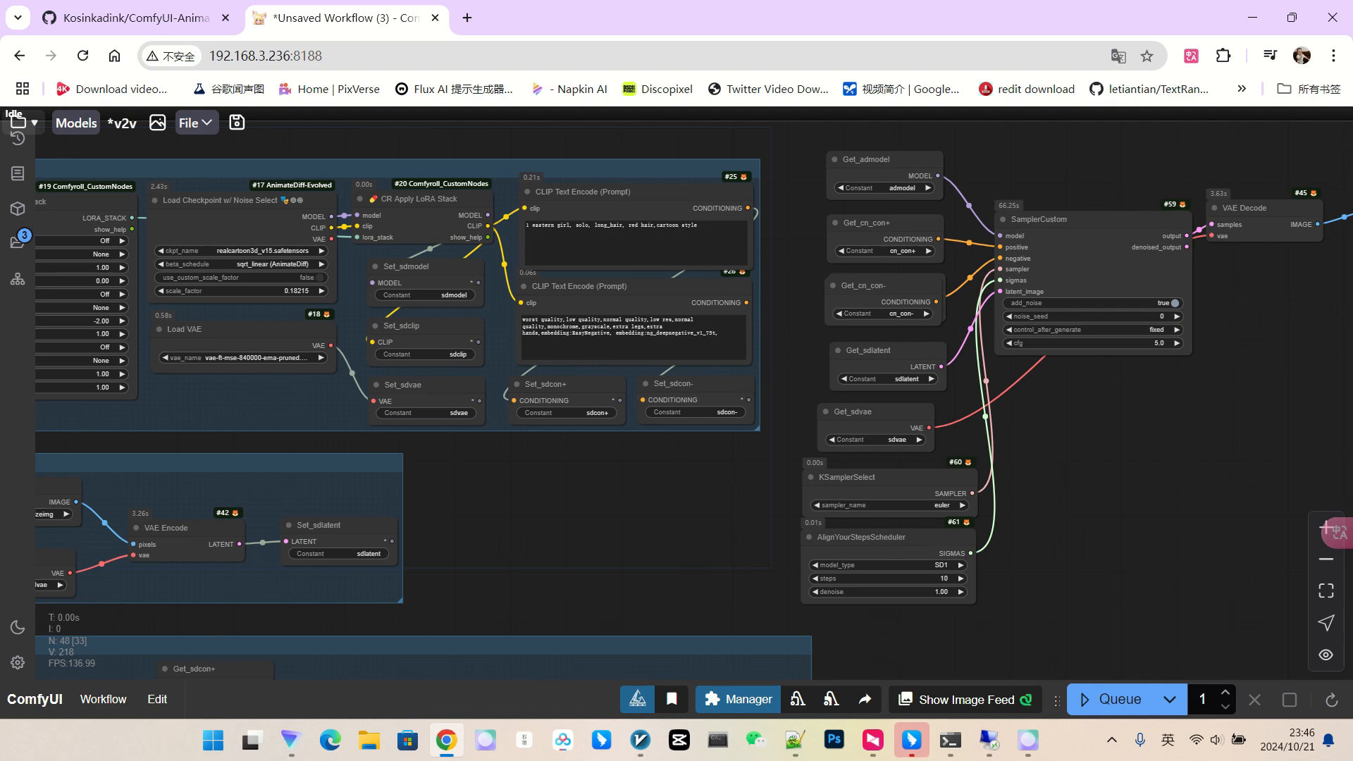
scroll(1178, 324, up, 3)
scroll(1121, 421, down, 3)
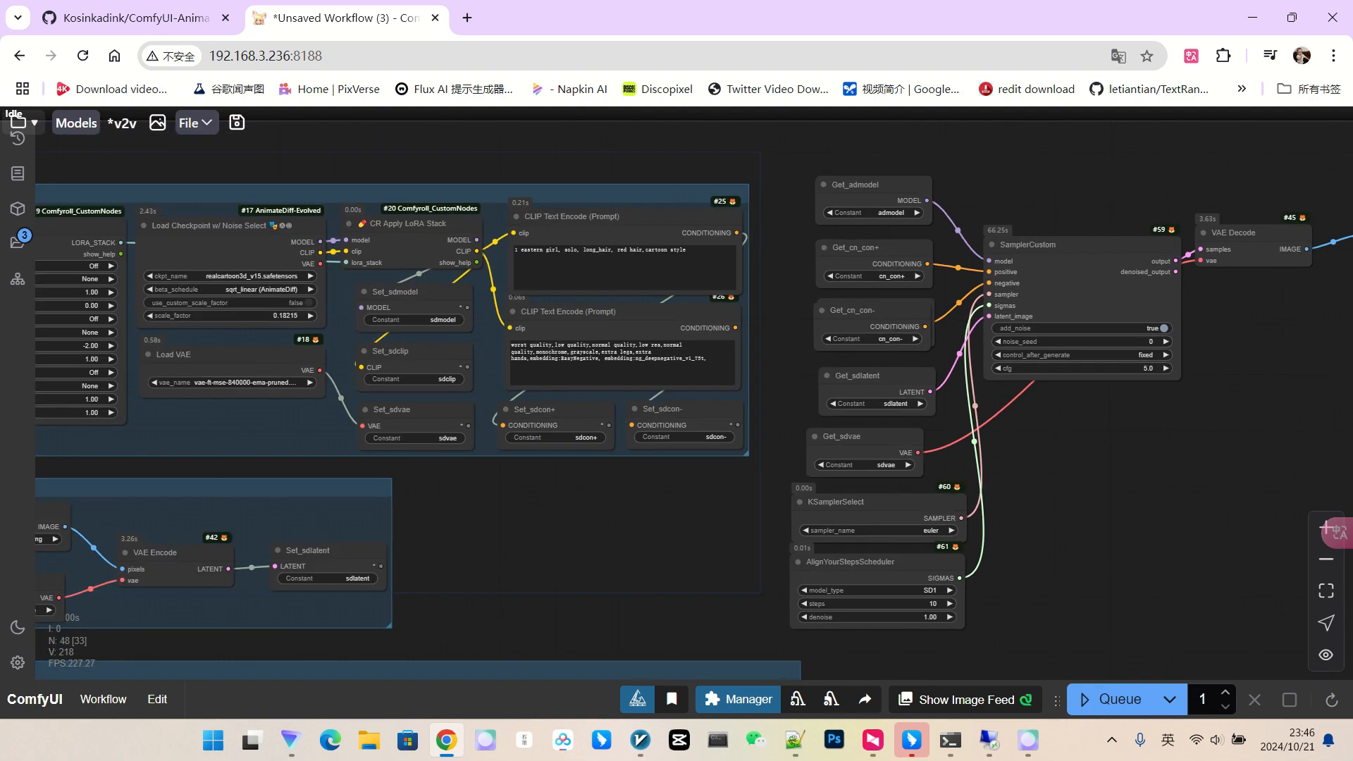
Review the cartoon output in the Video Combine preview, then pan up to the AnimateDiff nodes.
drag(1122, 423, 566, 362)
scroll(1020, 424, up, 3)
scroll(814, 389, up, 2)
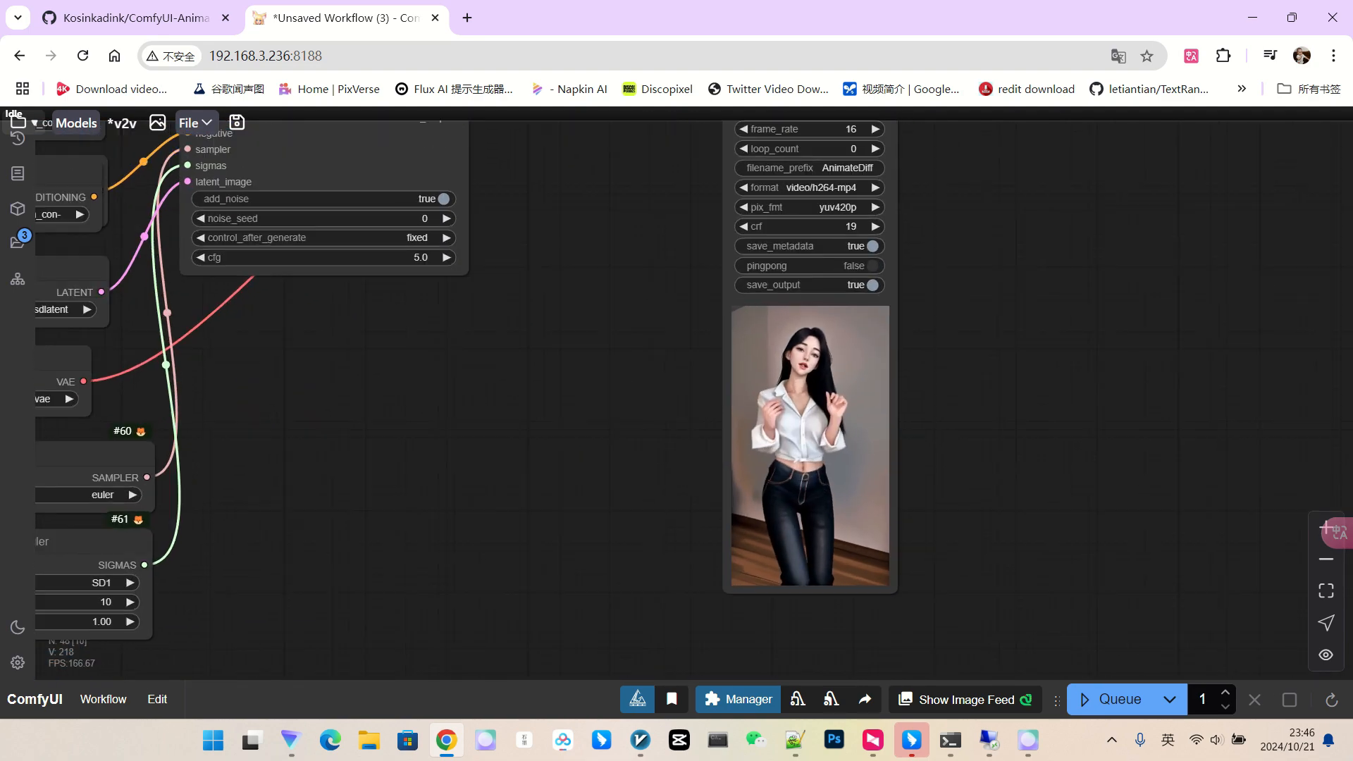
scroll(936, 396, down, 4)
scroll(851, 393, up, 6)
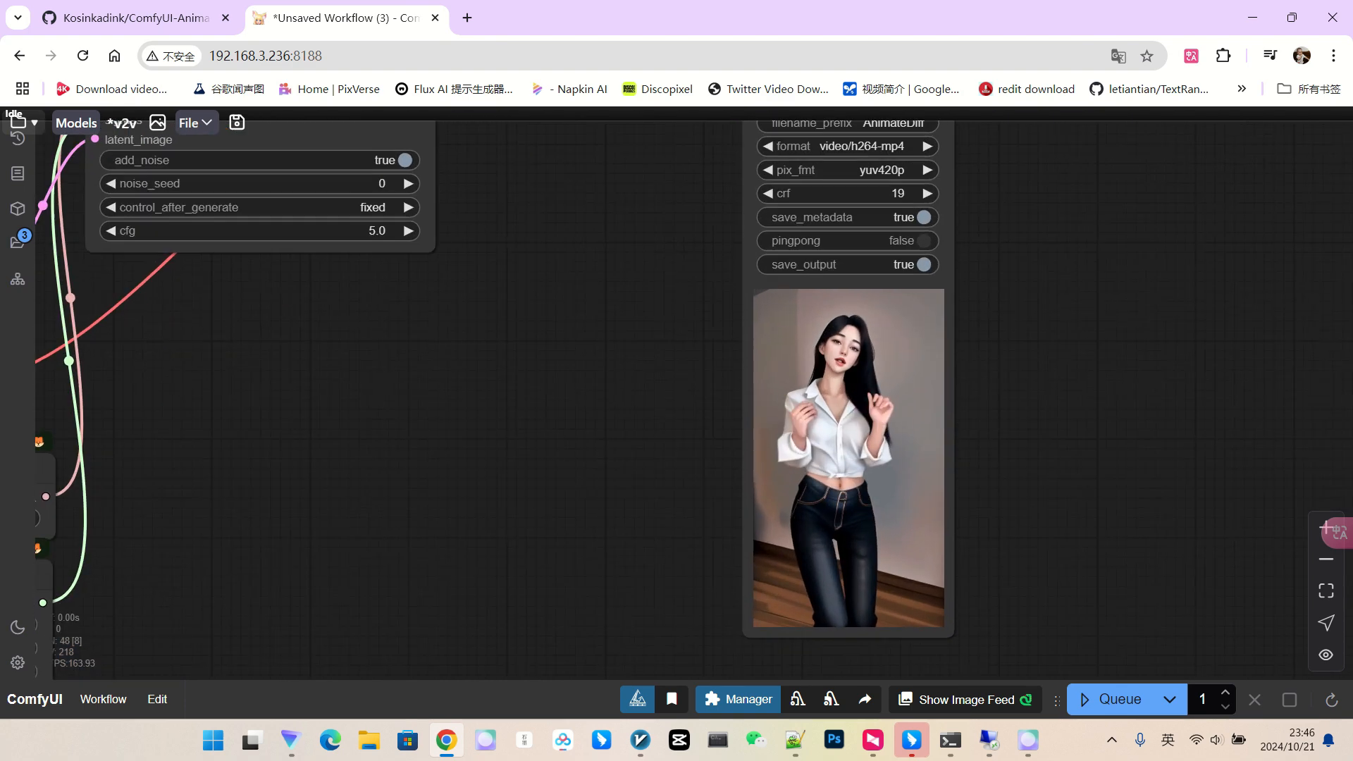
scroll(1029, 388, down, 4)
scroll(1030, 391, down, 3)
drag(1031, 391, 1278, 424)
drag(818, 374, 1303, 704)
scroll(415, 183, up, 3)
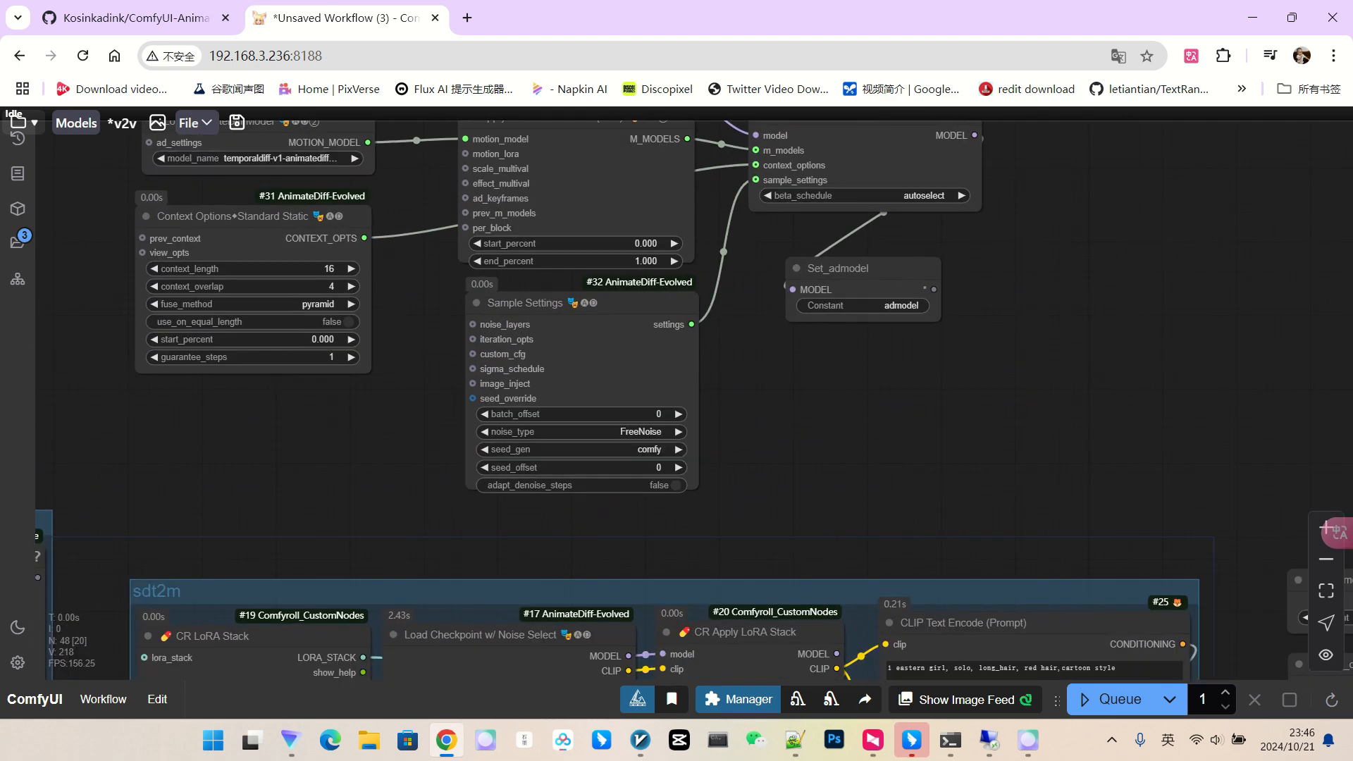
Set Load AnimateDiff Model to admlcm\AnimateLCM_sd15_t2v.ckpt and pan to the KSamplerSelect node.
drag(414, 183, 553, 273)
scroll(394, 236, up, 6)
click(402, 260)
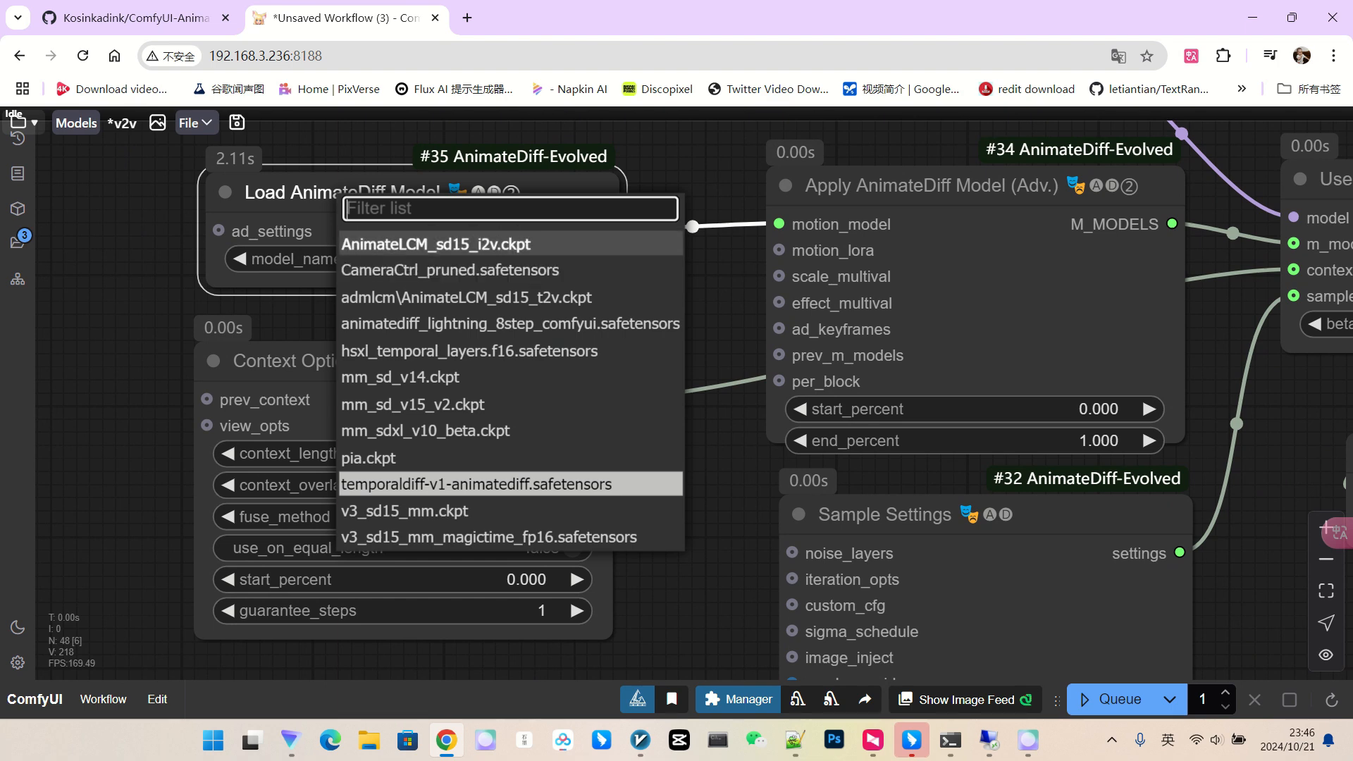
click(466, 297)
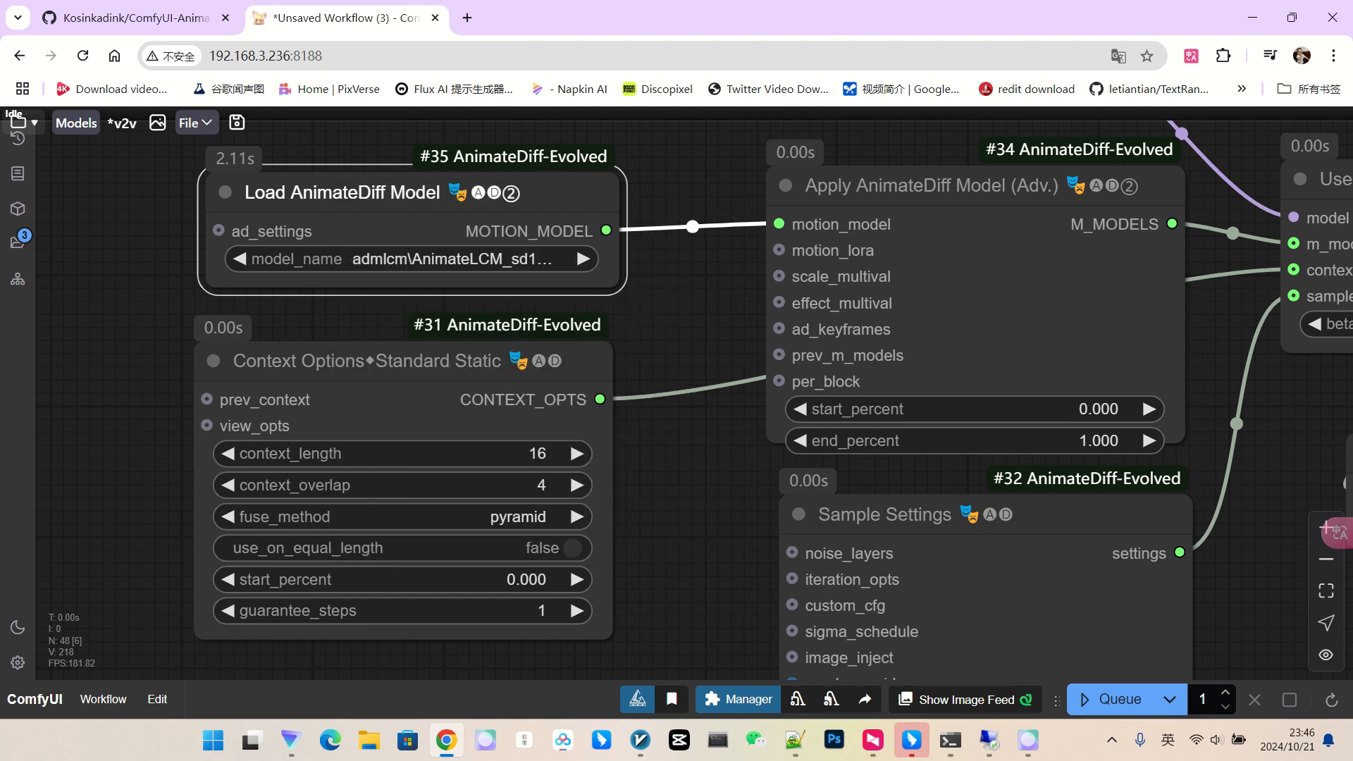
scroll(672, 253, down, 6)
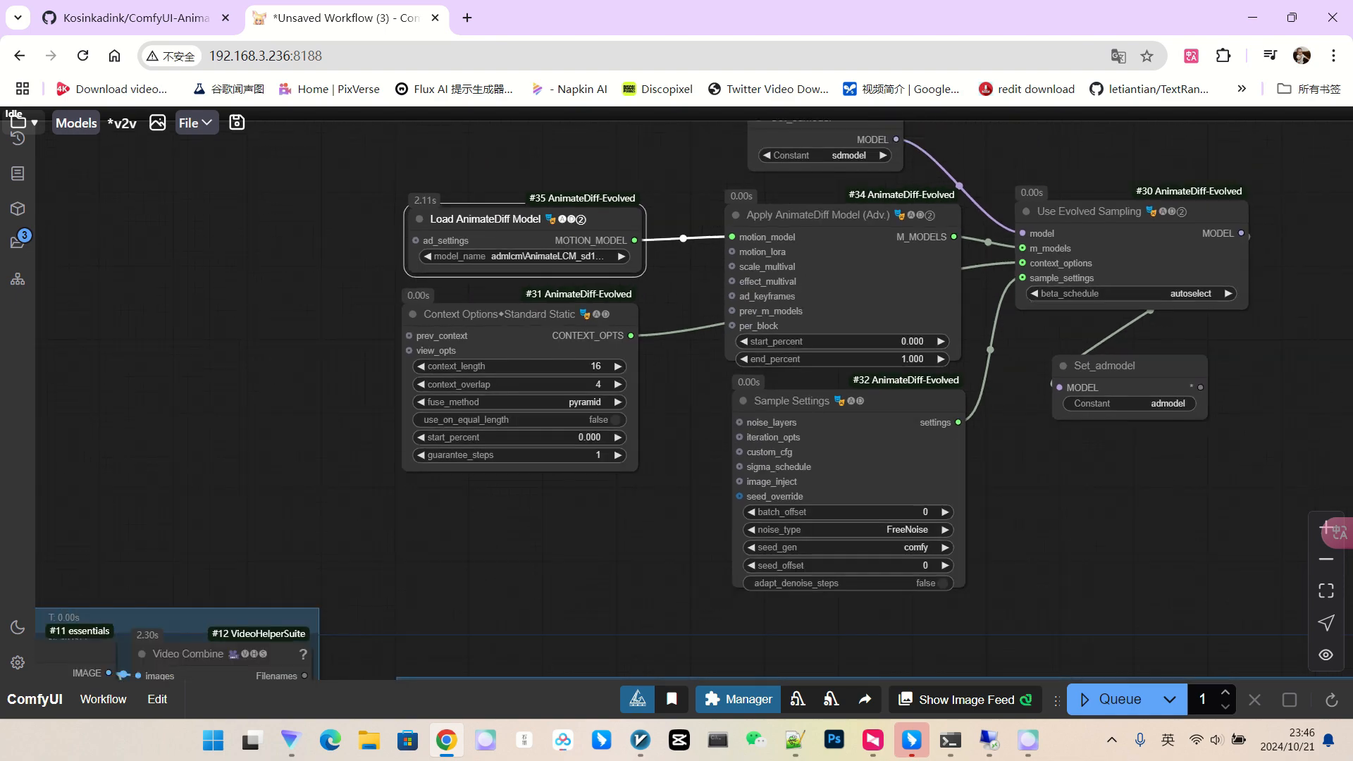
drag(669, 599, 564, 253)
drag(1043, 324, 388, 134)
scroll(856, 487, up, 3)
drag(1007, 469, 681, 375)
Set KSamplerSelect to lcm and delete the AlignYourStepsScheduler node.
click(640, 557)
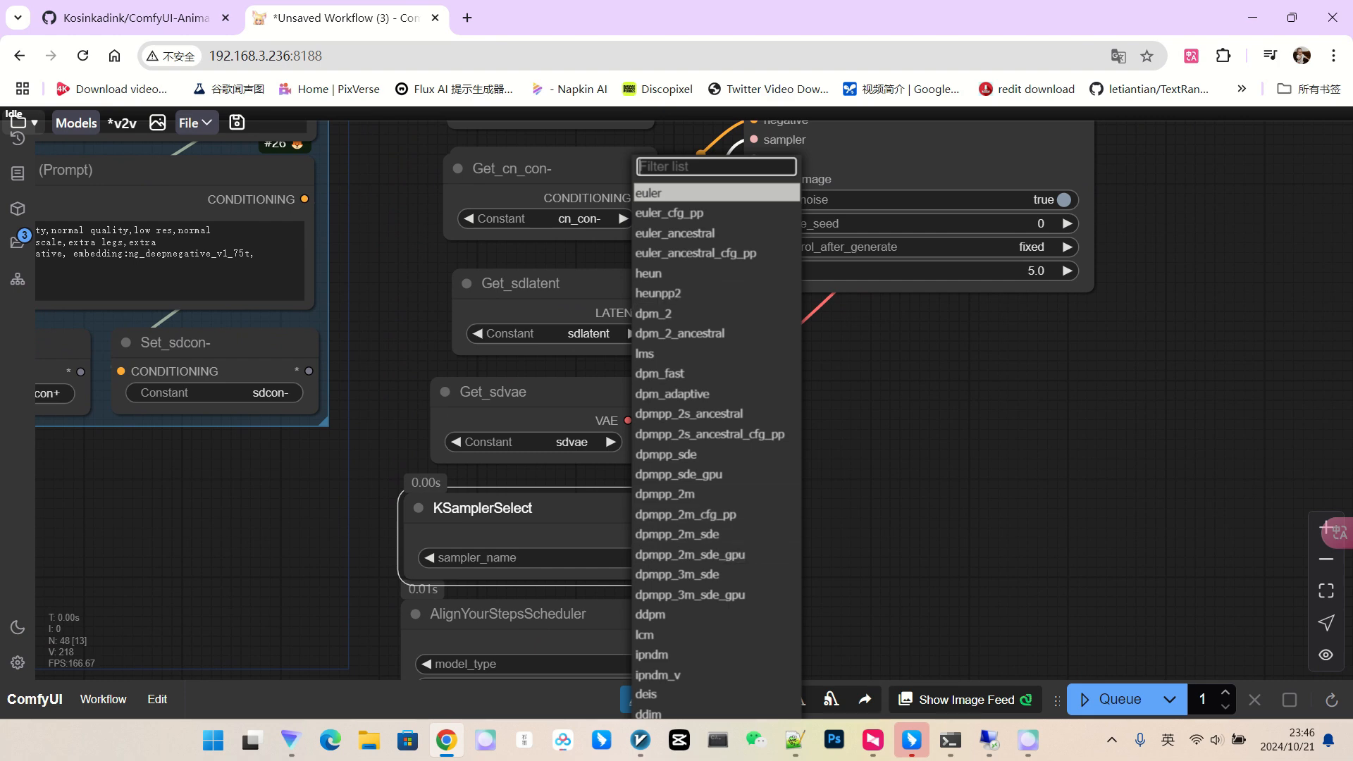
scroll(663, 536, down, 3)
click(659, 607)
drag(838, 549, 856, 373)
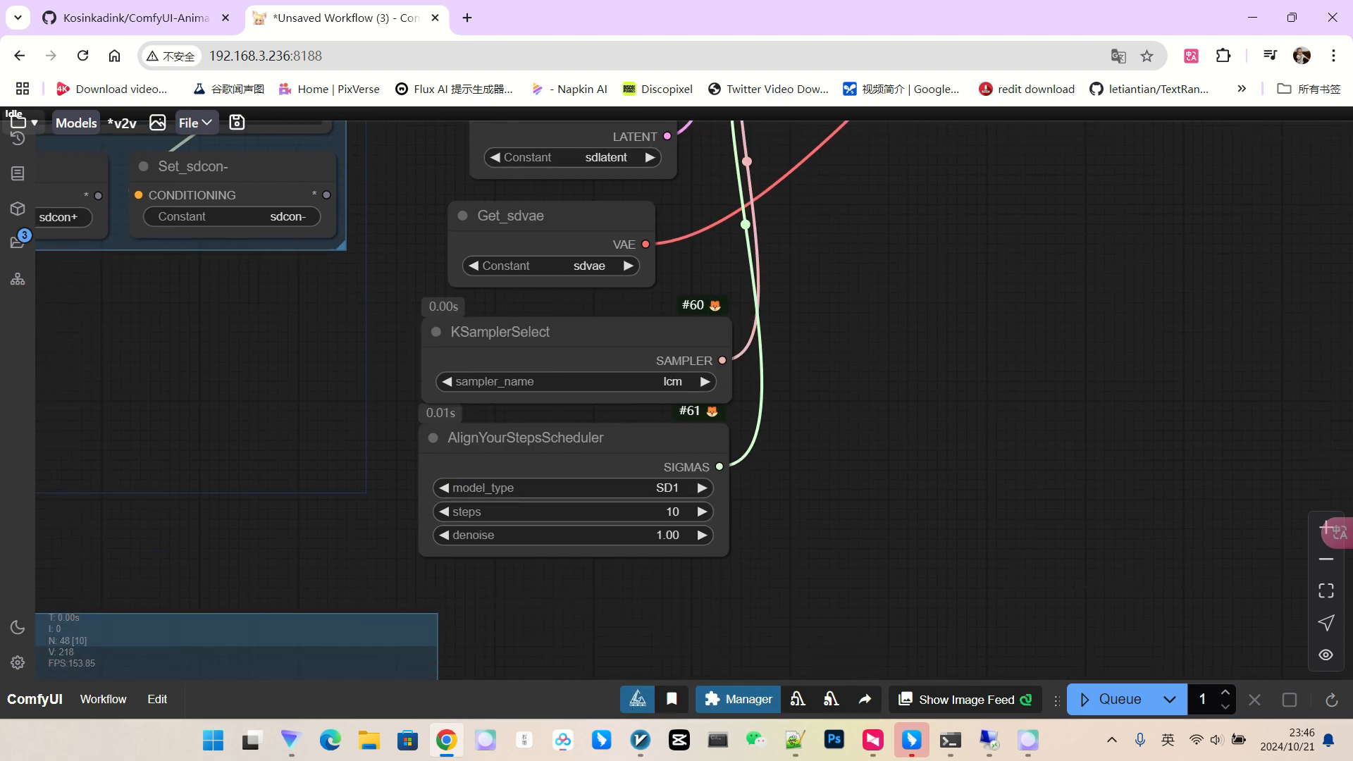
click(623, 461)
scroll(786, 477, down, 2)
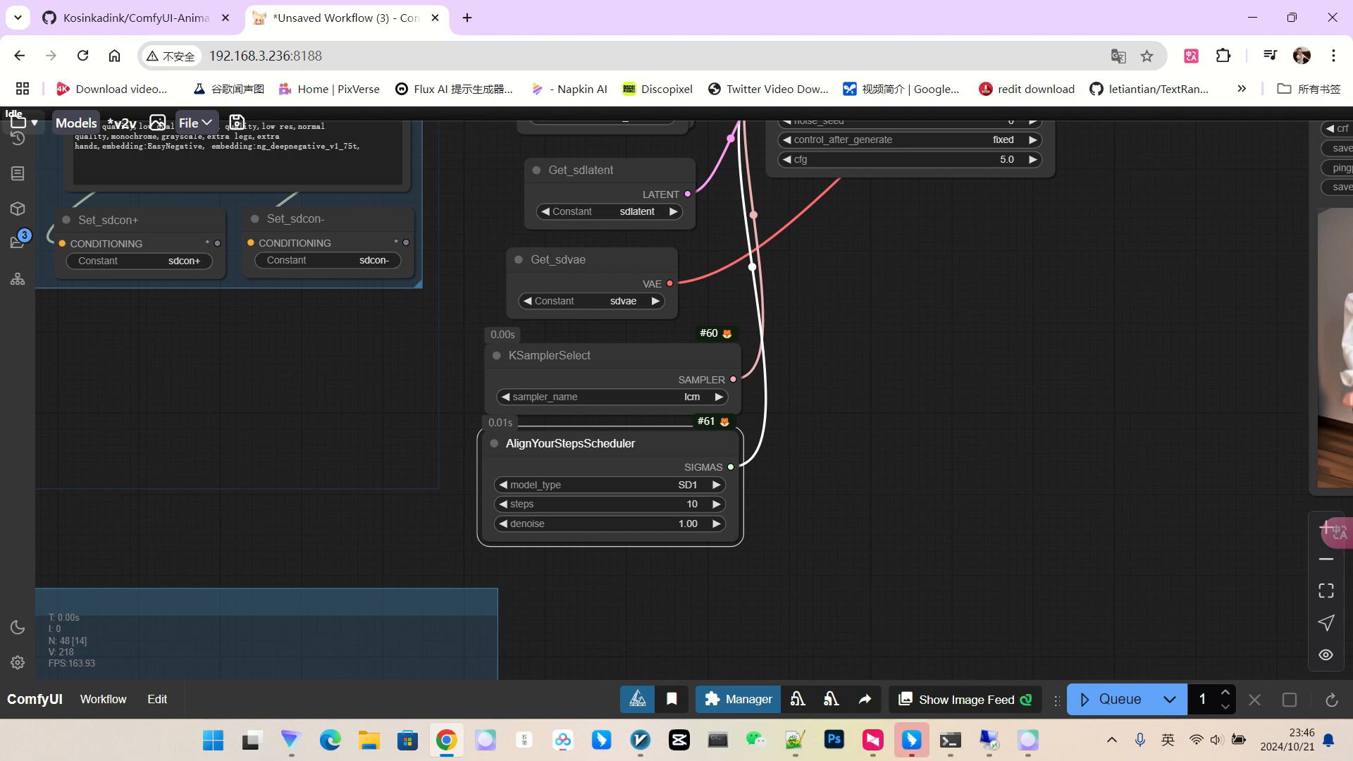
drag(788, 477, 794, 552)
key(Delete)
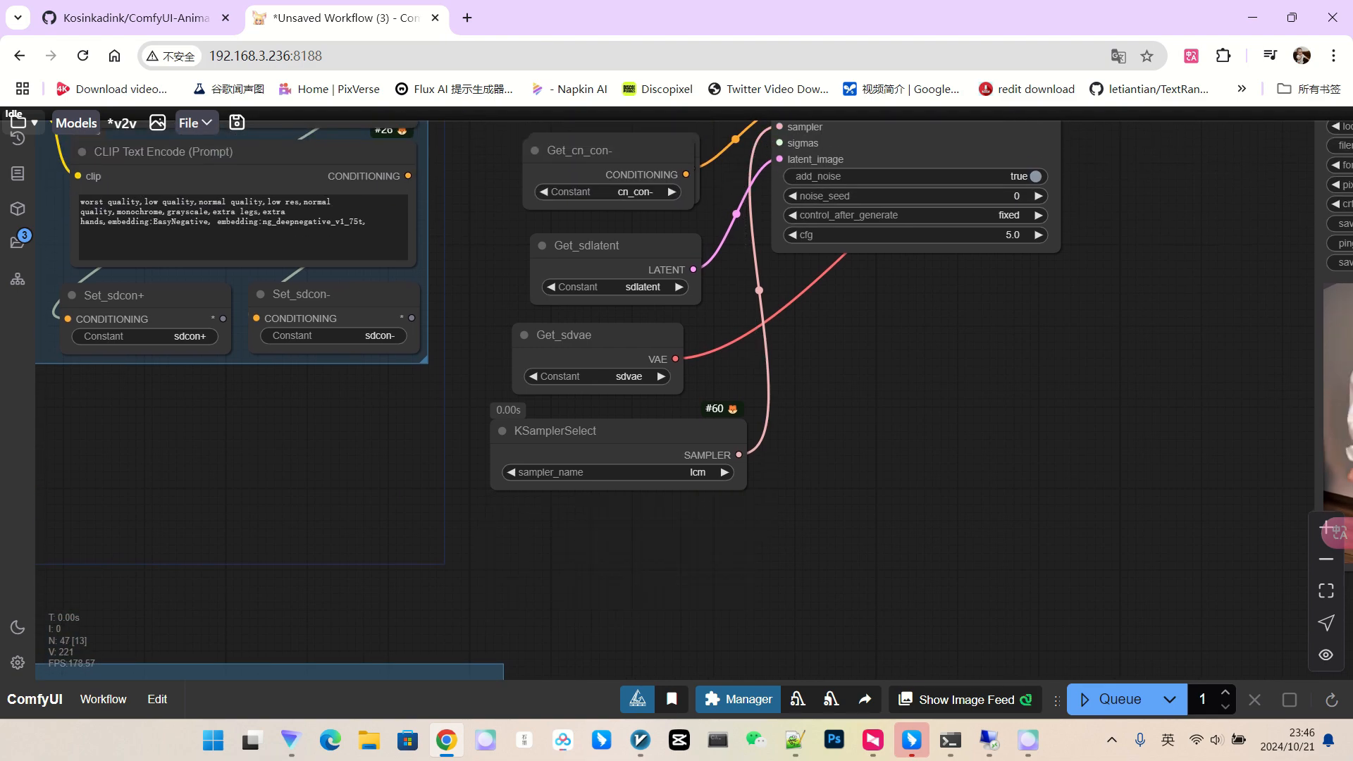
Add a BasicScheduler on SamplerCustom's sigmas input, set to ddim_uniform with 10 steps.
scroll(897, 382, up, 2)
scroll(894, 372, down, 2)
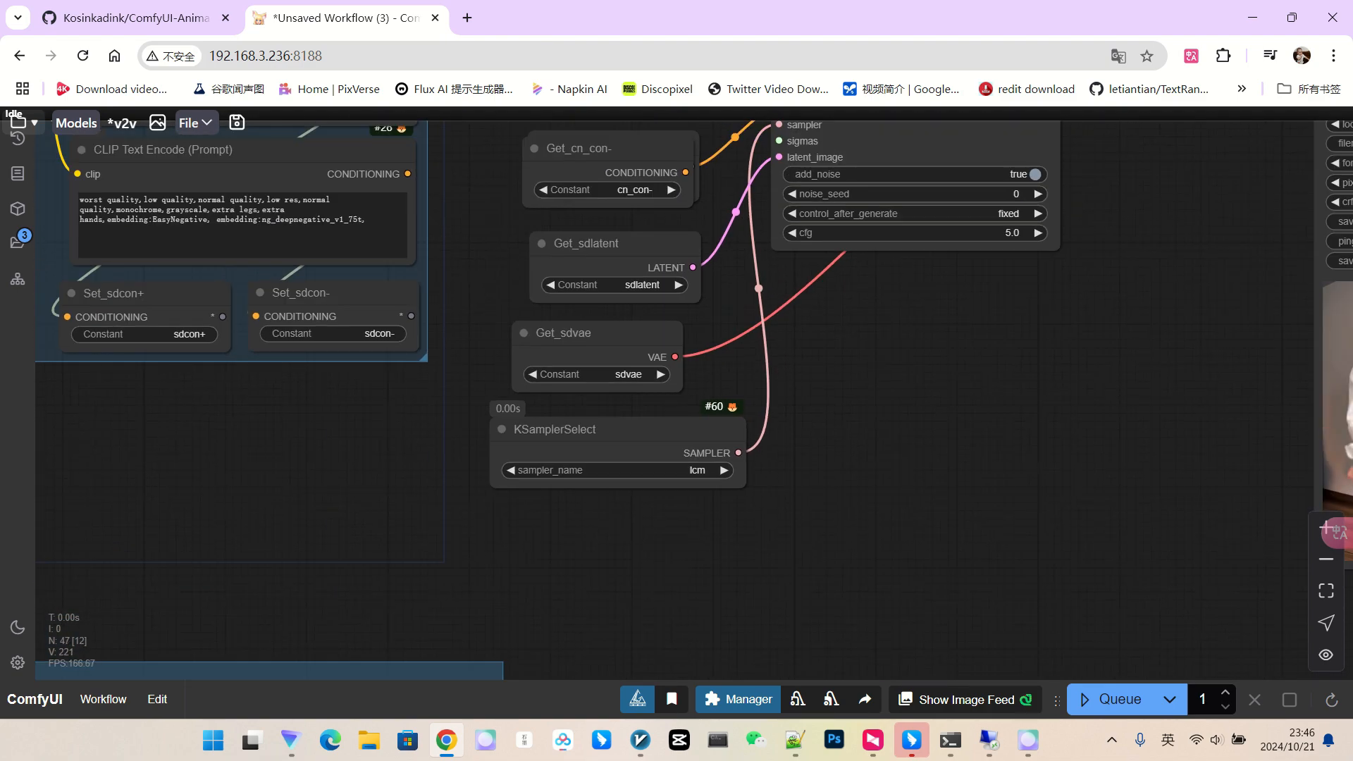
drag(743, 444, 580, 502)
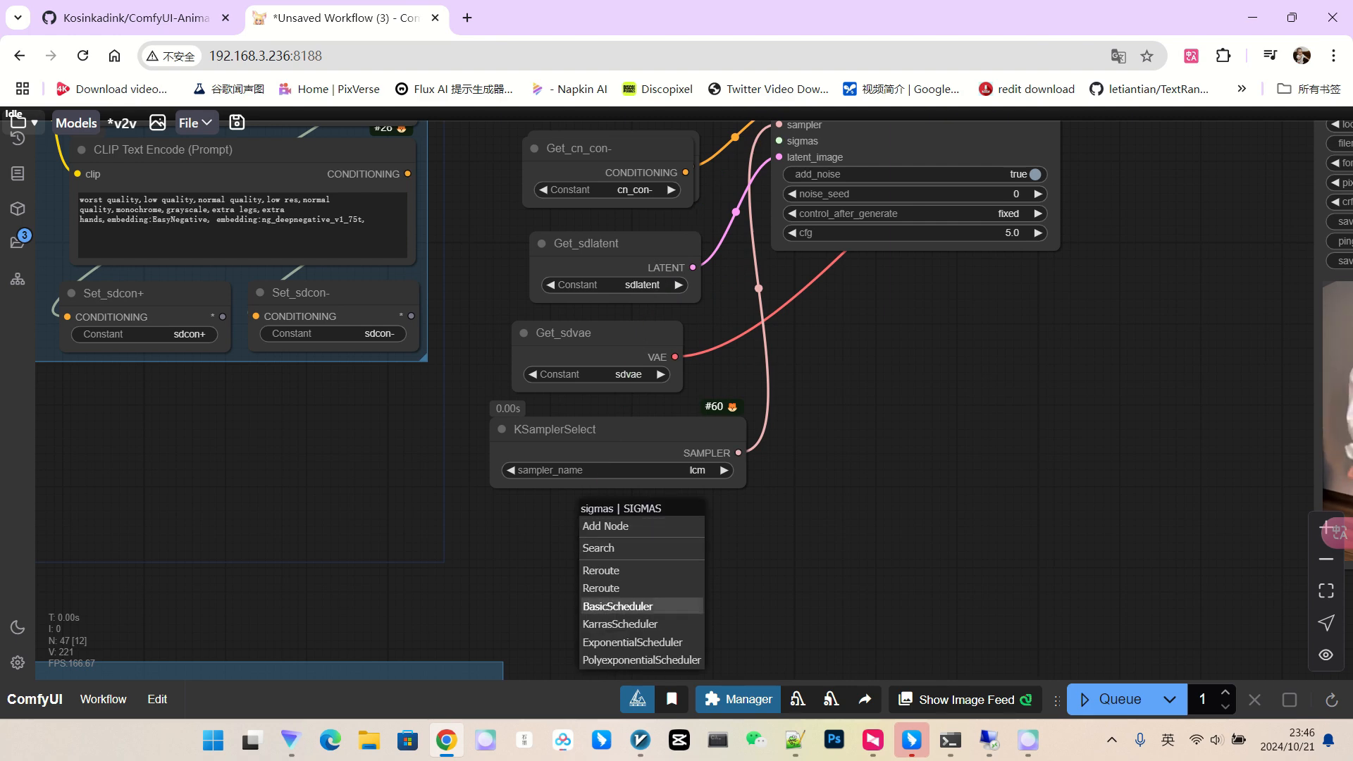
click(618, 607)
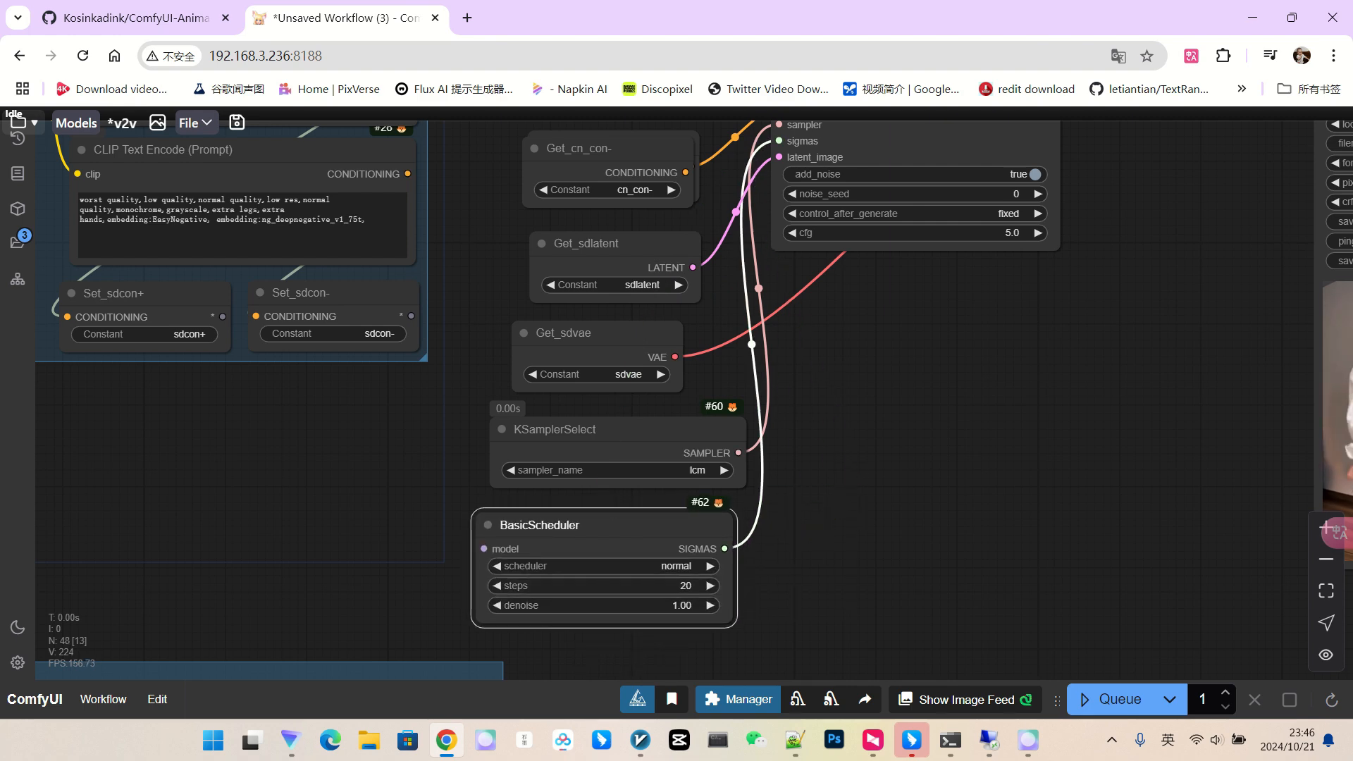
drag(838, 500, 858, 455)
click(692, 525)
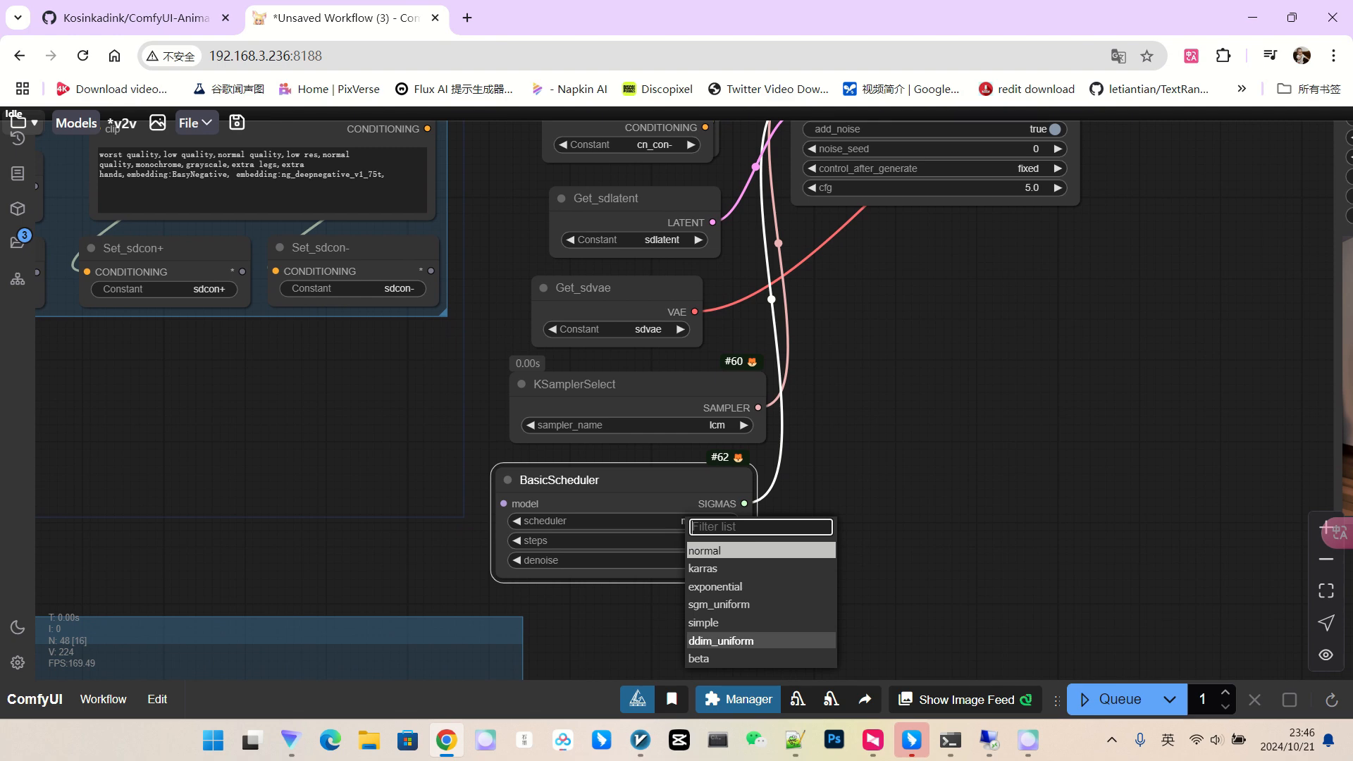
click(721, 641)
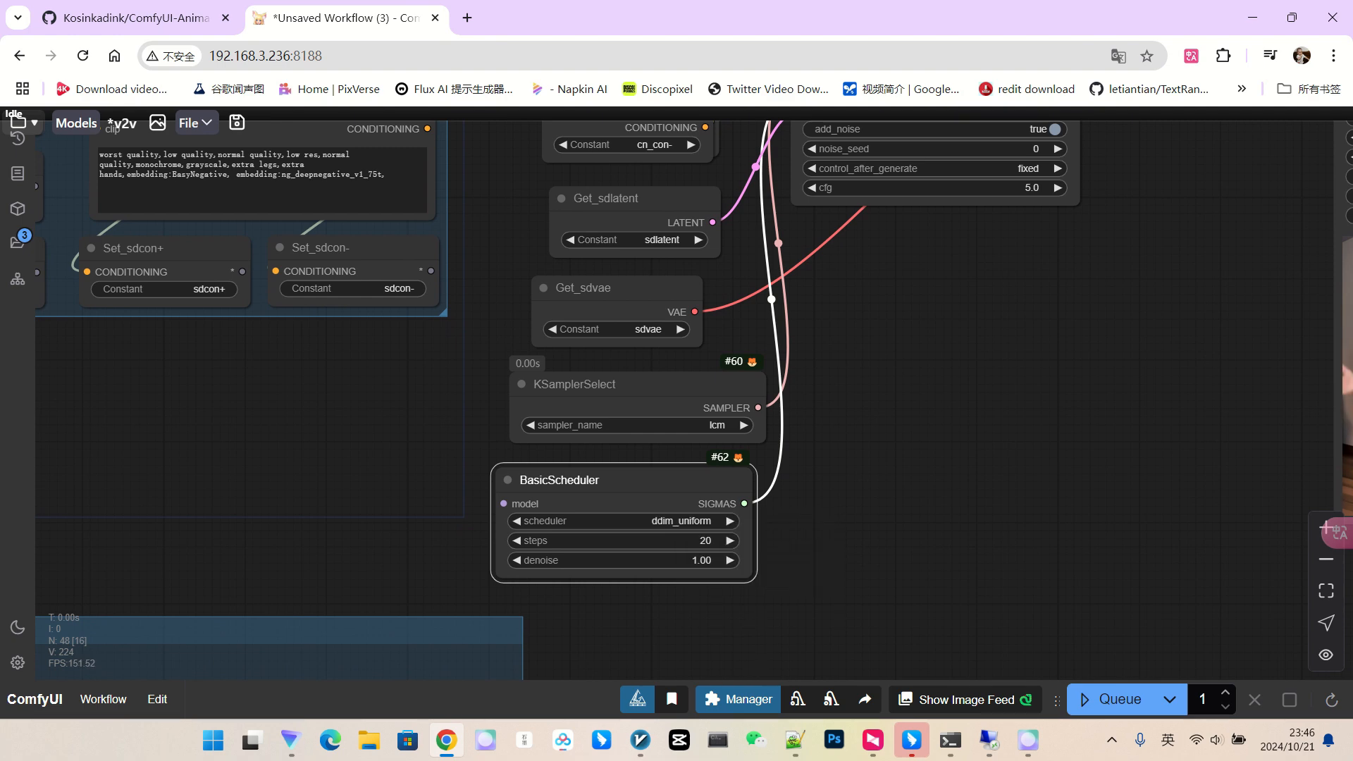
scroll(436, 617, up, 2)
click(712, 527)
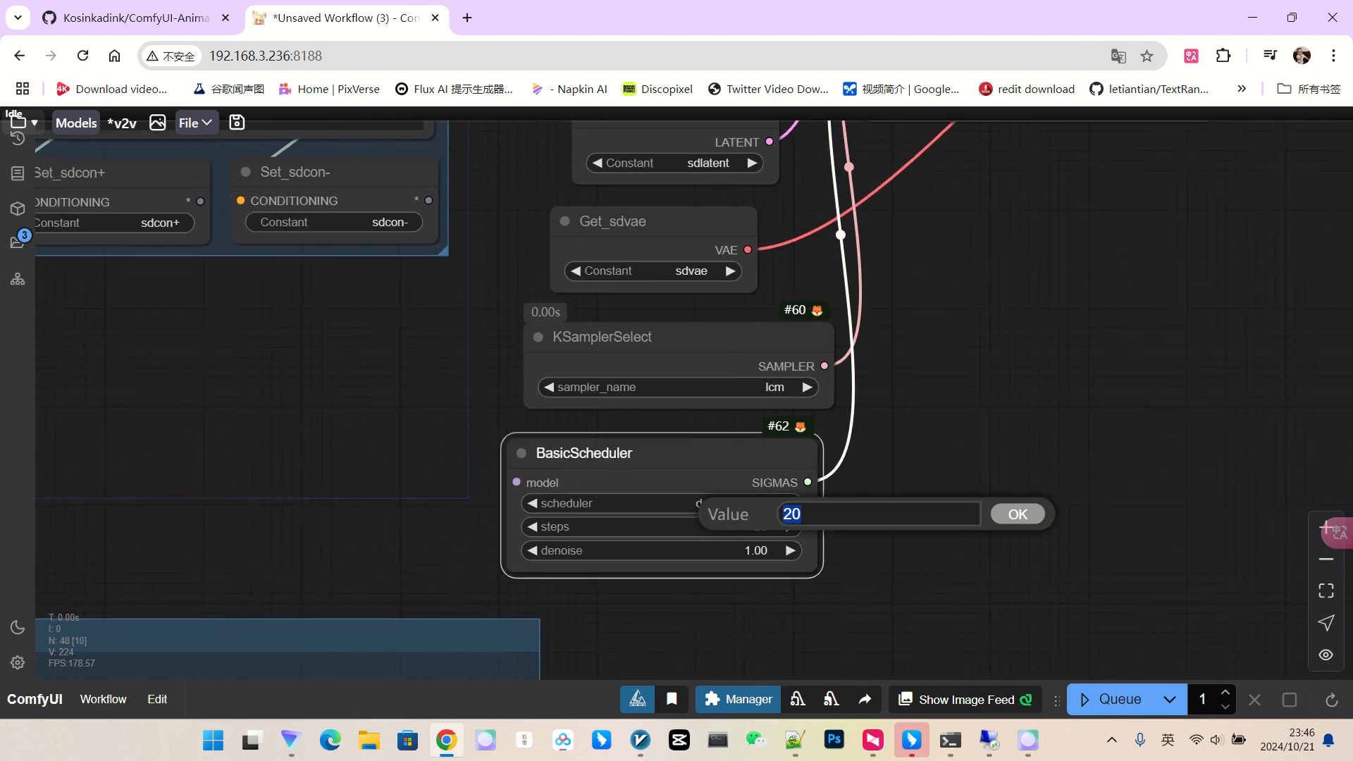
key(Return)
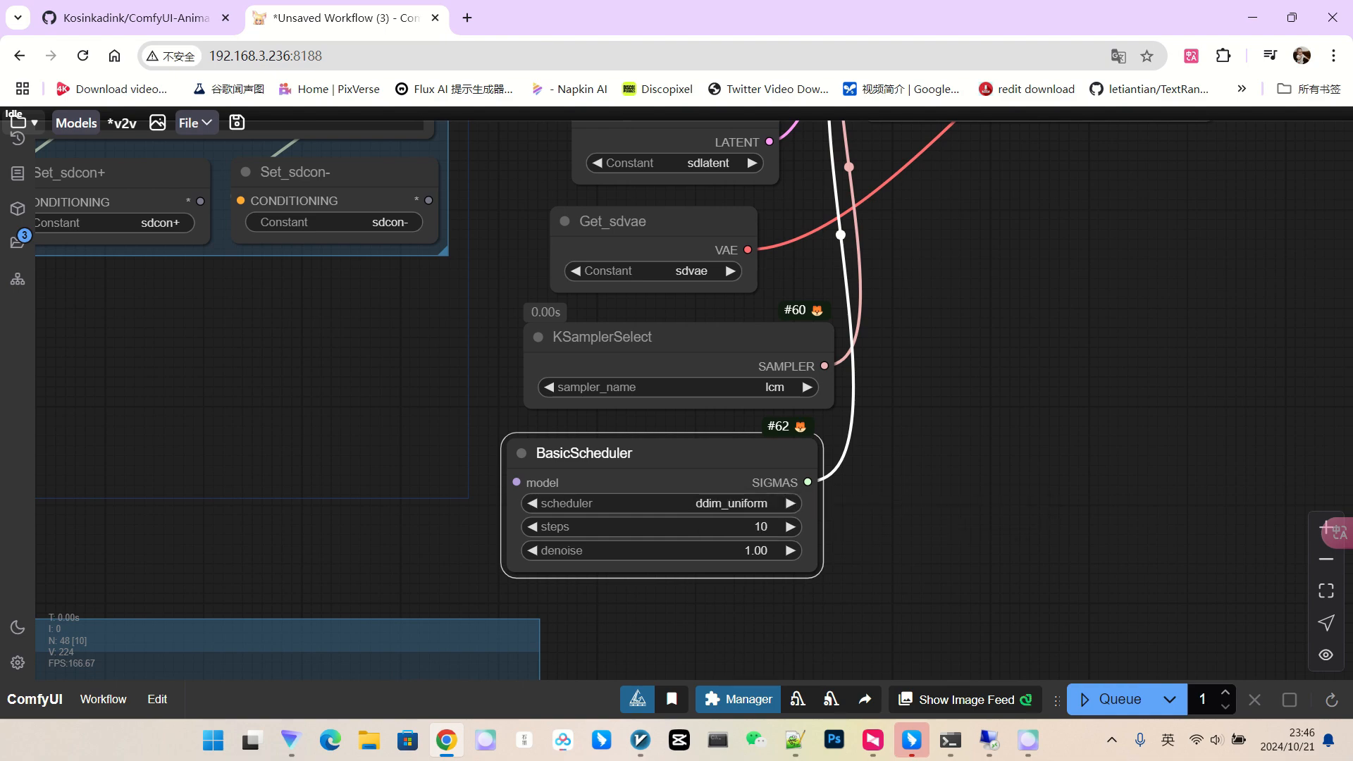
Set SamplerCustom's cfg to 1.5.
scroll(1140, 448, down, 3)
drag(1140, 447, 1021, 593)
scroll(1100, 314, up, 3)
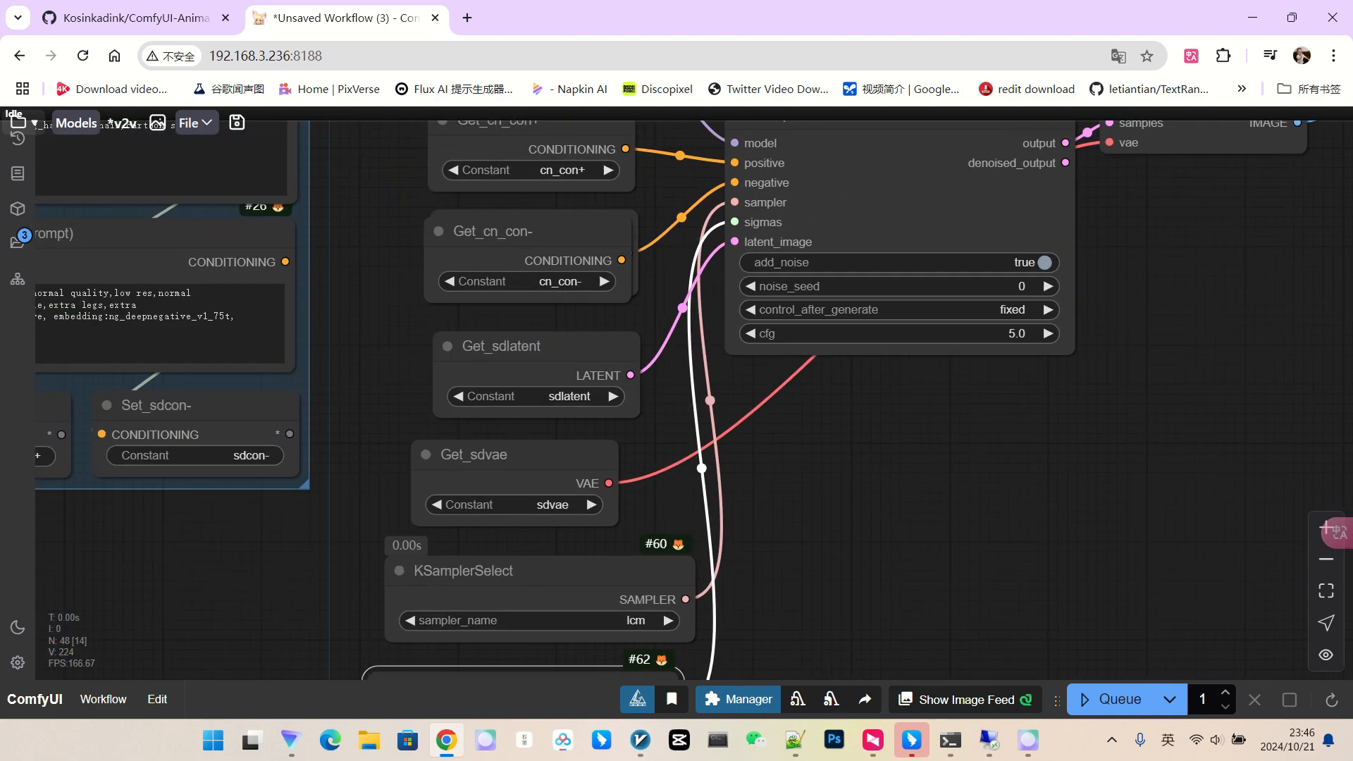
drag(1100, 315, 1048, 304)
click(909, 321)
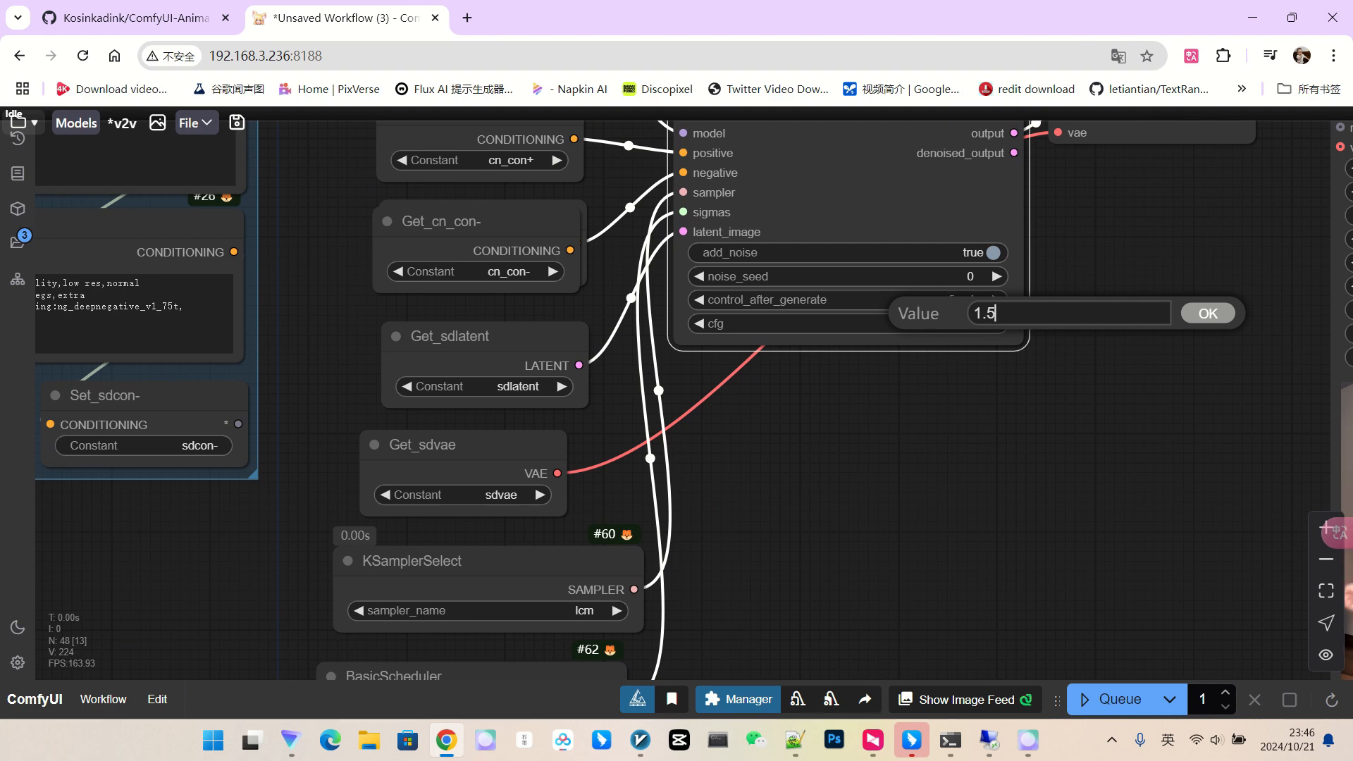
key(Return)
Wire Get_sdmodel into the BasicScheduler's model input and start the render.
scroll(1113, 358, down, 2)
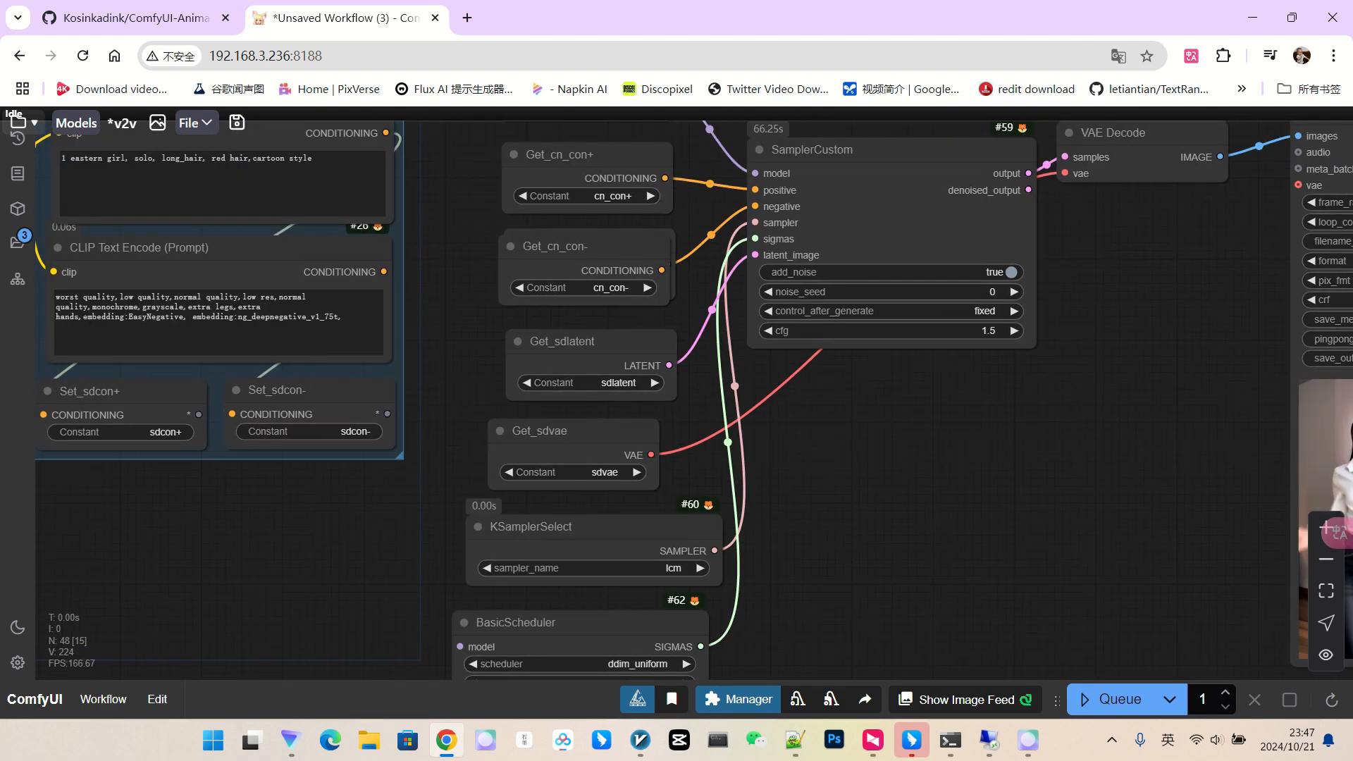
scroll(1028, 400, down, 3)
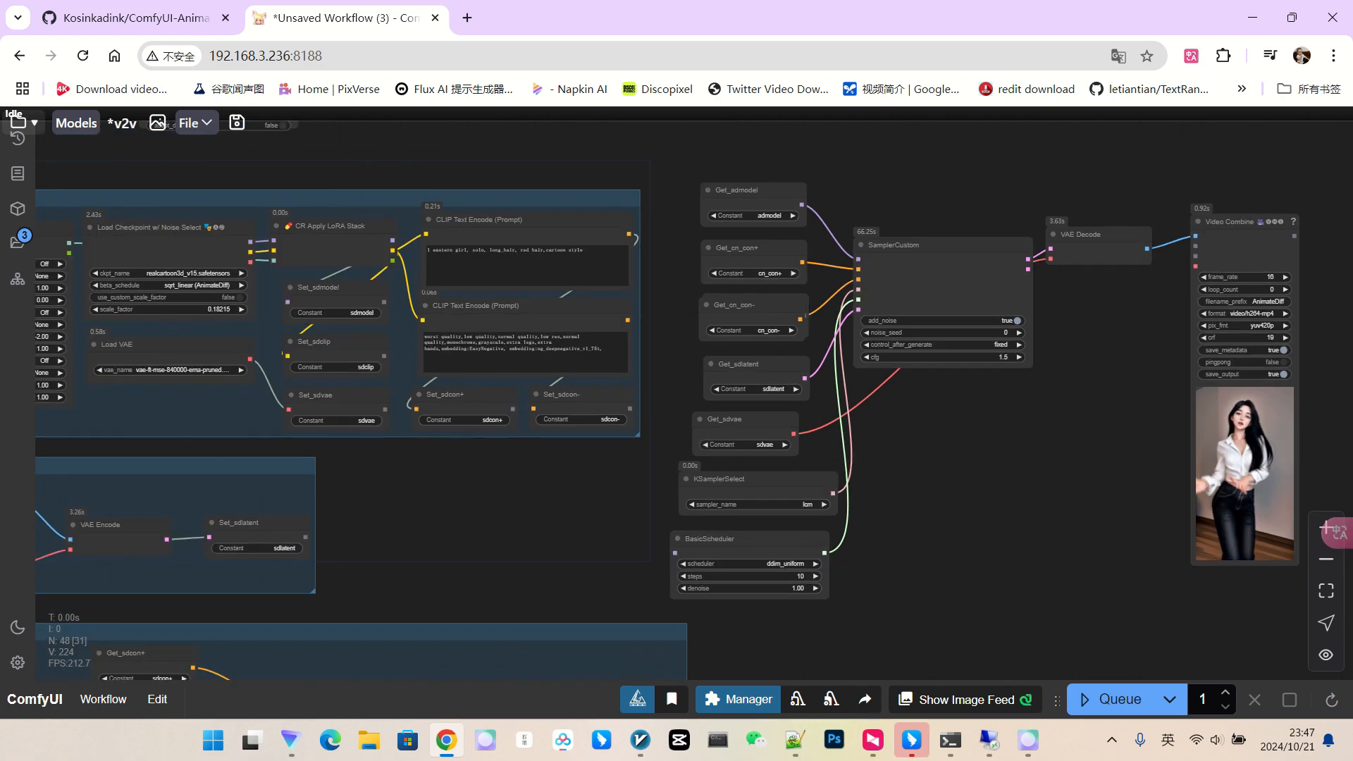
drag(940, 462, 1006, 381)
scroll(1053, 381, down, 2)
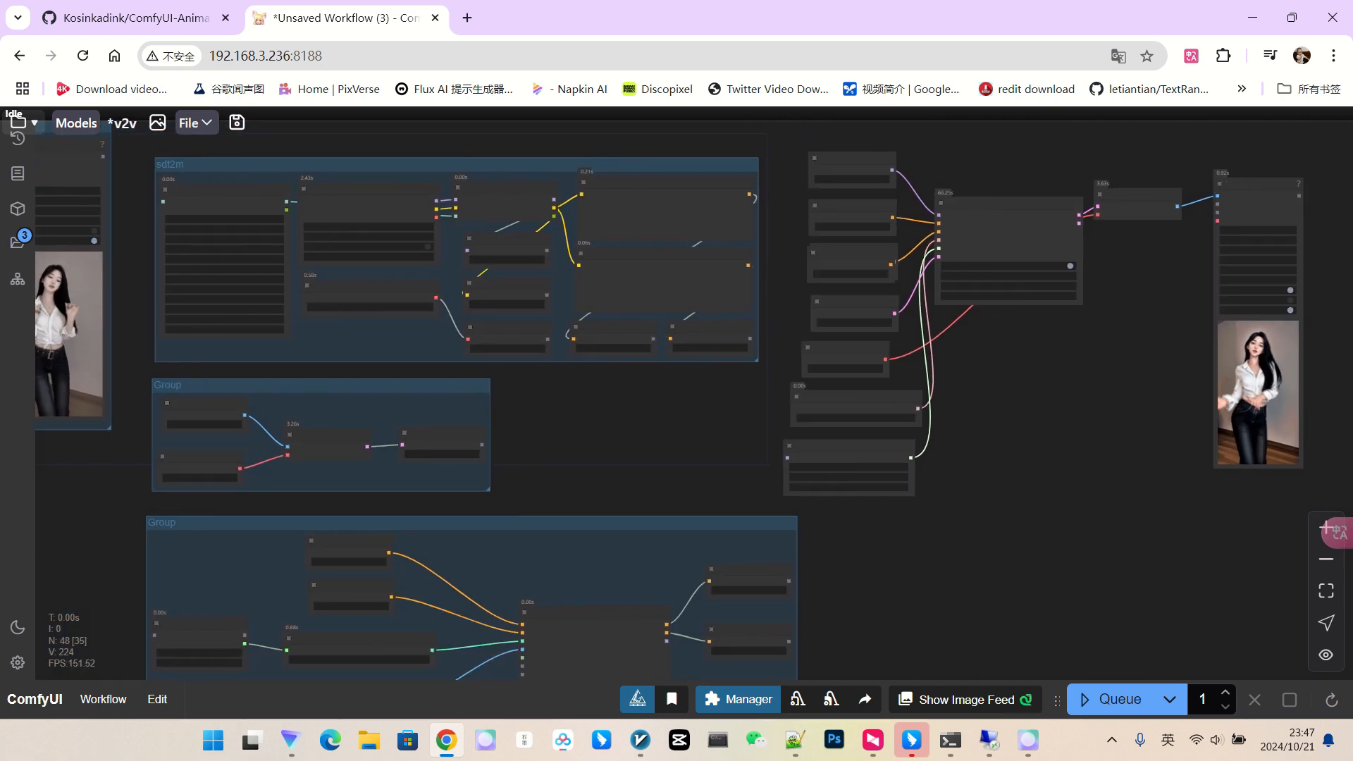
scroll(1092, 371, down, 1)
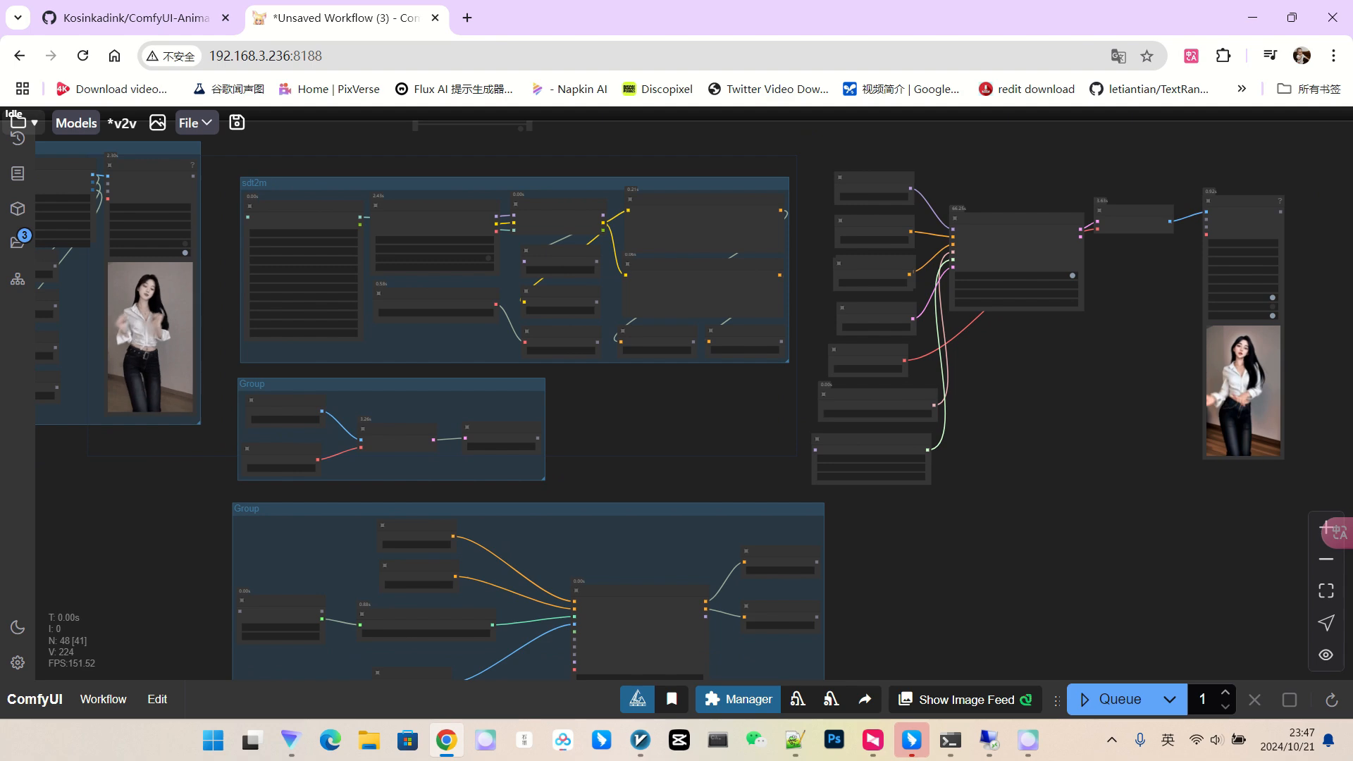
scroll(1088, 379, down, 1)
drag(632, 258, 801, 329)
scroll(801, 330, up, 3)
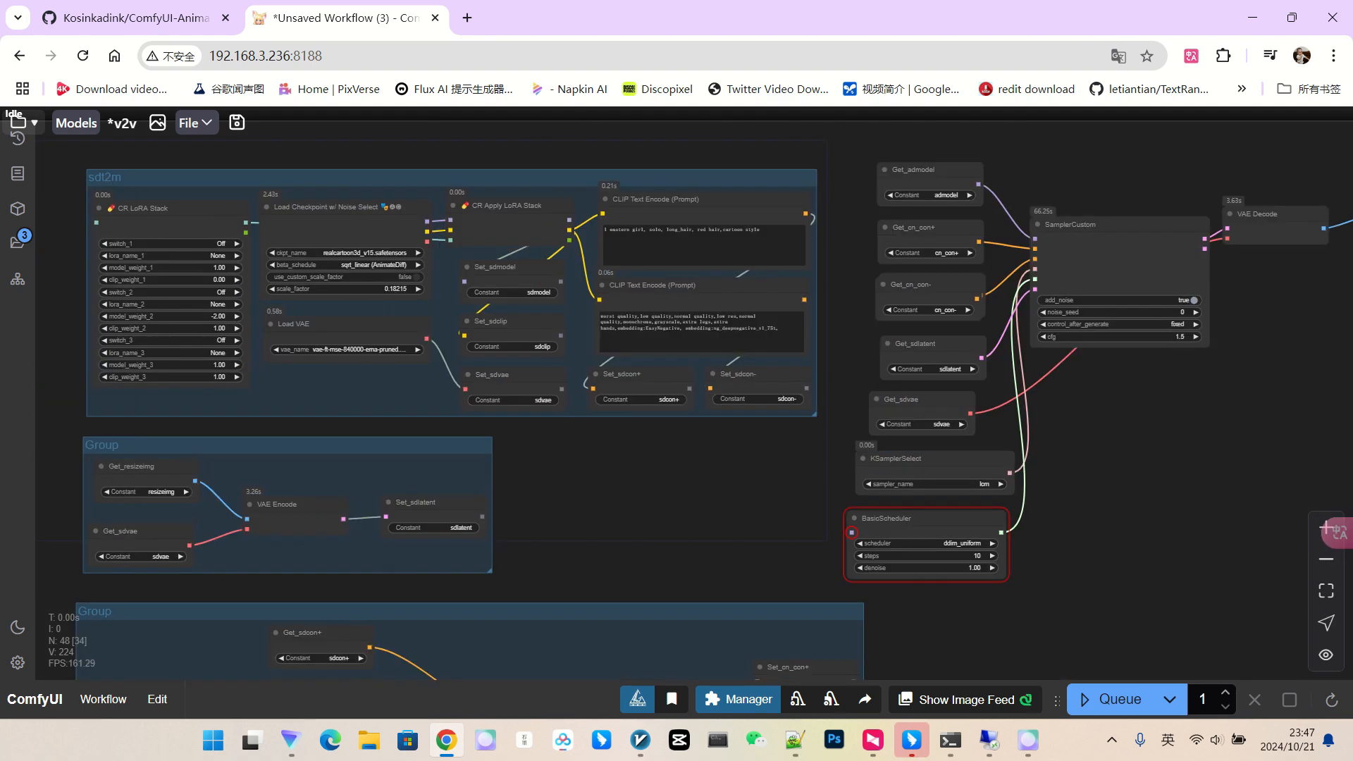
scroll(1138, 507, up, 4)
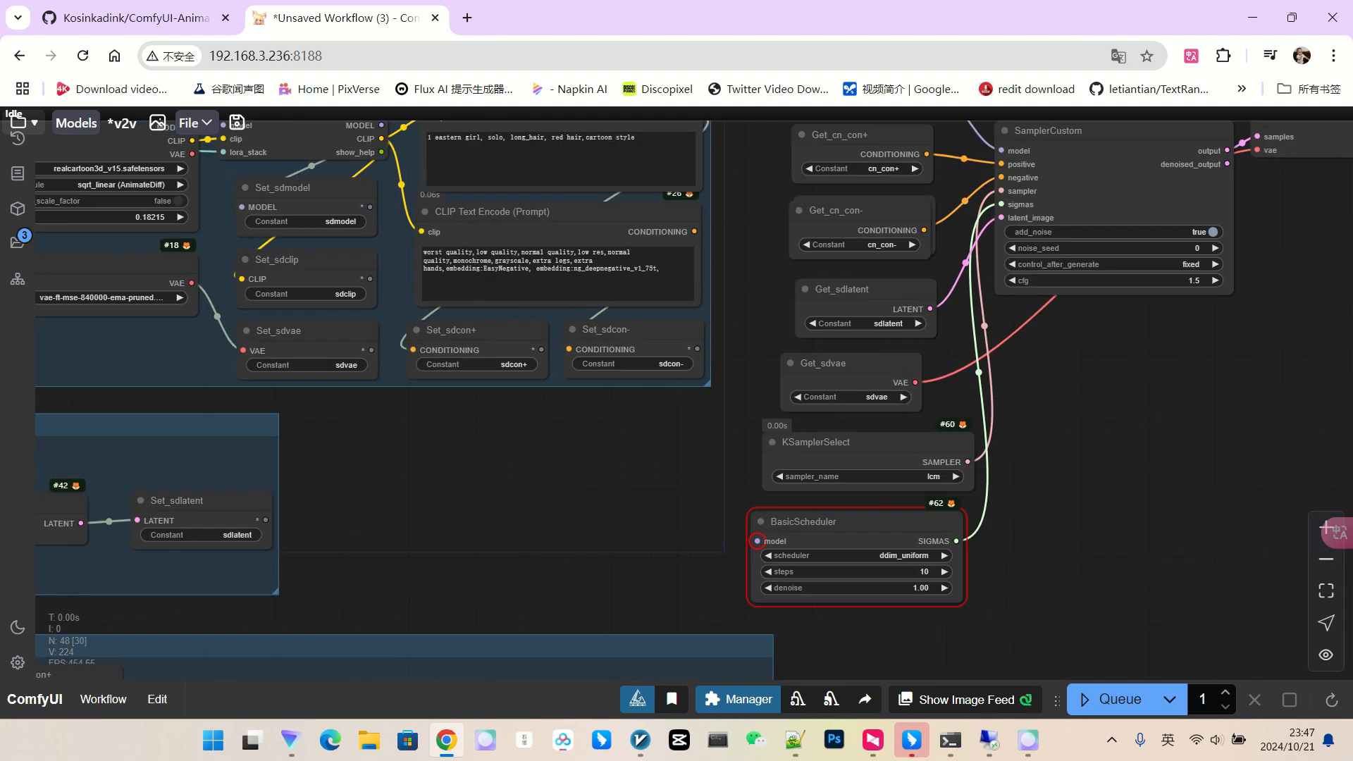
drag(1139, 508, 1123, 598)
scroll(1123, 598, down, 2)
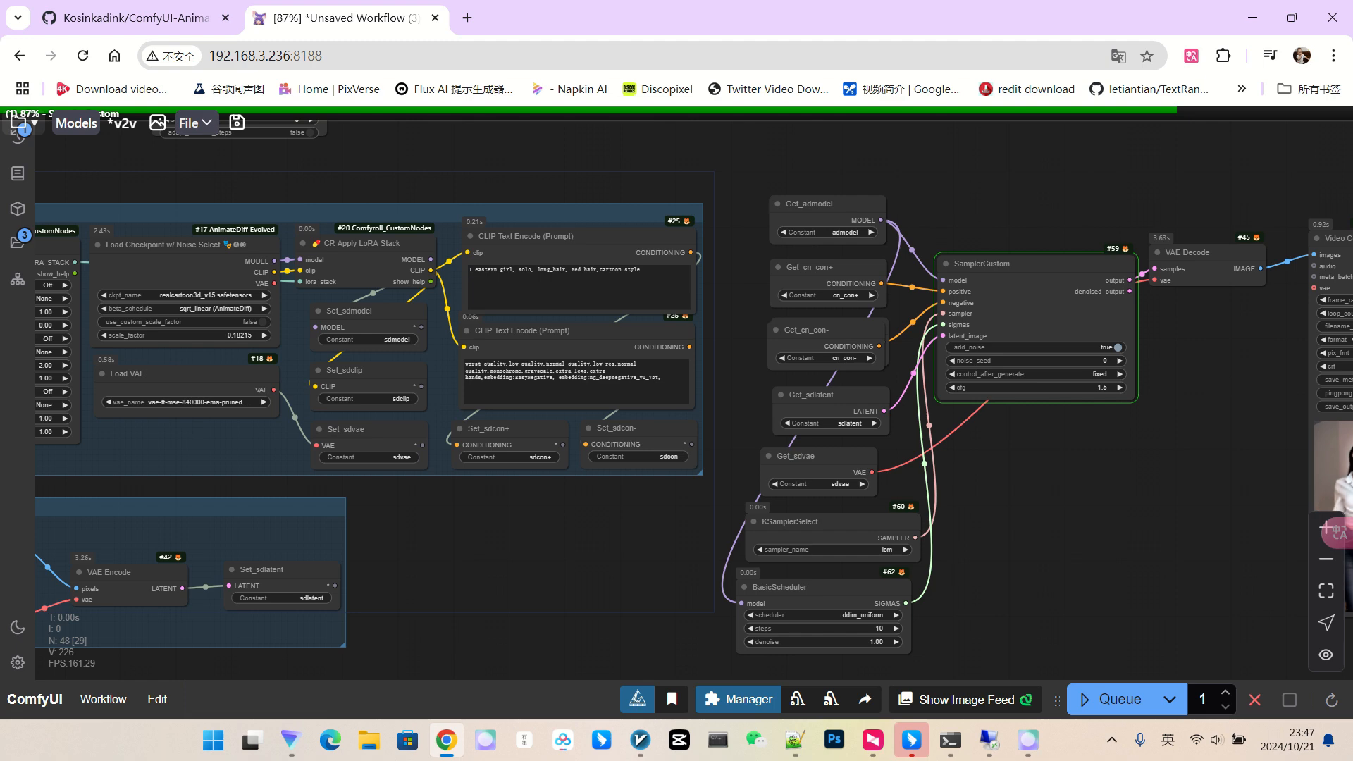
Watch the finished LCM video in the preview, then pan to the sdt2m group.
scroll(1121, 128, down, 2)
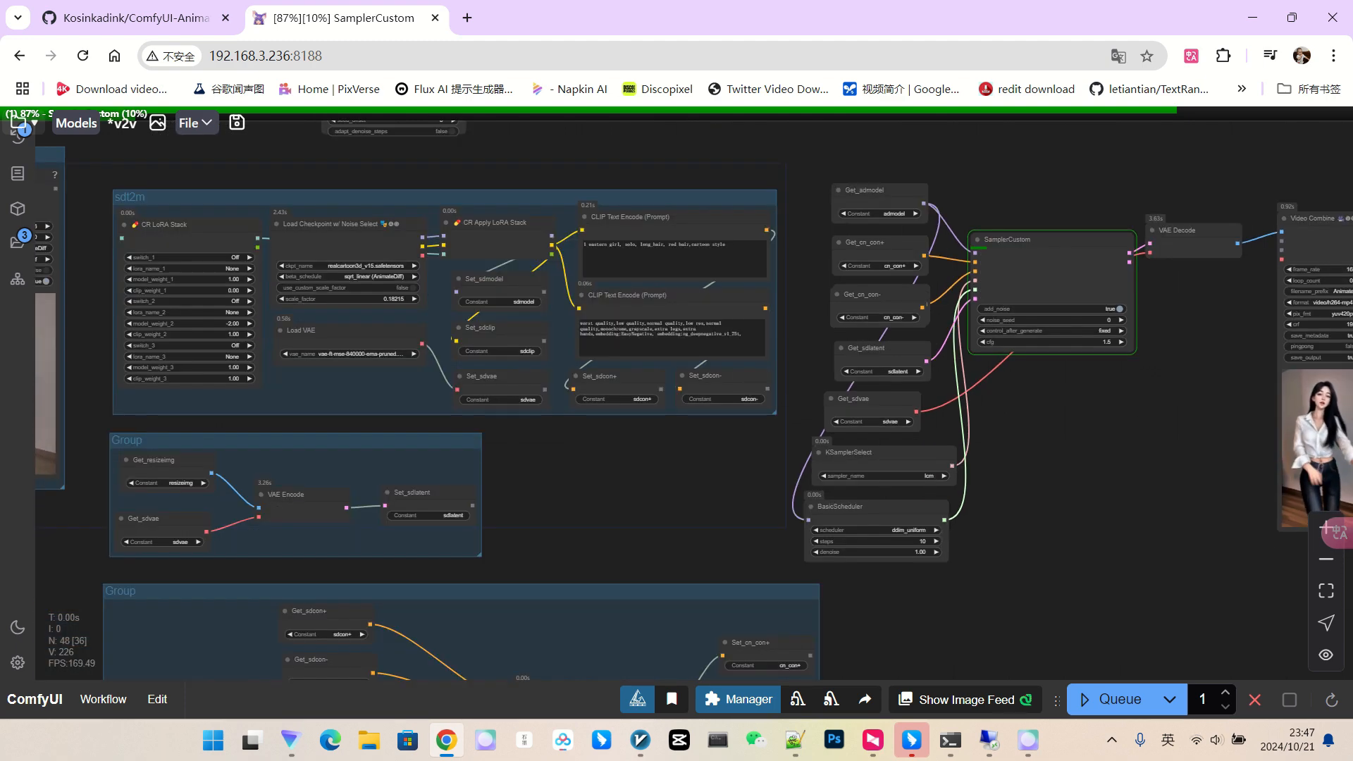
scroll(1089, 441, down, 2)
drag(1089, 441, 1055, 418)
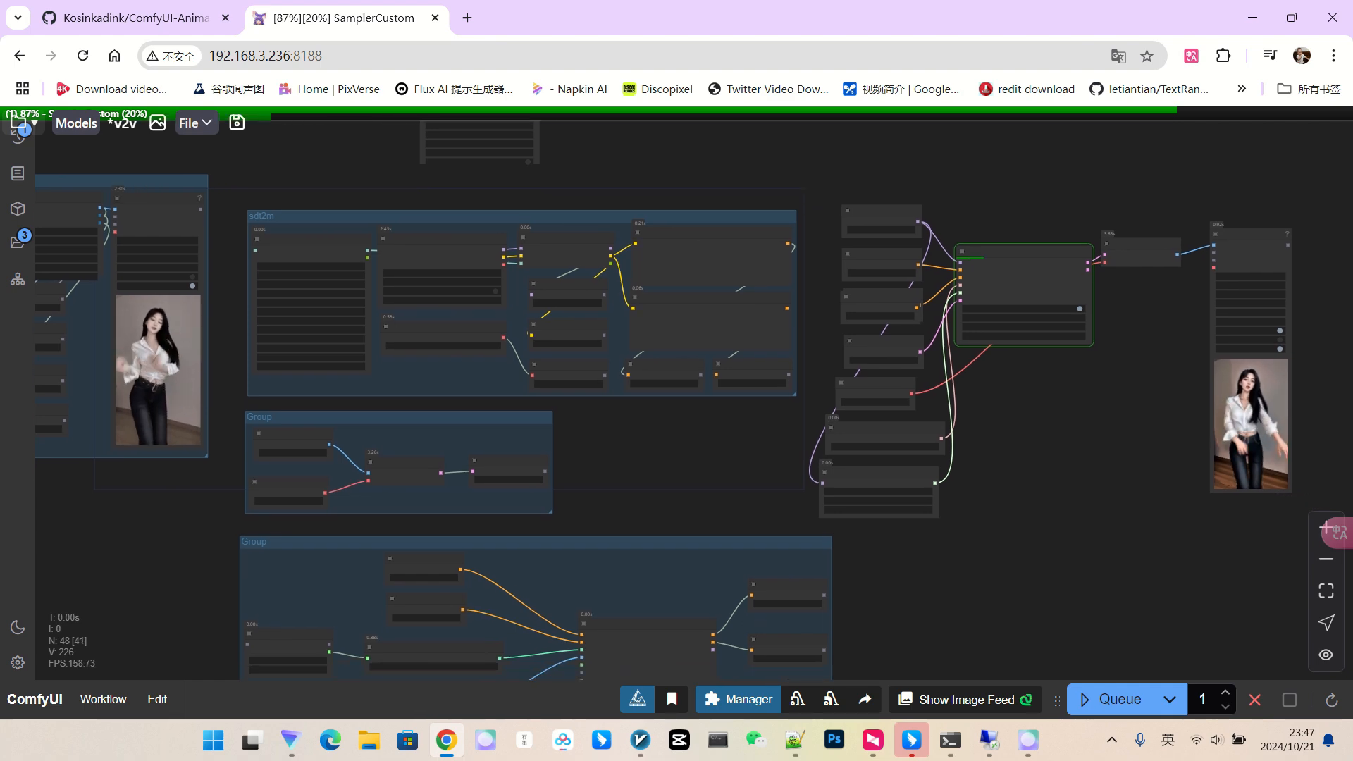
scroll(1094, 398, down, 1)
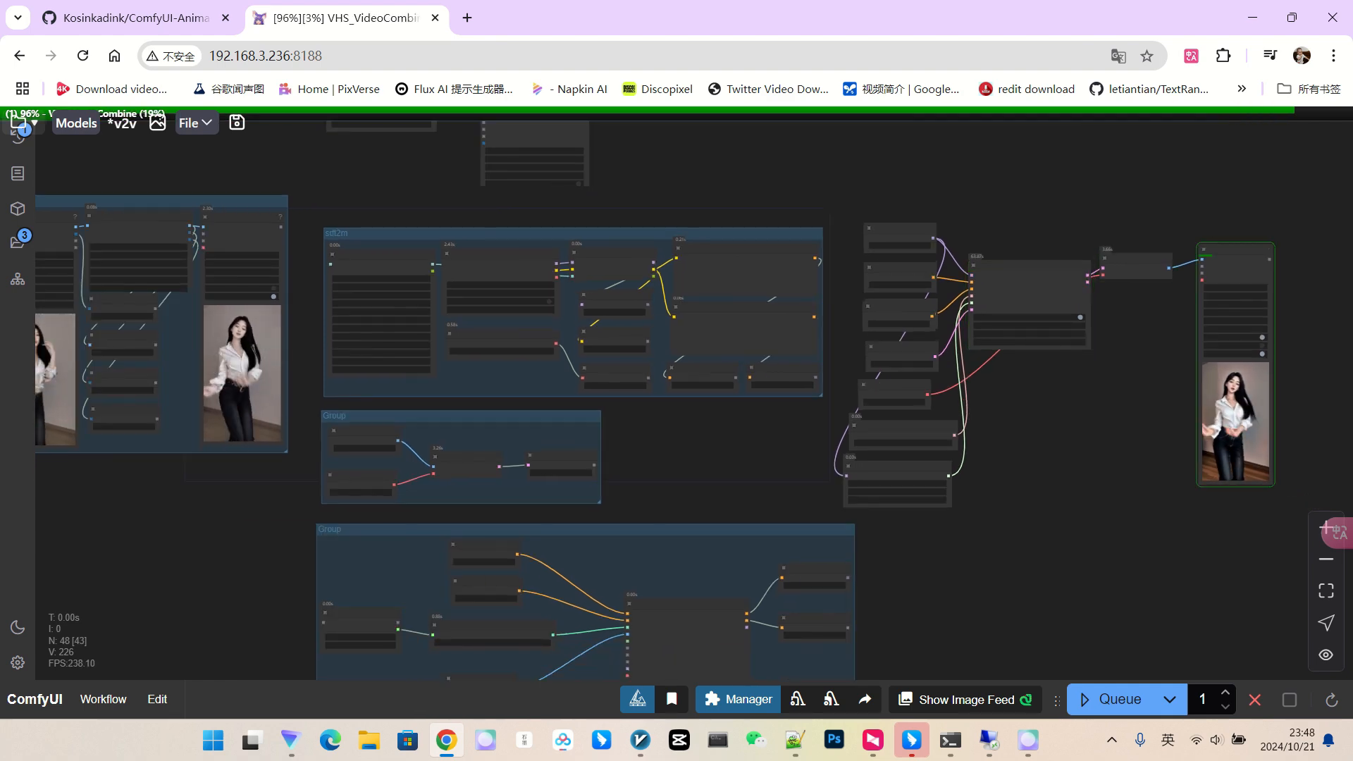
drag(1279, 408, 1155, 389)
scroll(1151, 389, up, 12)
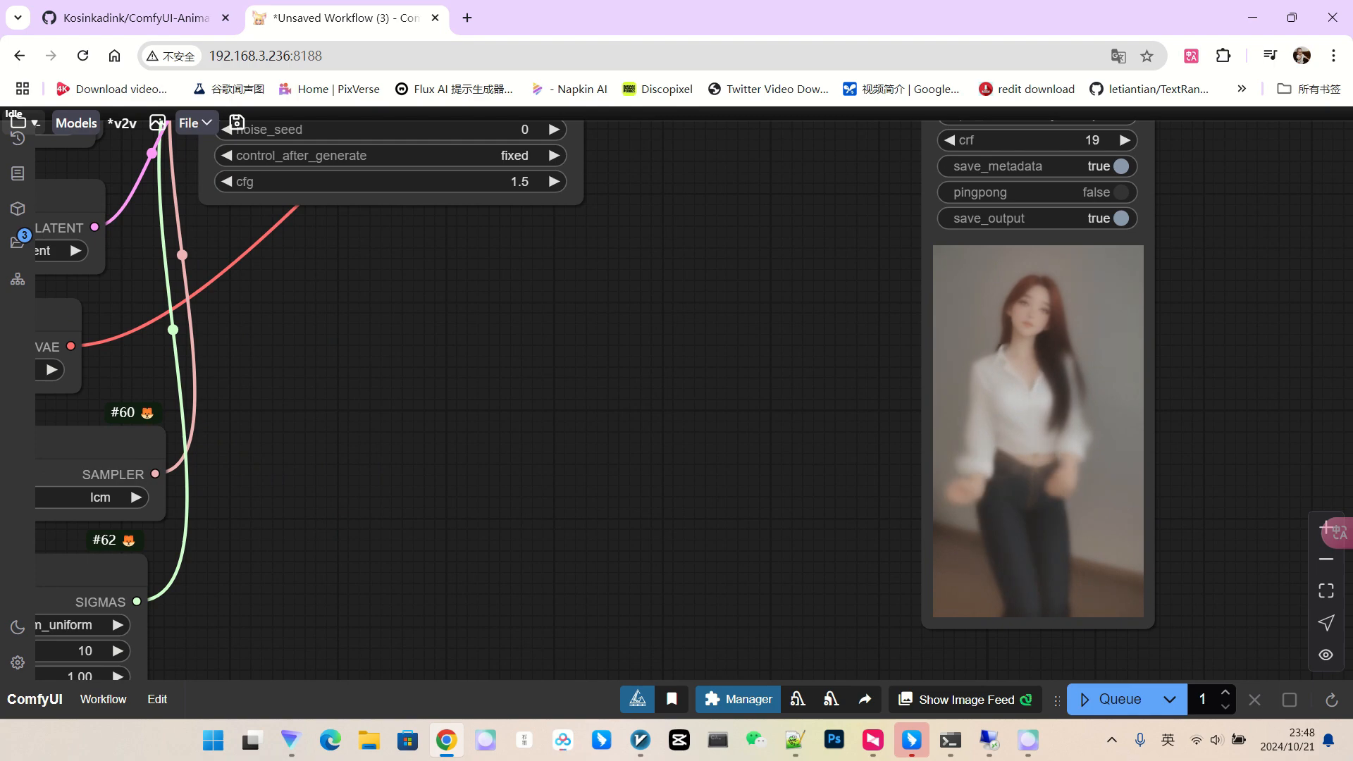
scroll(1074, 353, down, 3)
drag(646, 410, 1087, 432)
scroll(1087, 432, down, 3)
drag(599, 422, 1116, 534)
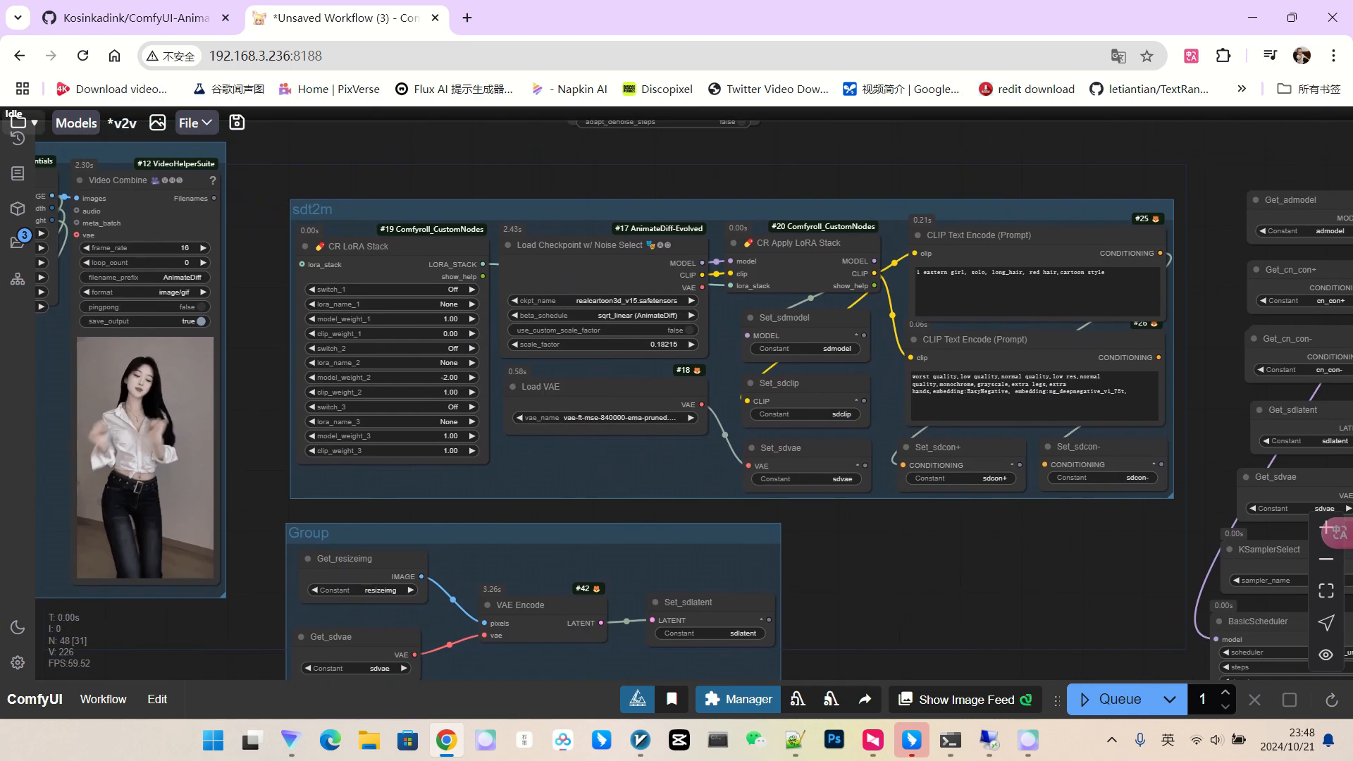
scroll(573, 263, up, 7)
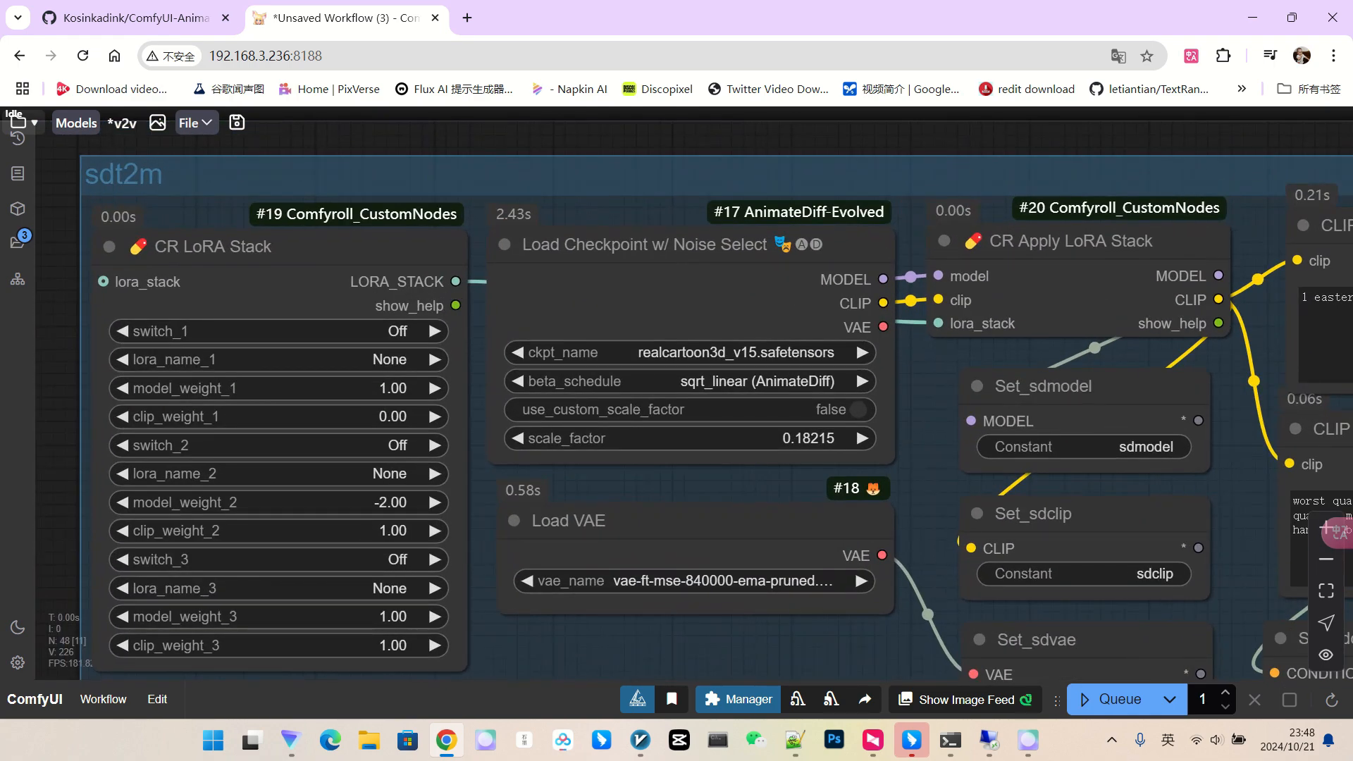
Switch the checkpoint to dreamshaper_8LCM.safetensors and queue the render again.
click(627, 353)
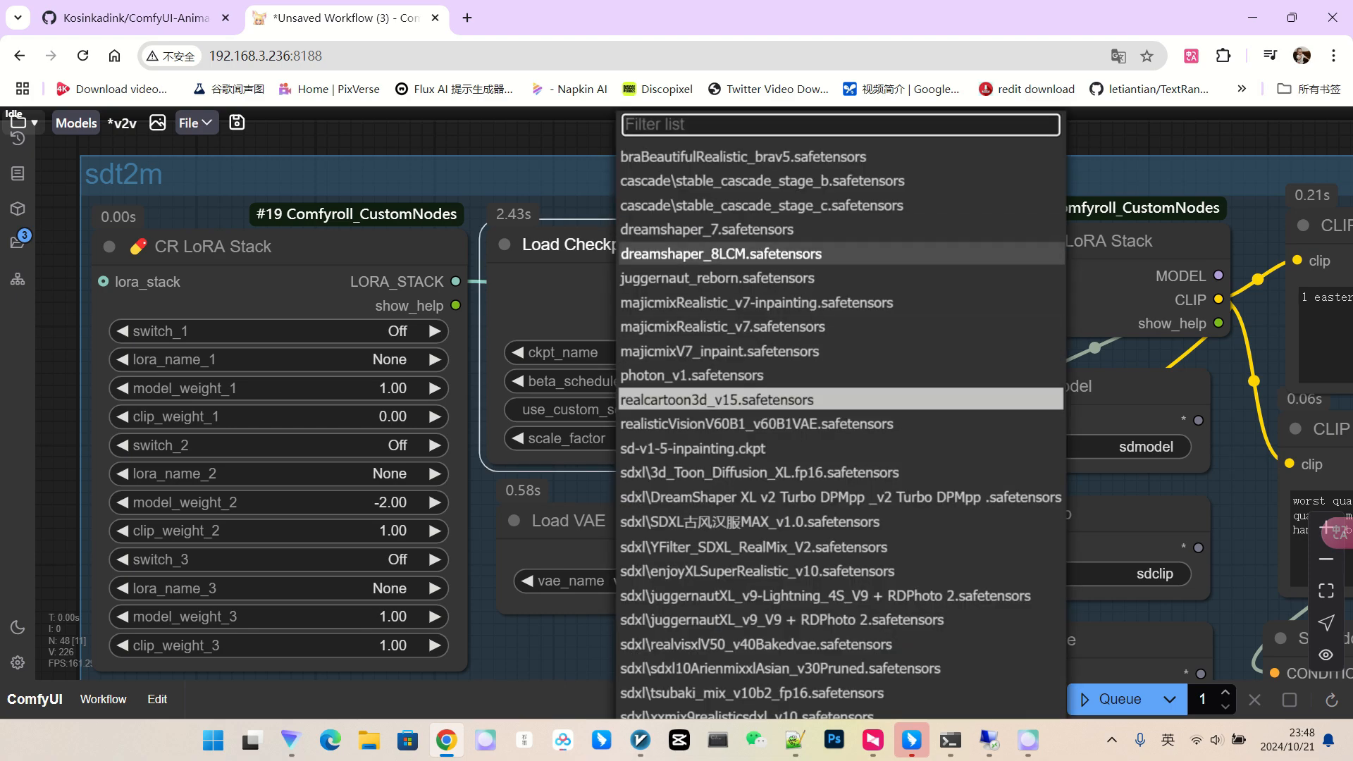
click(719, 253)
scroll(662, 367, down, 9)
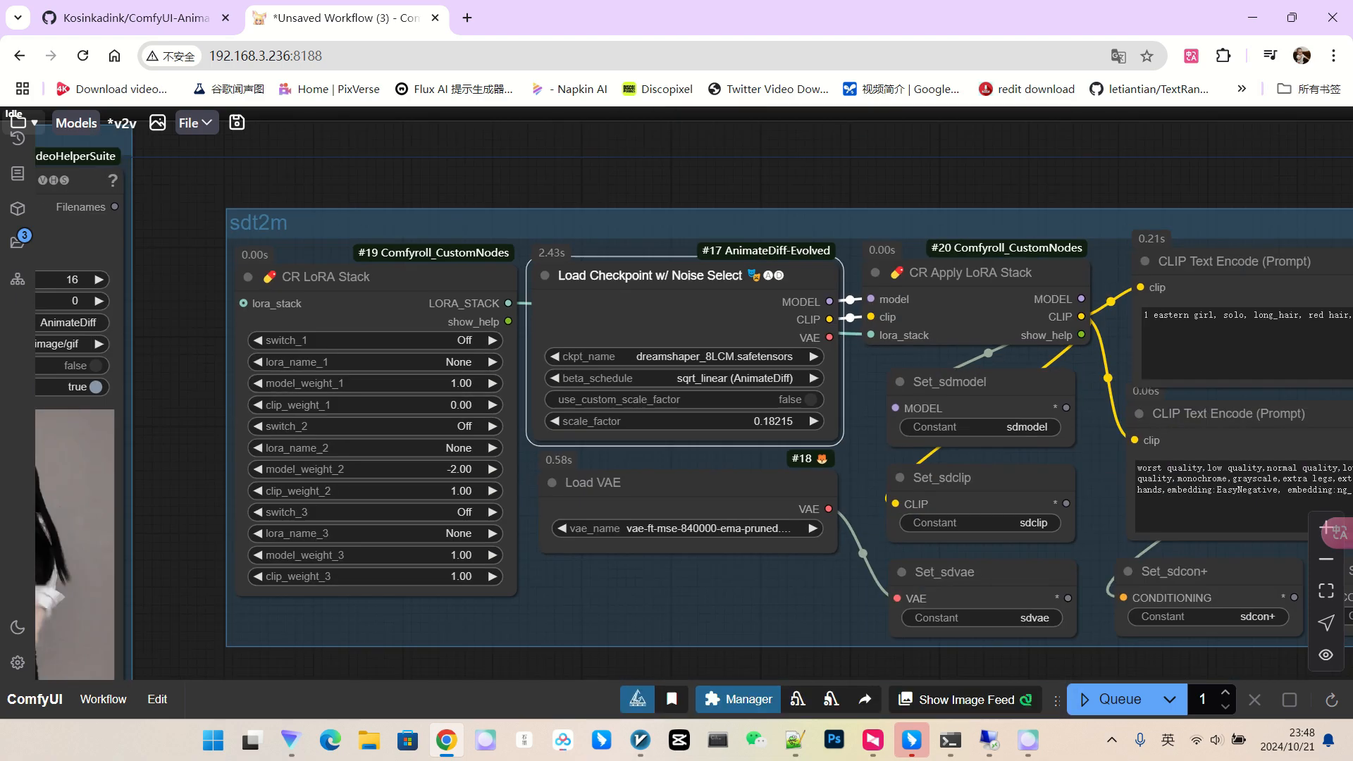
drag(1027, 640, 649, 450)
scroll(657, 507, down, 3)
click(1110, 699)
drag(970, 539, 985, 589)
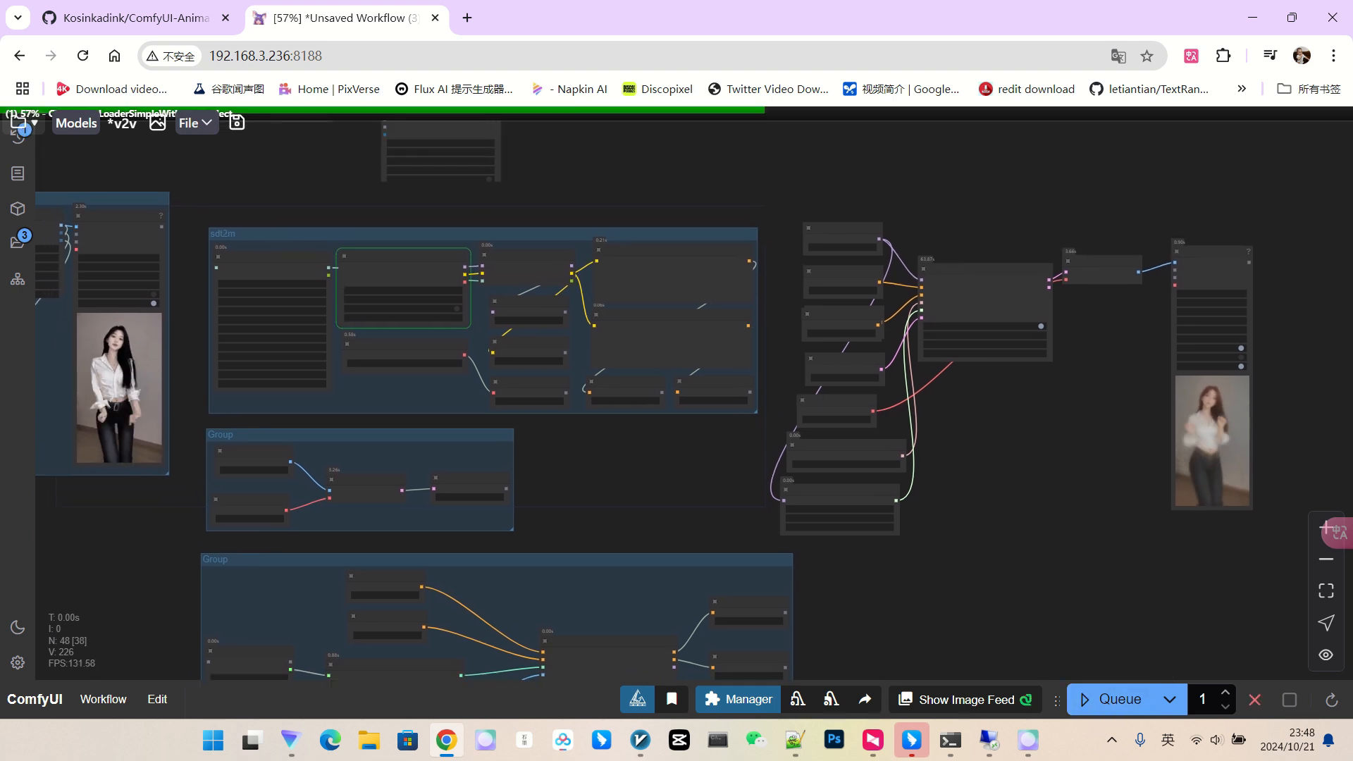
scroll(848, 391, down, 3)
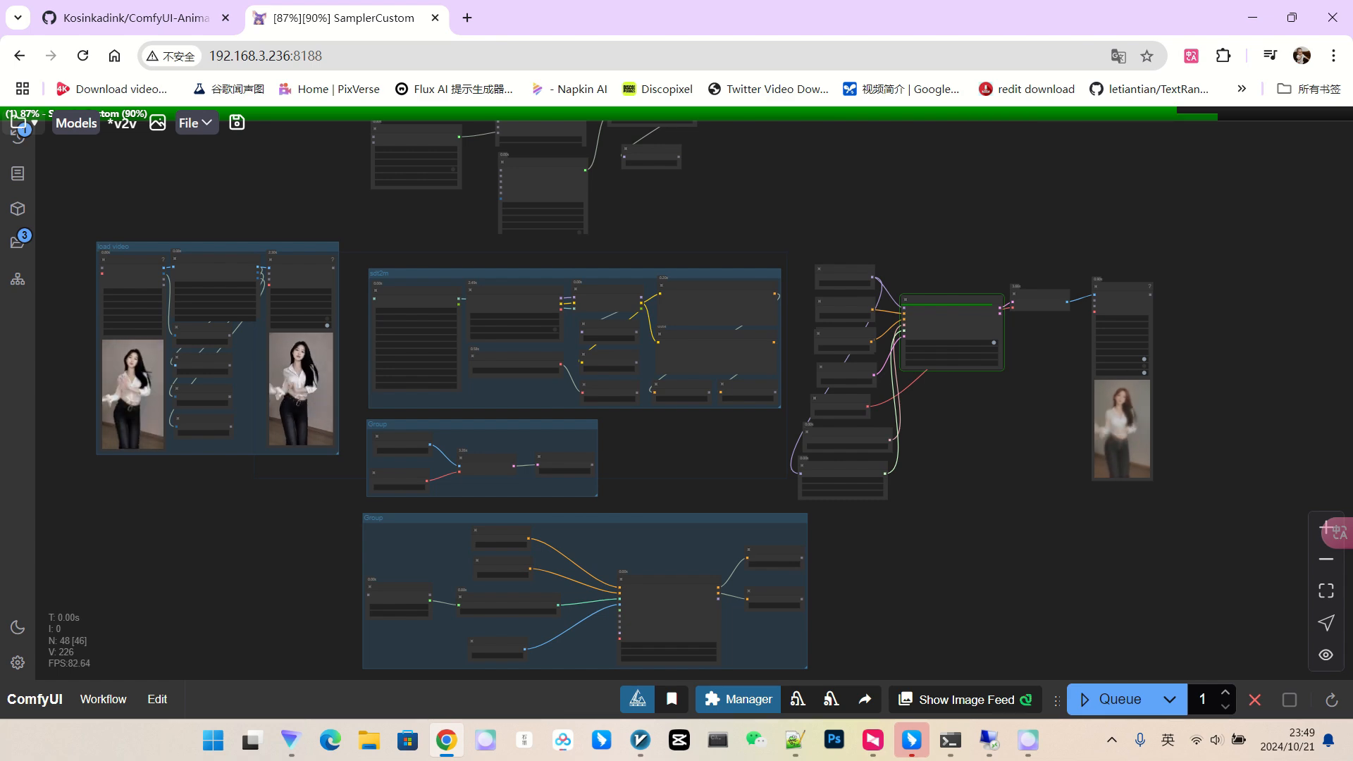
scroll(1144, 429, up, 7)
scroll(1120, 411, up, 4)
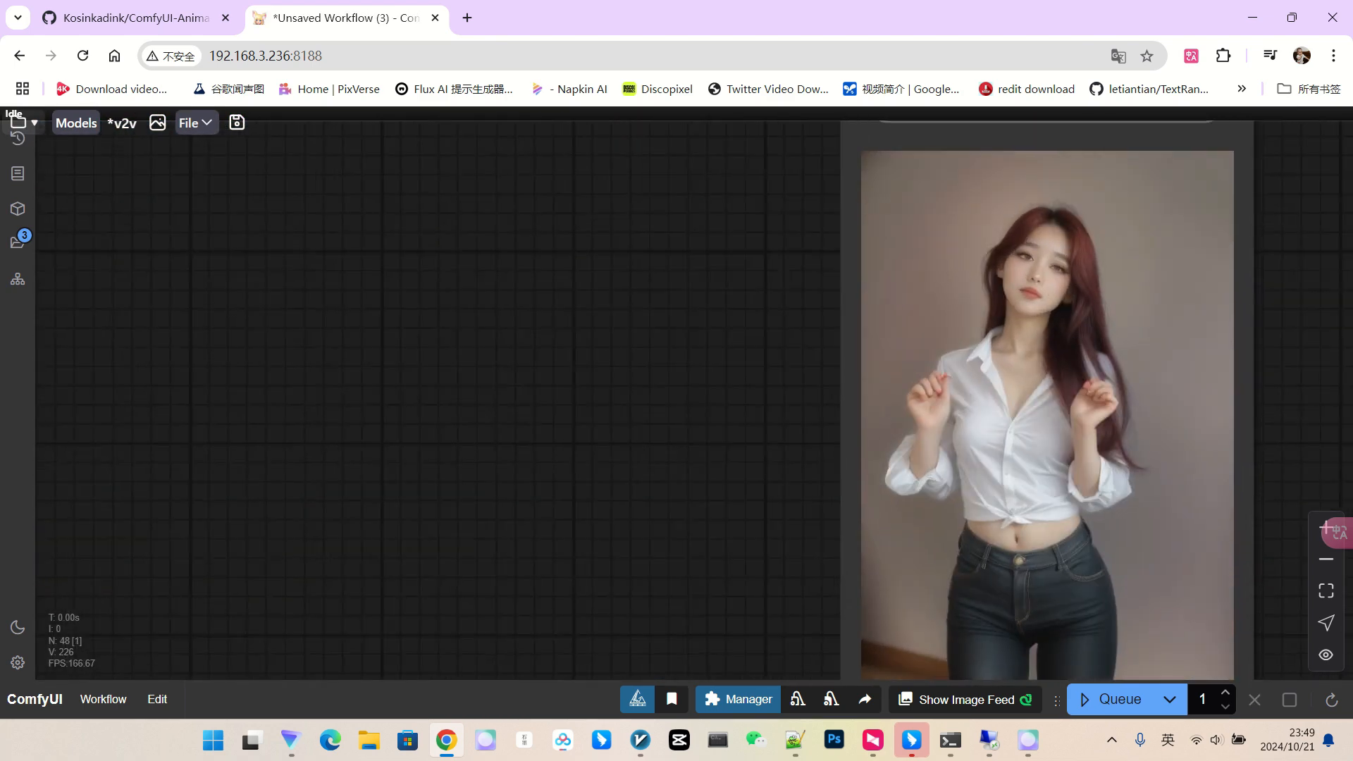
scroll(1088, 260, up, 3)
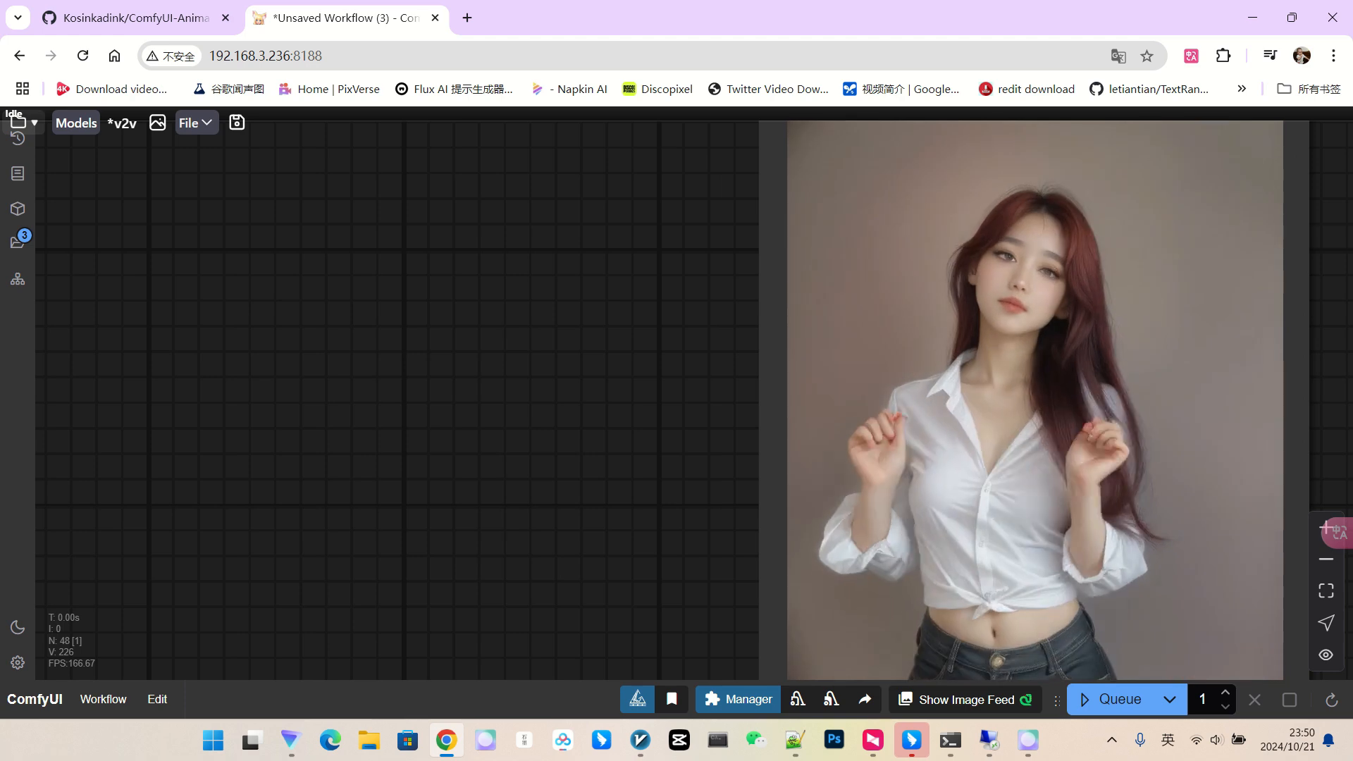
scroll(1016, 276, down, 2)
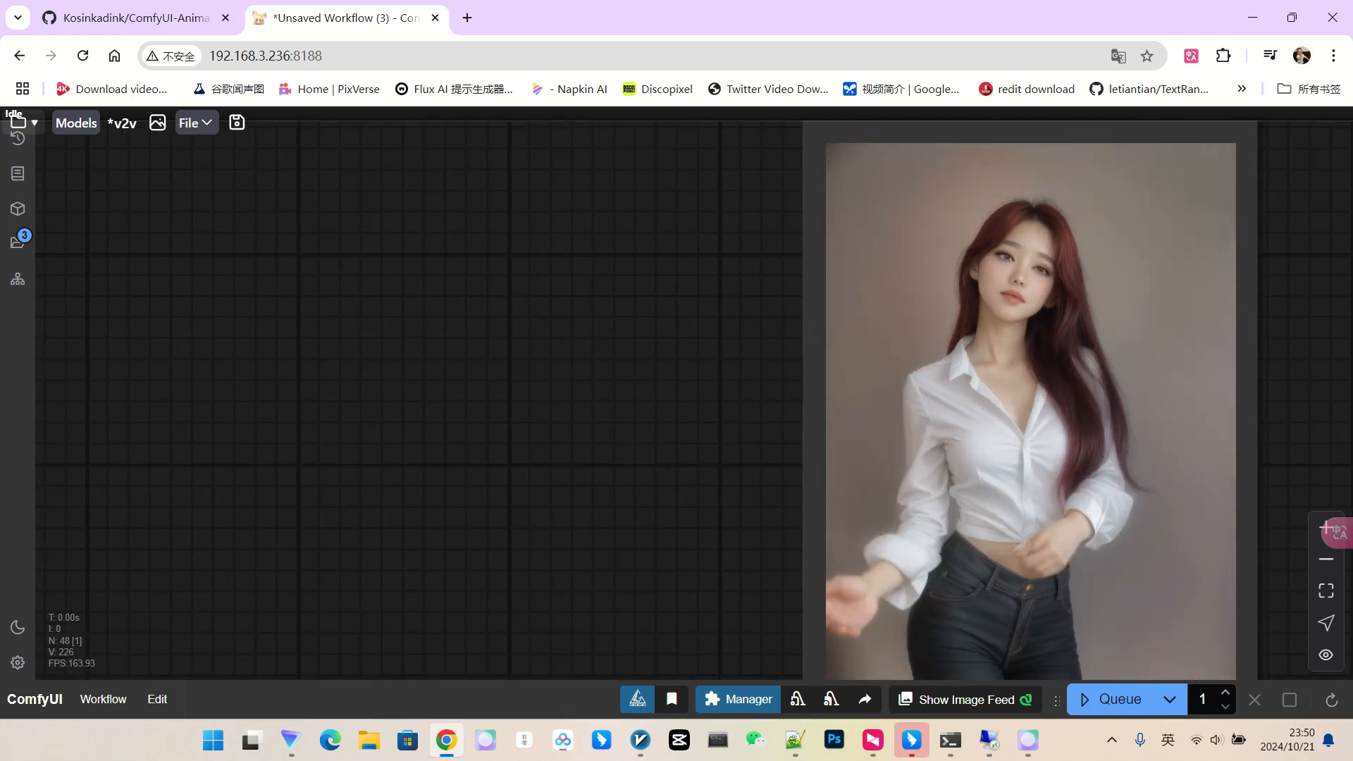
scroll(988, 354, down, 2)
scroll(1014, 266, up, 3)
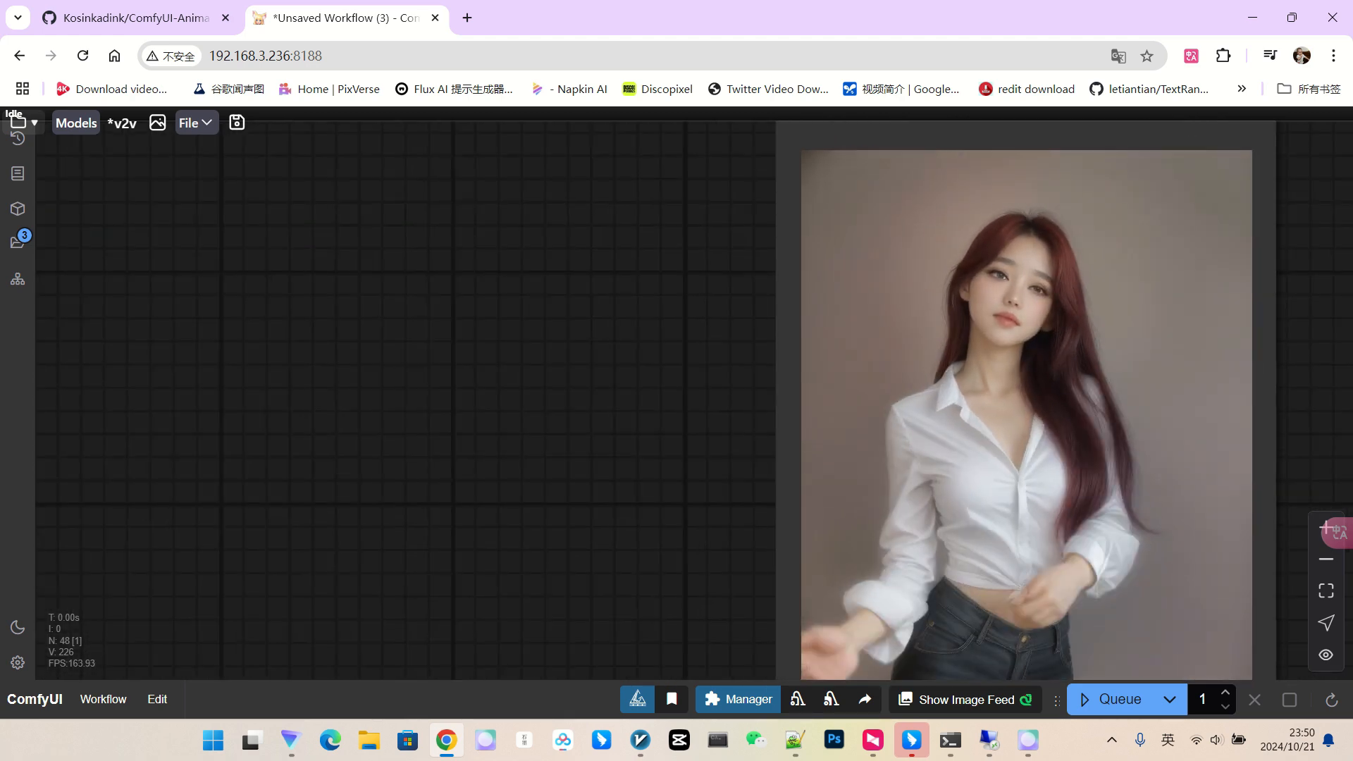
scroll(1095, 369, down, 4)
scroll(1107, 370, down, 4)
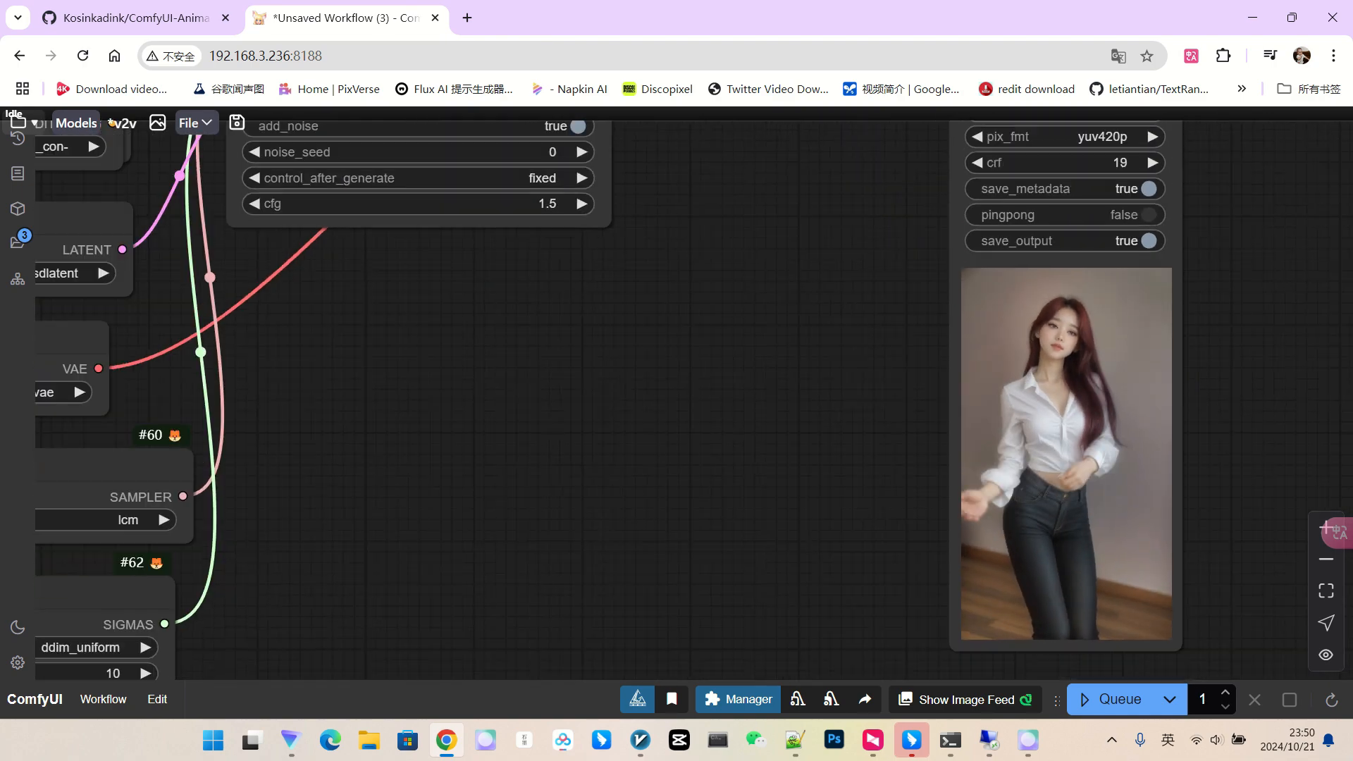
drag(670, 411, 1113, 475)
scroll(799, 380, down, 3)
scroll(972, 409, down, 4)
scroll(544, 244, up, 10)
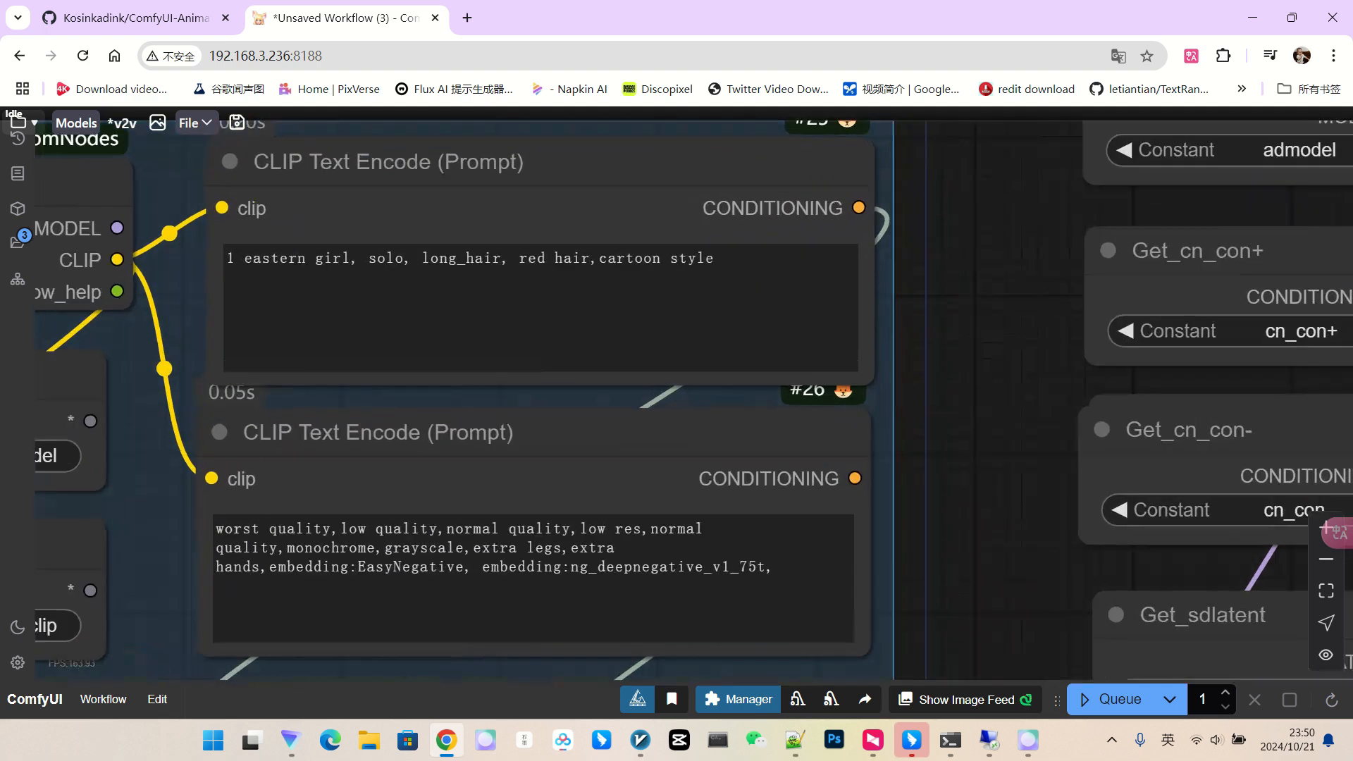
drag(599, 258, 696, 258)
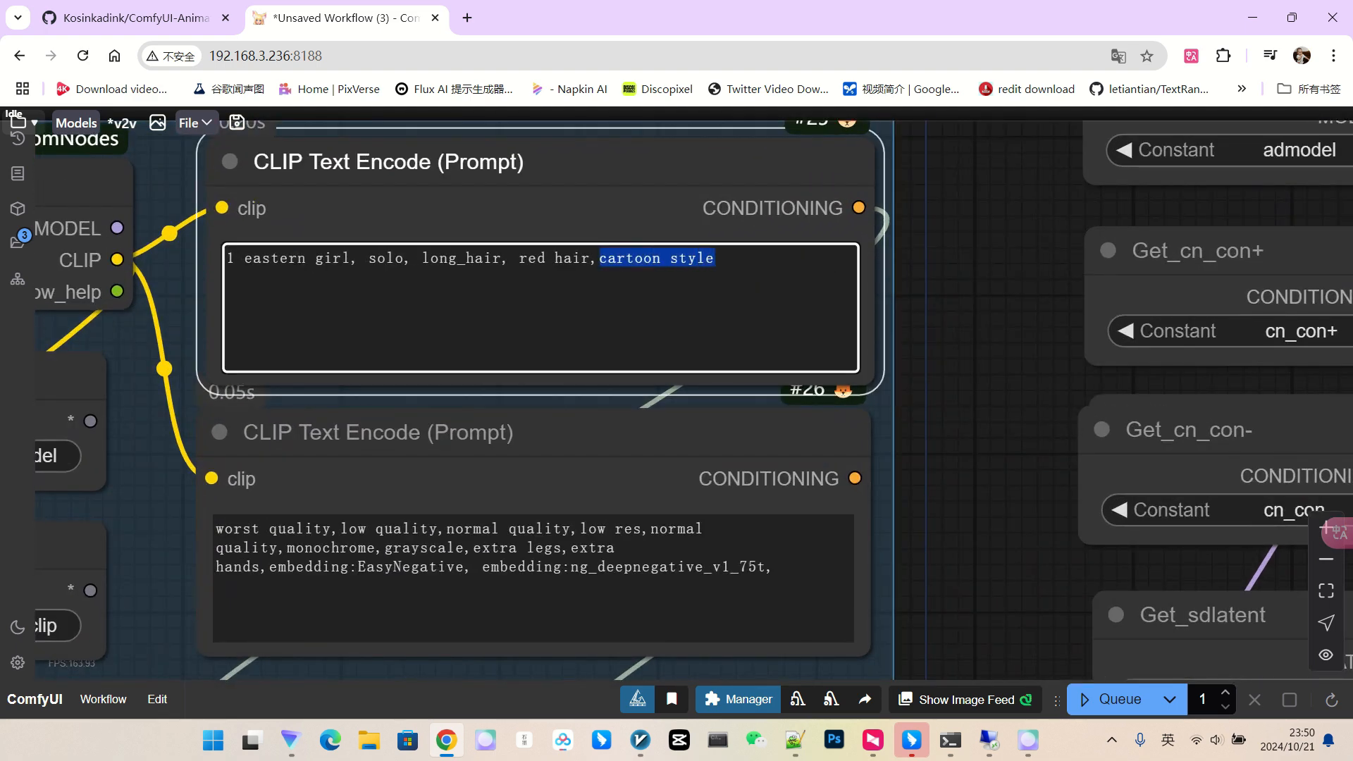
click(964, 313)
scroll(964, 313, down, 4)
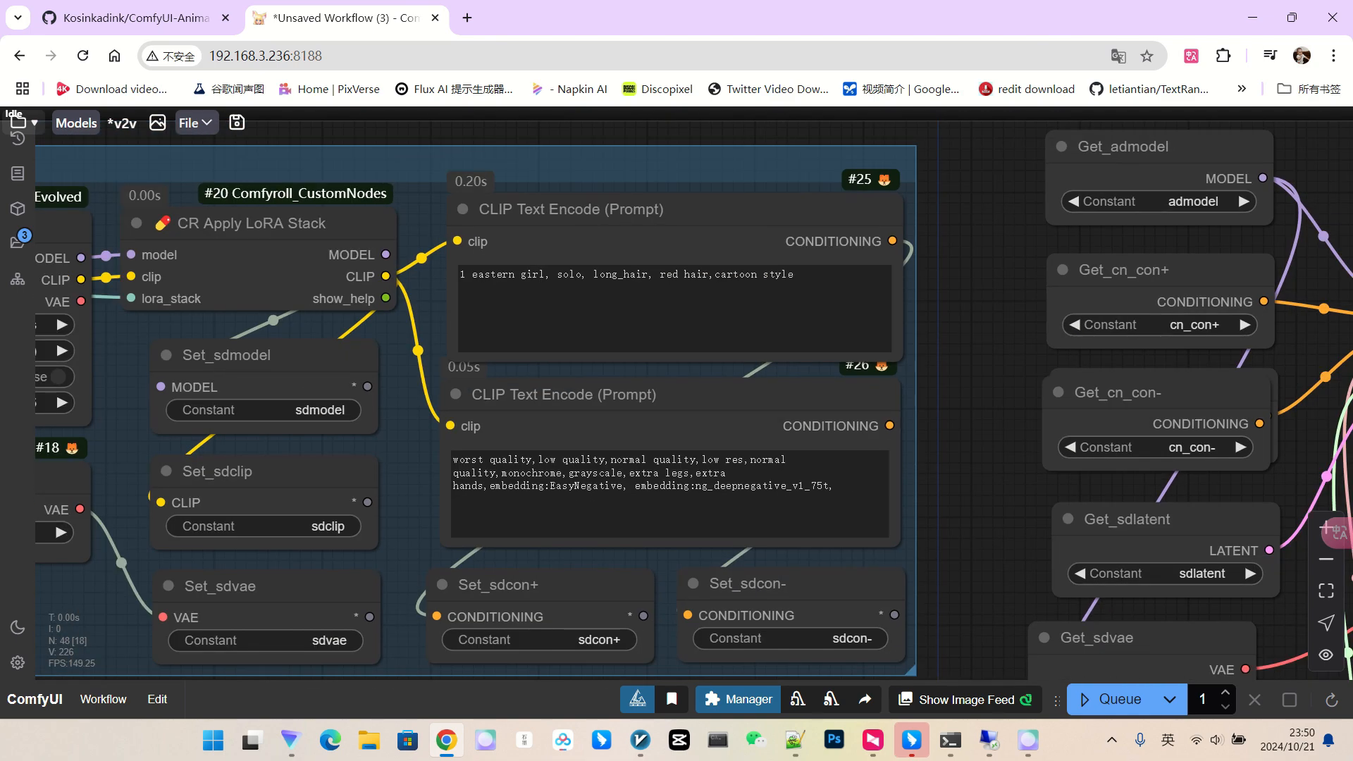
scroll(990, 354, down, 4)
drag(990, 354, 389, 246)
scroll(1272, 444, up, 4)
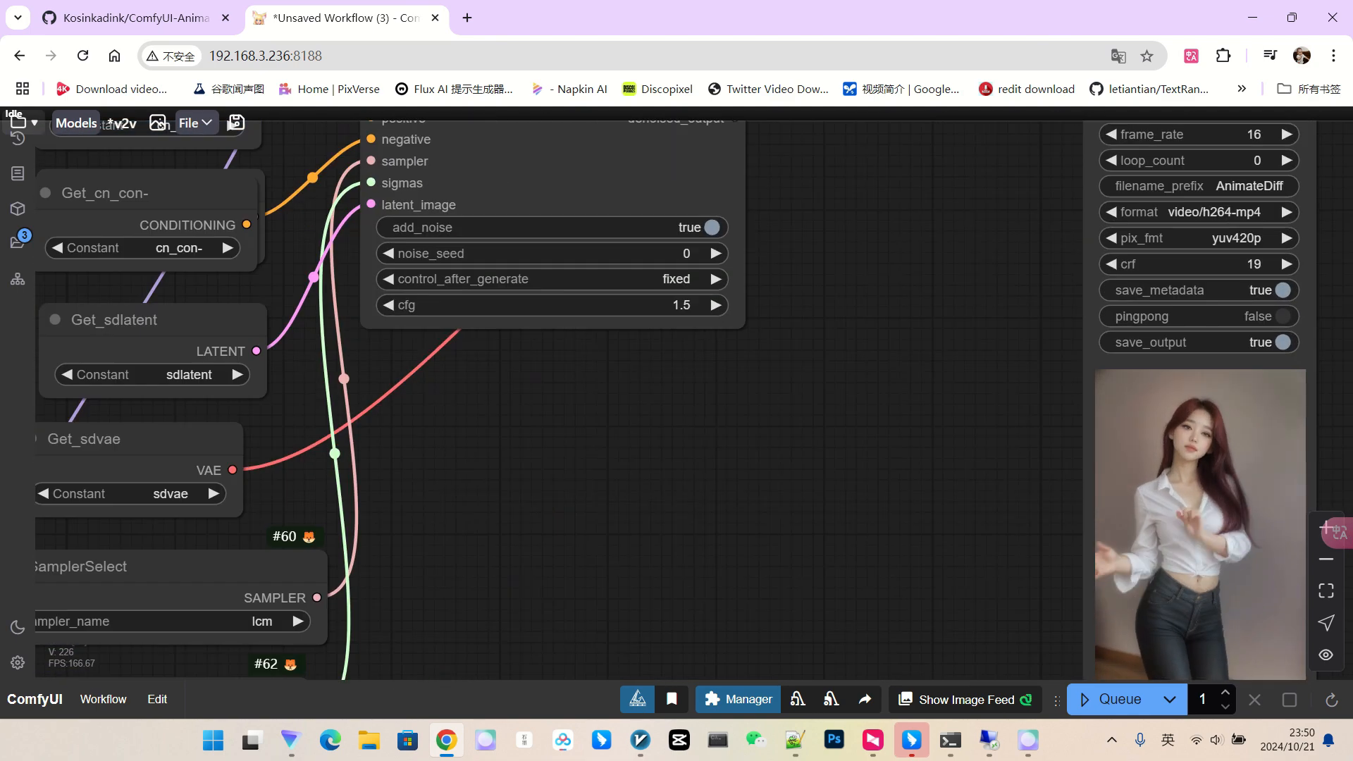
scroll(1258, 444, up, 8)
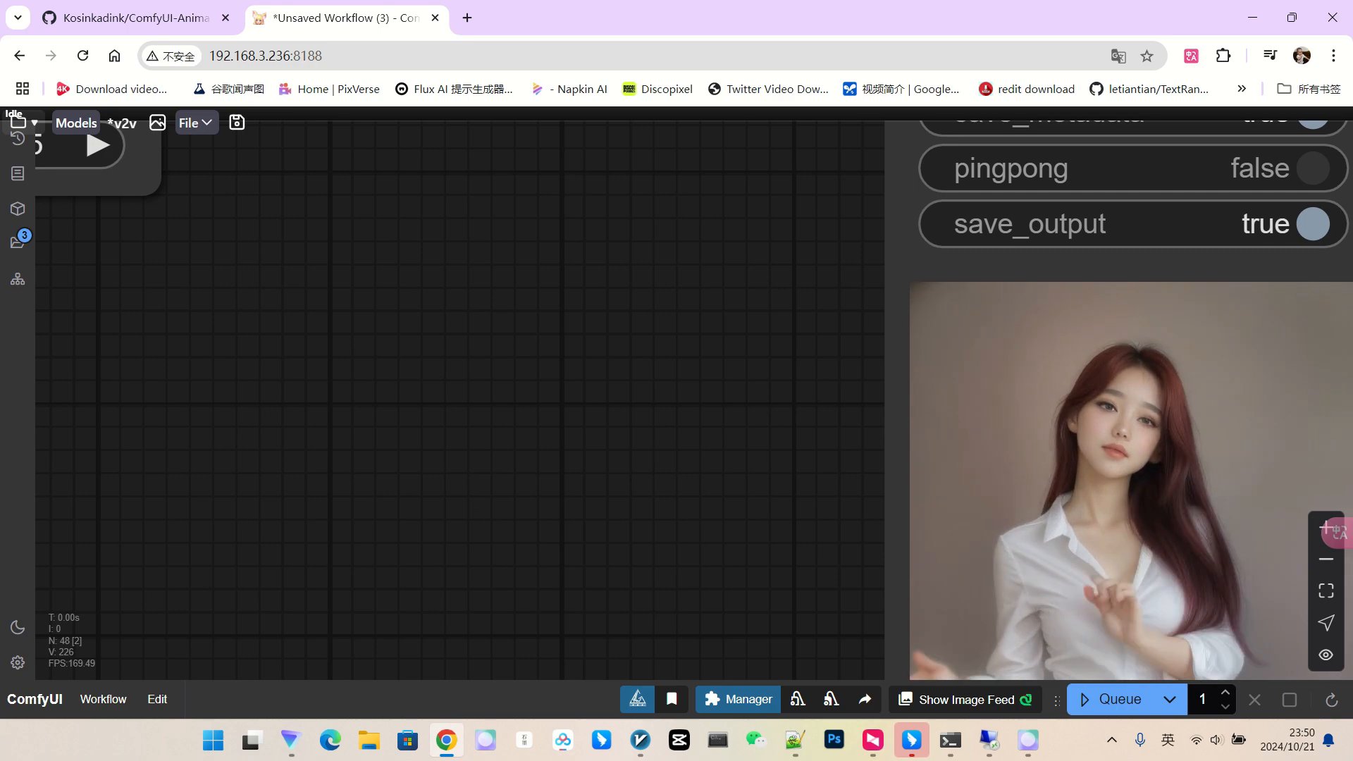
scroll(1222, 435, down, 11)
drag(987, 423, 1245, 448)
scroll(1165, 424, down, 6)
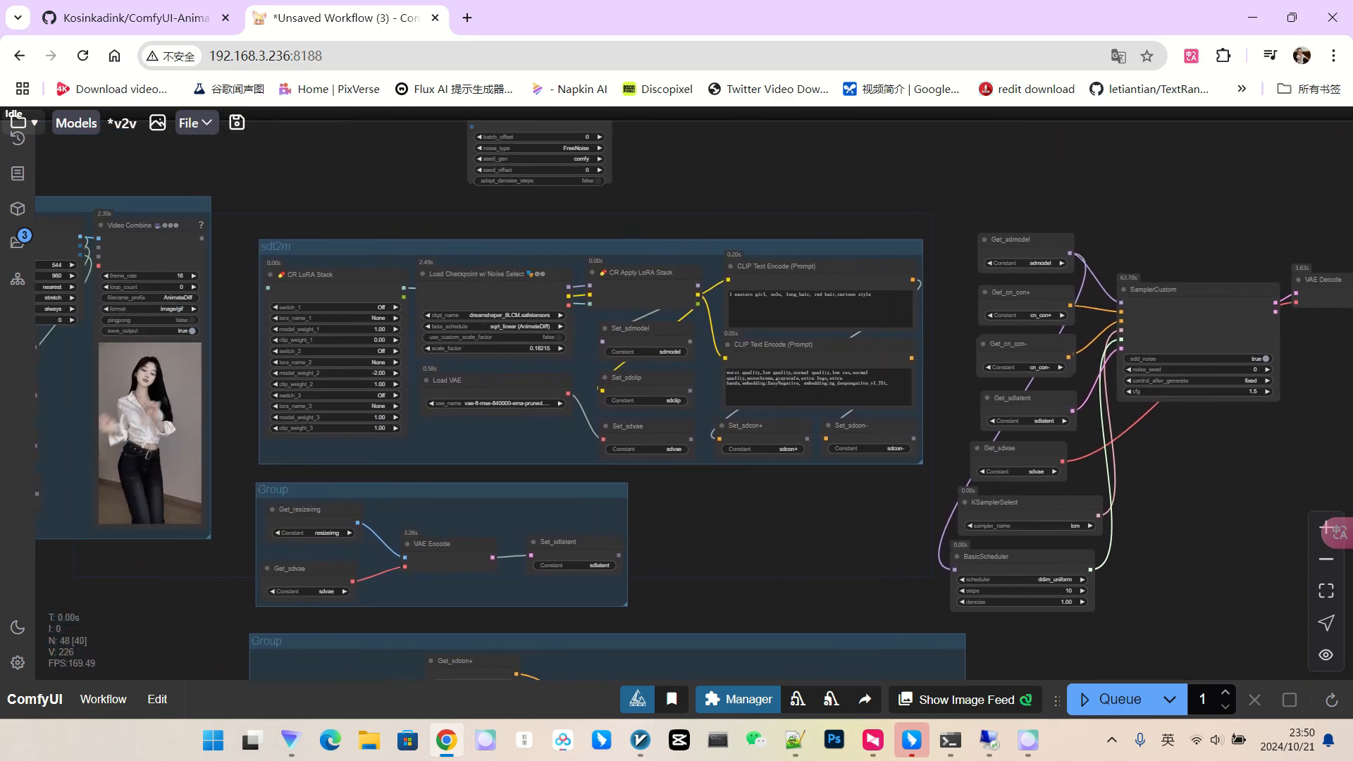
Switch the checkpoint to realisticVisionV60B1_v60B1VAE.
scroll(460, 285, up, 6)
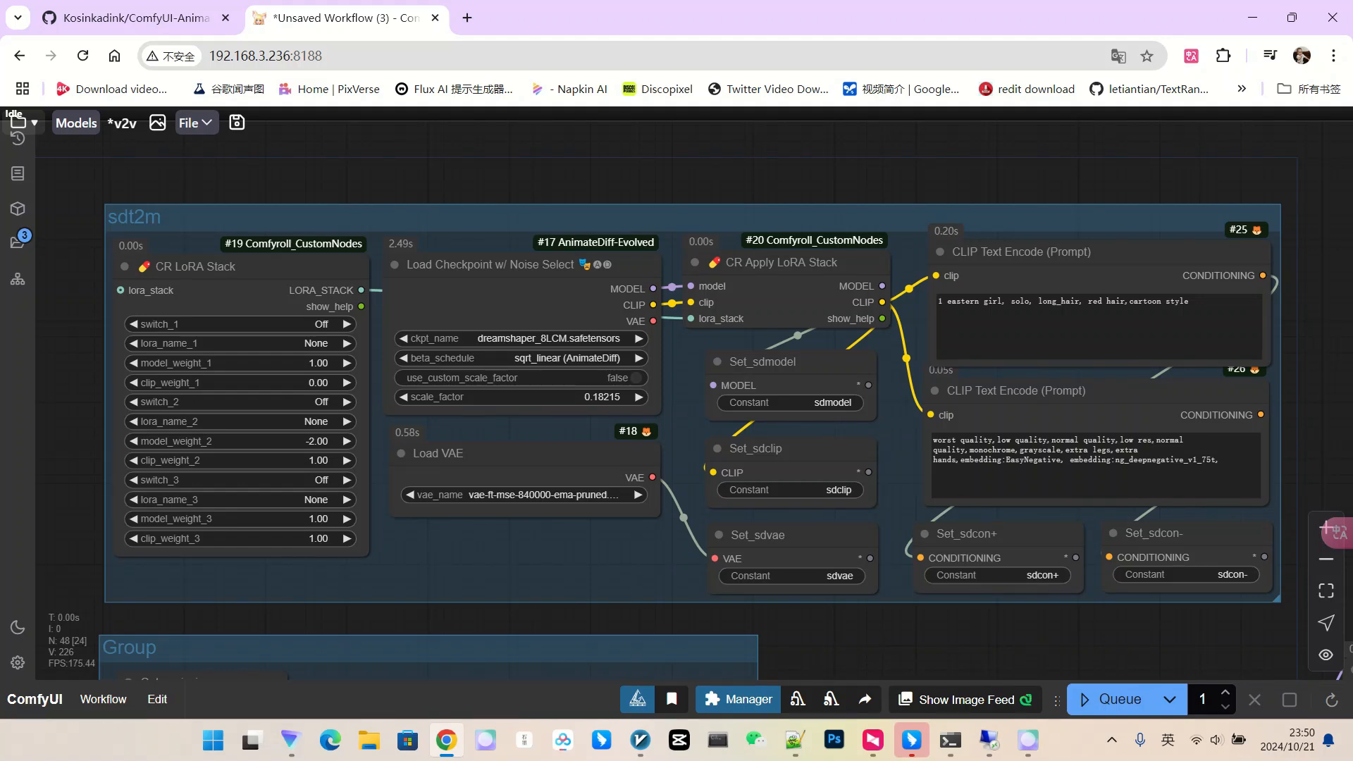
click(550, 338)
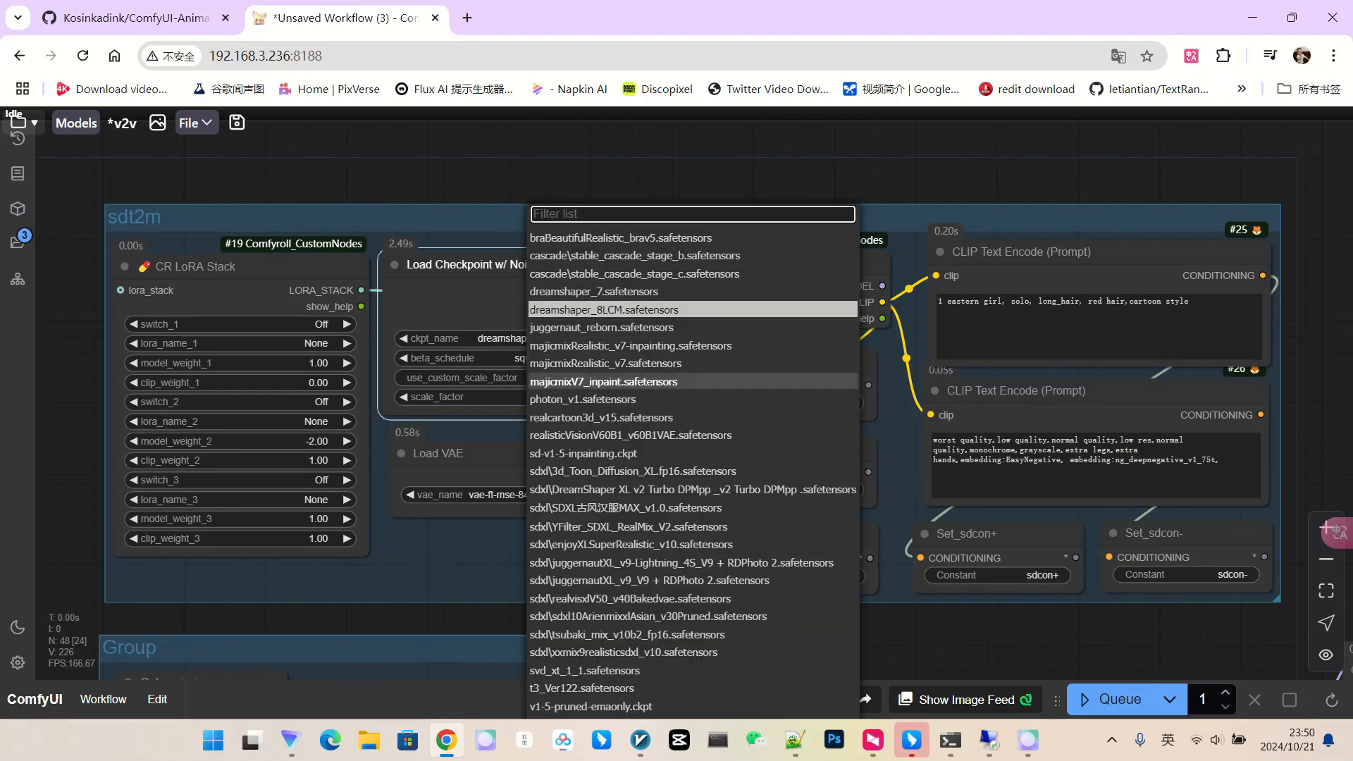
click(631, 434)
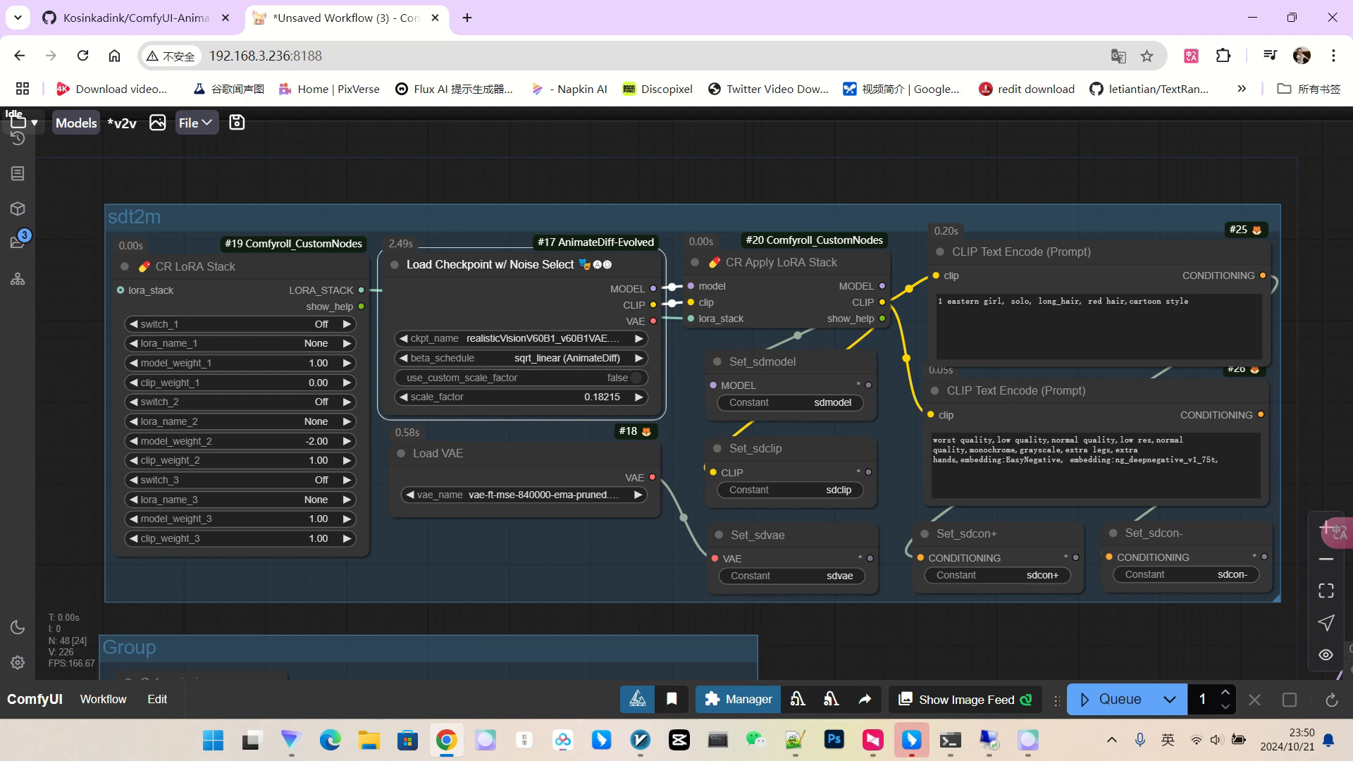
scroll(733, 404, down, 1)
scroll(367, 265, up, 3)
Turn CR LoRA Stack's switch_1 On, then bring up the AnimateDiff-Evolved GitHub page.
drag(367, 264, 577, 244)
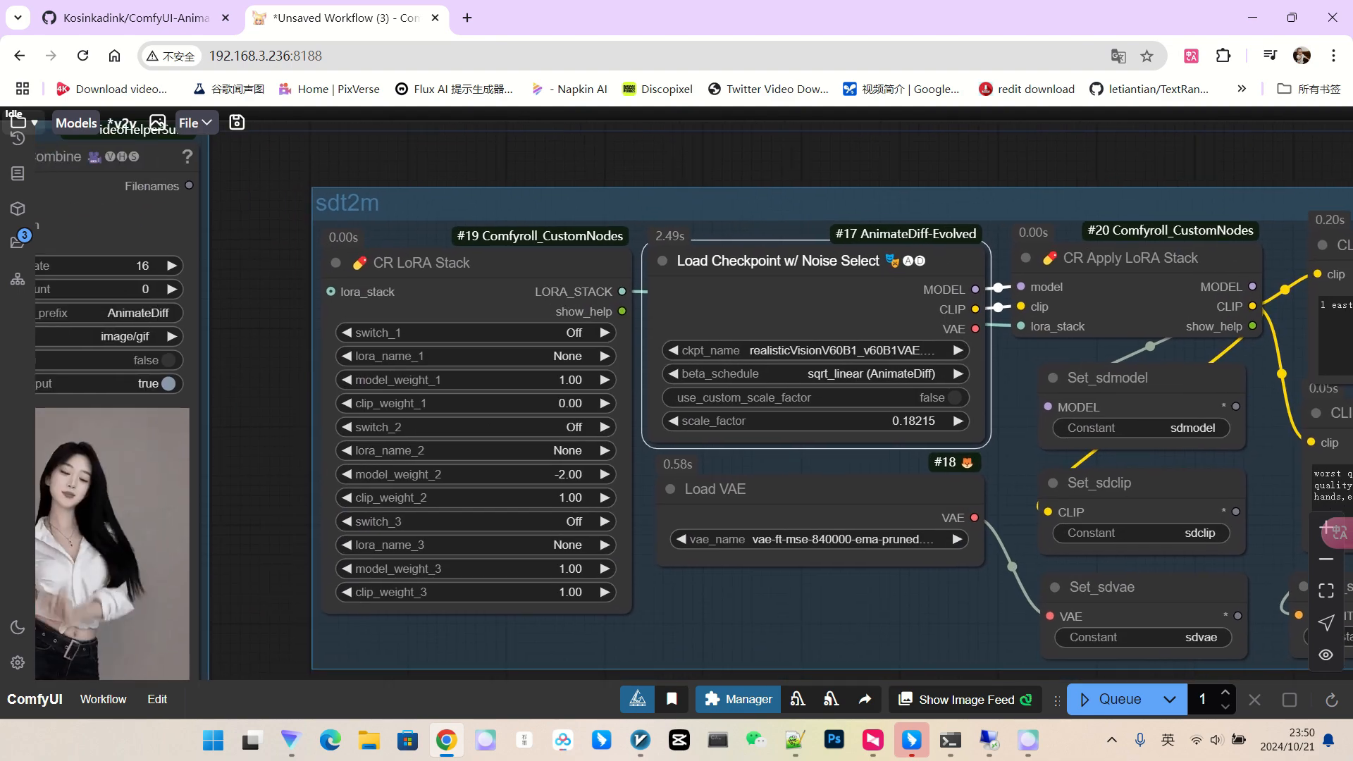
scroll(454, 306, up, 4)
click(454, 341)
click(595, 336)
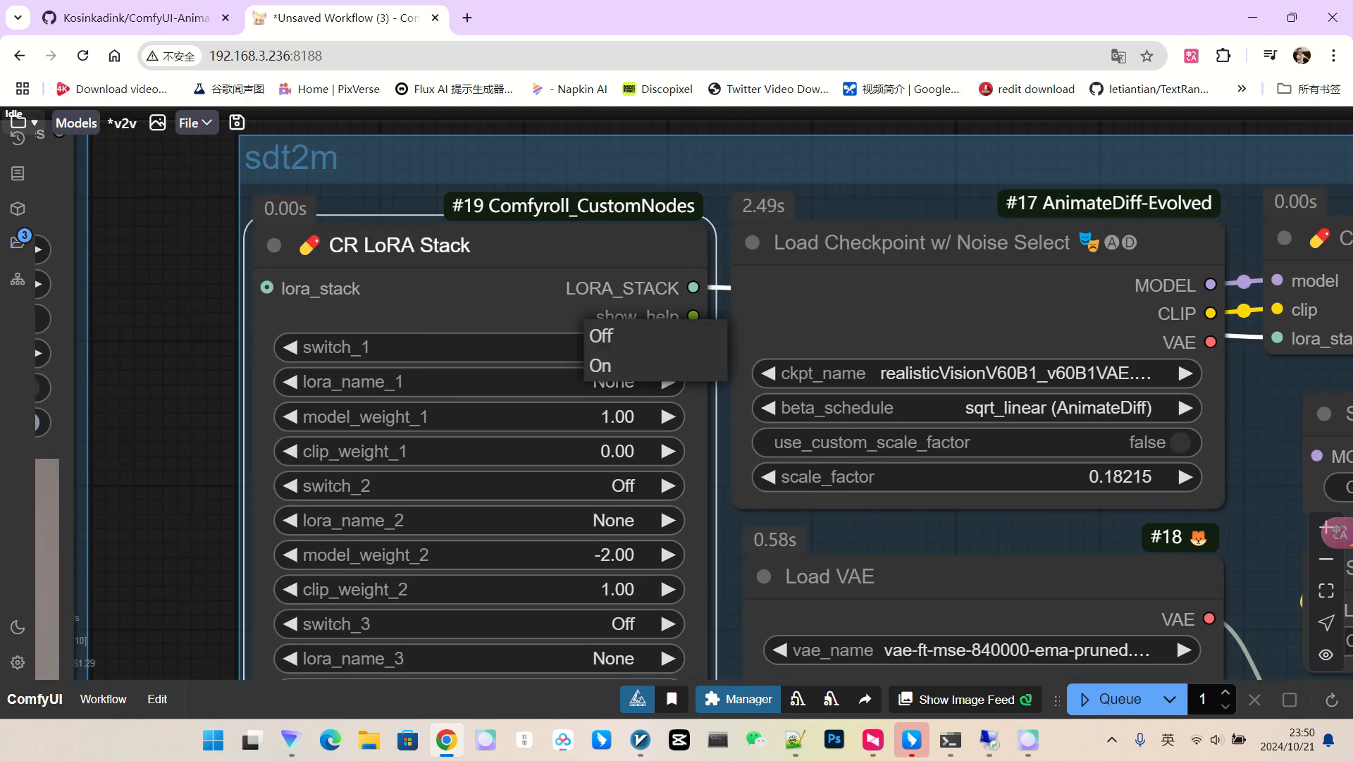
click(601, 365)
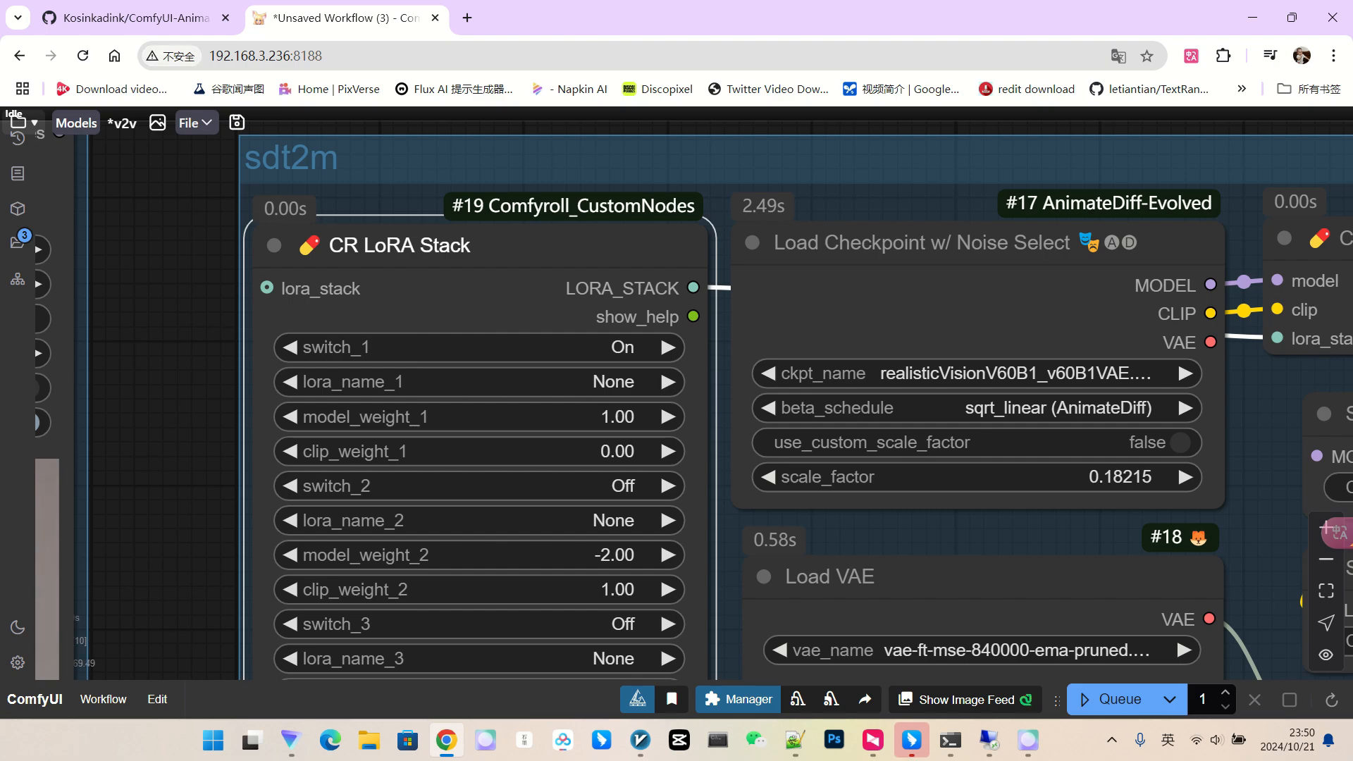
click(134, 20)
scroll(423, 352, up, 8)
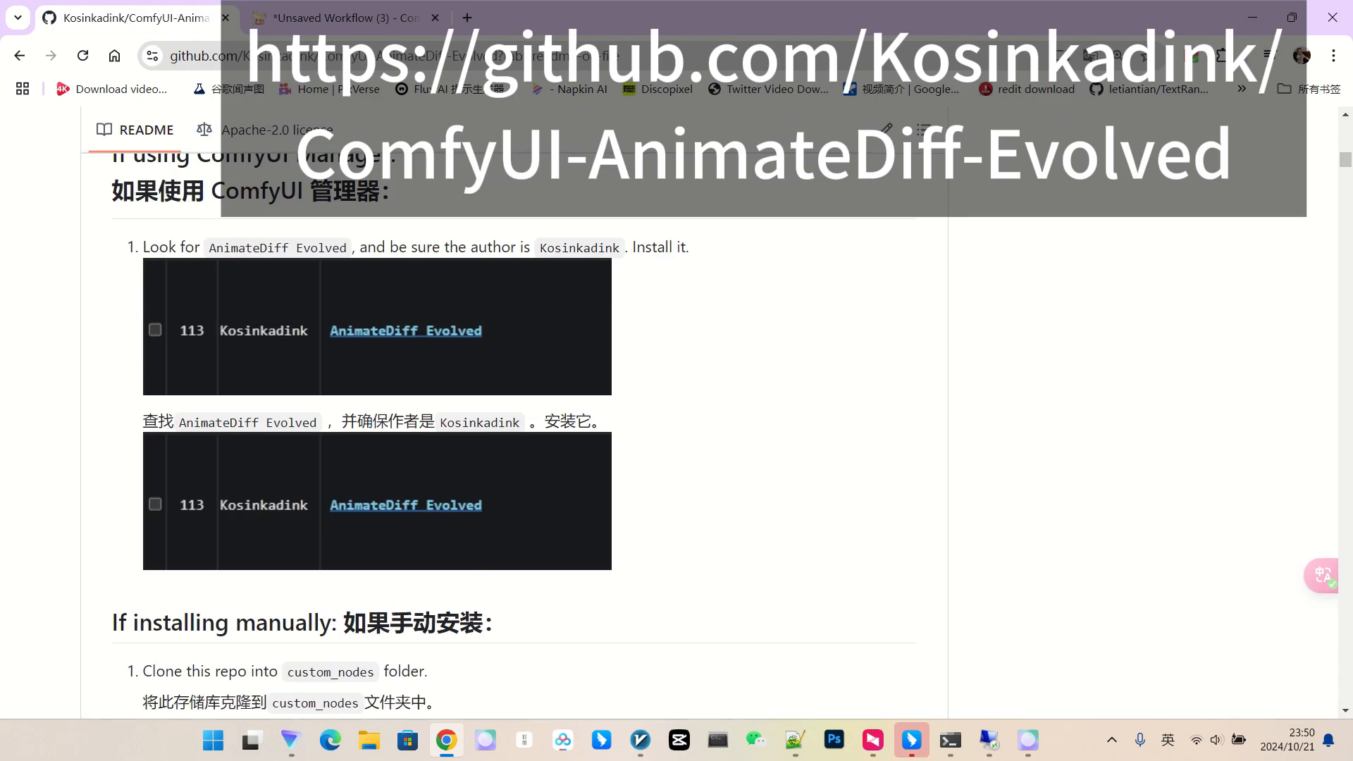
Scroll the AnimateDiff-Evolved README down to its AnimateLCM section.
scroll(493, 423, down, 20)
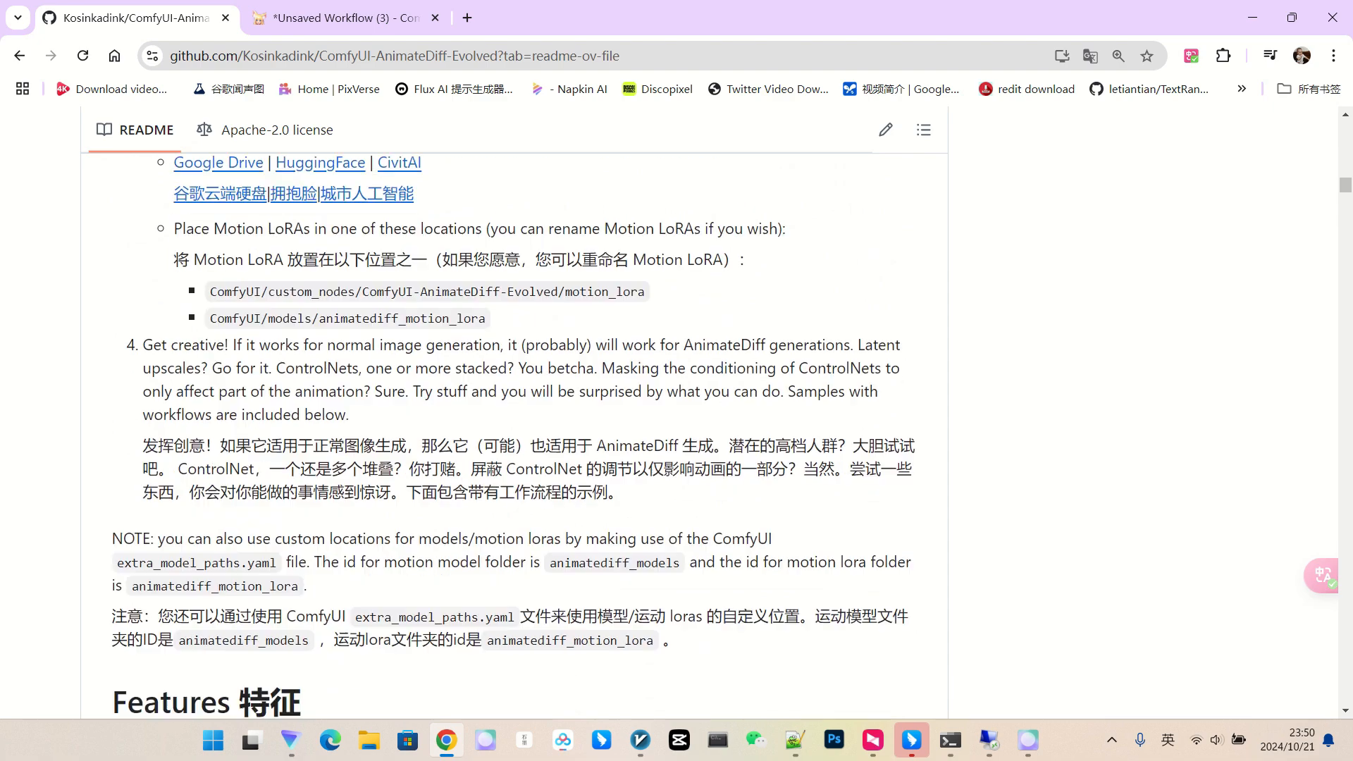
scroll(493, 423, down, 20)
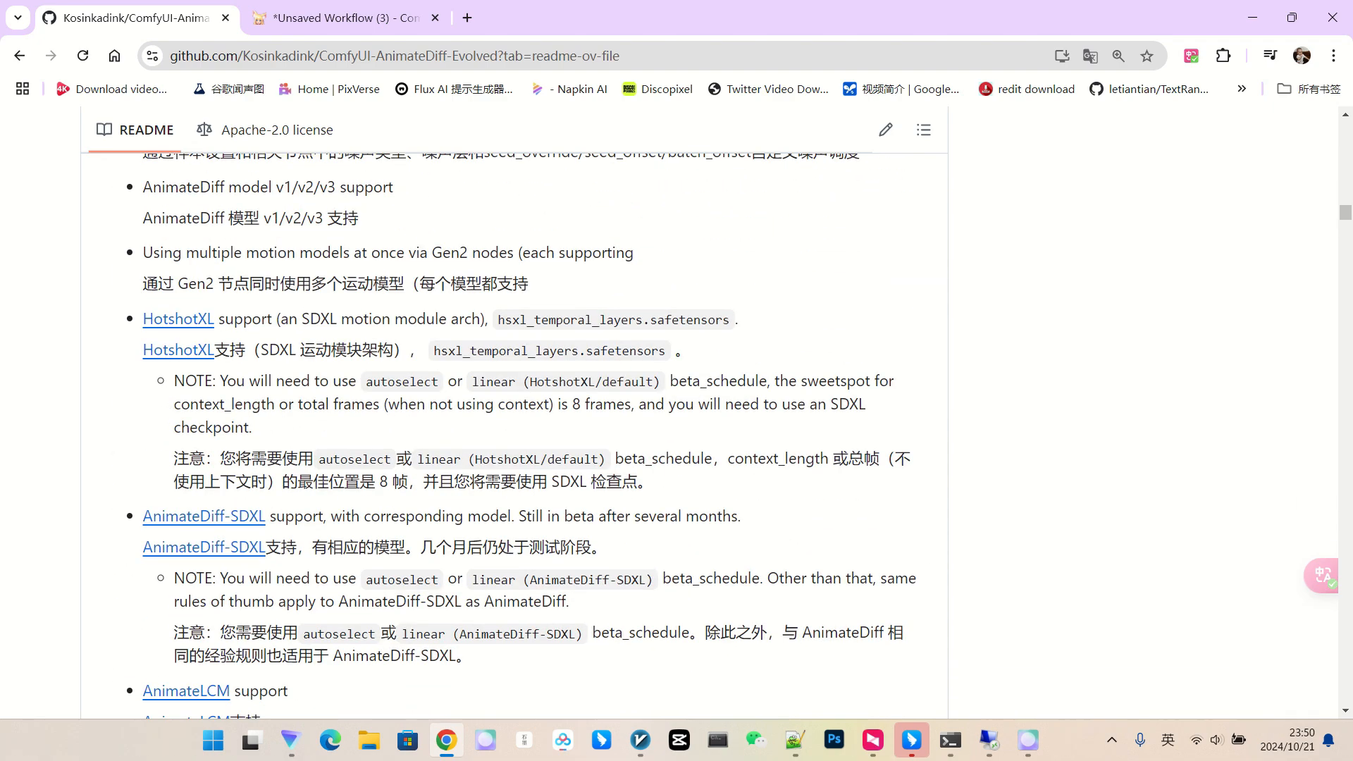
scroll(528, 423, down, 4)
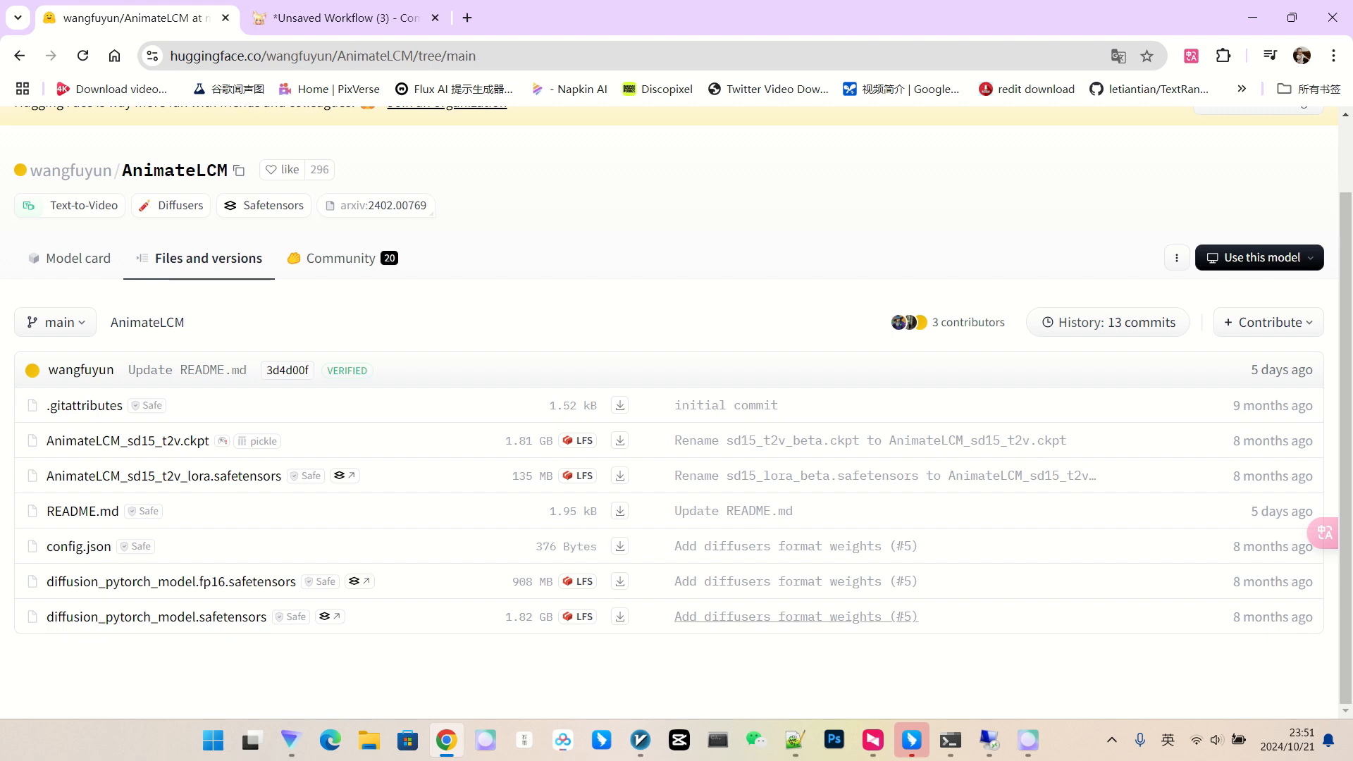
Look over the AnimateLCM files on Hugging Face, then return to the Unsaved Workflow (3) workflow.
mouse_move(989, 740)
click(345, 18)
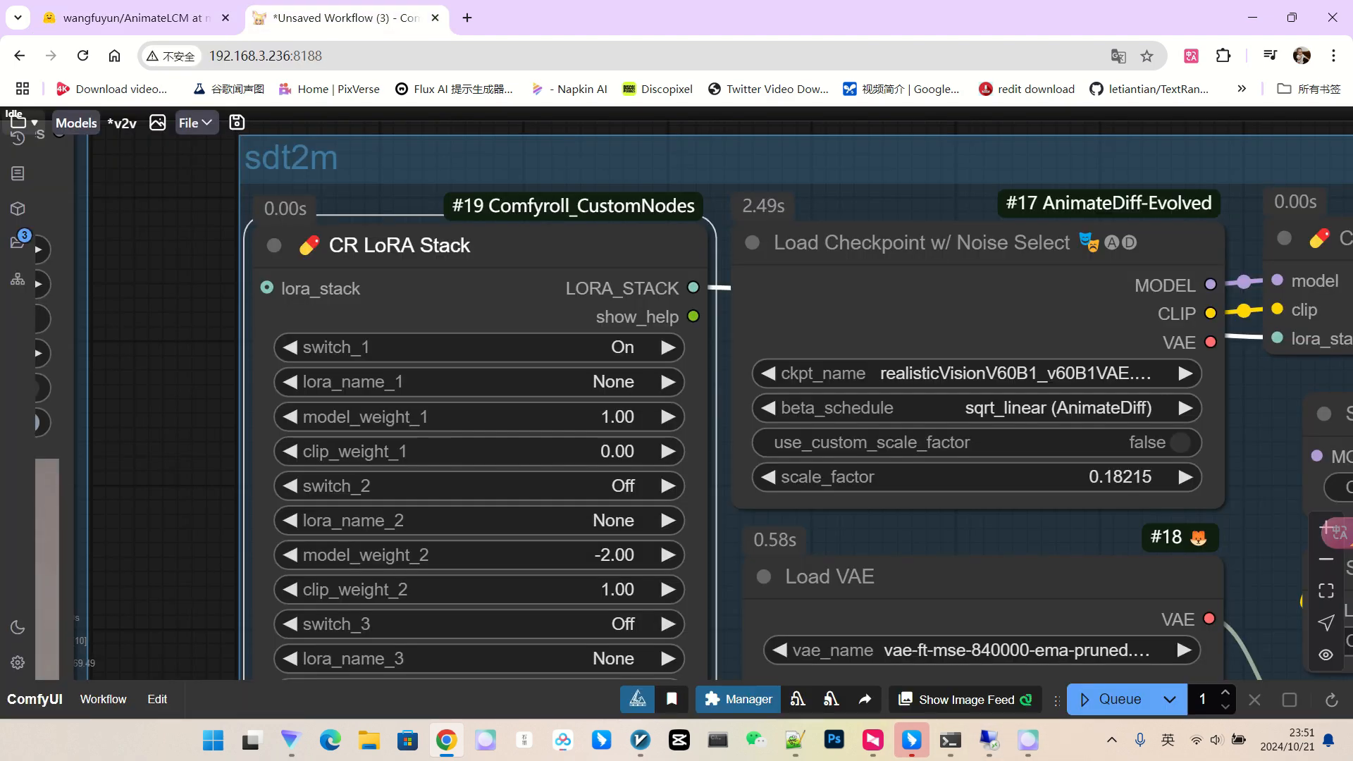
Load admlcm\AnimateLCM_sd15_t2v_lora.safetensors into CR LoRA Stack slot 1 with clip_weight_1 set to 1.
click(502, 382)
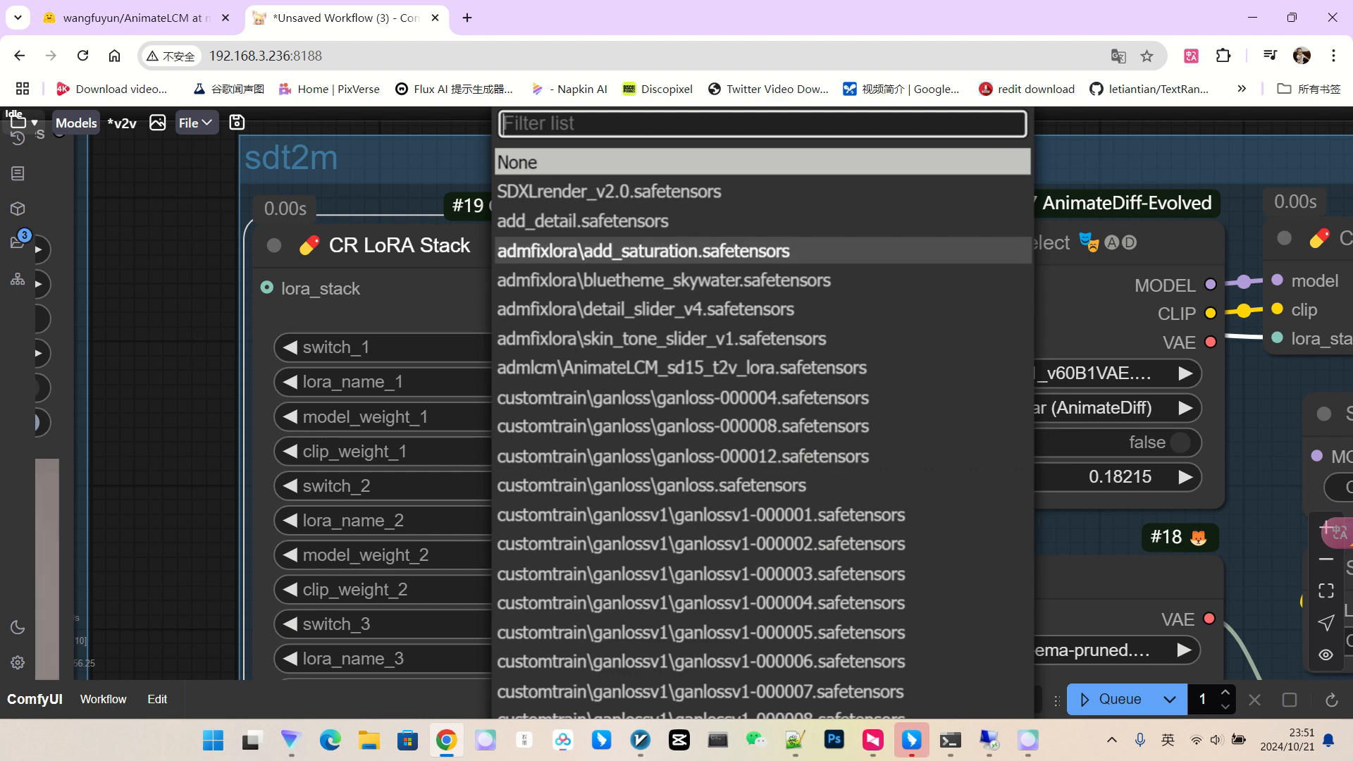
click(681, 367)
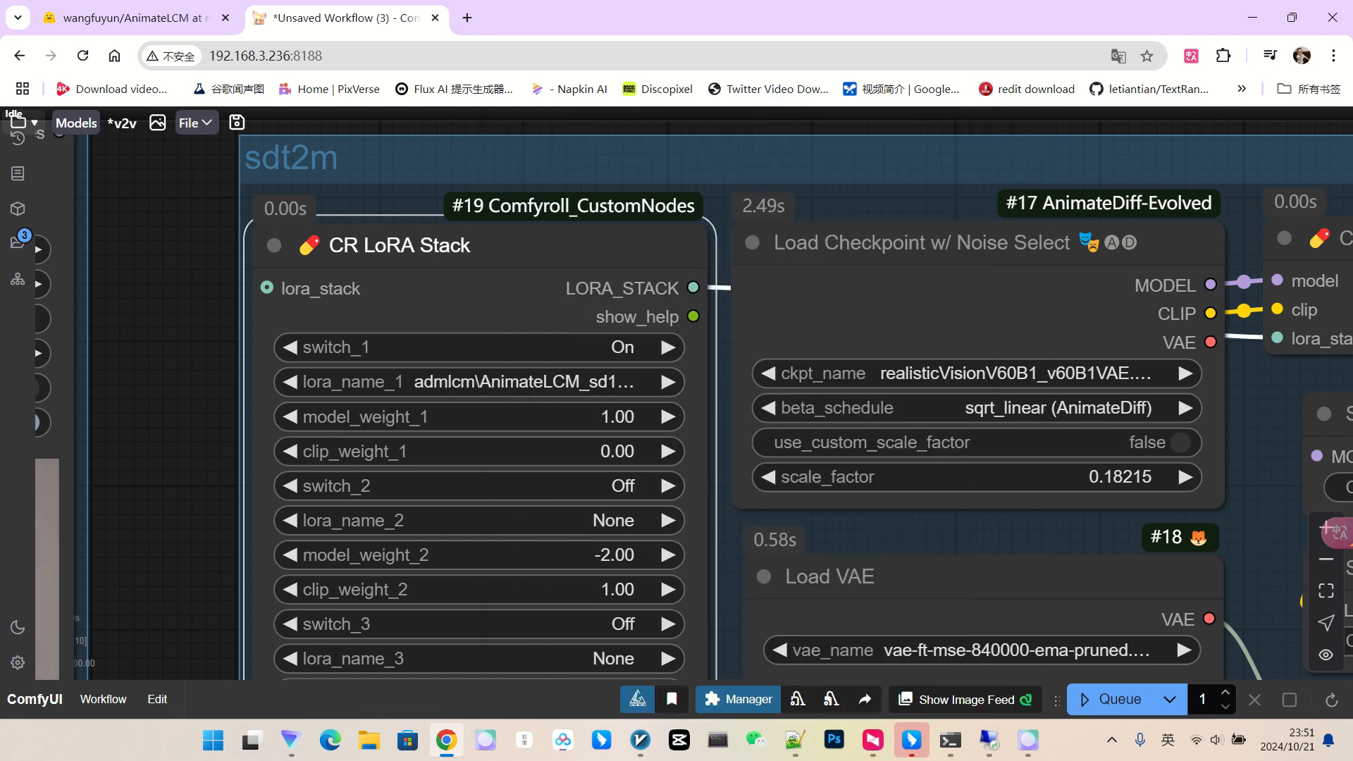
scroll(769, 385, down, 4)
scroll(694, 427, up, 3)
click(543, 431)
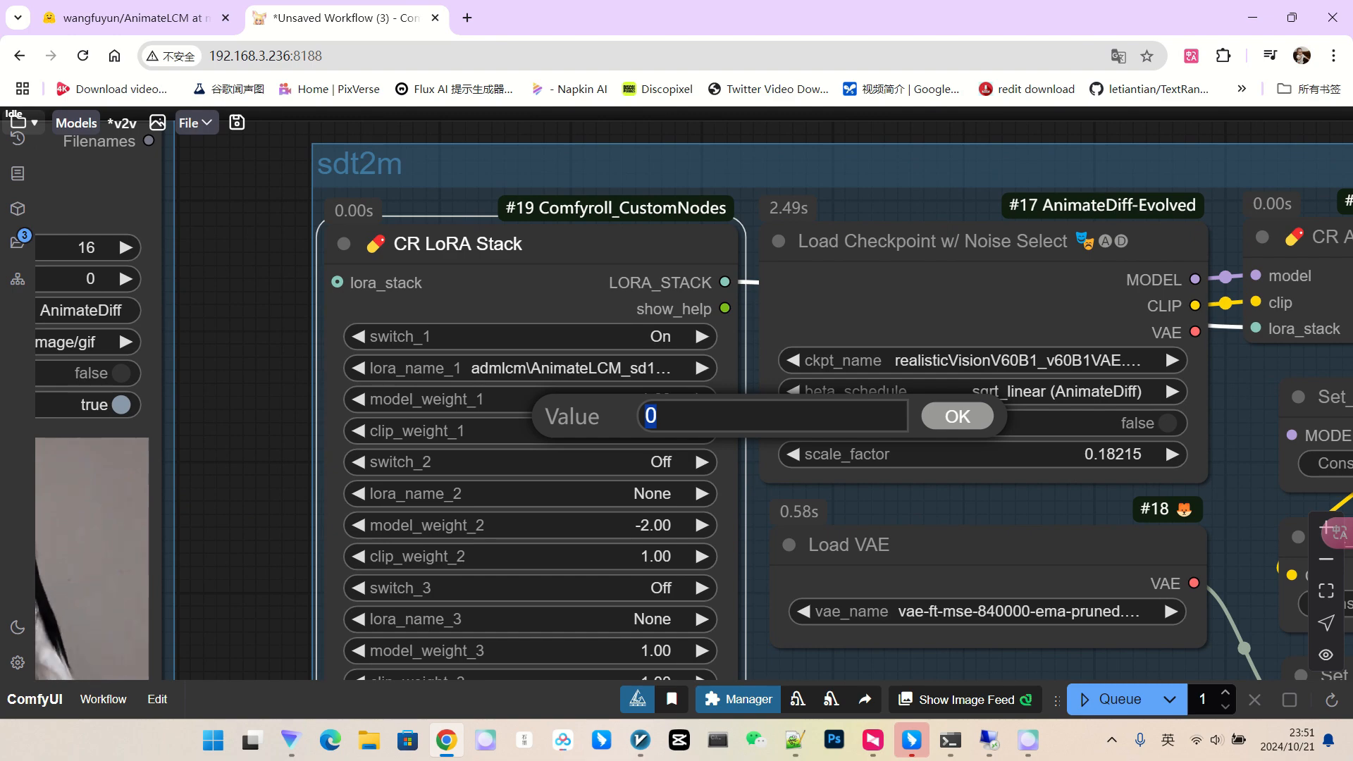
key(Return)
scroll(474, 369, down, 8)
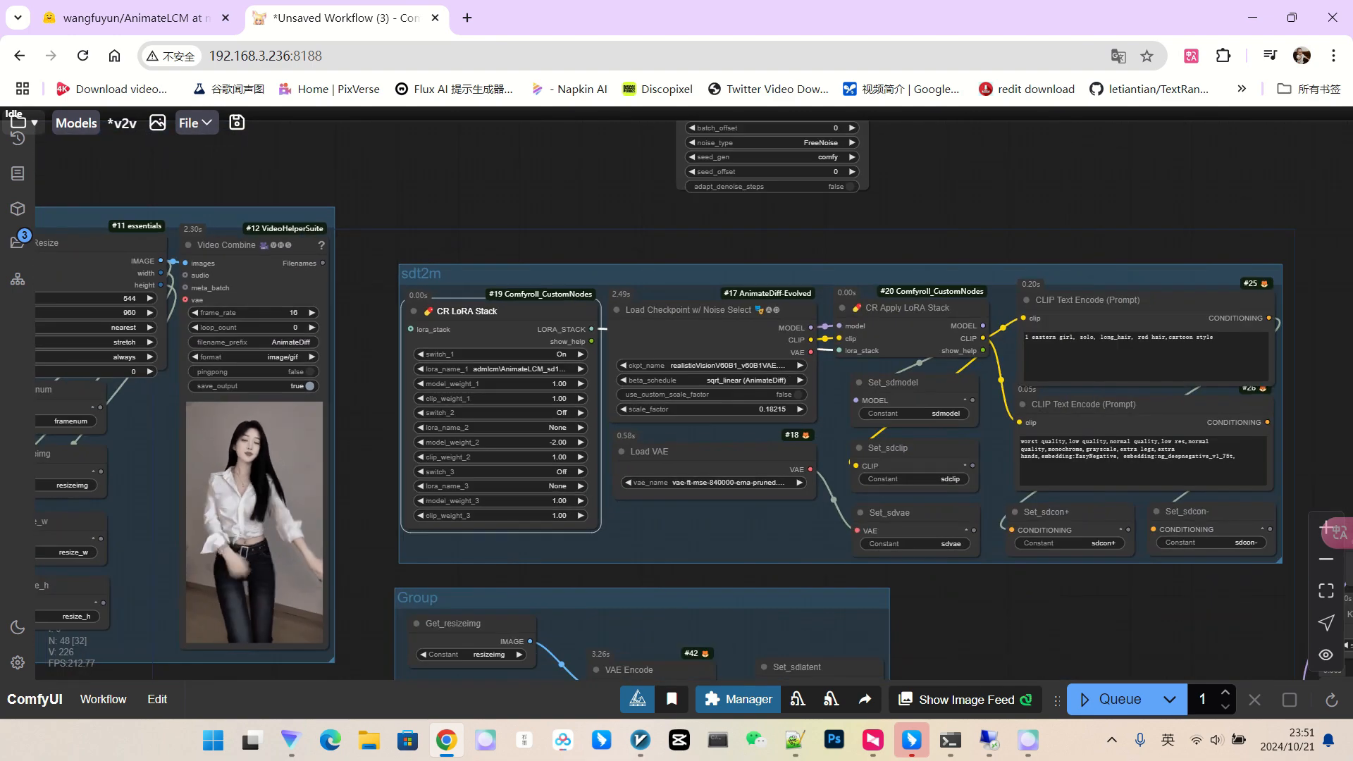
drag(707, 429, 365, 426)
scroll(365, 425, up, 4)
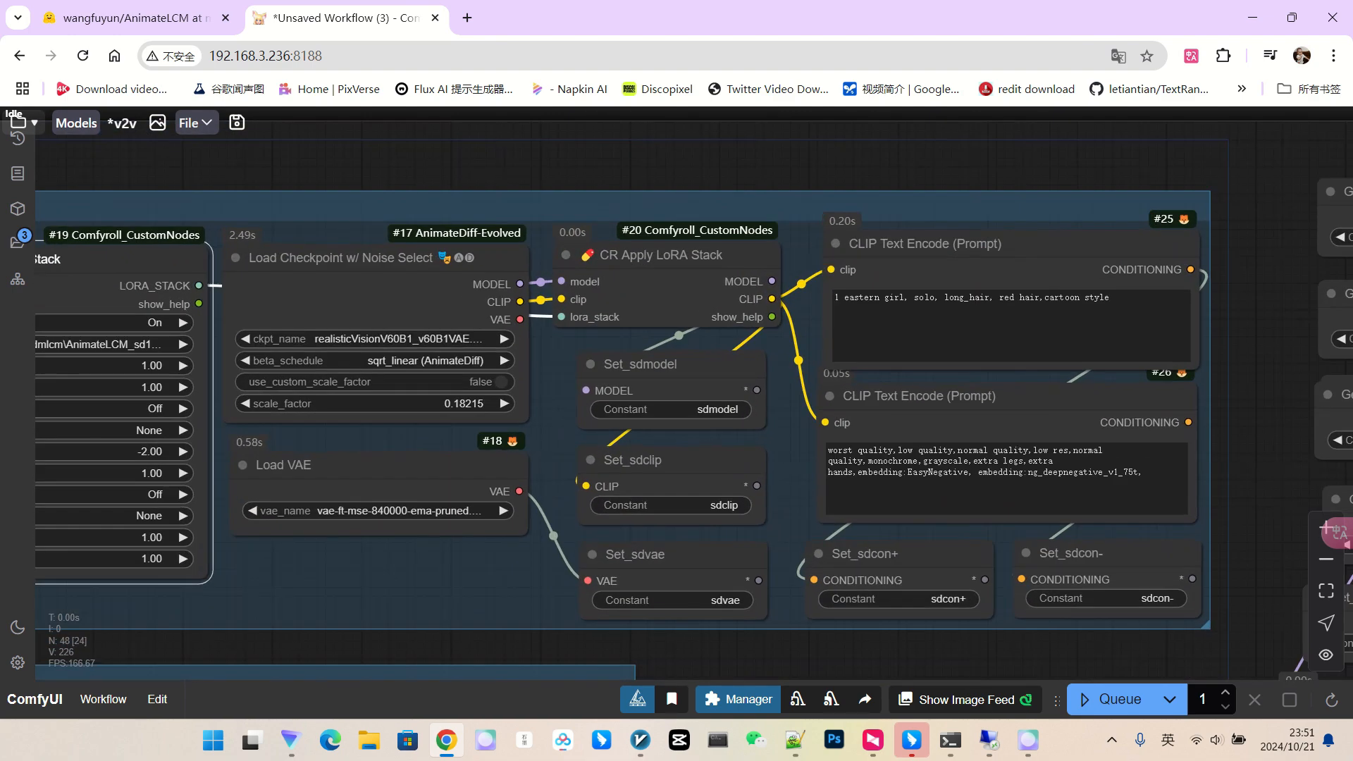
scroll(421, 356, down, 11)
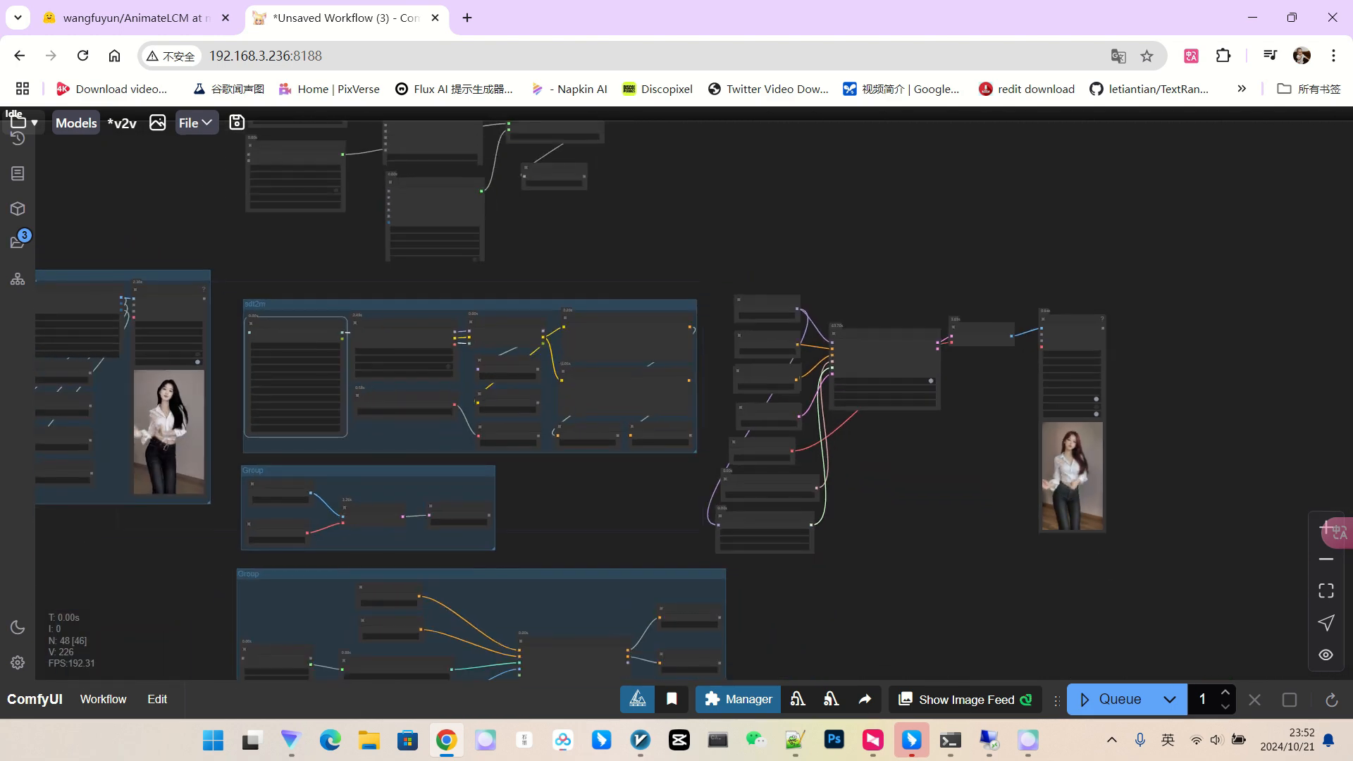
drag(564, 502, 432, 497)
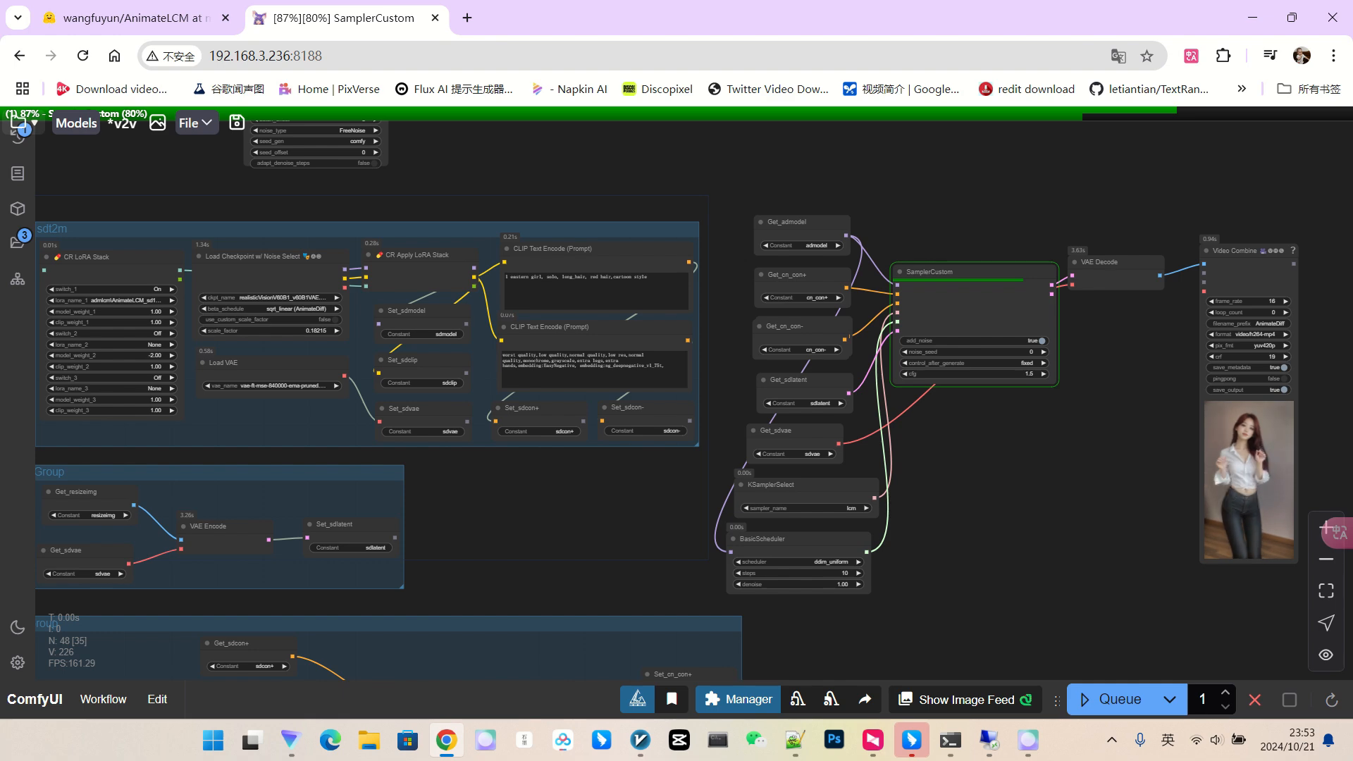
scroll(1110, 541, up, 4)
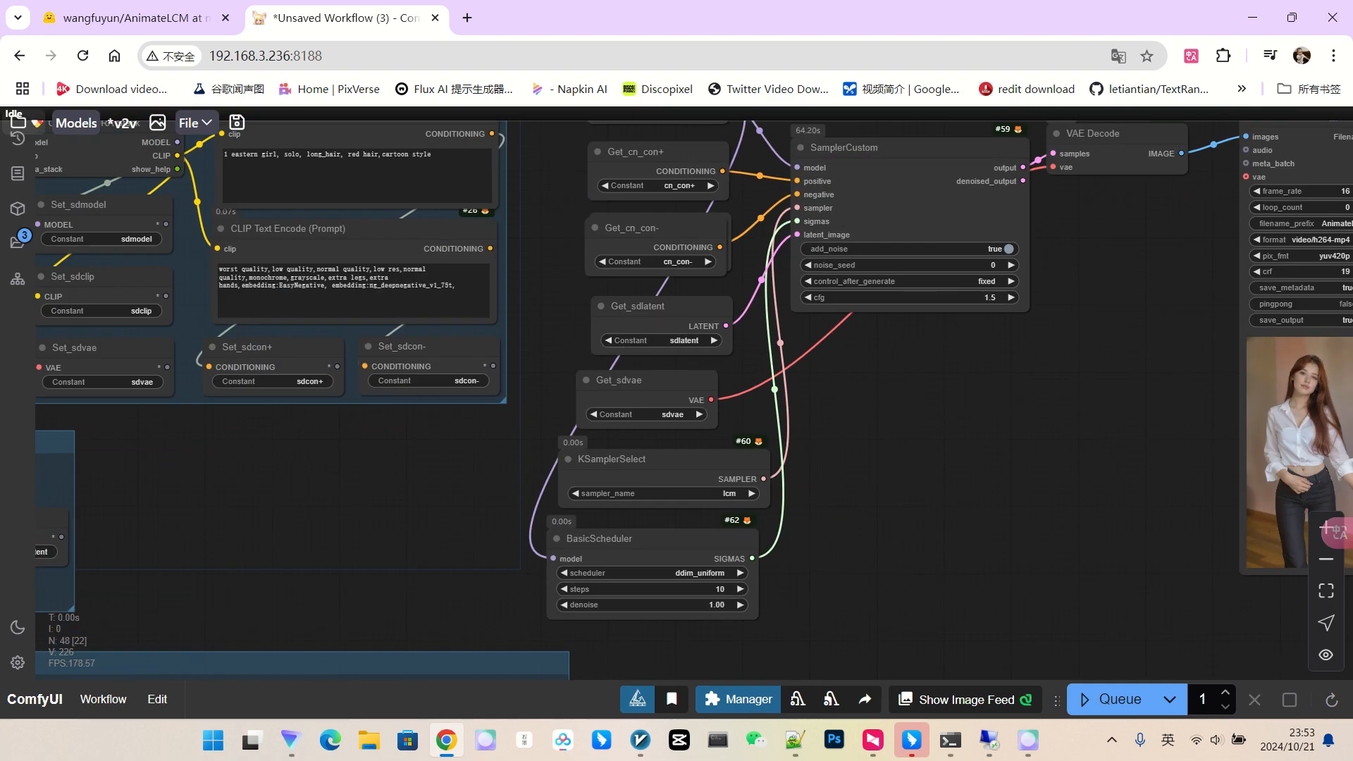
drag(1111, 541, 795, 493)
scroll(990, 355, up, 11)
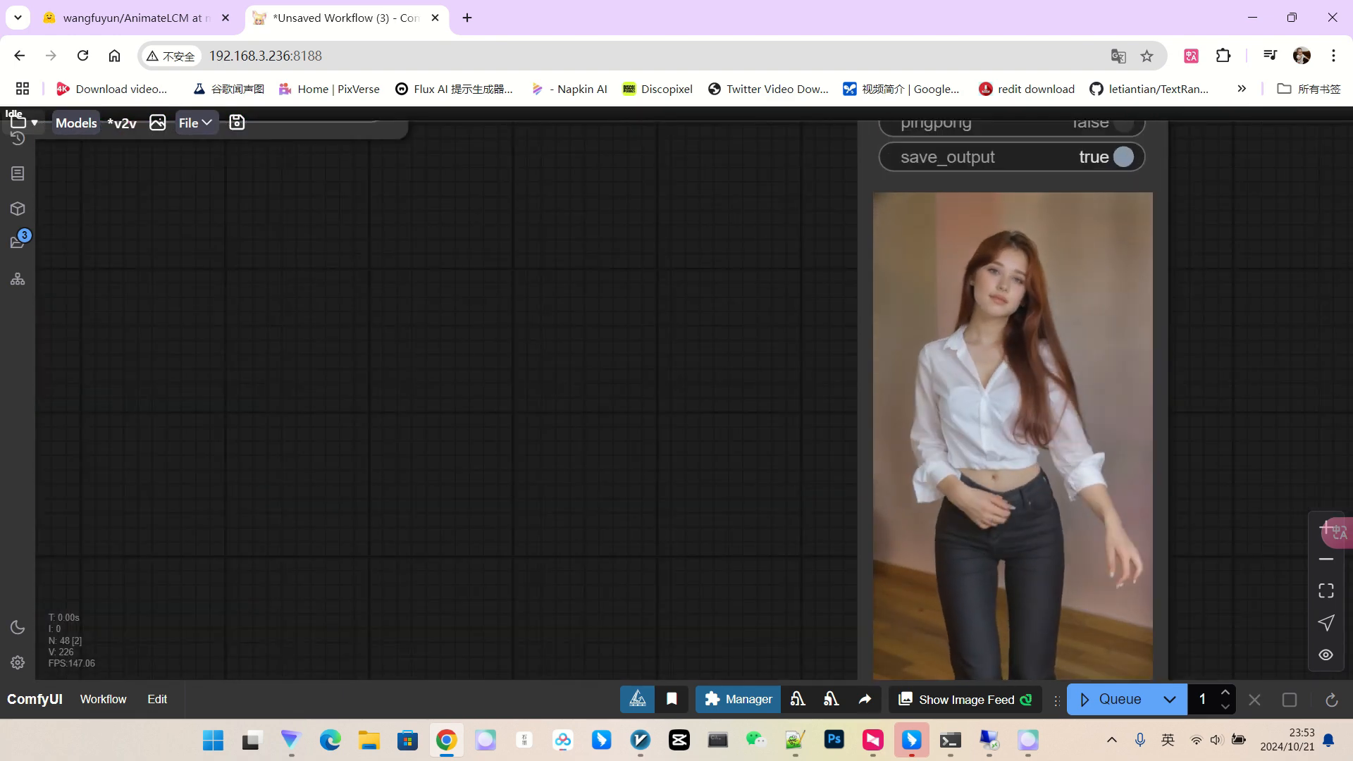
scroll(1040, 268, down, 4)
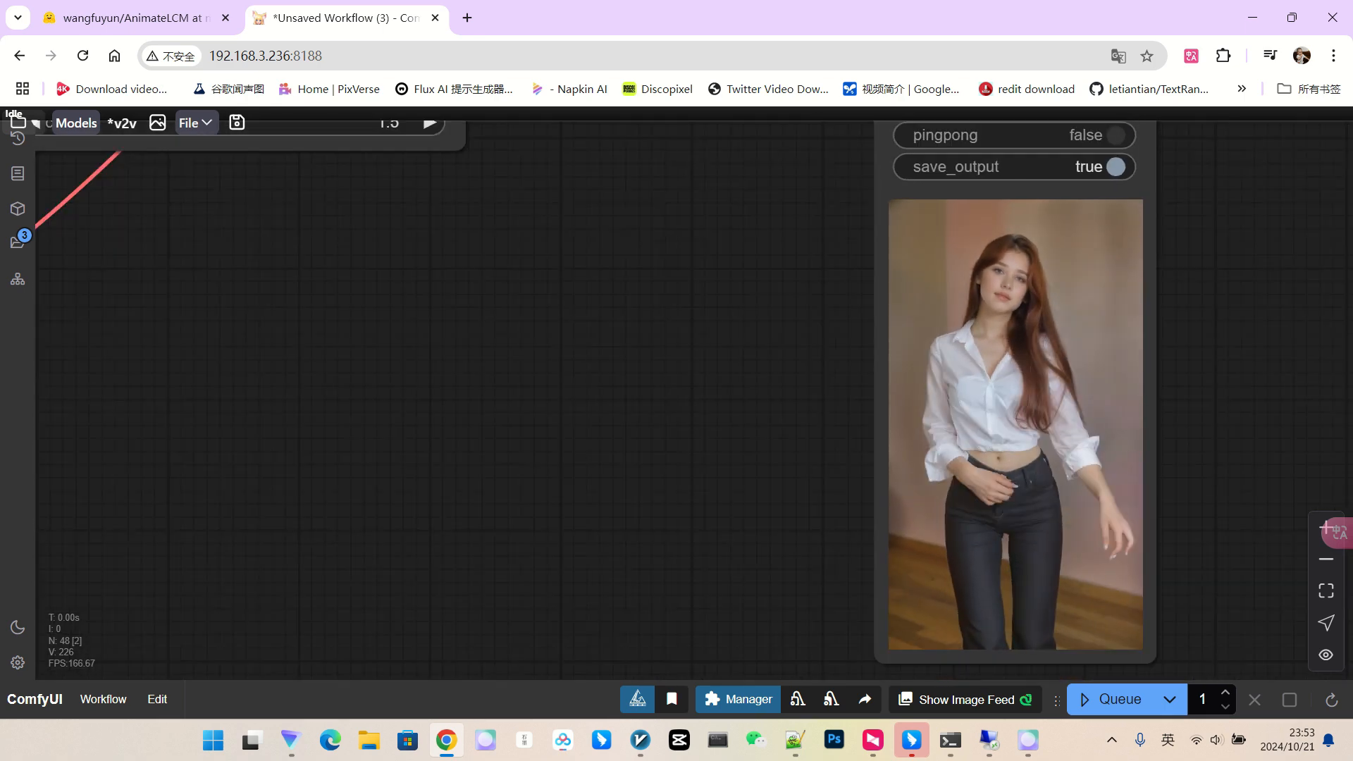
scroll(1039, 272, down, 2)
scroll(1013, 282, up, 3)
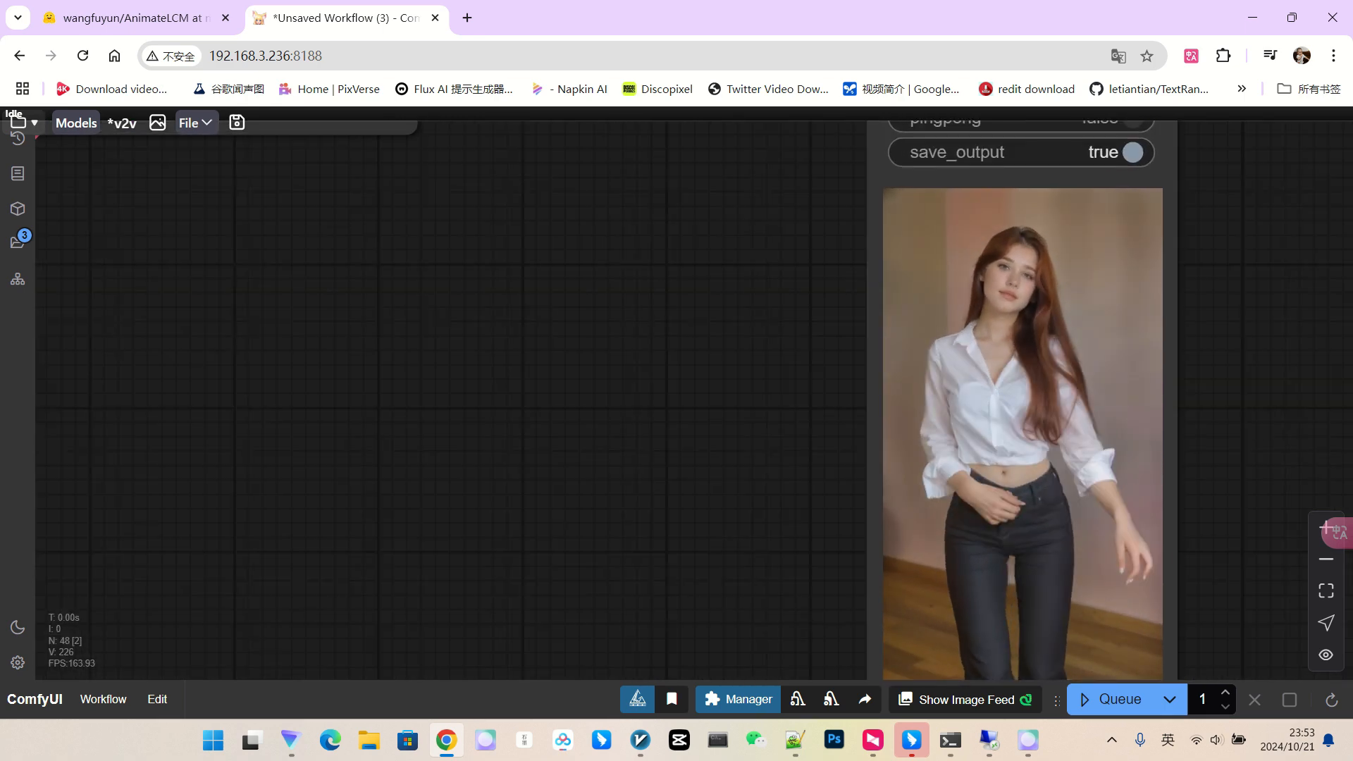
scroll(1017, 305, up, 2)
scroll(1025, 286, down, 6)
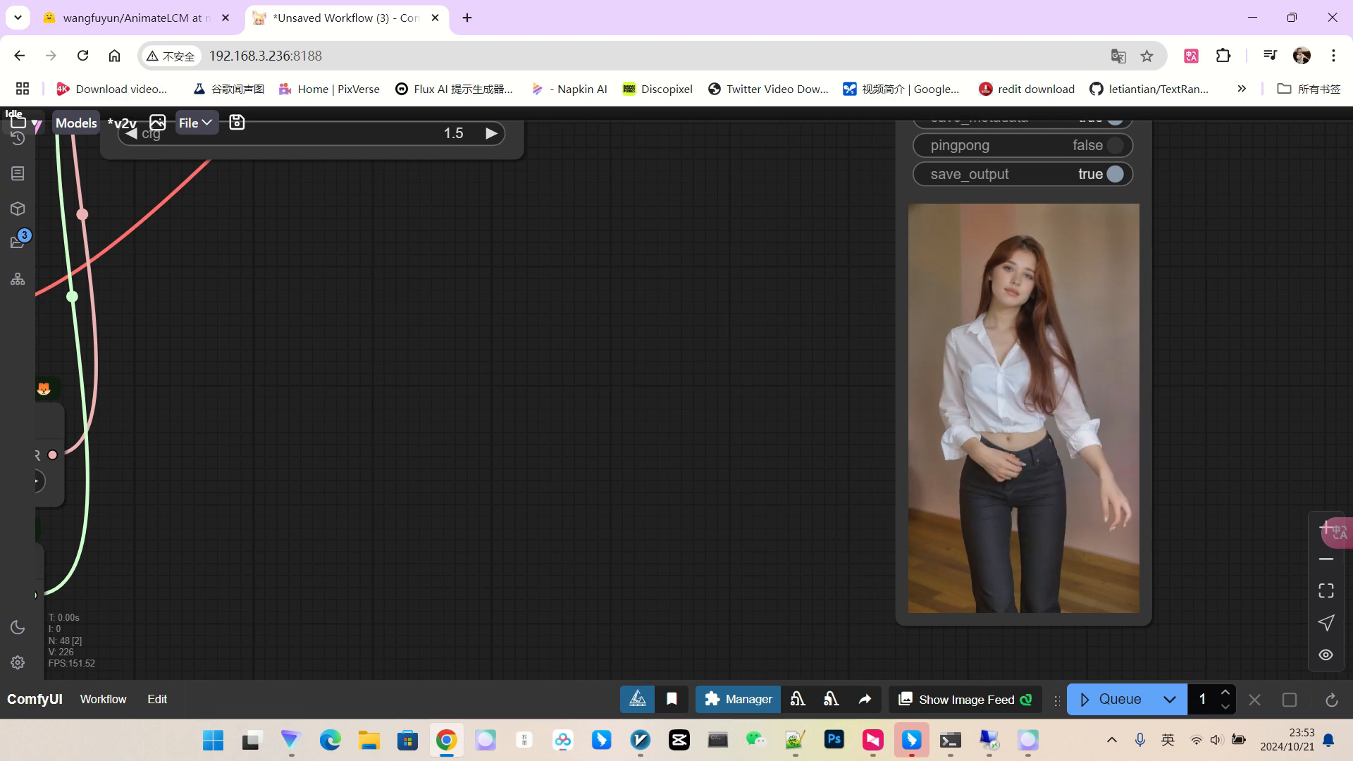
scroll(1026, 317, up, 3)
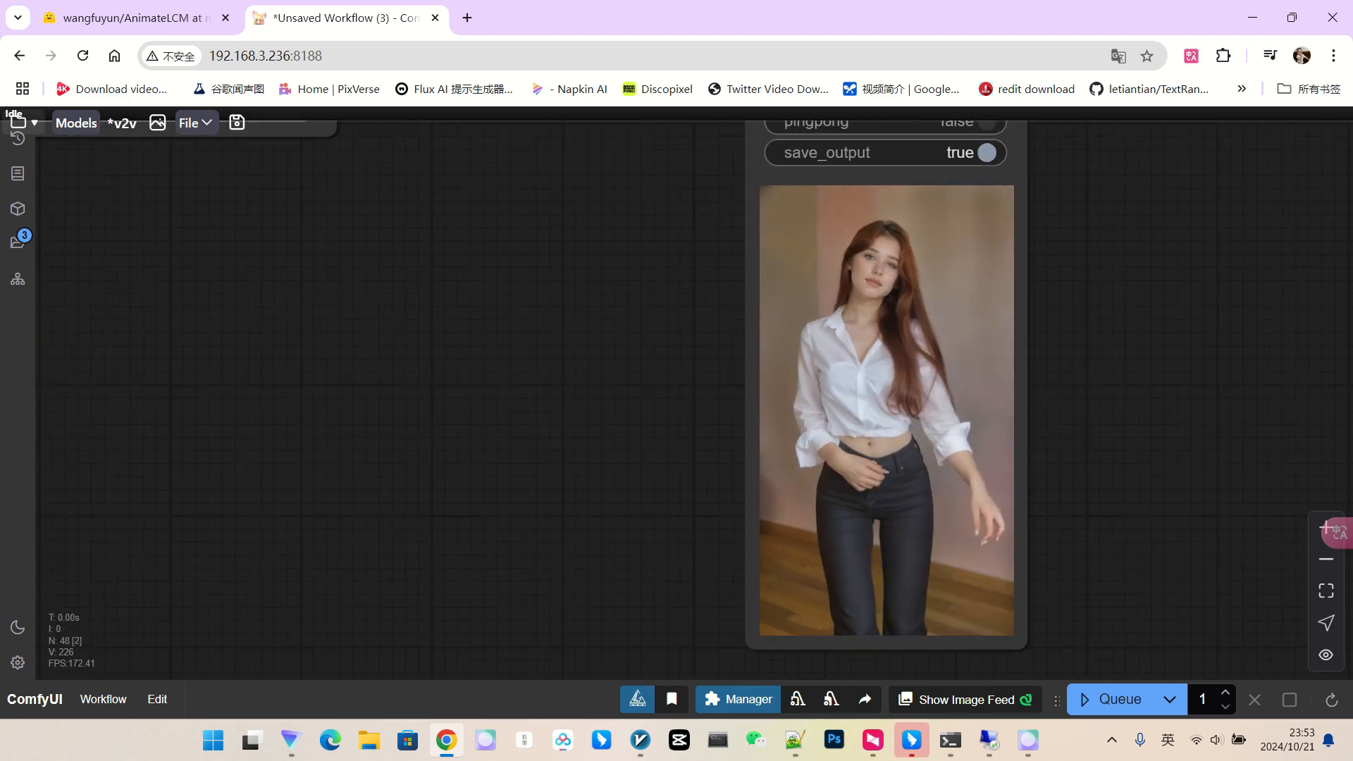
scroll(907, 248, up, 3)
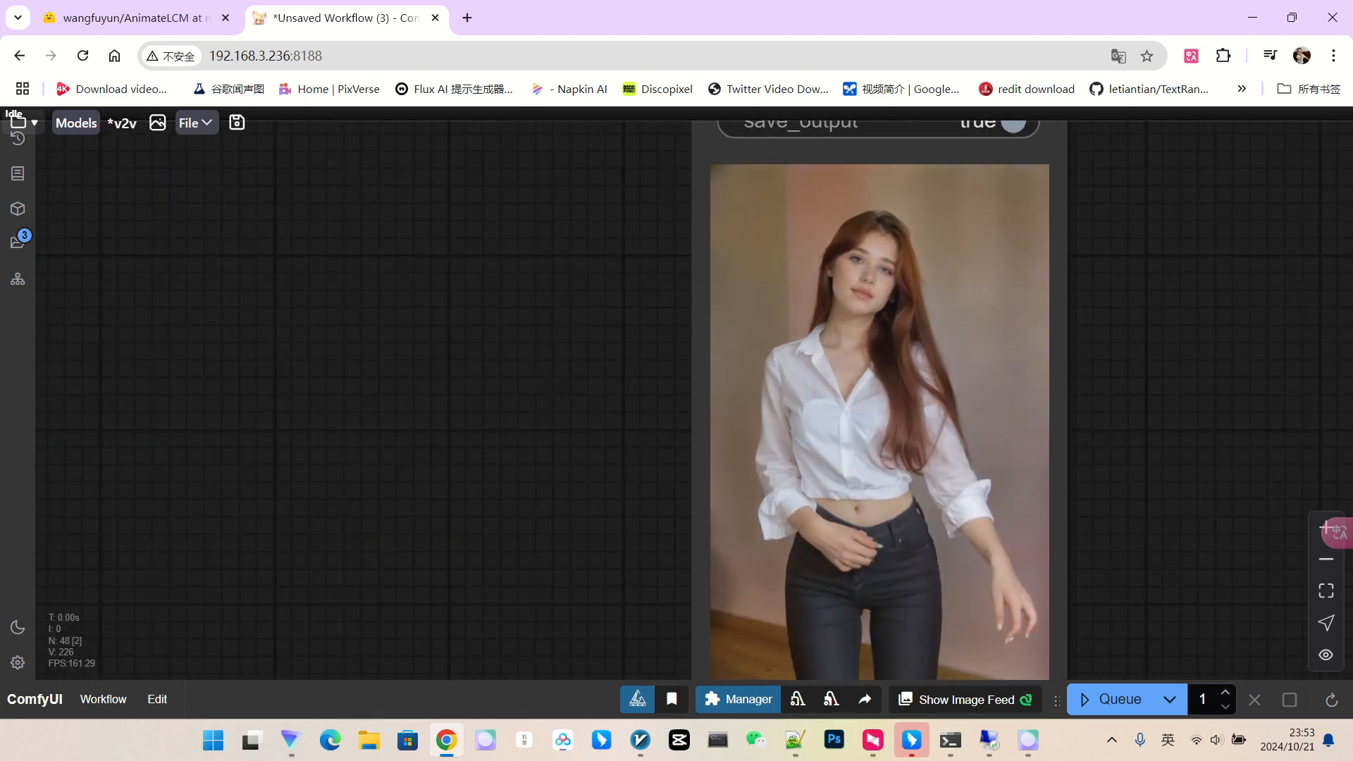
scroll(941, 349, down, 8)
drag(583, 327, 1037, 363)
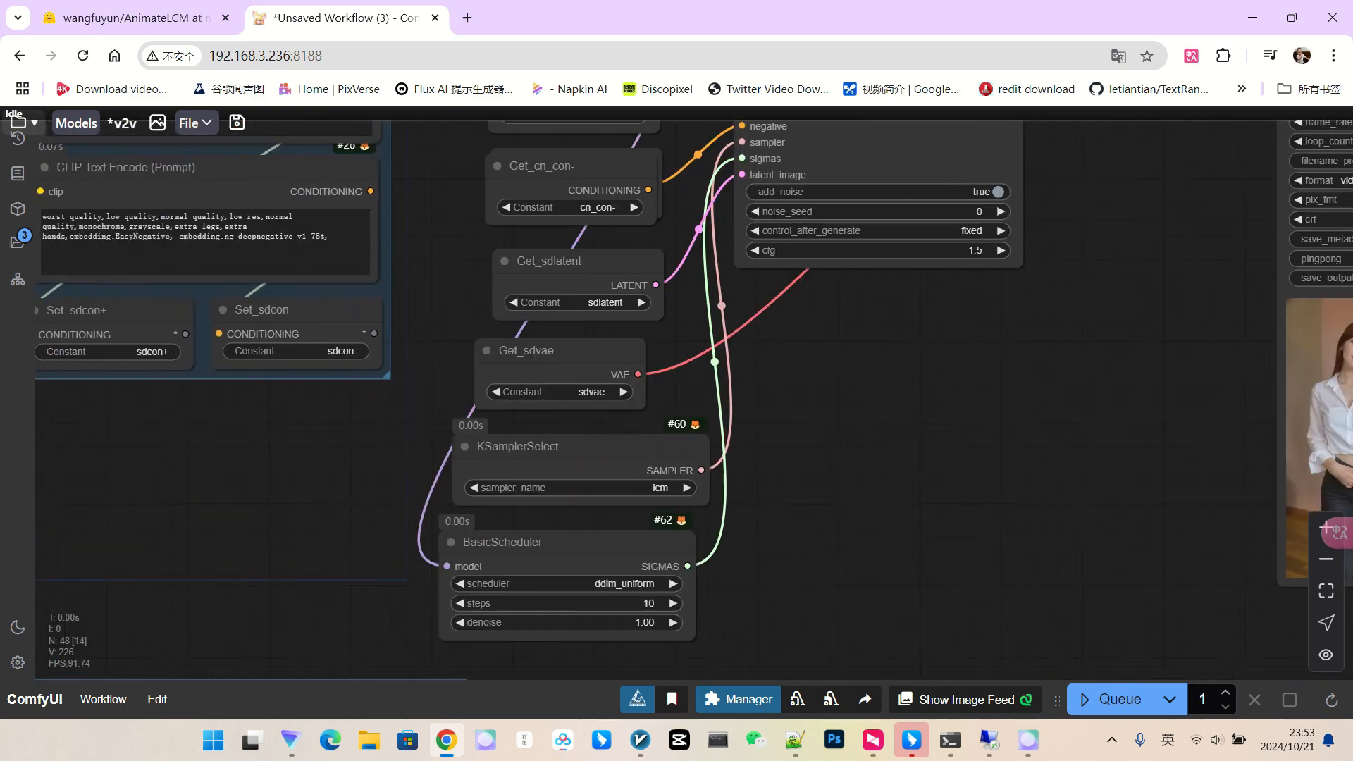
scroll(1037, 362, down, 3)
drag(395, 451, 864, 530)
scroll(424, 234, up, 3)
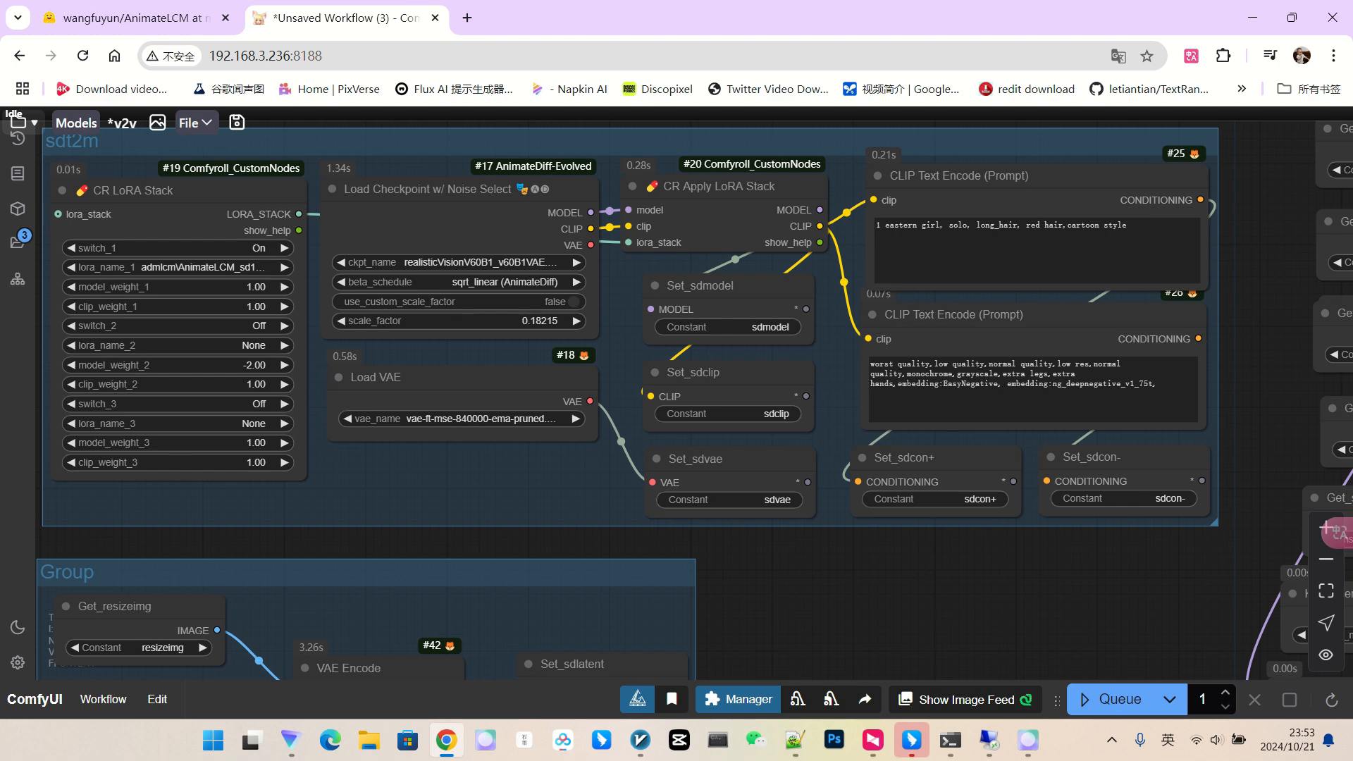
Delete ',cartoon style' from the positive CLIP Text Encode prompt.
scroll(1254, 256, up, 3)
drag(998, 214, 1082, 215)
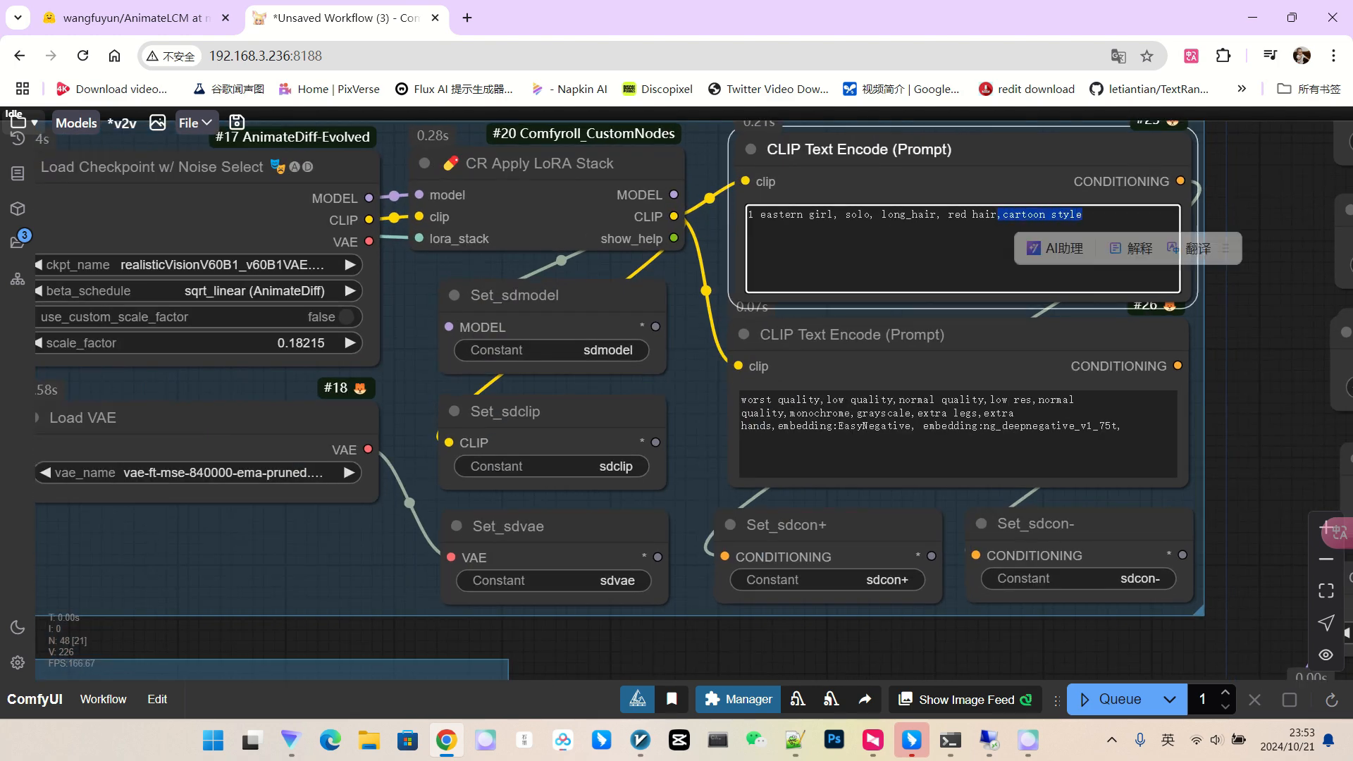
key(BackSpace)
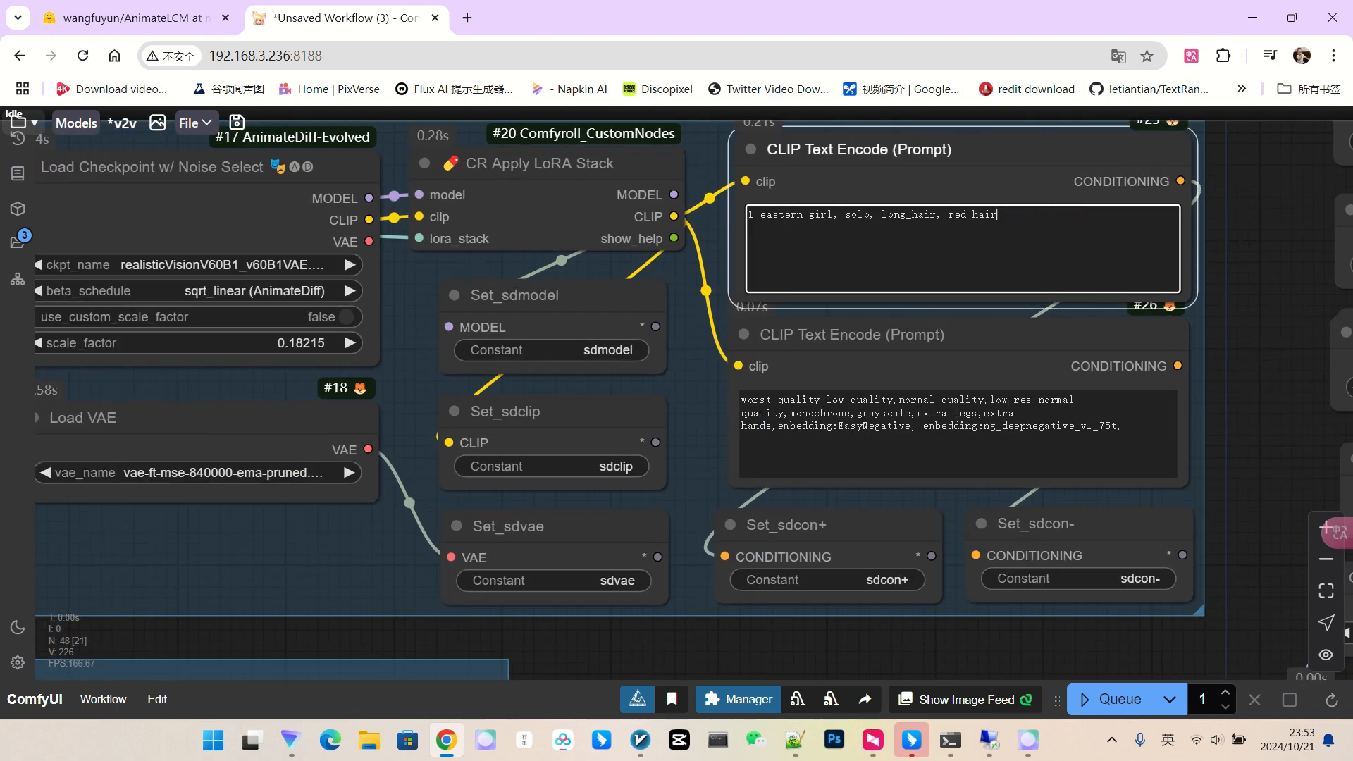
Switch Load Checkpoint's ckpt_name to majicmixRealistic_v7 and bring the whole workflow into view.
scroll(1290, 281, down, 2)
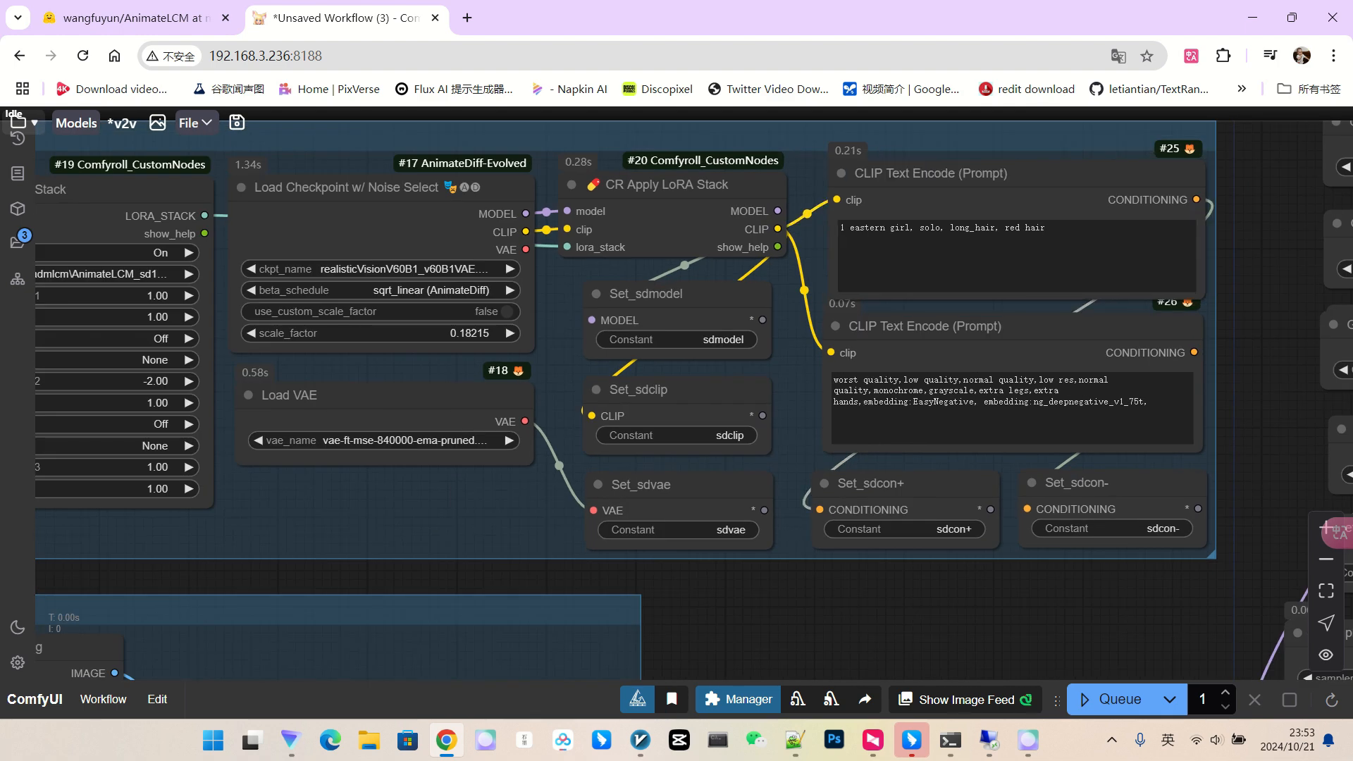
scroll(383, 294, up, 3)
click(310, 260)
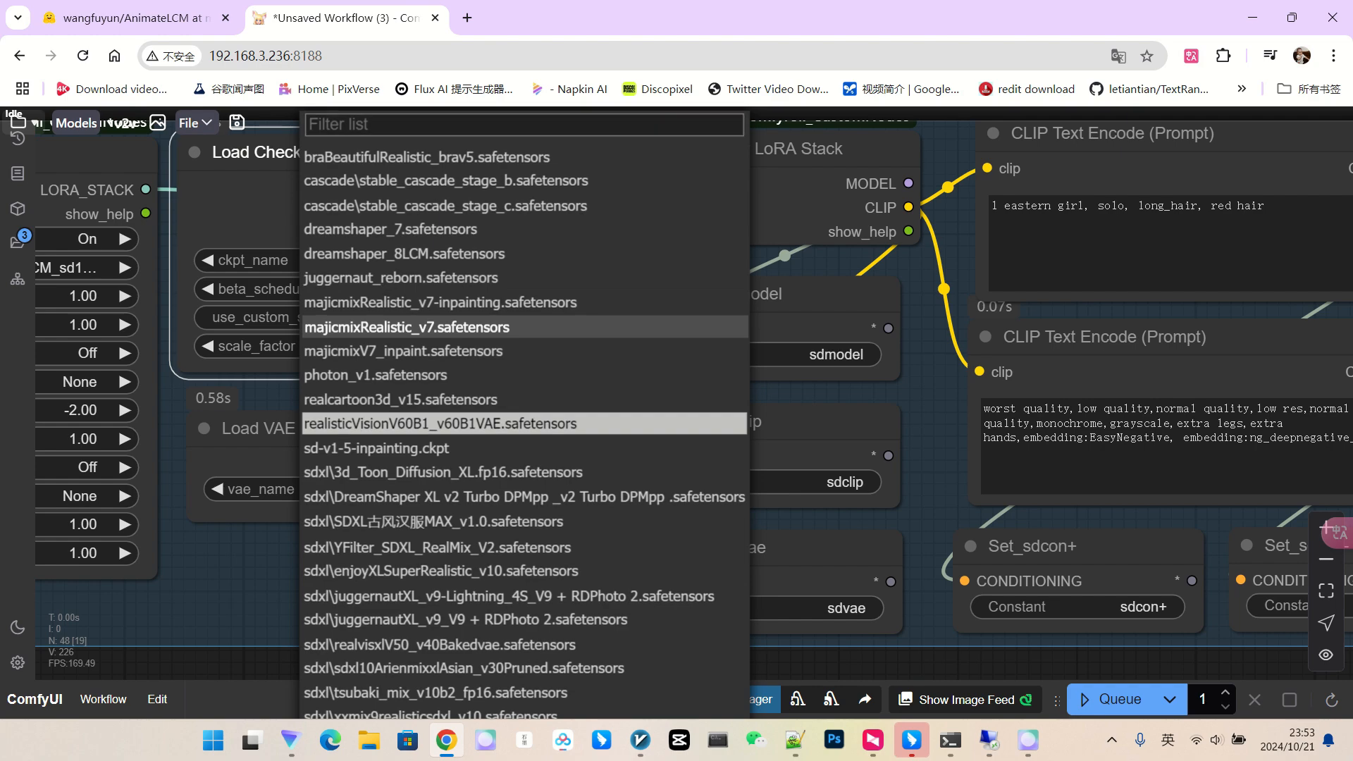
click(543, 327)
scroll(542, 327, down, 5)
scroll(544, 329, down, 5)
drag(747, 507, 422, 393)
scroll(422, 393, down, 2)
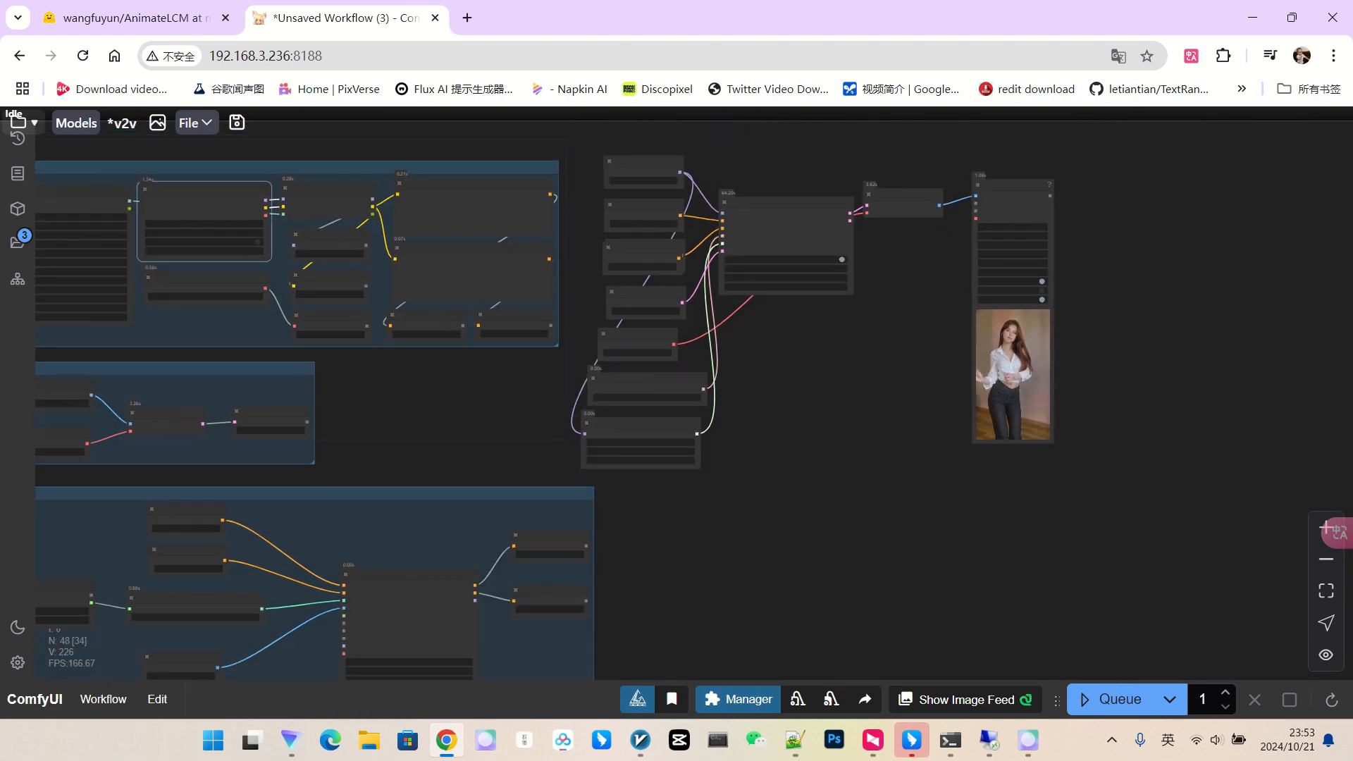
drag(846, 521, 901, 532)
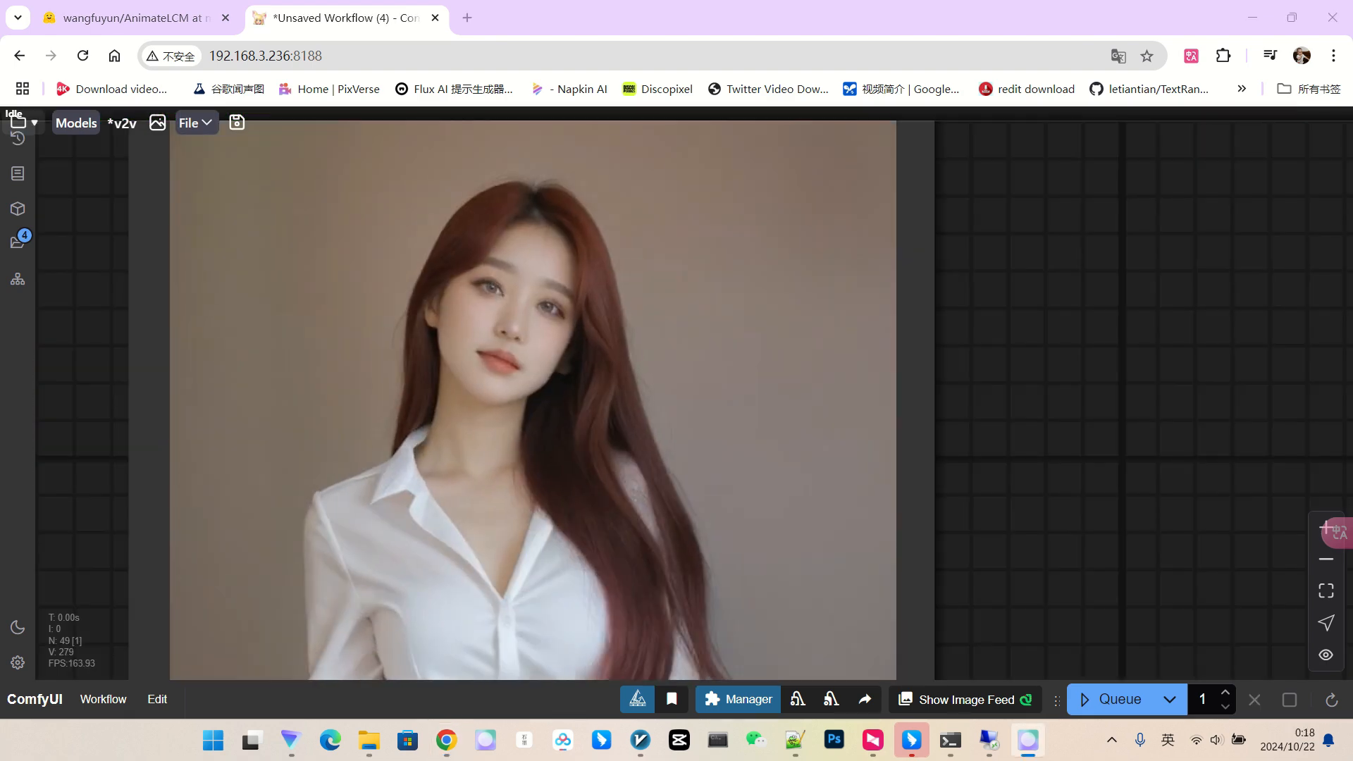
Zoom around the Video Combine preview to watch the new result, exposing empty canvas beside it.
scroll(506, 289, down, 4)
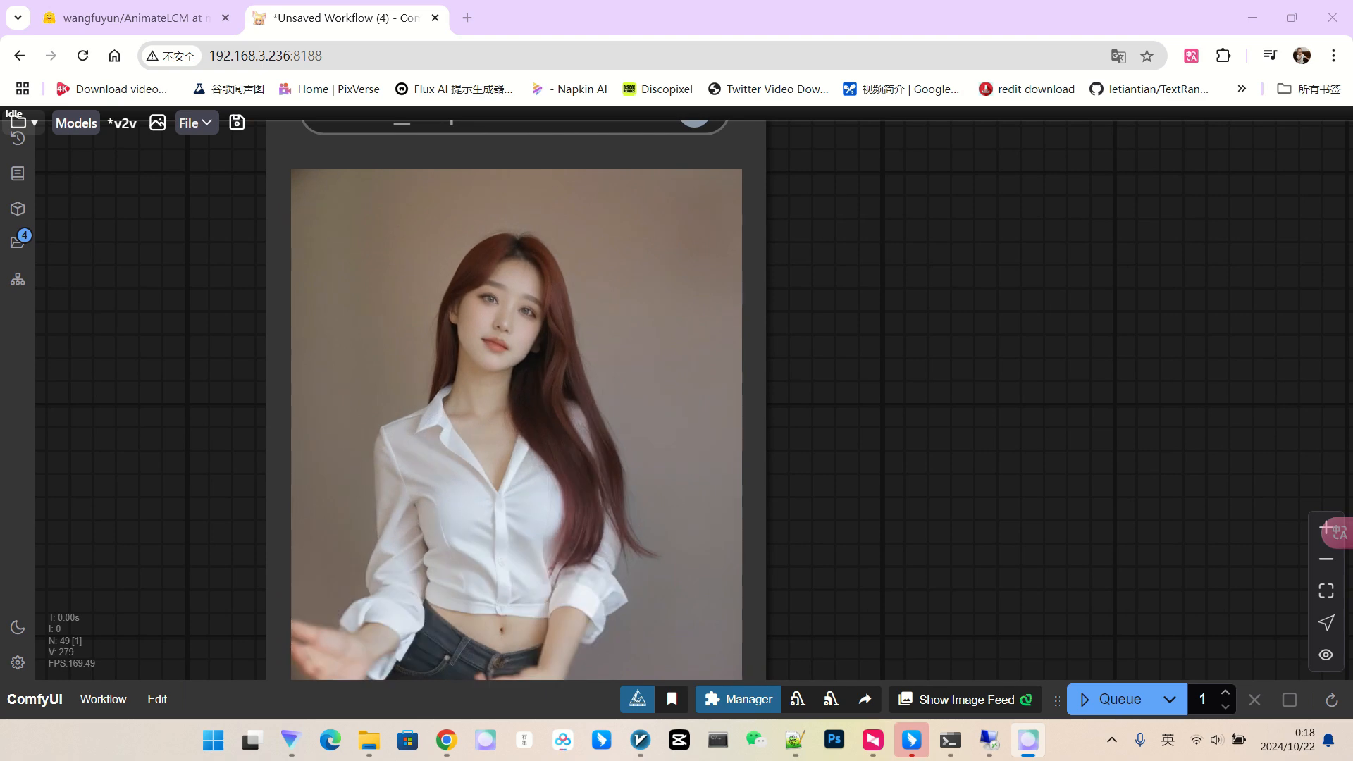
scroll(506, 289, down, 3)
scroll(506, 289, up, 2)
scroll(518, 346, down, 3)
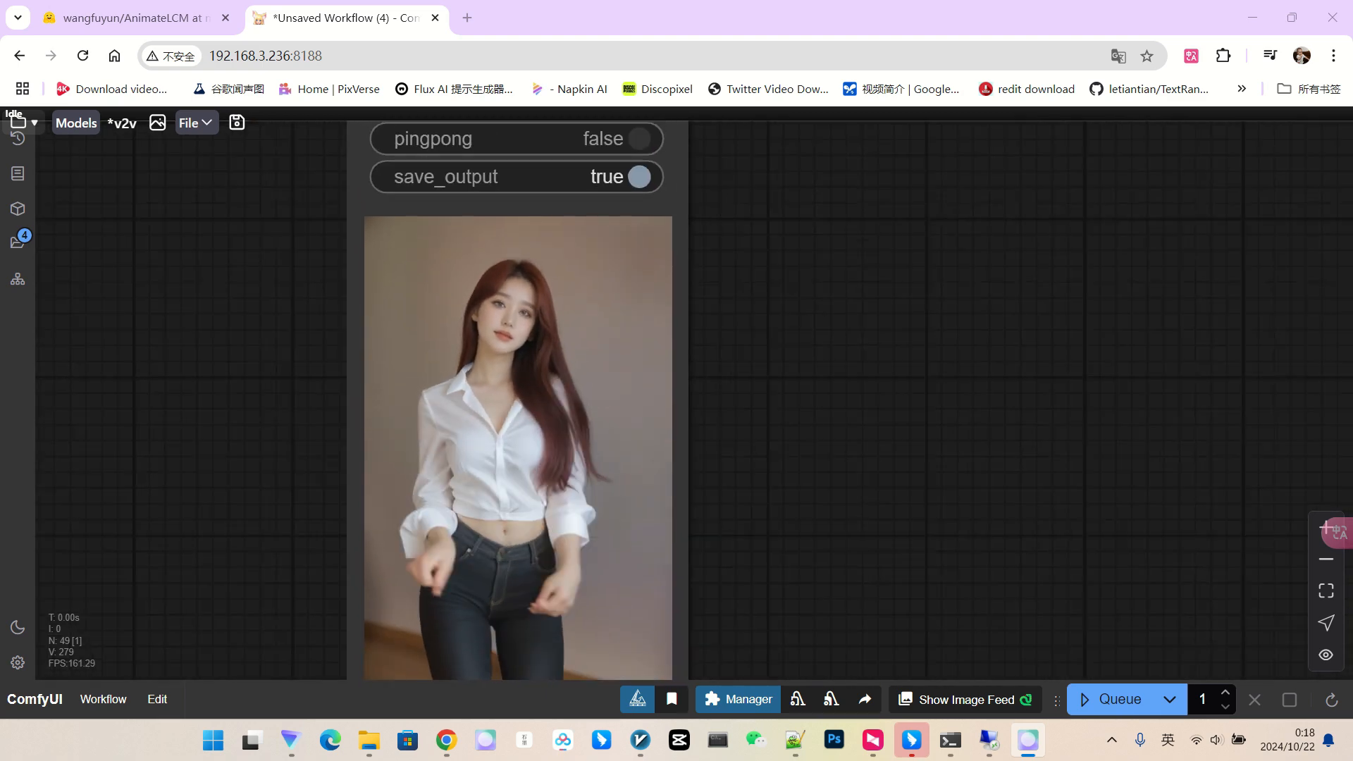
scroll(768, 358, down, 2)
drag(1020, 312, 615, 436)
scroll(810, 345, down, 4)
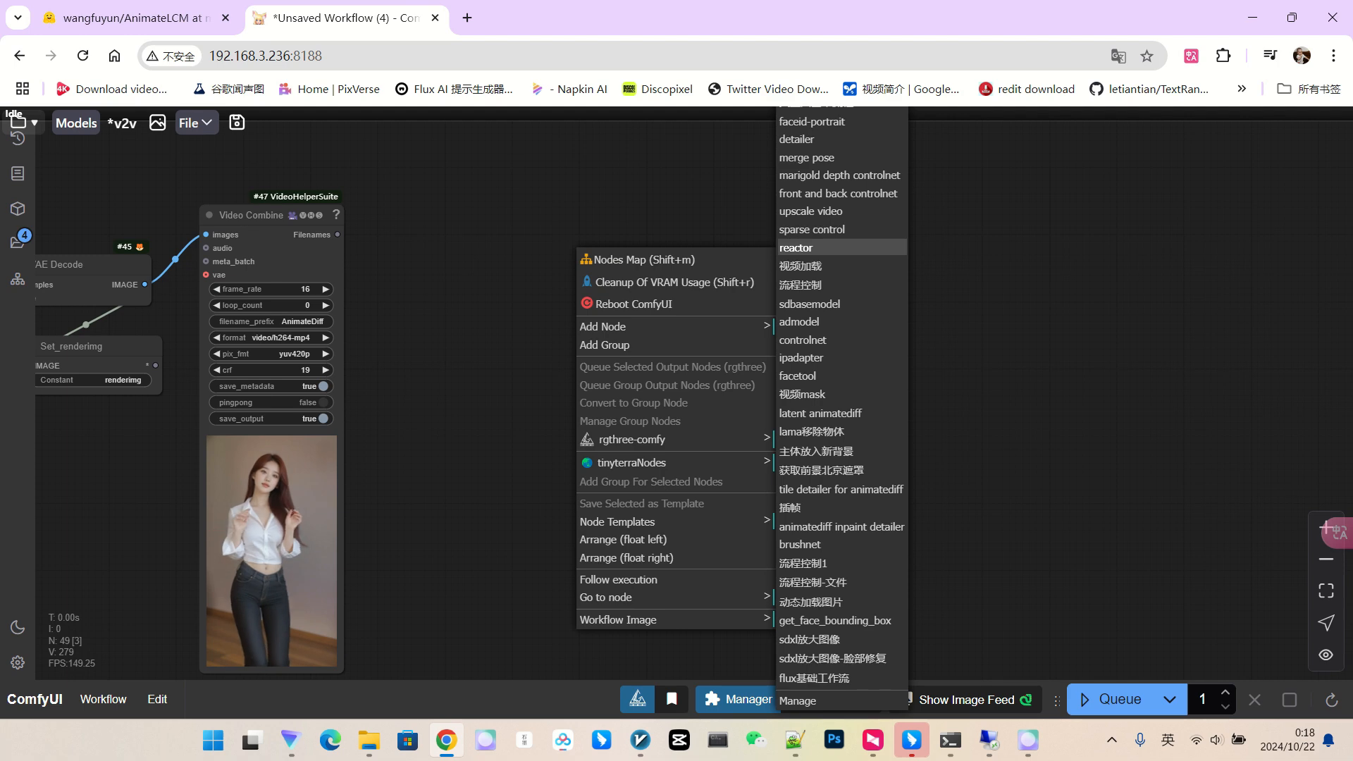
Insert the 'detailer' node template and spread out its detector, SAMLoader, VideoLinearCFGGuidance and Edit BasicPipe nodes.
click(811, 138)
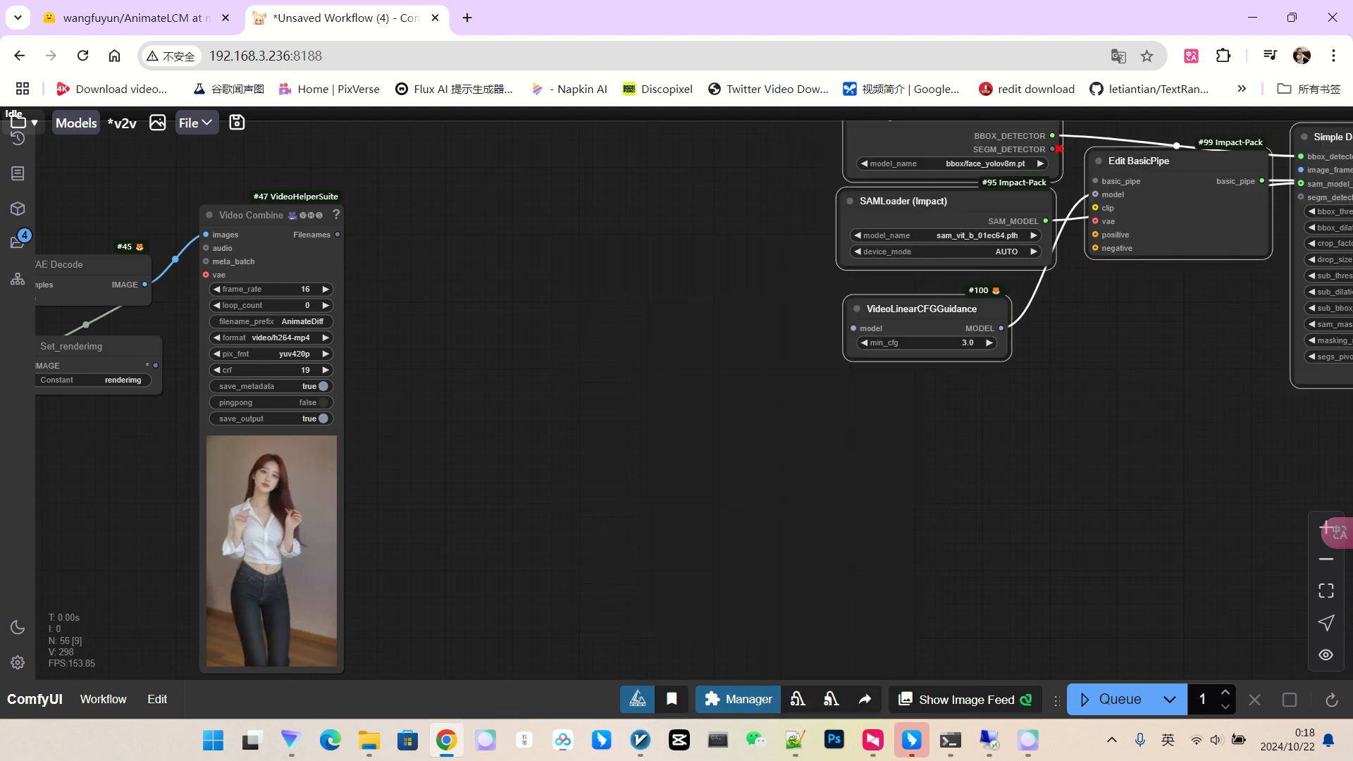
scroll(905, 301, down, 3)
drag(902, 373, 604, 399)
drag(634, 193, 522, 184)
drag(620, 250, 484, 260)
drag(606, 332, 519, 333)
scroll(666, 282, up, 2)
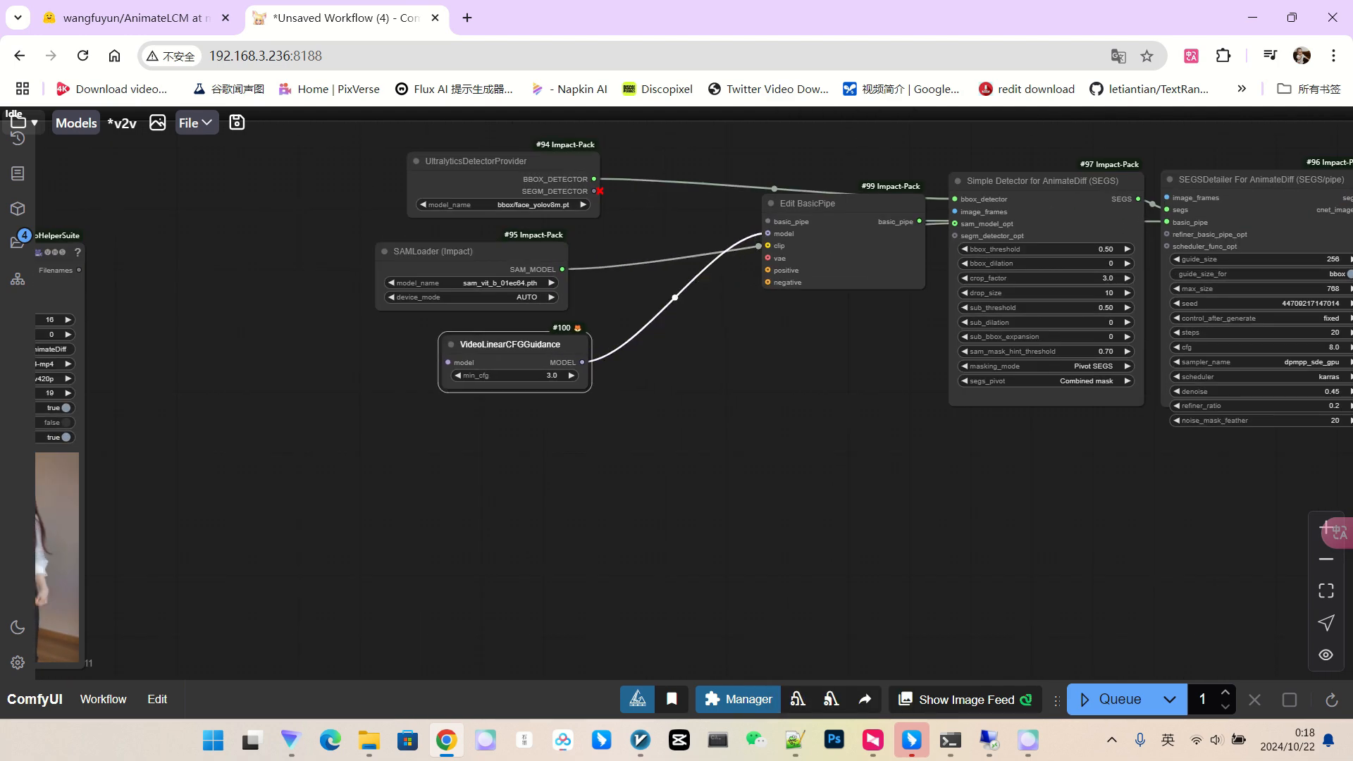
scroll(624, 305, up, 4)
drag(624, 305, 488, 354)
drag(366, 413, 316, 408)
drag(775, 206, 586, 334)
drag(1078, 173, 922, 191)
drag(353, 236, 557, 245)
Nudge the SAMLoader and Simple Detector nodes into place.
scroll(546, 236, up, 3)
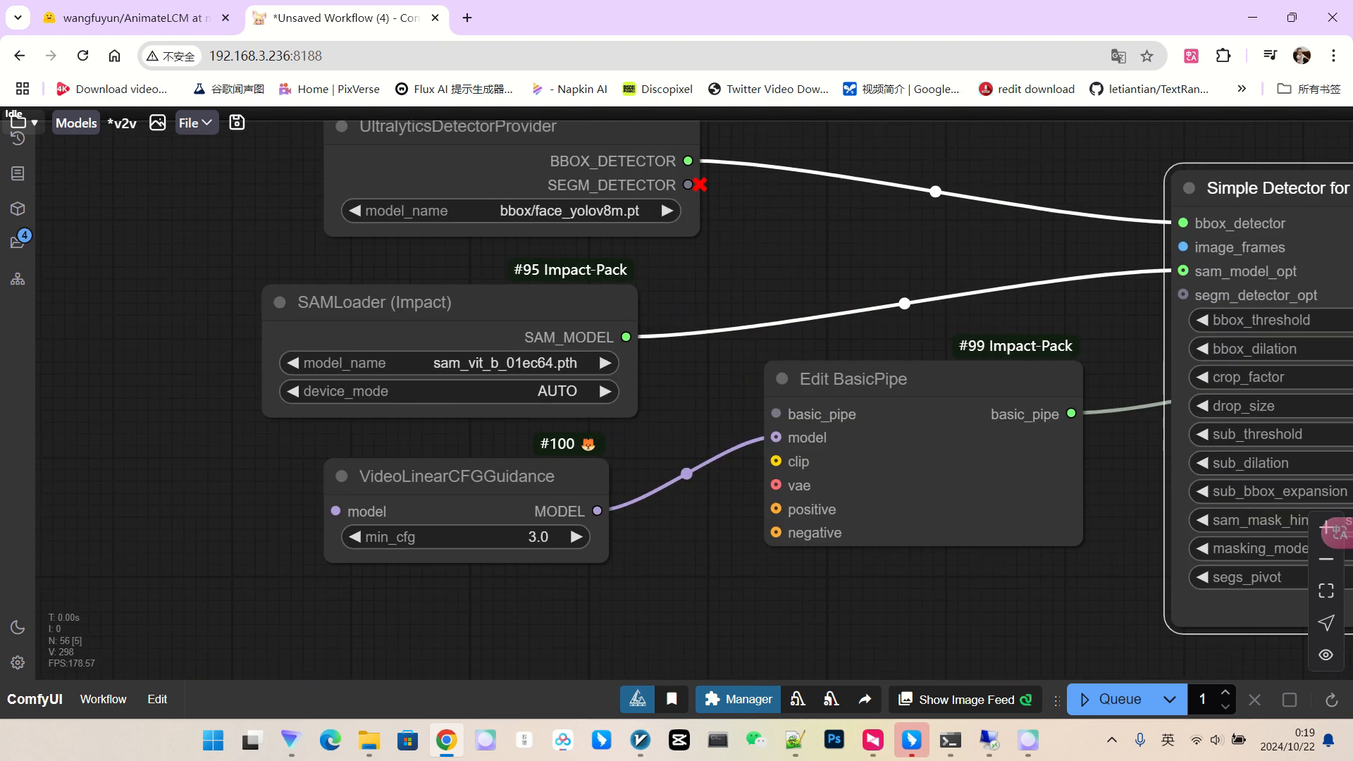
scroll(810, 282, down, 1)
drag(810, 281, 678, 332)
scroll(498, 289, down, 2)
drag(564, 317, 590, 274)
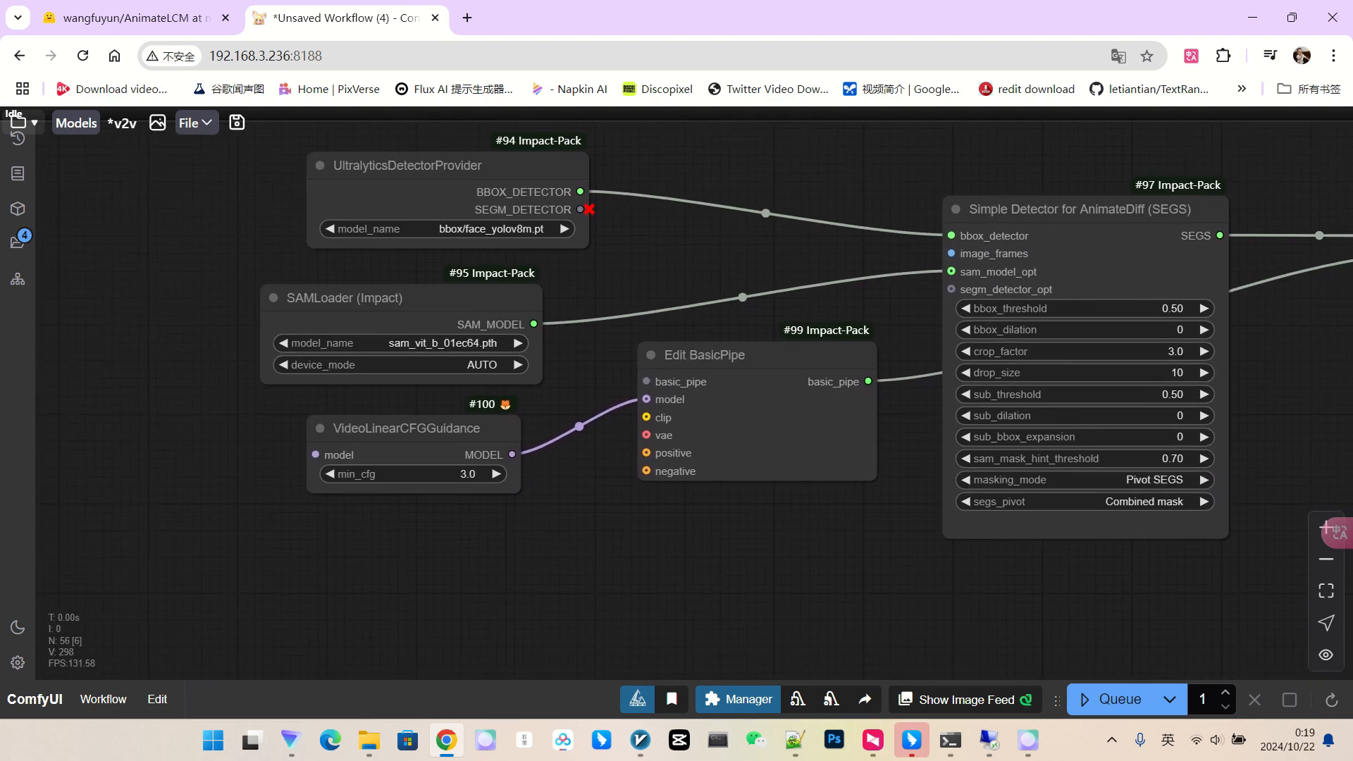
drag(409, 295, 422, 274)
scroll(526, 204, up, 3)
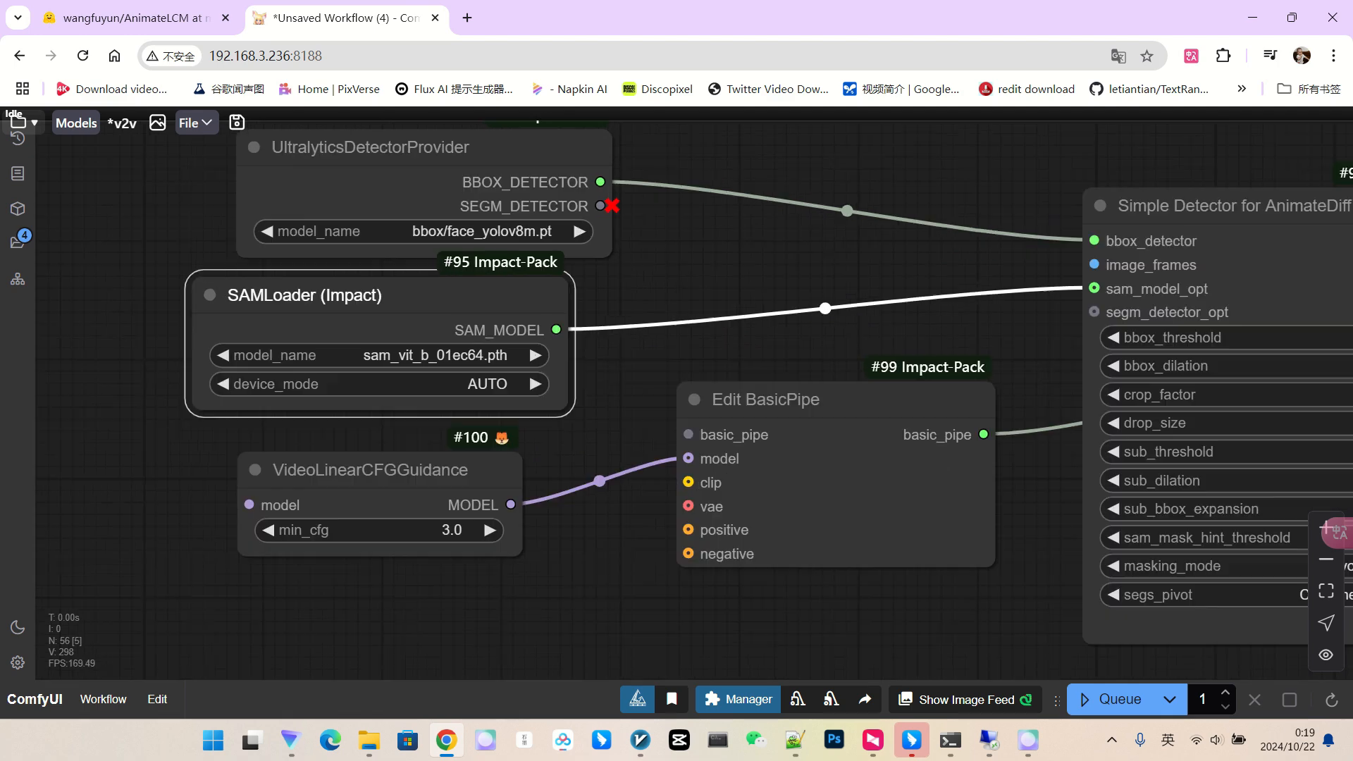
drag(768, 352, 729, 350)
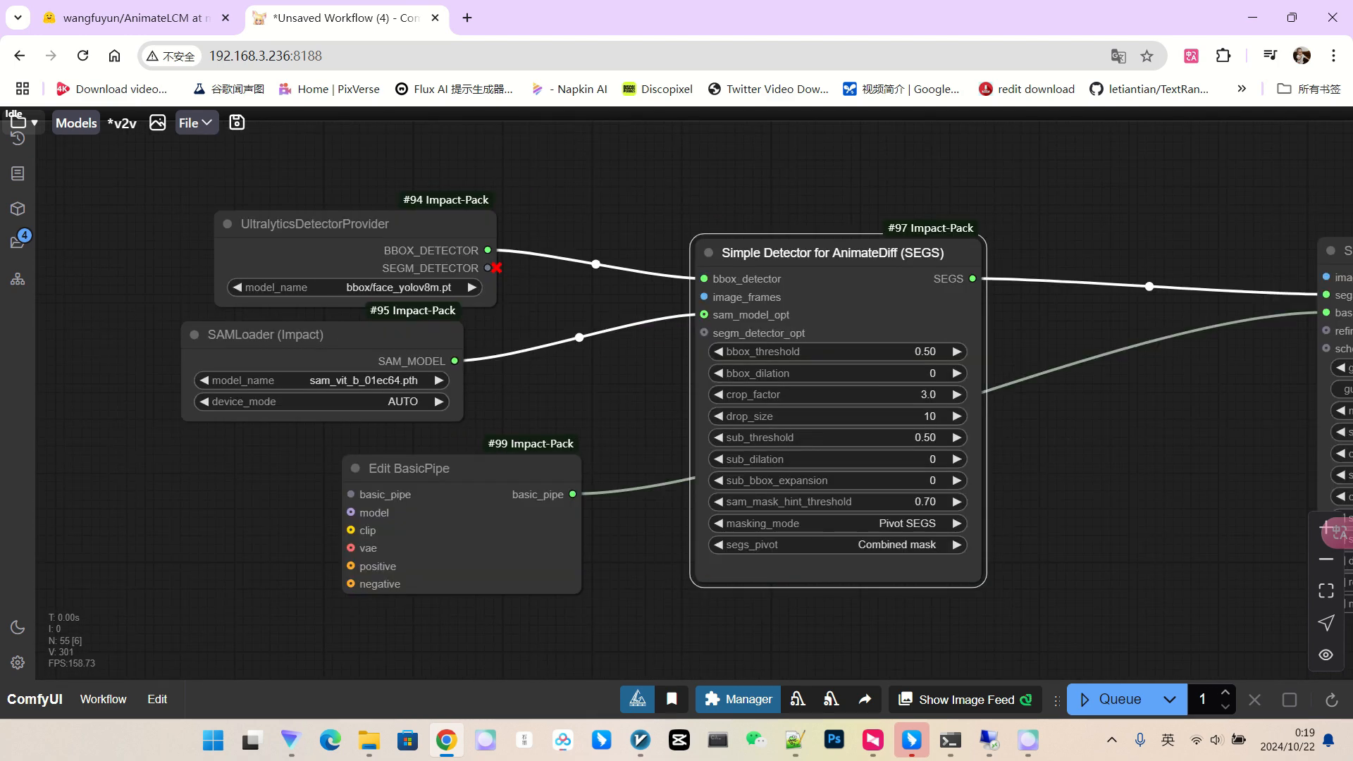
scroll(814, 264, up, 2)
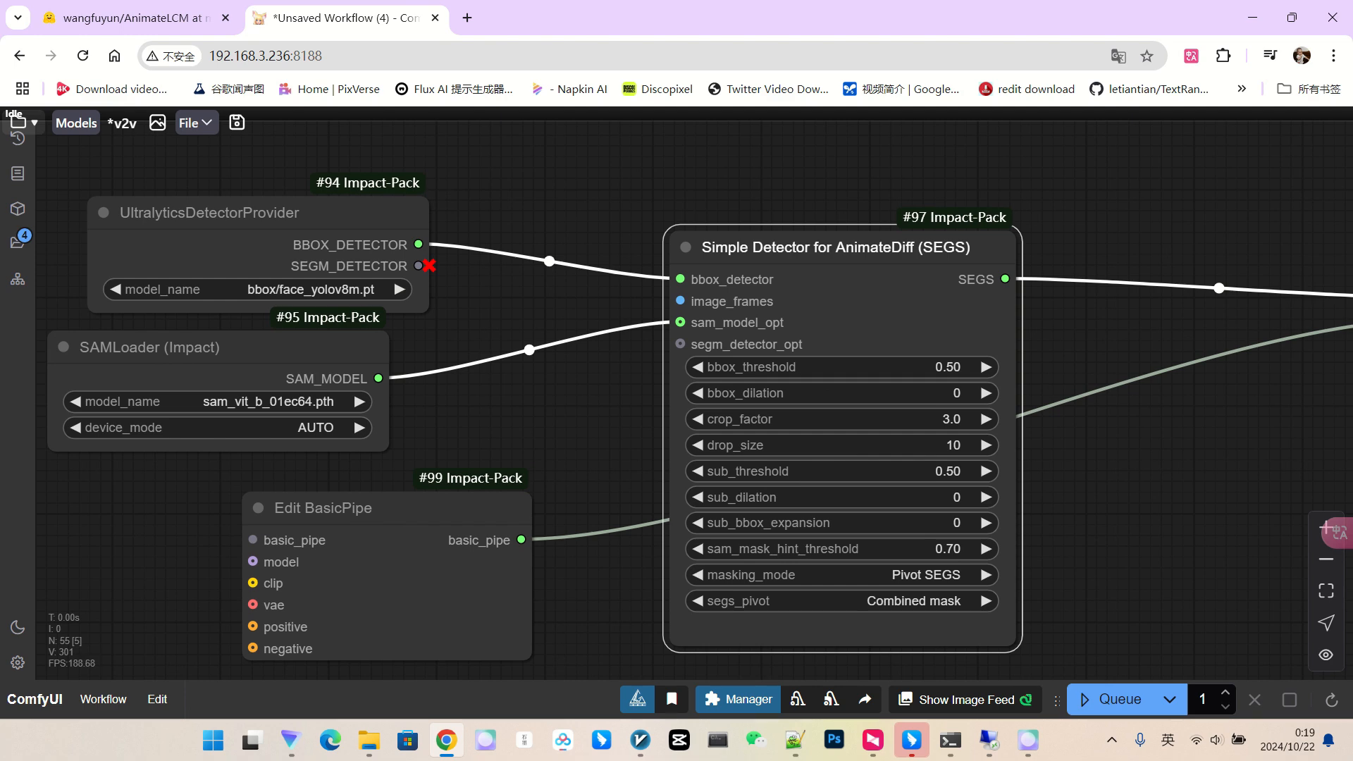
scroll(895, 262, up, 1)
scroll(952, 272, down, 3)
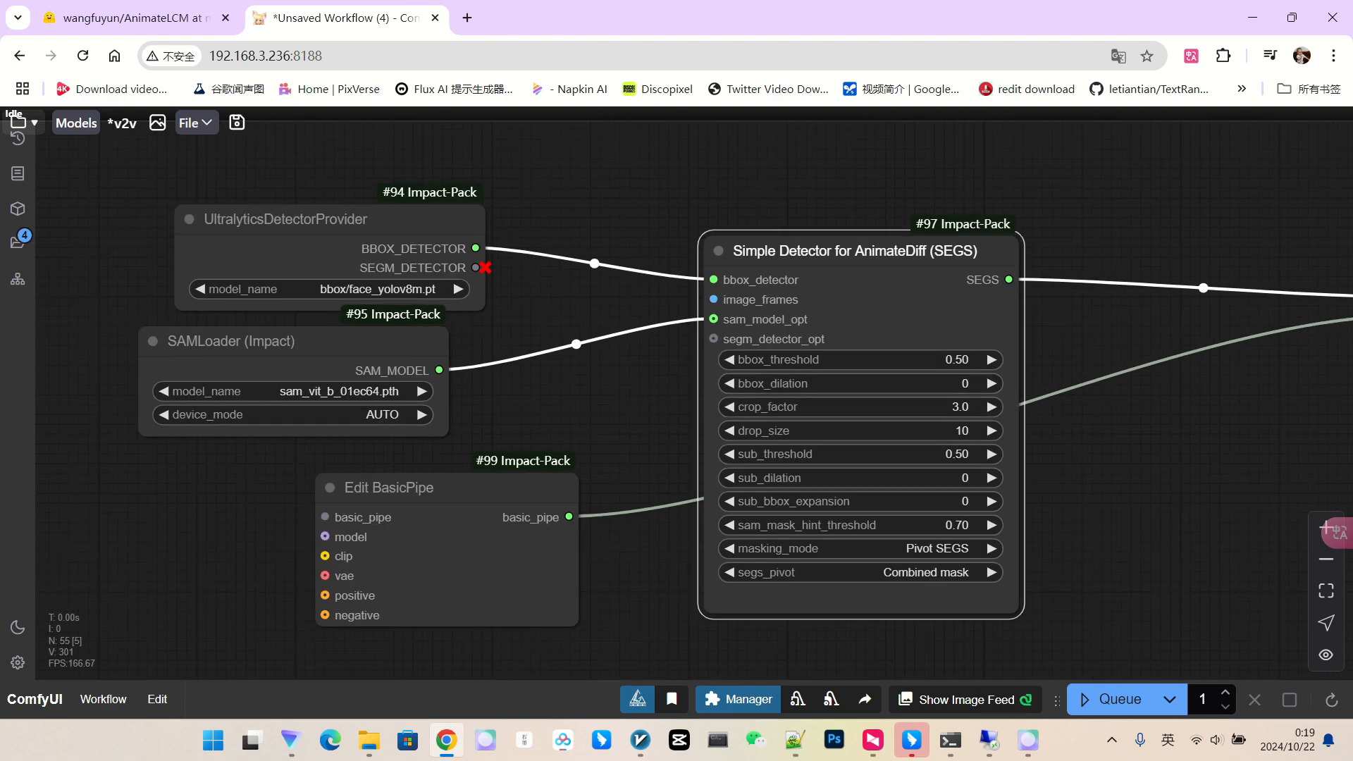
drag(909, 251, 867, 252)
Move SEGSDetailer left, enlarge it to fit all settings, and place SEGSPaste beside it.
drag(1227, 211, 775, 216)
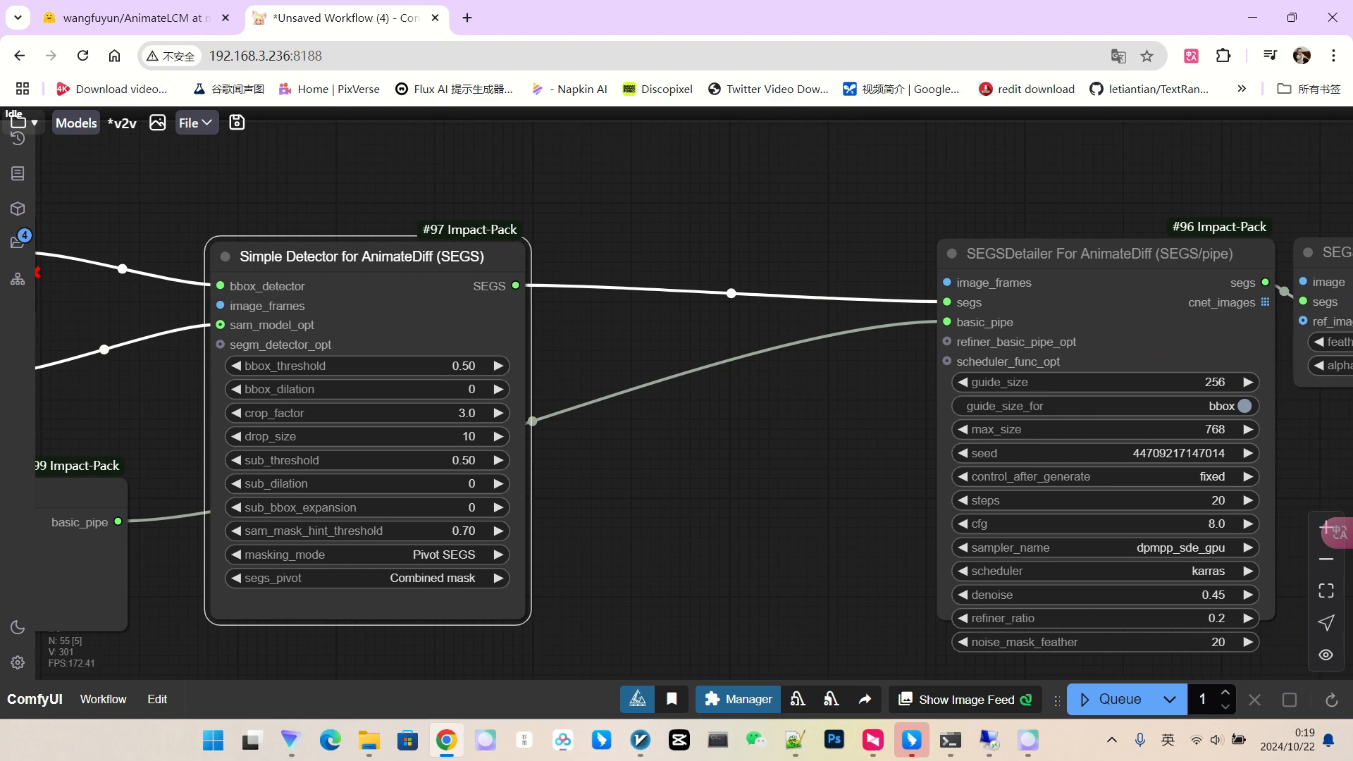
drag(1015, 254, 746, 233)
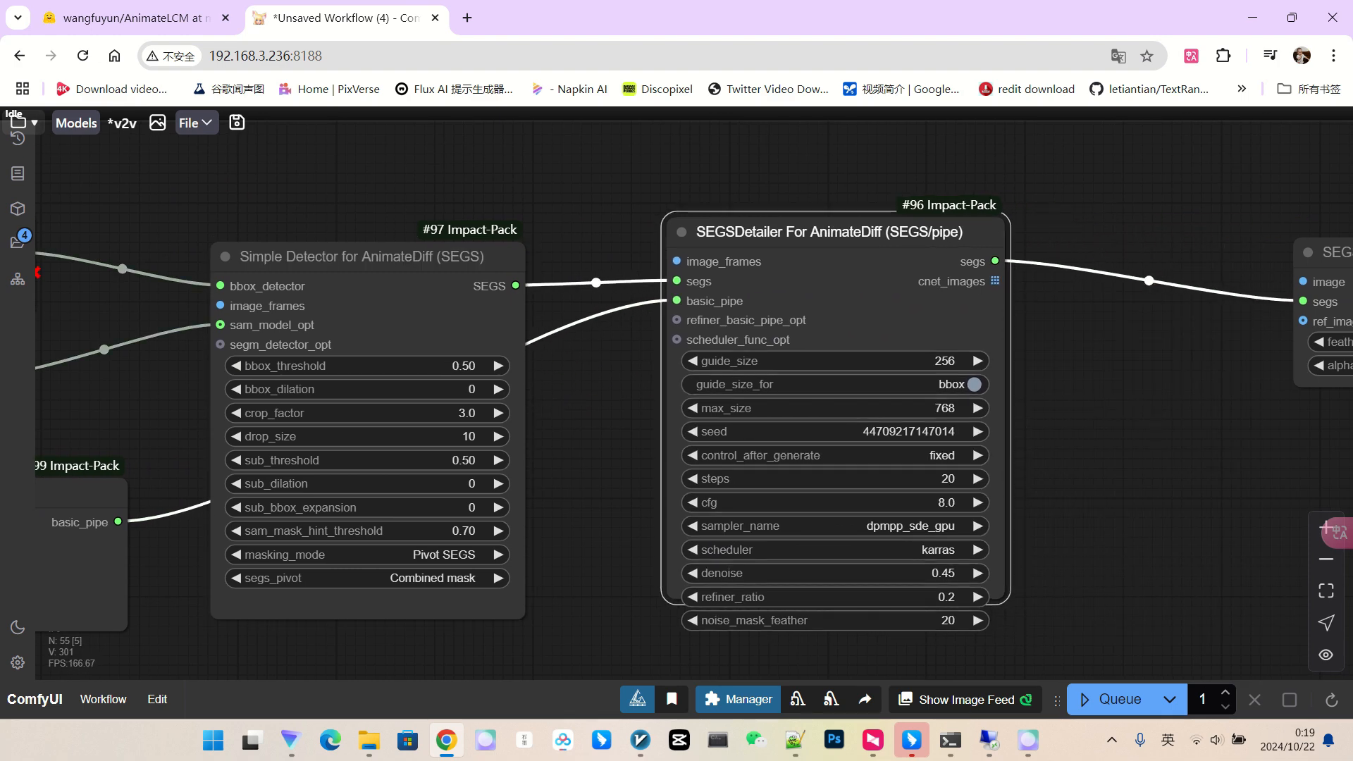
drag(1003, 597, 1024, 647)
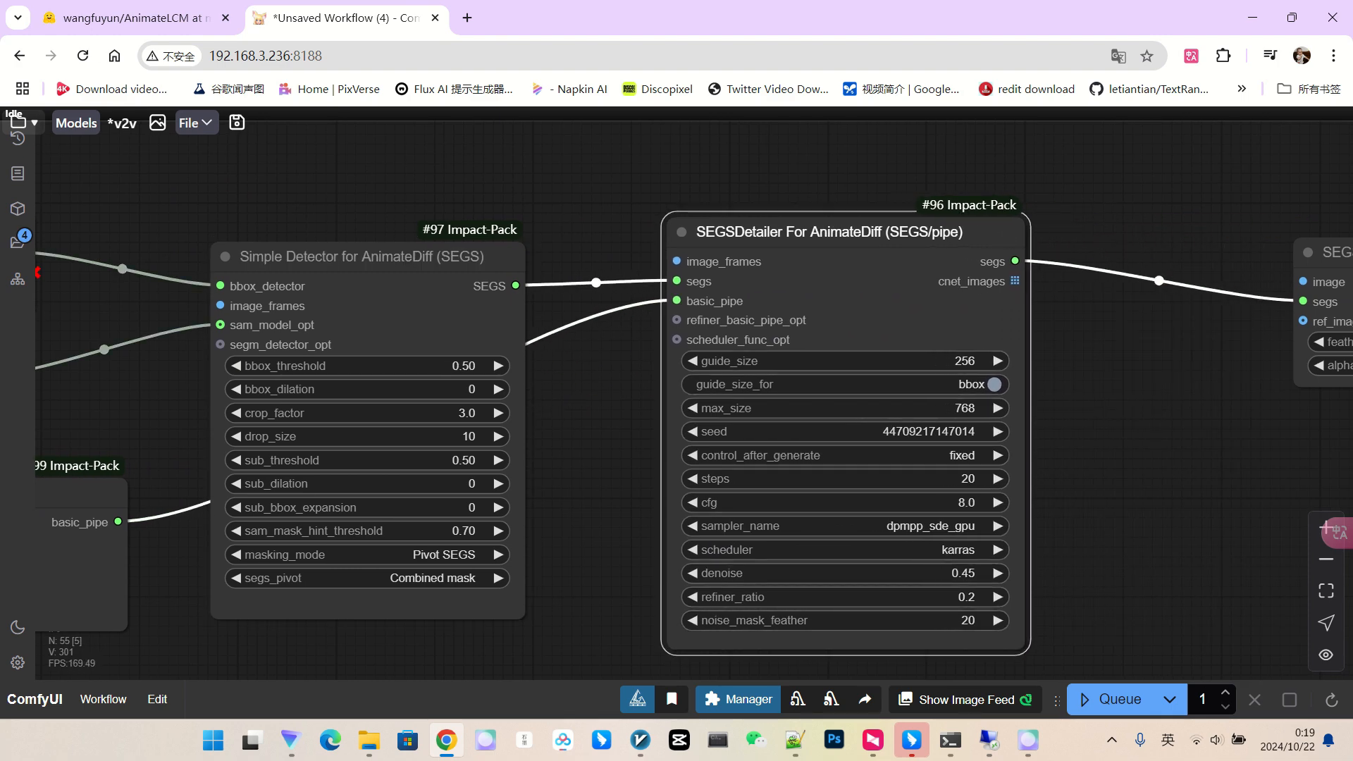
drag(831, 232, 771, 237)
drag(1099, 423, 988, 412)
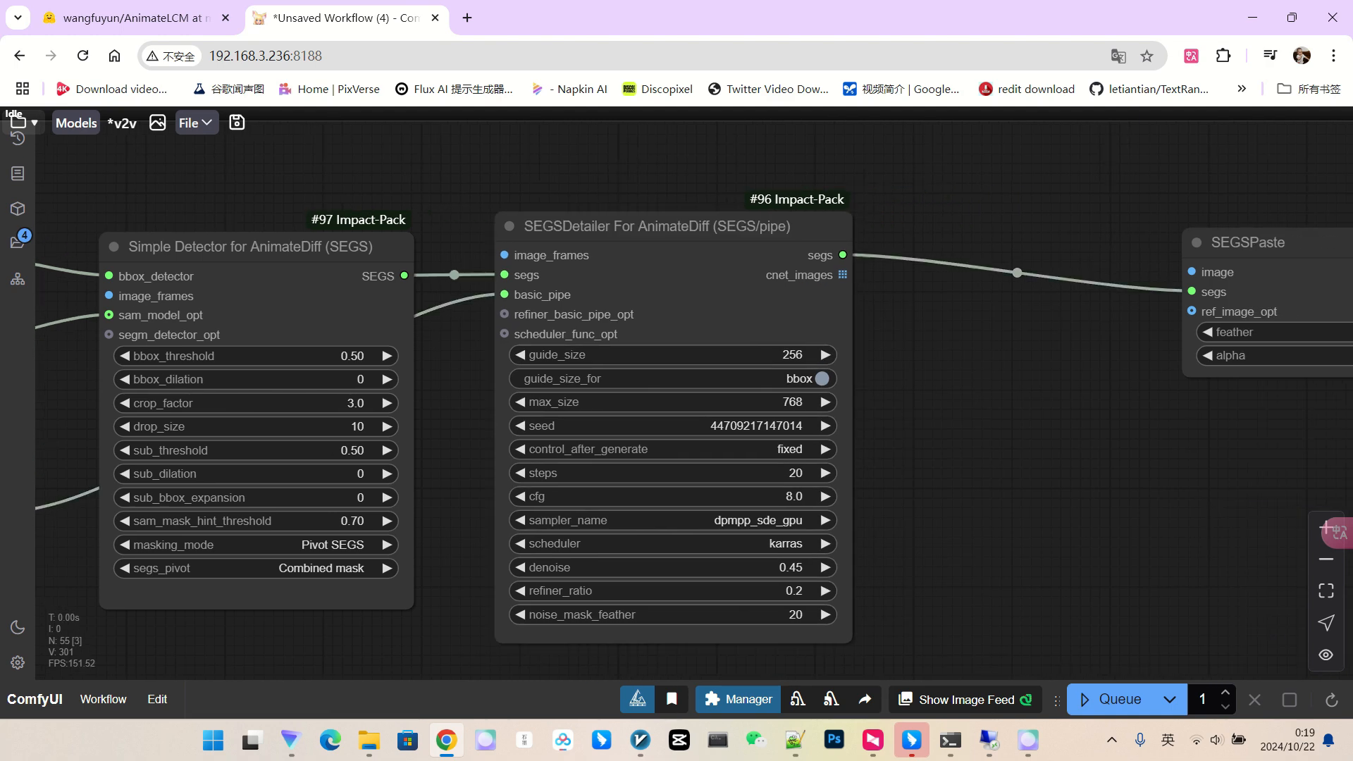
drag(1248, 242, 946, 245)
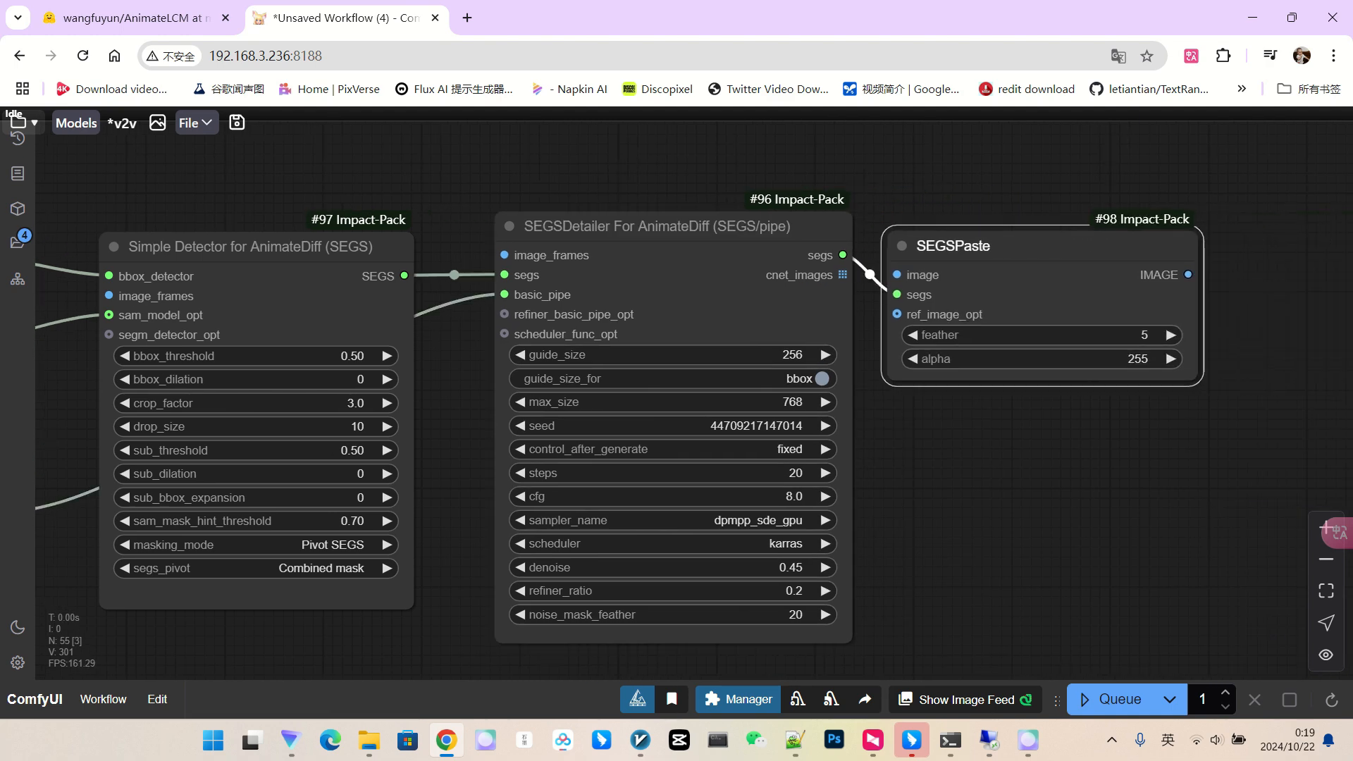
Move the Edit BasicPipe node left alongside the detector and SAMLoader nodes.
scroll(1147, 392, down, 3)
drag(1147, 395, 1299, 392)
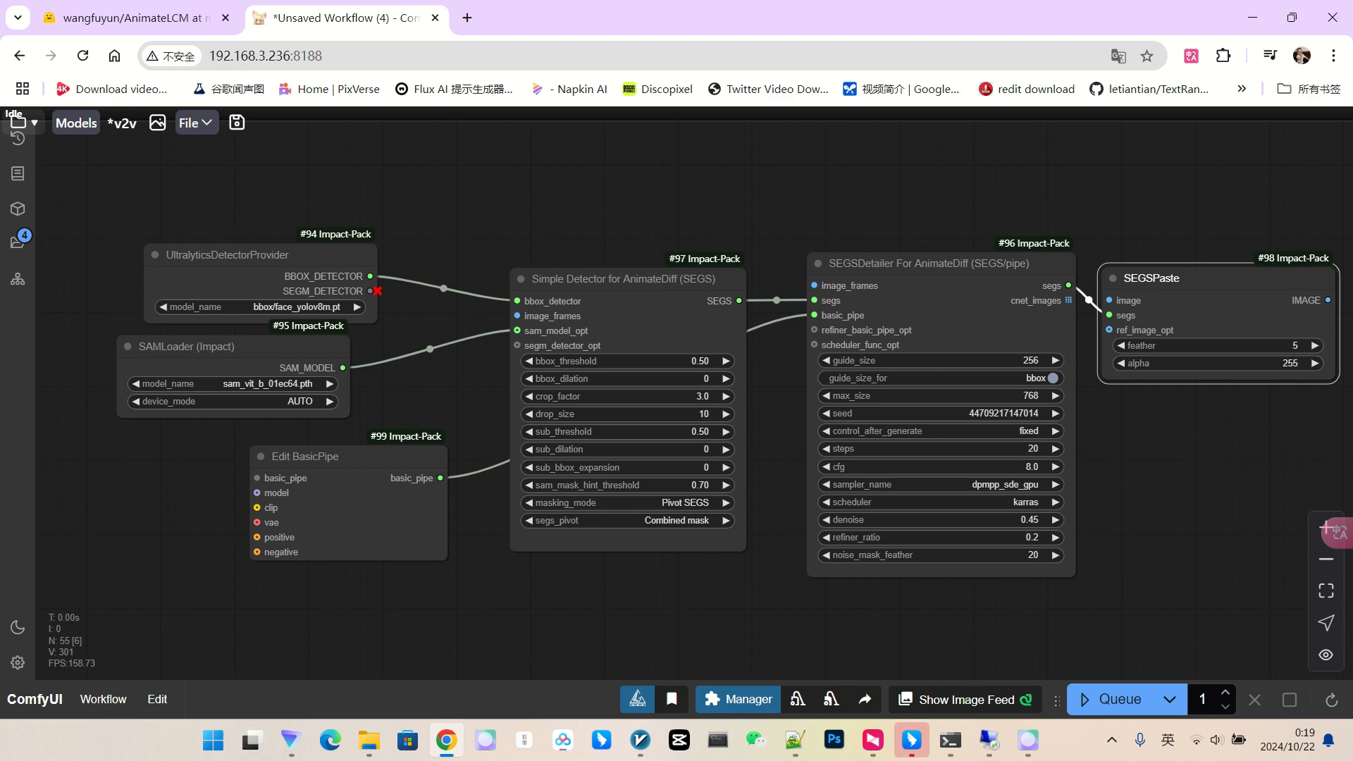
drag(352, 458, 290, 455)
drag(430, 599, 641, 579)
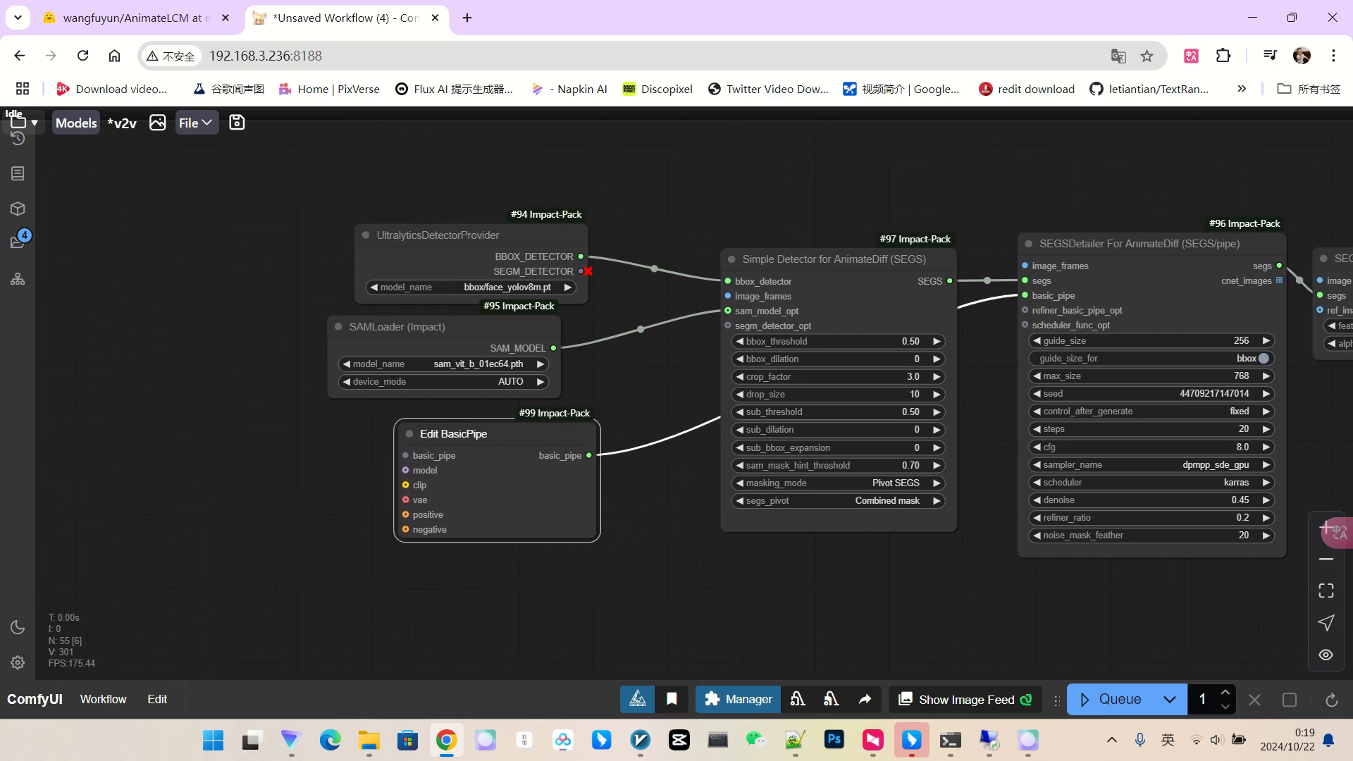
drag(280, 311, 418, 331)
scroll(418, 331, up, 2)
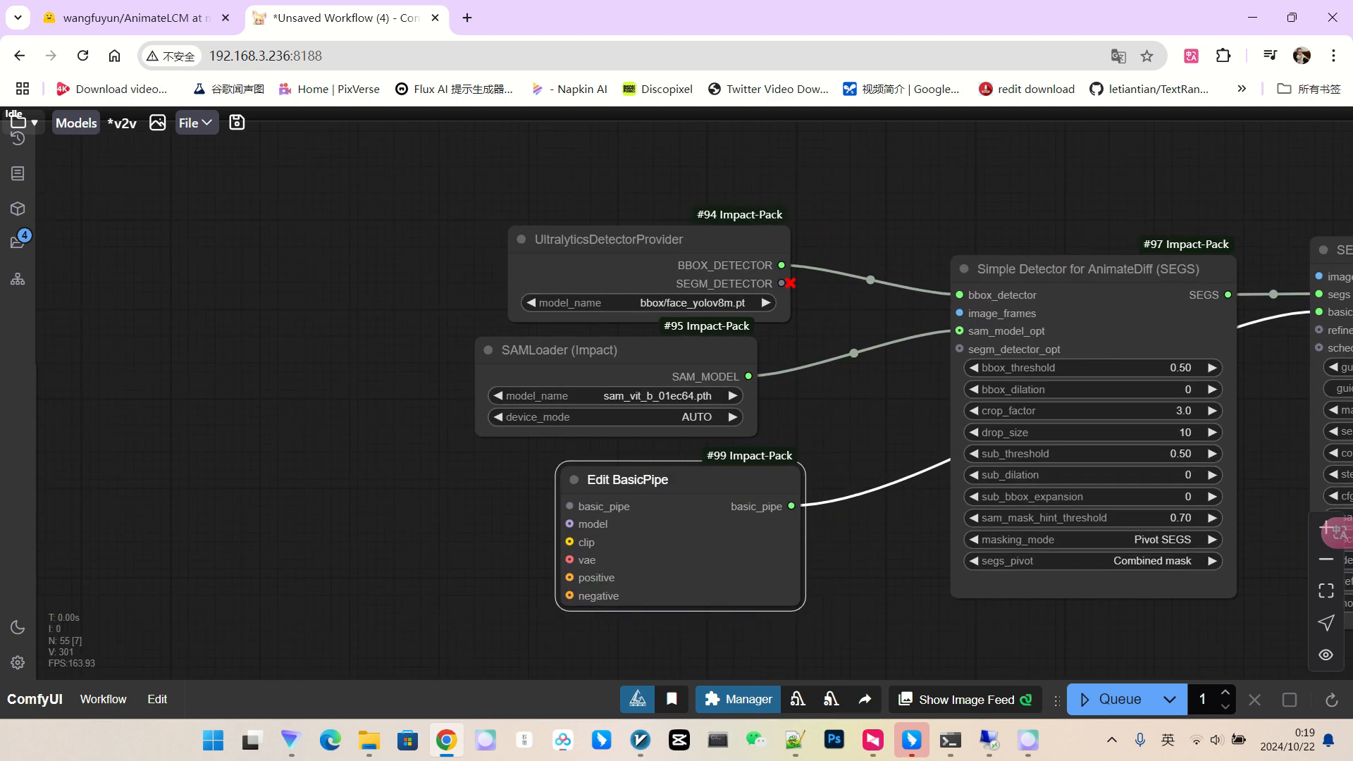
Add a GetNode fetching renderimg and connect it to the detector's image_frames input.
double_click(395, 338)
text(ge)
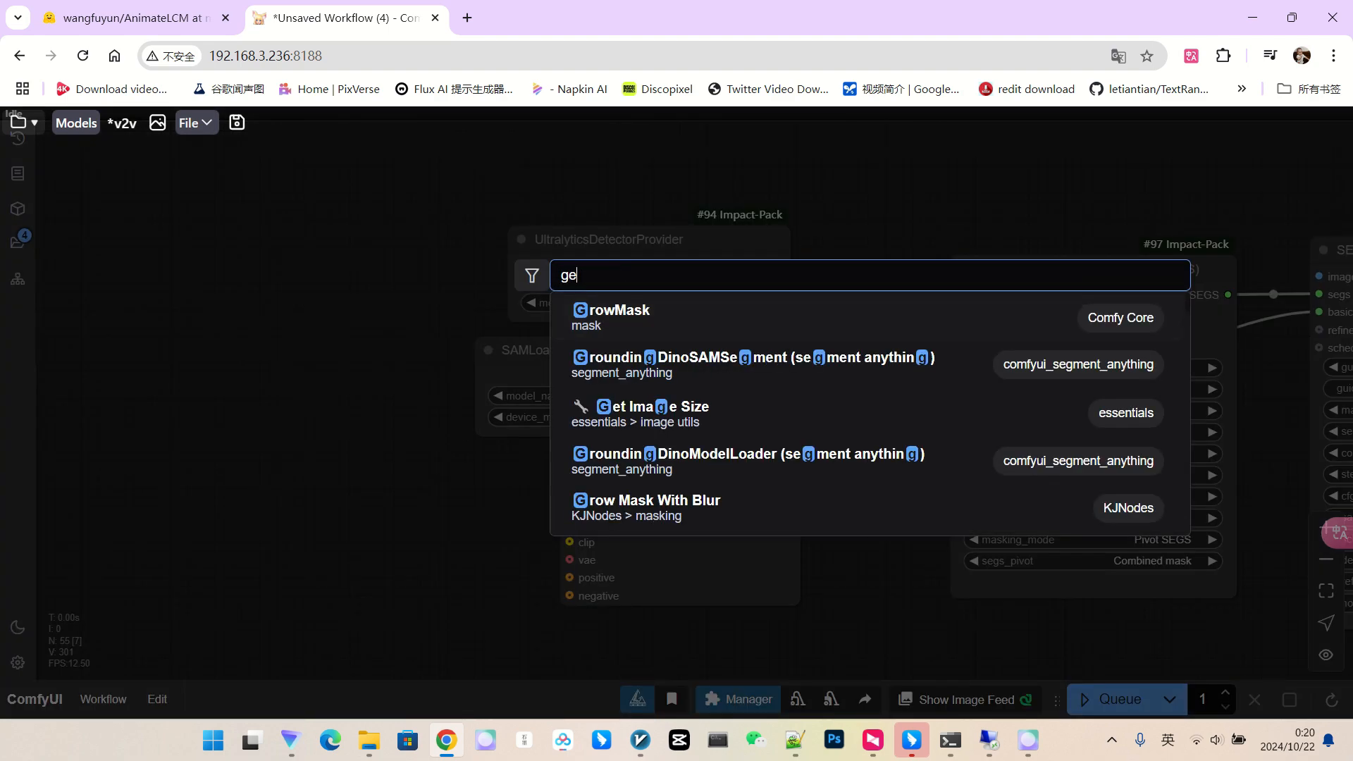
text(t node)
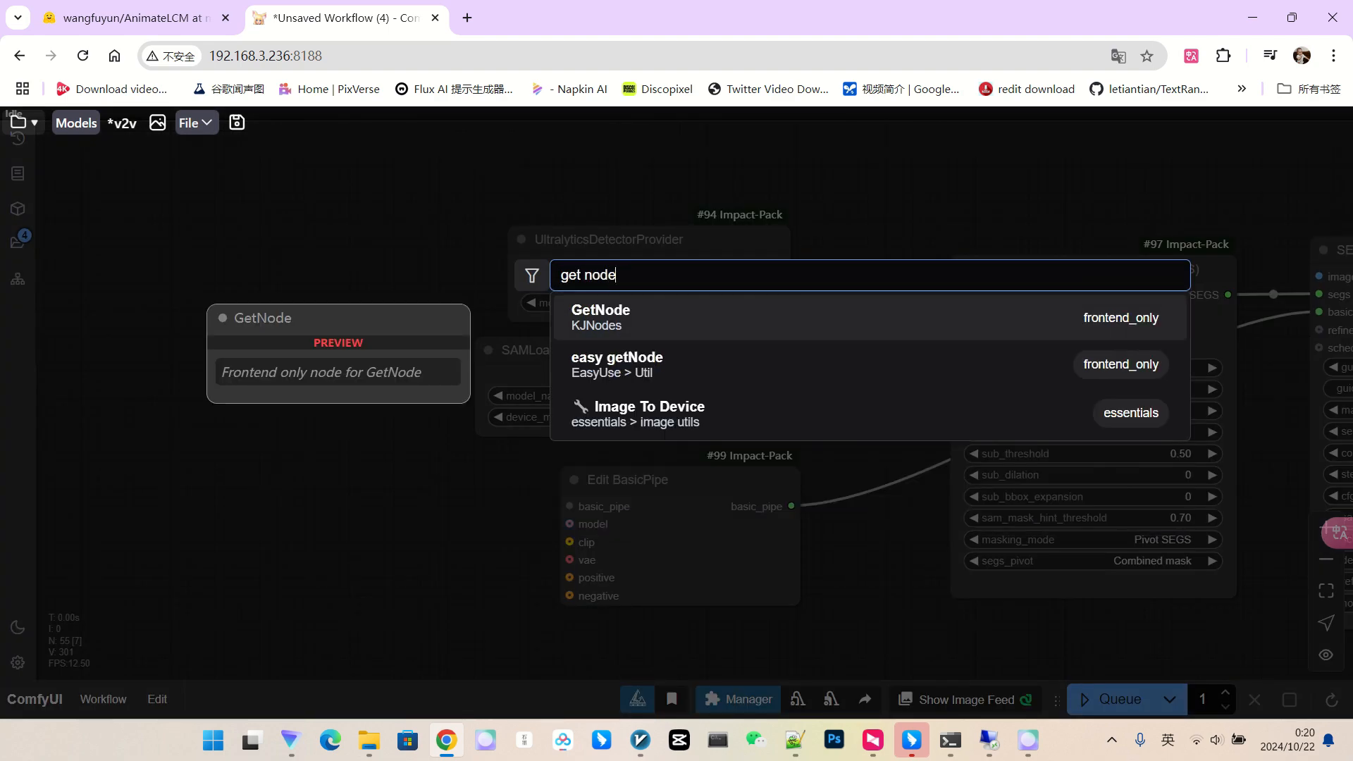
key(Return)
drag(426, 277, 312, 243)
click(320, 283)
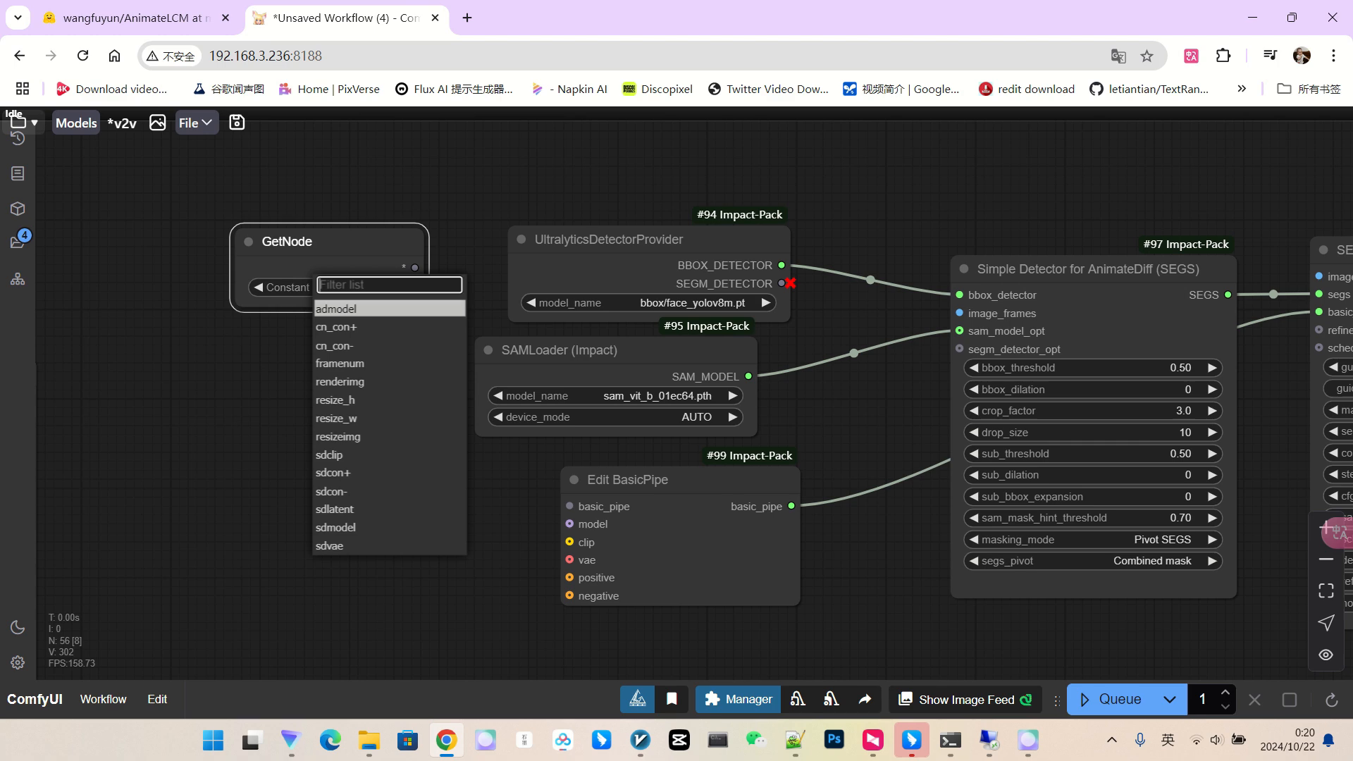
click(339, 381)
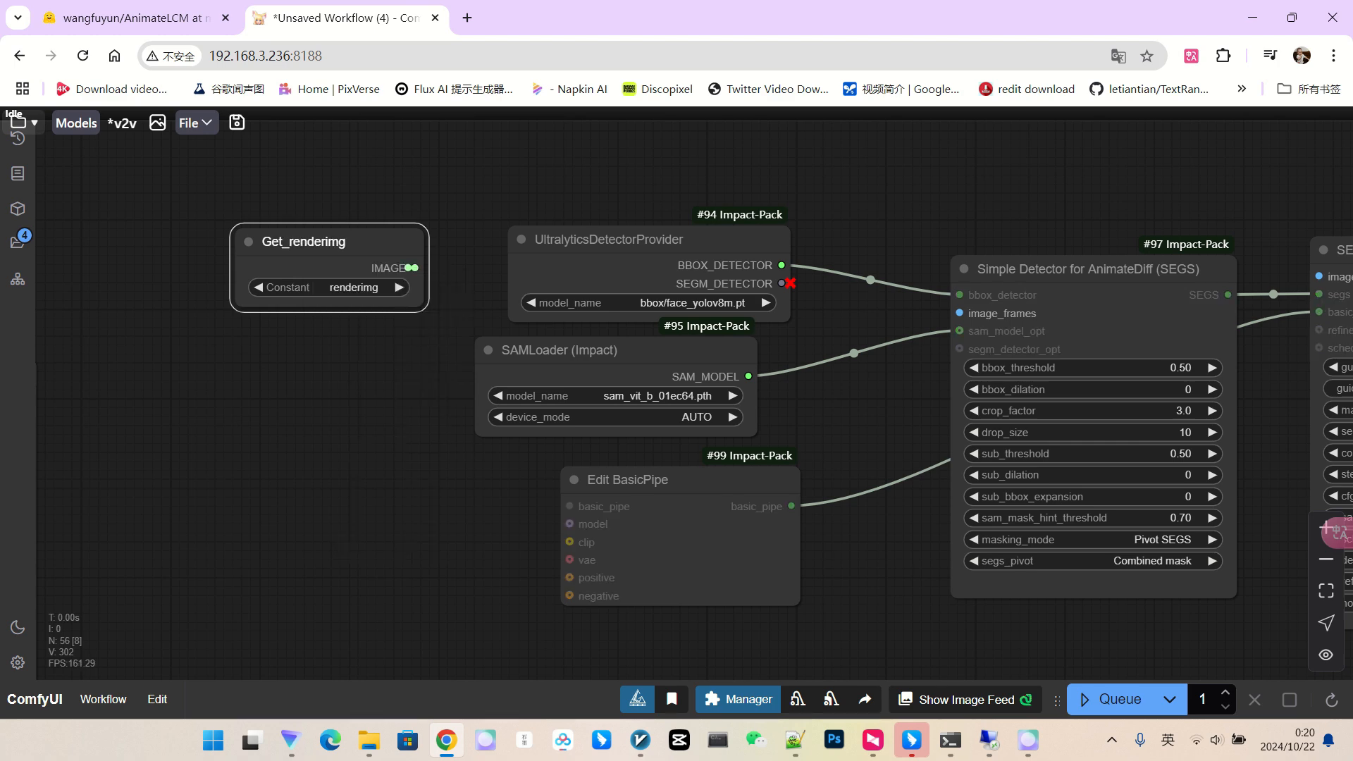
drag(411, 268, 960, 312)
Replace the Edit BasicPipe node with a 'to basic pipe' node below the SAMLoader.
drag(870, 423, 821, 379)
scroll(775, 395, up, 1)
drag(645, 441, 613, 439)
key(Delete)
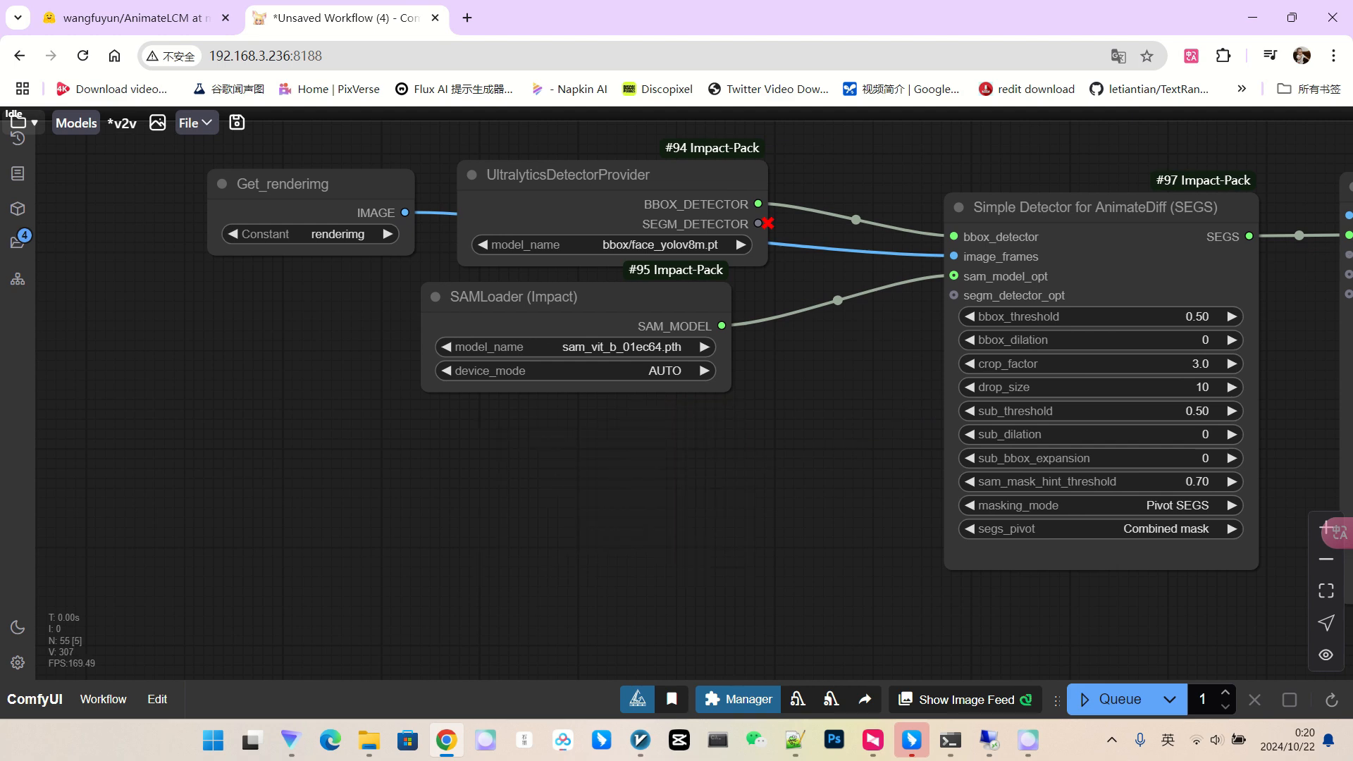
scroll(678, 426, down, 4)
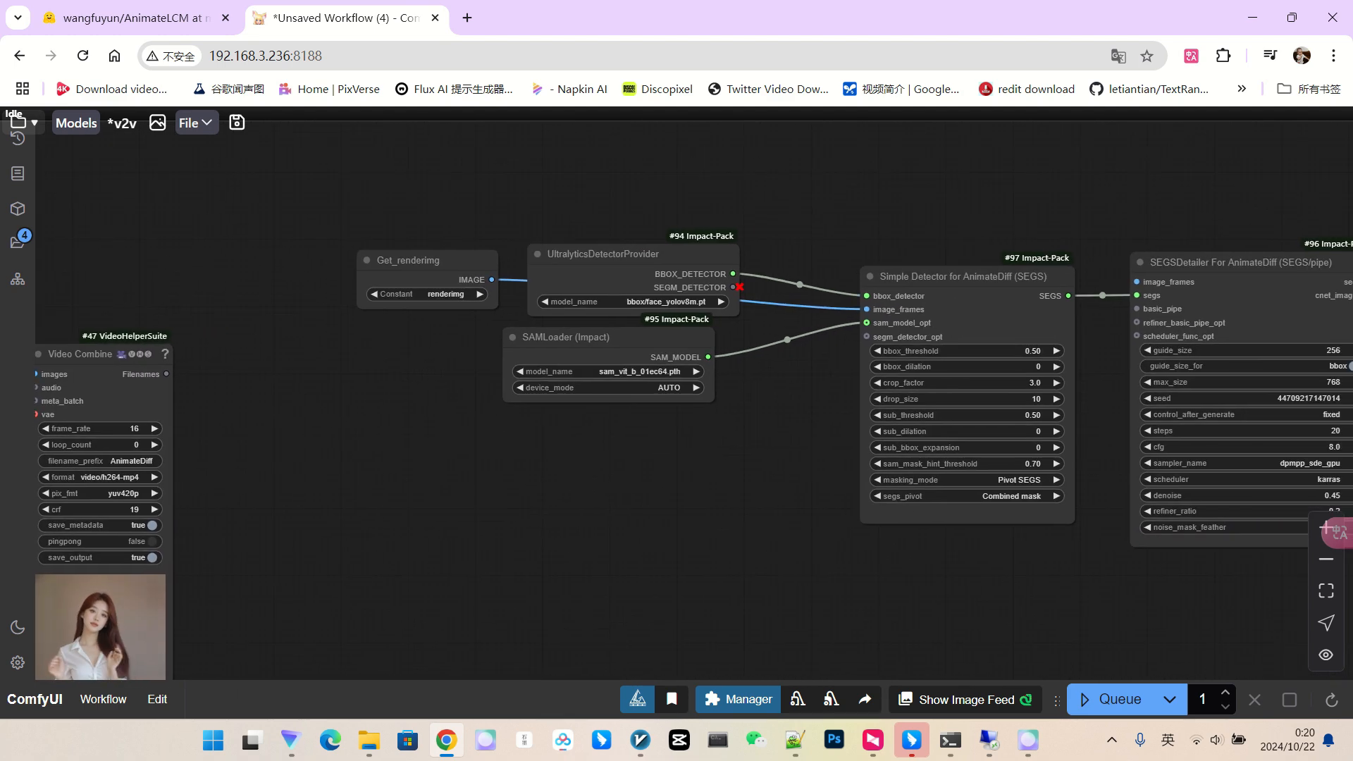
double_click(687, 455)
text(to ba)
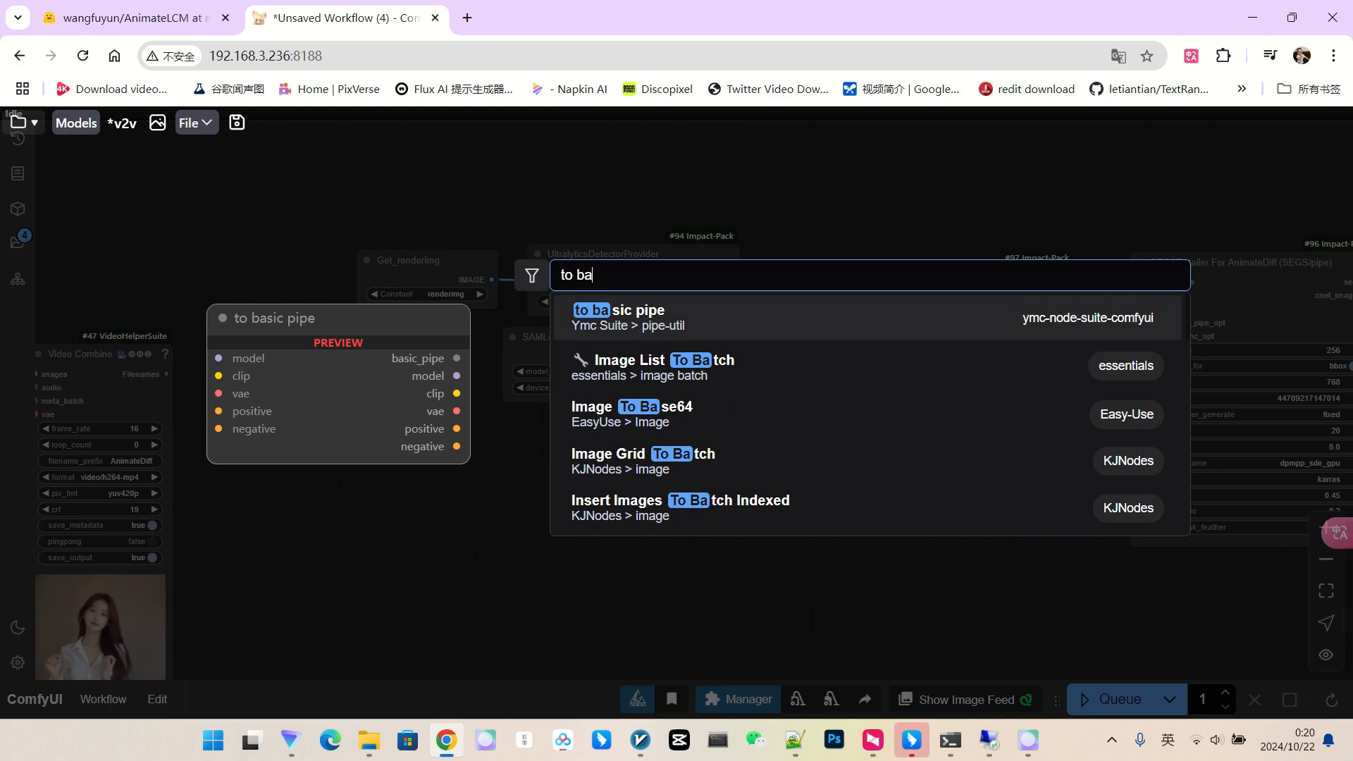
click(627, 319)
scroll(791, 504, up, 3)
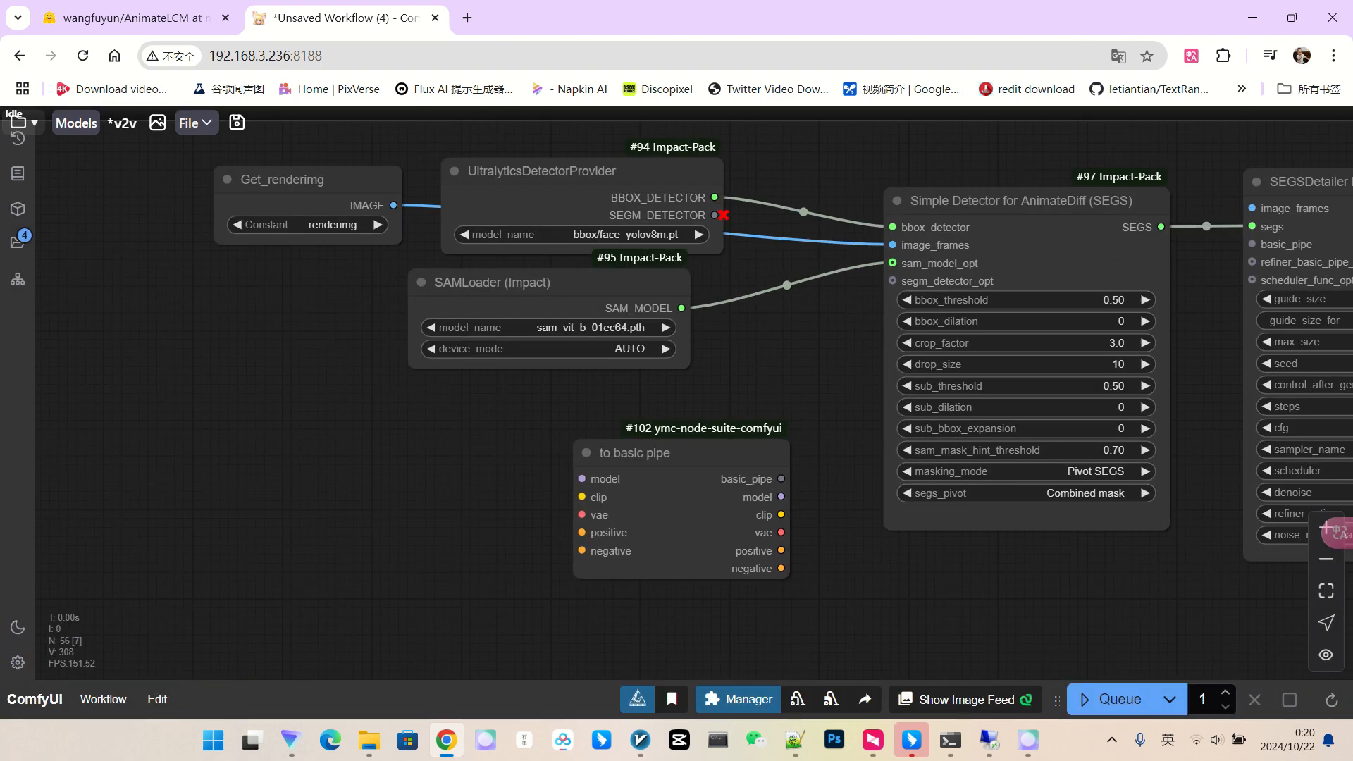
drag(694, 454, 647, 441)
Add a Get_admodel copy and connect it to the pipe's model input.
scroll(788, 486, up, 1)
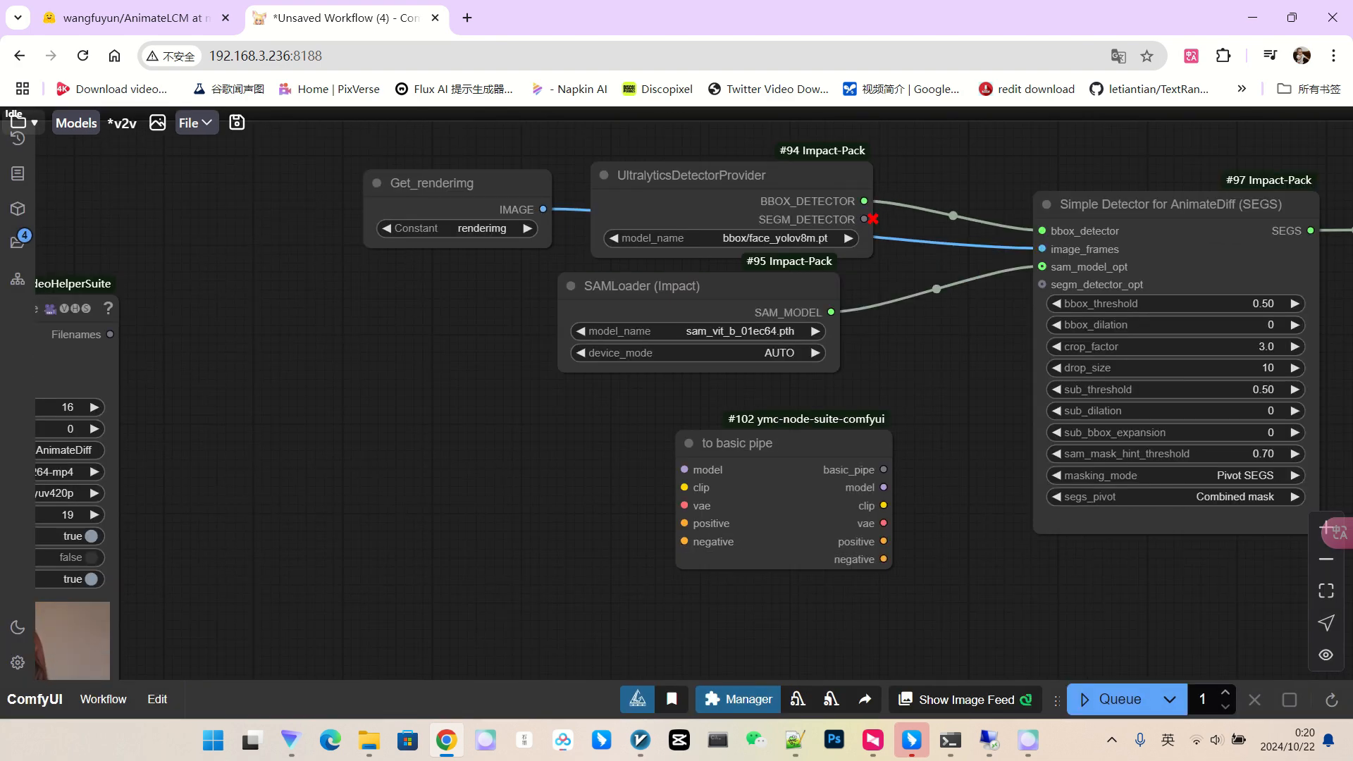
drag(462, 184, 460, 339)
click(466, 384)
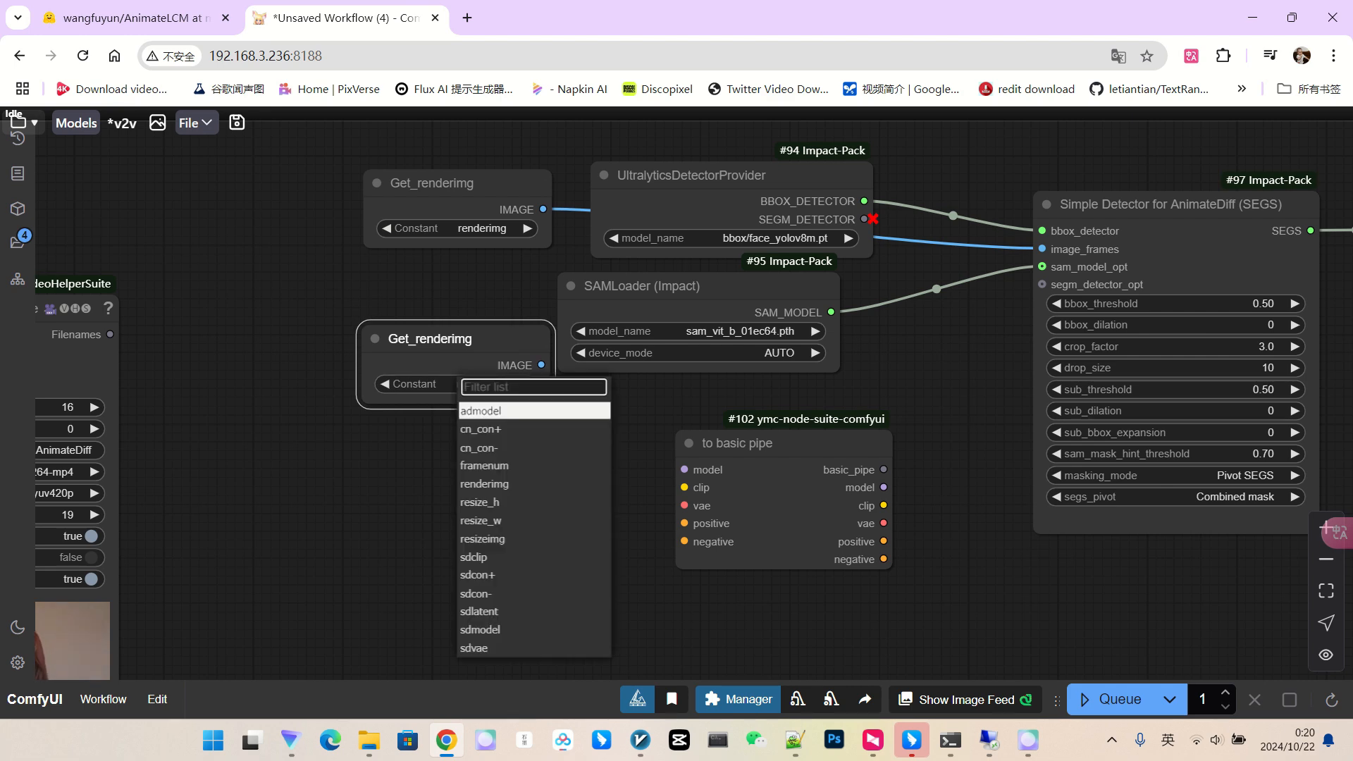
key(Return)
drag(670, 452, 684, 469)
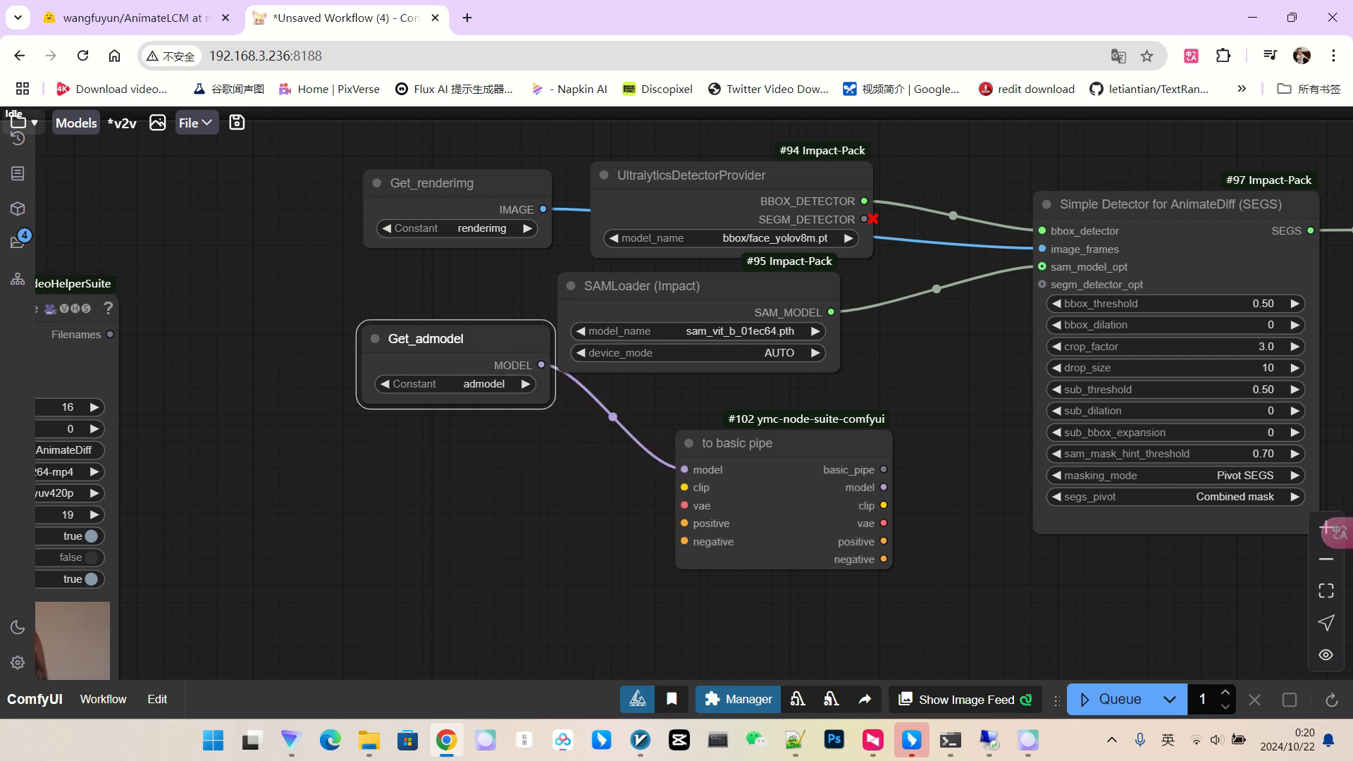
scroll(655, 507, up, 2)
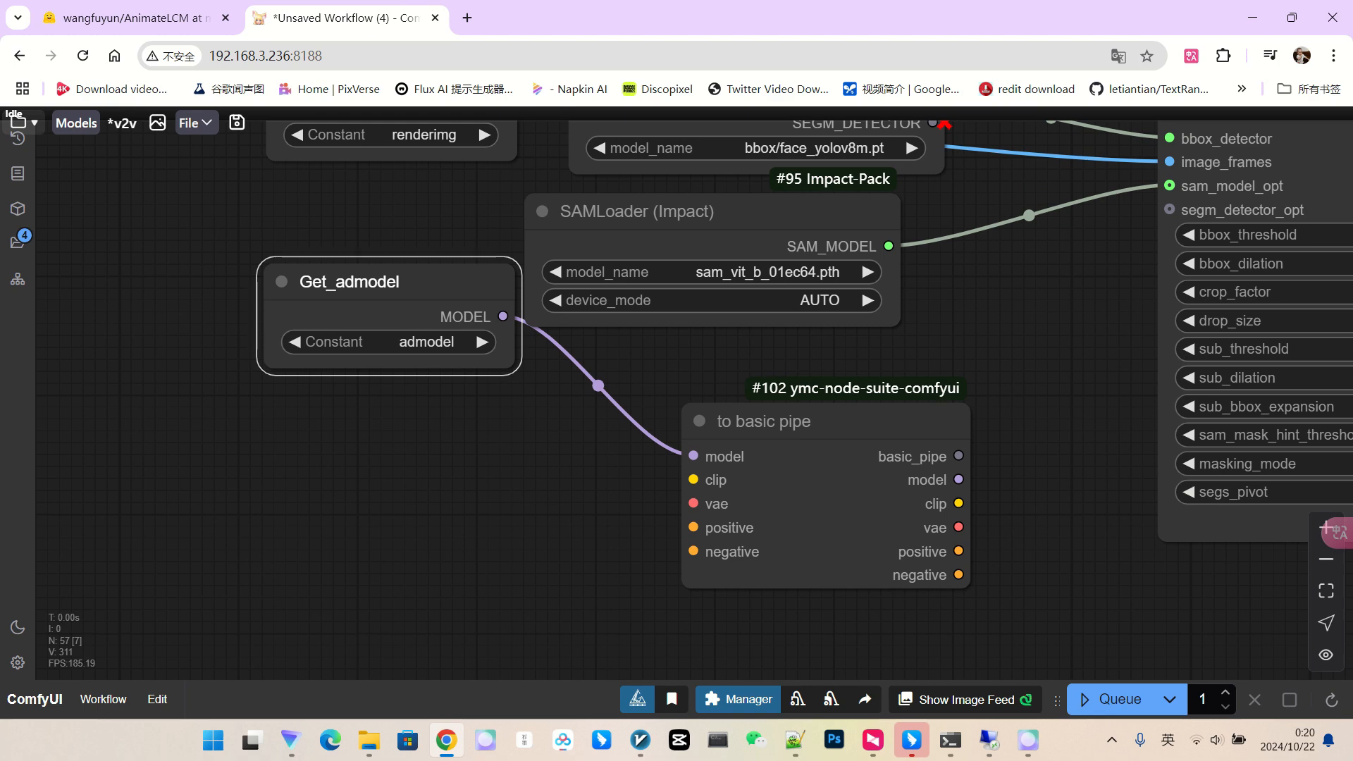
Add a Get_sdcon+ node and connect it to the pipe's positive input.
drag(363, 283, 364, 401)
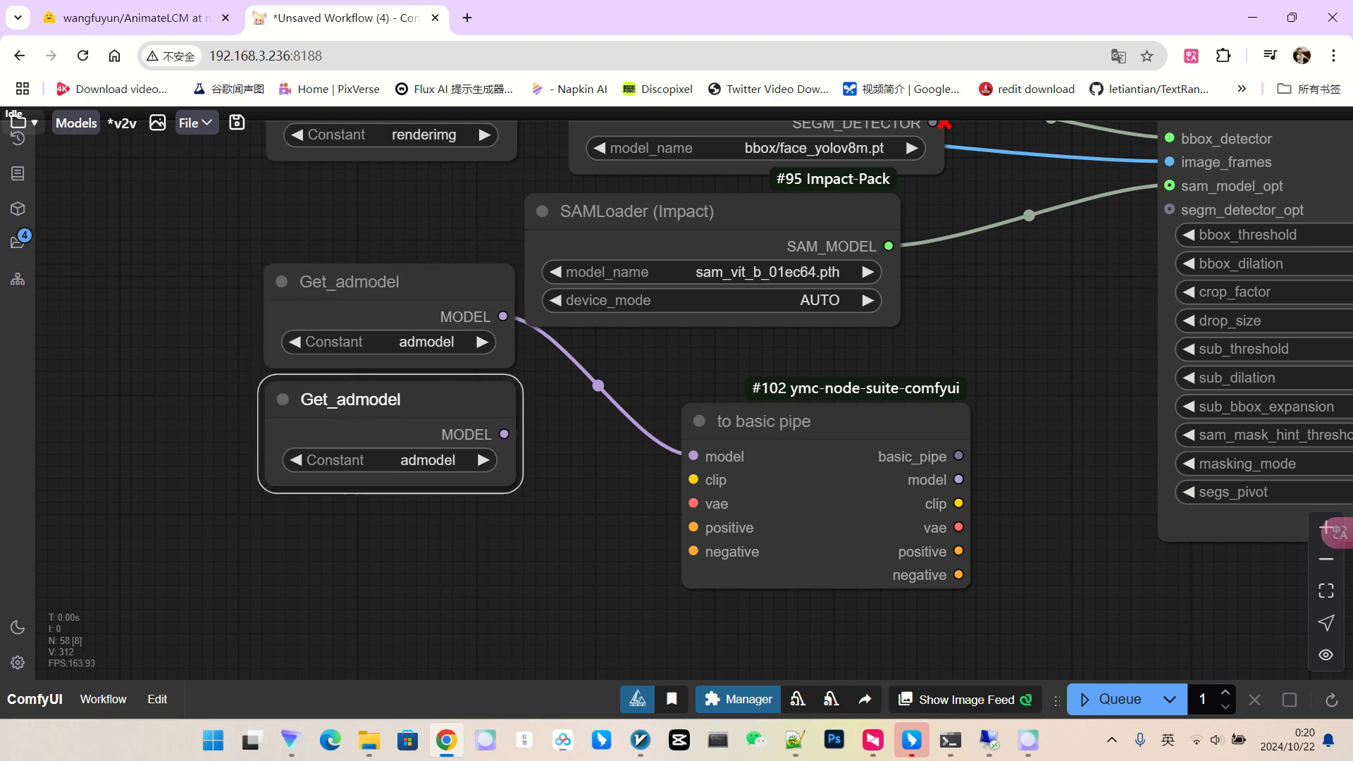
click(428, 460)
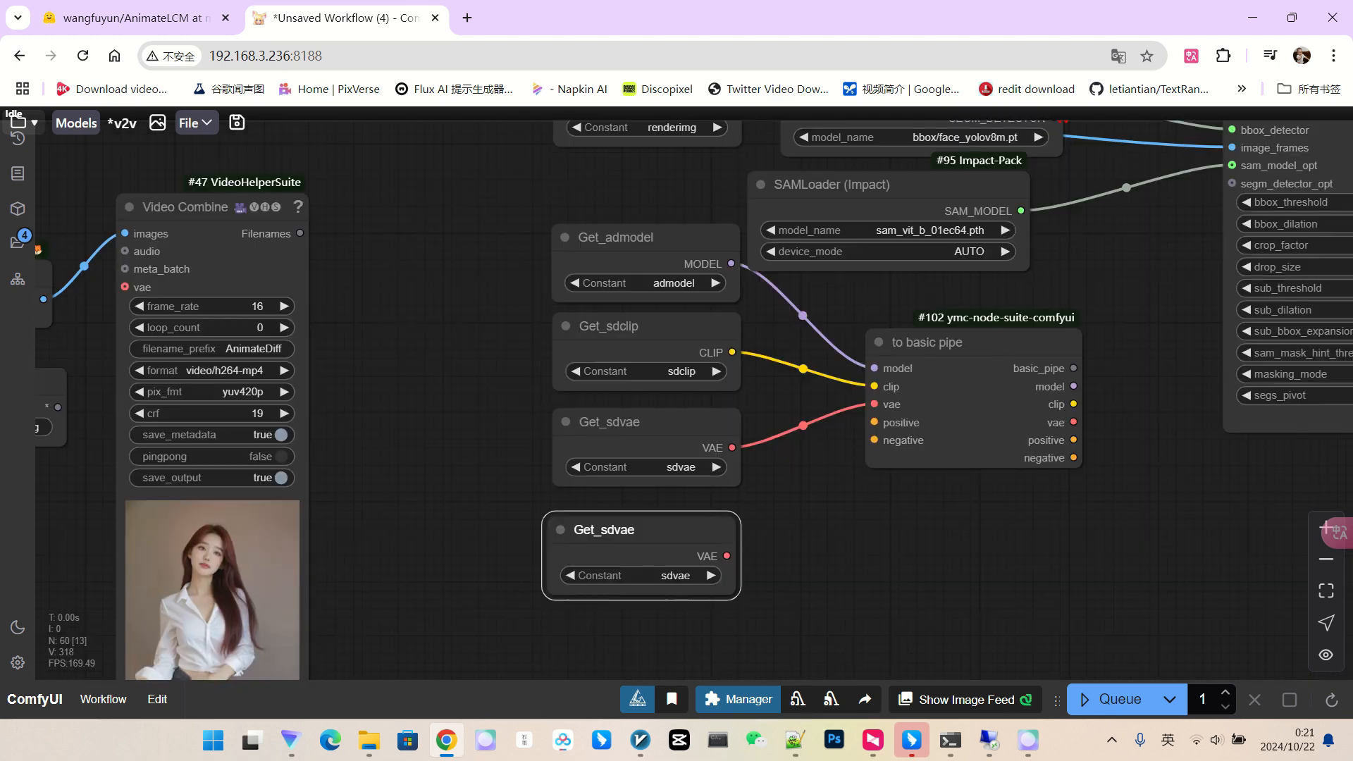
click(675, 576)
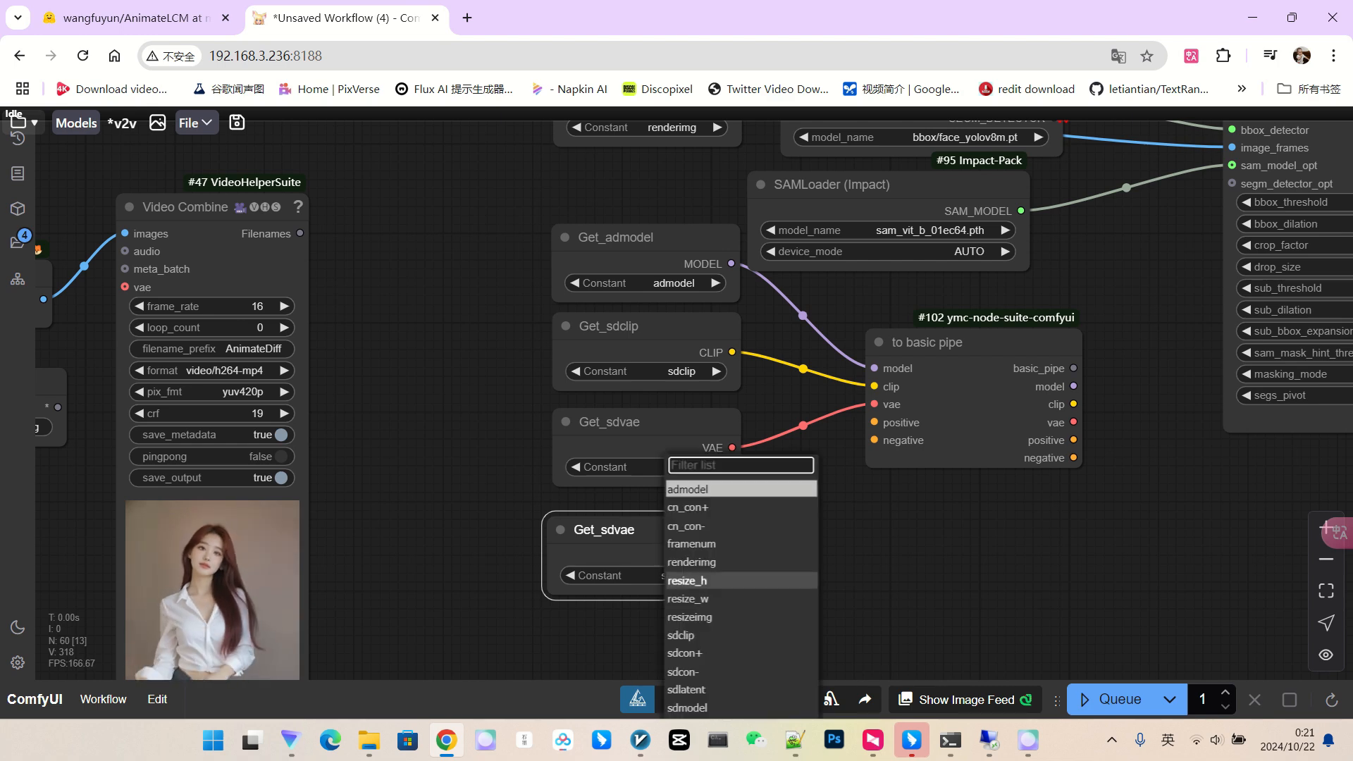
click(684, 653)
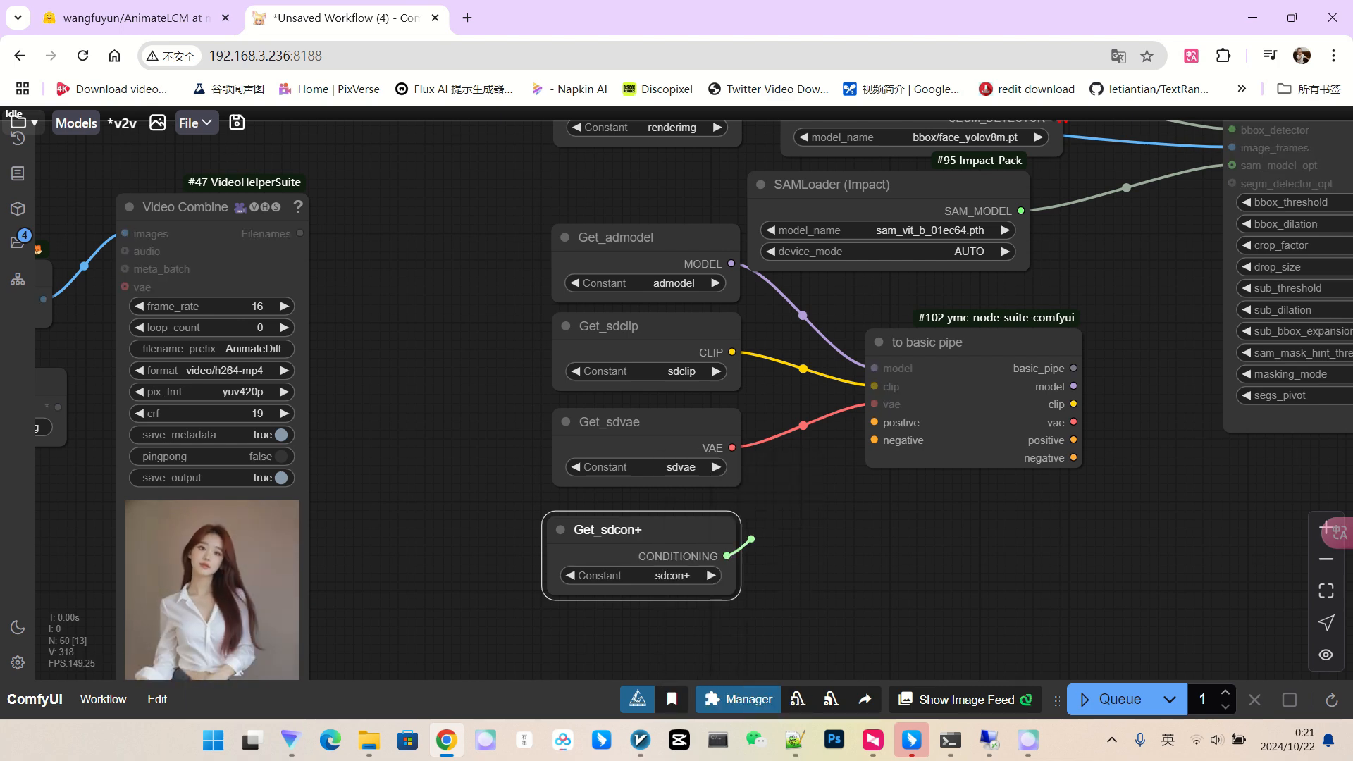
drag(751, 539, 873, 422)
click(733, 615)
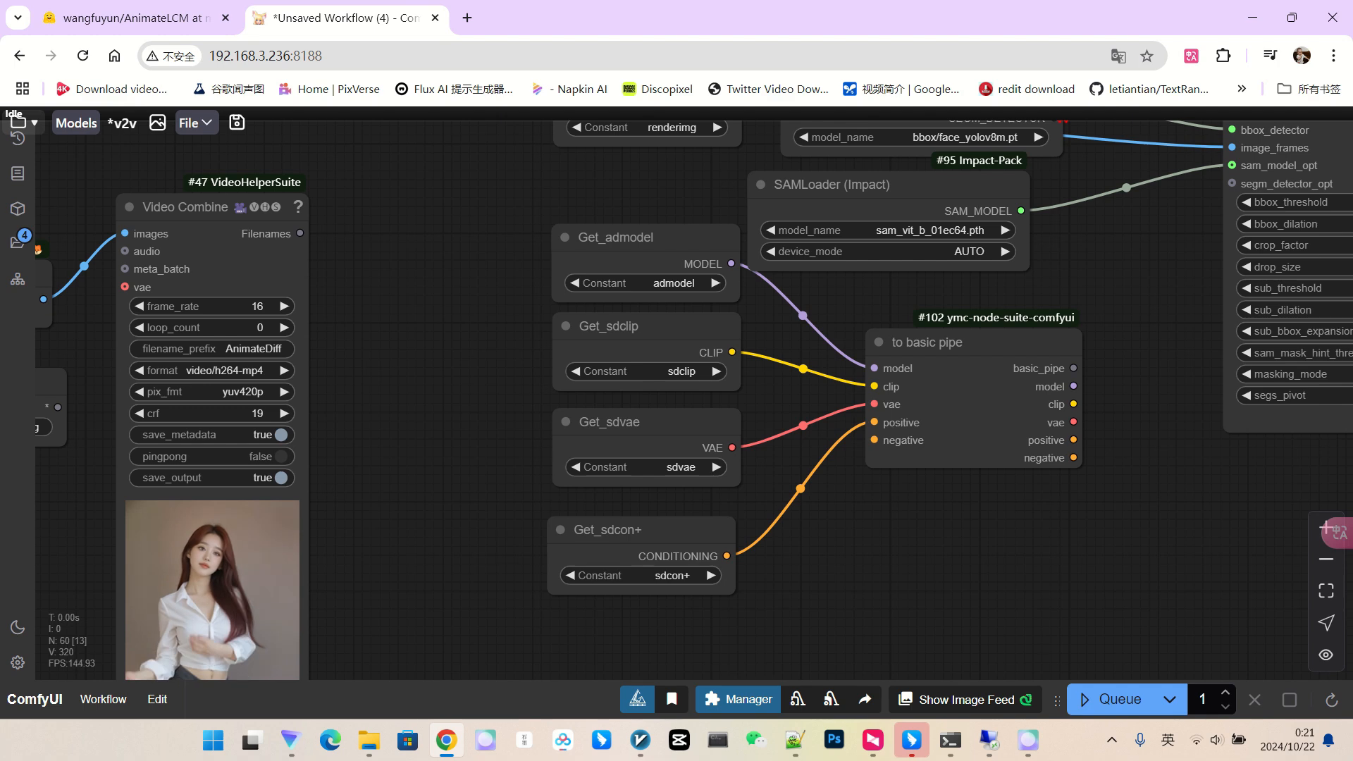
drag(831, 564, 861, 485)
Add a Get_sdcon- copy and connect it to the pipe's negative input.
alt+drag(677, 452, 673, 529)
click(694, 573)
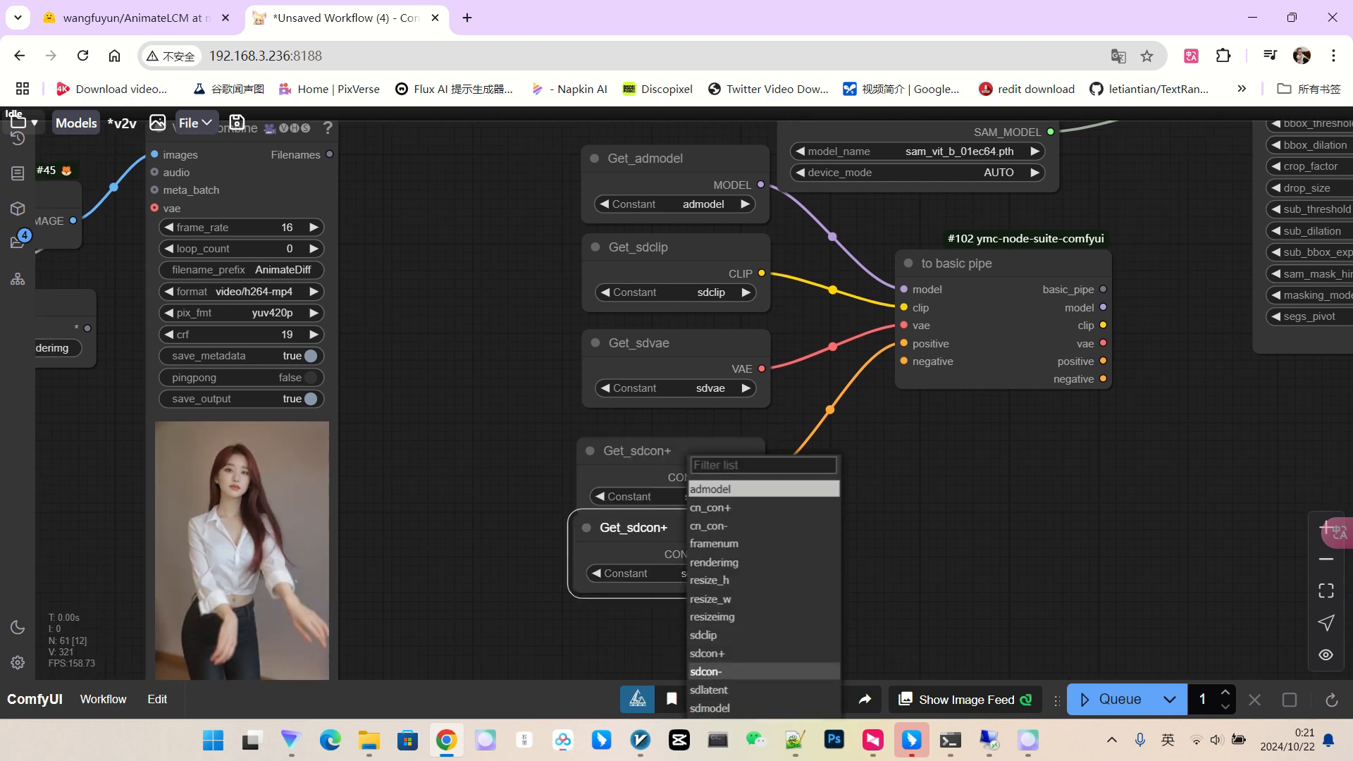
click(707, 671)
drag(753, 554, 905, 361)
drag(987, 458, 585, 589)
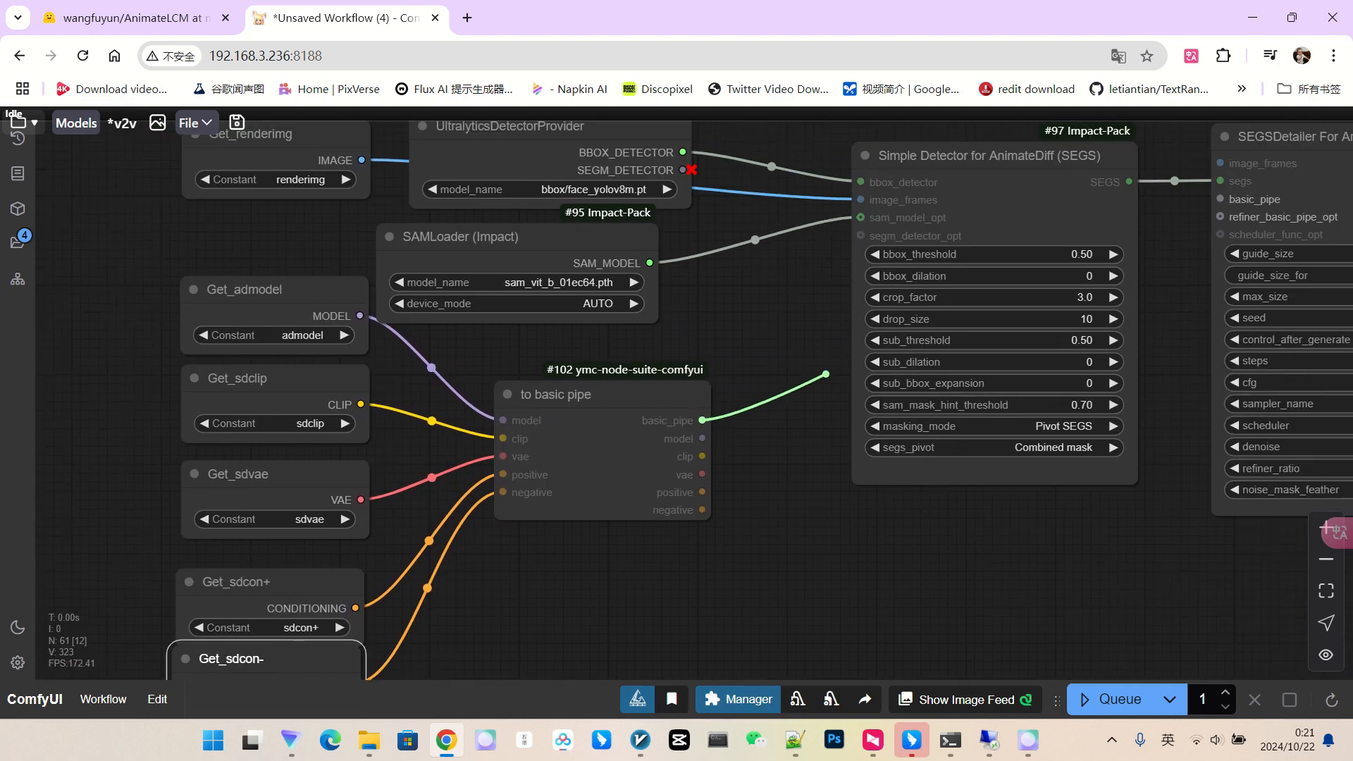
Connect the to basic pipe output to SEGSDetailer's basic_pipe input.
drag(1228, 205, 1225, 202)
scroll(1156, 293, up, 4)
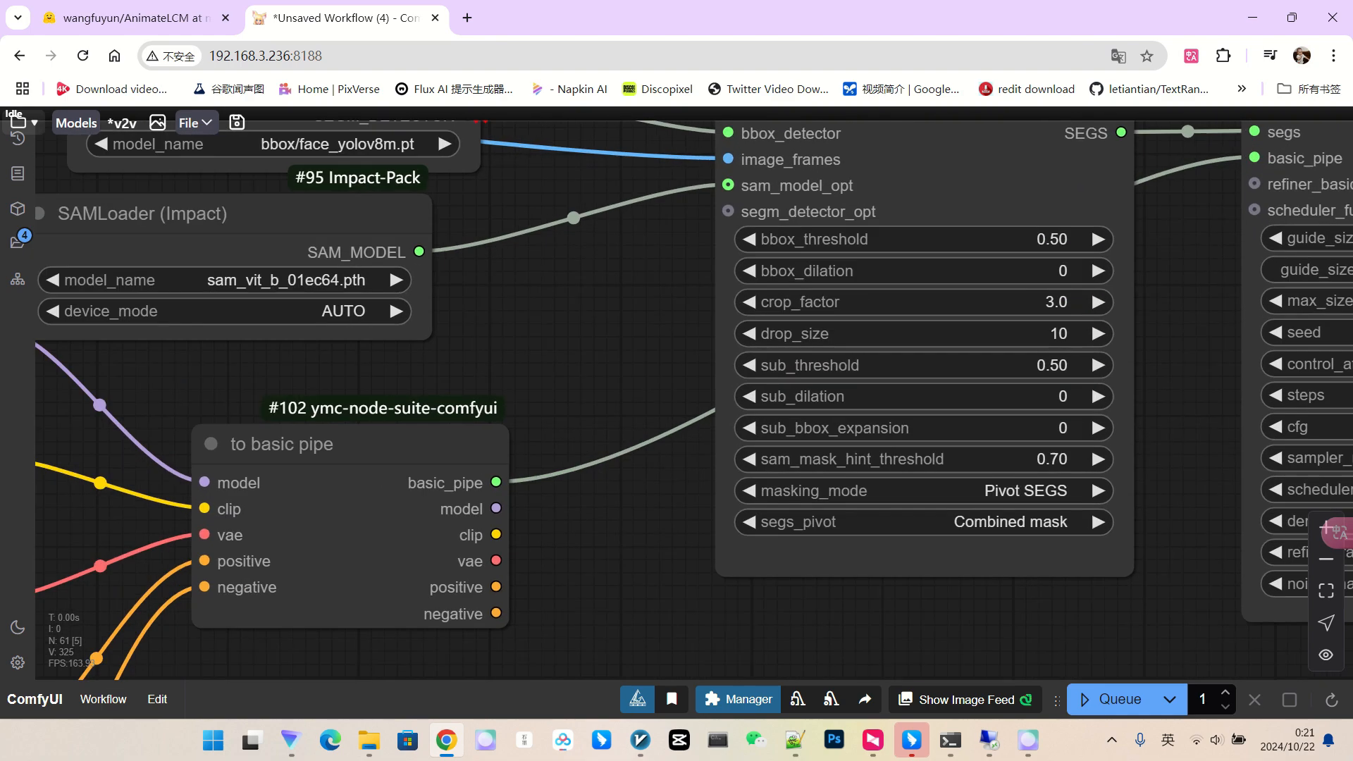
drag(1173, 300, 674, 360)
scroll(944, 347, down, 1)
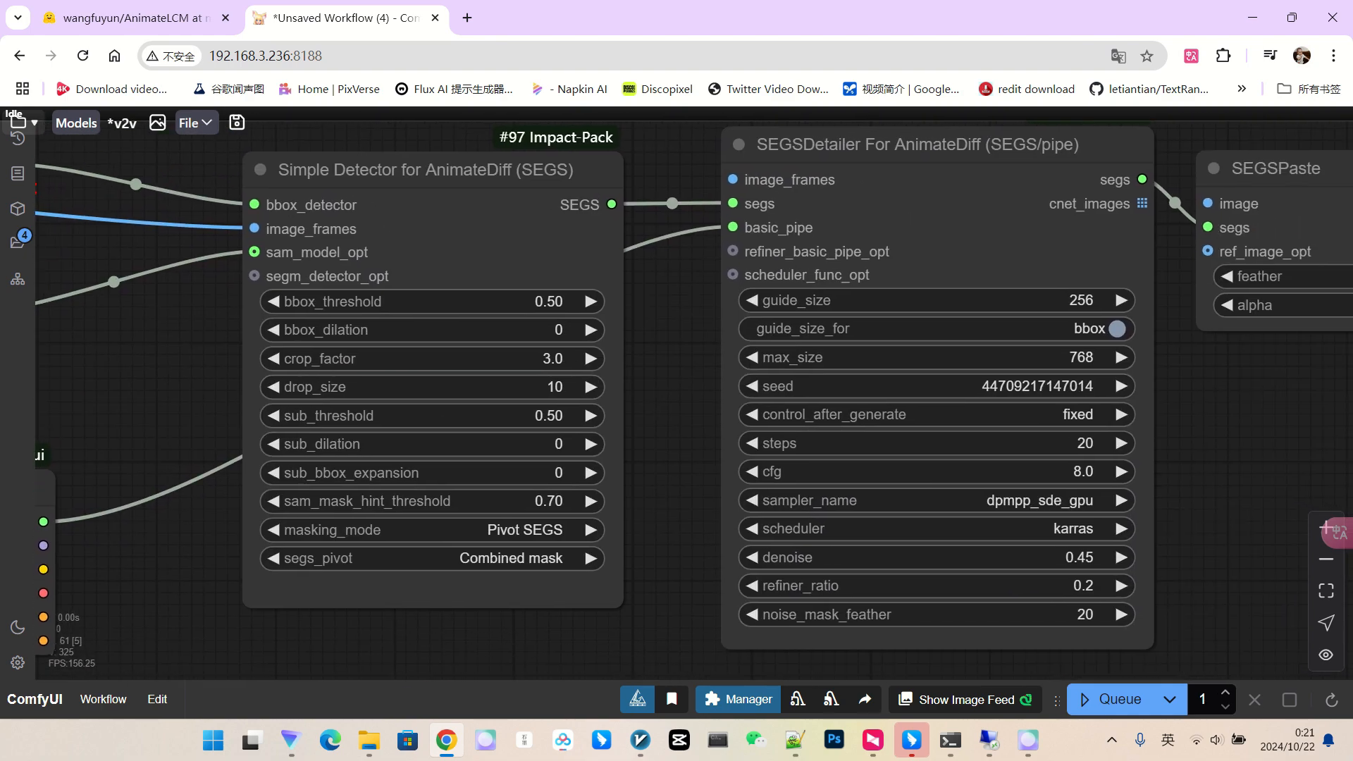
scroll(980, 352, down, 3)
scroll(1057, 330, up, 2)
scroll(1041, 329, up, 2)
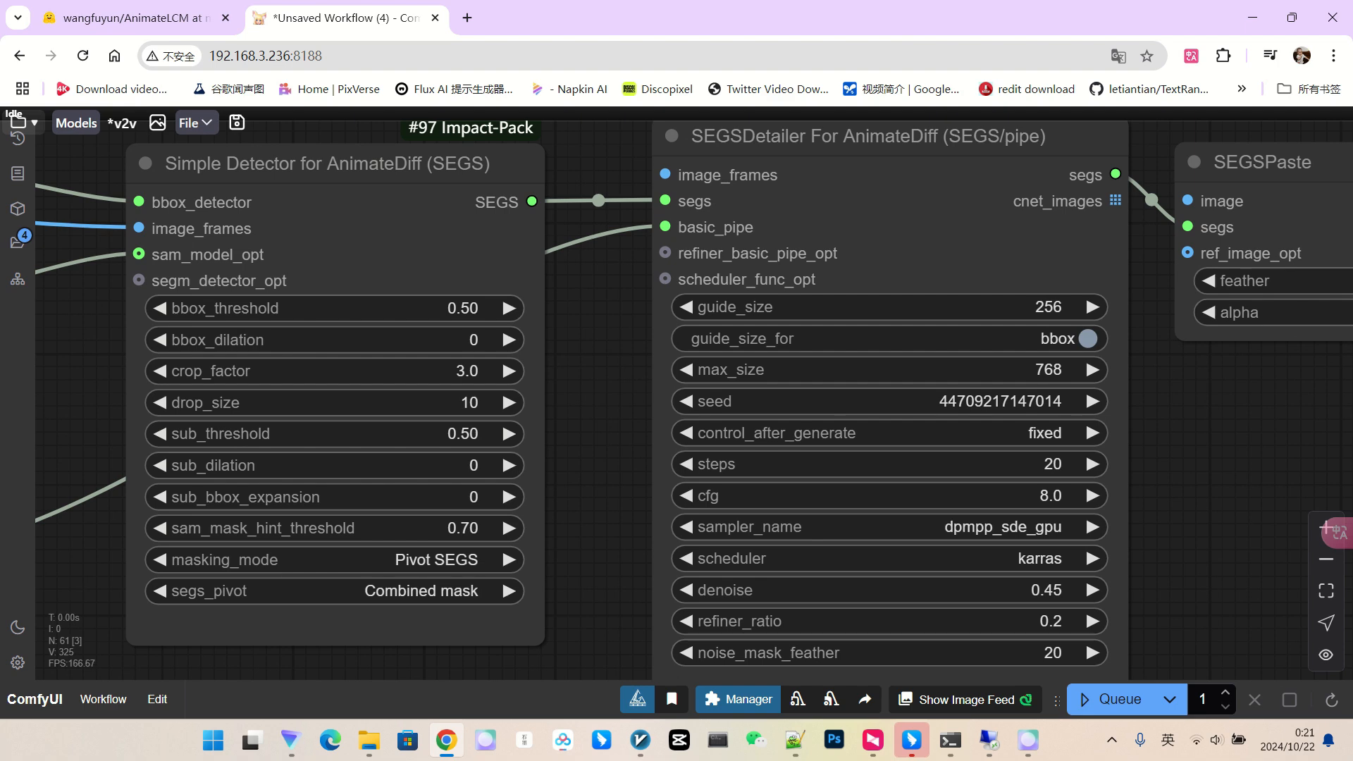
Set SEGSDetailer guide_size to 512, steps to 10 and cfg to 1.0.
click(934, 307)
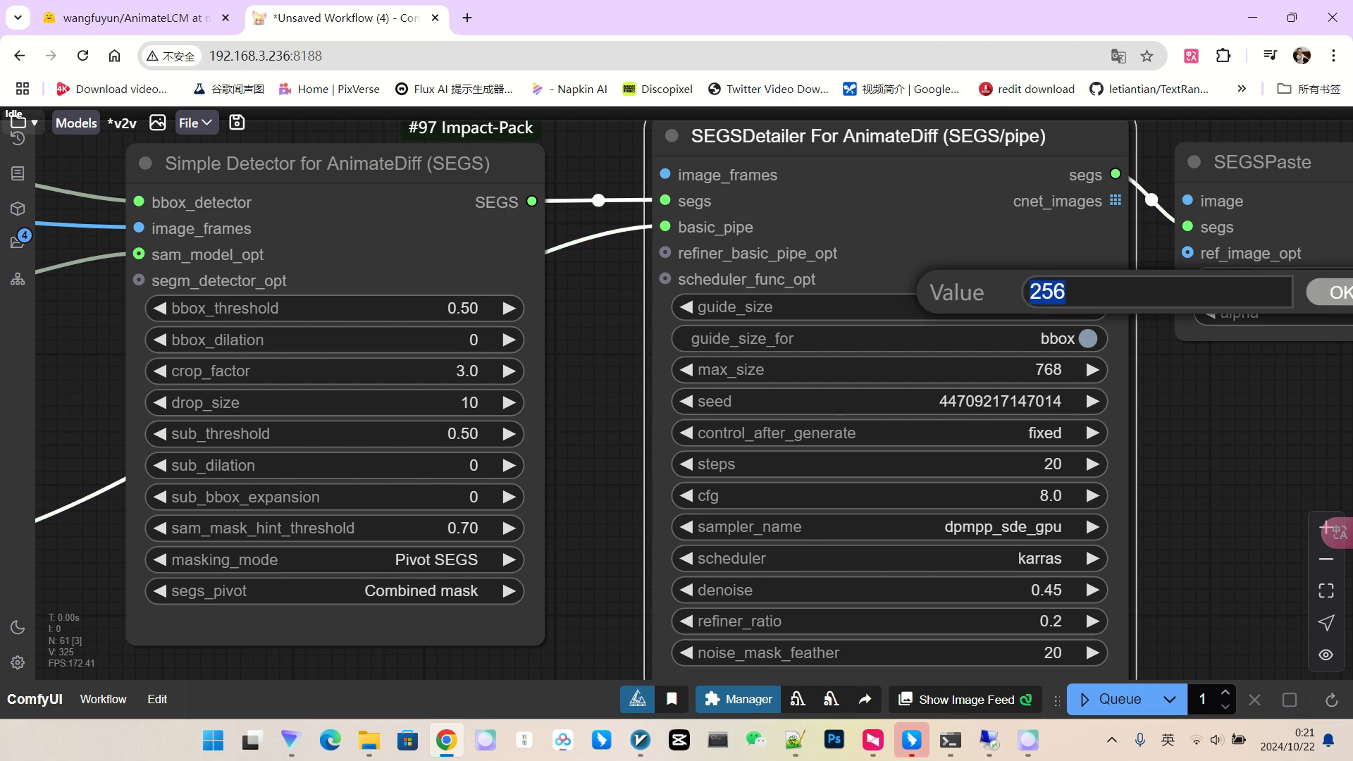
key(Return)
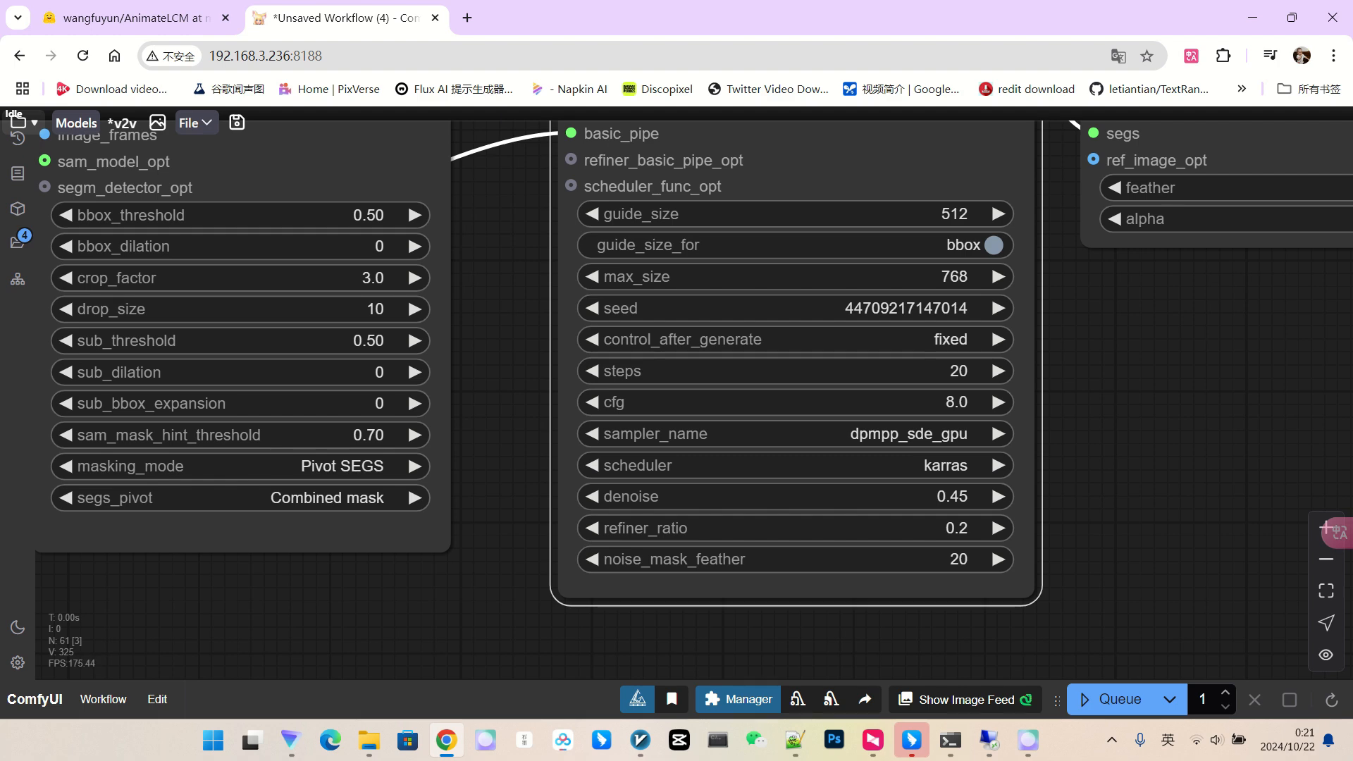
click(932, 369)
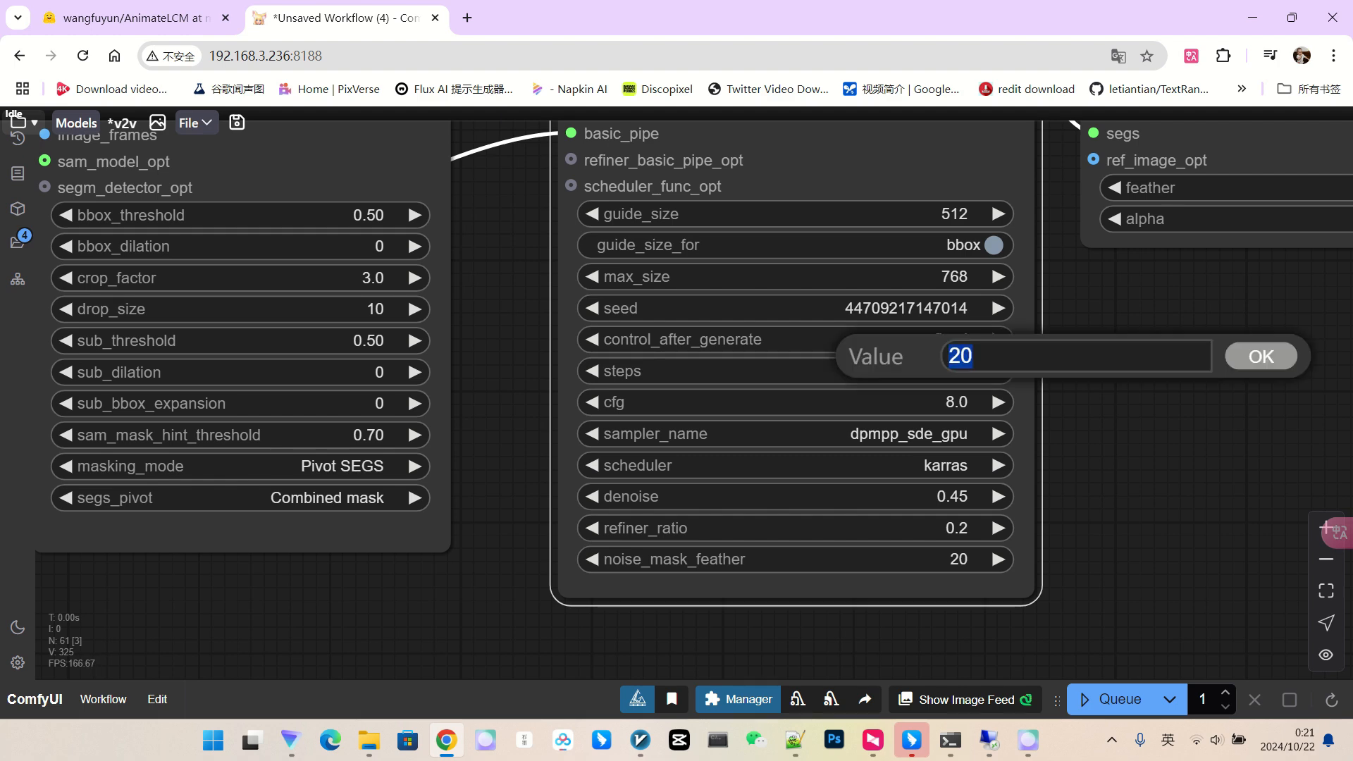
key(Return)
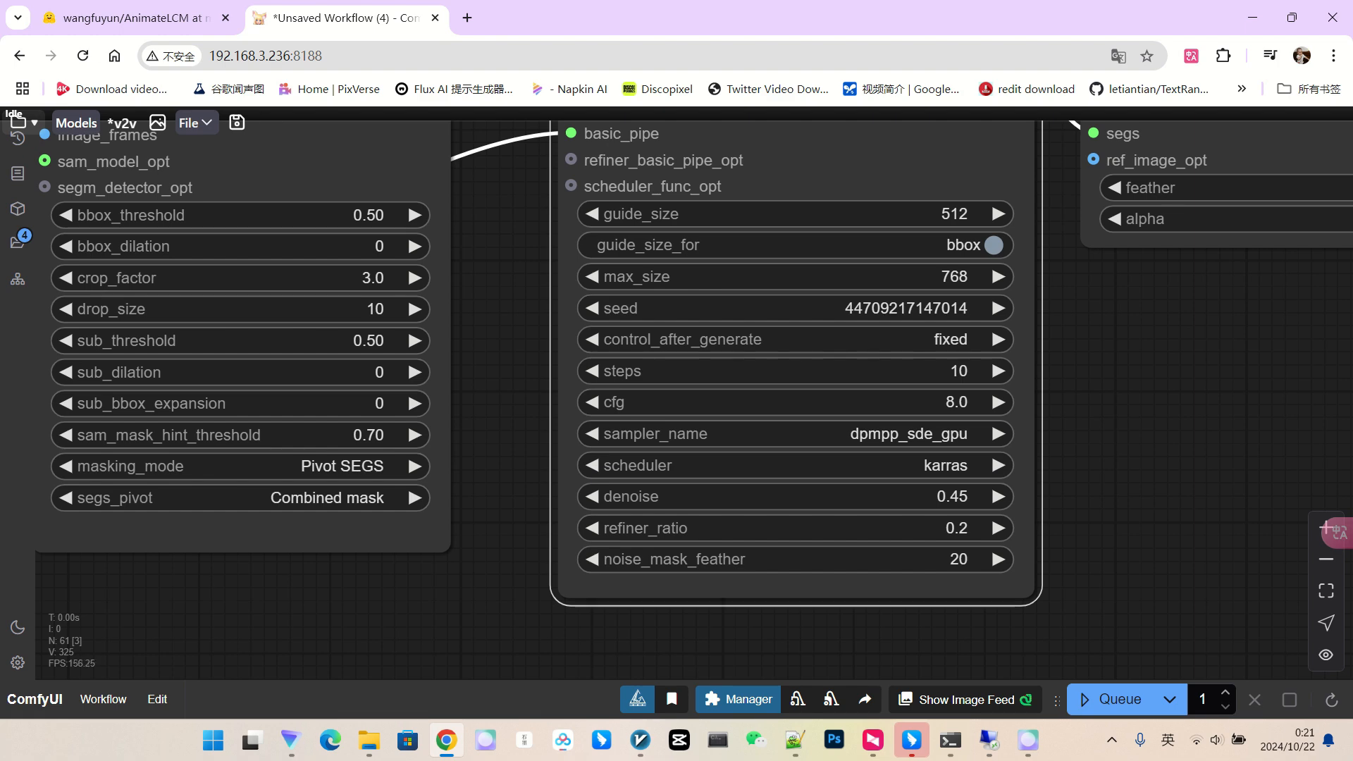
click(937, 402)
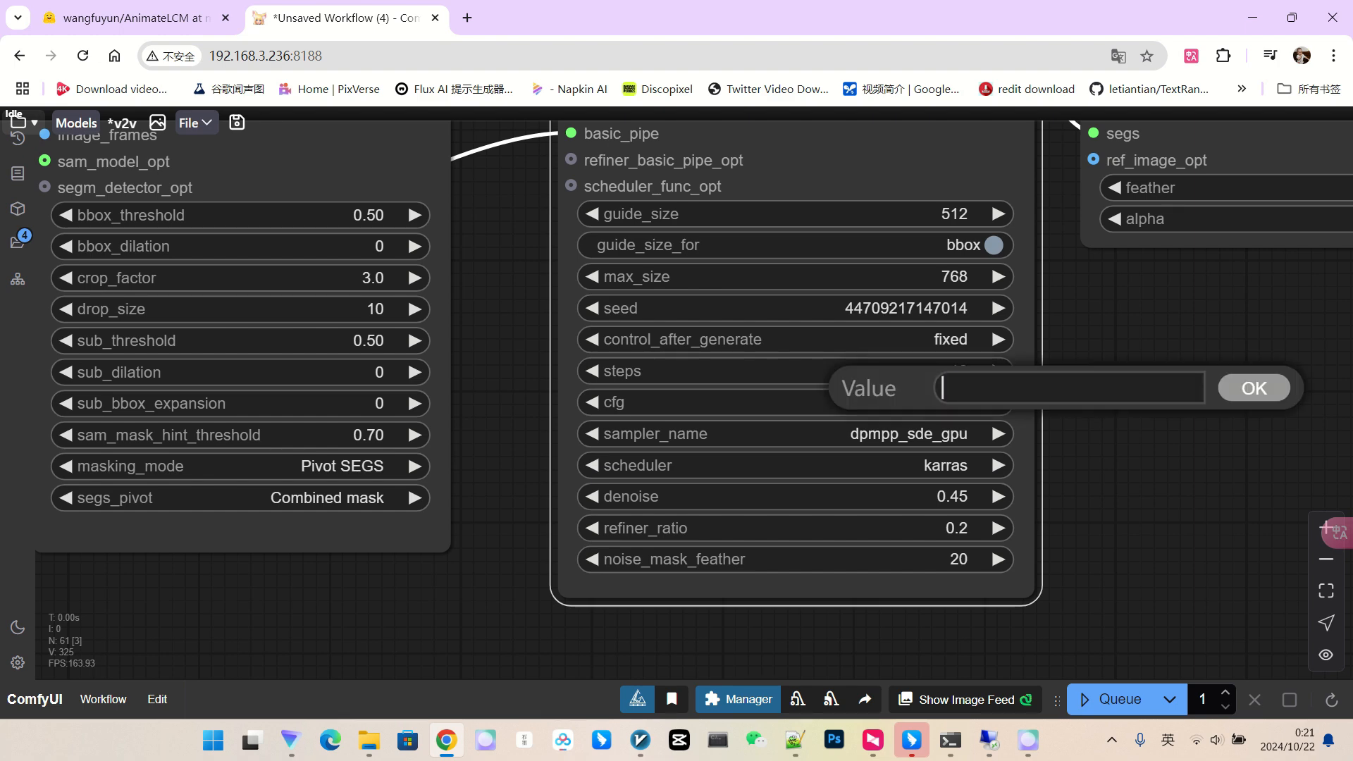
key(Return)
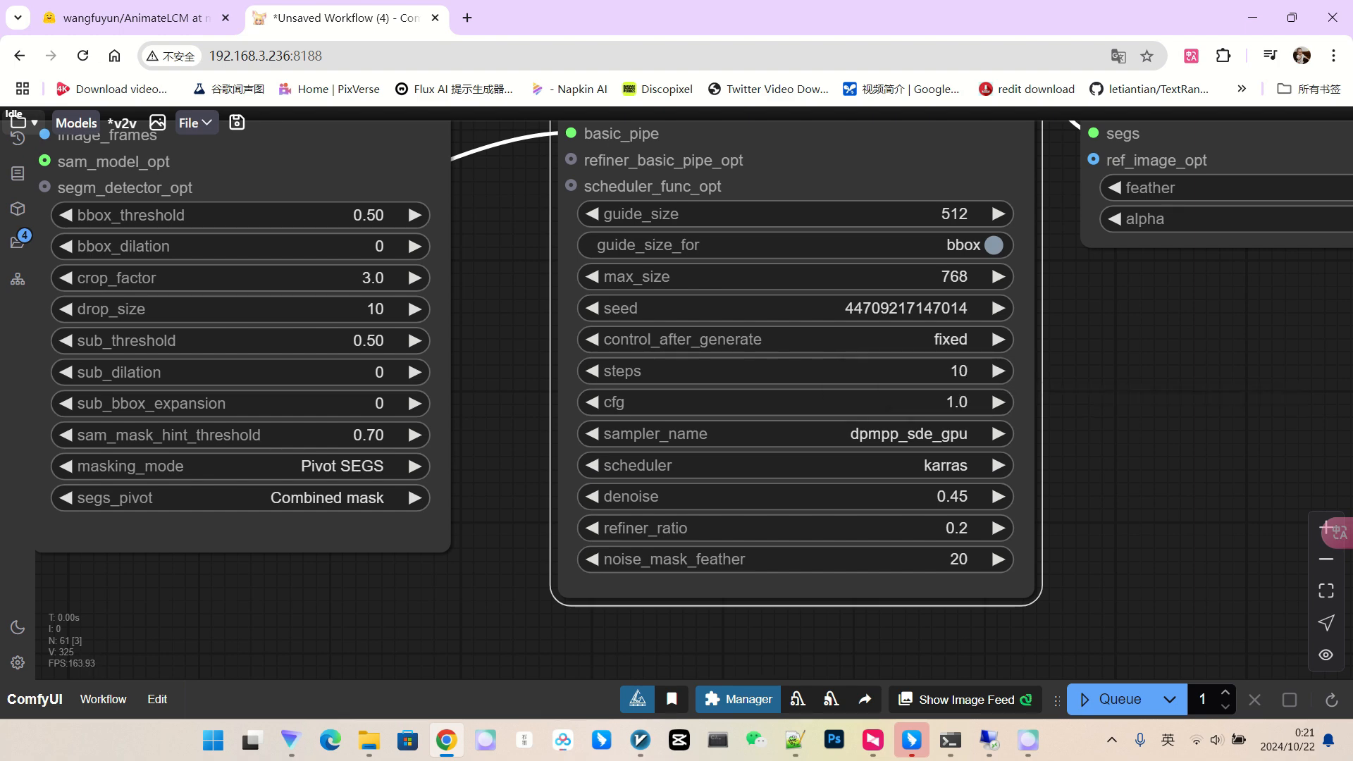
Give SEGSDetailer the lcm sampler, sgm_uniform scheduler and denoise 0.50.
scroll(945, 465, up, 1)
click(896, 431)
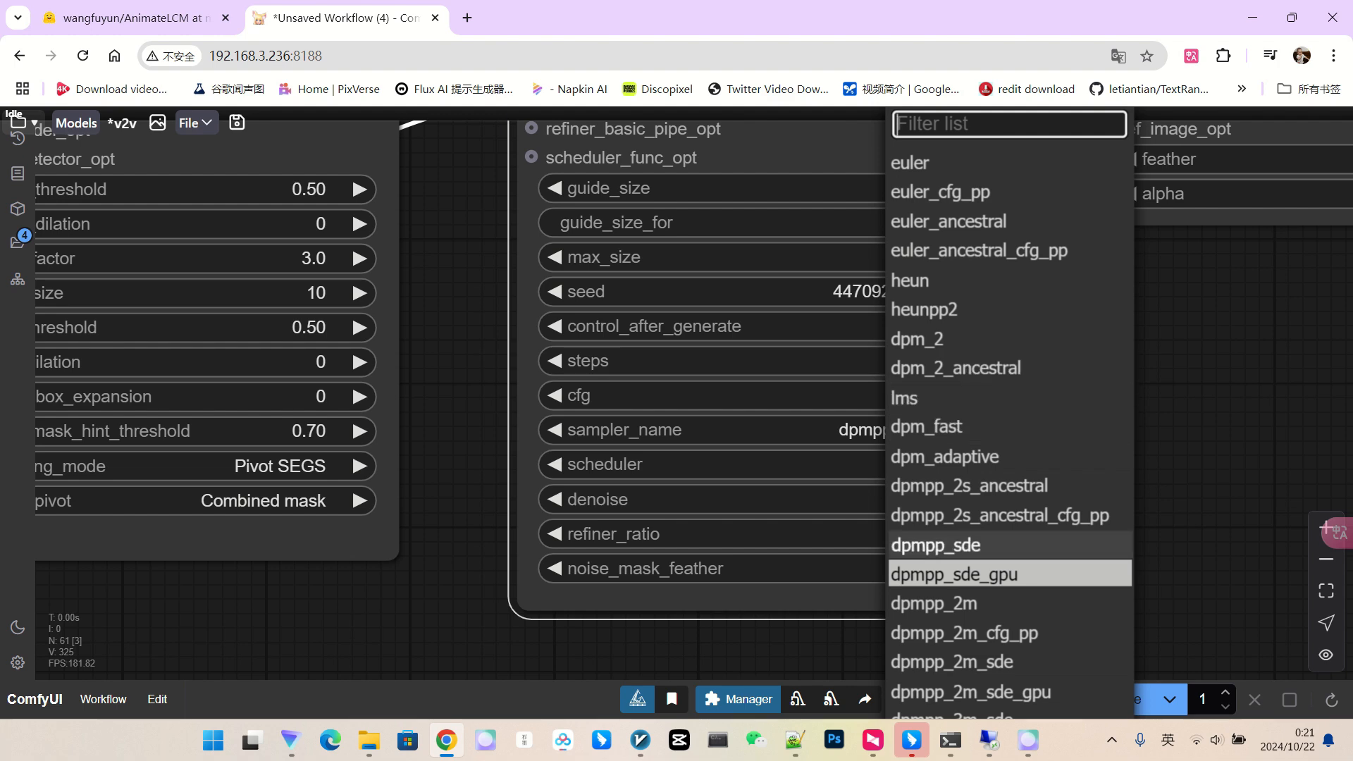
scroll(1008, 507, down, 3)
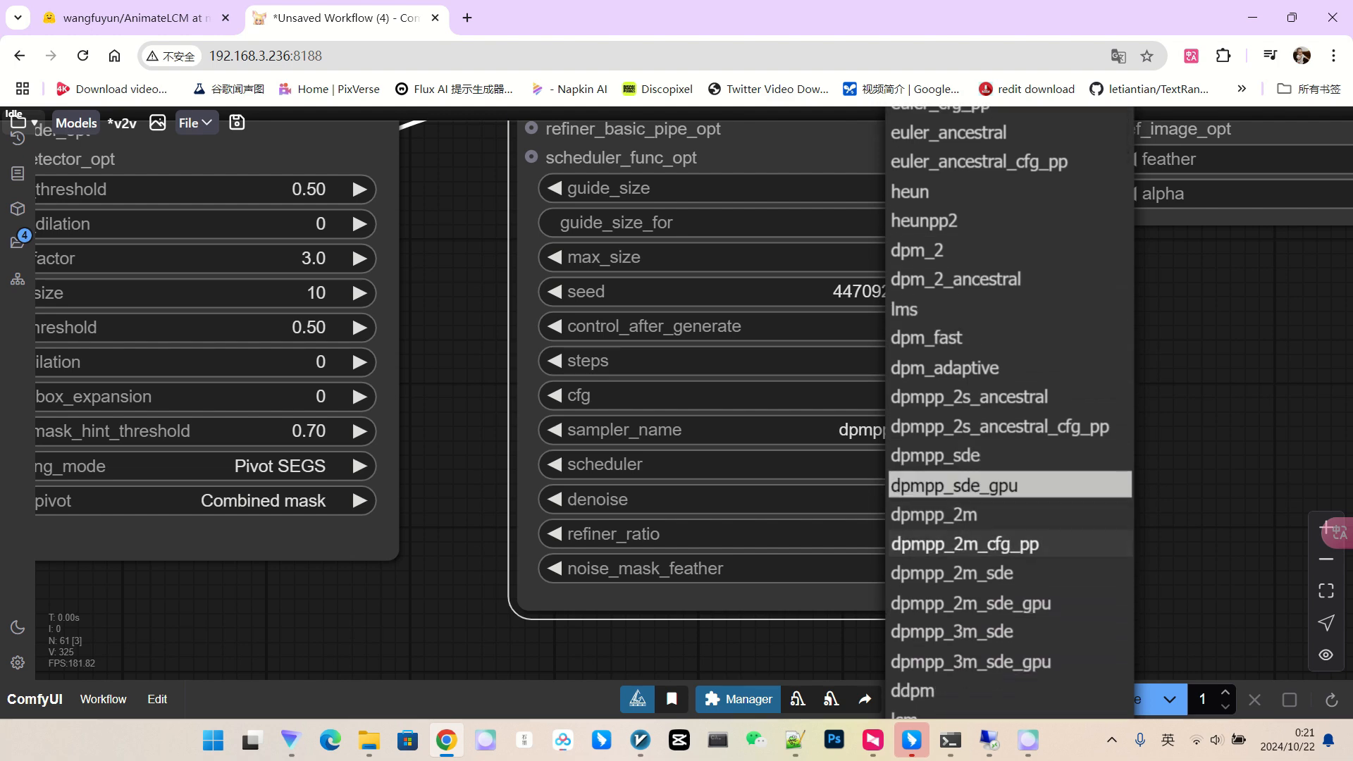
click(917, 659)
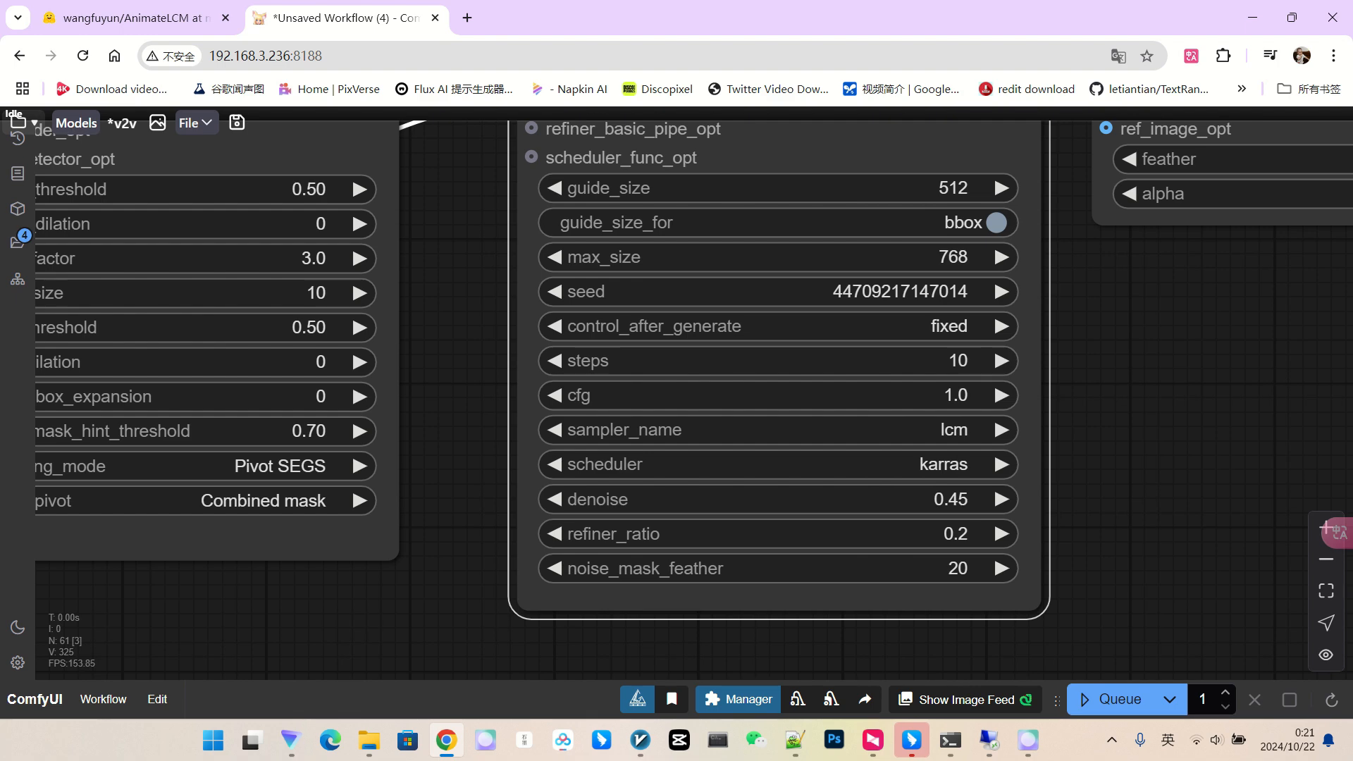
click(894, 464)
click(939, 534)
scroll(1042, 499, up, 4)
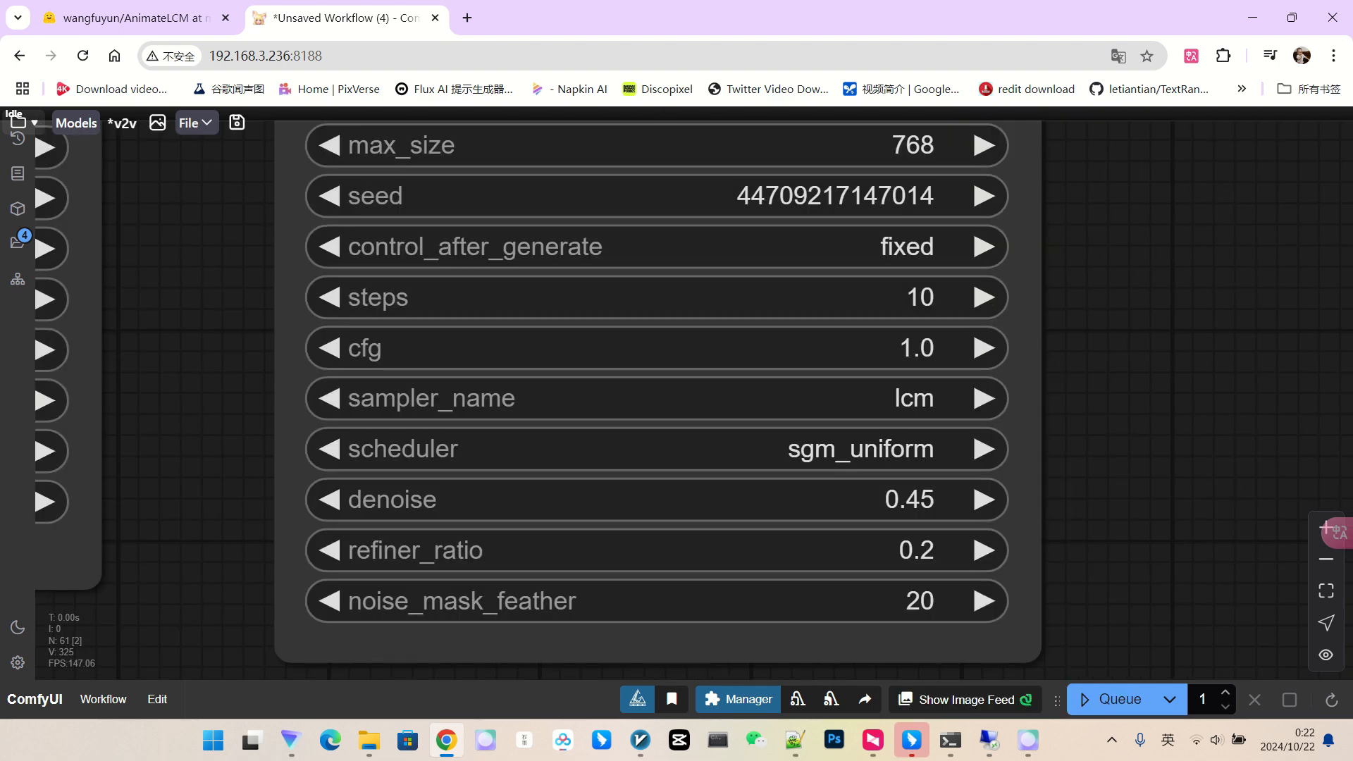
click(858, 489)
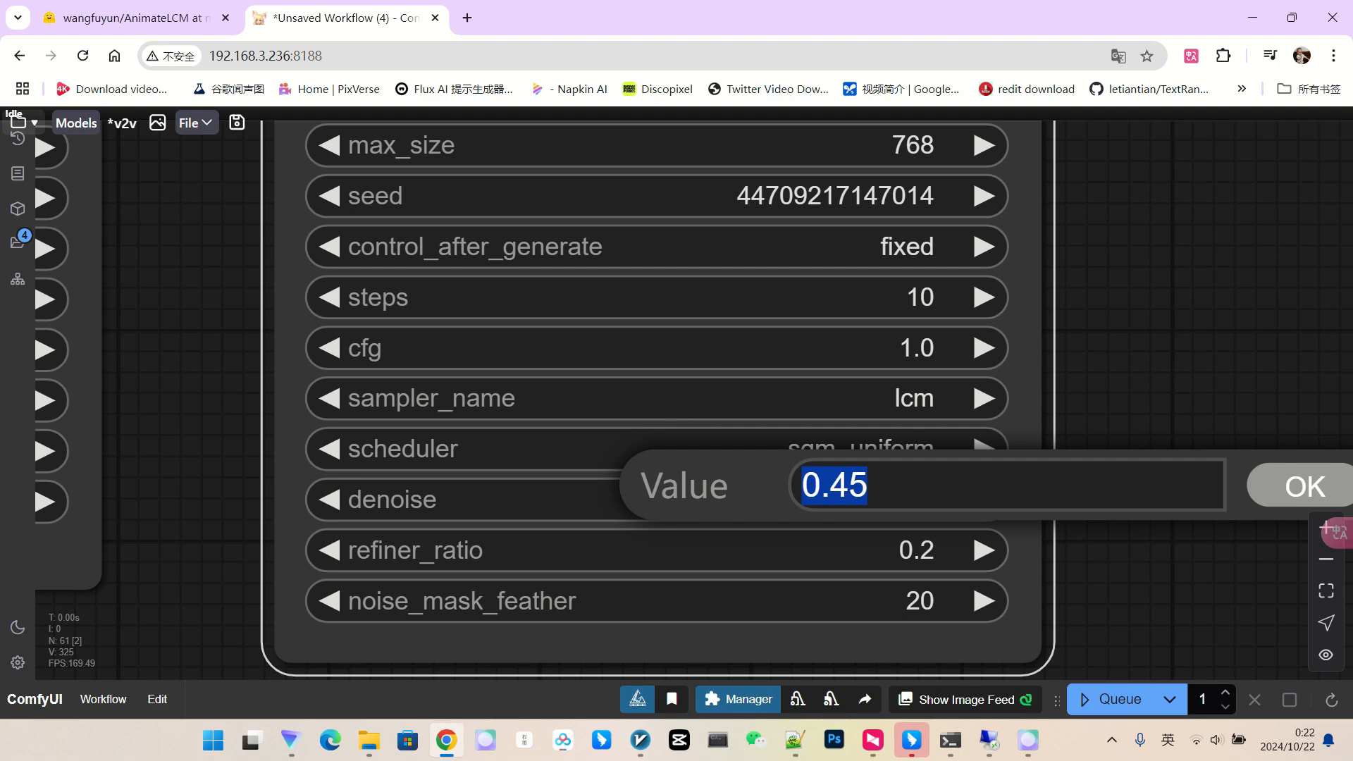
text(0.5)
key(Return)
scroll(1013, 461, down, 10)
drag(916, 585, 1075, 596)
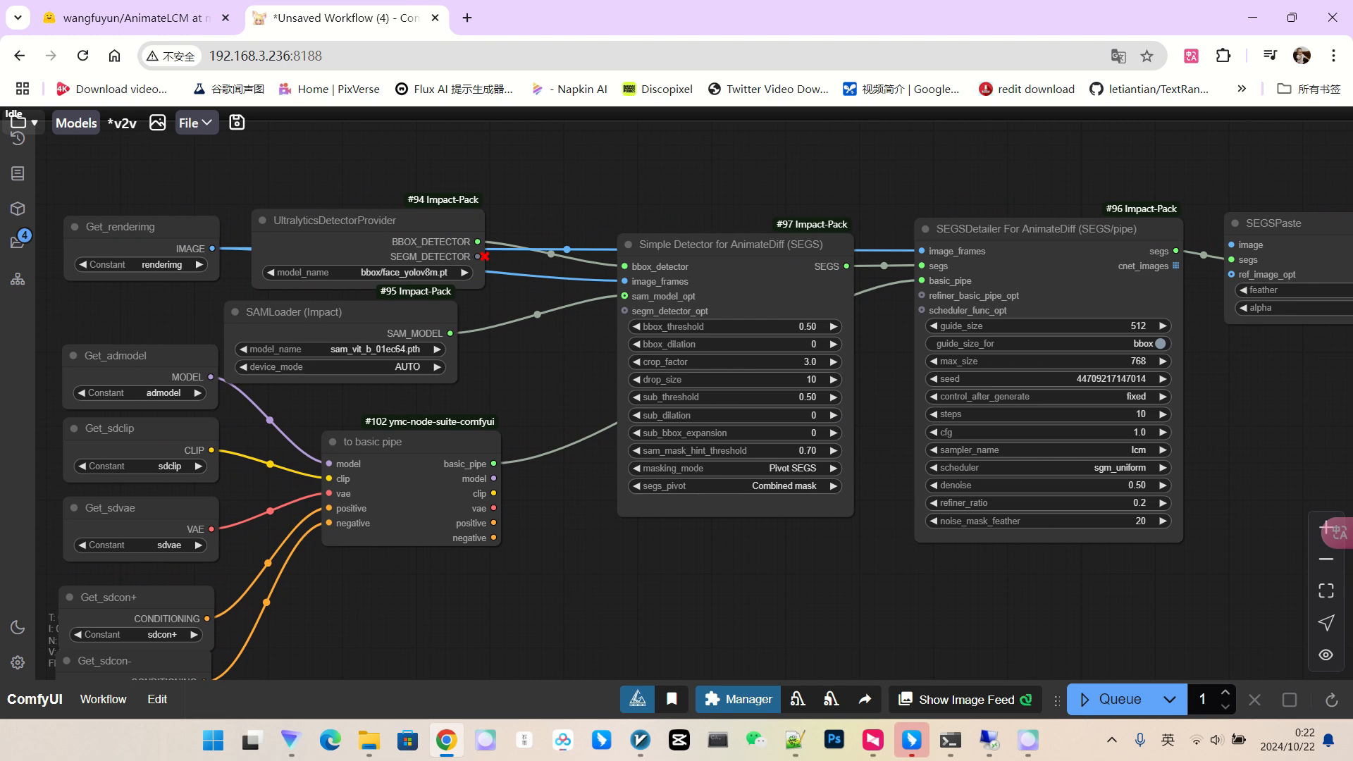
Feed SEGSPaste's IMAGE into a new Video Combine node and watch the face-detailed render.
scroll(667, 163, down, 2)
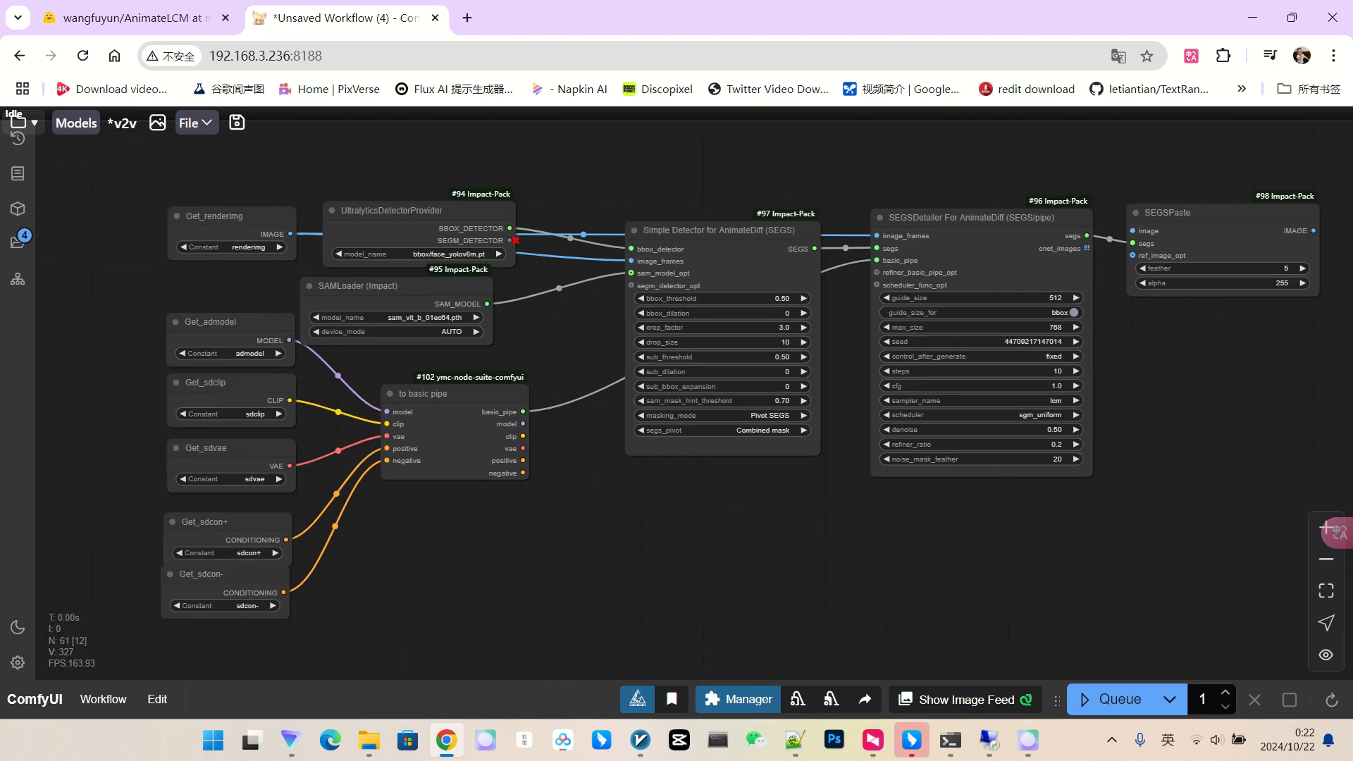
drag(1130, 231, 945, 286)
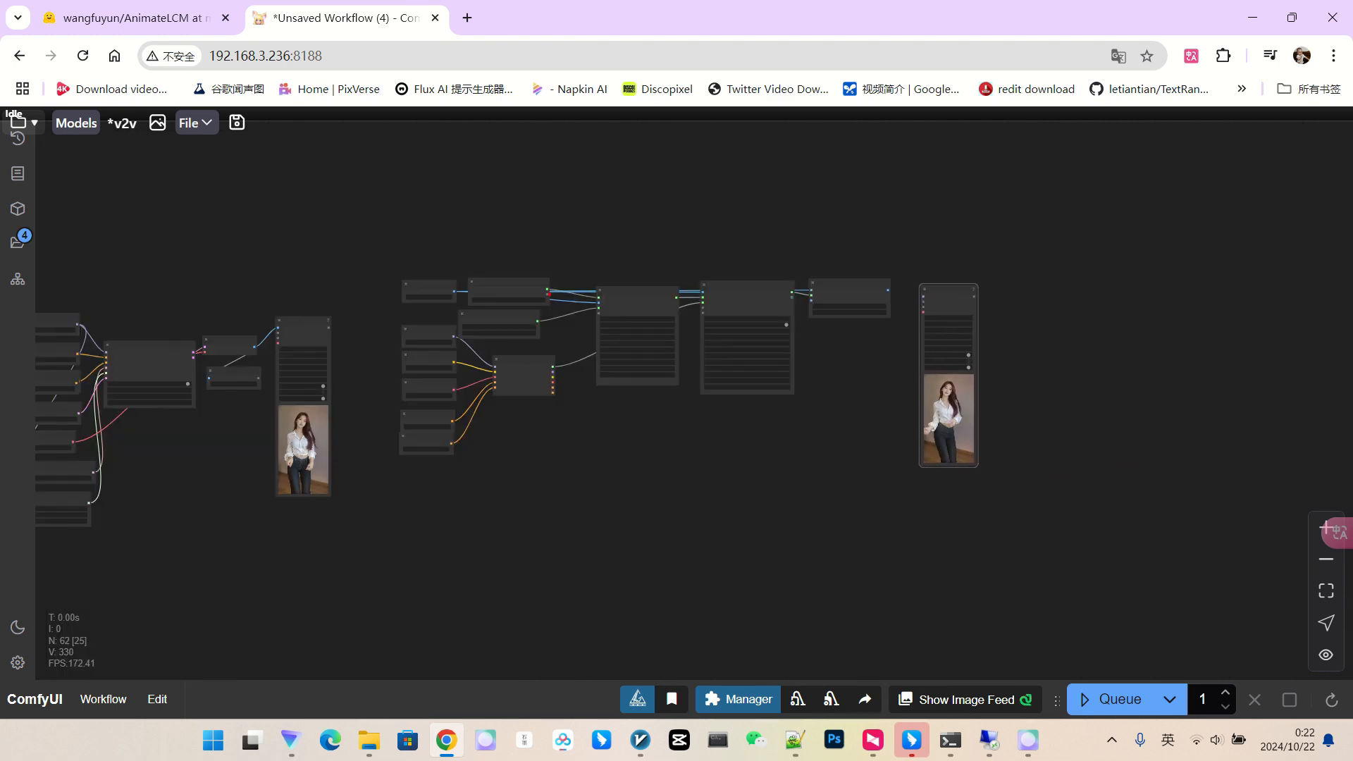
scroll(945, 286, up, 4)
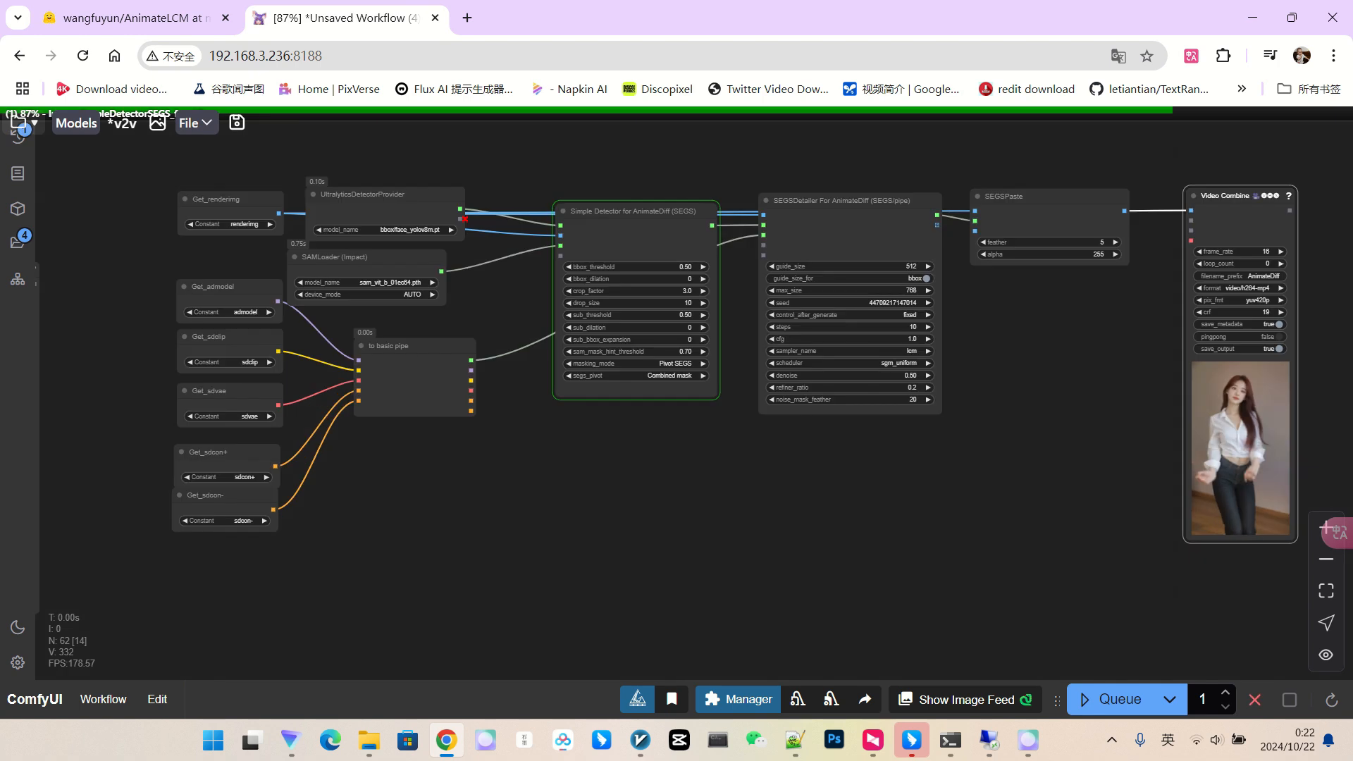
drag(1057, 480, 890, 468)
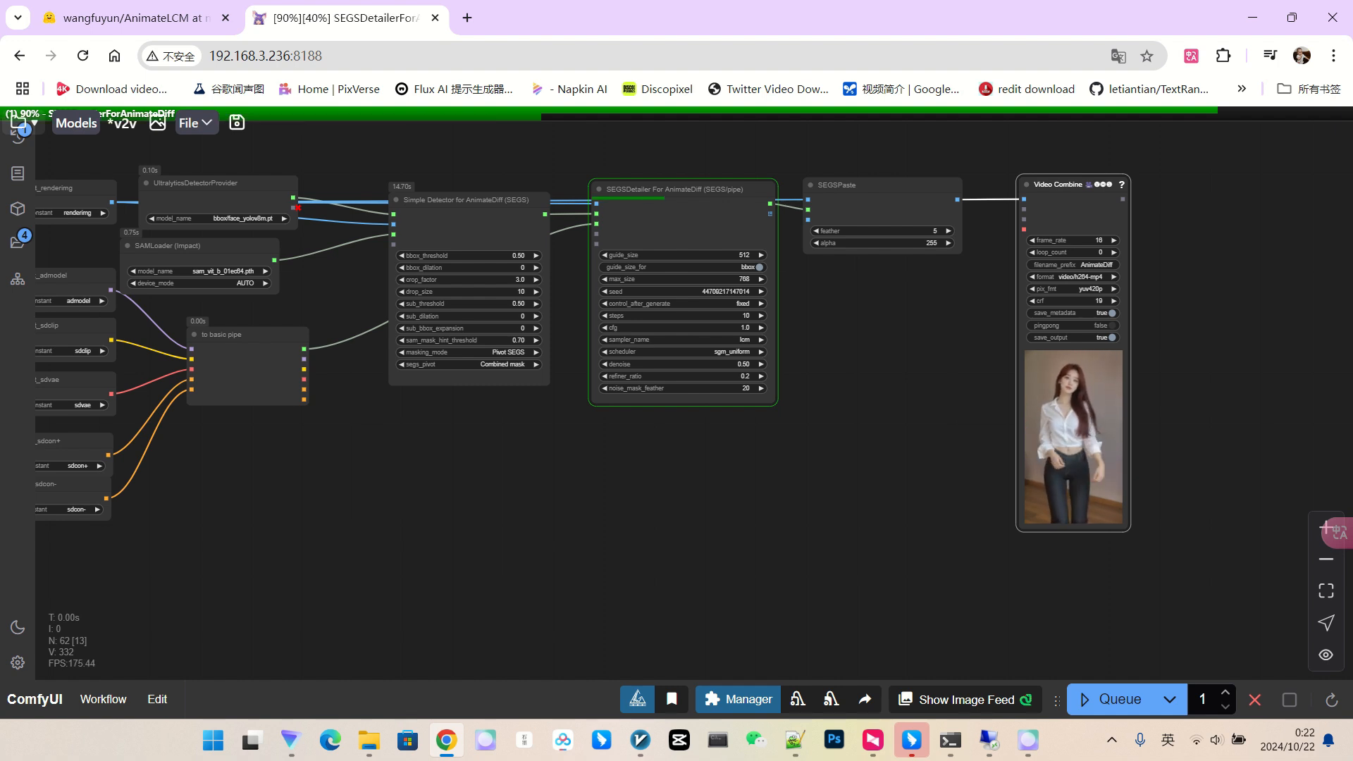
drag(869, 451, 811, 444)
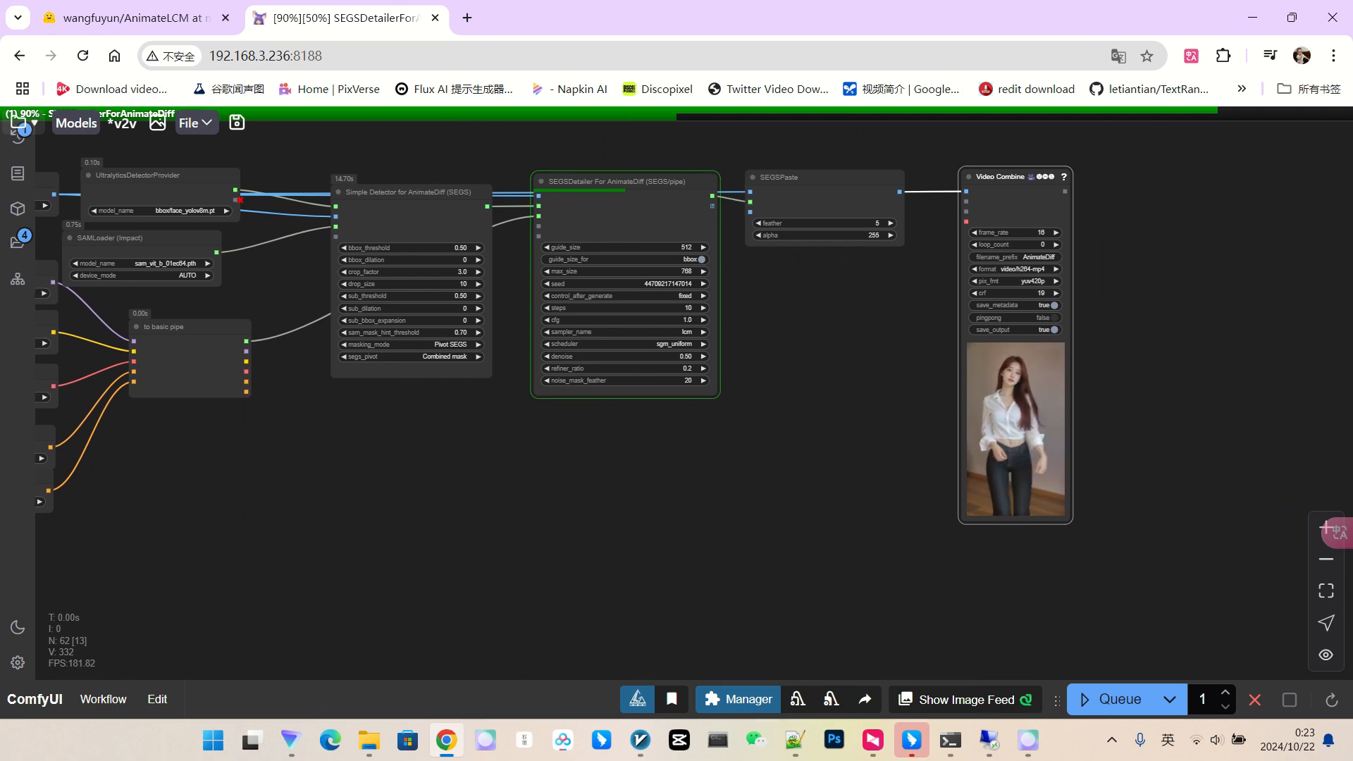
scroll(476, 251, up, 5)
scroll(476, 251, down, 2)
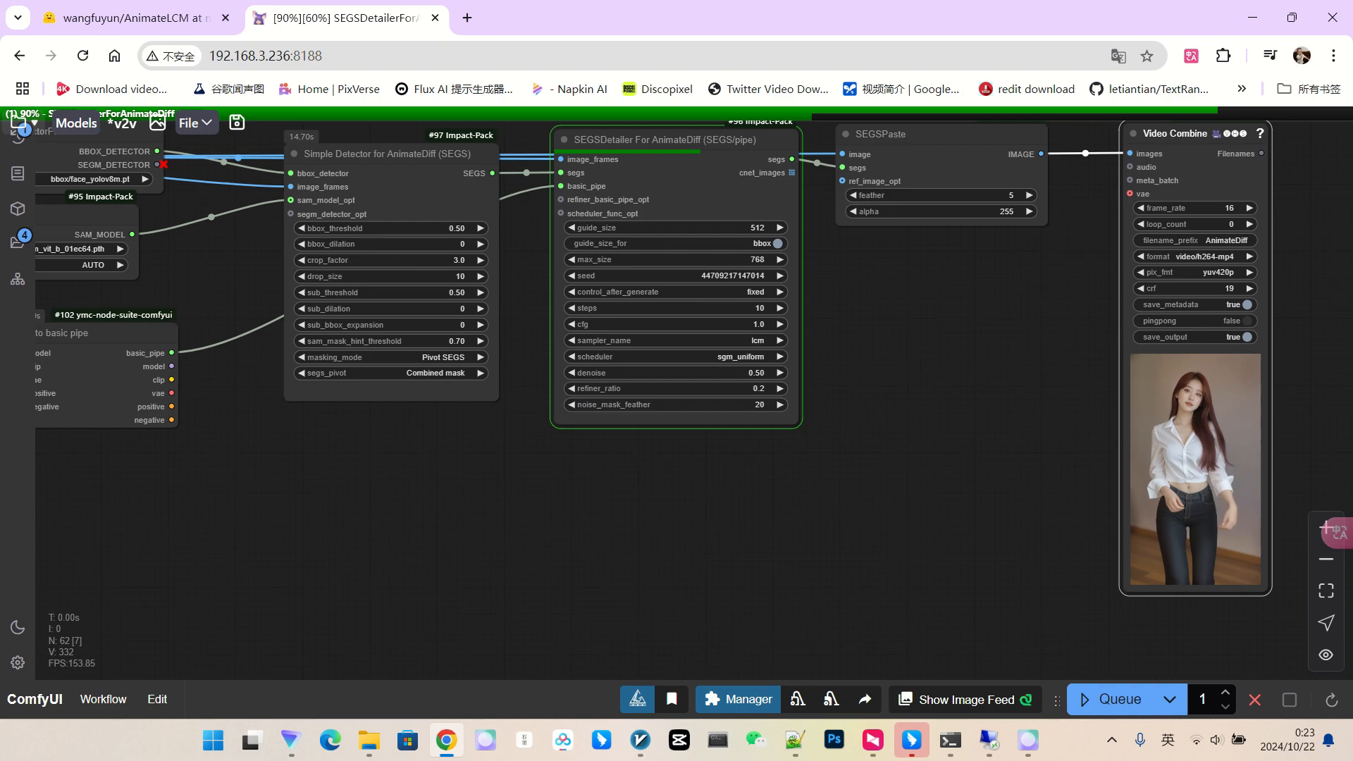
drag(851, 418, 886, 447)
scroll(886, 448, up, 2)
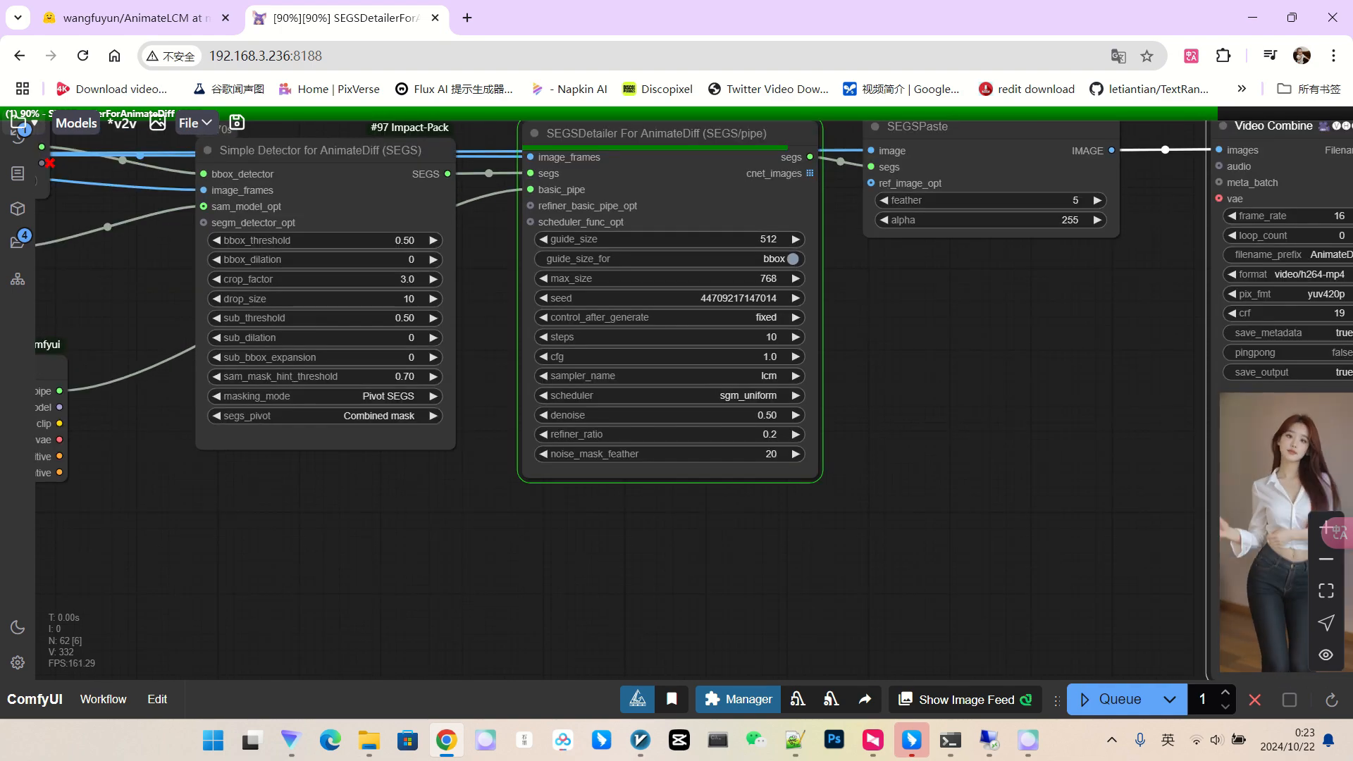
scroll(886, 448, down, 2)
scroll(1275, 439, up, 10)
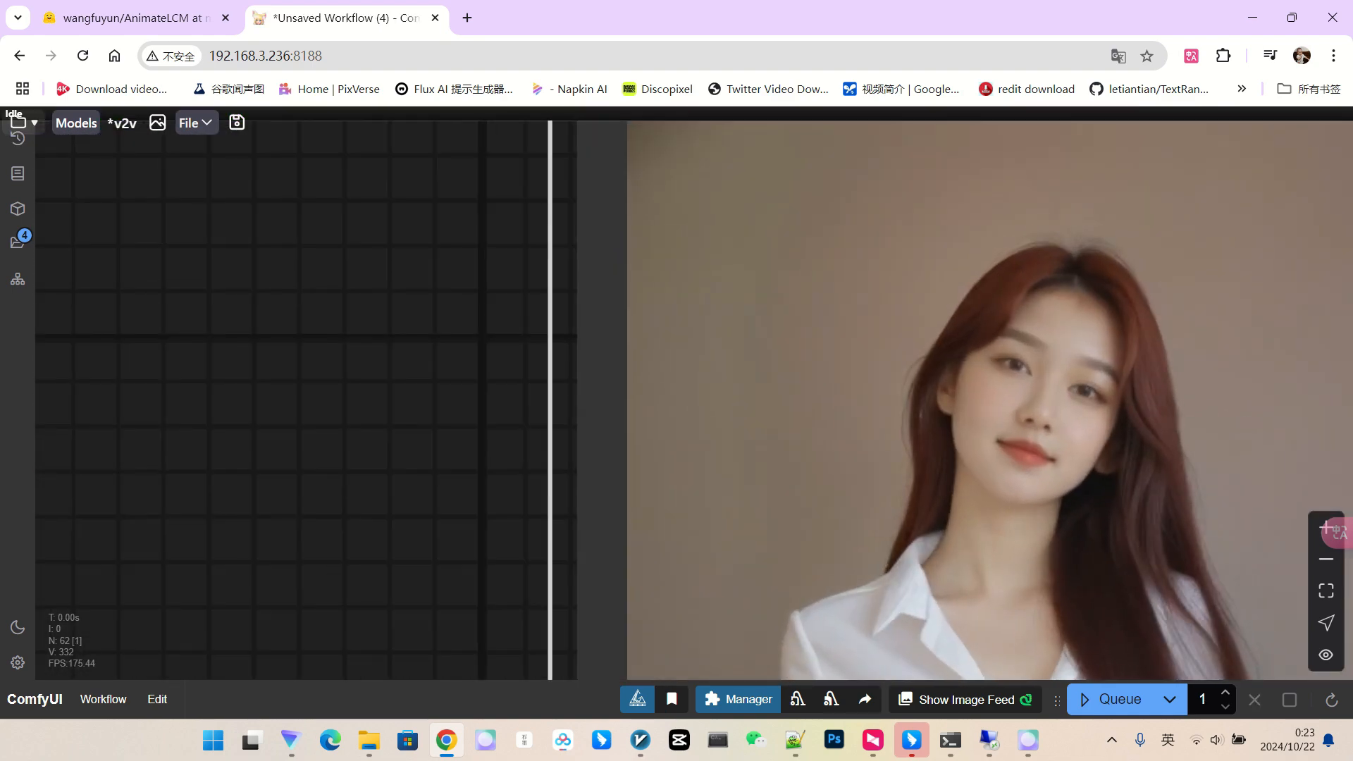
scroll(1047, 425, down, 5)
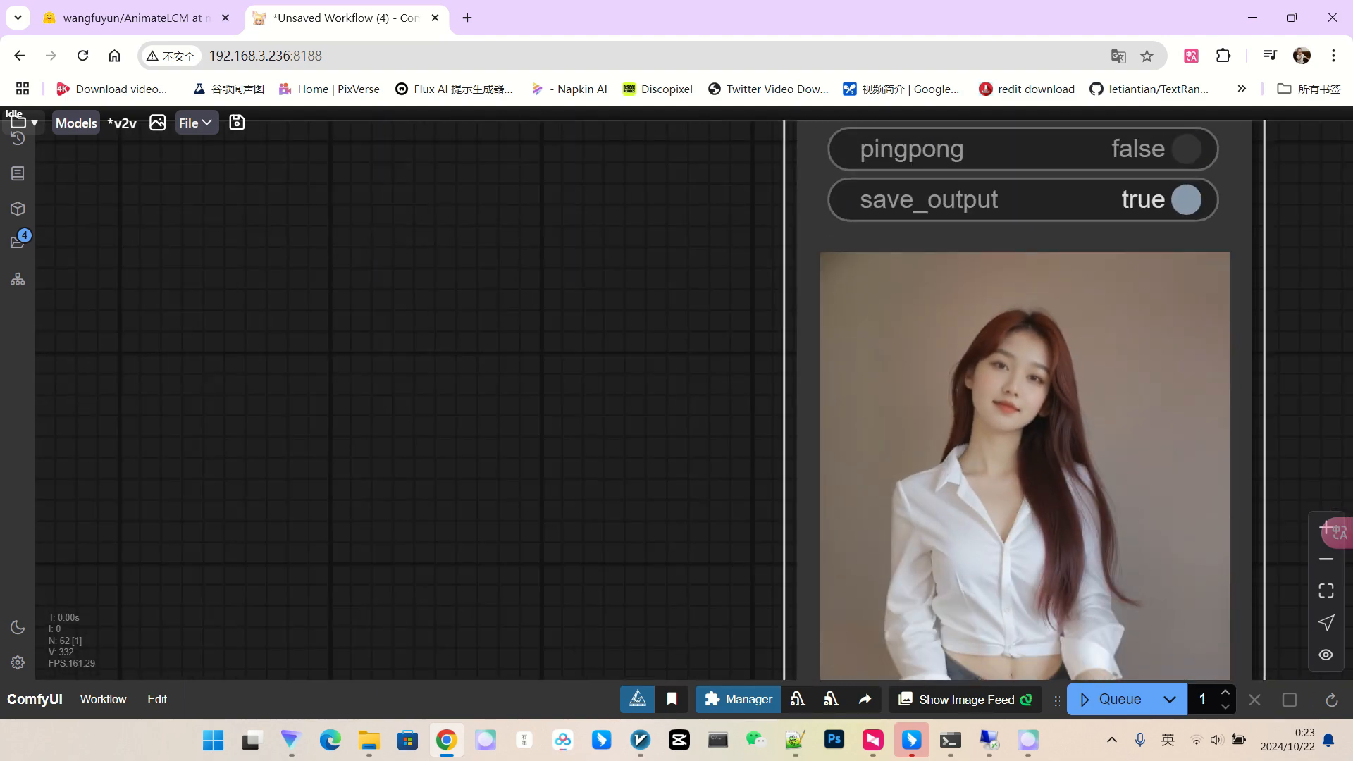
scroll(1047, 425, down, 2)
scroll(1035, 340, down, 6)
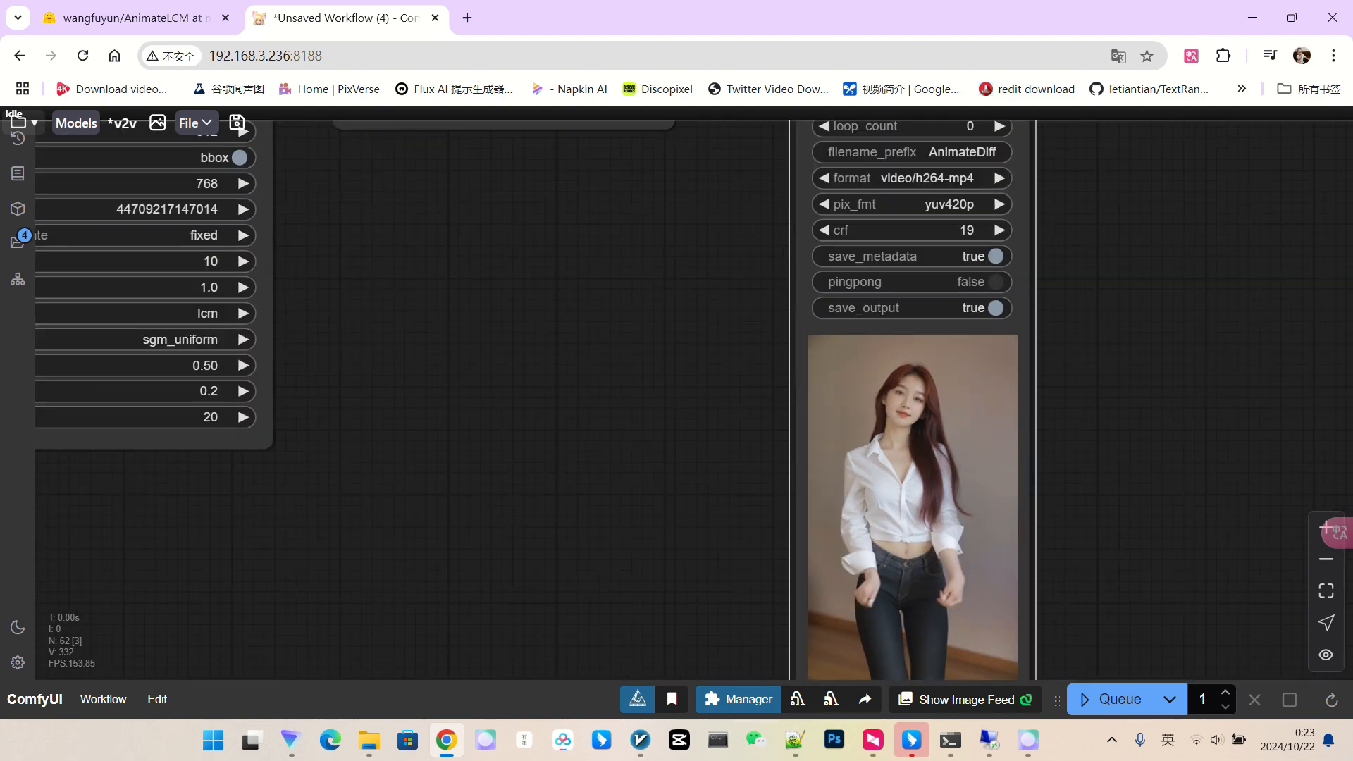
drag(392, 503, 1065, 494)
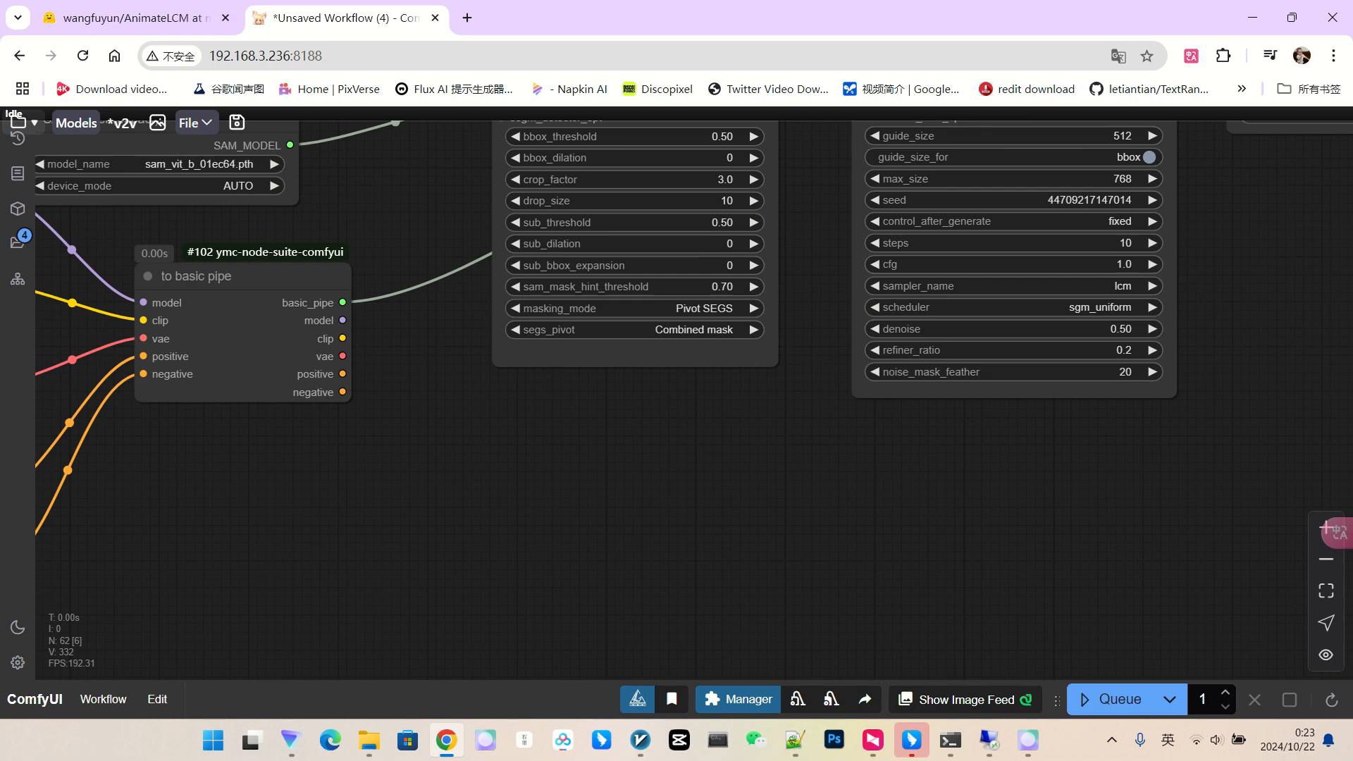
scroll(1065, 494, down, 4)
drag(401, 543, 1145, 472)
scroll(724, 431, up, 18)
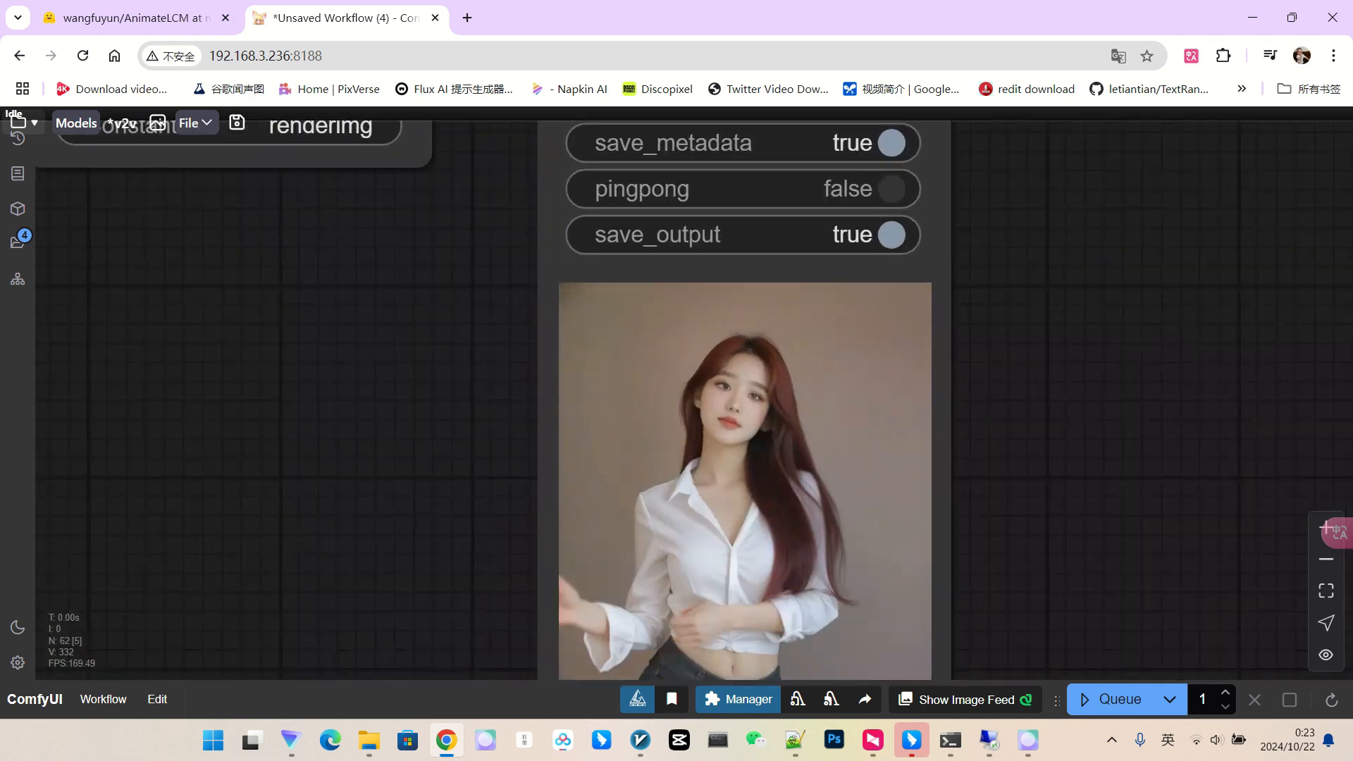
scroll(789, 412, up, 3)
scroll(715, 391, down, 6)
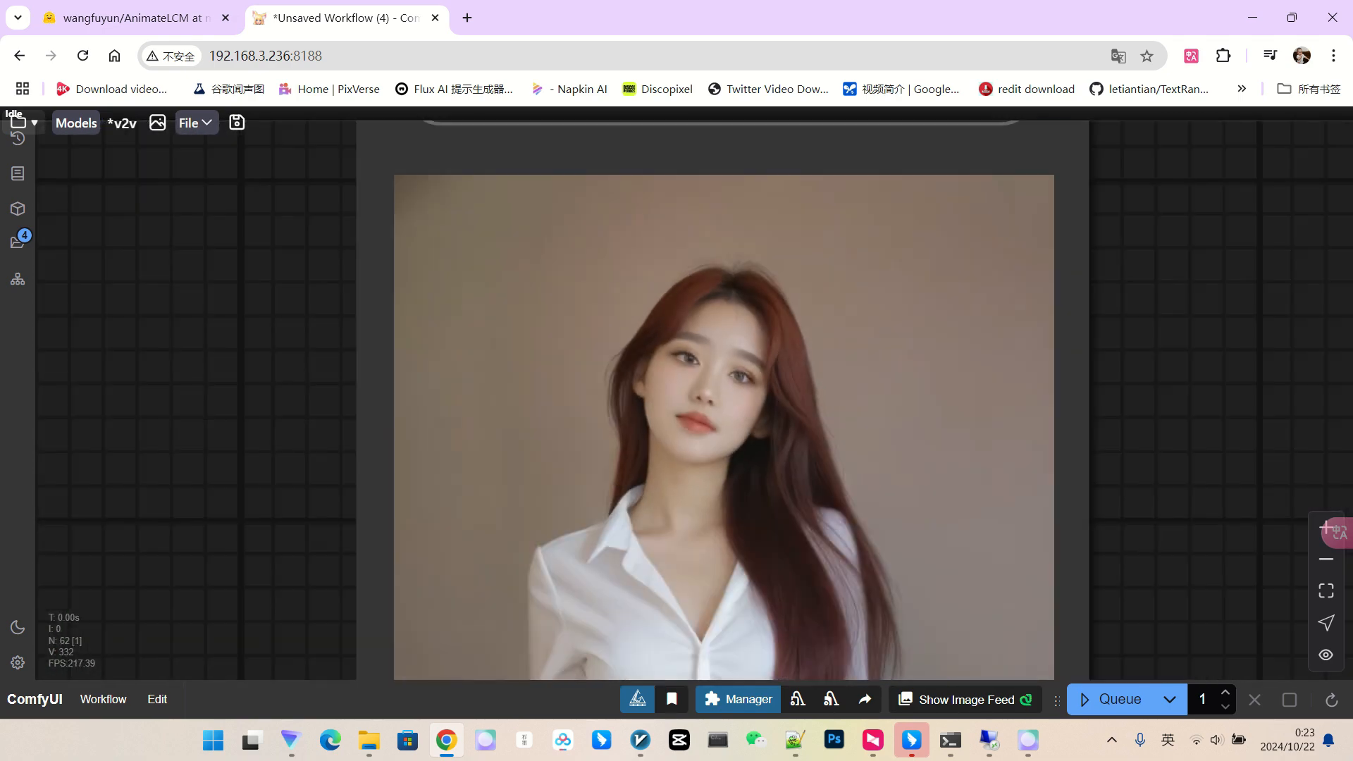
scroll(726, 405, down, 9)
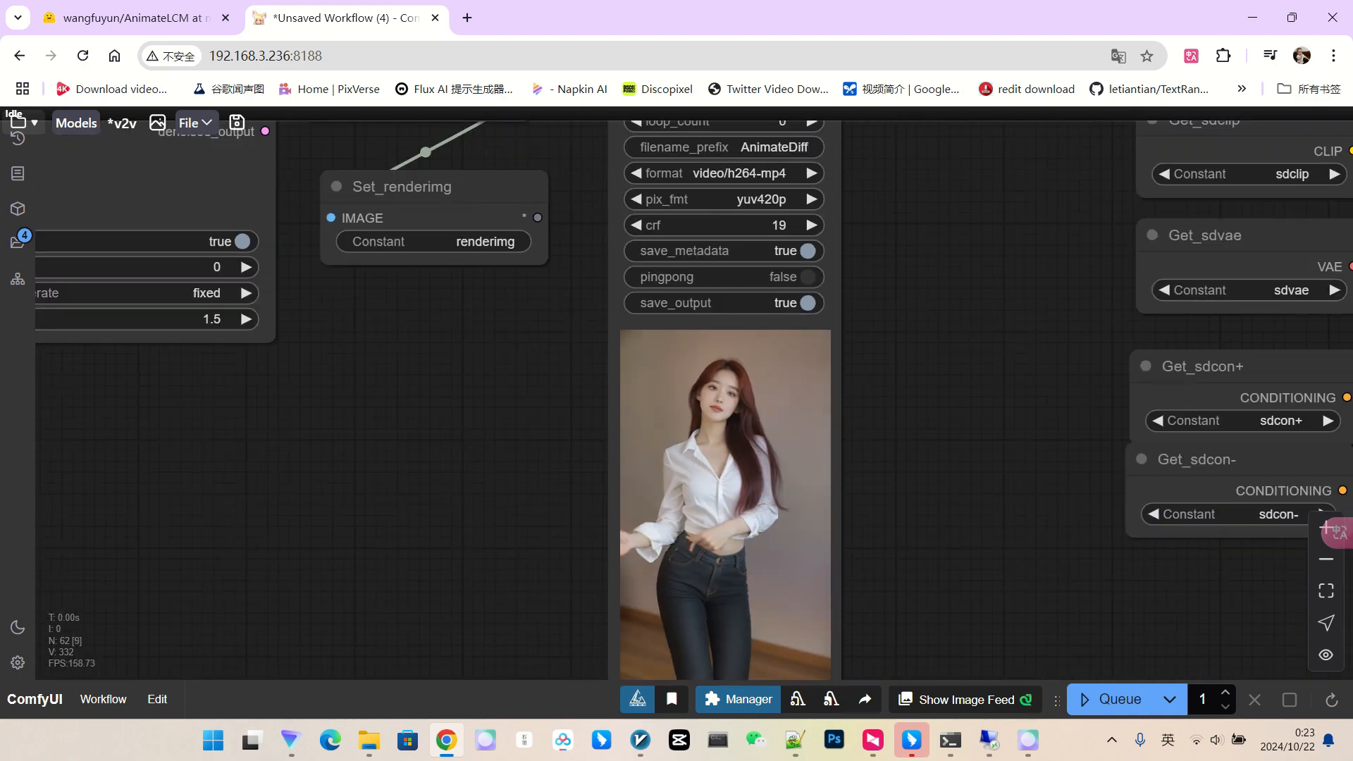
drag(902, 437, 327, 431)
scroll(327, 432, down, 3)
drag(1156, 423, 243, 444)
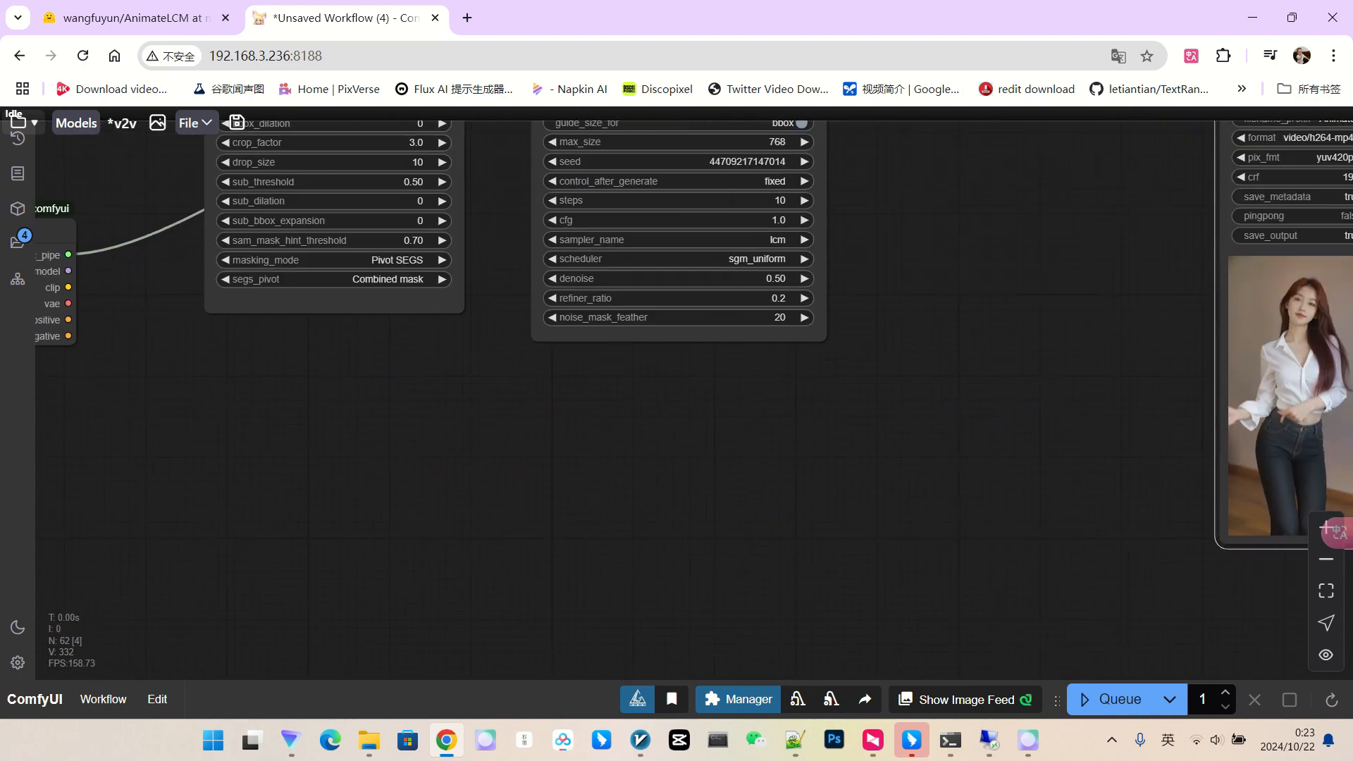
drag(1100, 331, 922, 451)
scroll(835, 412, up, 3)
scroll(820, 430, up, 4)
scroll(815, 397, down, 4)
scroll(807, 416, down, 3)
drag(606, 394, 800, 430)
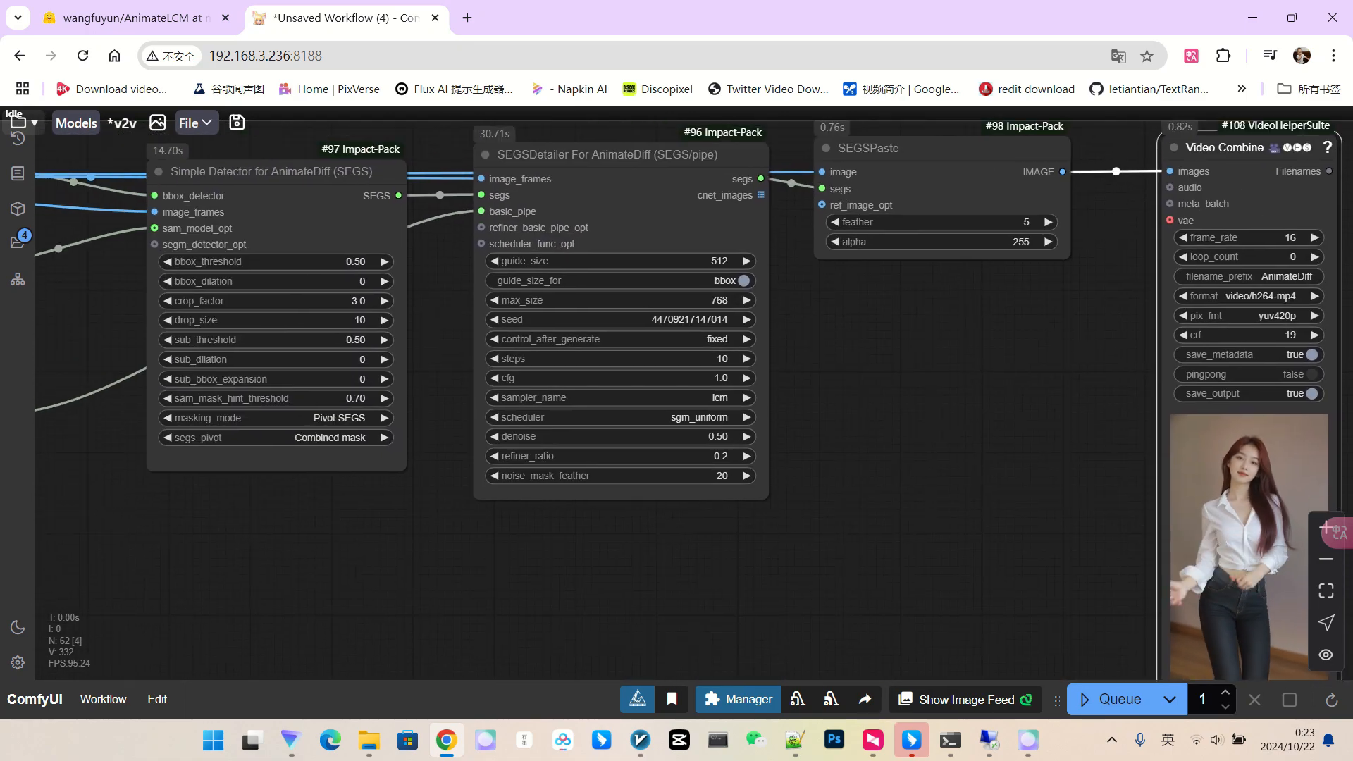
scroll(683, 390, up, 6)
Set the SEGSDetailer cfg to 1.5 and queue a render.
click(712, 360)
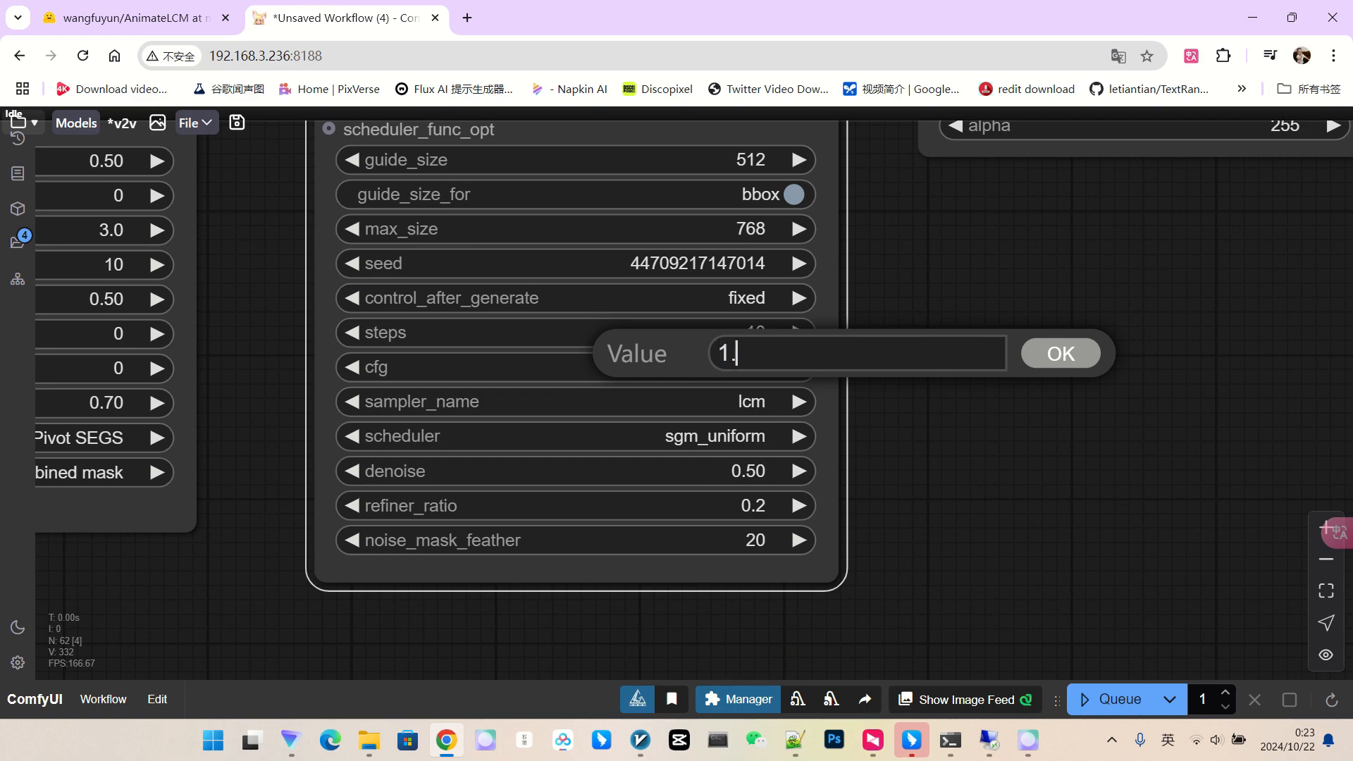
key(Return)
scroll(454, 403, down, 7)
drag(705, 423, 681, 425)
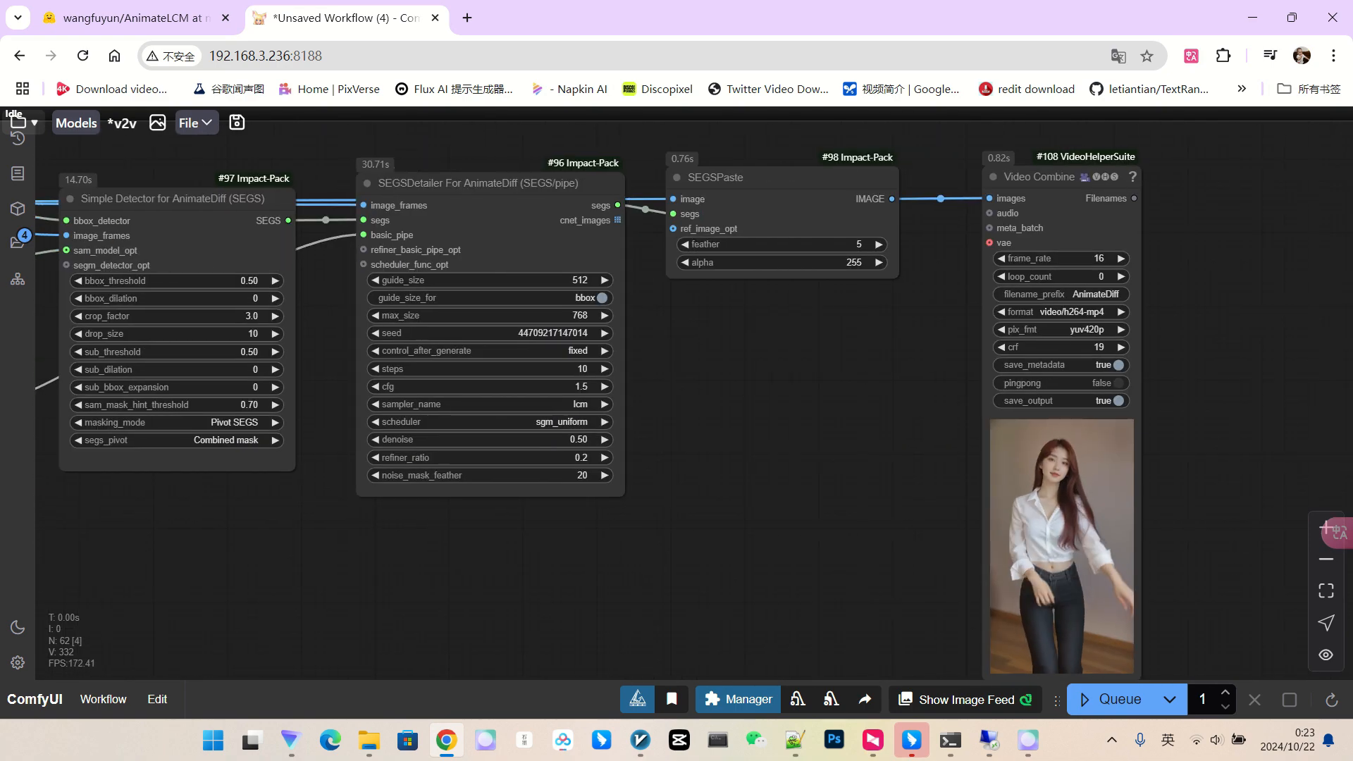
click(1111, 700)
scroll(1002, 441, up, 10)
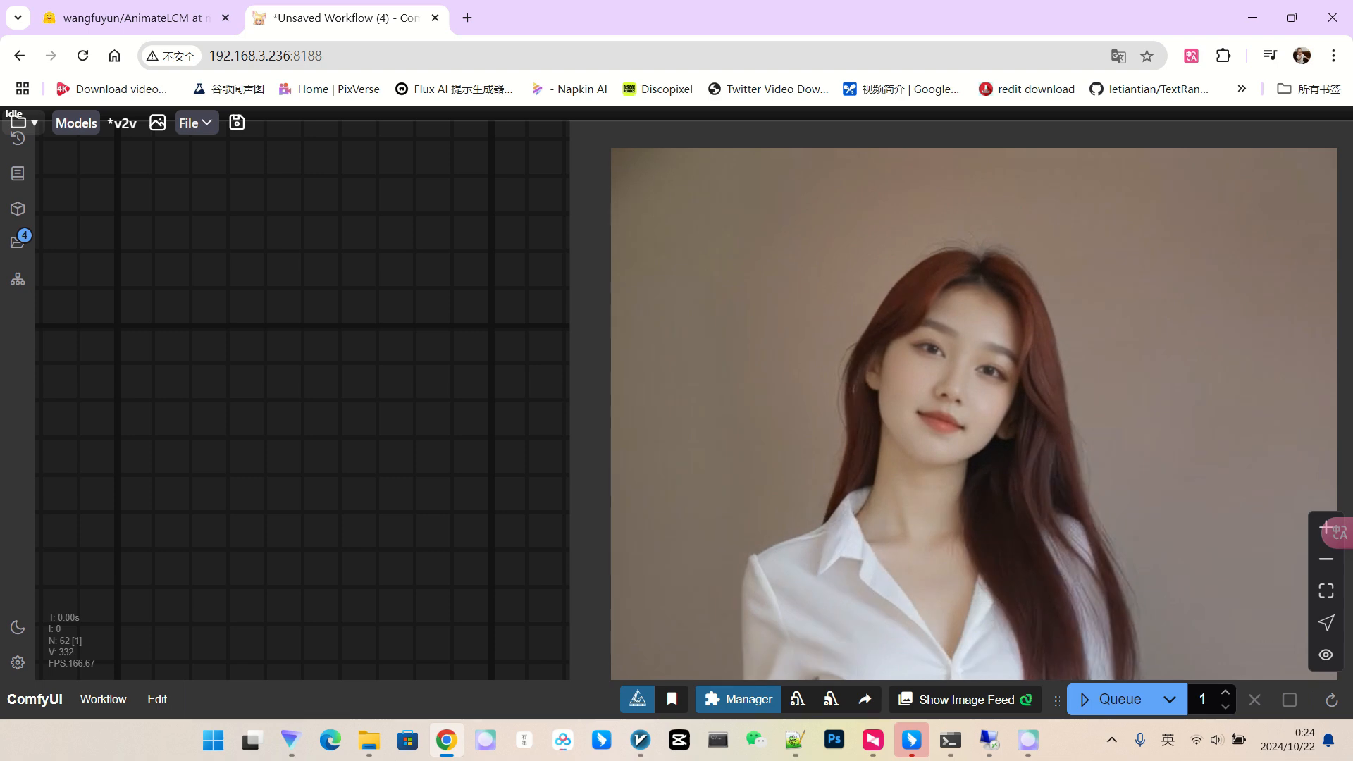
scroll(1038, 395, down, 8)
scroll(1038, 393, down, 4)
Change the detailer cfg to 2.0 and queue another render.
drag(563, 384, 849, 415)
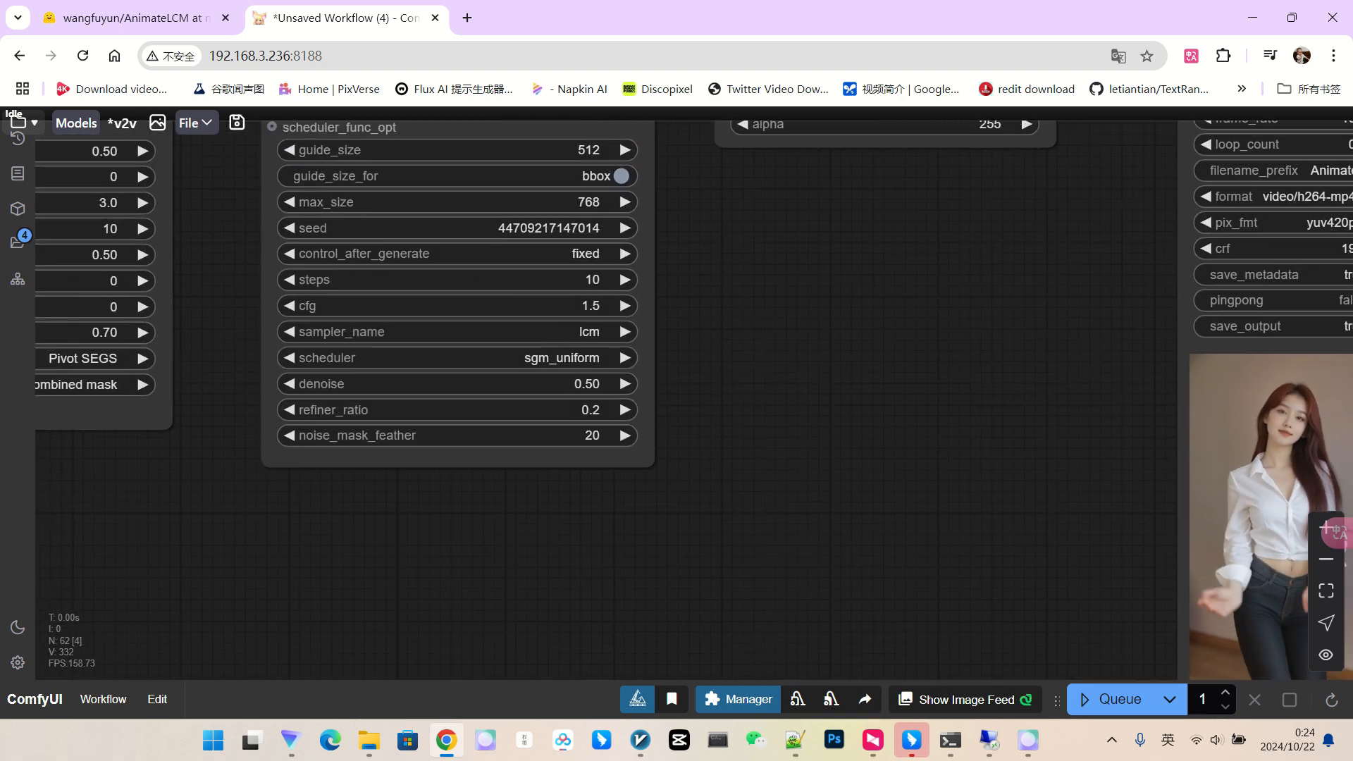
click(519, 303)
text(2)
key(Return)
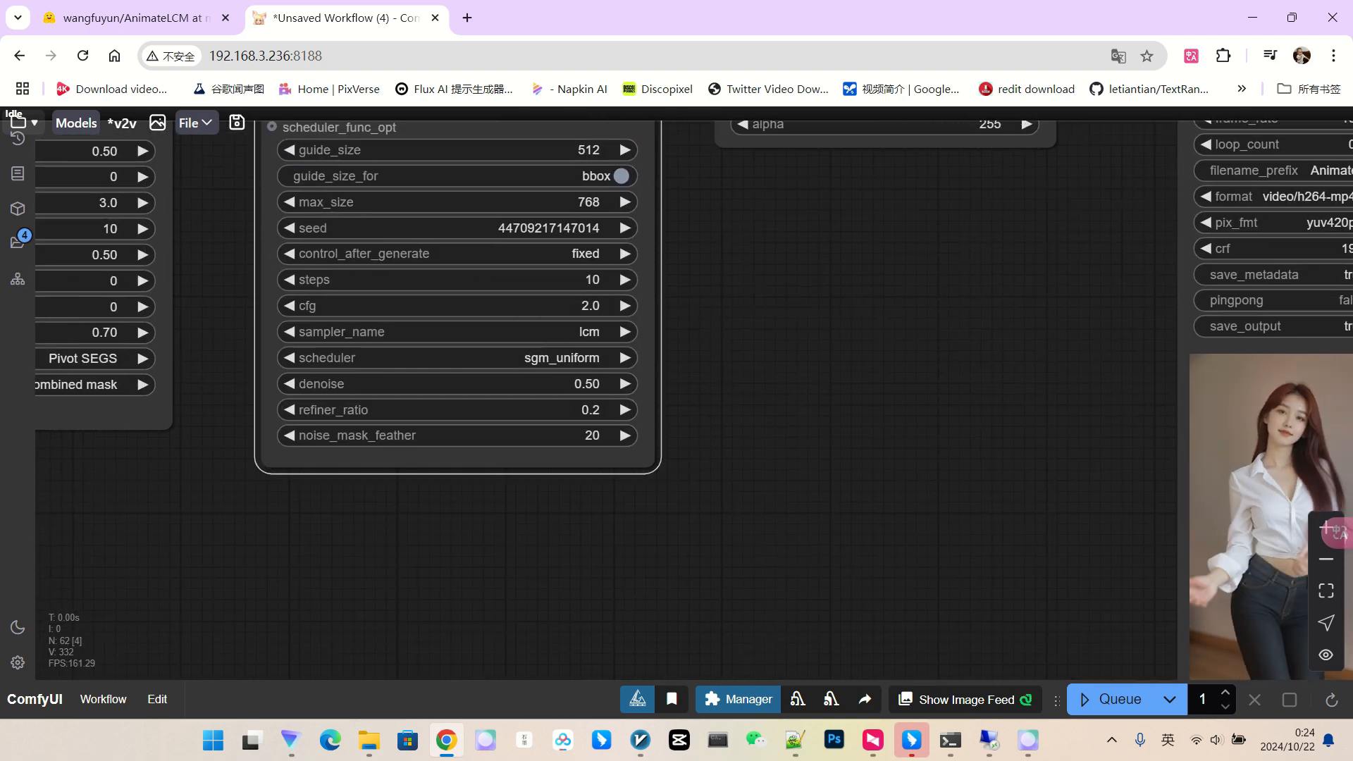
scroll(758, 357, down, 5)
scroll(775, 310, down, 1)
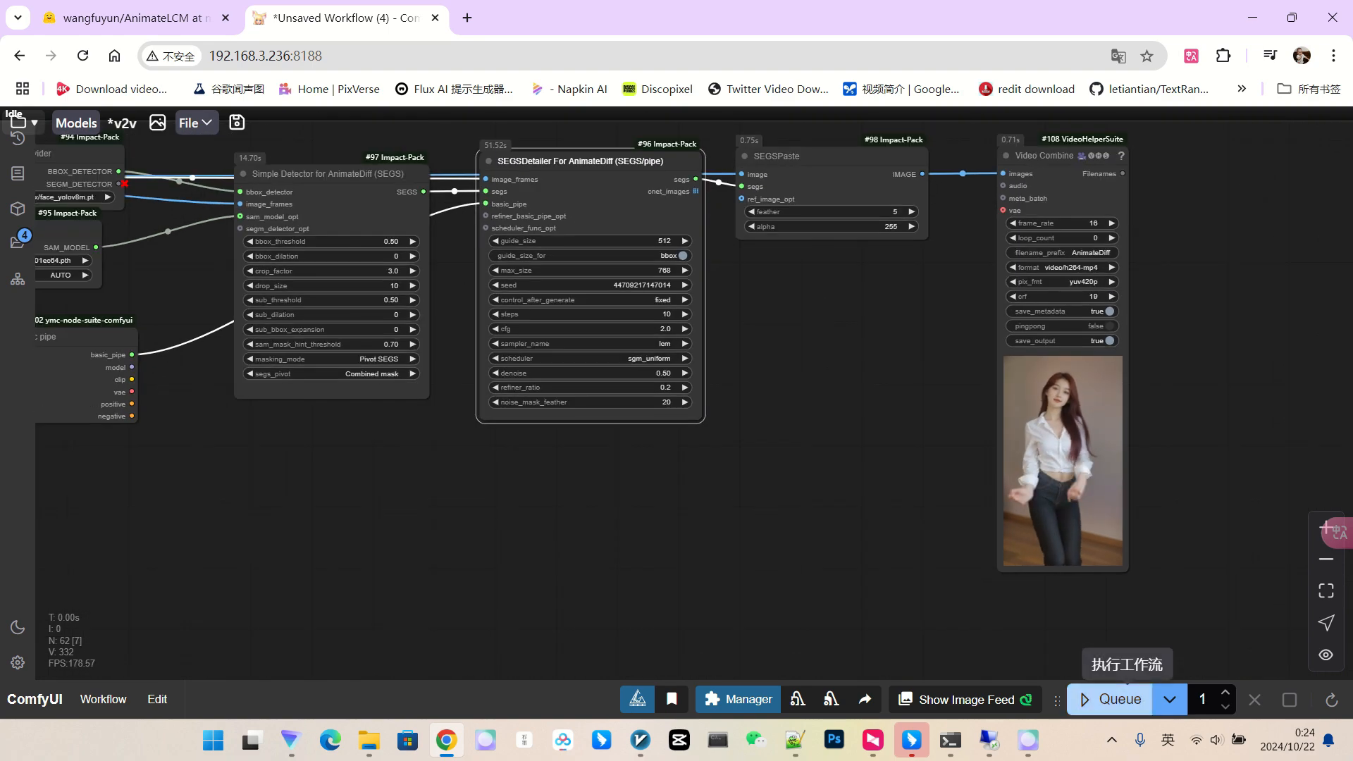
click(1121, 699)
scroll(1066, 403, up, 15)
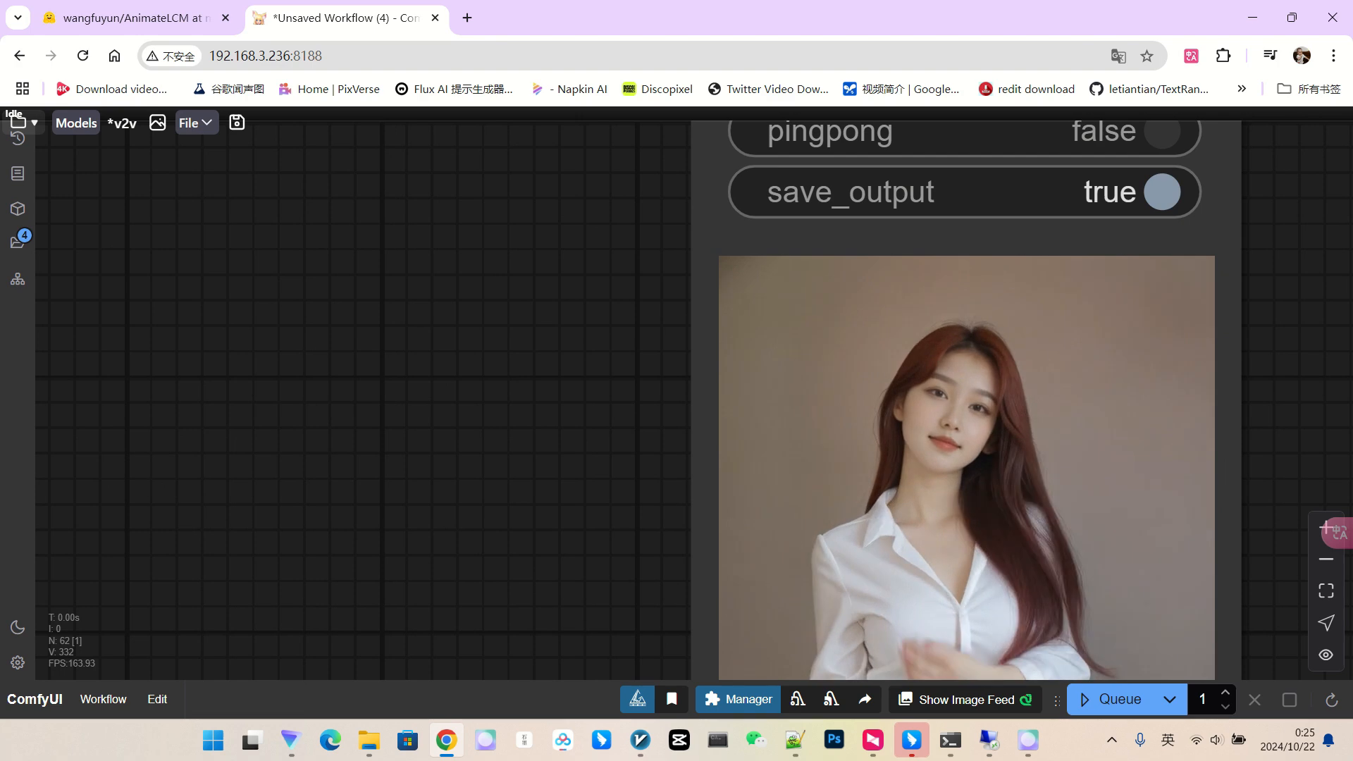
scroll(1010, 337, down, 10)
Move the new Video Combine preview beside the earlier video output.
drag(327, 372, 394, 372)
scroll(395, 372, up, 3)
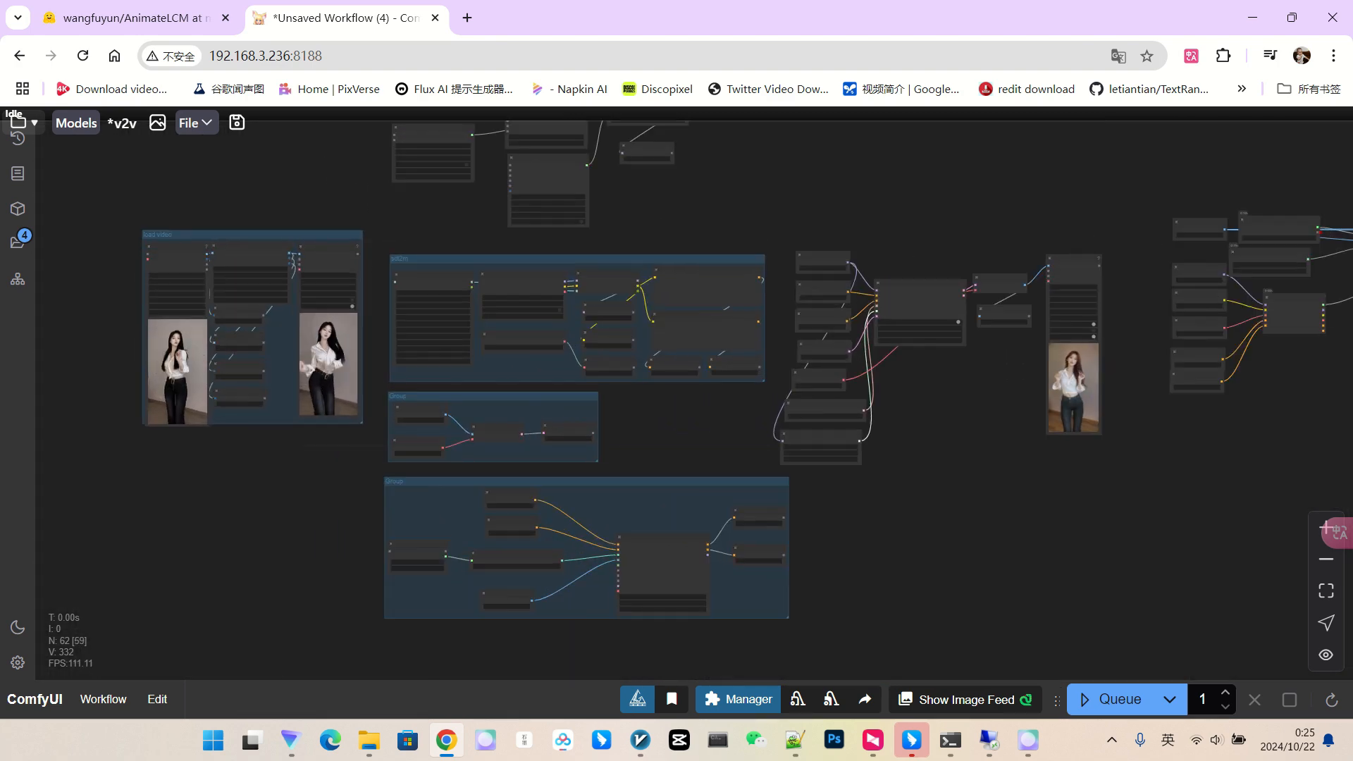
drag(1022, 479, 356, 431)
drag(586, 220, 1123, 190)
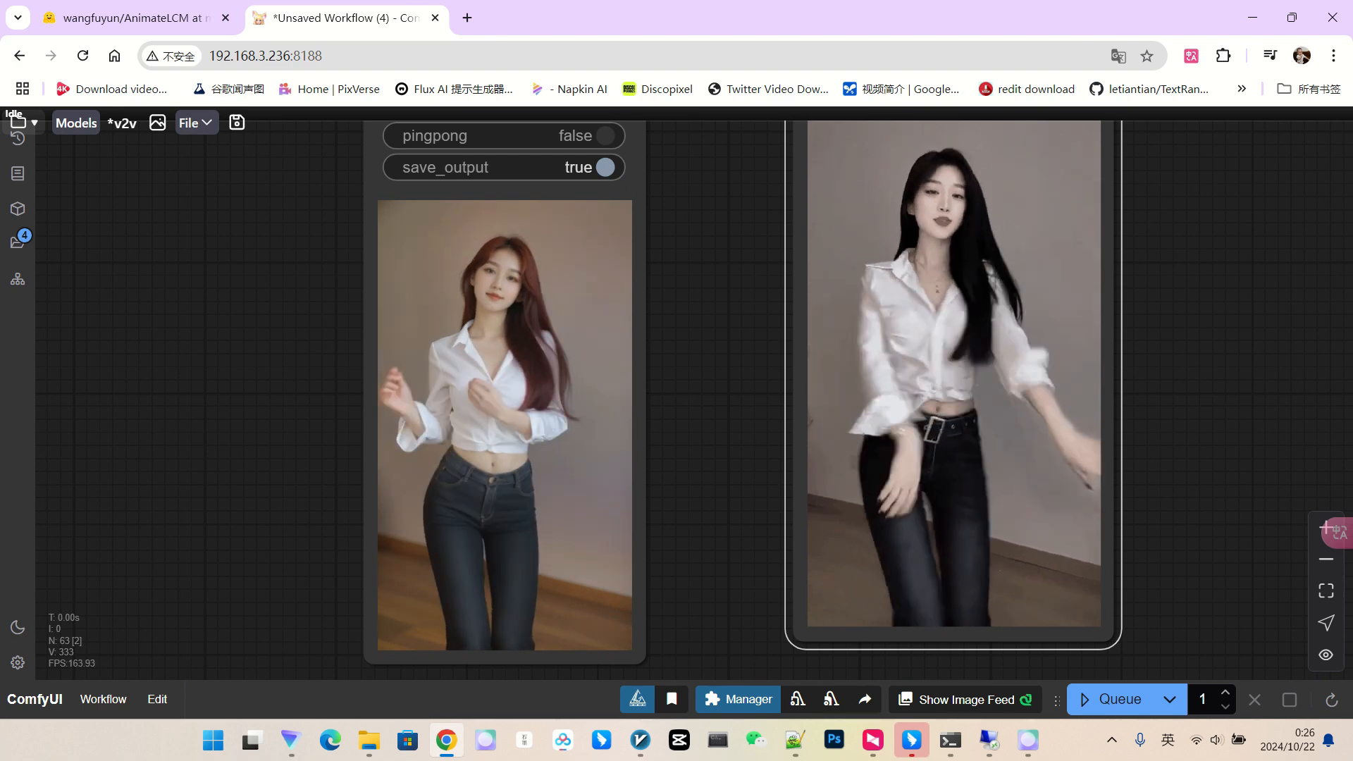
scroll(708, 371, down, 2)
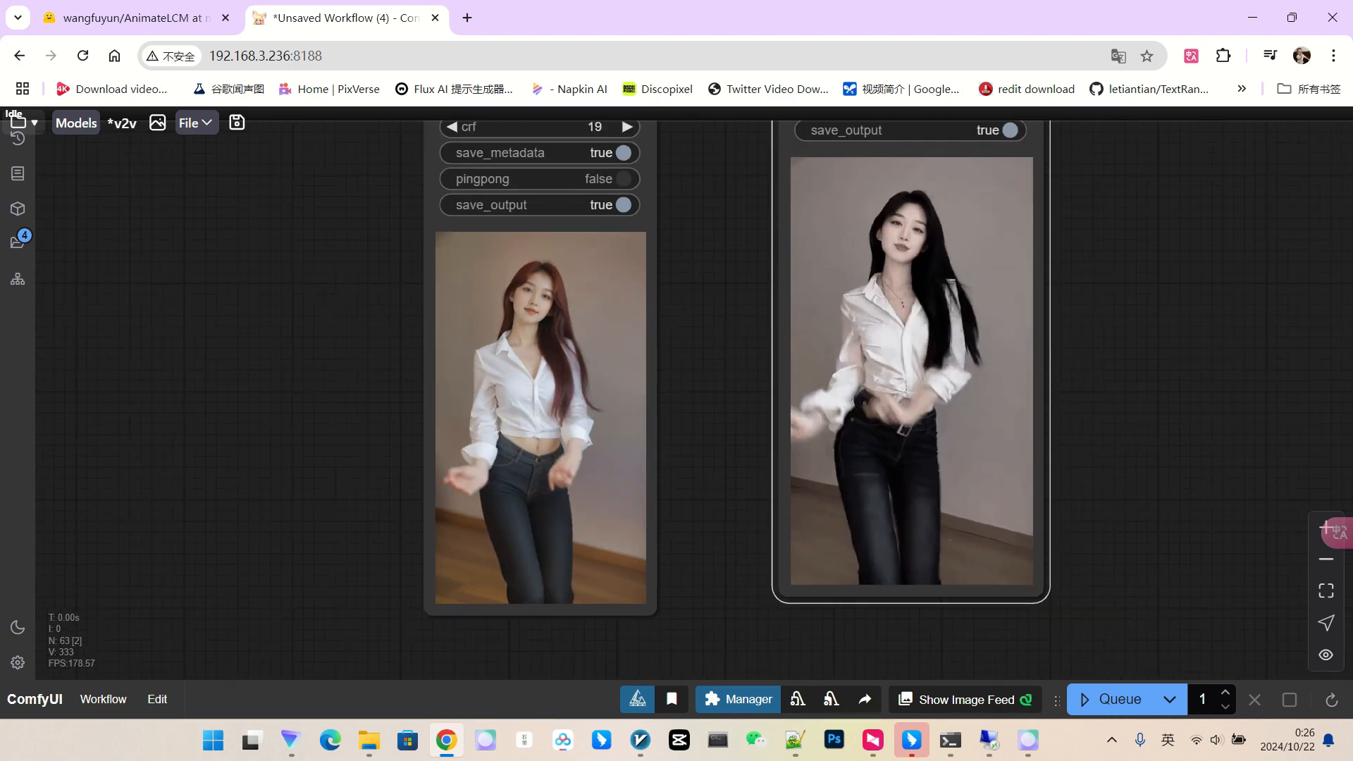
scroll(572, 372, up, 1)
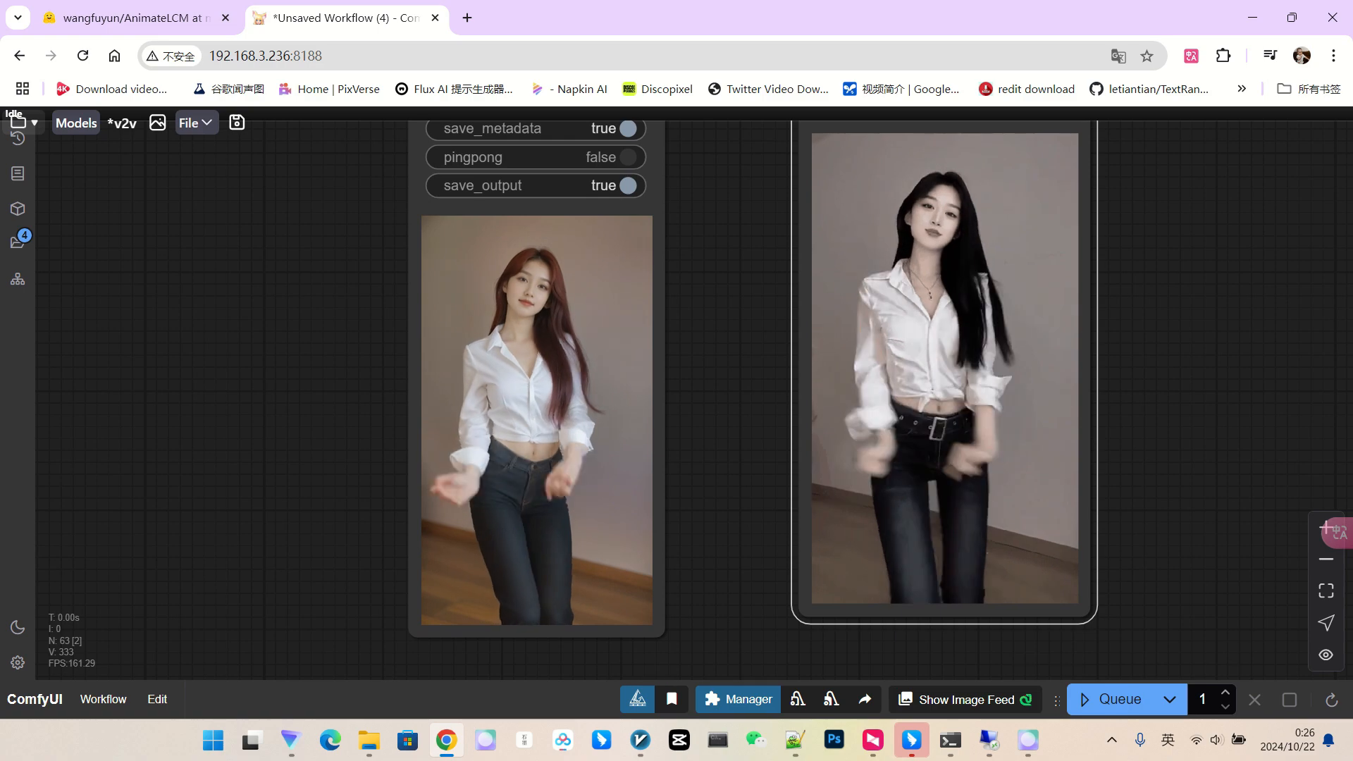
scroll(629, 360, down, 8)
drag(380, 409, 1269, 432)
Switch the Load Checkpoint model to realcartoon3d_v15.safetensors.
scroll(1150, 459, down, 3)
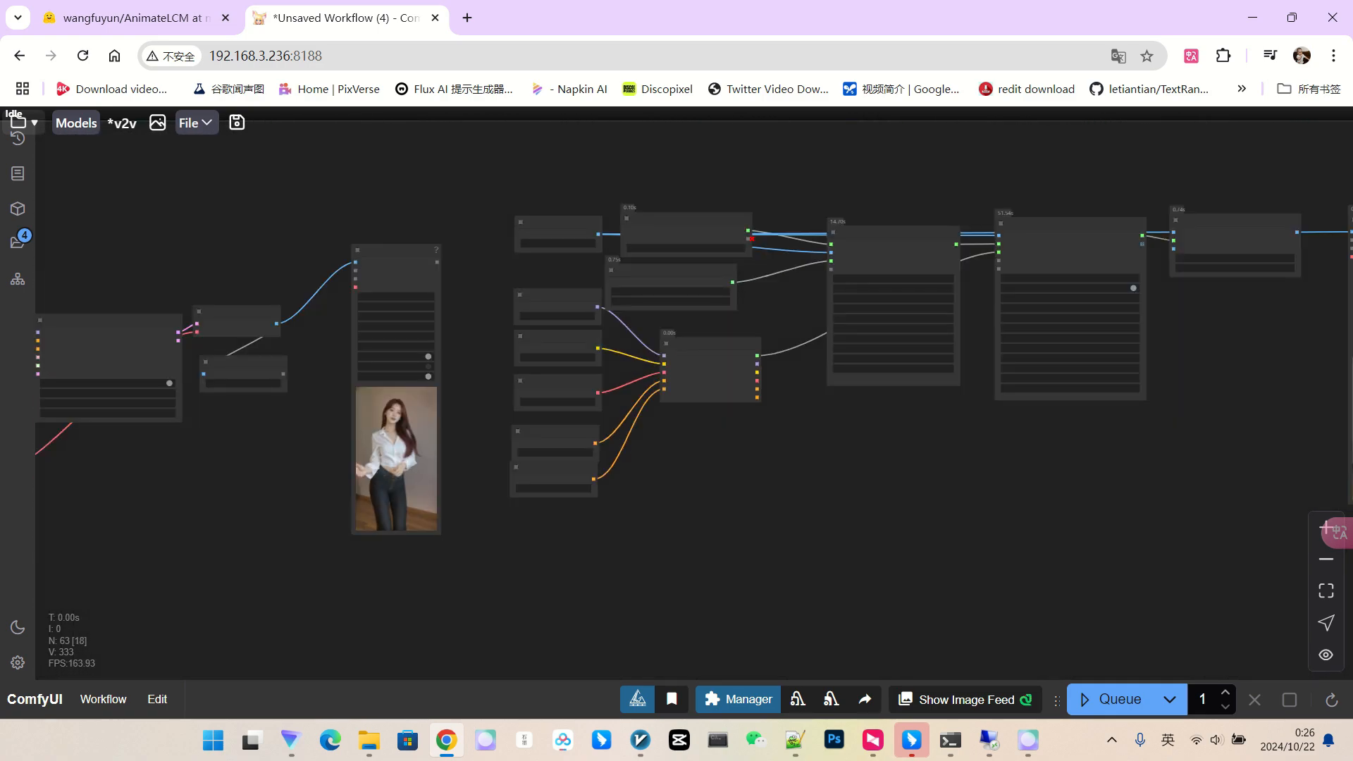
drag(719, 516, 1323, 522)
drag(740, 550, 1131, 485)
scroll(322, 291, up, 8)
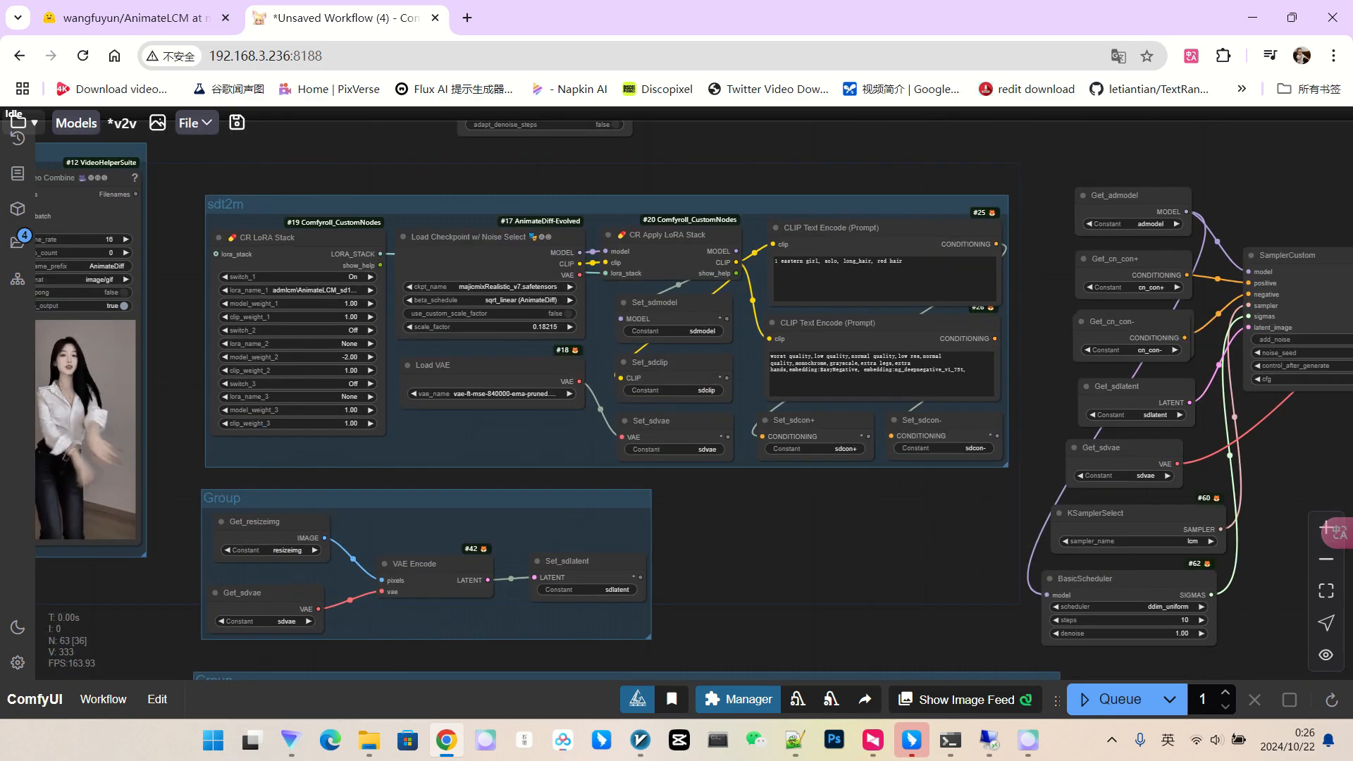
scroll(571, 298, up, 3)
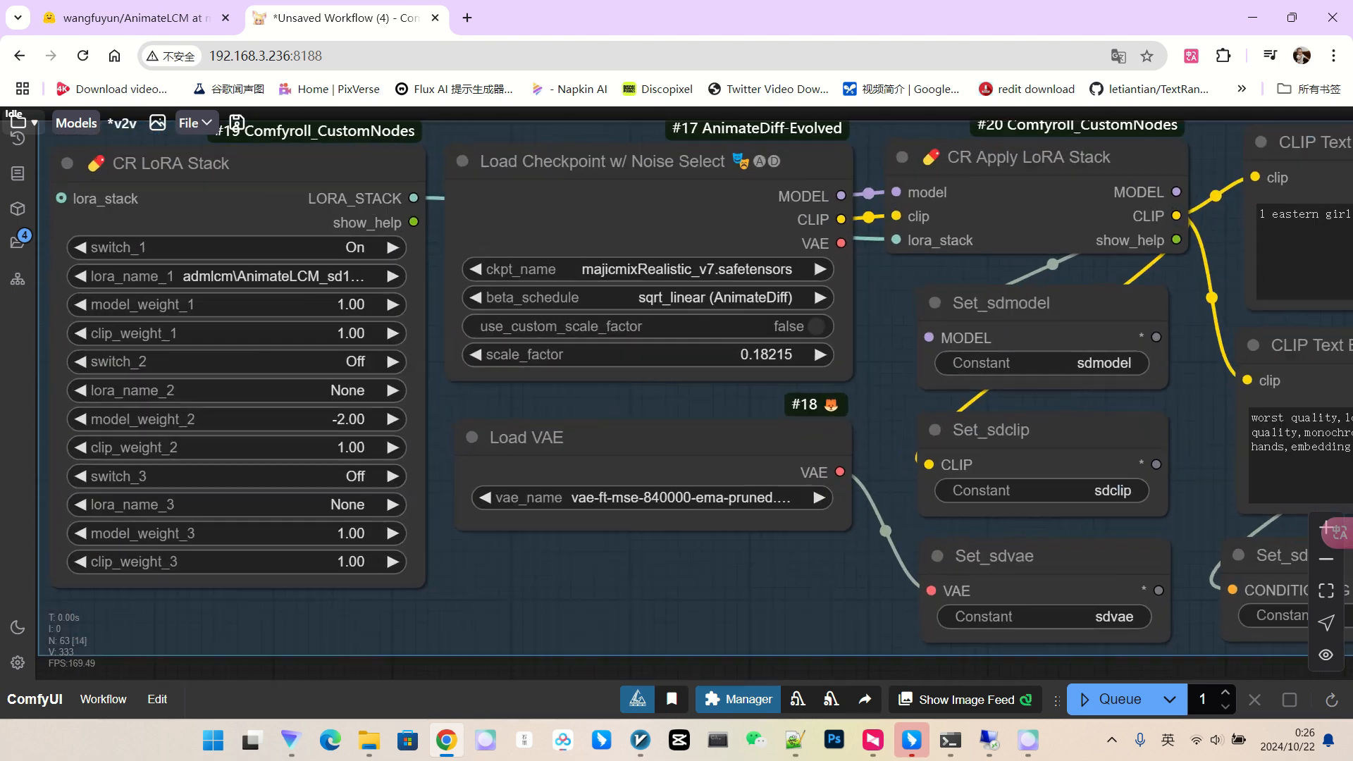
click(599, 269)
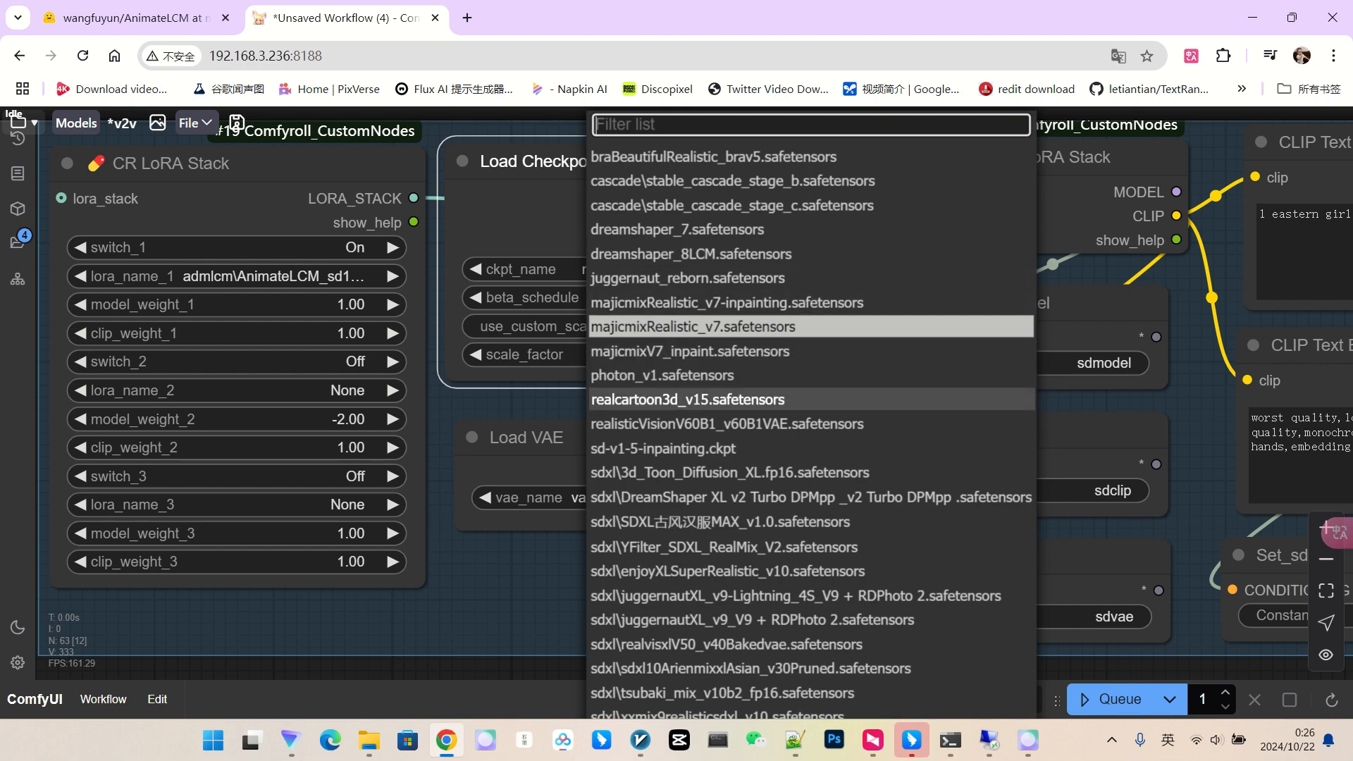
click(688, 399)
Add 'animate style' after 'red hair,' in the positive prompt.
scroll(687, 330, down, 7)
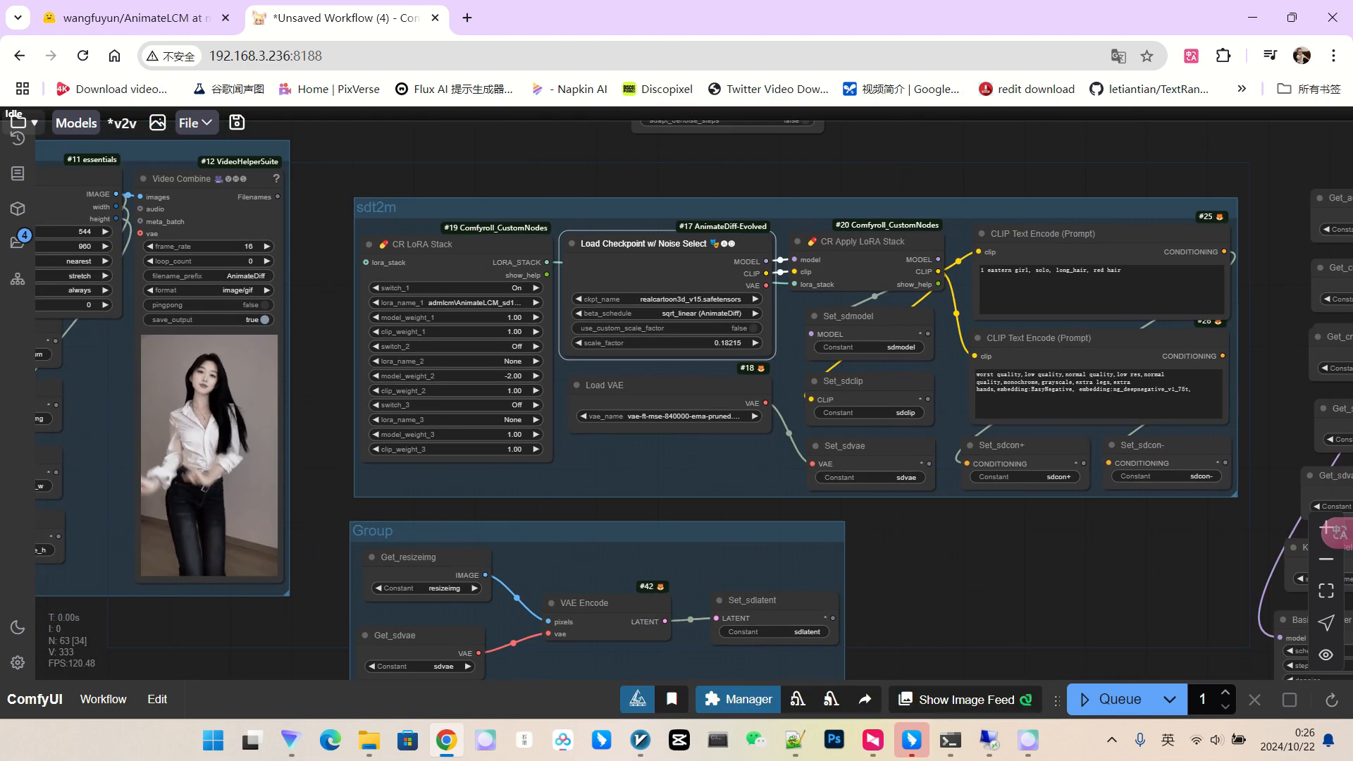
drag(704, 470, 516, 458)
scroll(758, 280, up, 2)
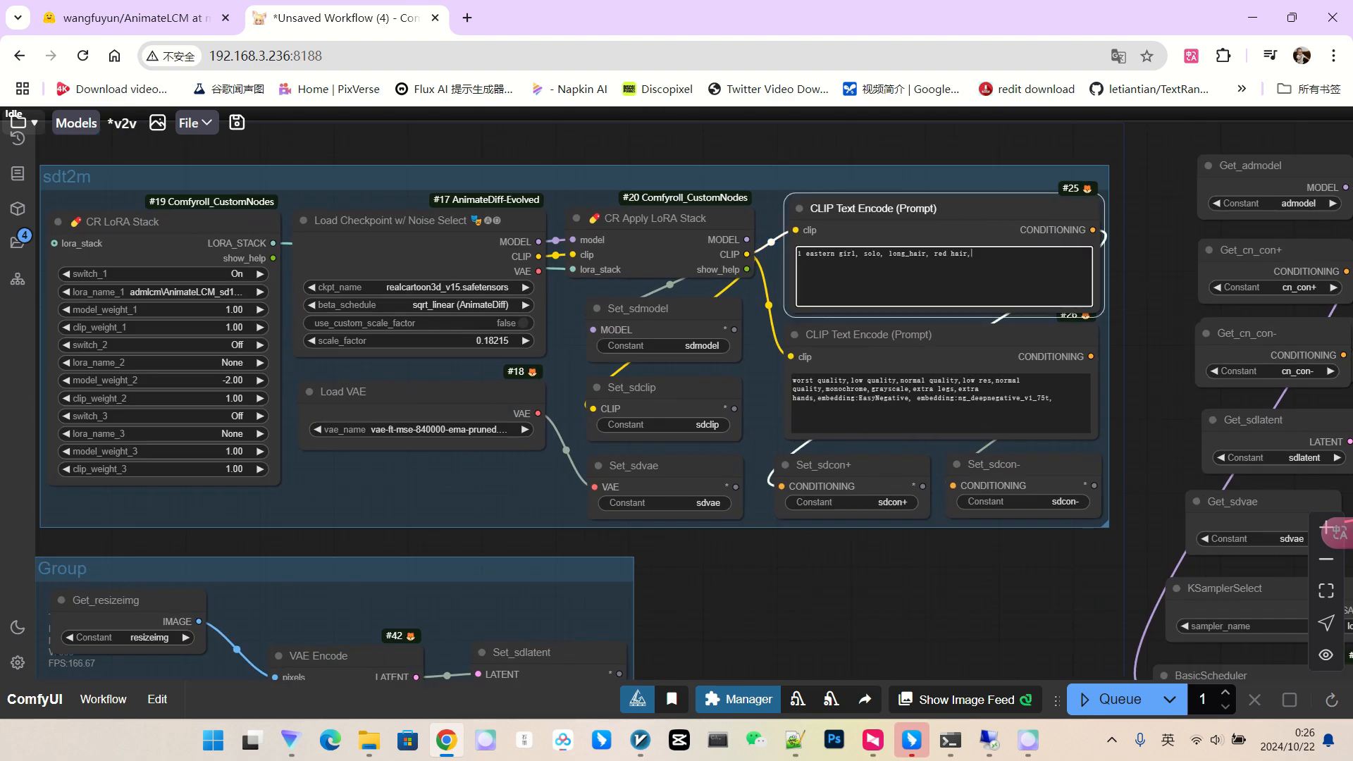
text(nim)
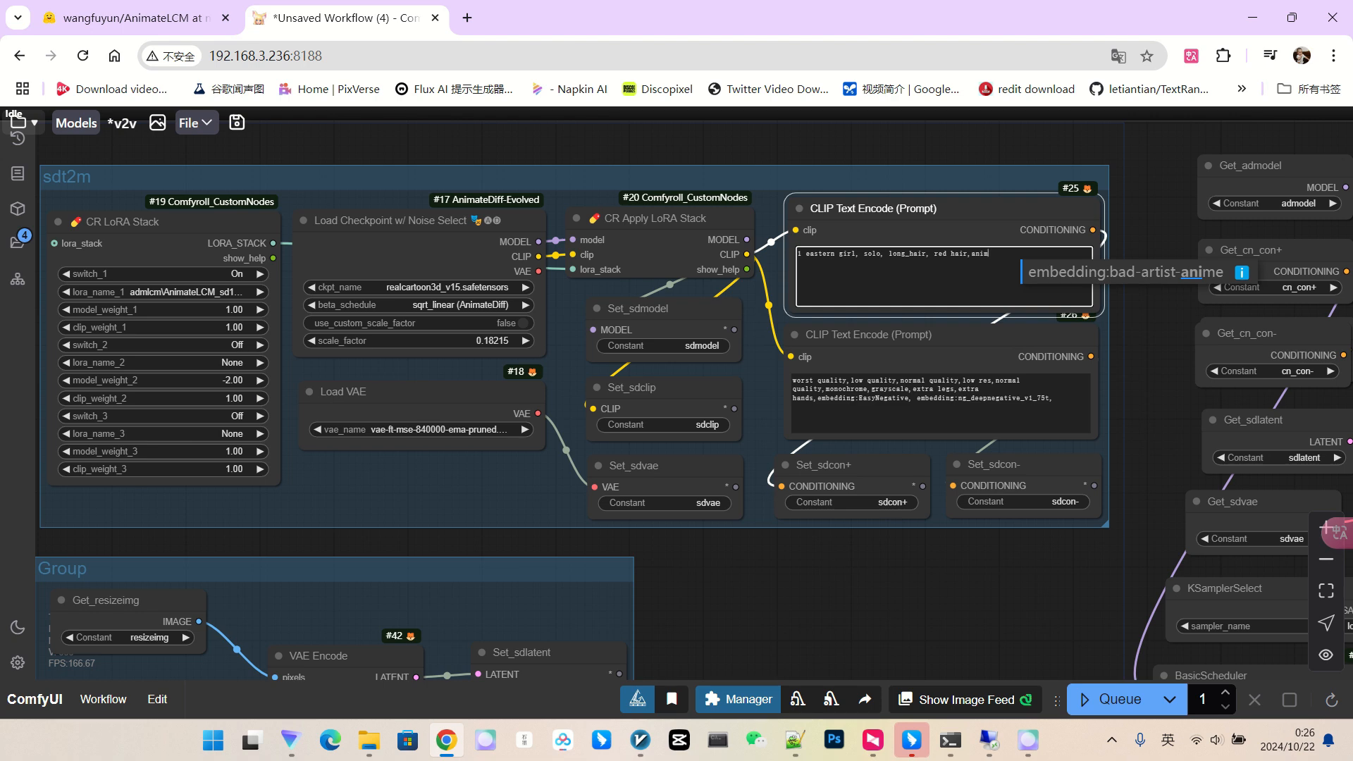
text(ate style)
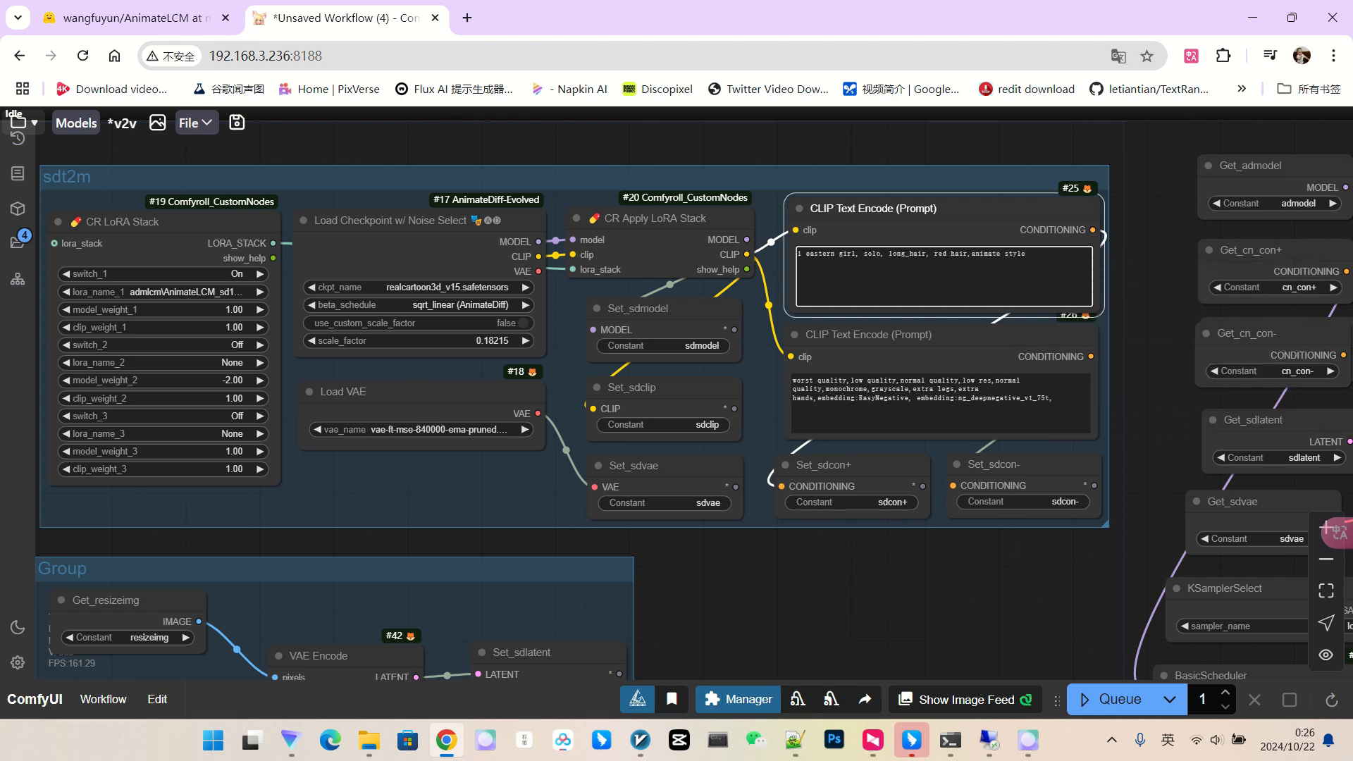
scroll(867, 153, down, 7)
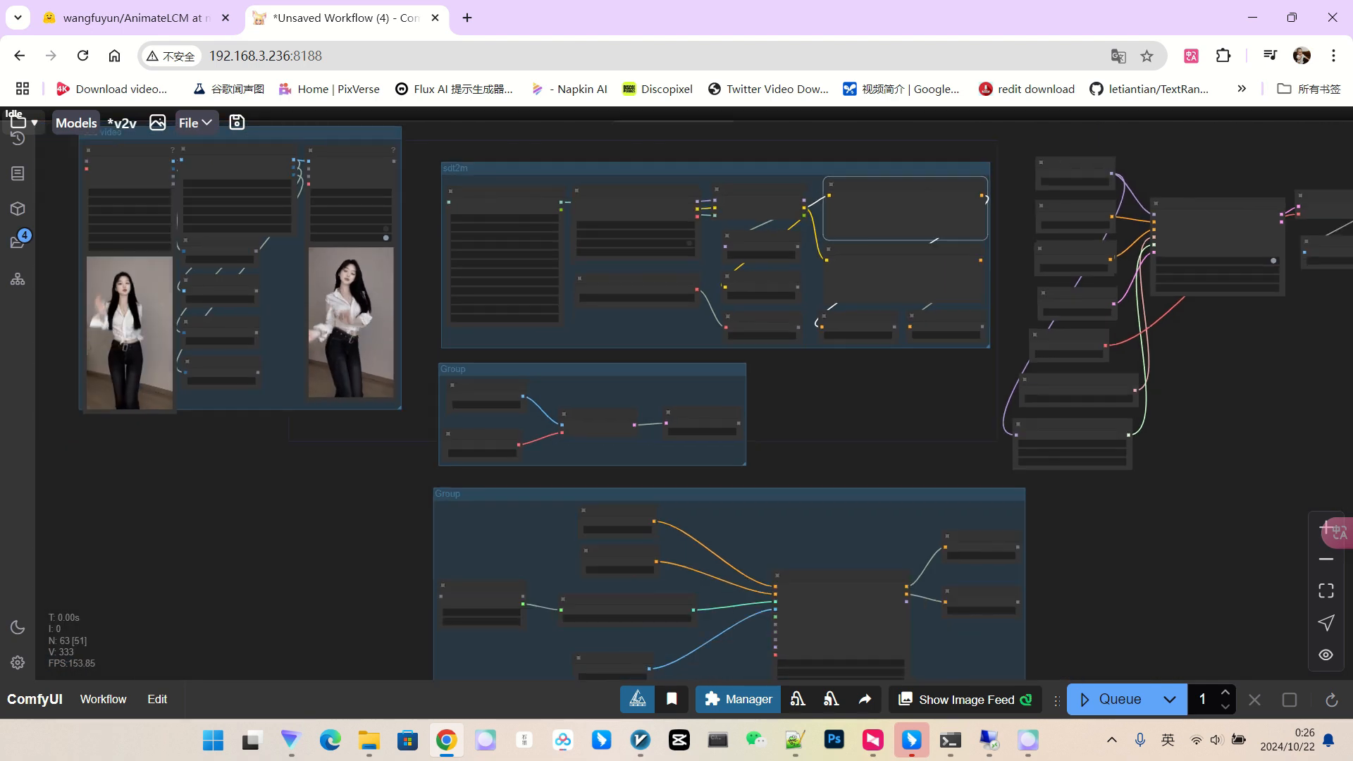
drag(1198, 557, 916, 533)
Enlarge the rightmost video preview and shift it further right.
scroll(1155, 553, down, 3)
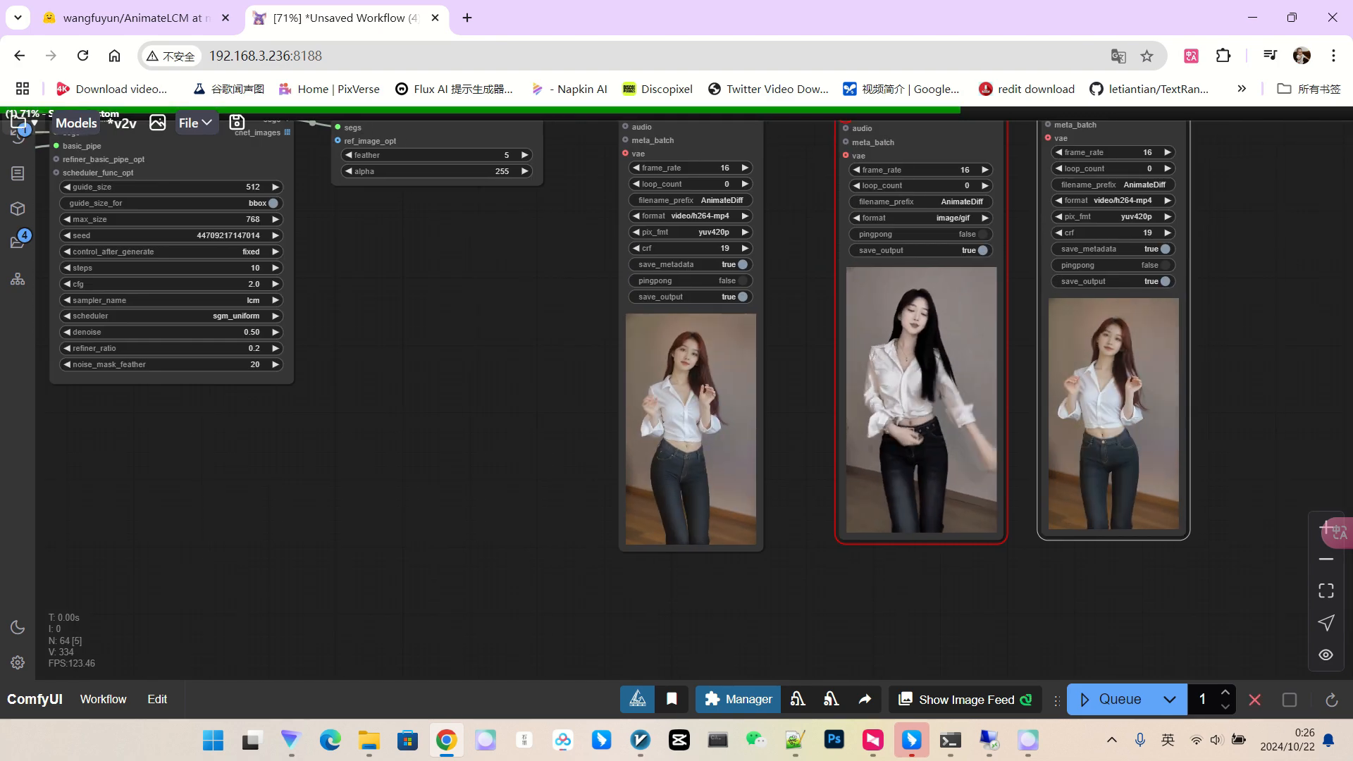
drag(975, 508, 1107, 539)
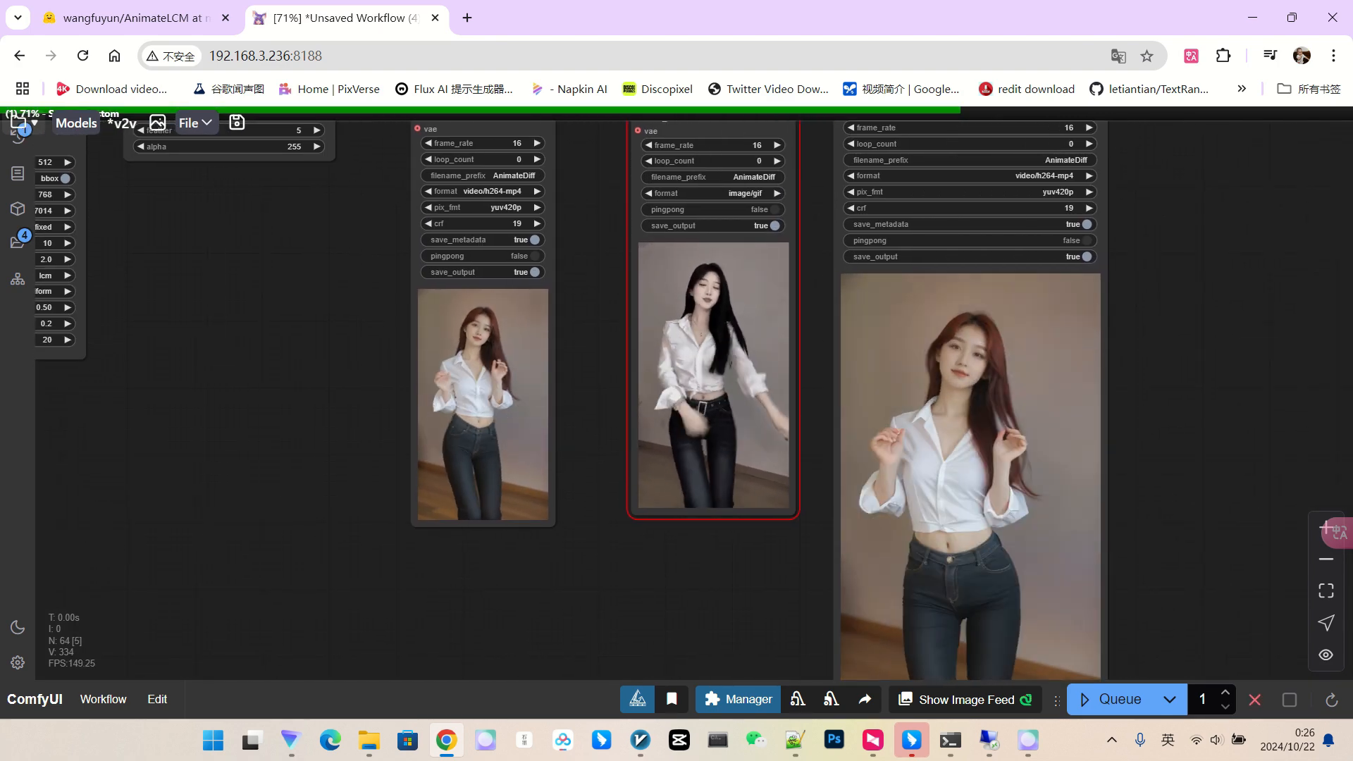
scroll(1188, 509, down, 5)
drag(1188, 509, 1165, 450)
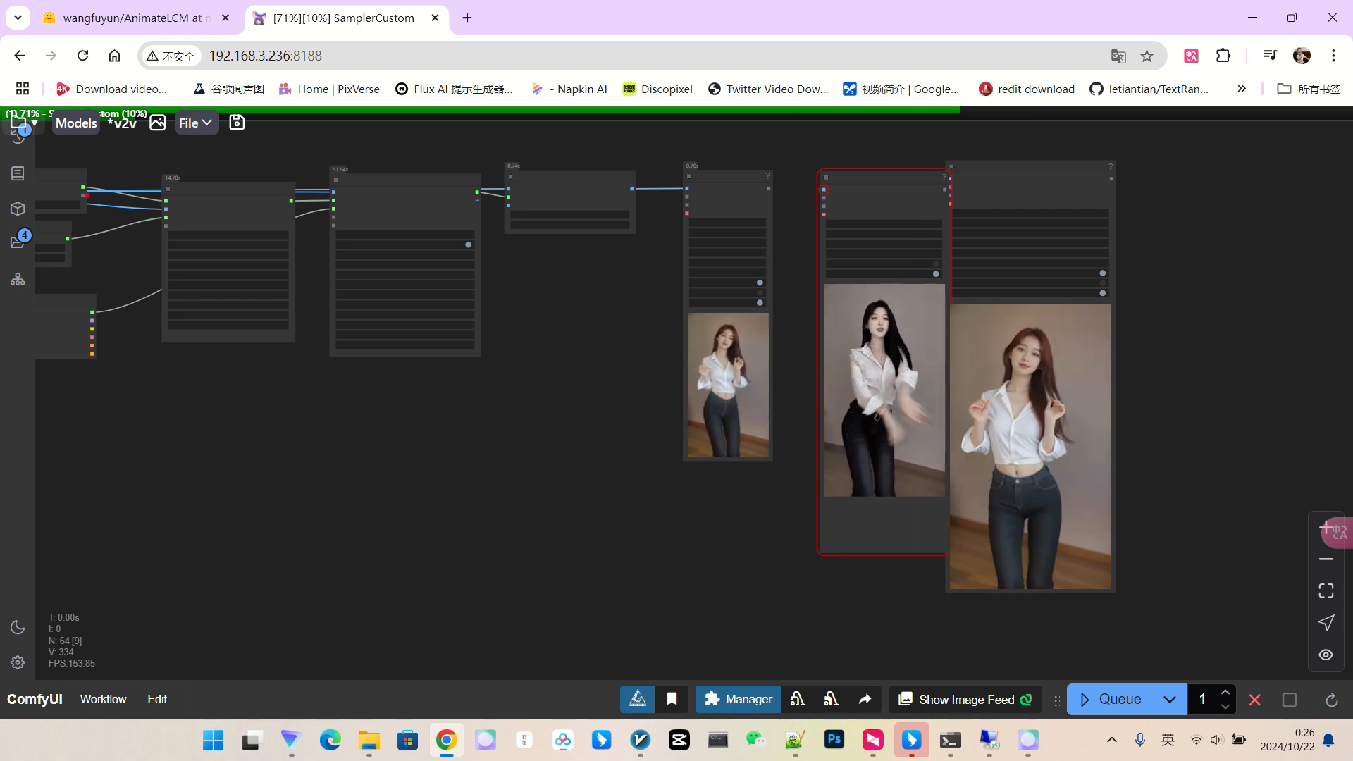
drag(1028, 168, 1108, 167)
Level and enlarge the middle video preview, aligning the right one with it.
drag(882, 178, 884, 166)
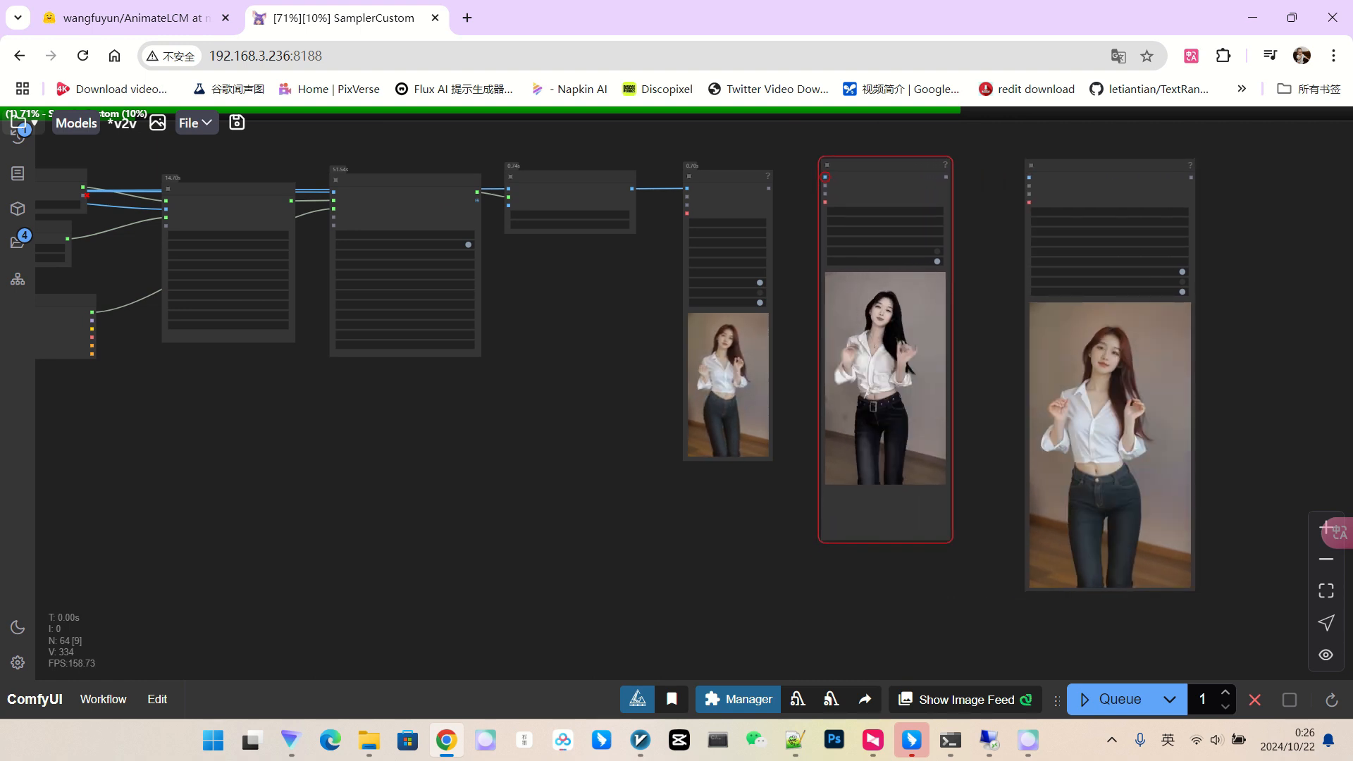
drag(951, 542, 1021, 614)
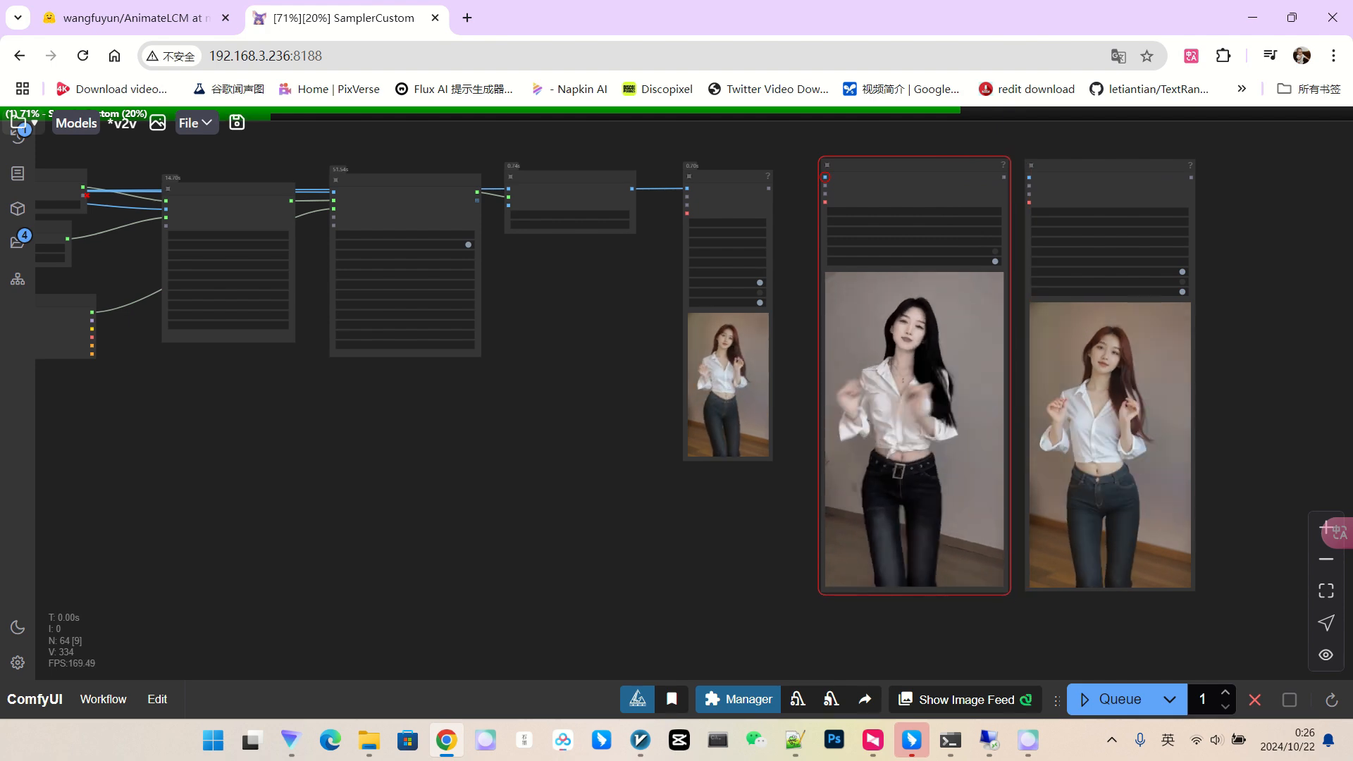
scroll(1085, 268, up, 4)
scroll(1105, 205, down, 3)
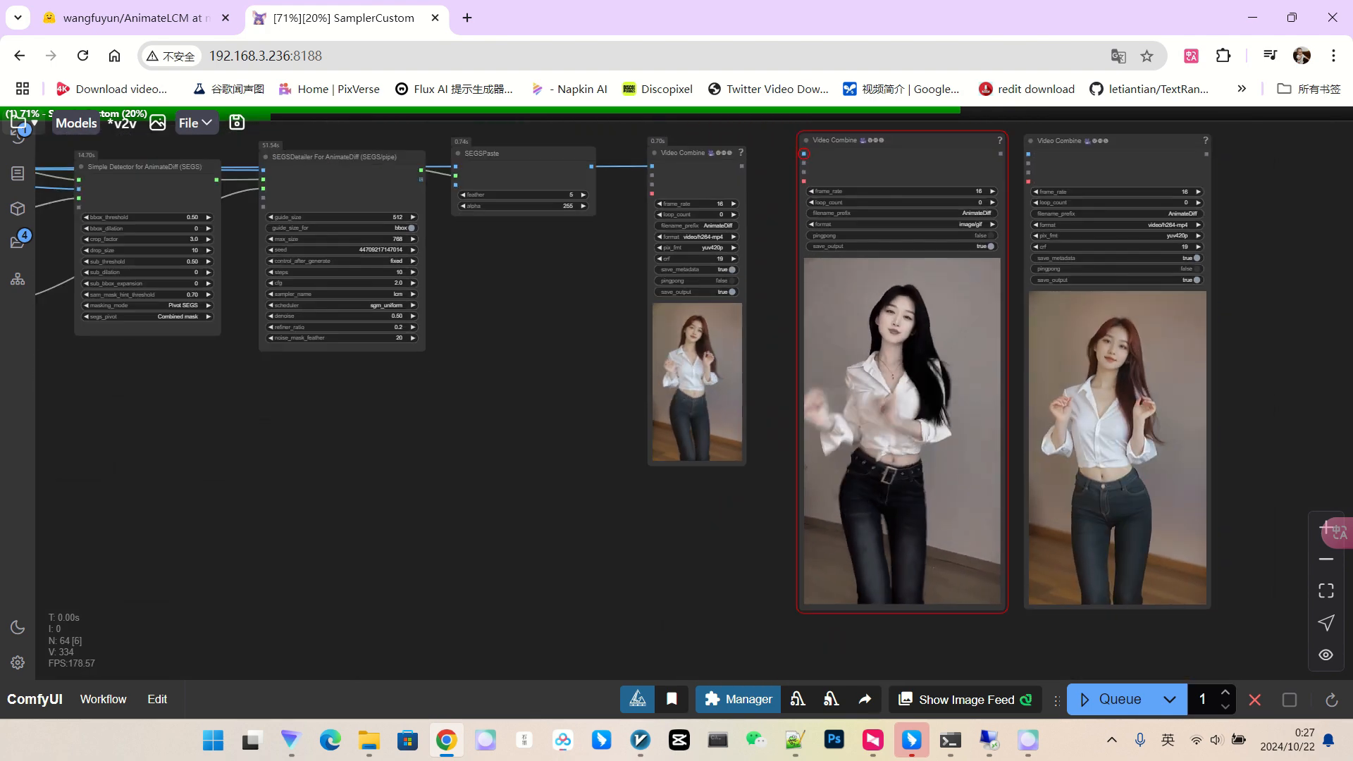
drag(1109, 143, 1106, 141)
scroll(1218, 257, down, 2)
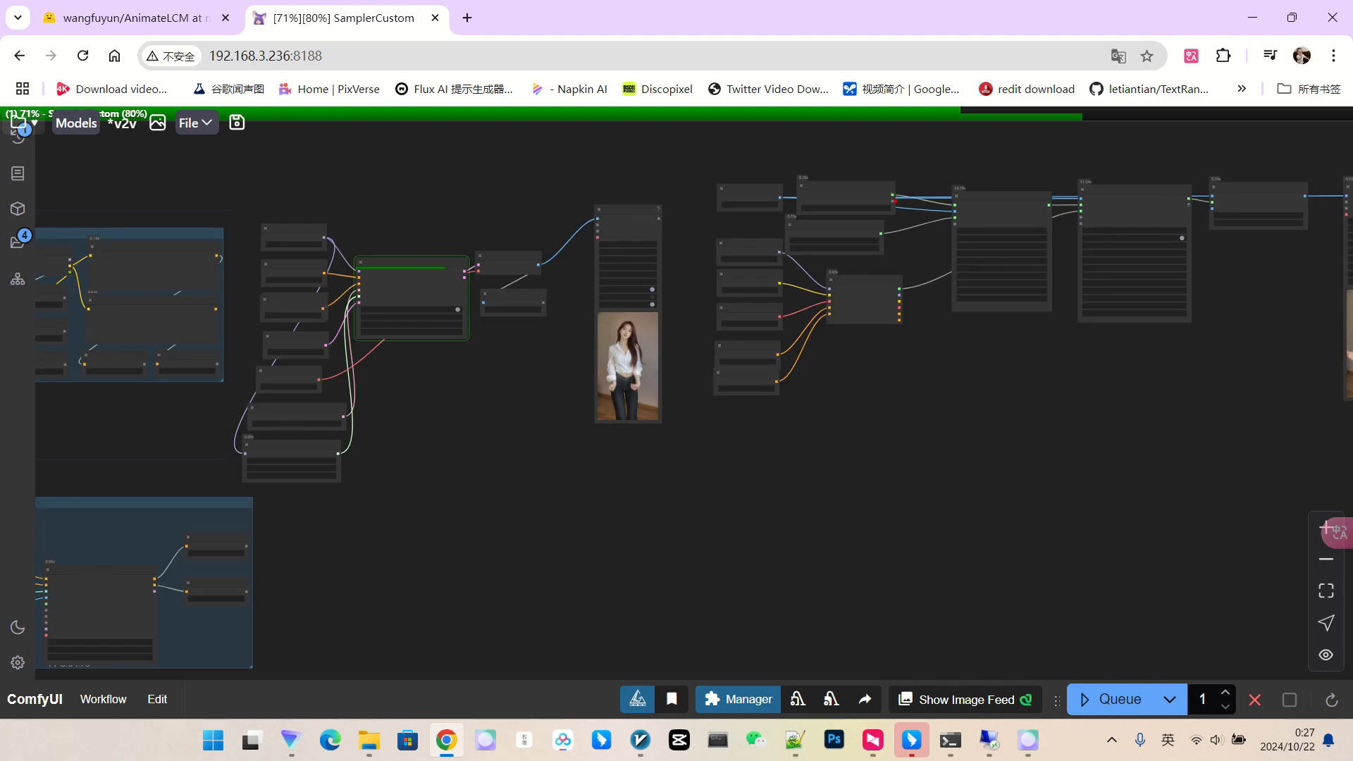
scroll(641, 348, up, 15)
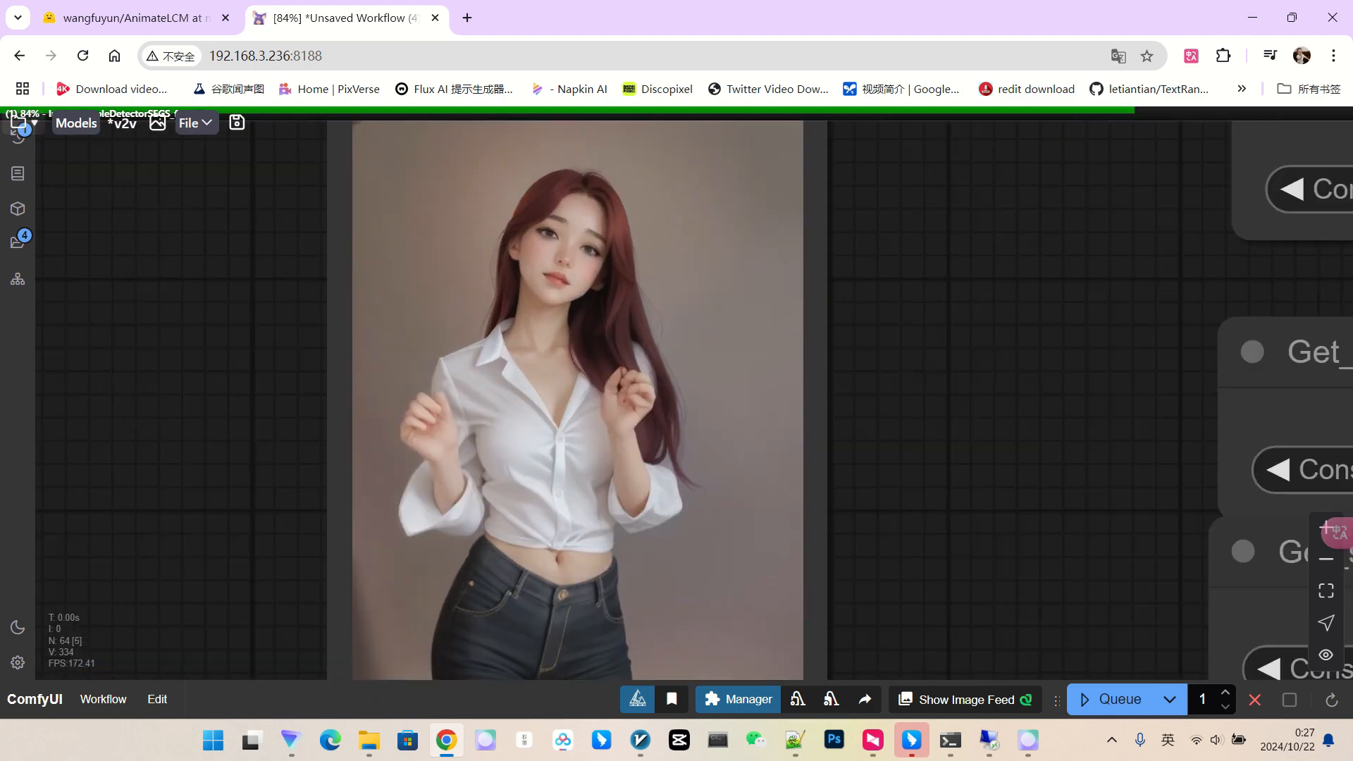
scroll(592, 251, down, 10)
drag(726, 497, 264, 513)
scroll(264, 513, down, 5)
scroll(540, 504, down, 4)
drag(634, 497, 604, 497)
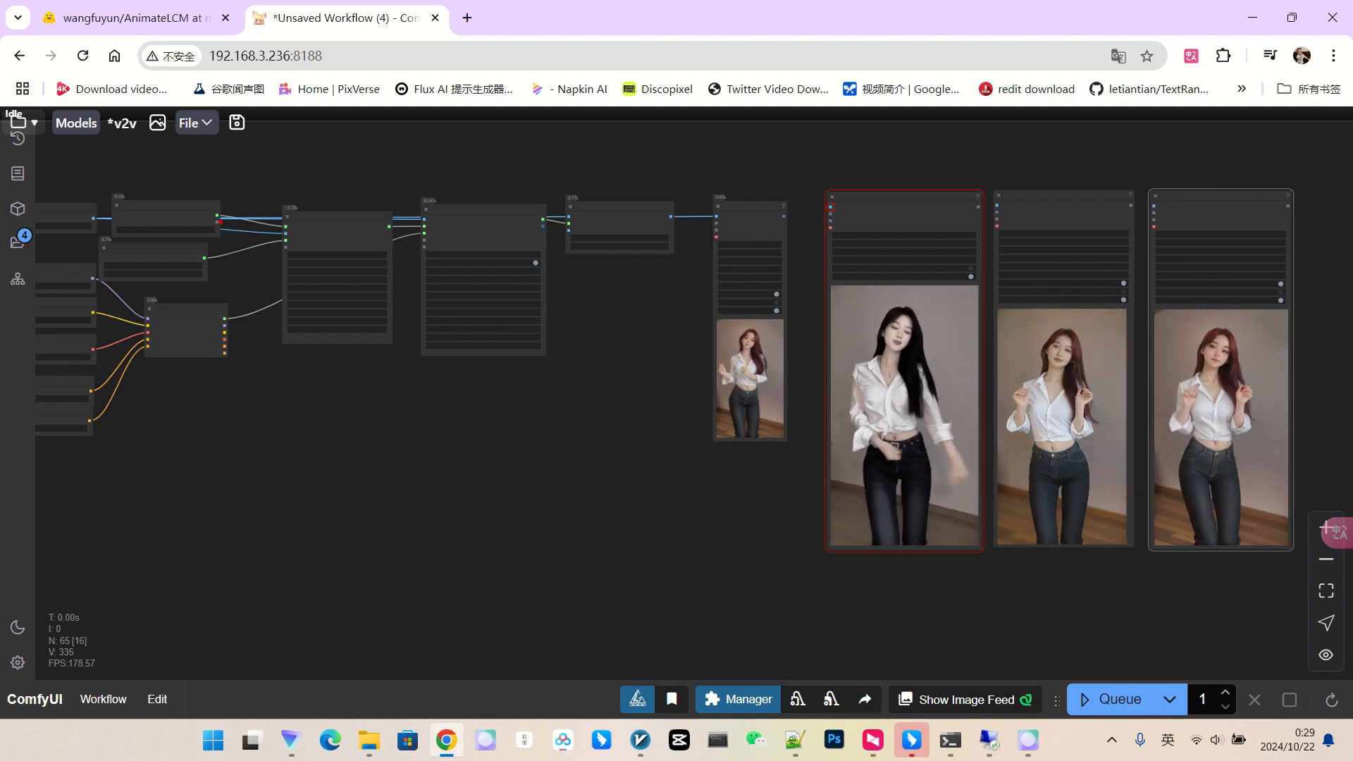
Confirm the realisticVisionV60B1_v60B1VAE checkpoint is loaded and queue a new run.
scroll(1280, 343, up, 8)
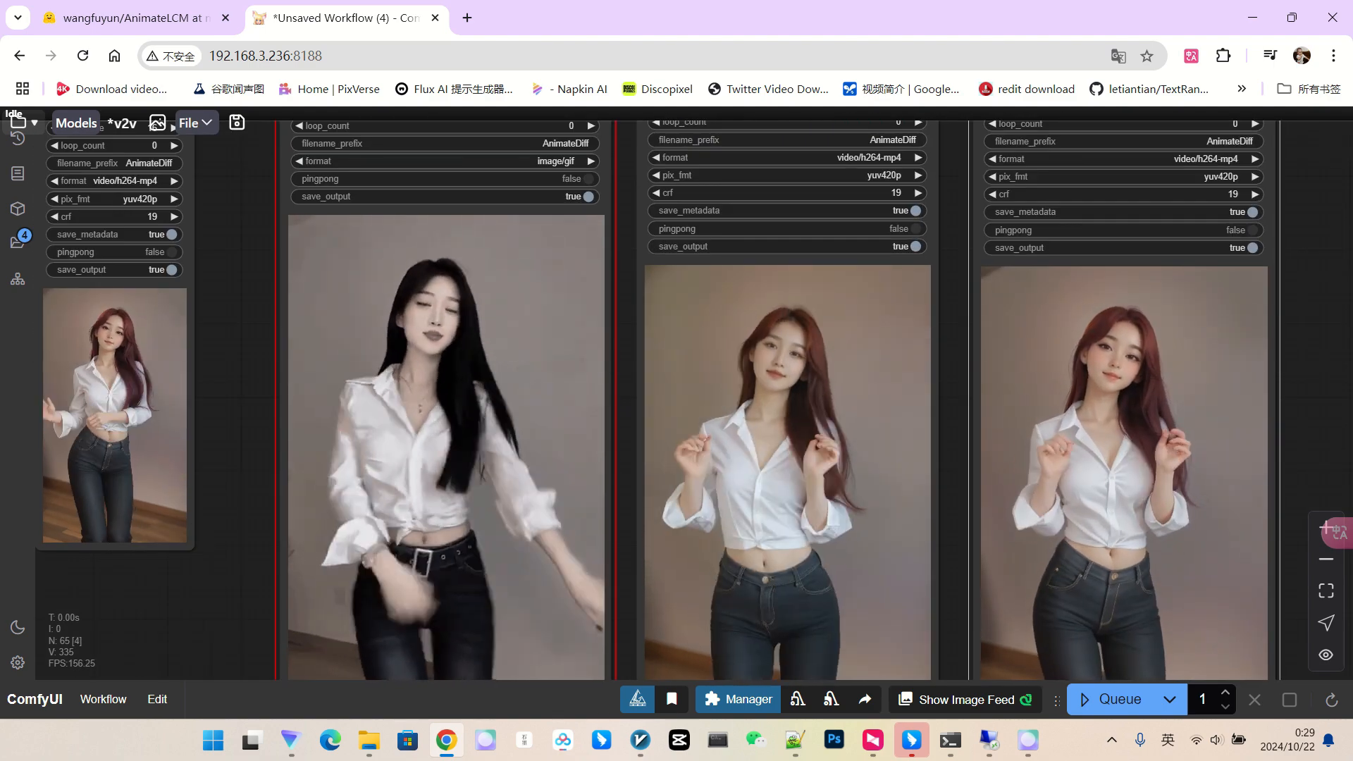
scroll(1244, 363, down, 10)
drag(620, 513, 1115, 487)
scroll(1128, 486, down, 3)
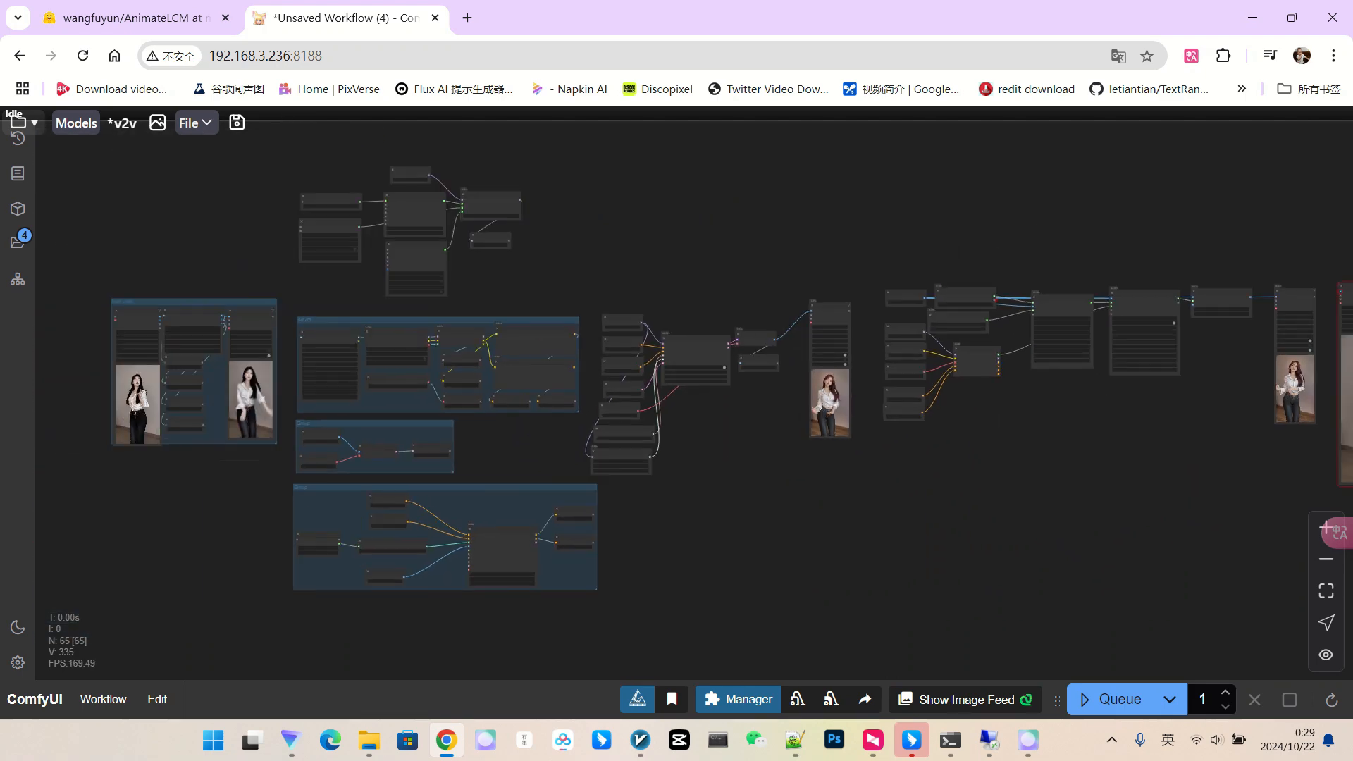
drag(218, 421, 563, 401)
scroll(563, 400, up, 7)
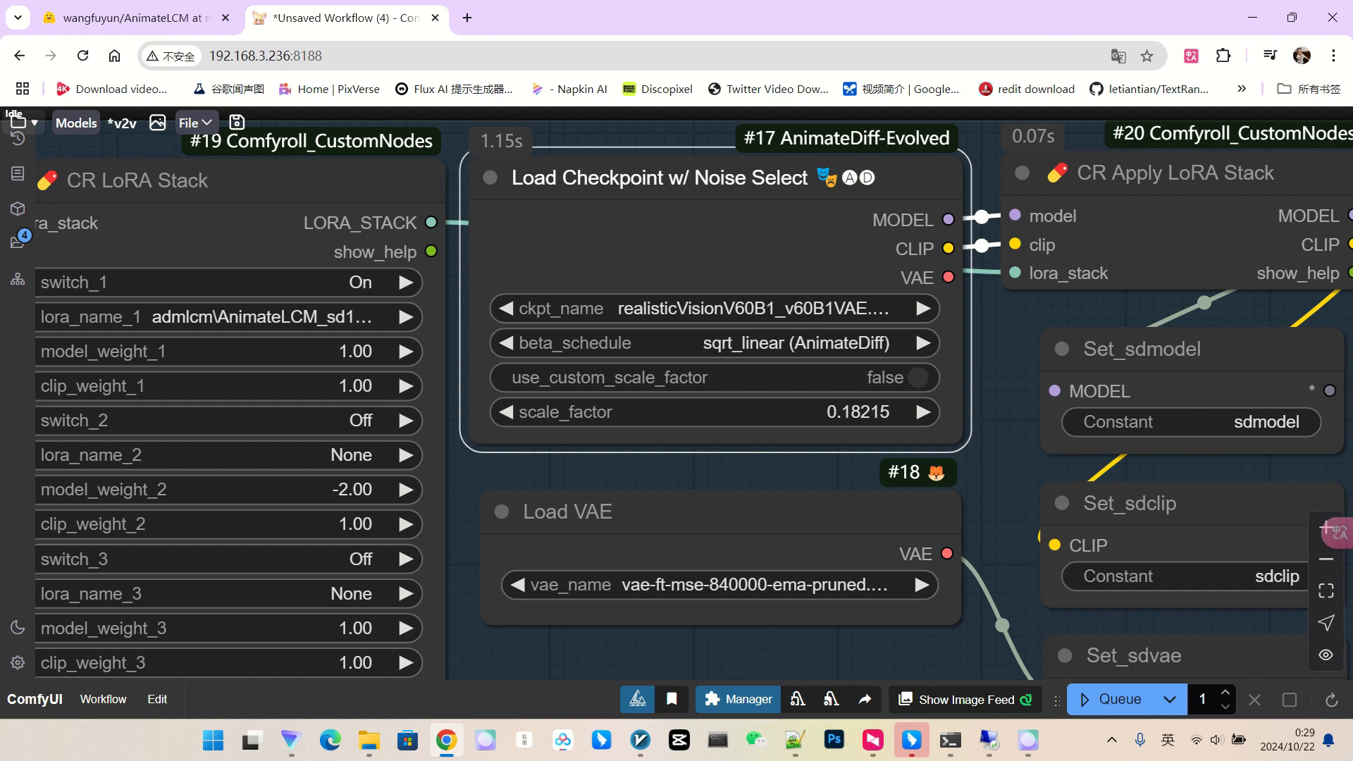
scroll(705, 323, down, 9)
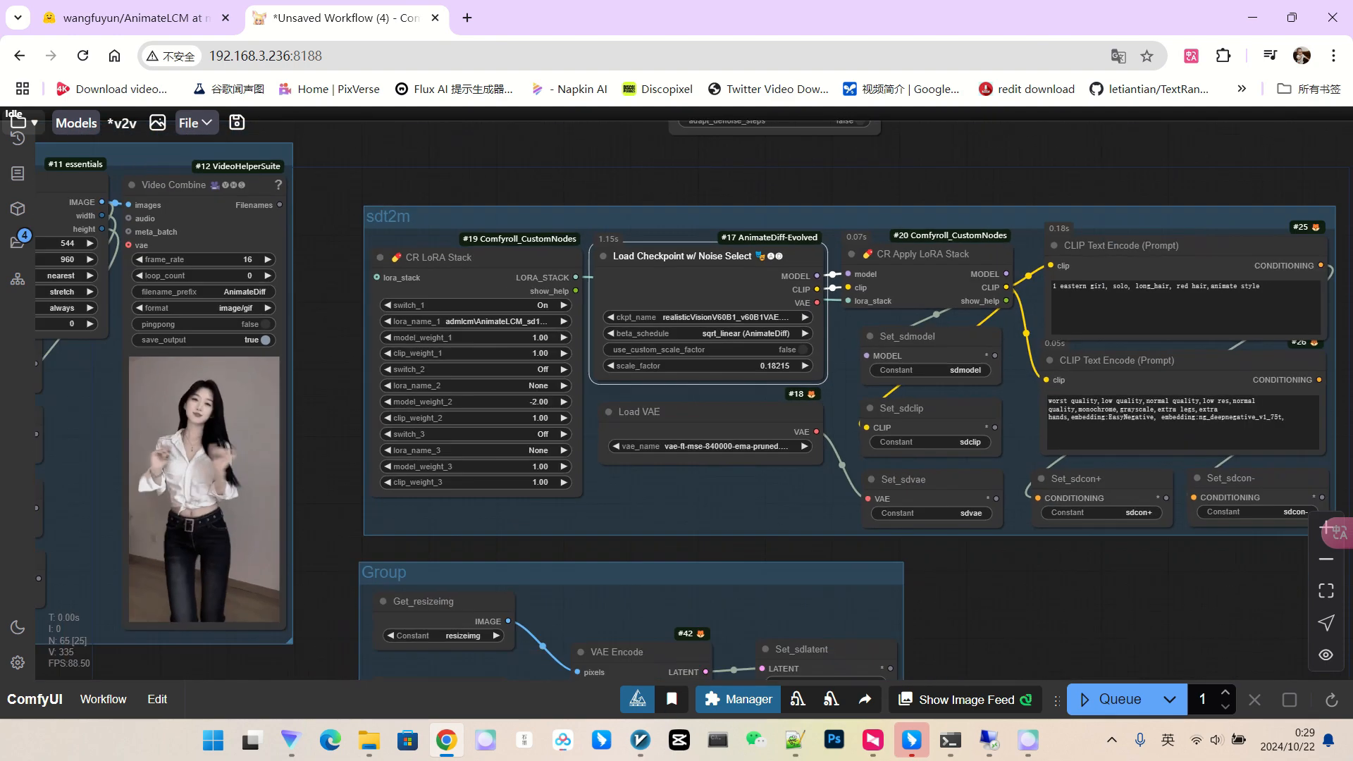
drag(1088, 190, 678, 181)
scroll(678, 181, down, 5)
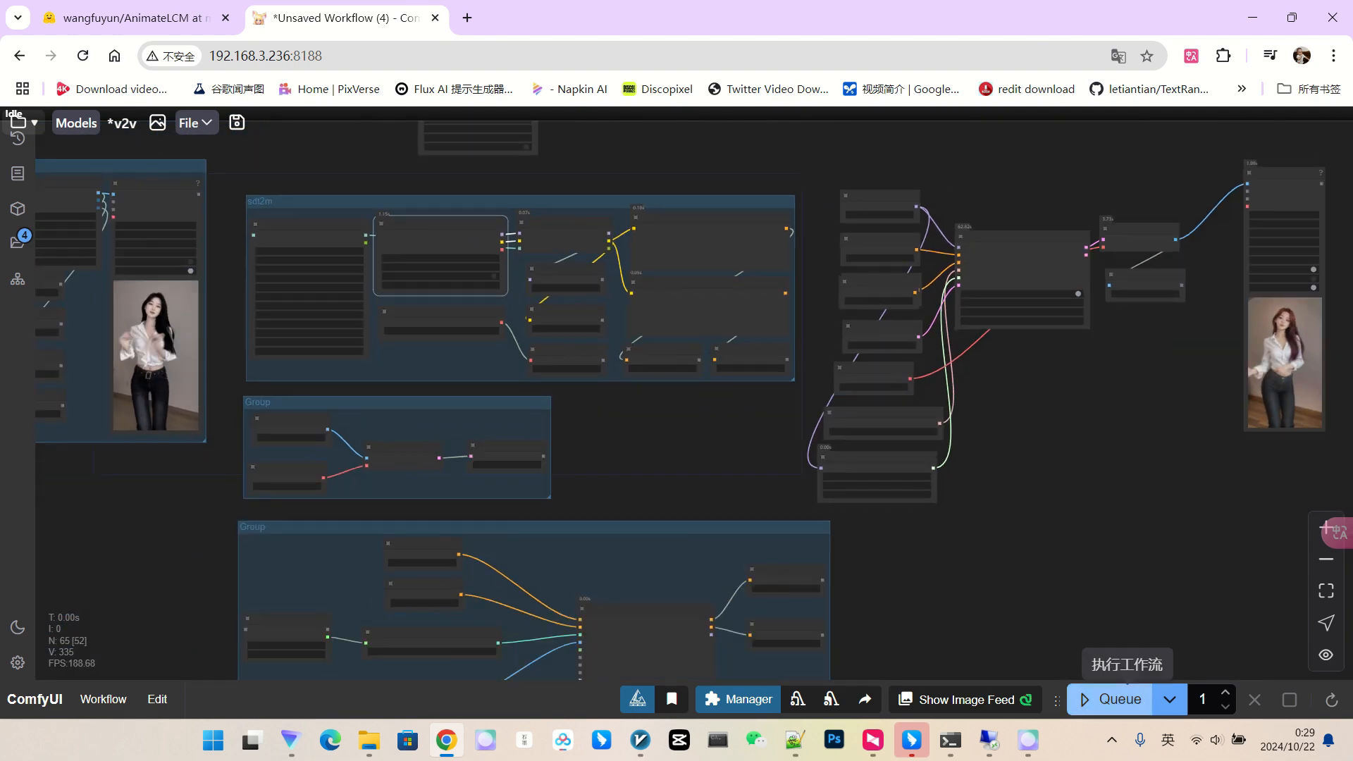
click(1117, 697)
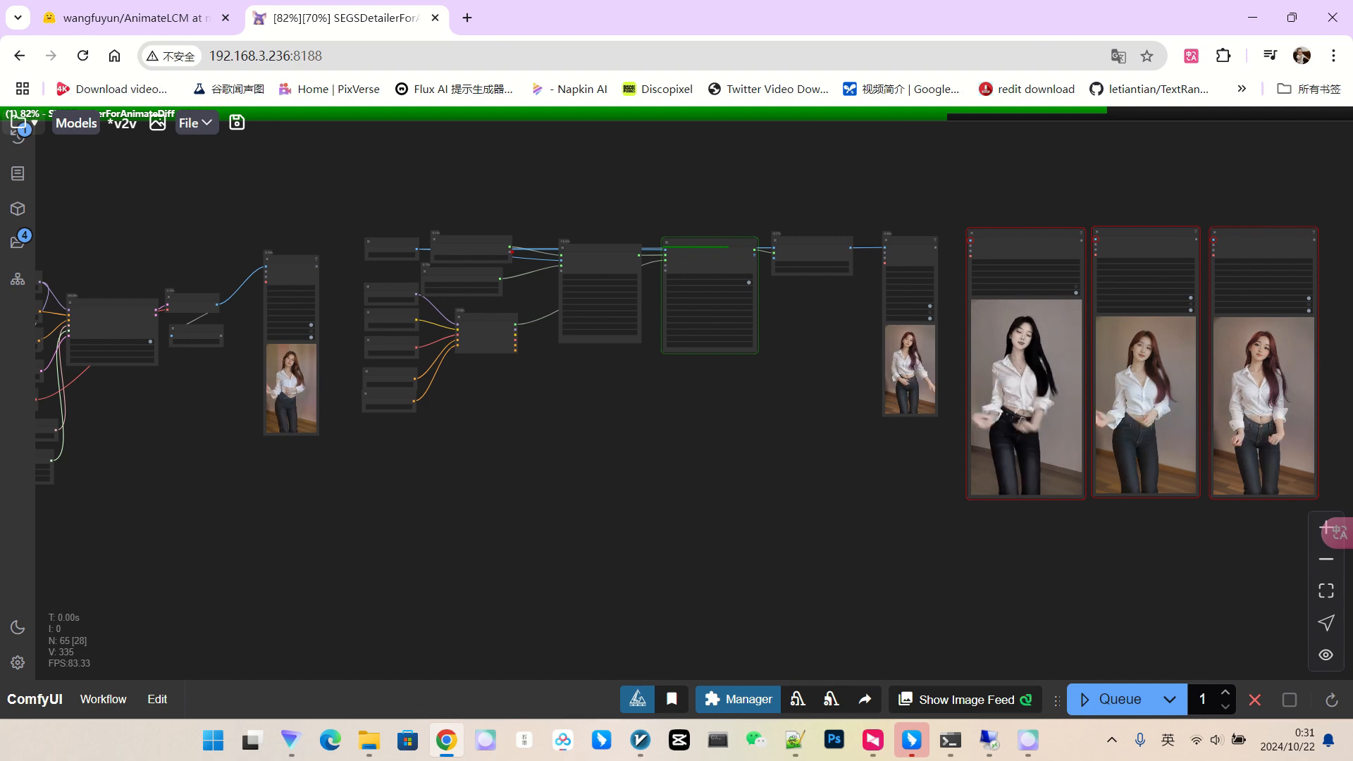
Drag the new Video Combine output to the right of the existing previews.
scroll(860, 367, down, 1)
drag(861, 367, 765, 368)
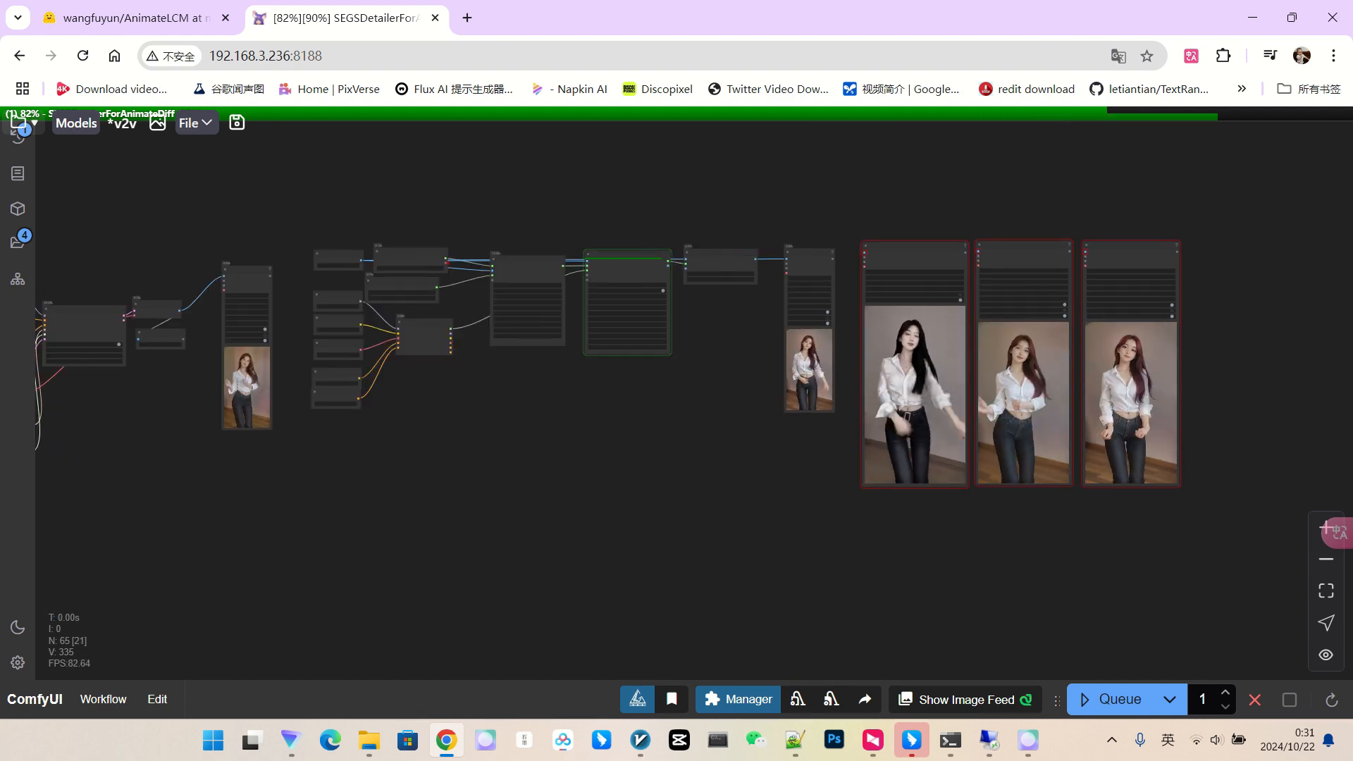
scroll(811, 303, up, 1)
drag(809, 271, 1261, 259)
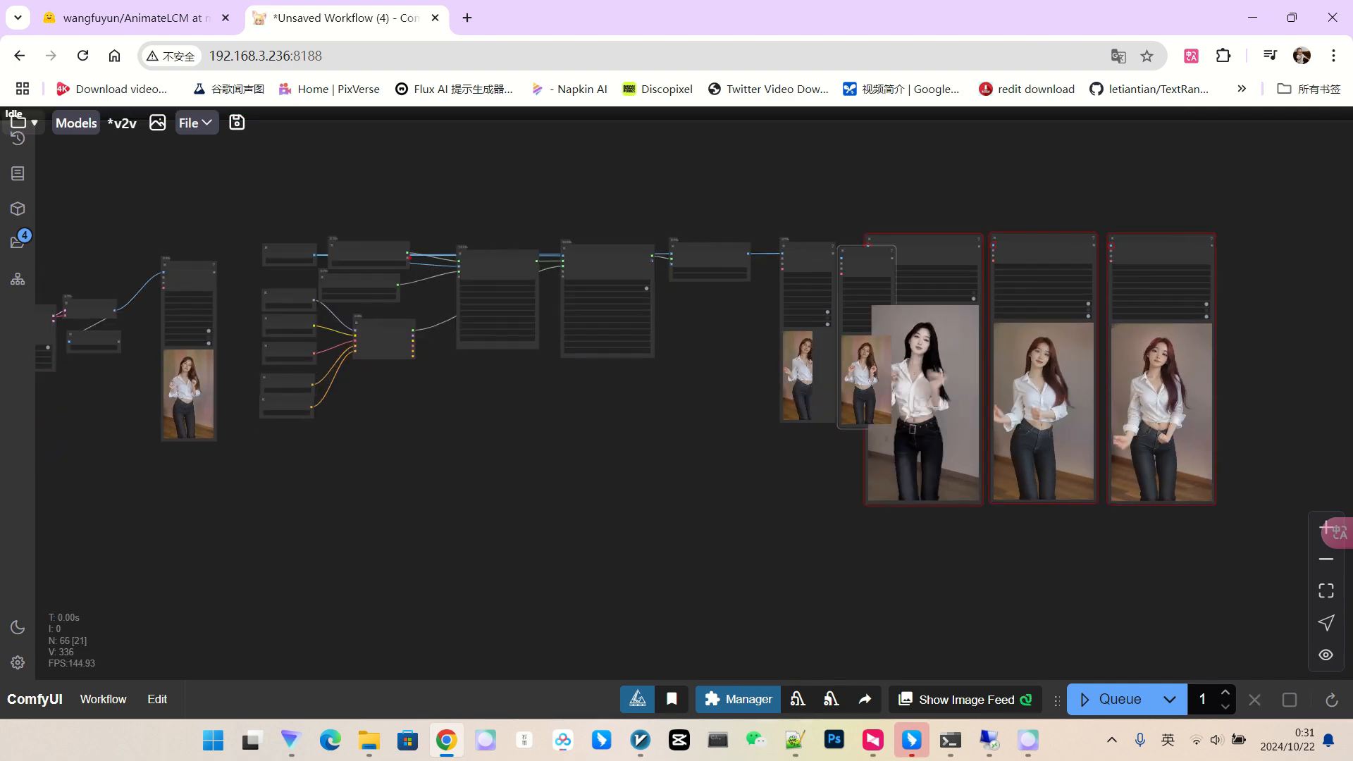
drag(1268, 451, 1040, 428)
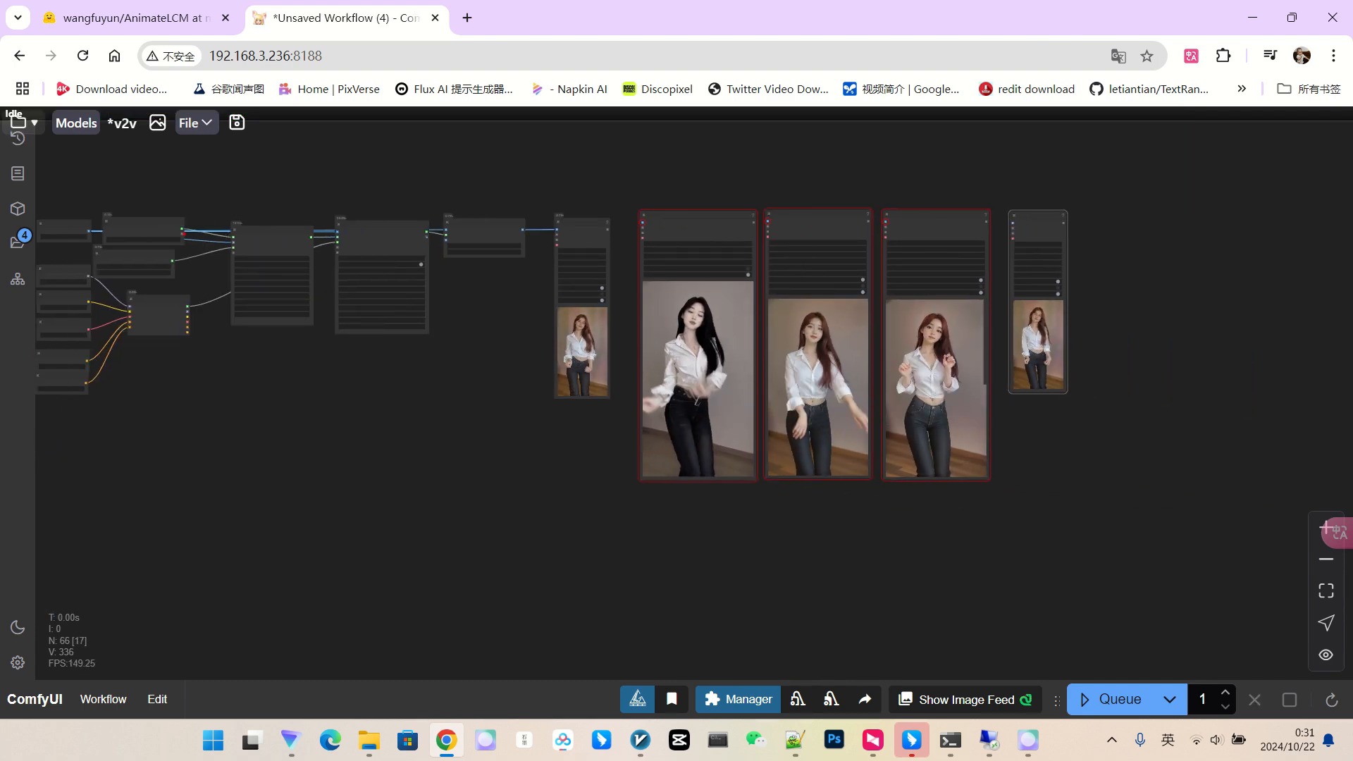
Zoom in on the row of four video previews to compare them.
scroll(1078, 366, up, 9)
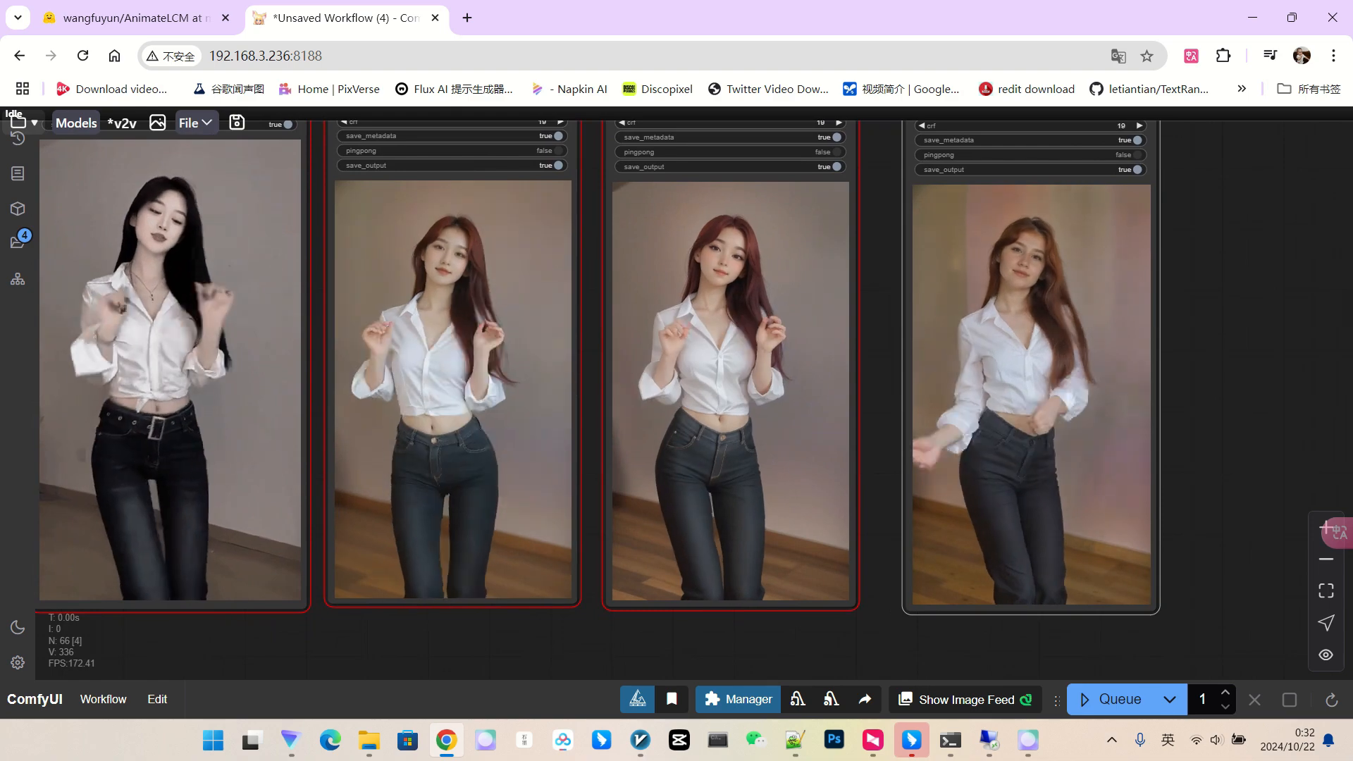
scroll(1078, 366, up, 4)
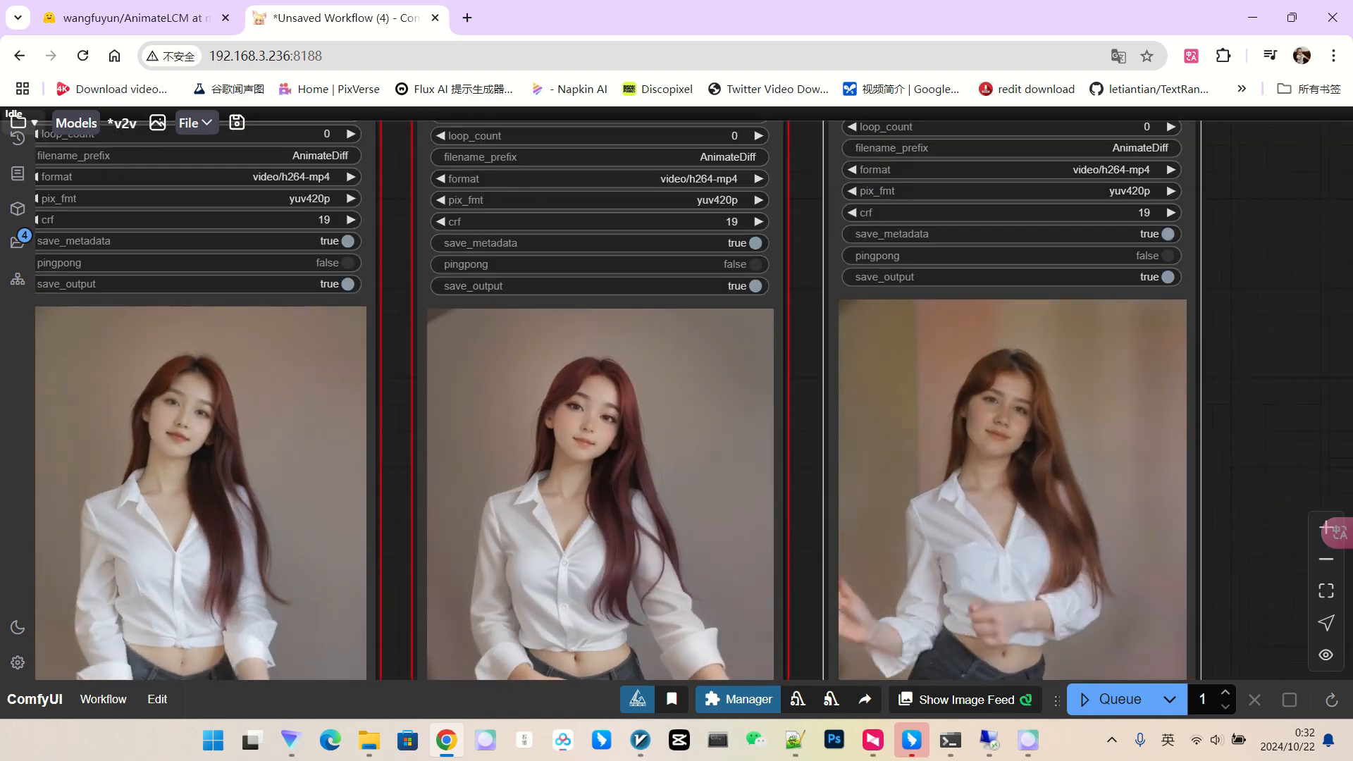
scroll(1059, 391, down, 1)
scroll(955, 387, down, 3)
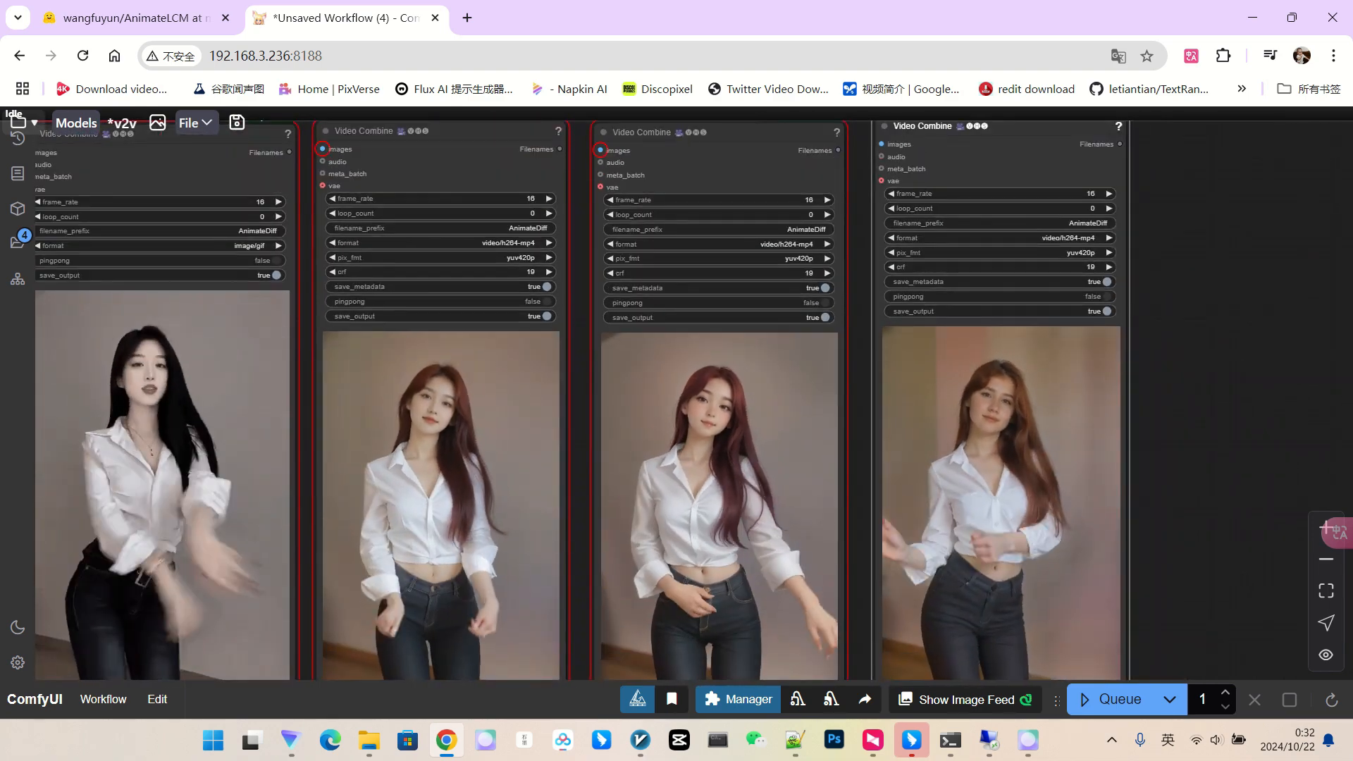
drag(1191, 416, 1232, 376)
scroll(1233, 381, down, 4)
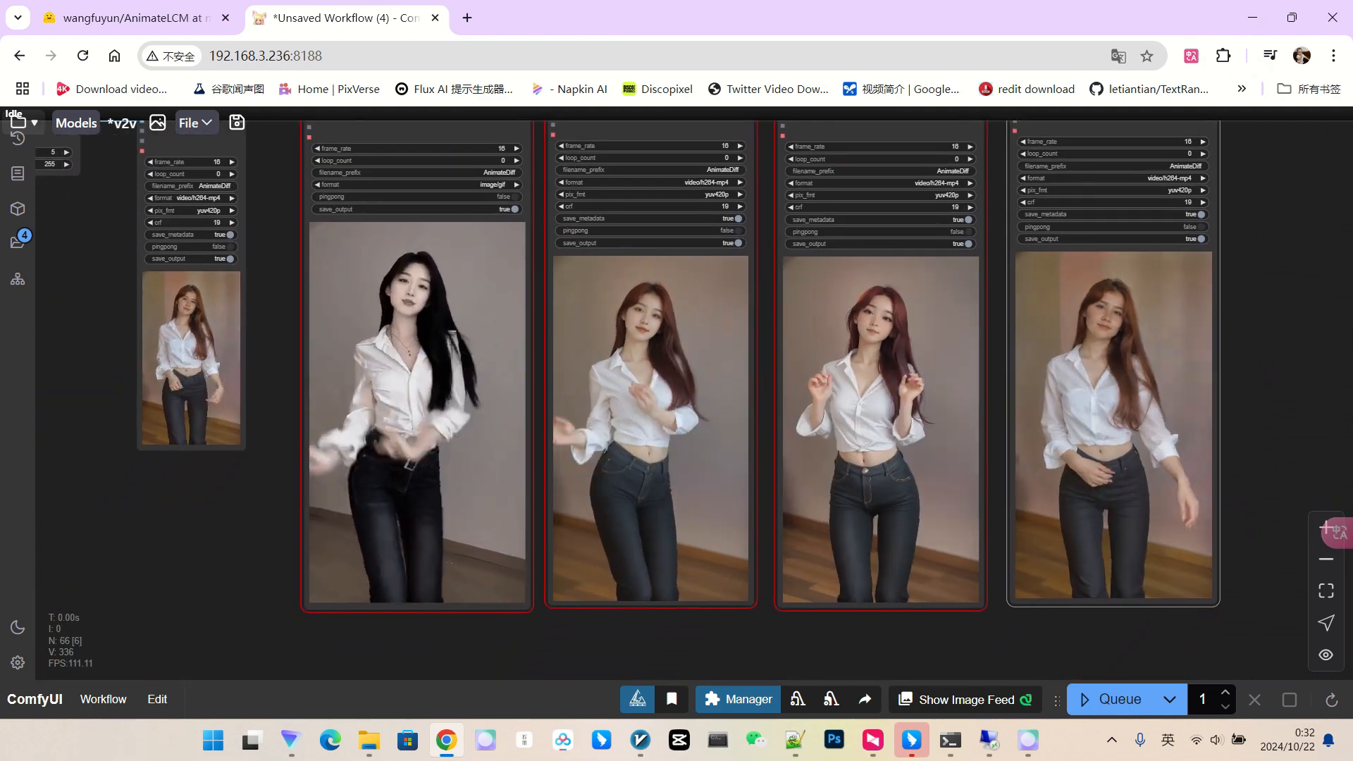
scroll(1233, 381, up, 1)
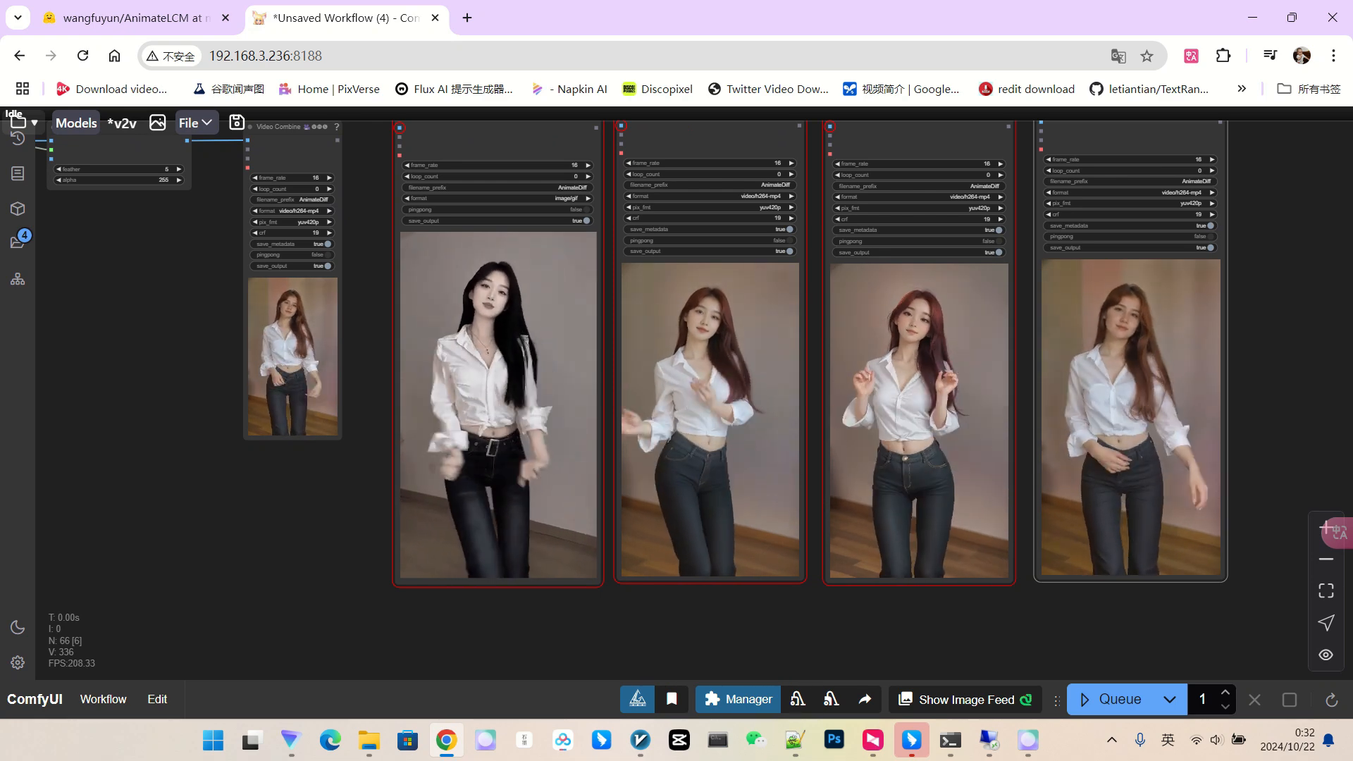
scroll(691, 317, down, 1)
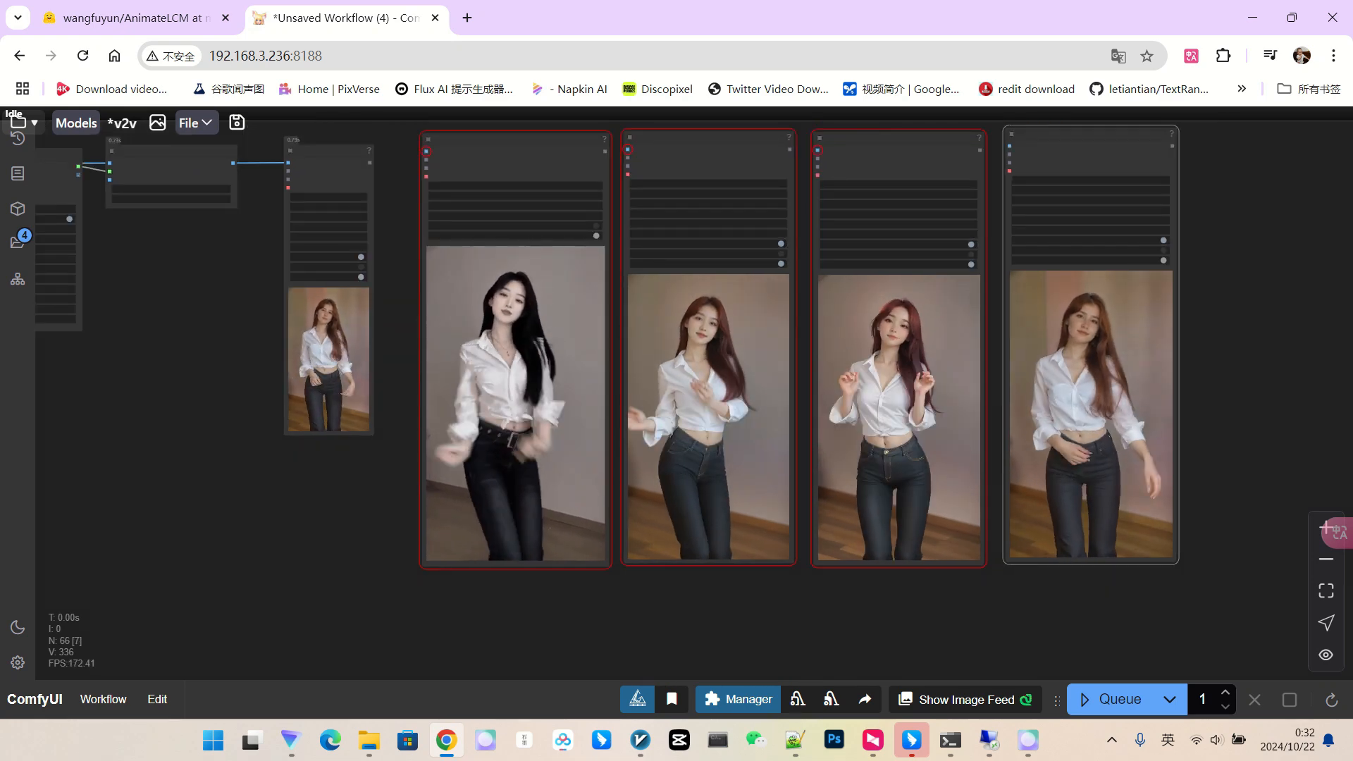
scroll(1098, 359, down, 3)
drag(423, 507, 947, 563)
scroll(1078, 479, down, 3)
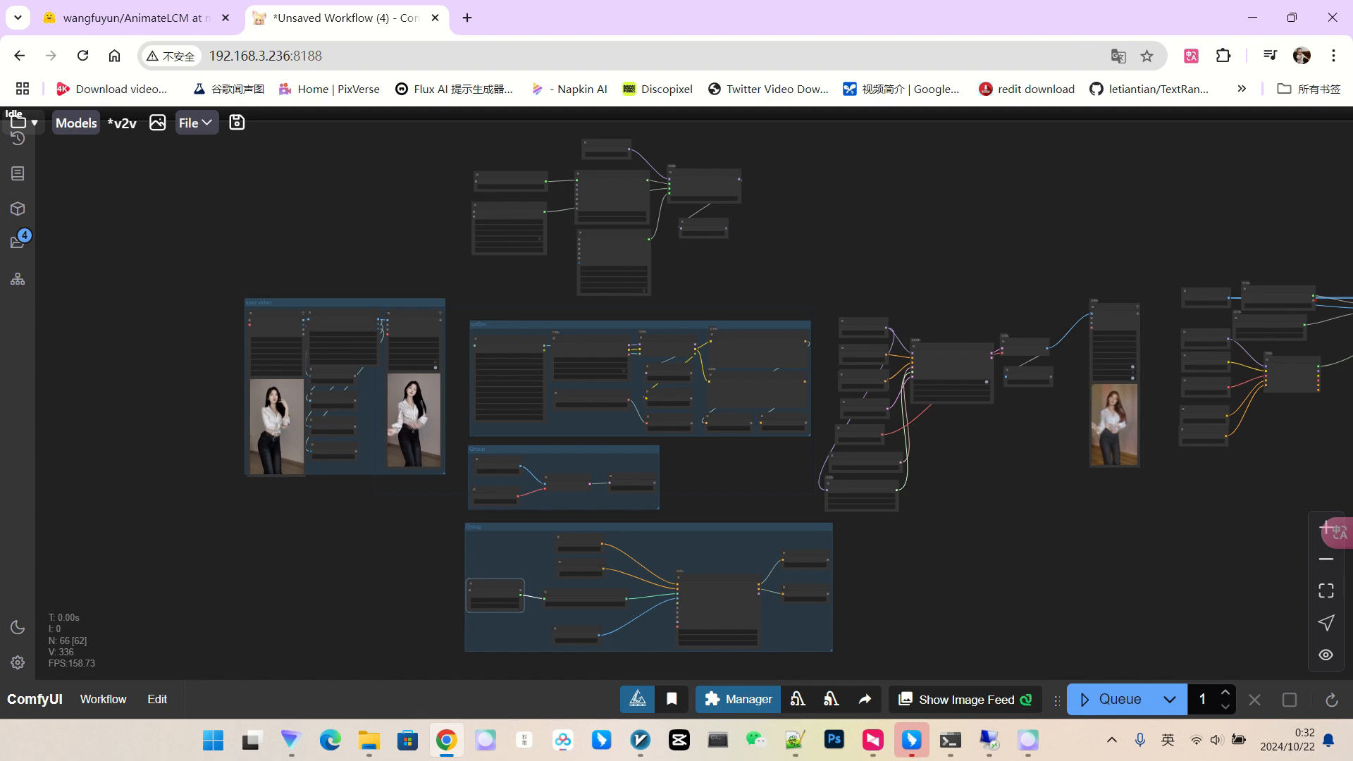
scroll(1159, 405, up, 8)
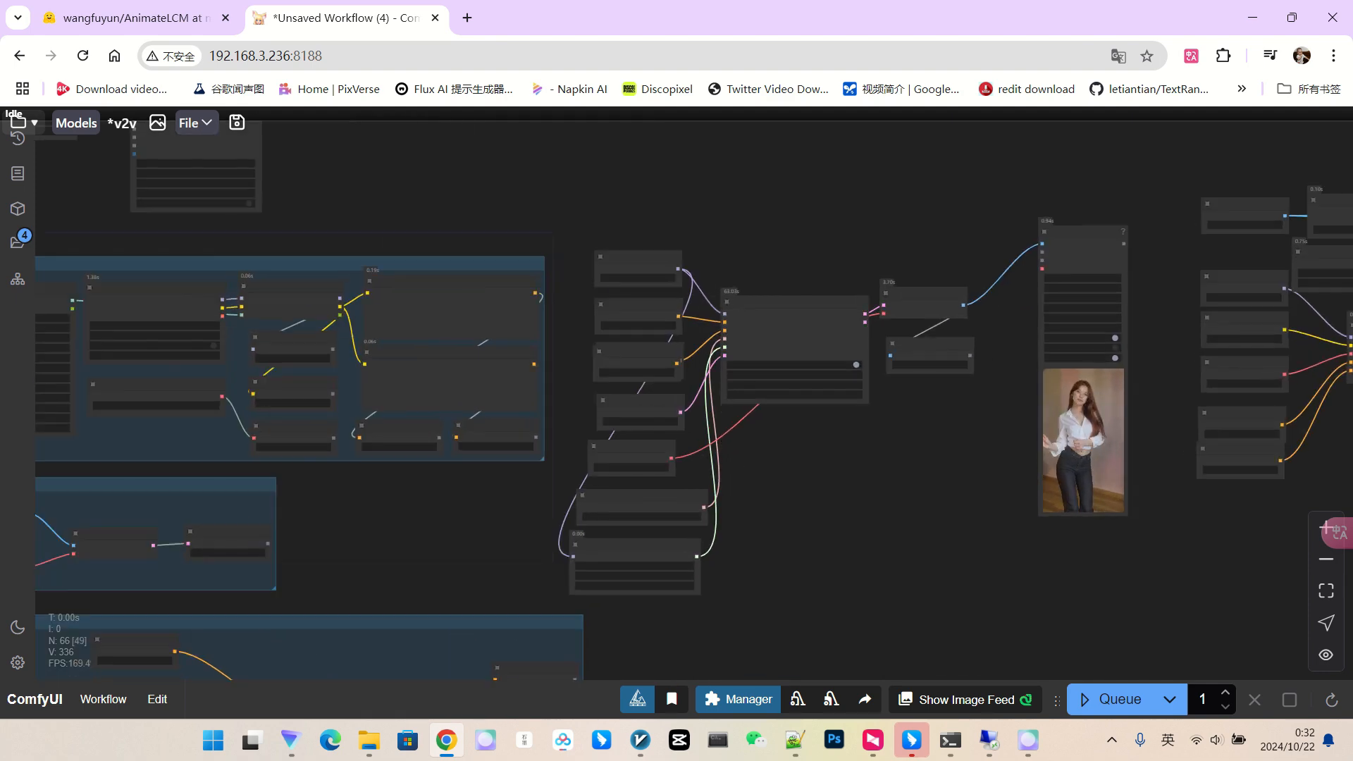
scroll(1093, 423, down, 3)
drag(1149, 423, 167, 400)
drag(930, 409, 259, 376)
scroll(1019, 188, up, 2)
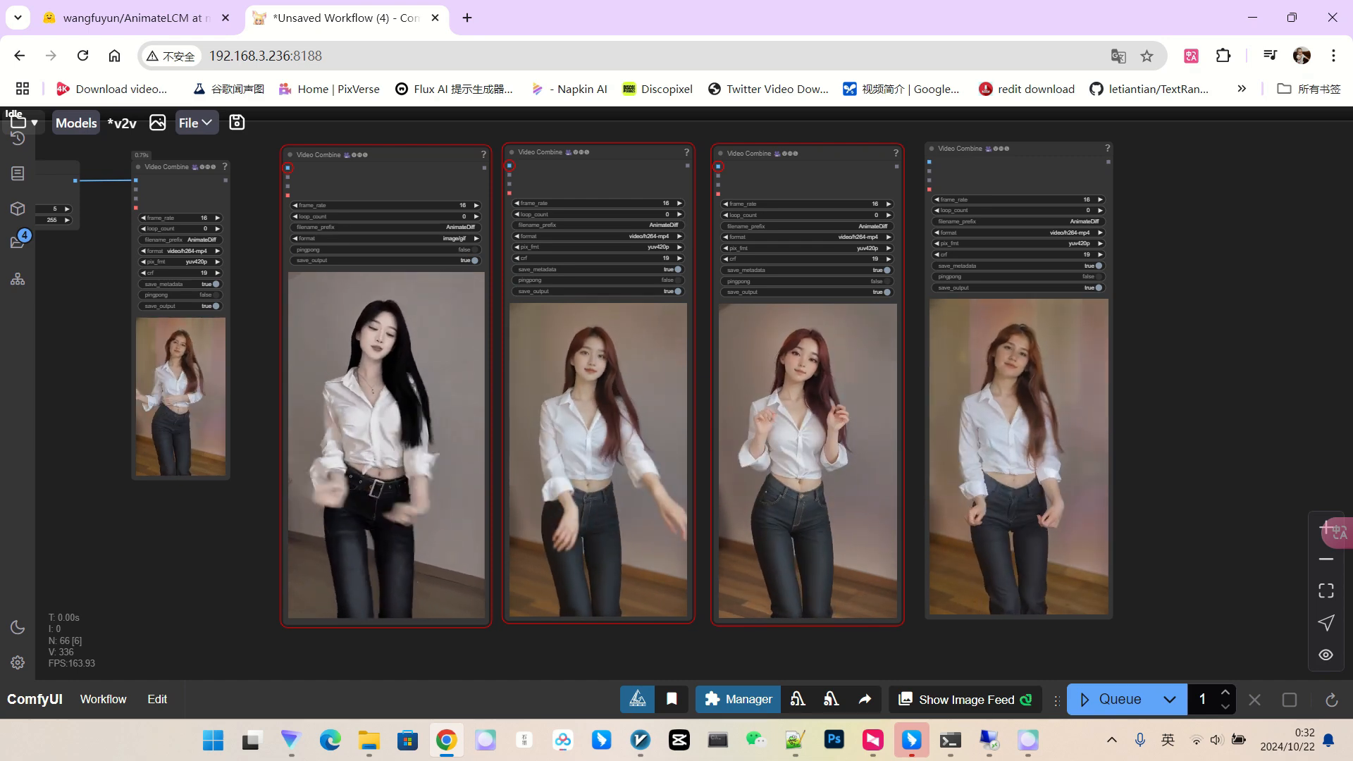
scroll(676, 423, down, 5)
drag(211, 451, 721, 309)
scroll(721, 308, up, 2)
scroll(494, 422, up, 6)
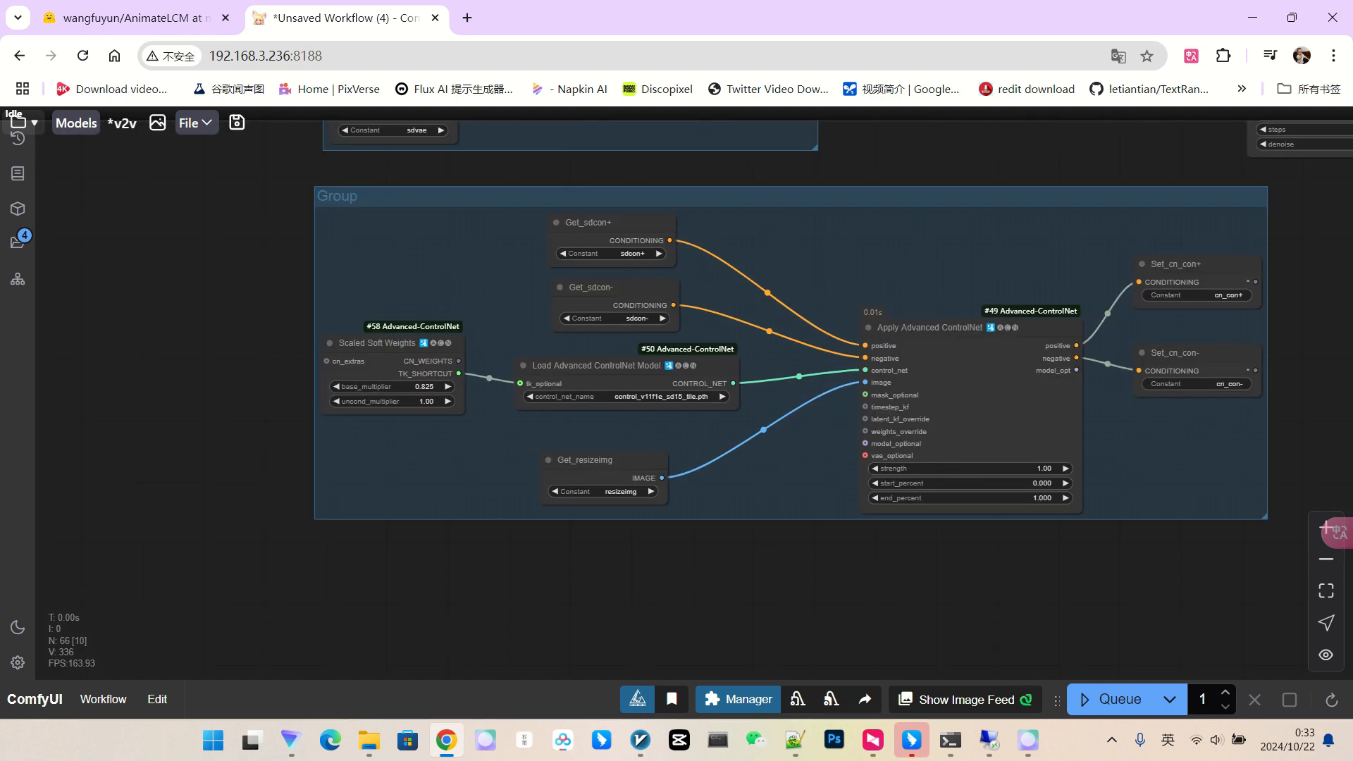
scroll(425, 405, down, 7)
scroll(930, 524, down, 4)
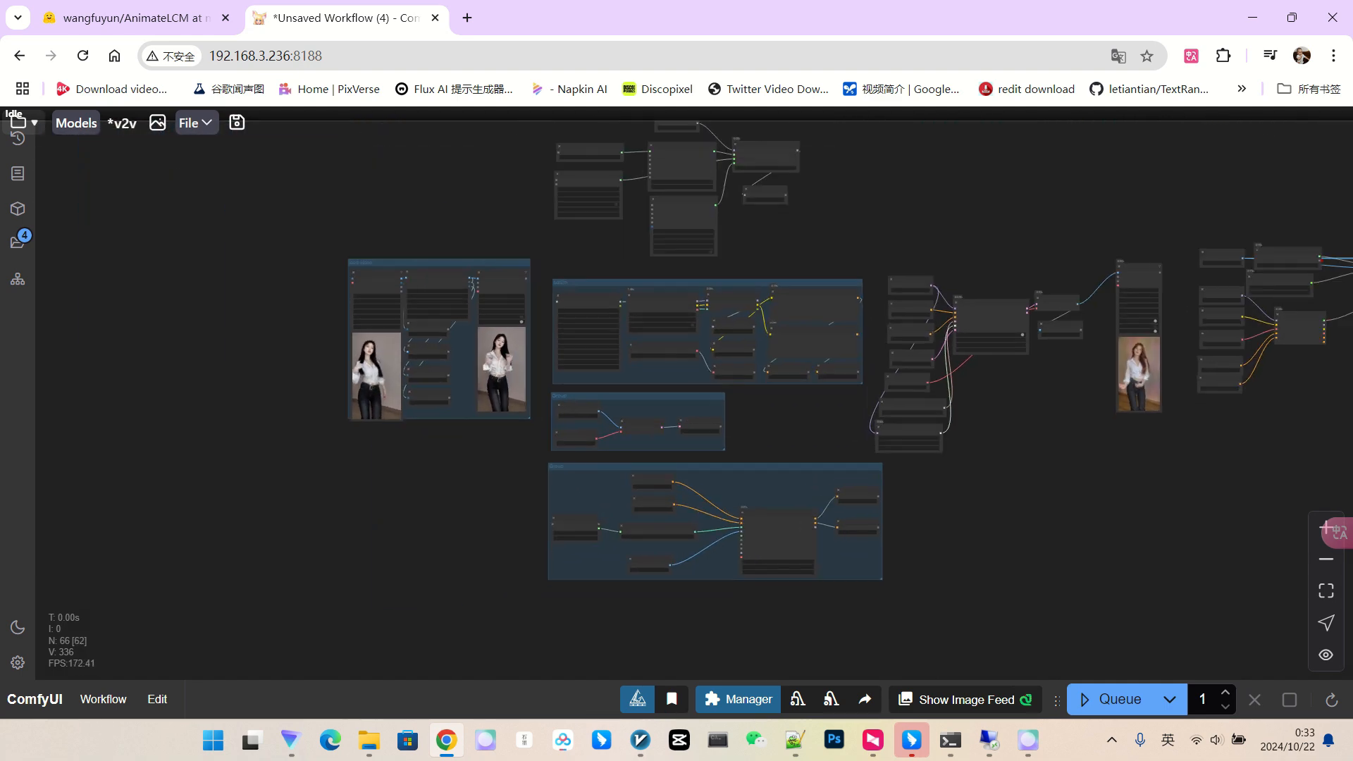